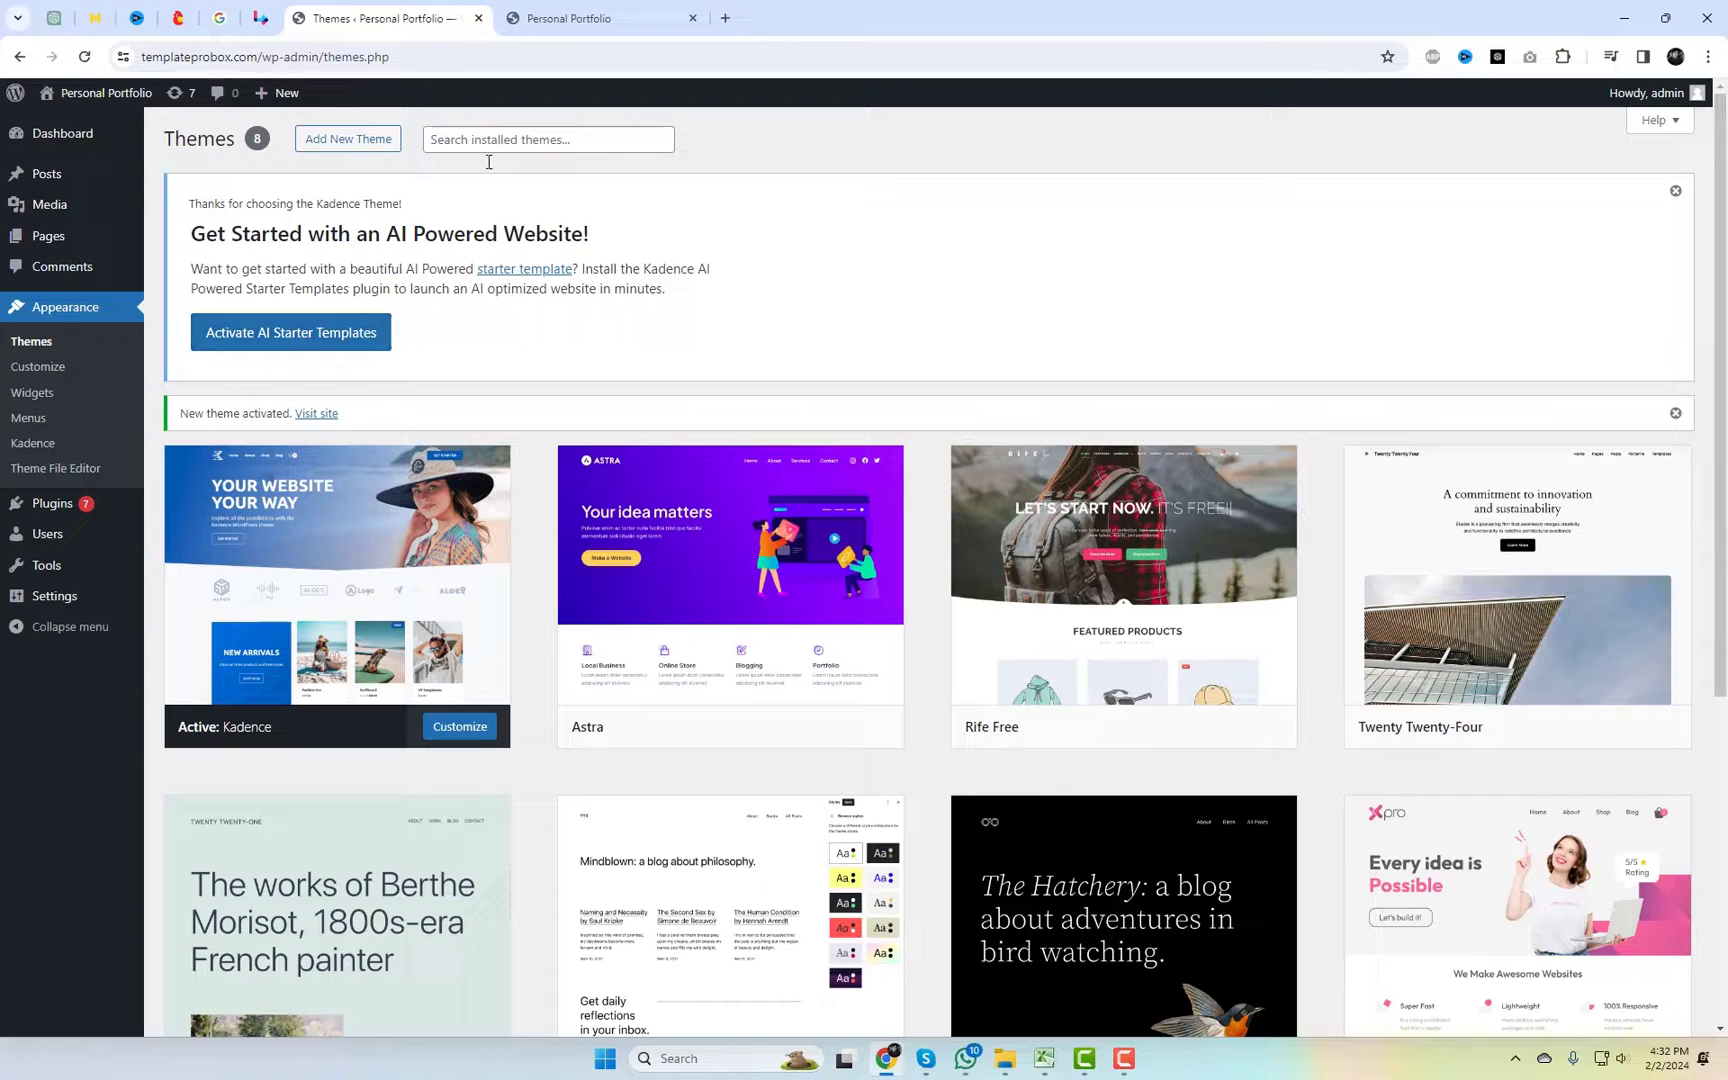
Step: Activate the Kadence starter templates, use the classic ones, and show the Elementor designs
click(279, 334)
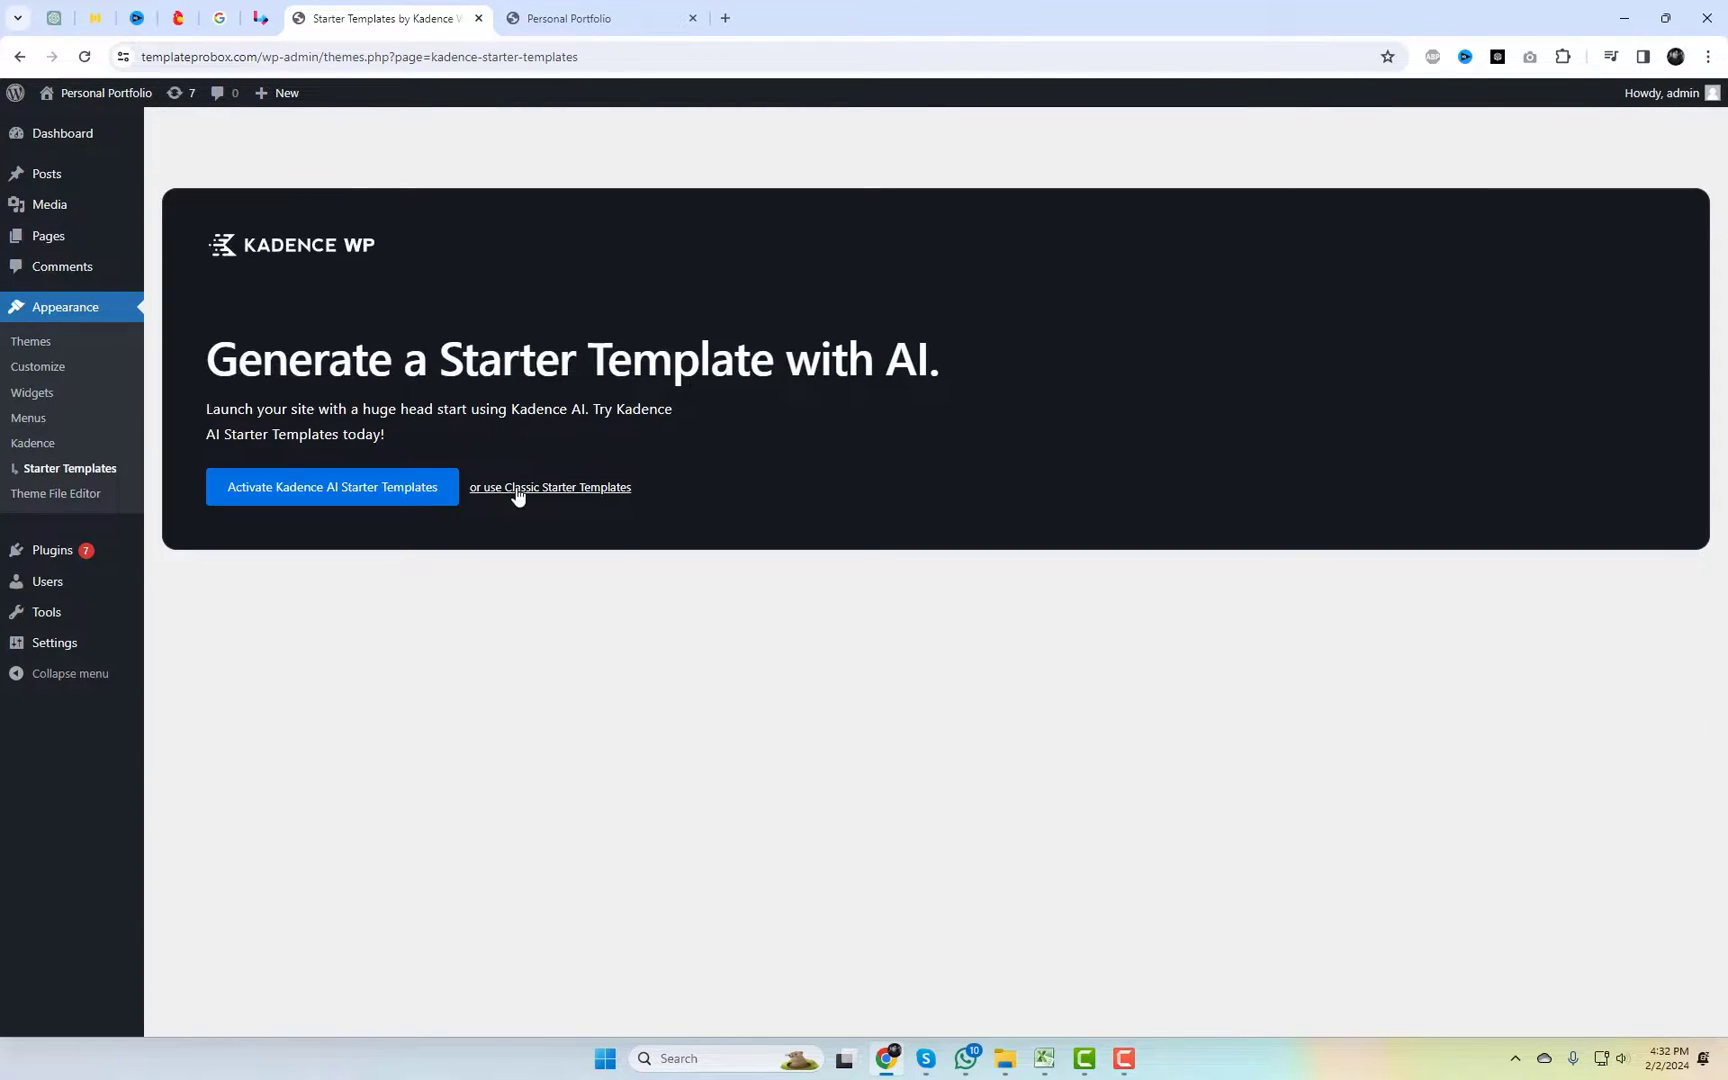
click(515, 488)
click(1405, 134)
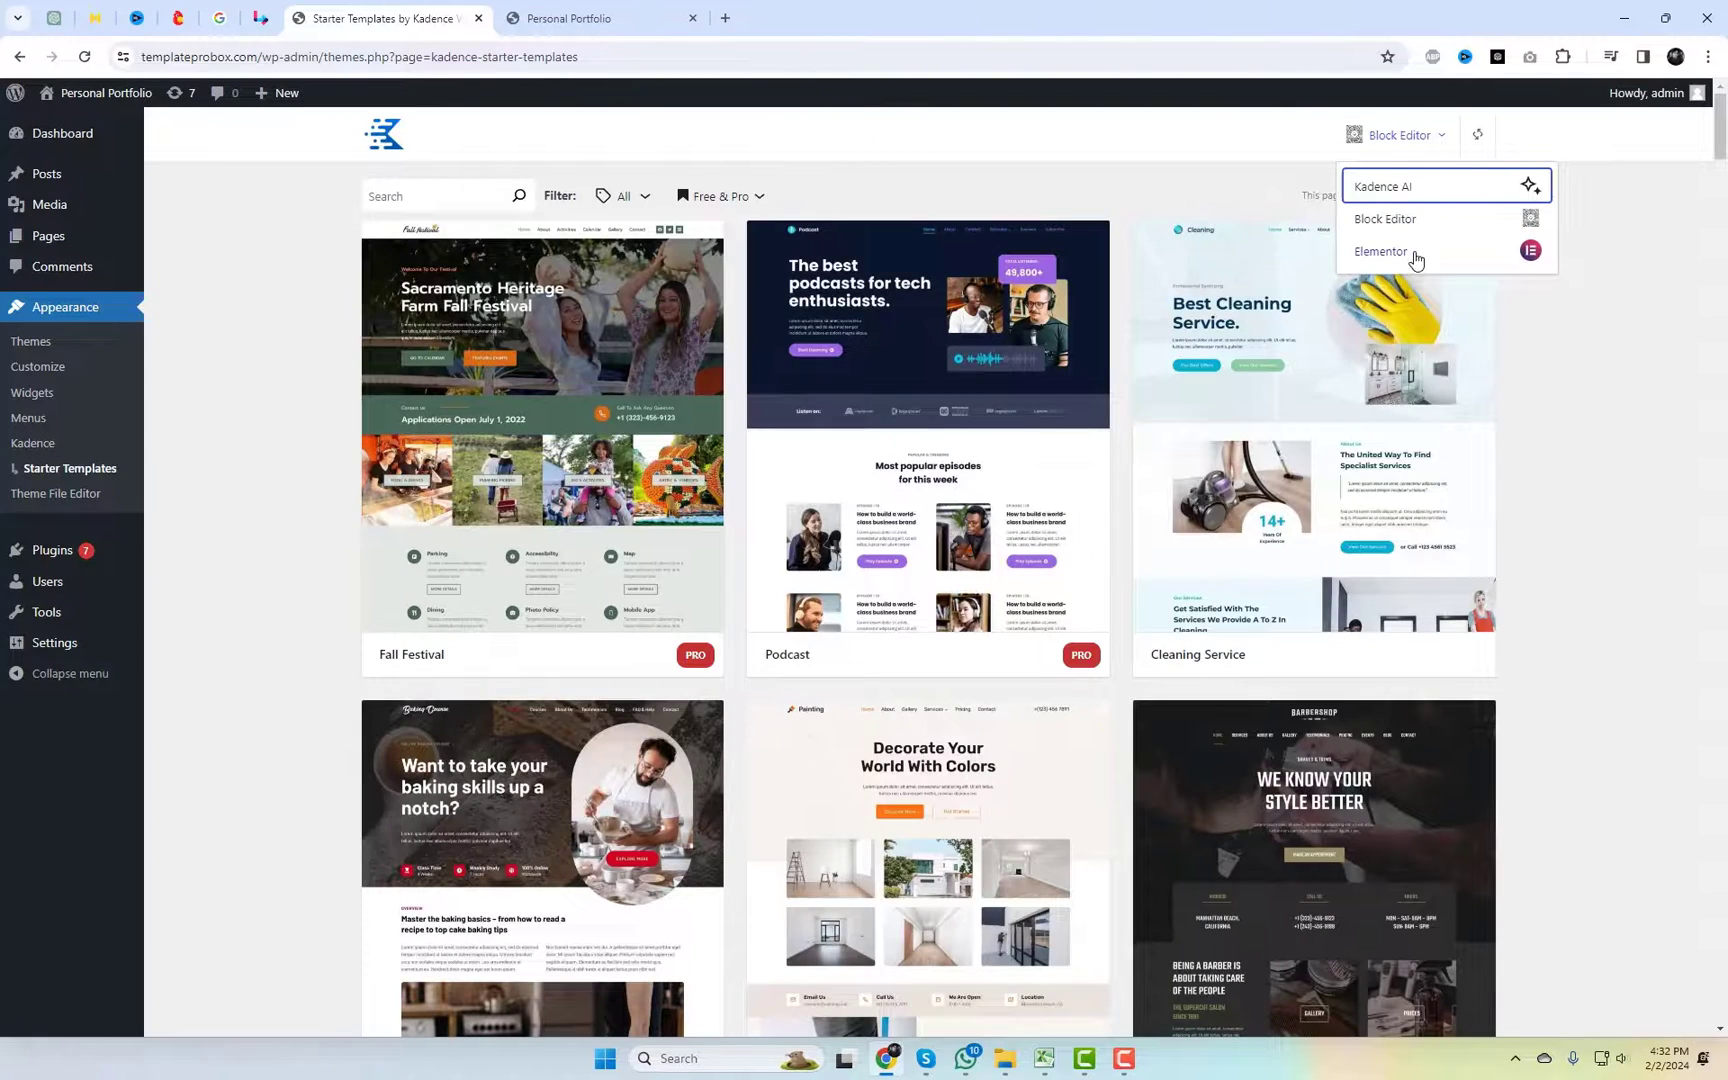
click(1381, 251)
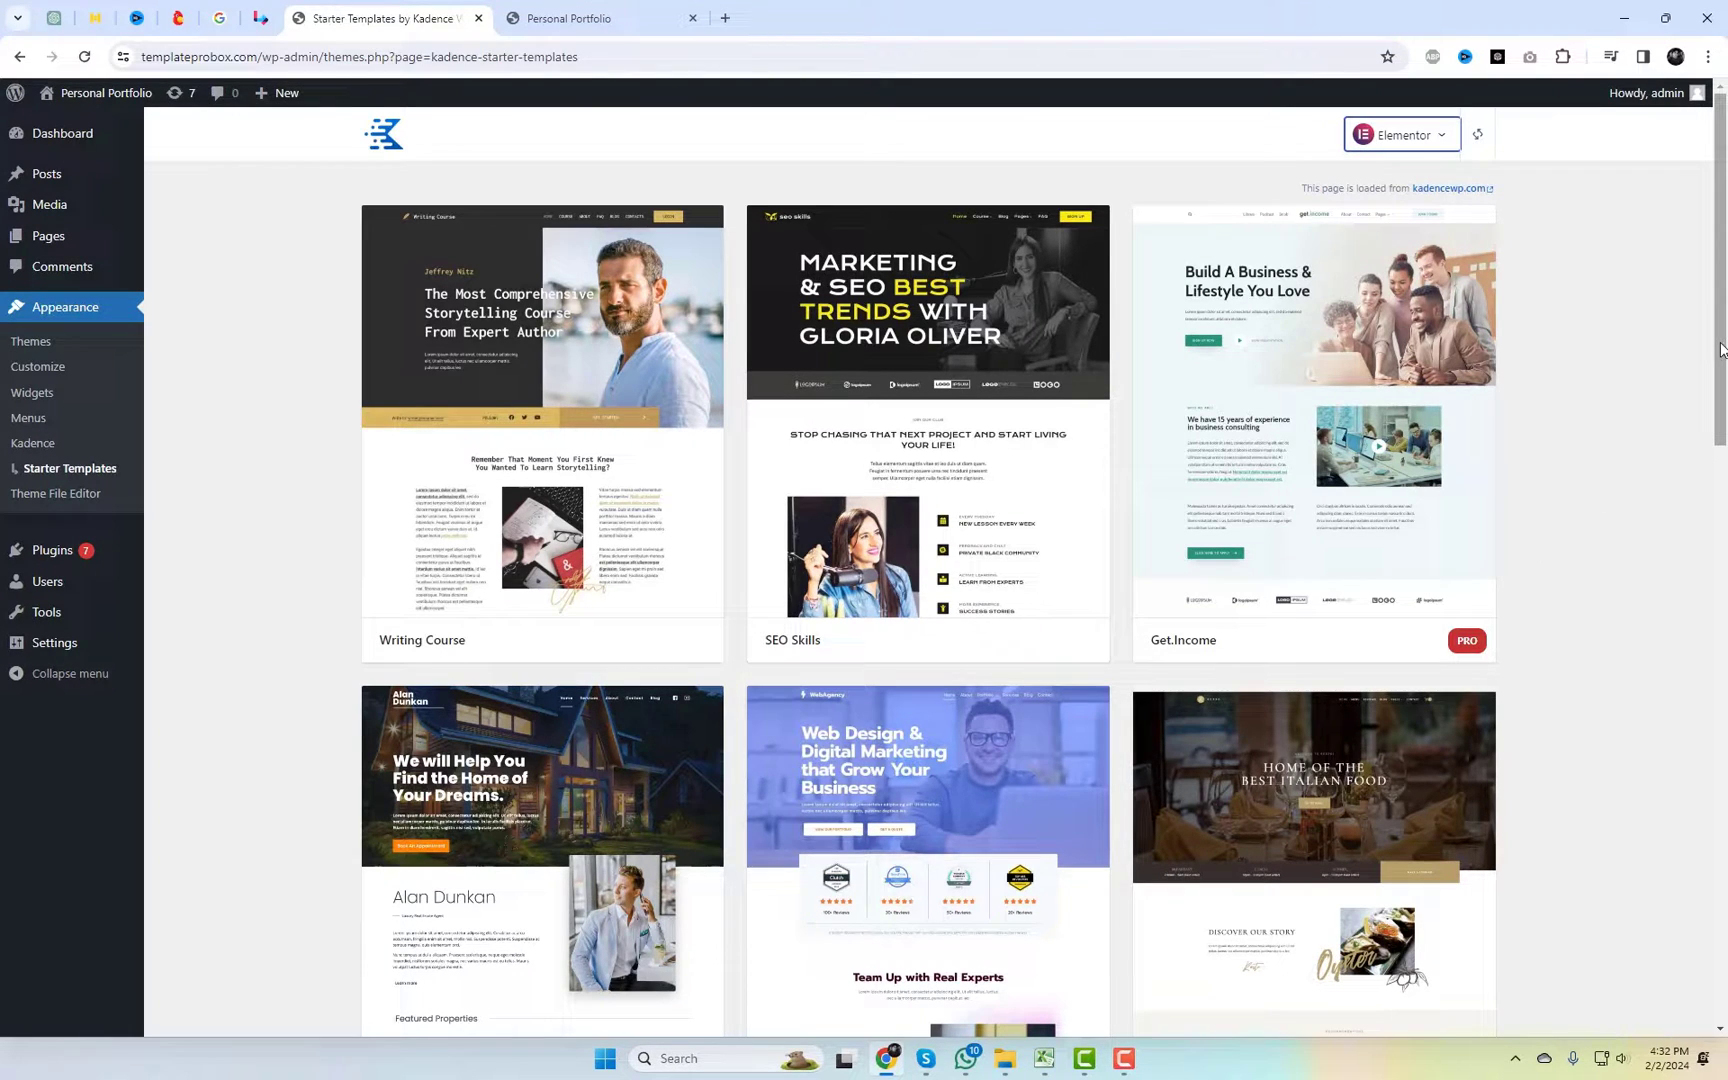
Step: Choose the Online Course starter template and apply the muted pink and dark grey color palette
drag(1721, 349, 1725, 907)
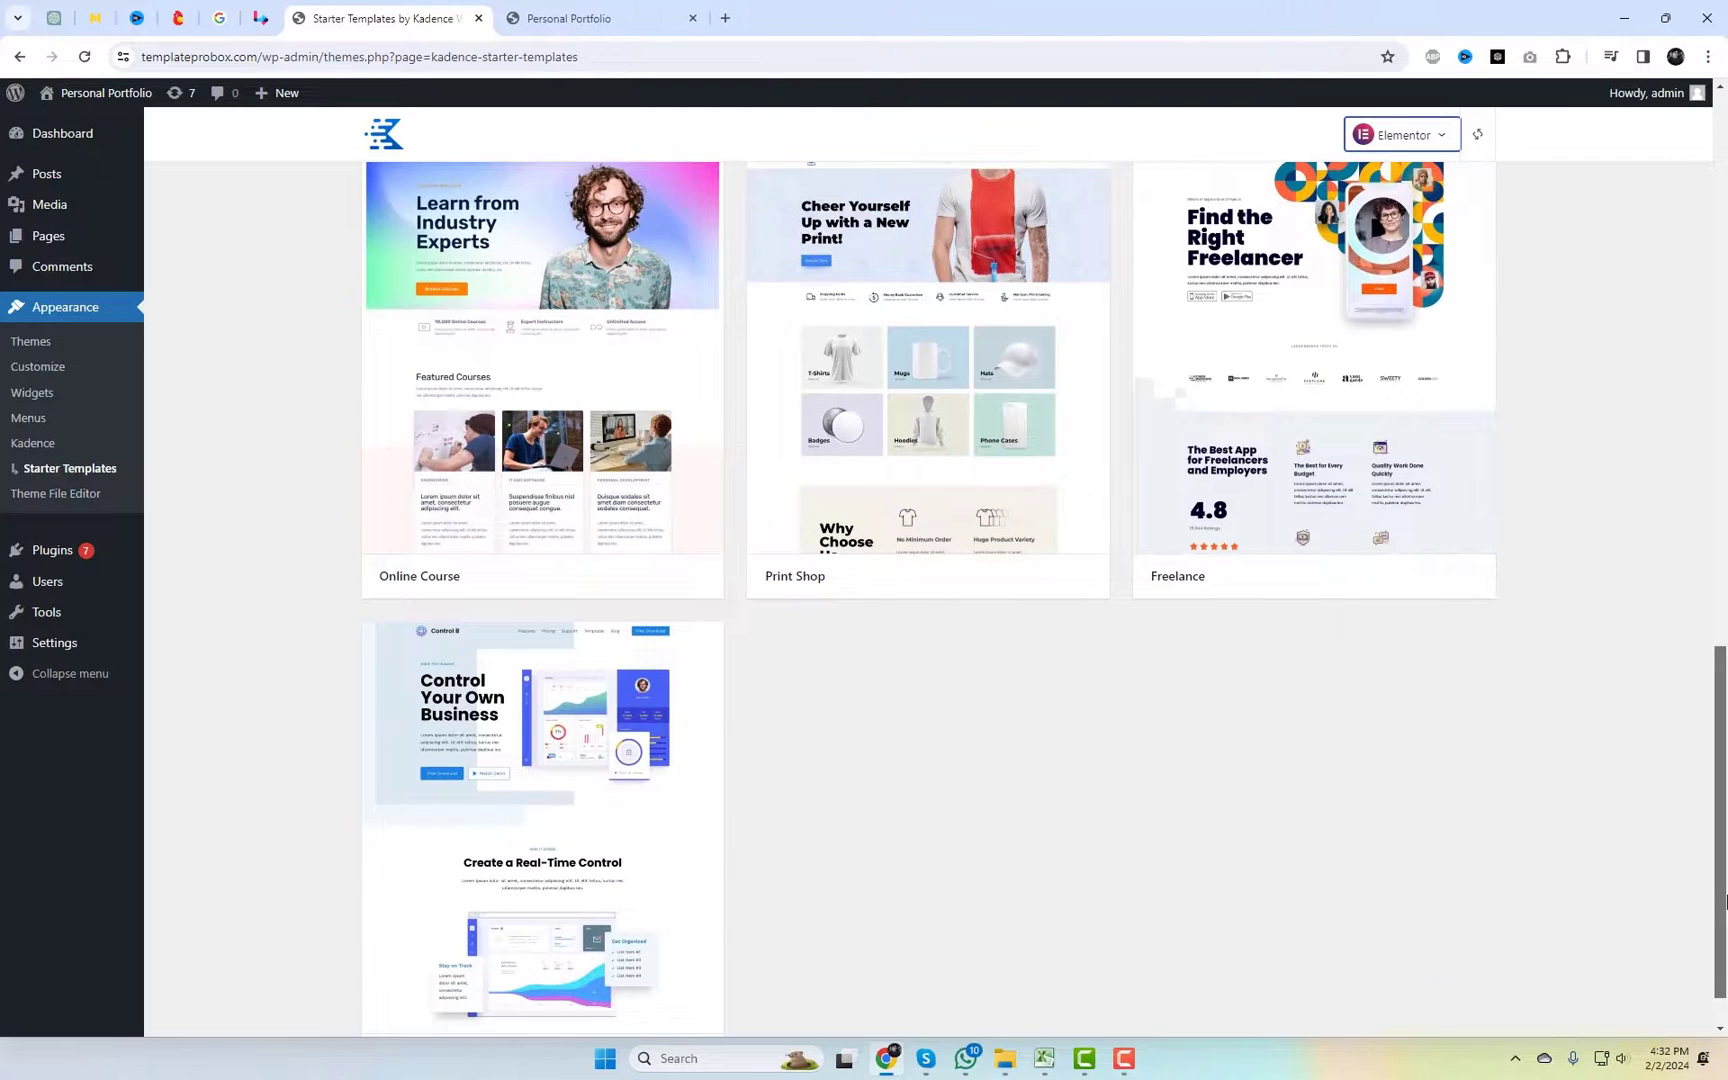
click(562, 487)
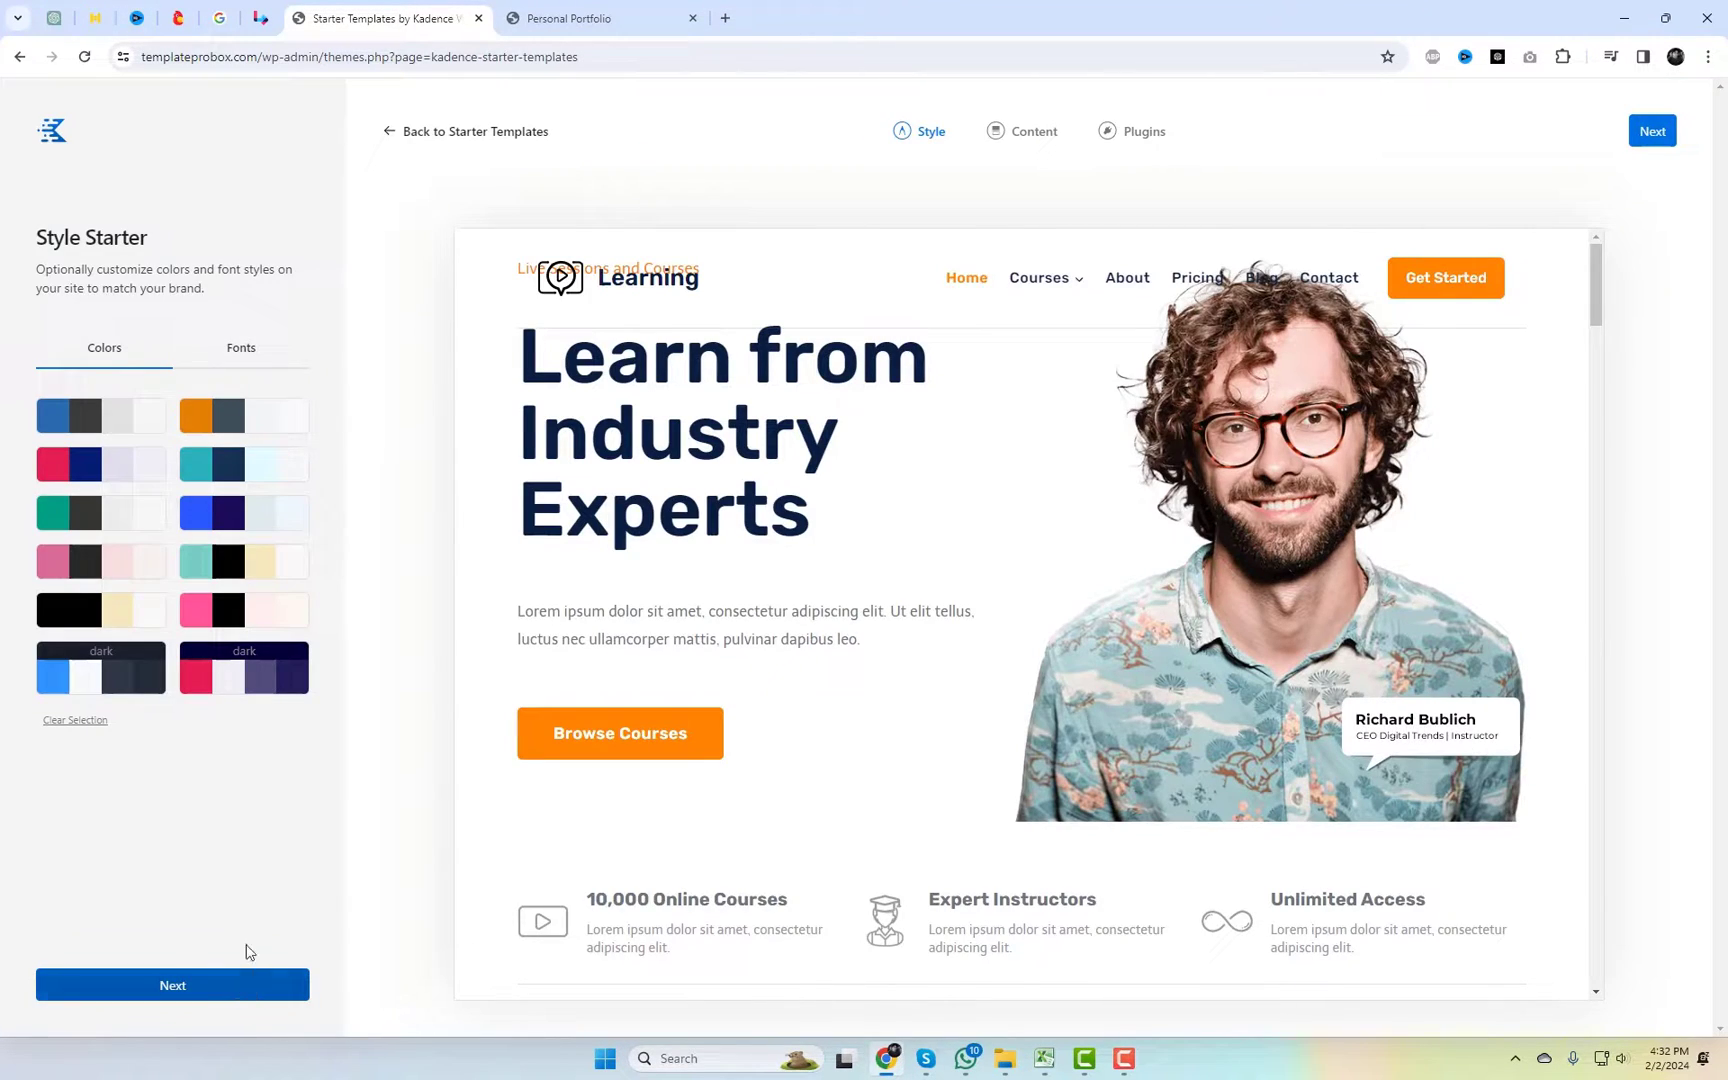
click(229, 514)
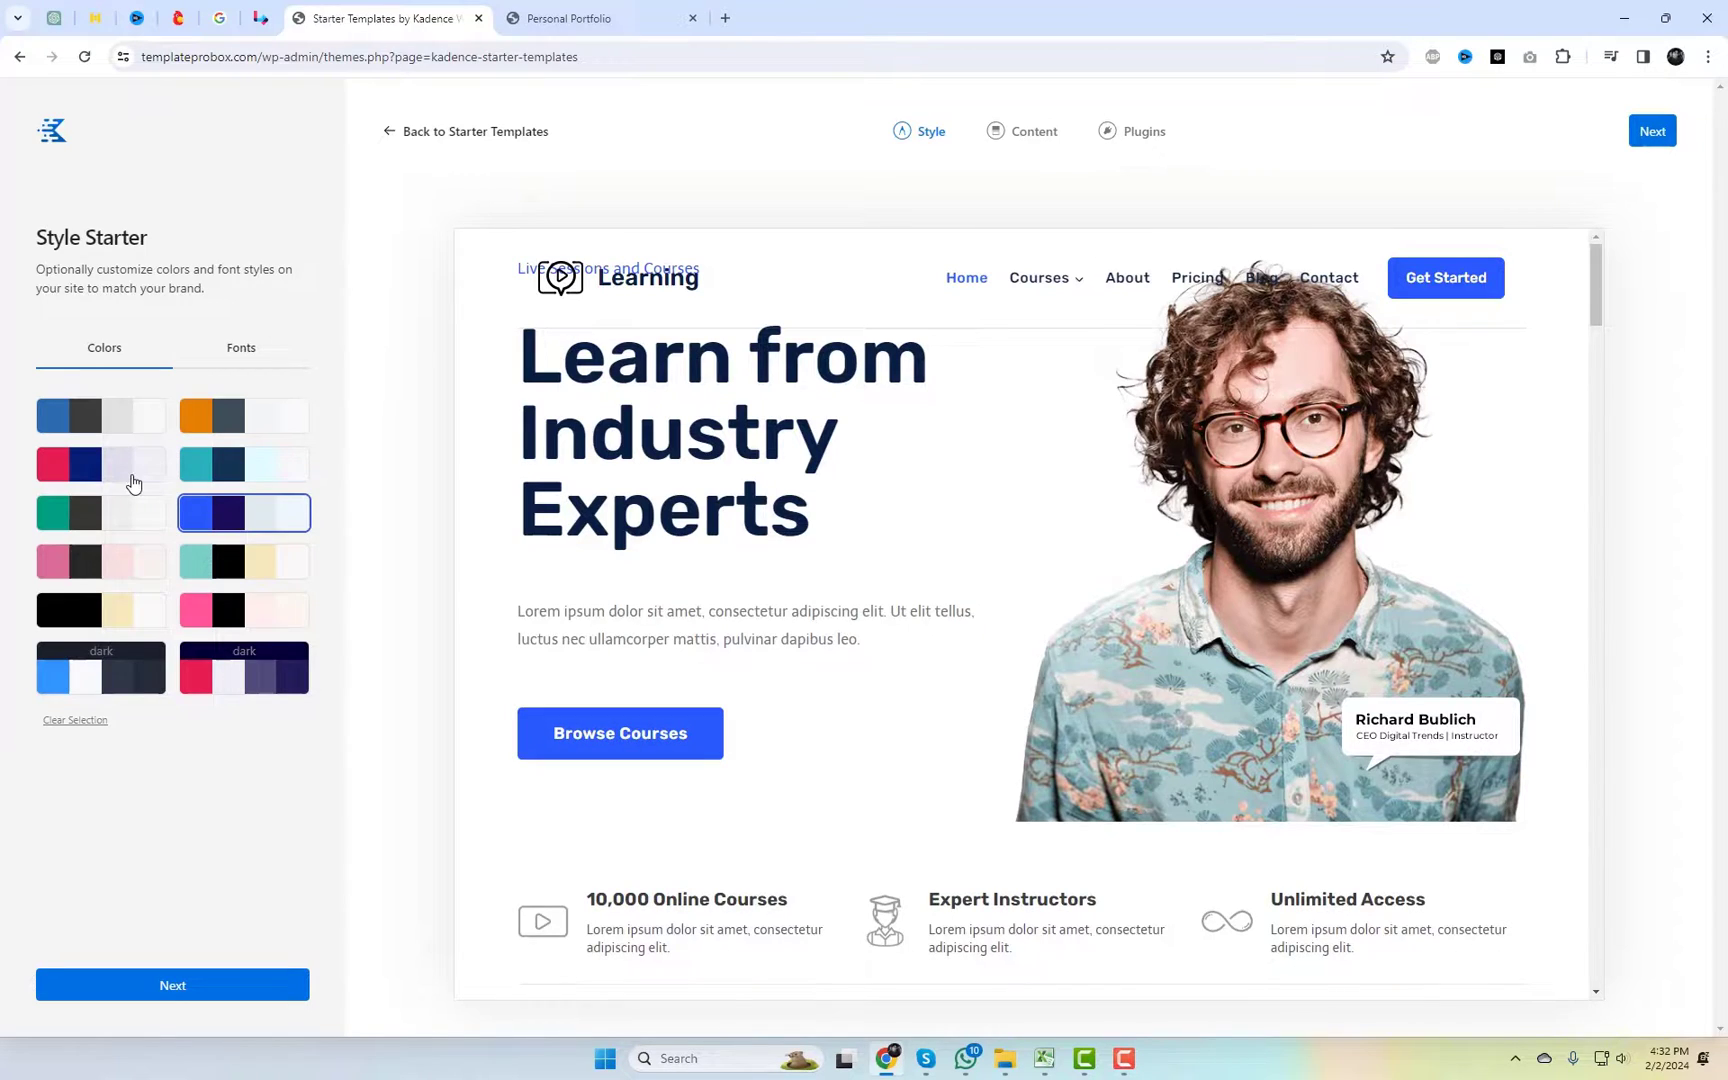
click(133, 484)
click(97, 548)
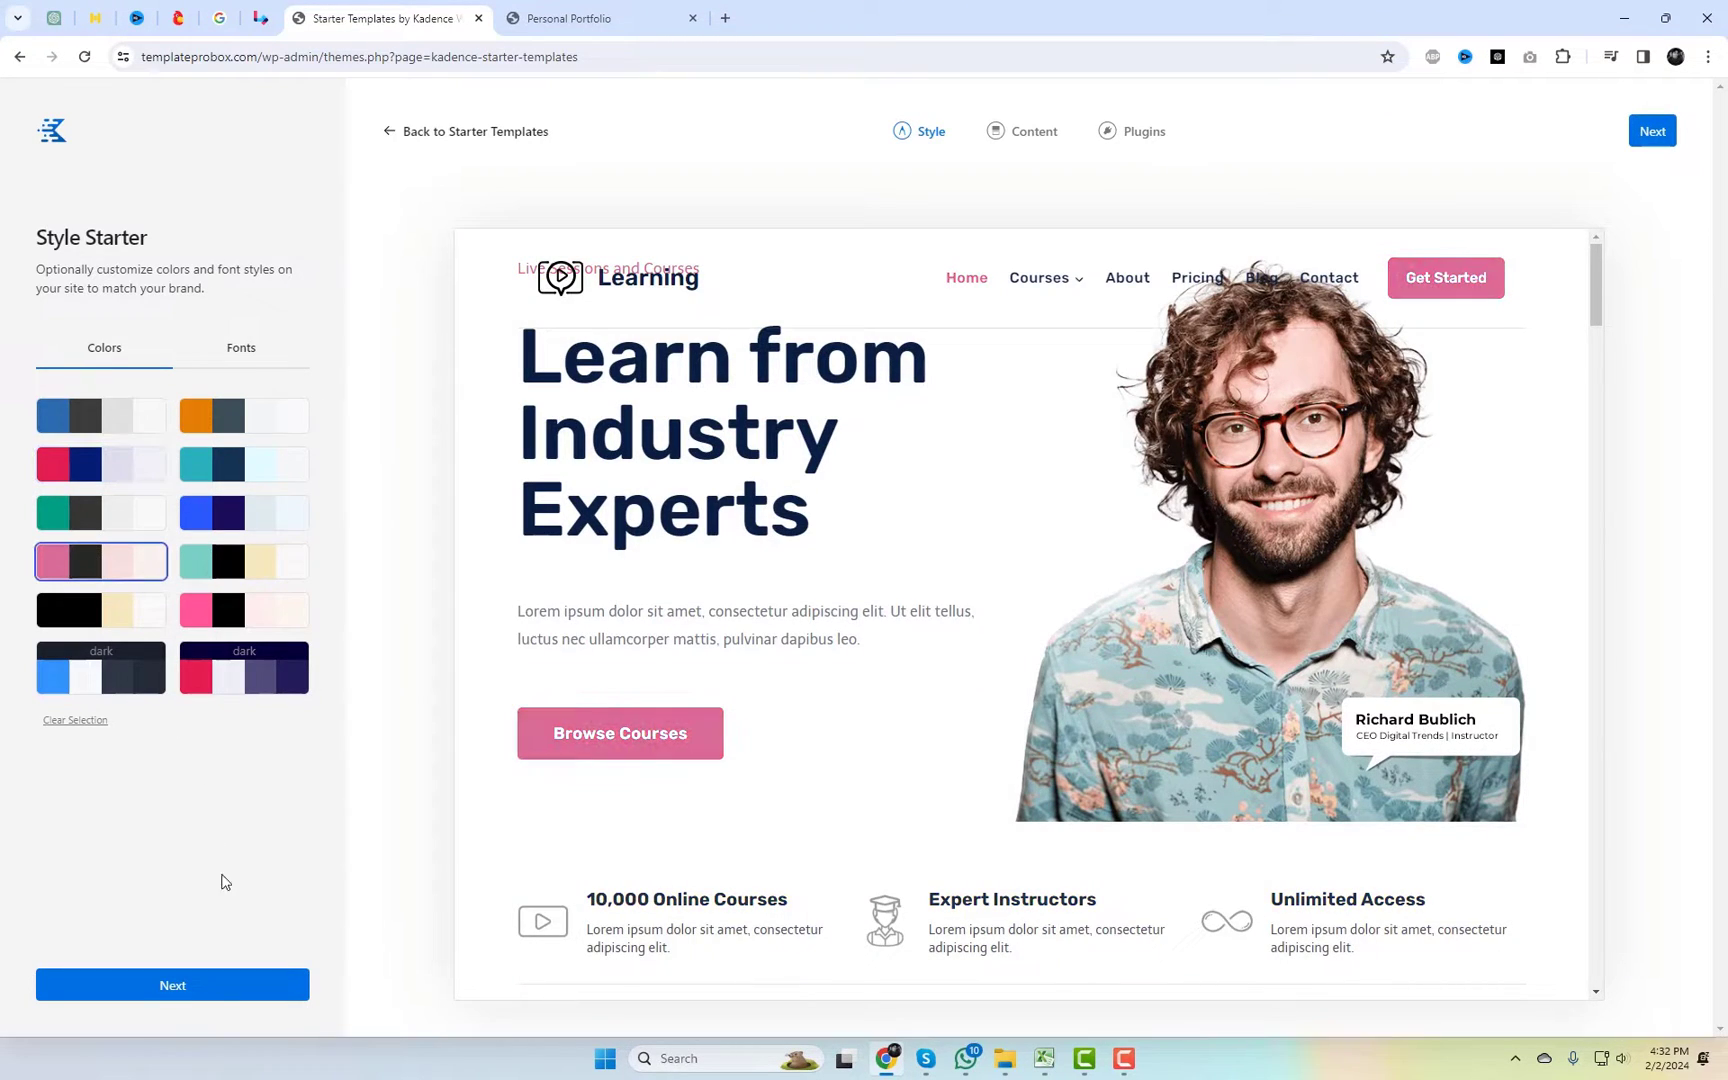
Step: Import the full site with the required Kadence Blocks and Elementor plugins and launch it
click(213, 998)
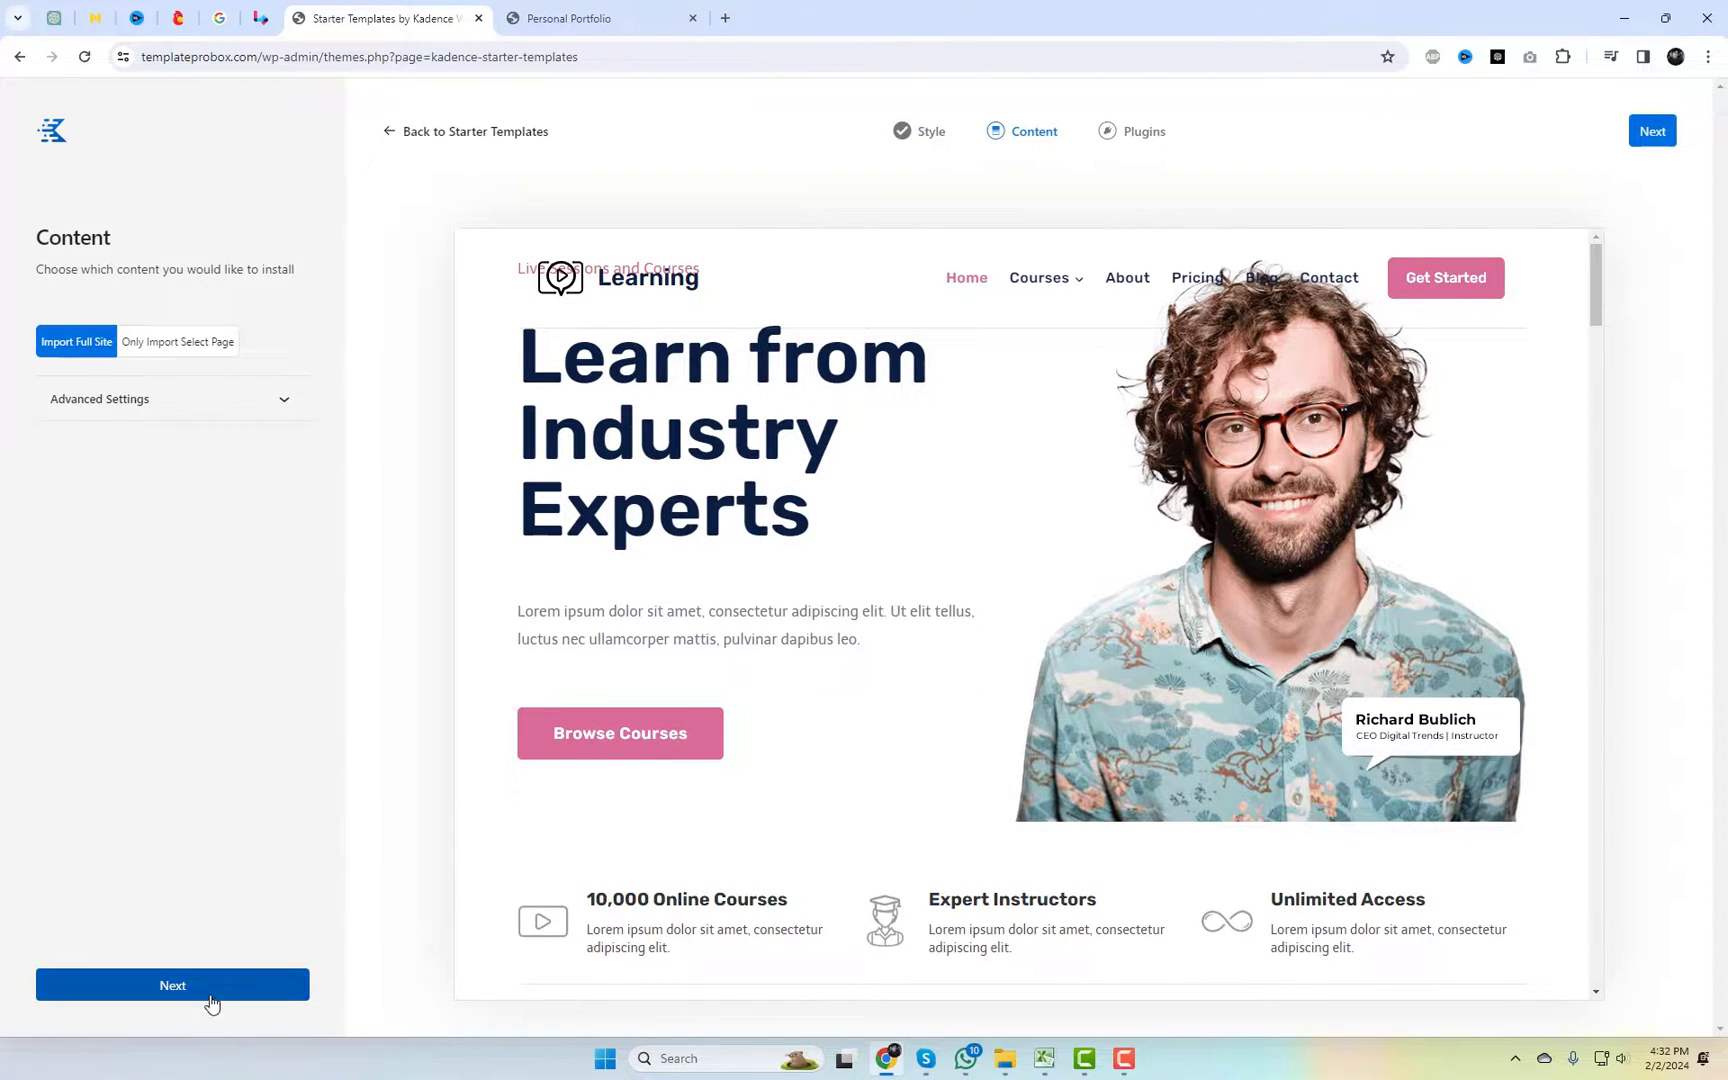
click(213, 990)
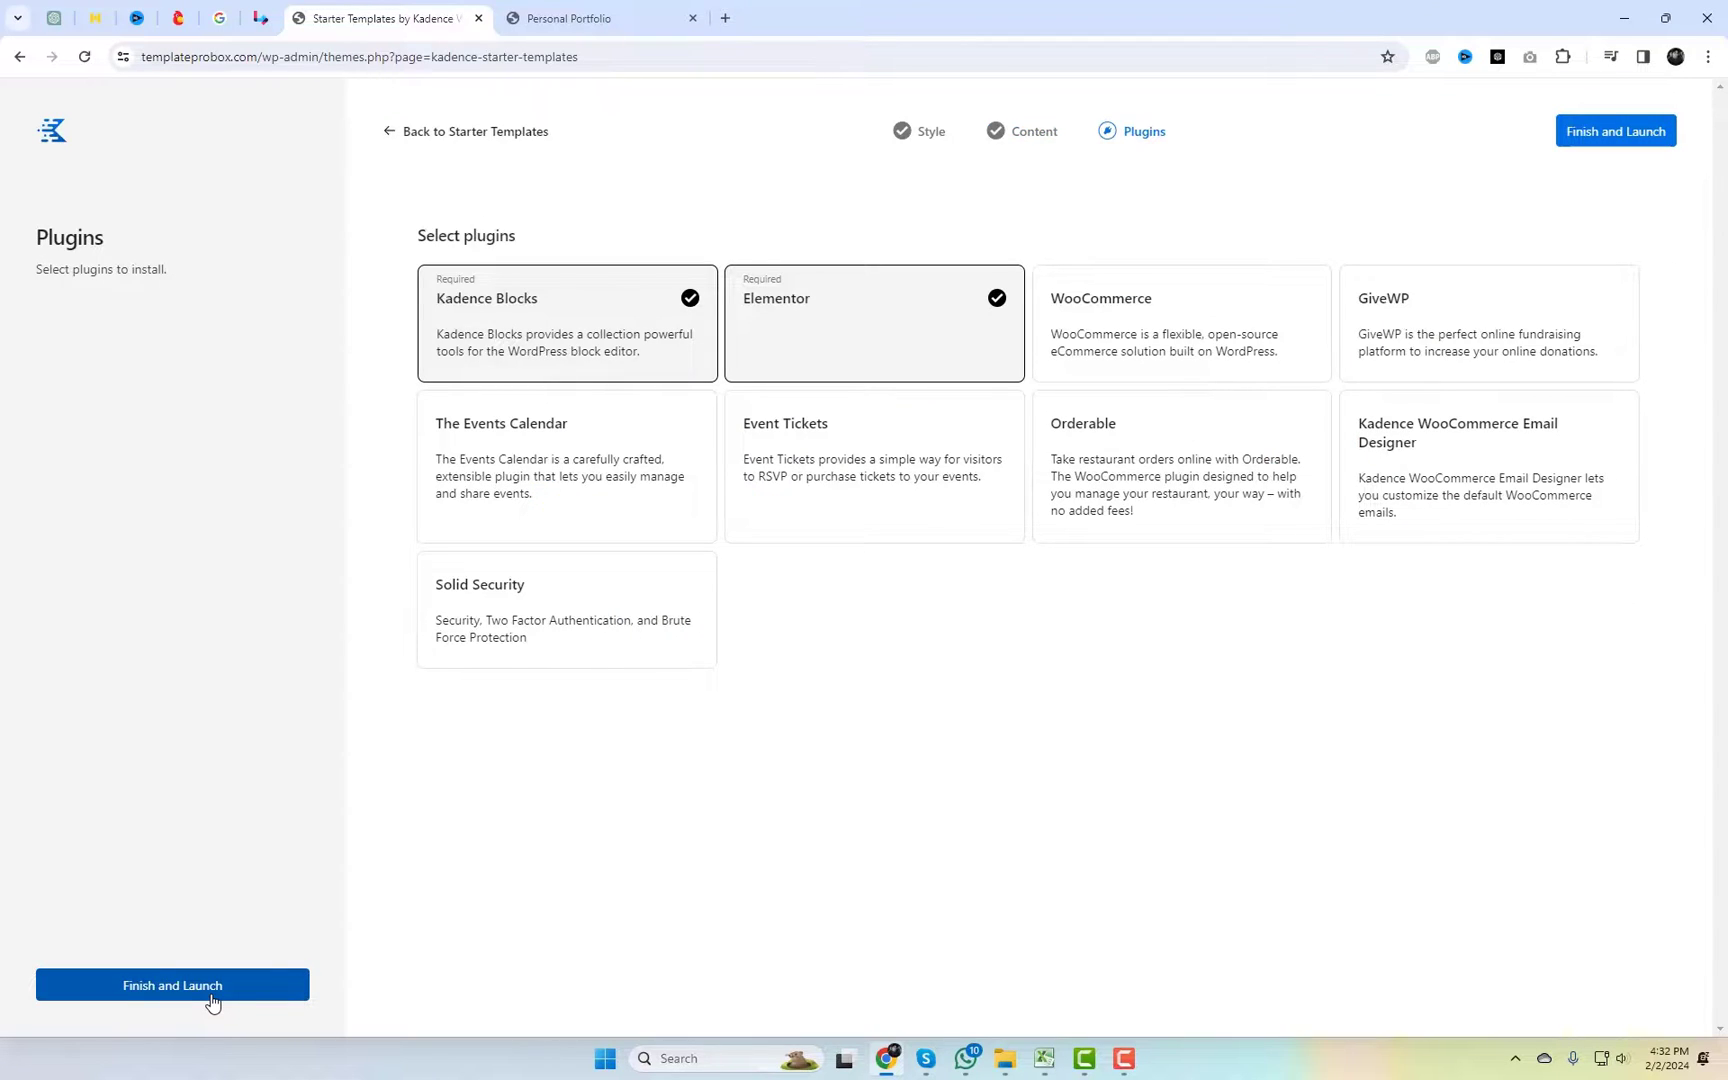
click(212, 990)
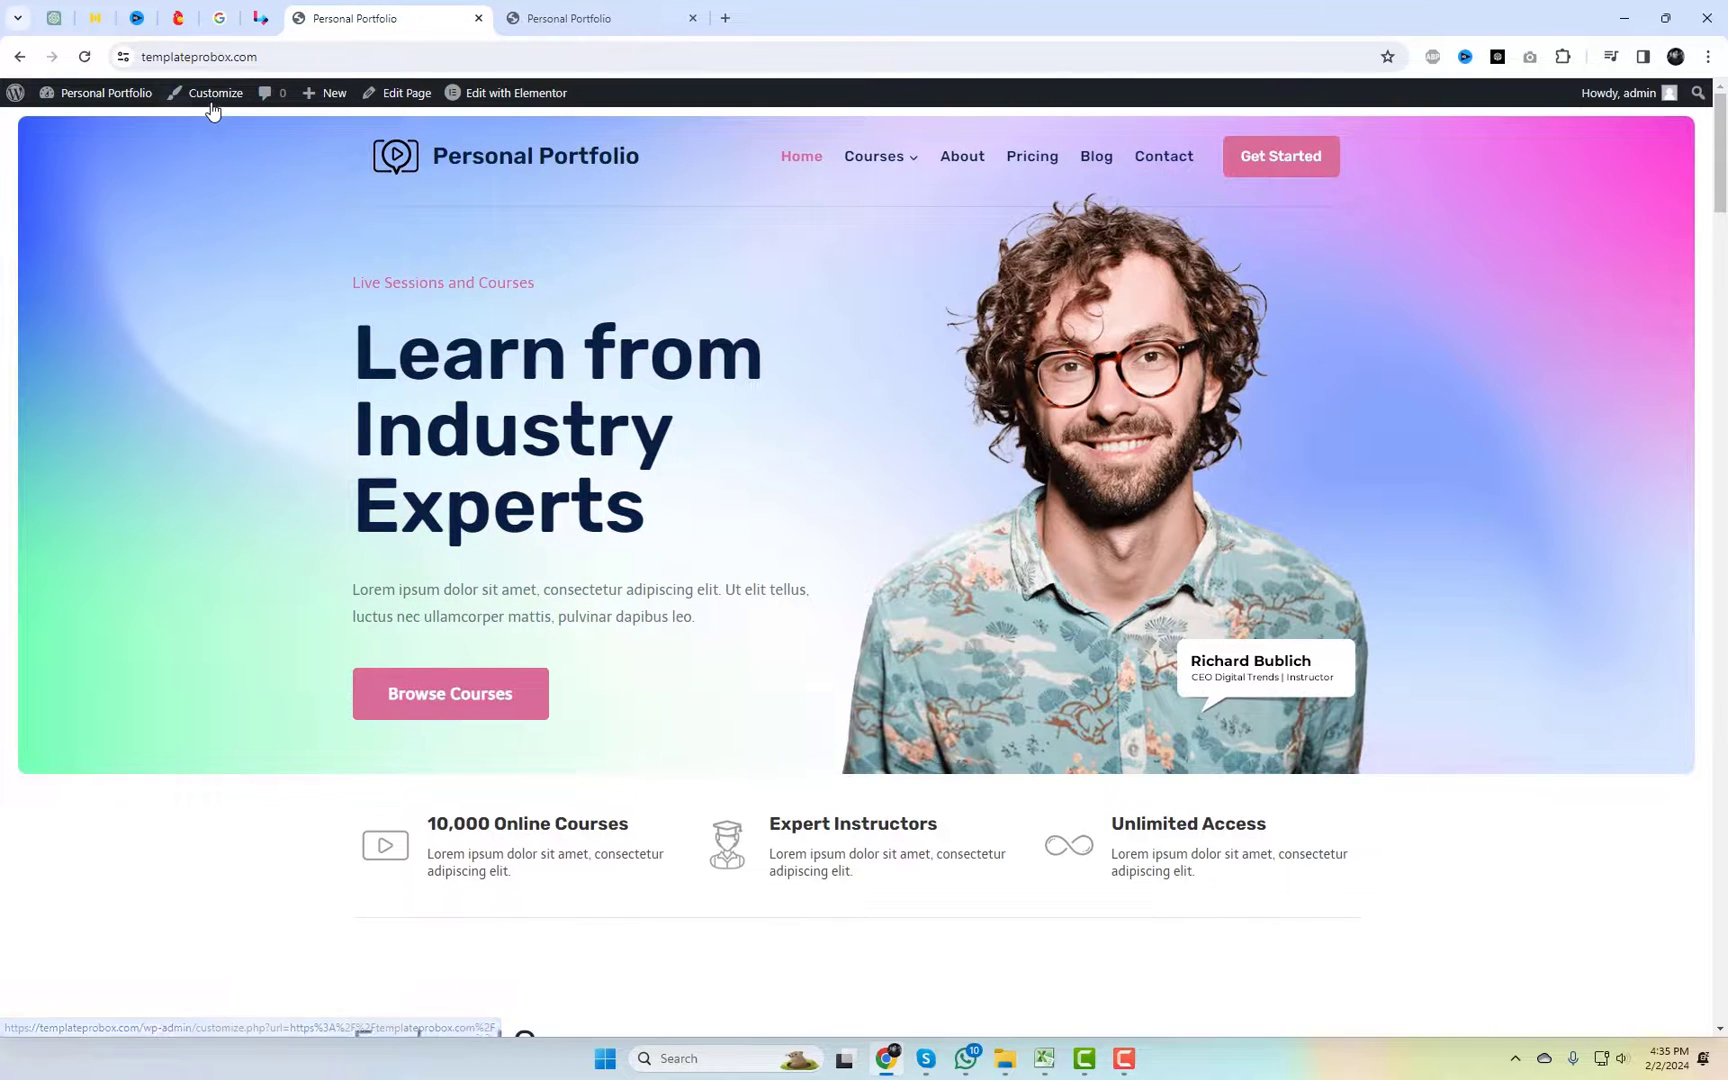
Step: Open the site's theme customizer in a new browser tab and switch to it
right_click(212, 100)
click(256, 122)
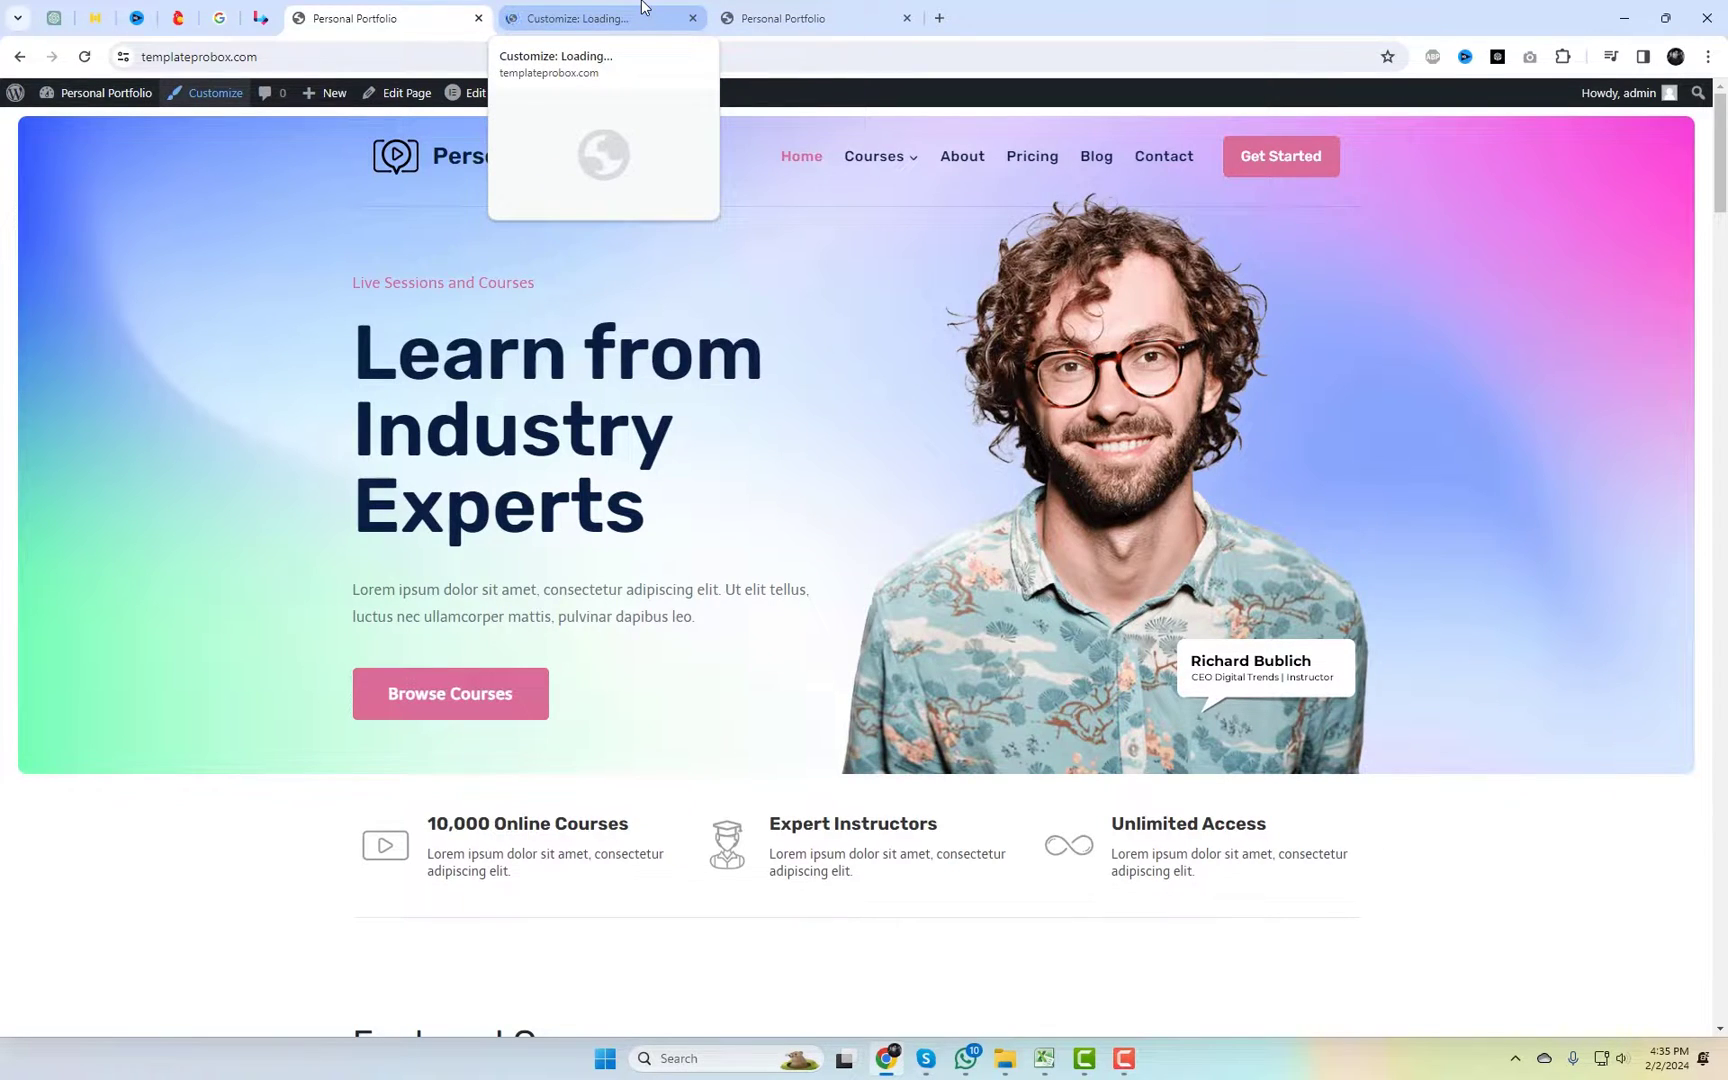
click(641, 8)
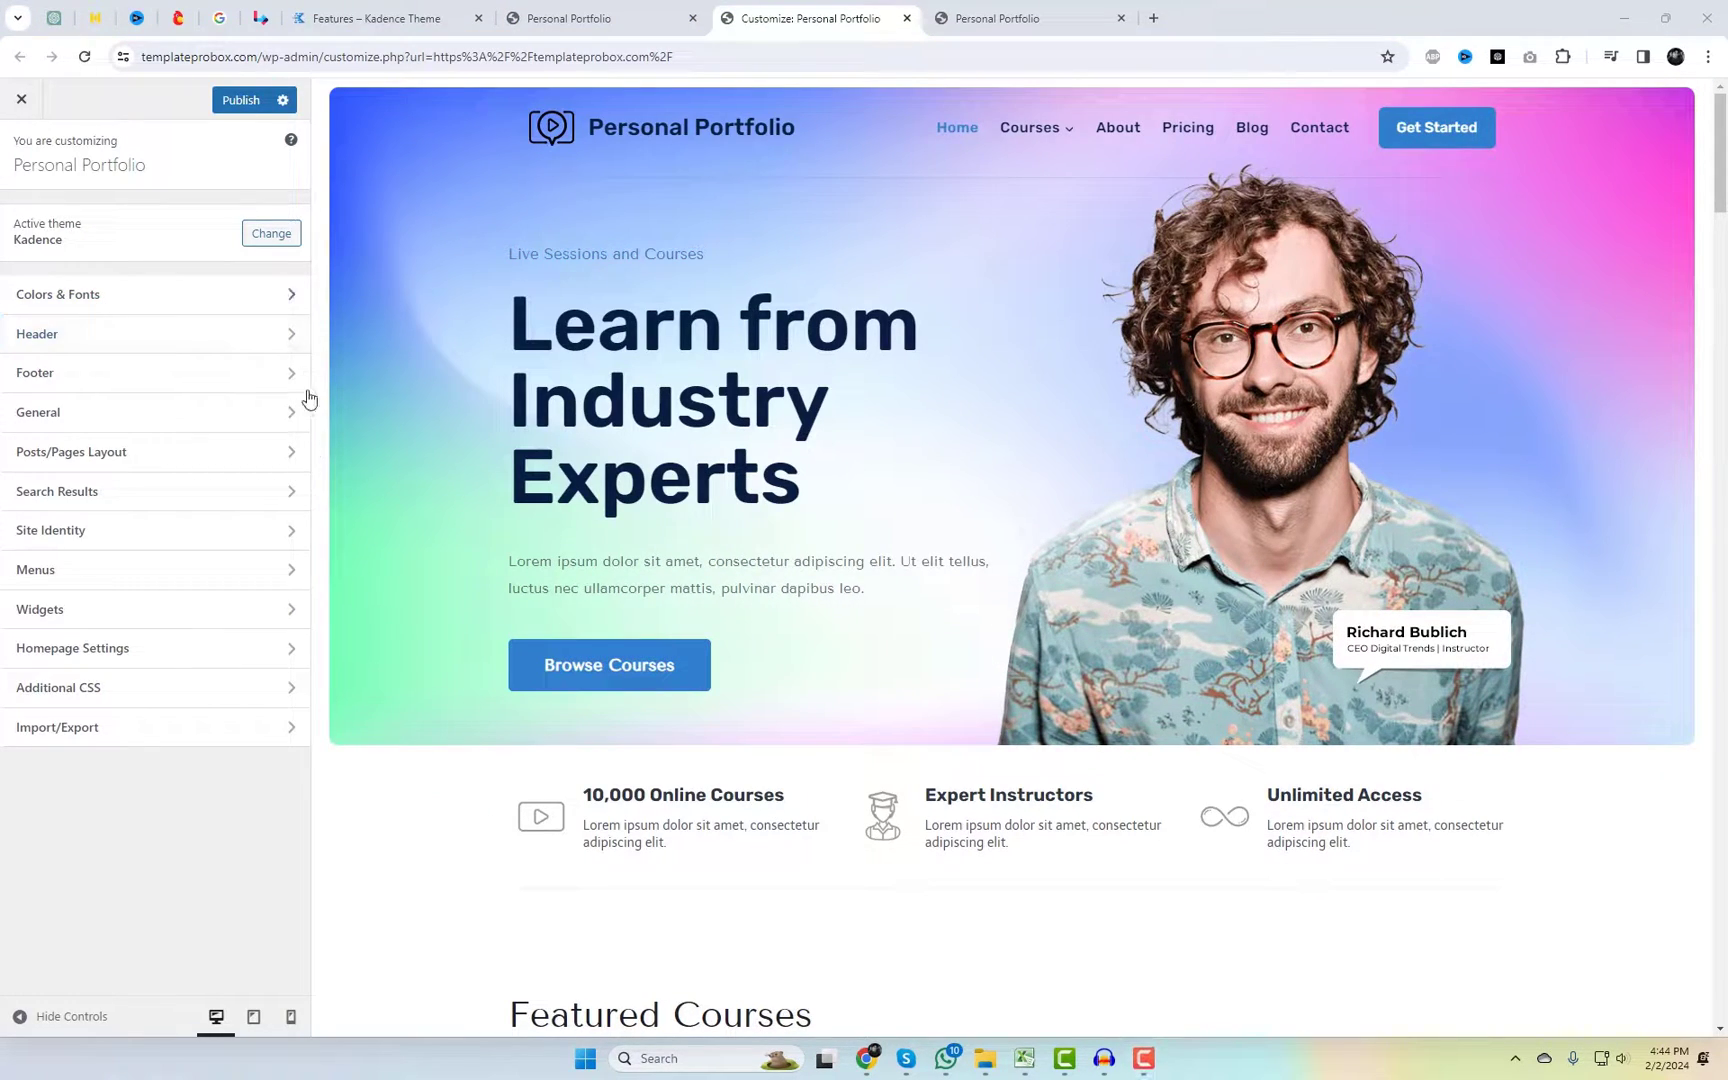
Step: Try the Teko and Tektur base fonts in the typography settings and set the base font to Sura
click(110, 300)
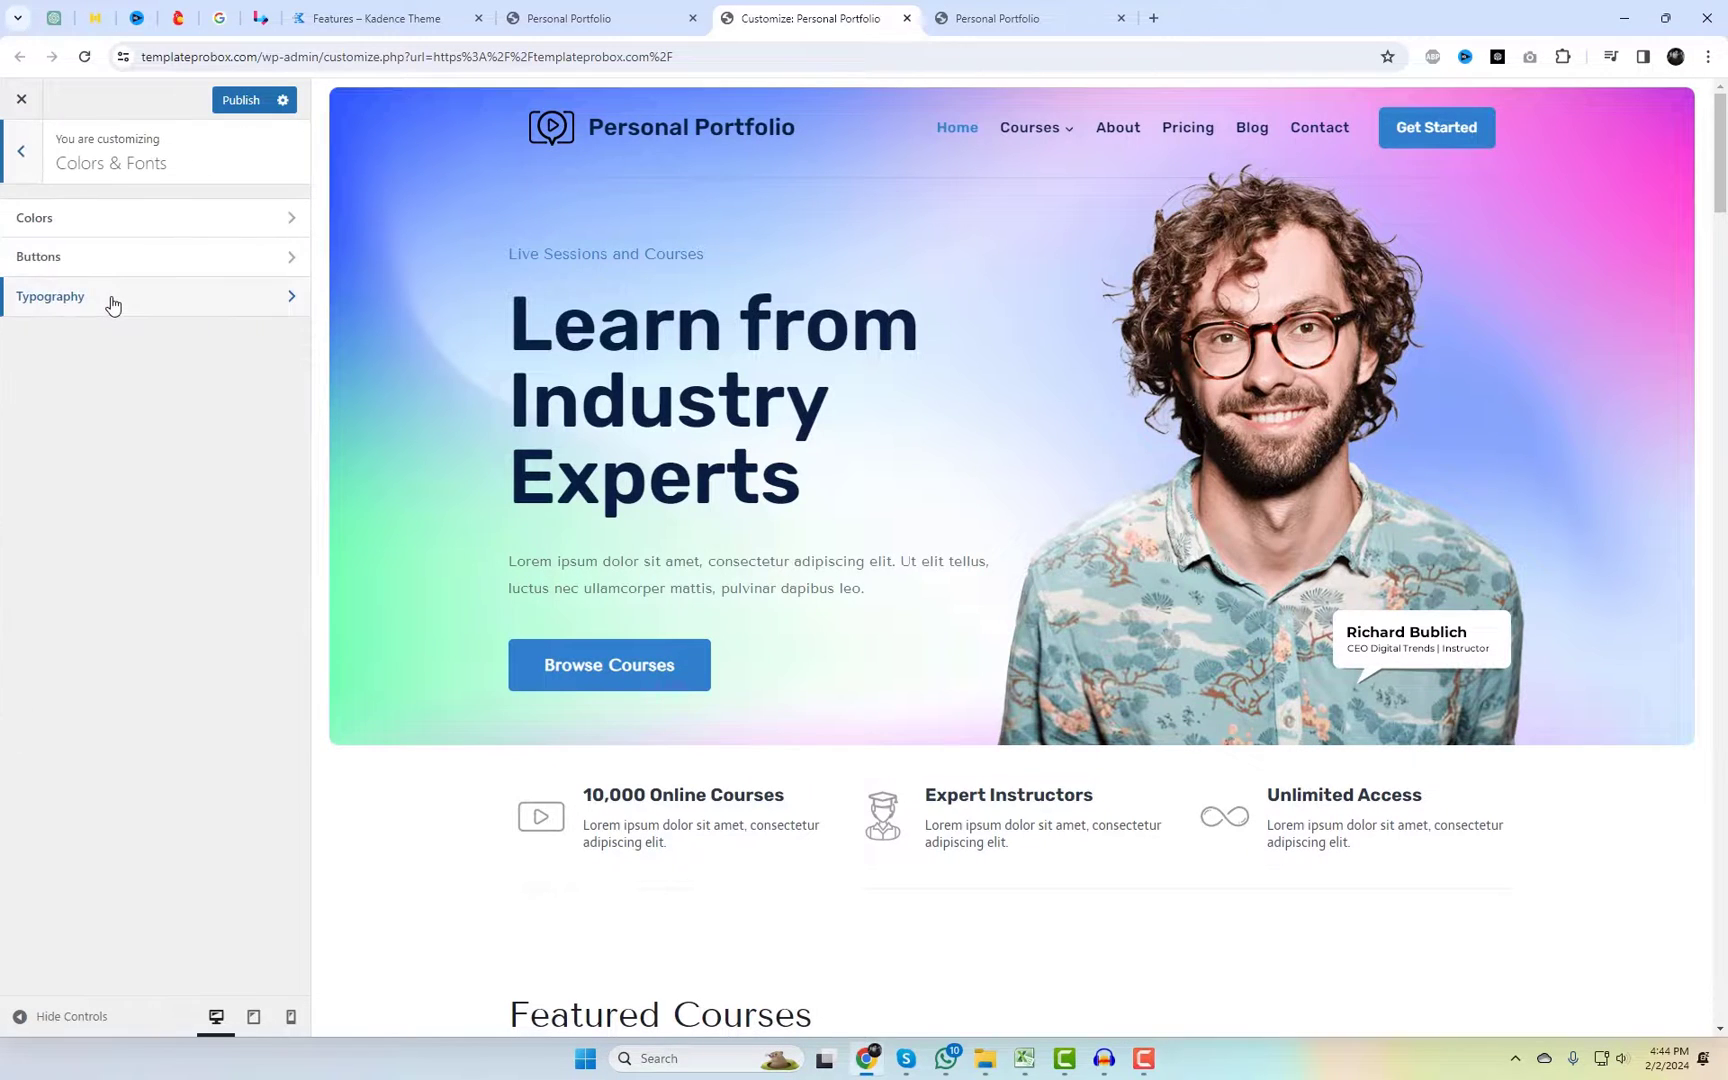
click(112, 300)
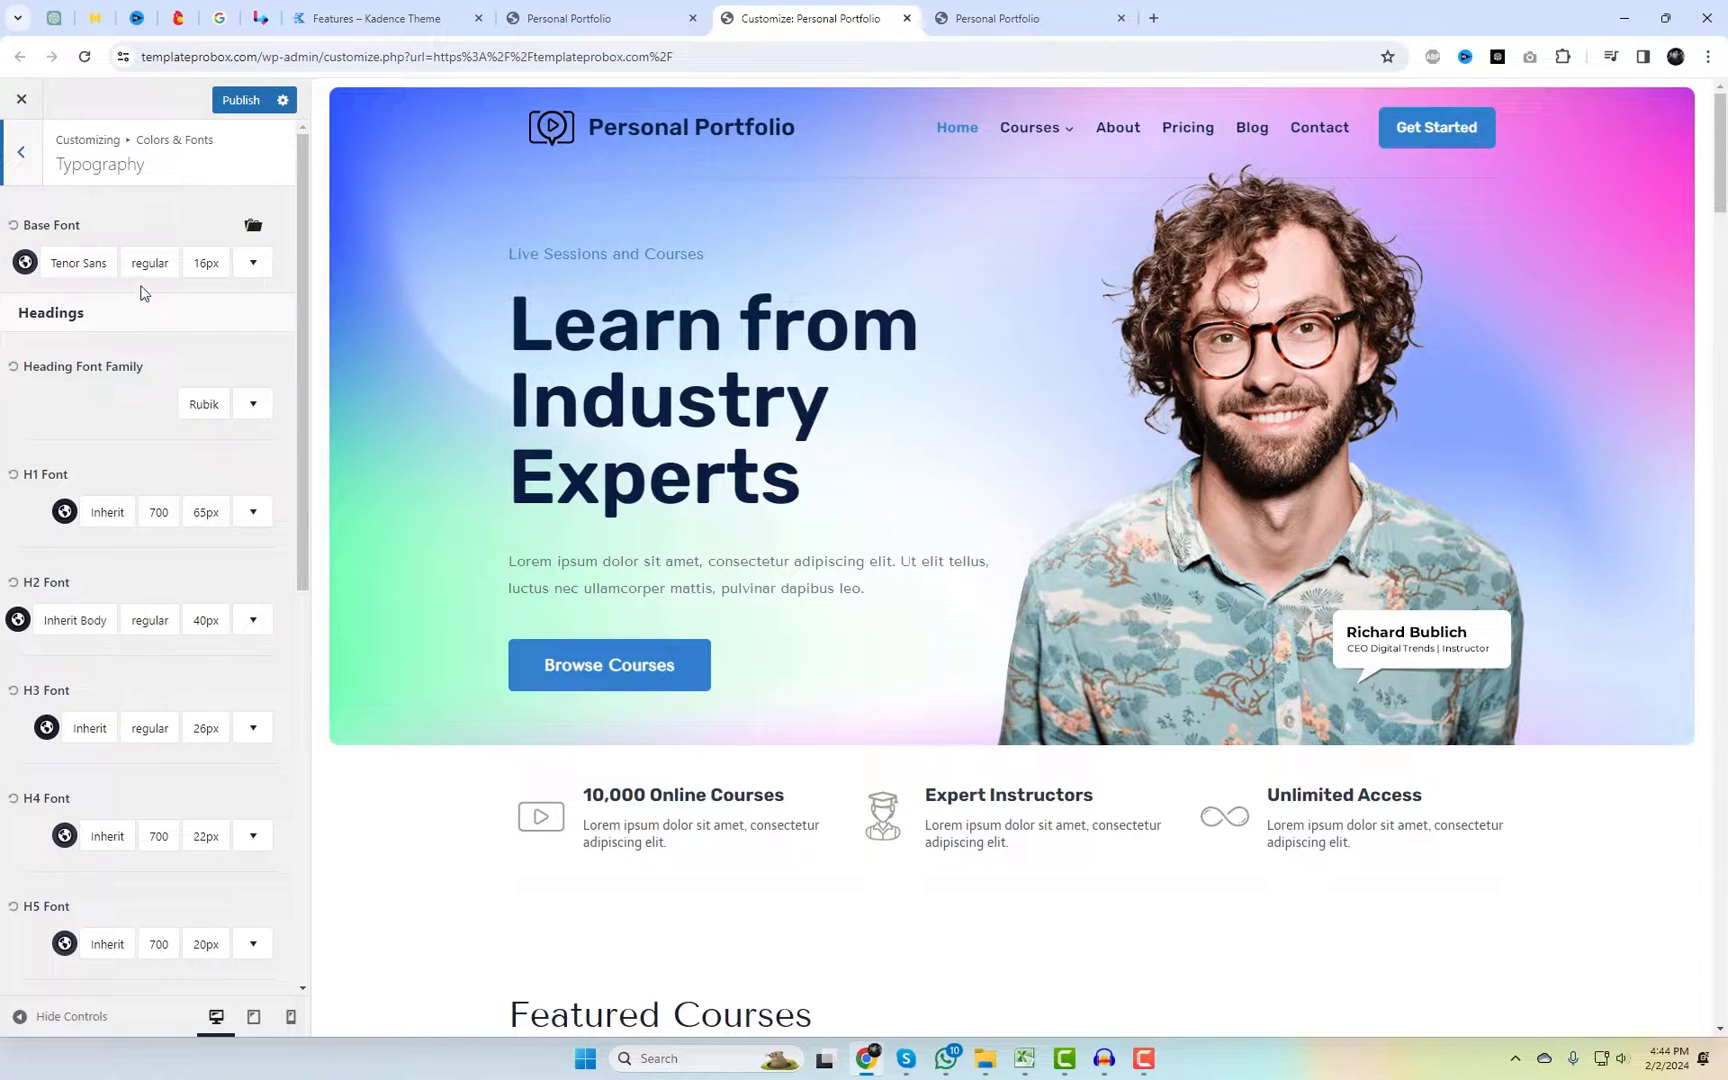
click(99, 276)
scroll(110, 455, up, 2)
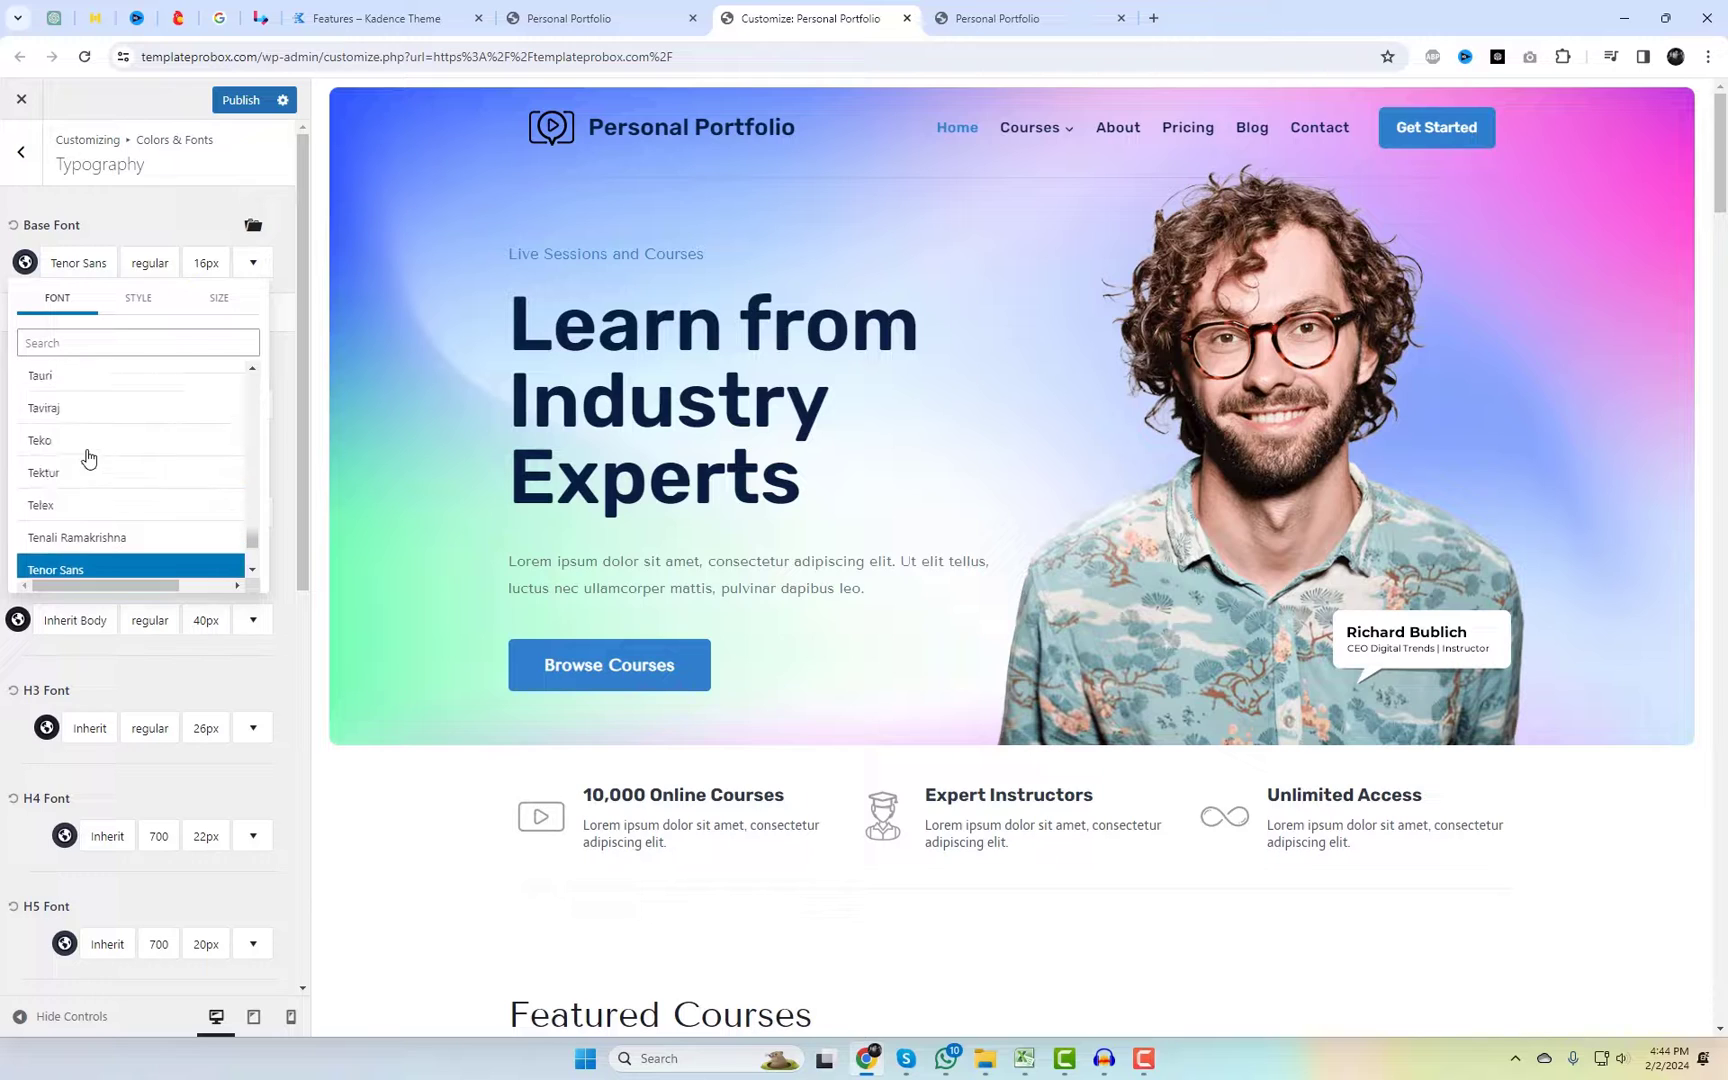
click(86, 440)
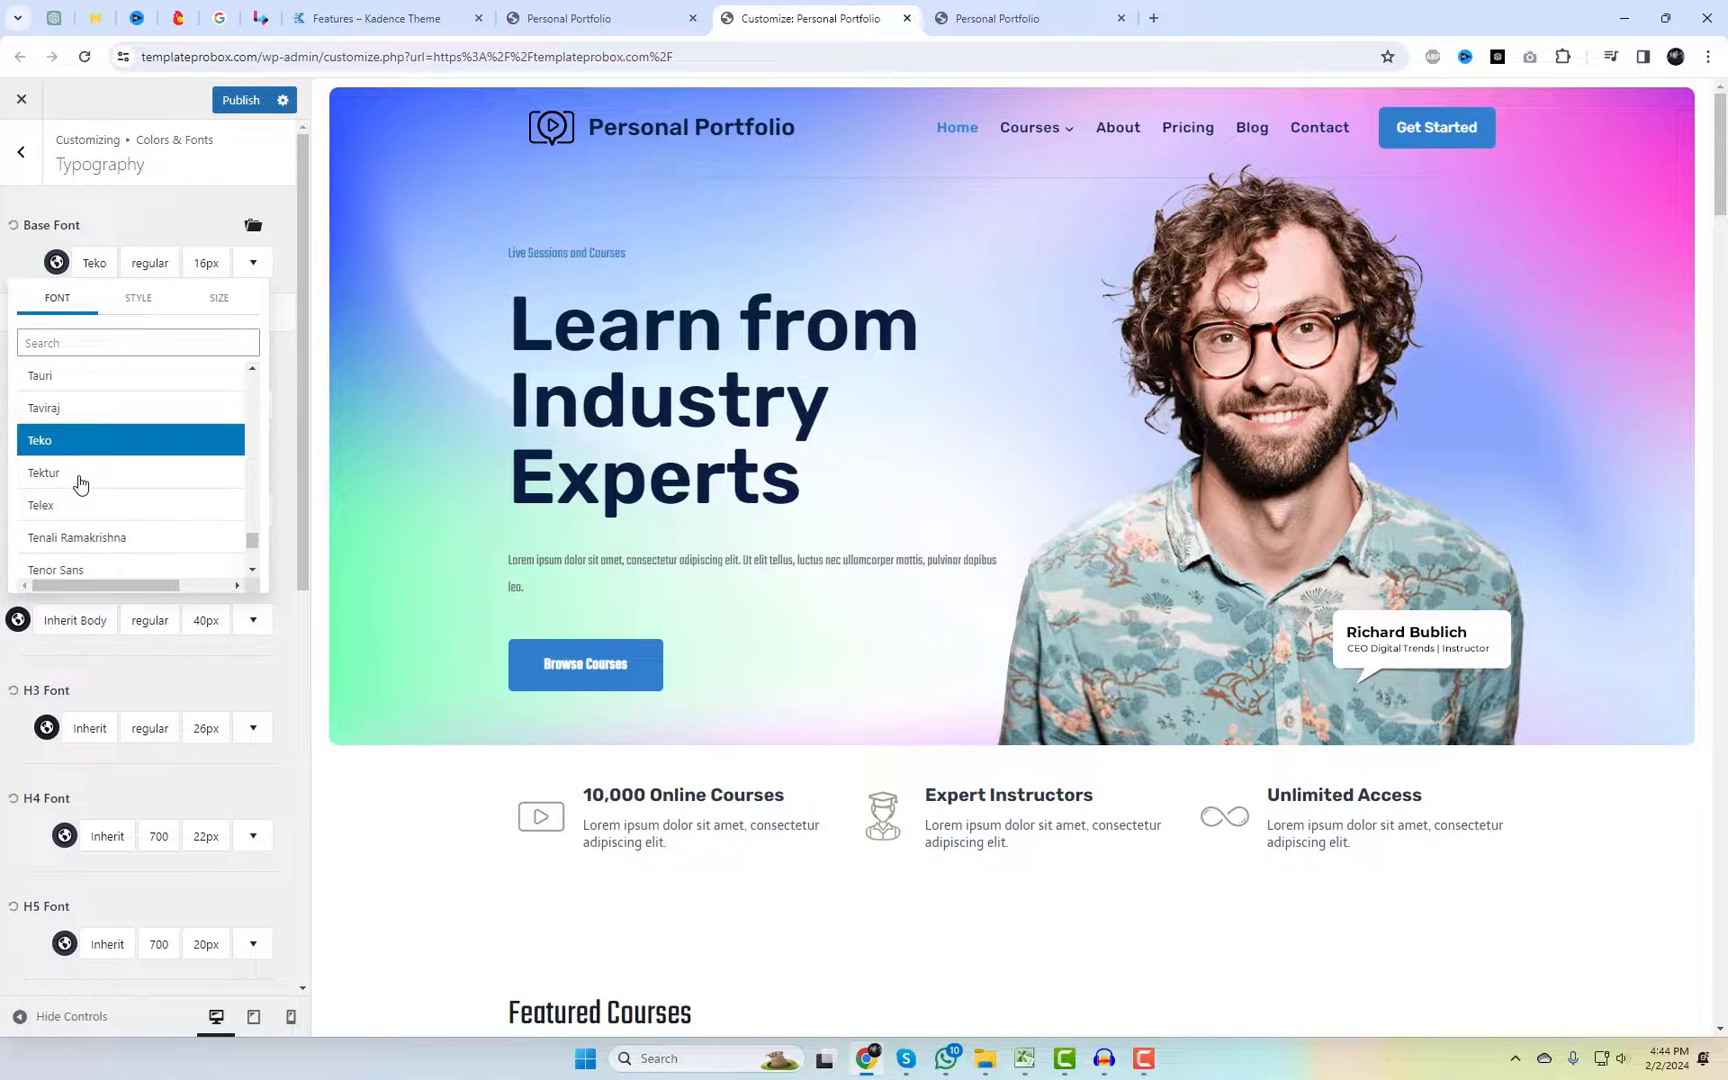
click(81, 474)
scroll(81, 480, up, 5)
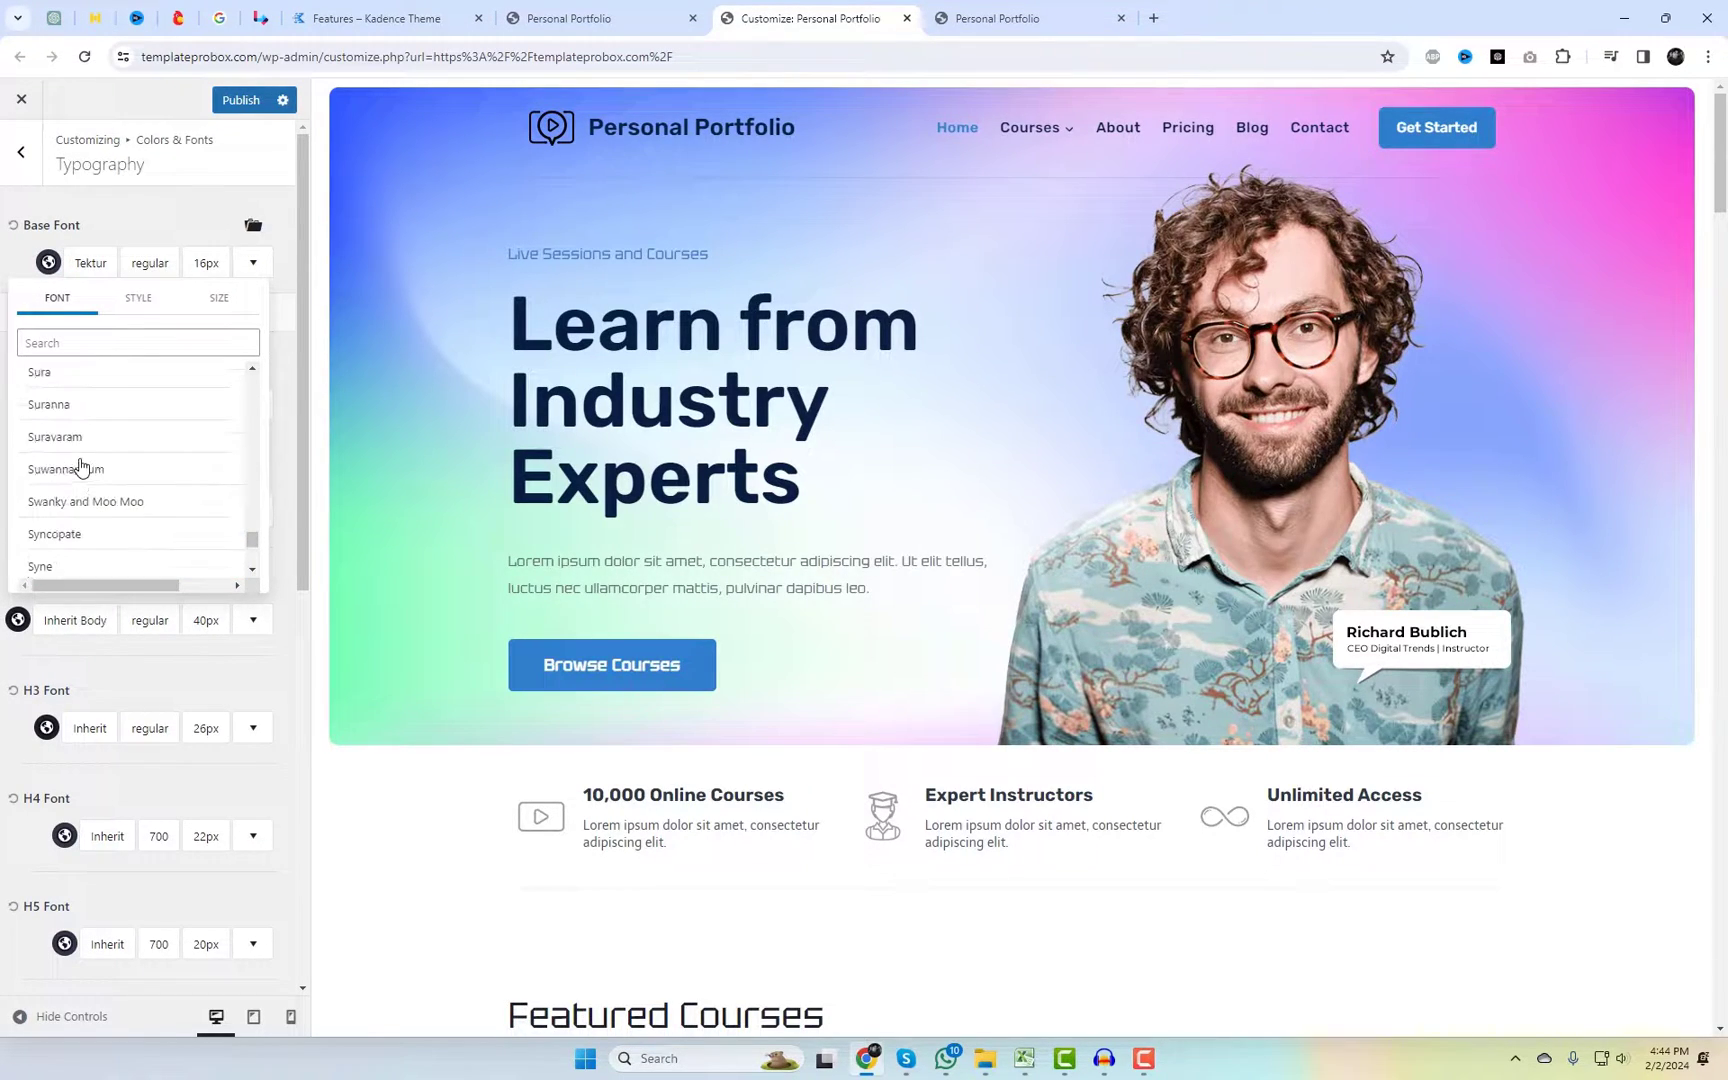
click(86, 375)
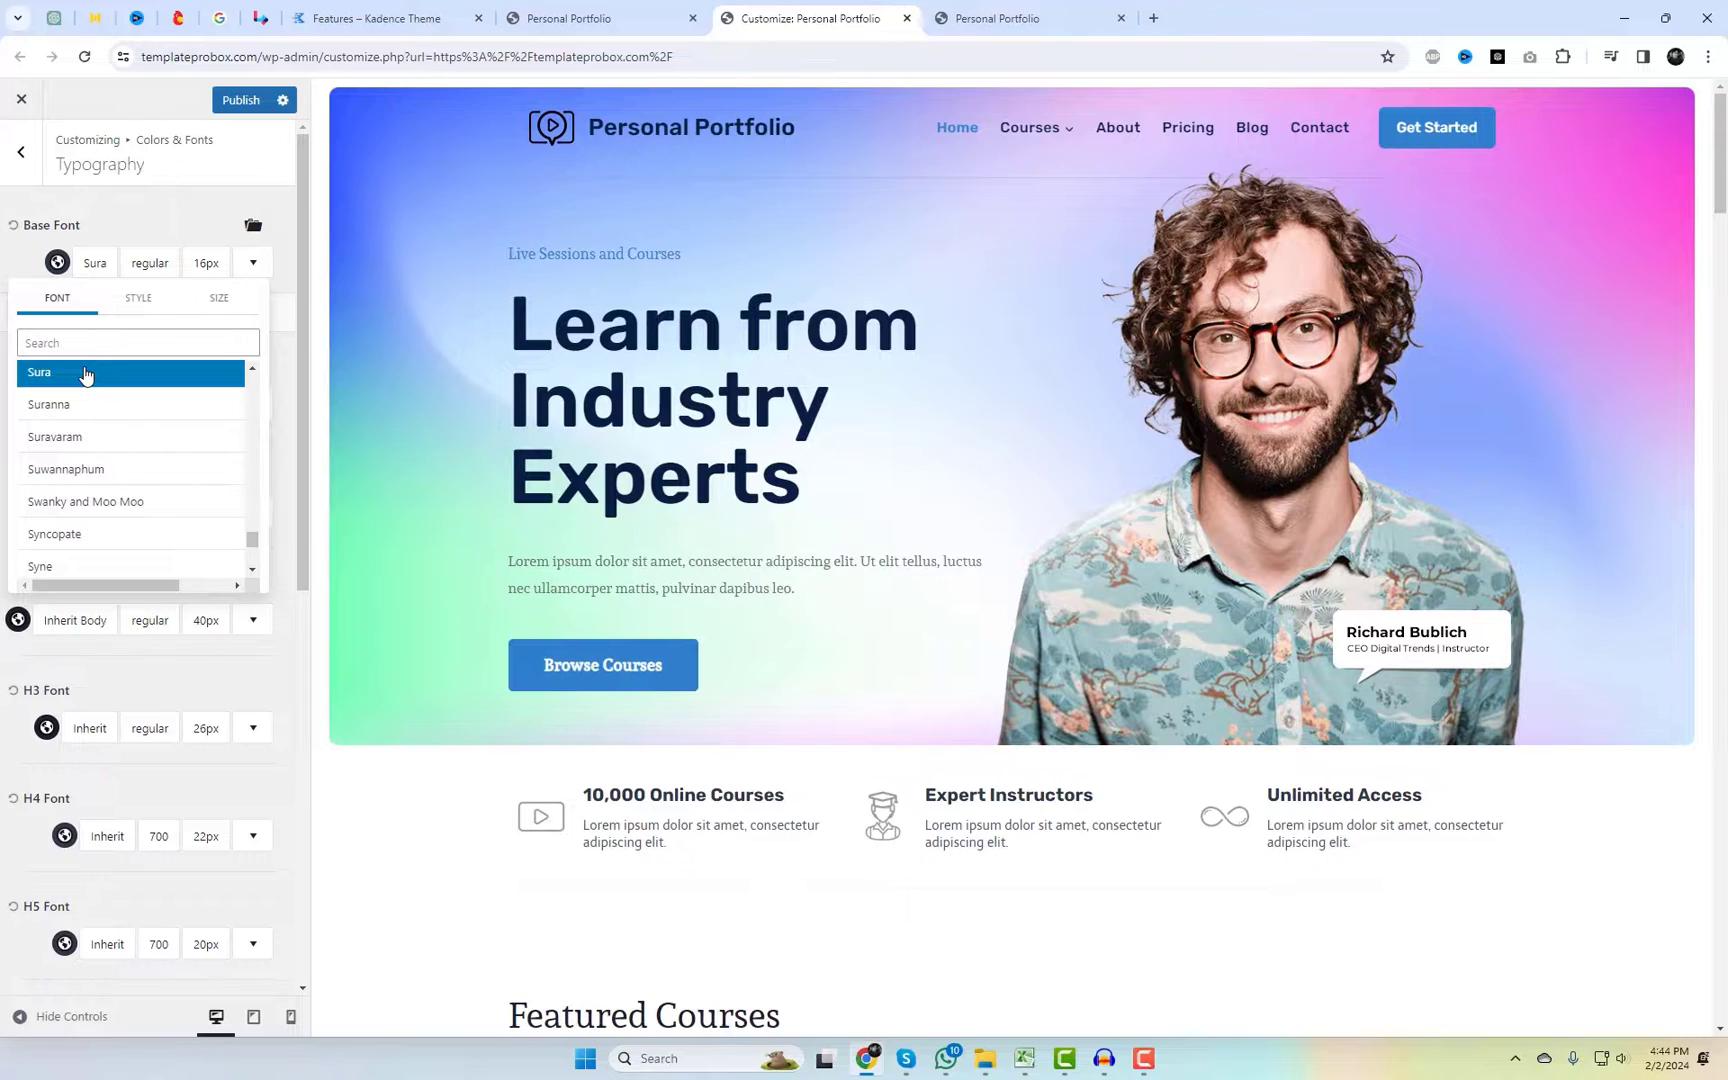
click(138, 230)
click(21, 151)
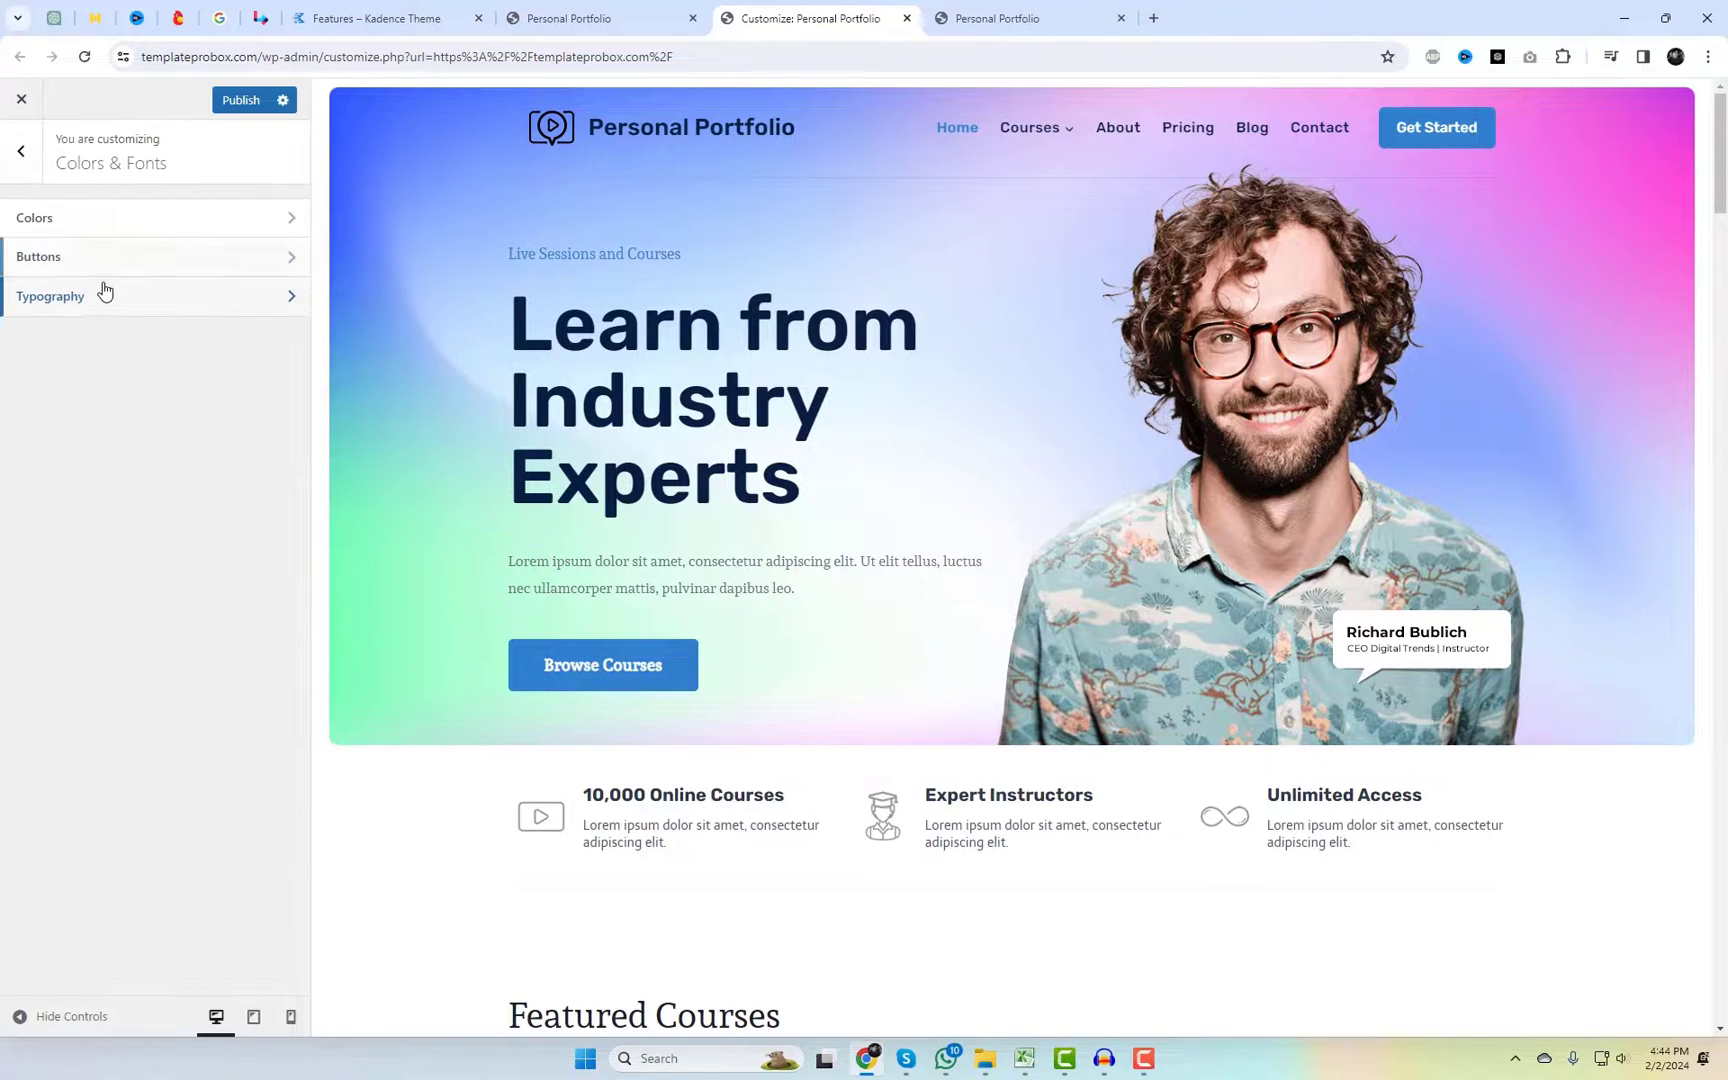
Step: Try global color palettes 2 and 1 and switch back to Palette 3
click(102, 220)
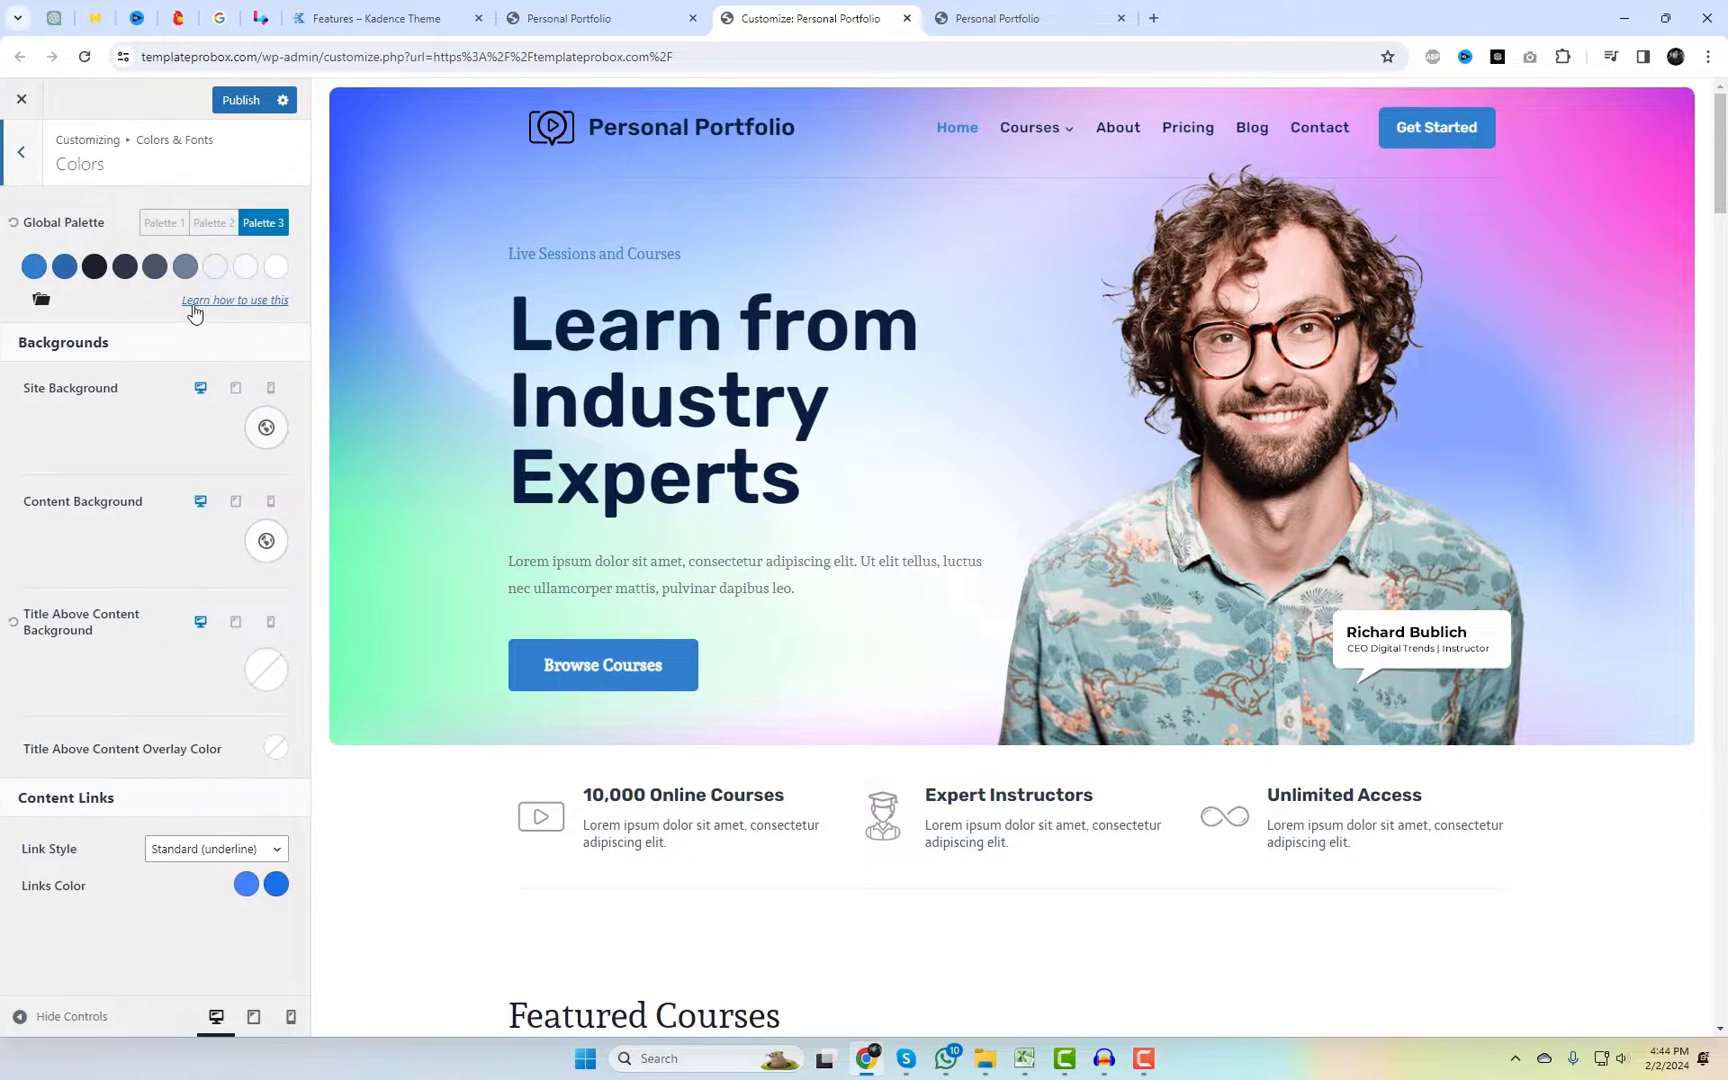
click(213, 228)
click(166, 230)
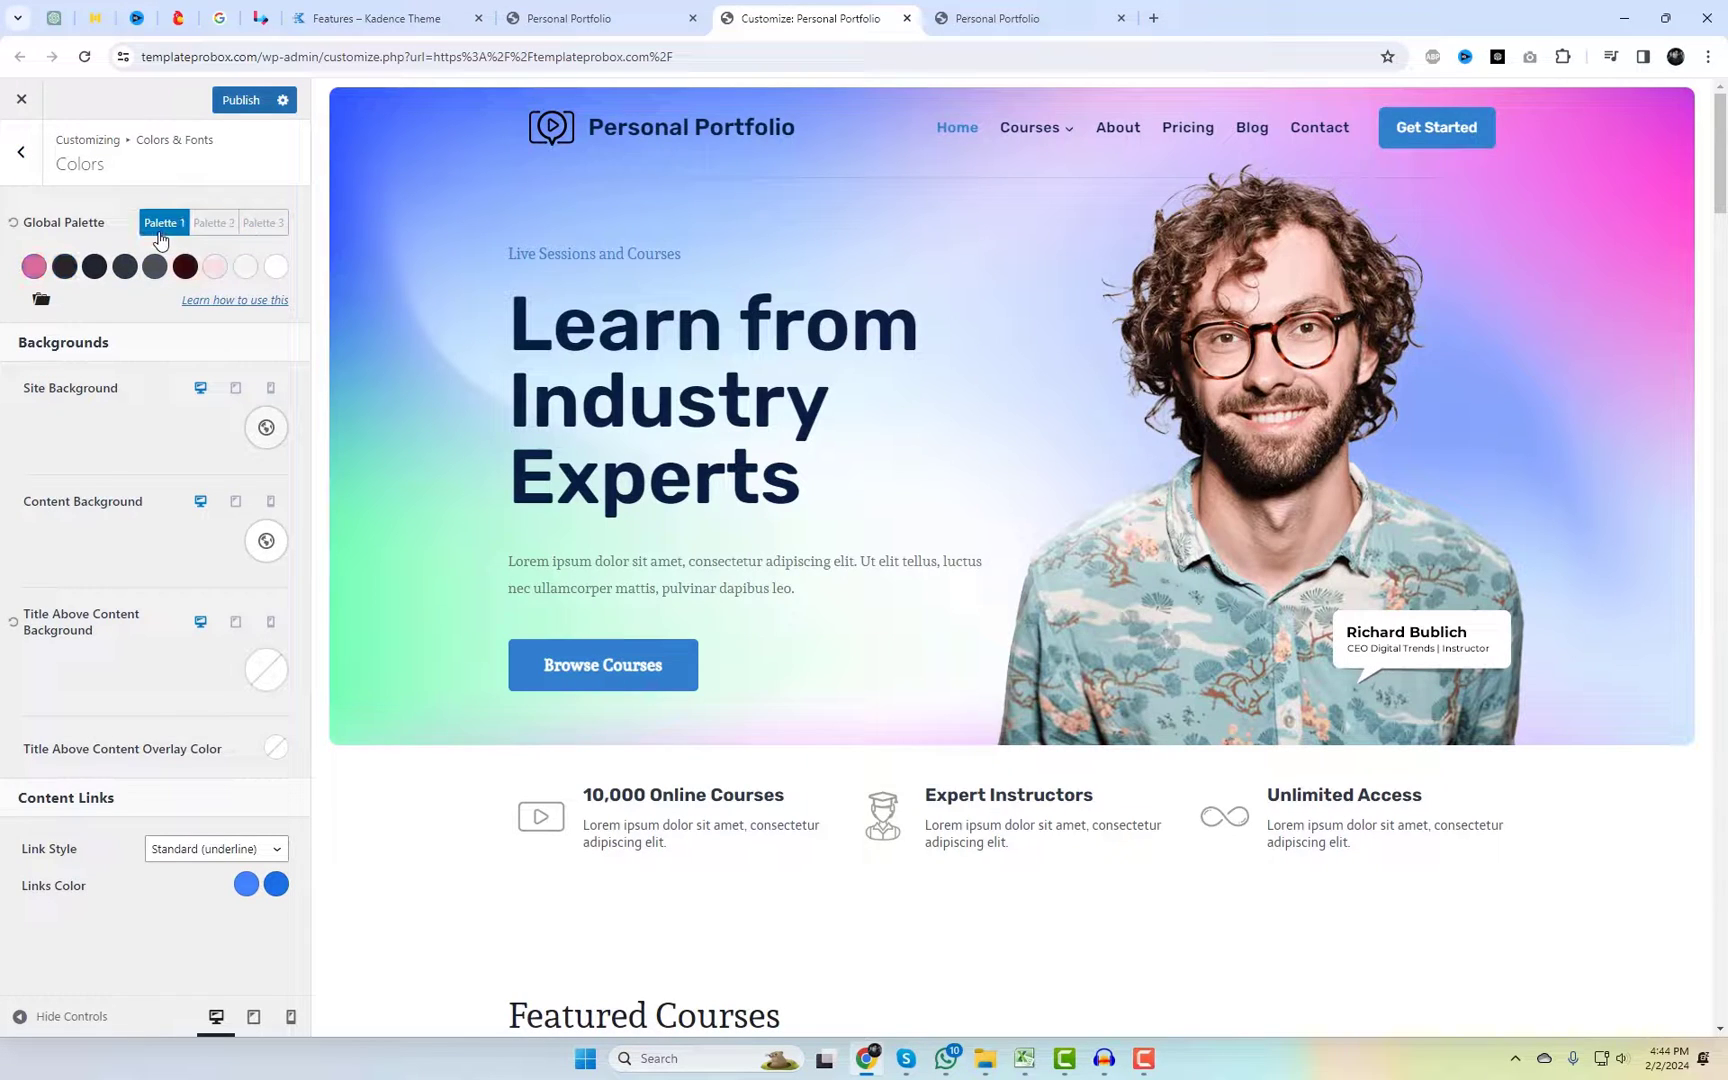
click(210, 230)
click(264, 224)
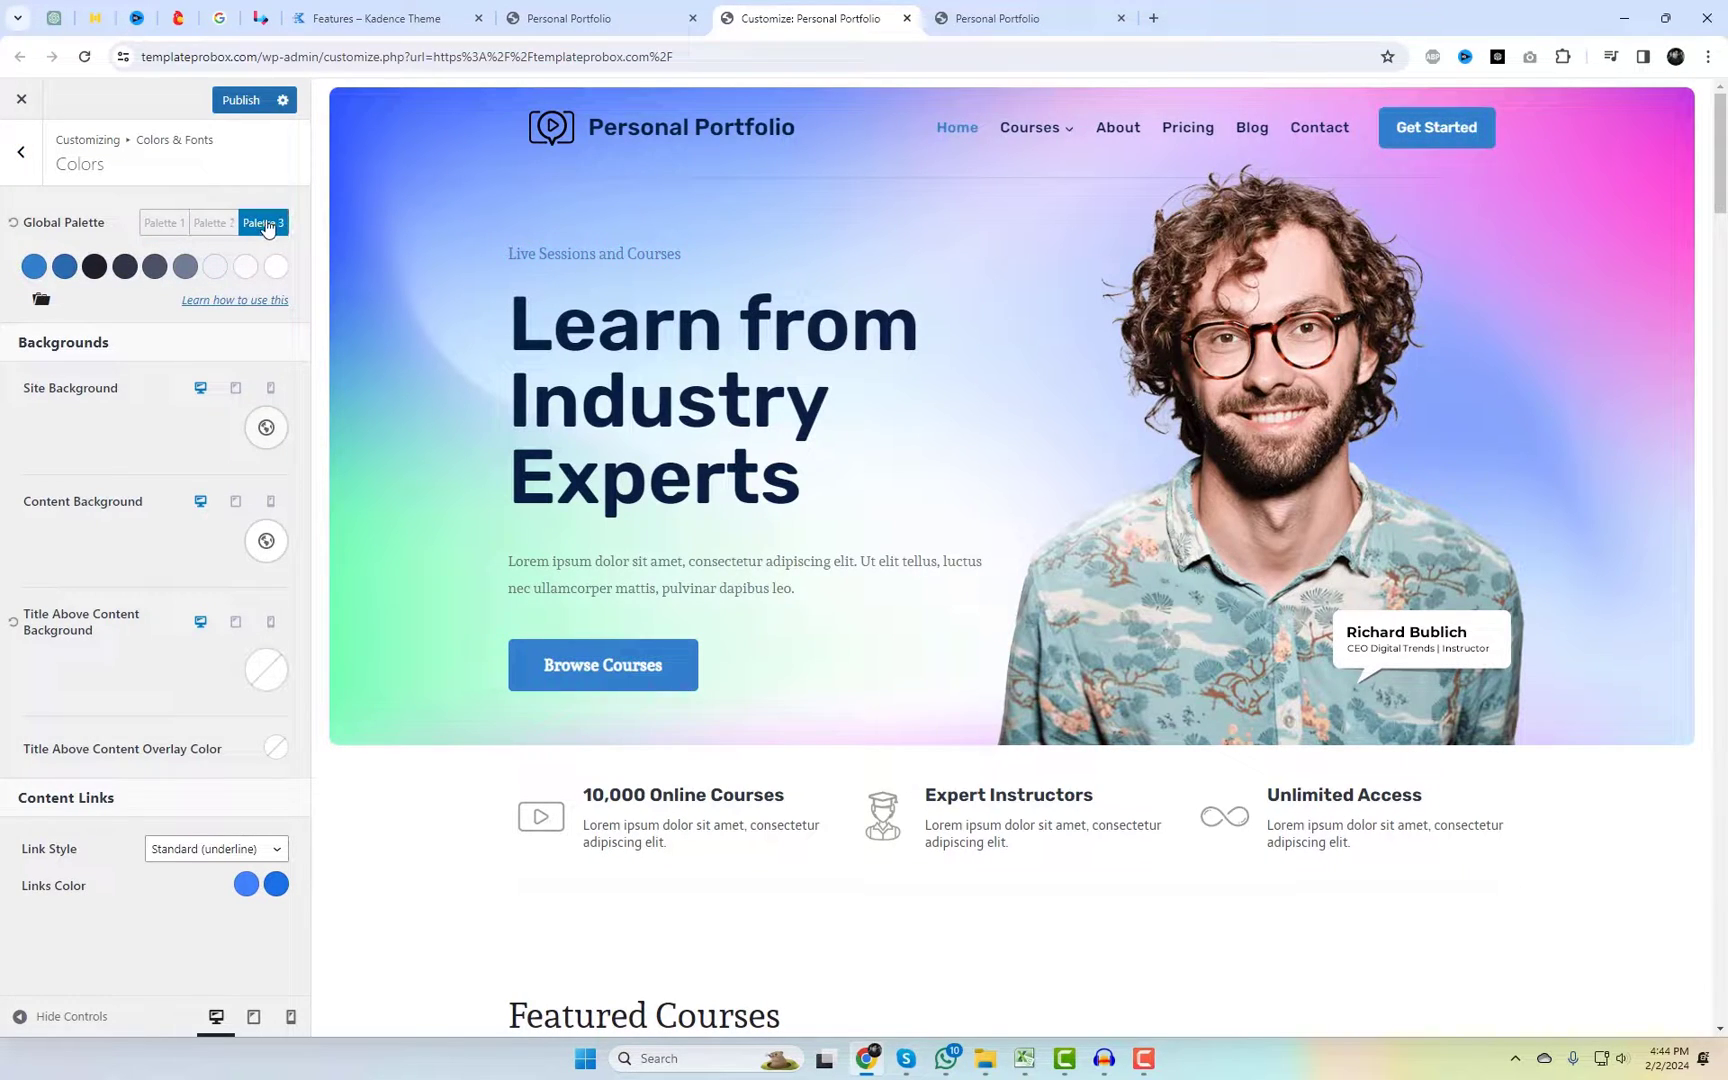
click(22, 157)
Step: Set the buttons' normal background color to dark maroon 72173C and publish the customizer changes
click(81, 260)
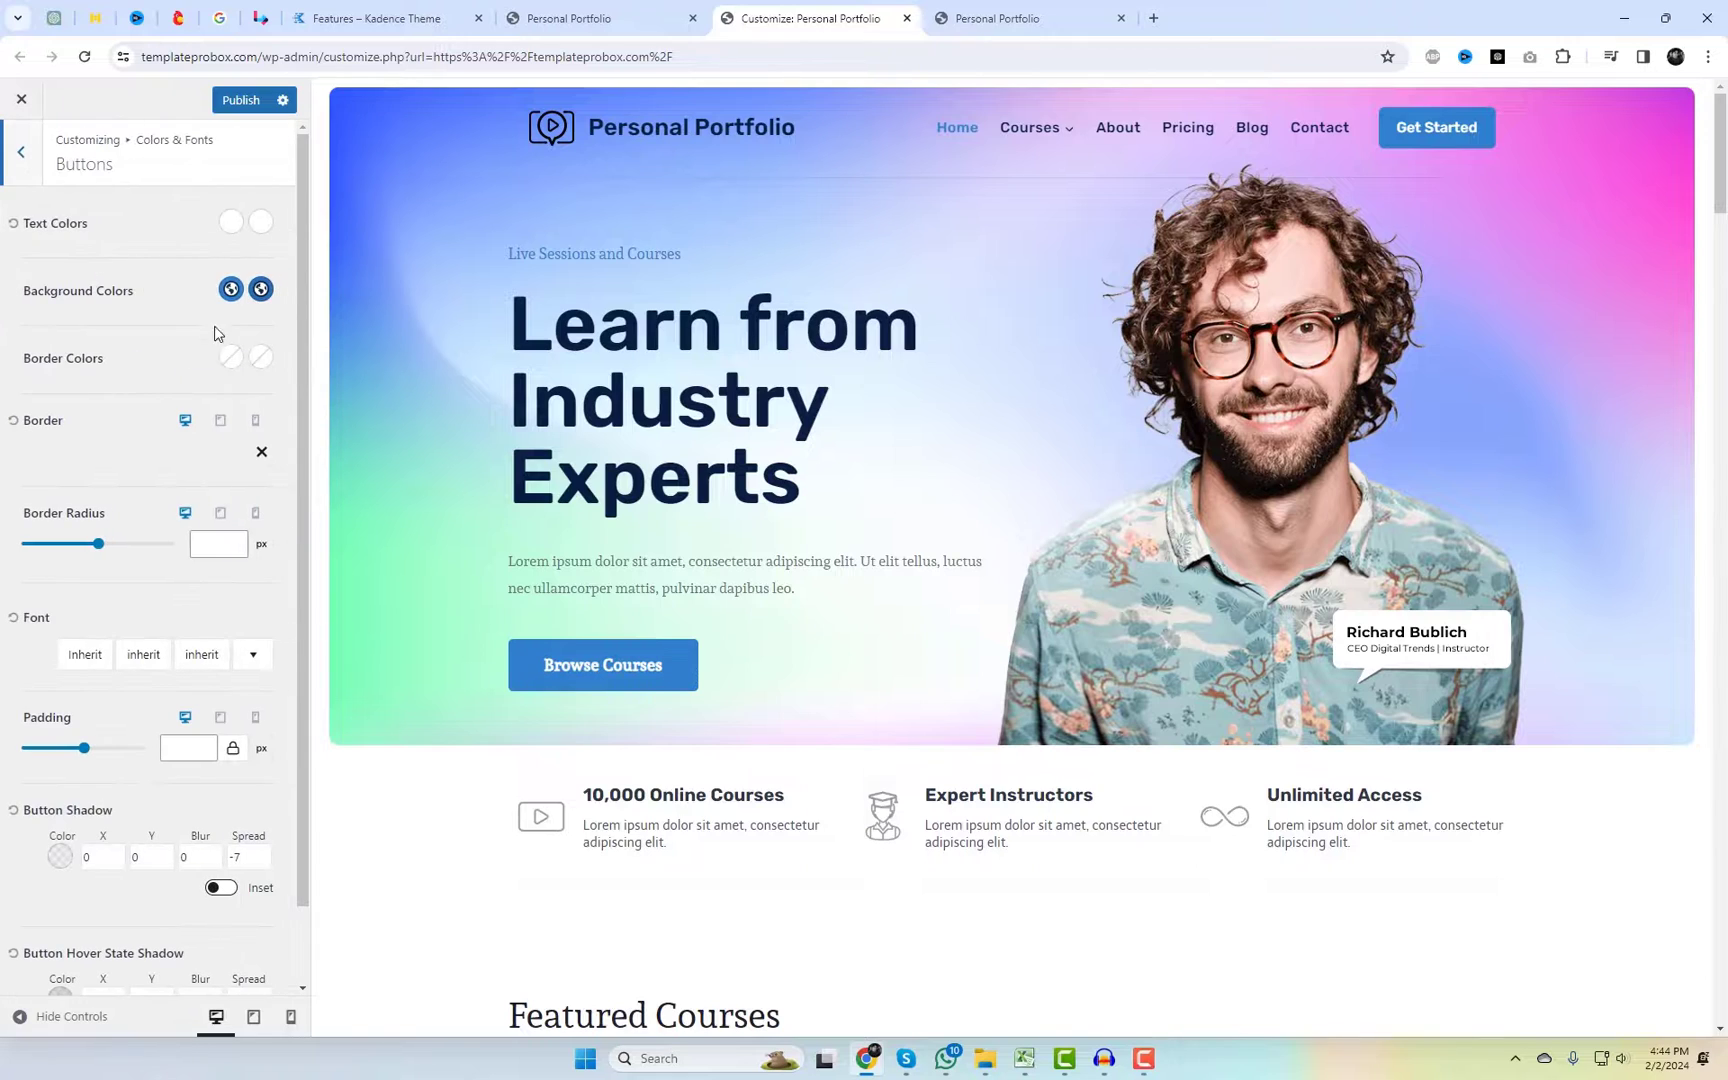
click(231, 290)
drag(212, 402, 221, 411)
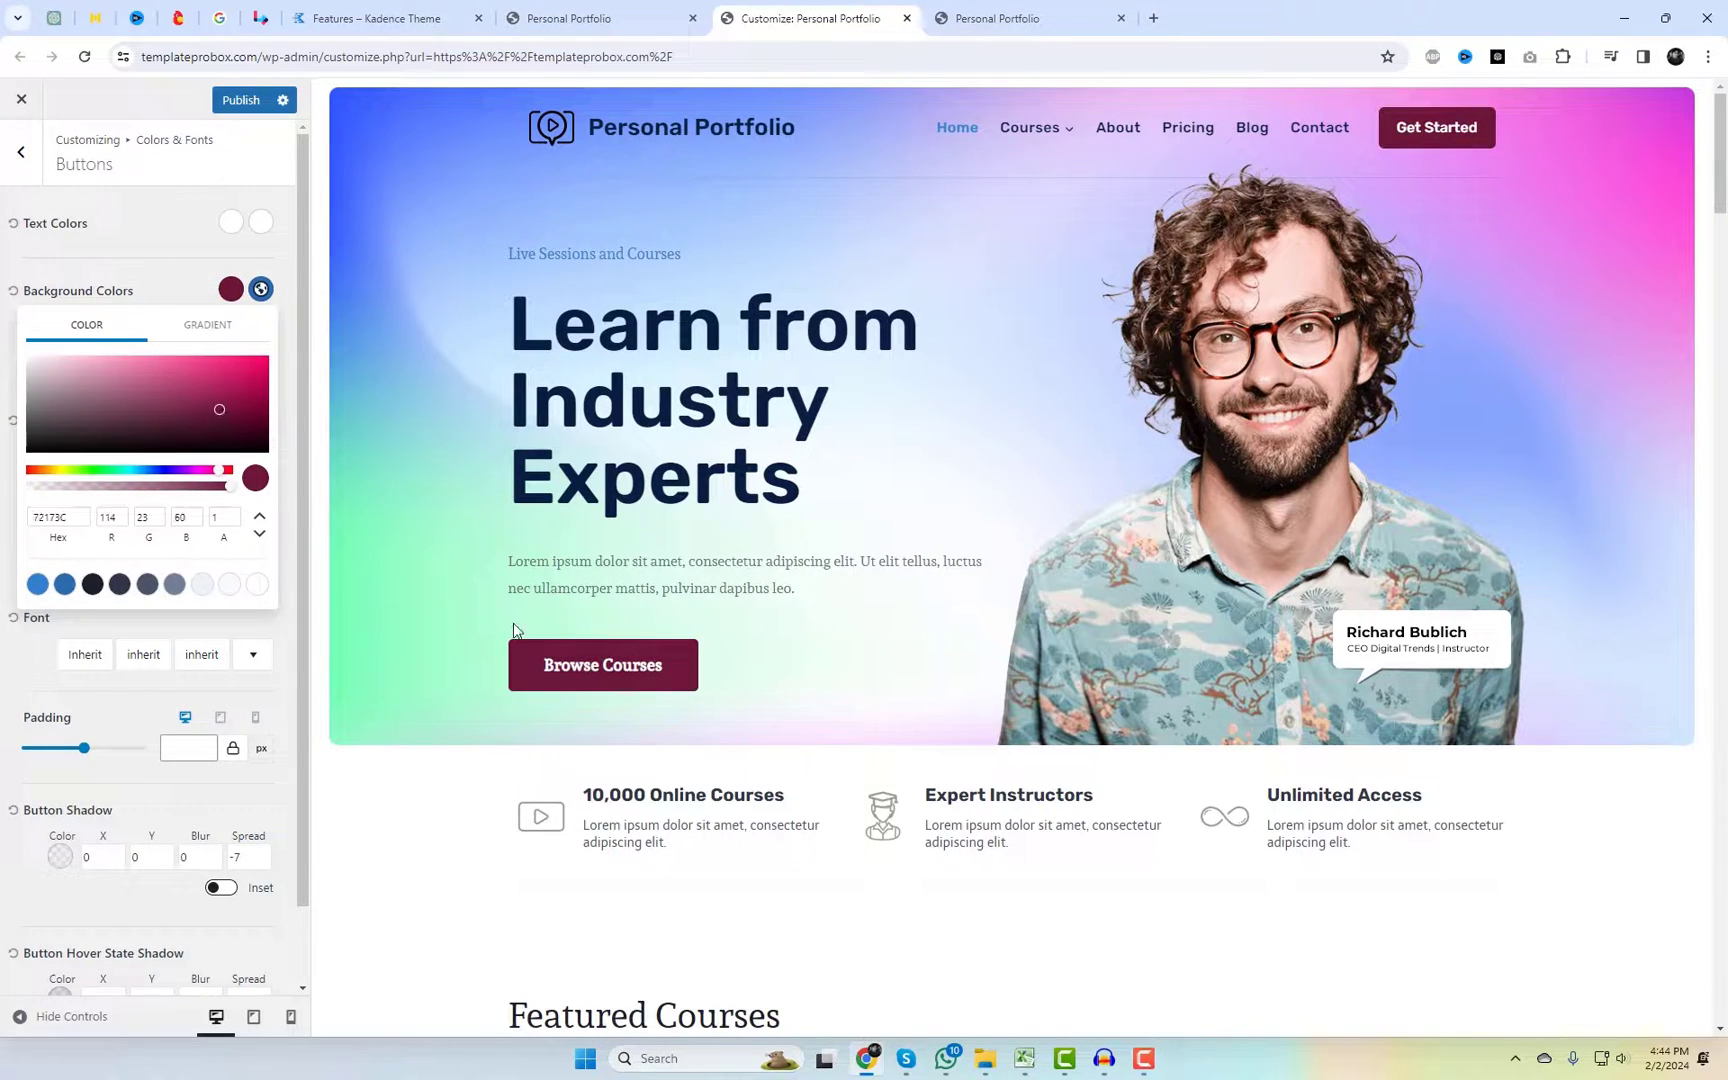
click(150, 275)
click(21, 151)
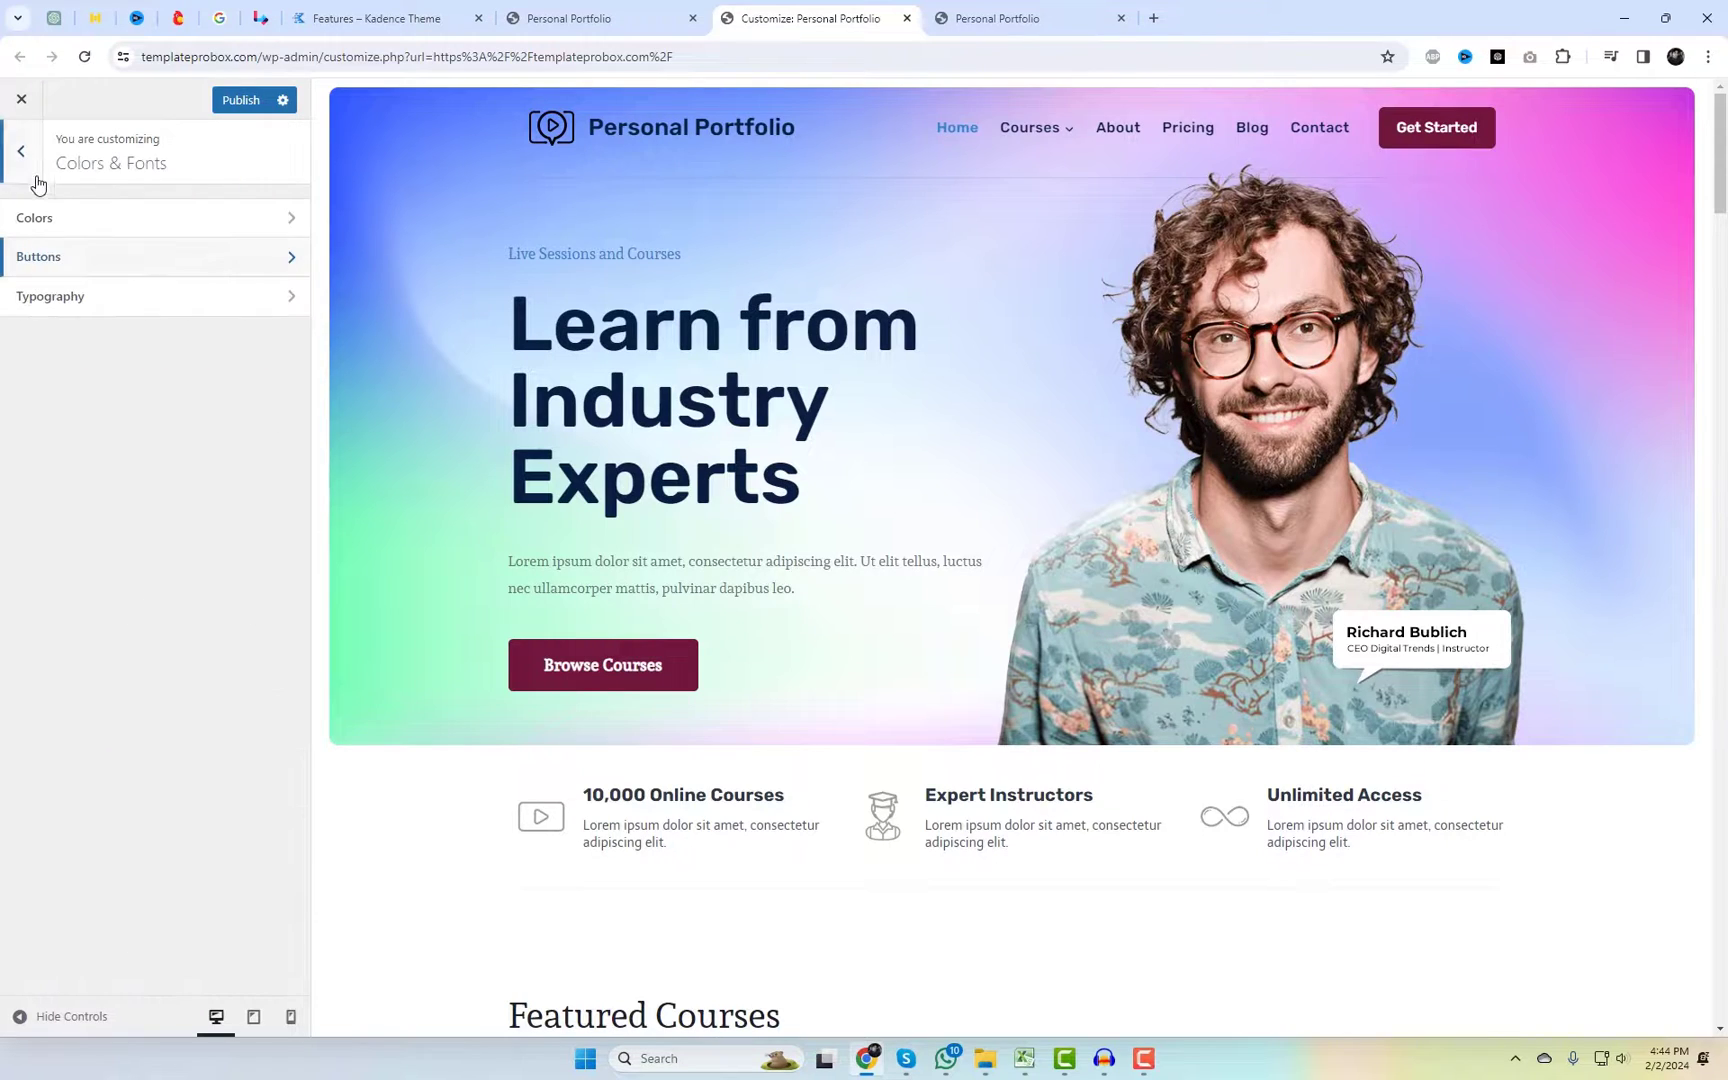
click(21, 151)
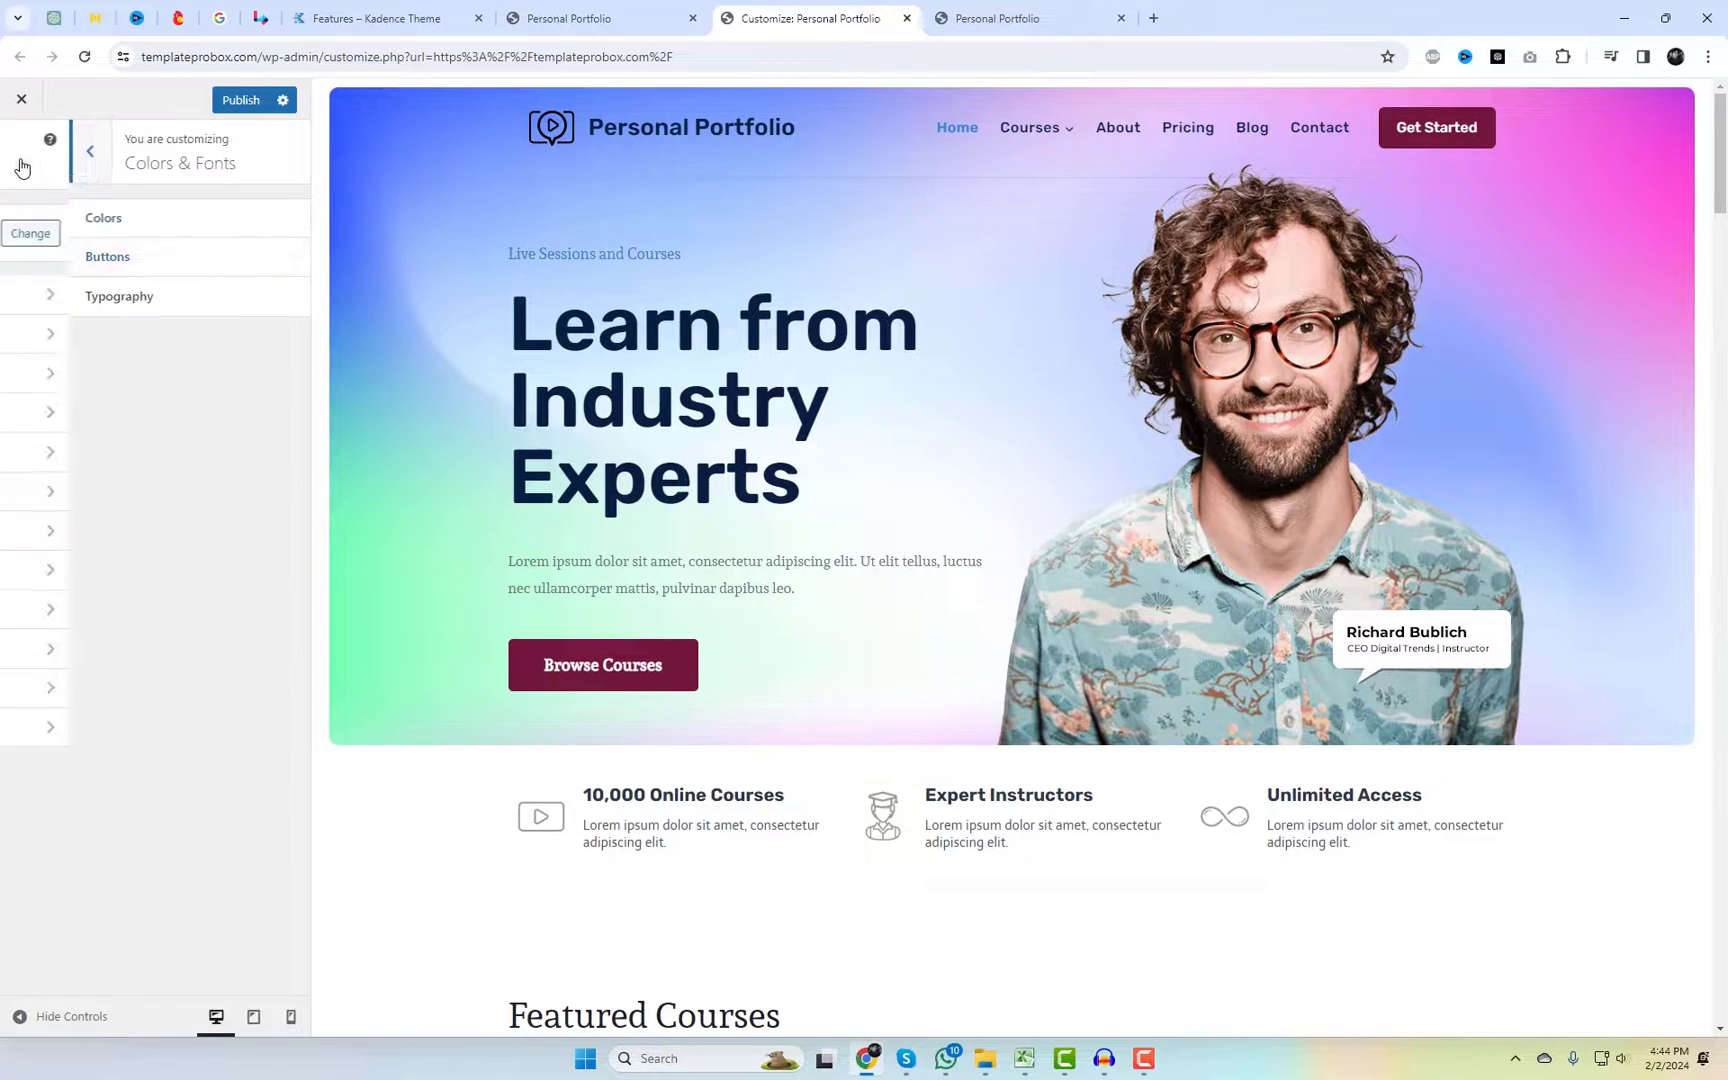
click(227, 104)
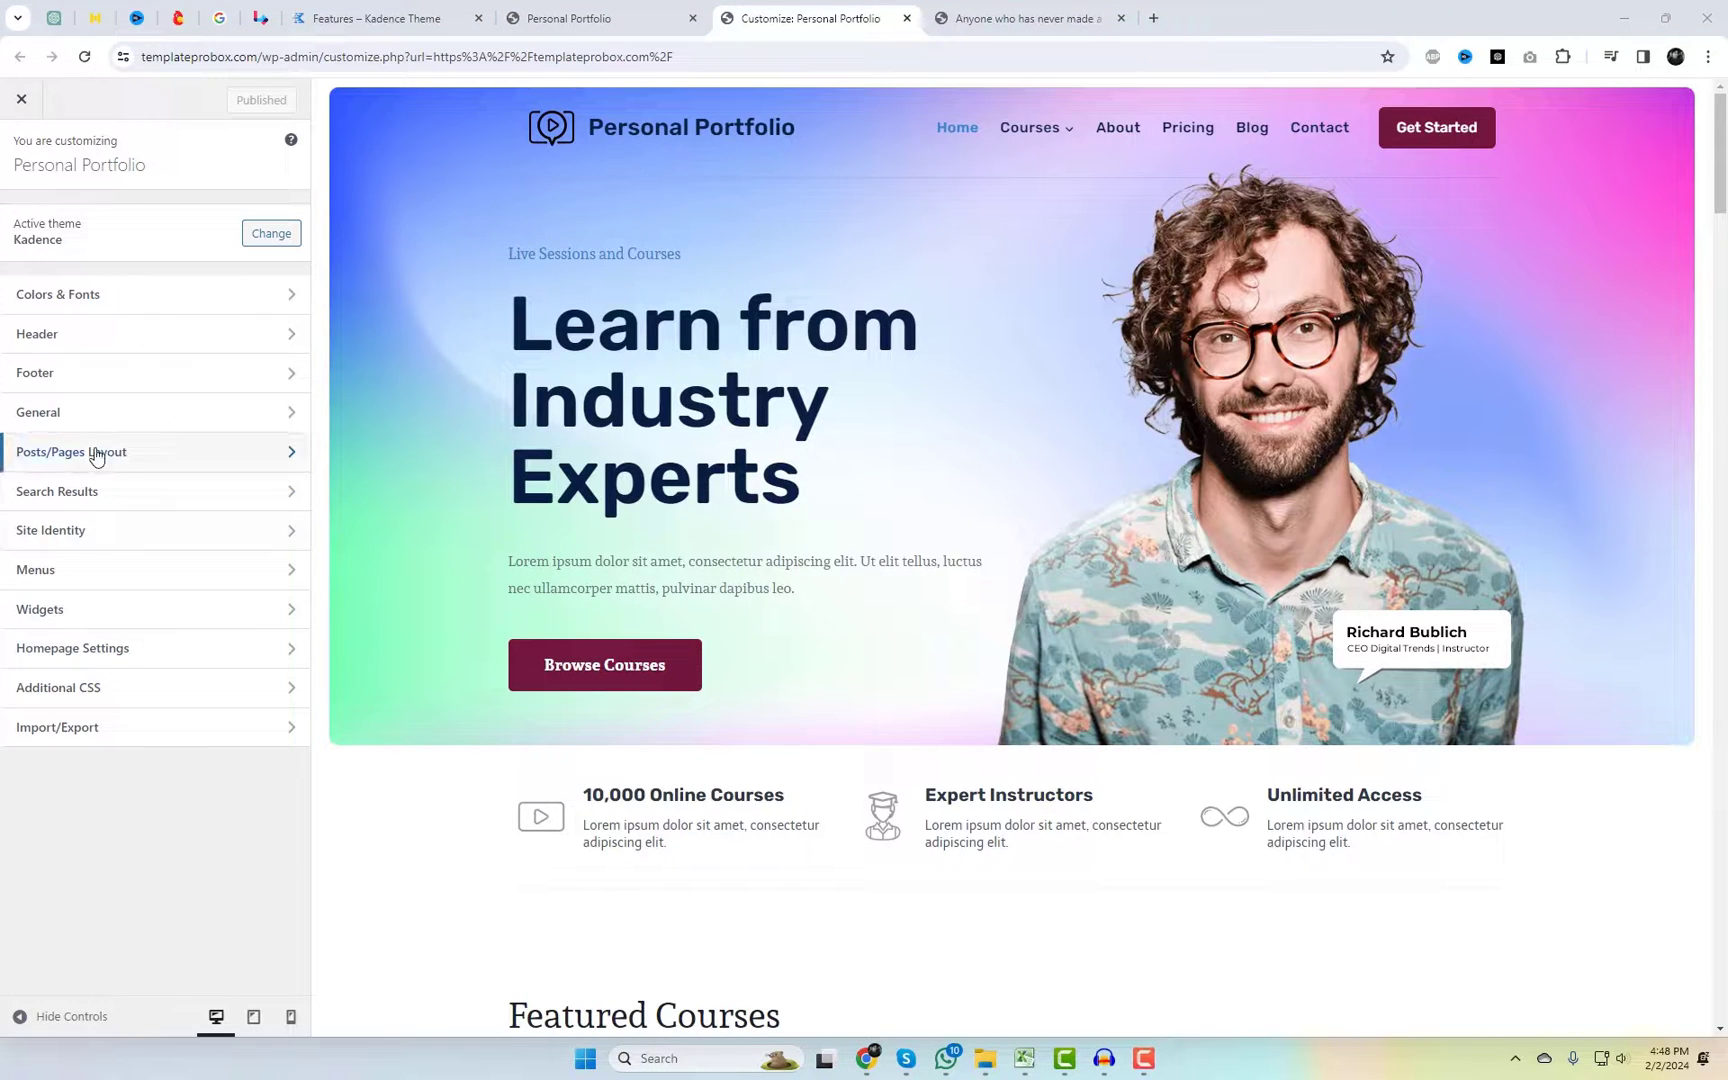
Step: Examine the page layout and single post layout options, including title, alignment and default post layout settings
click(108, 456)
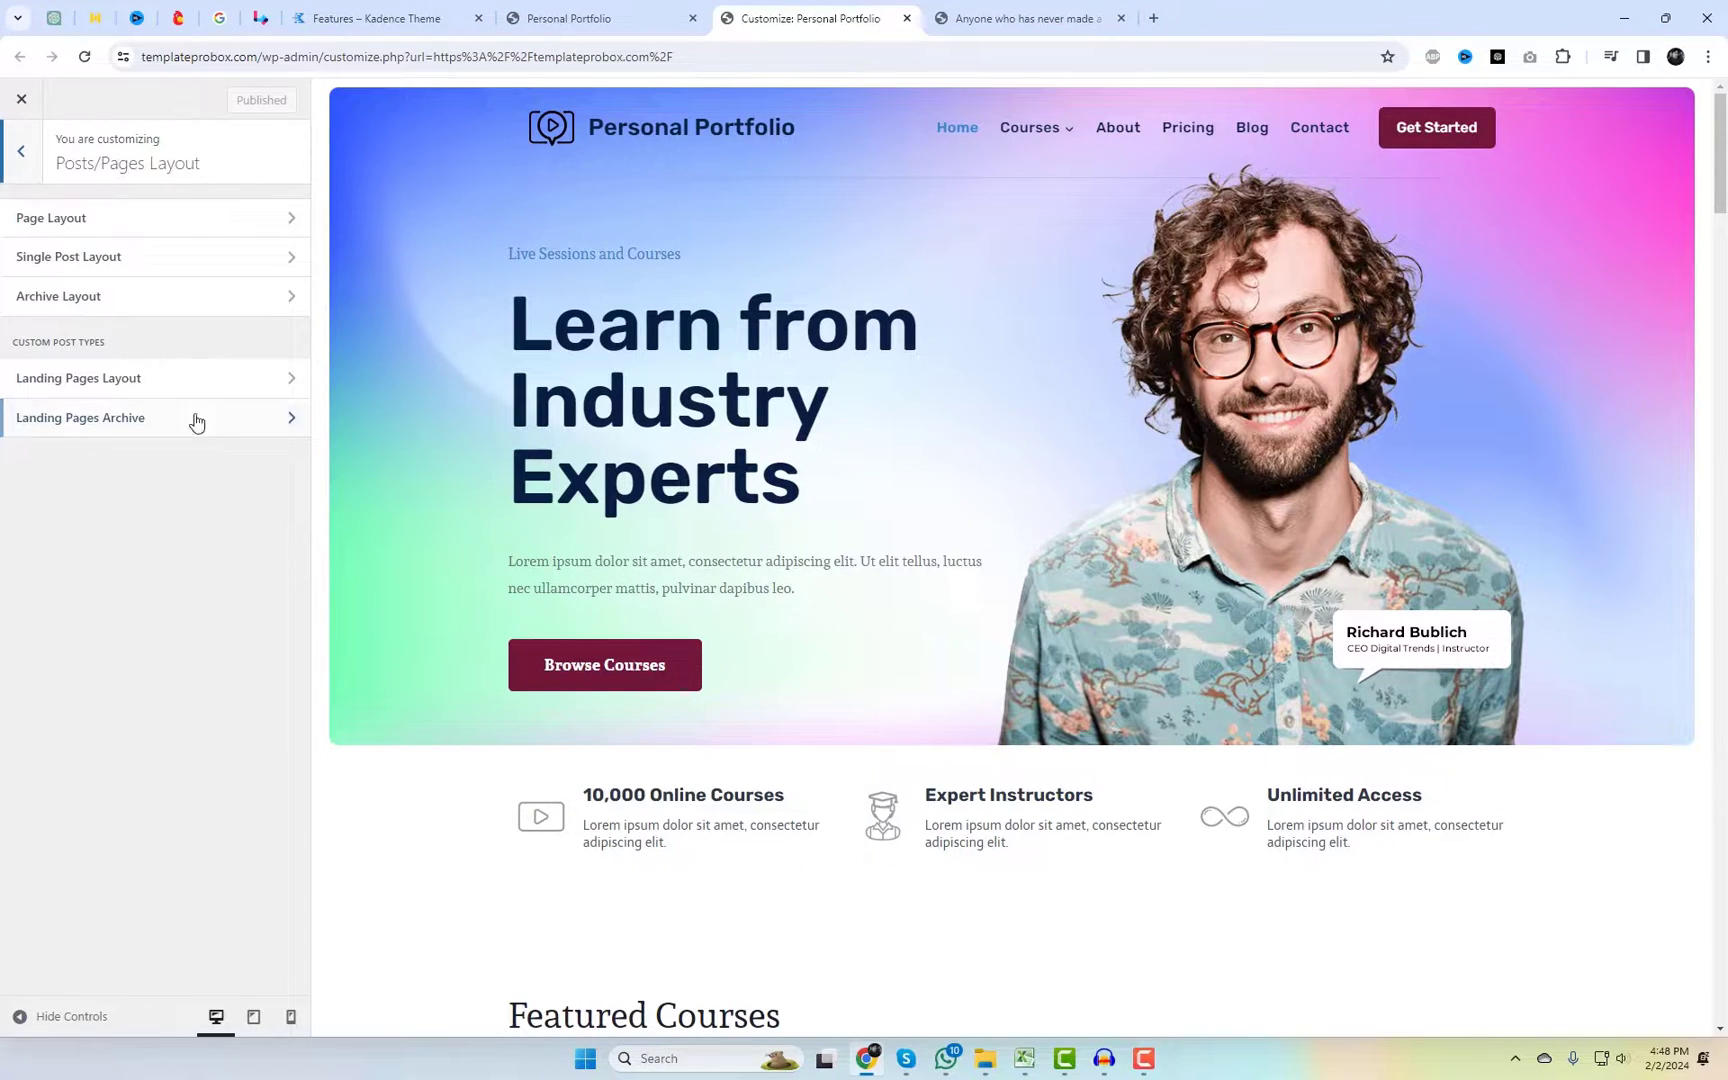
click(106, 230)
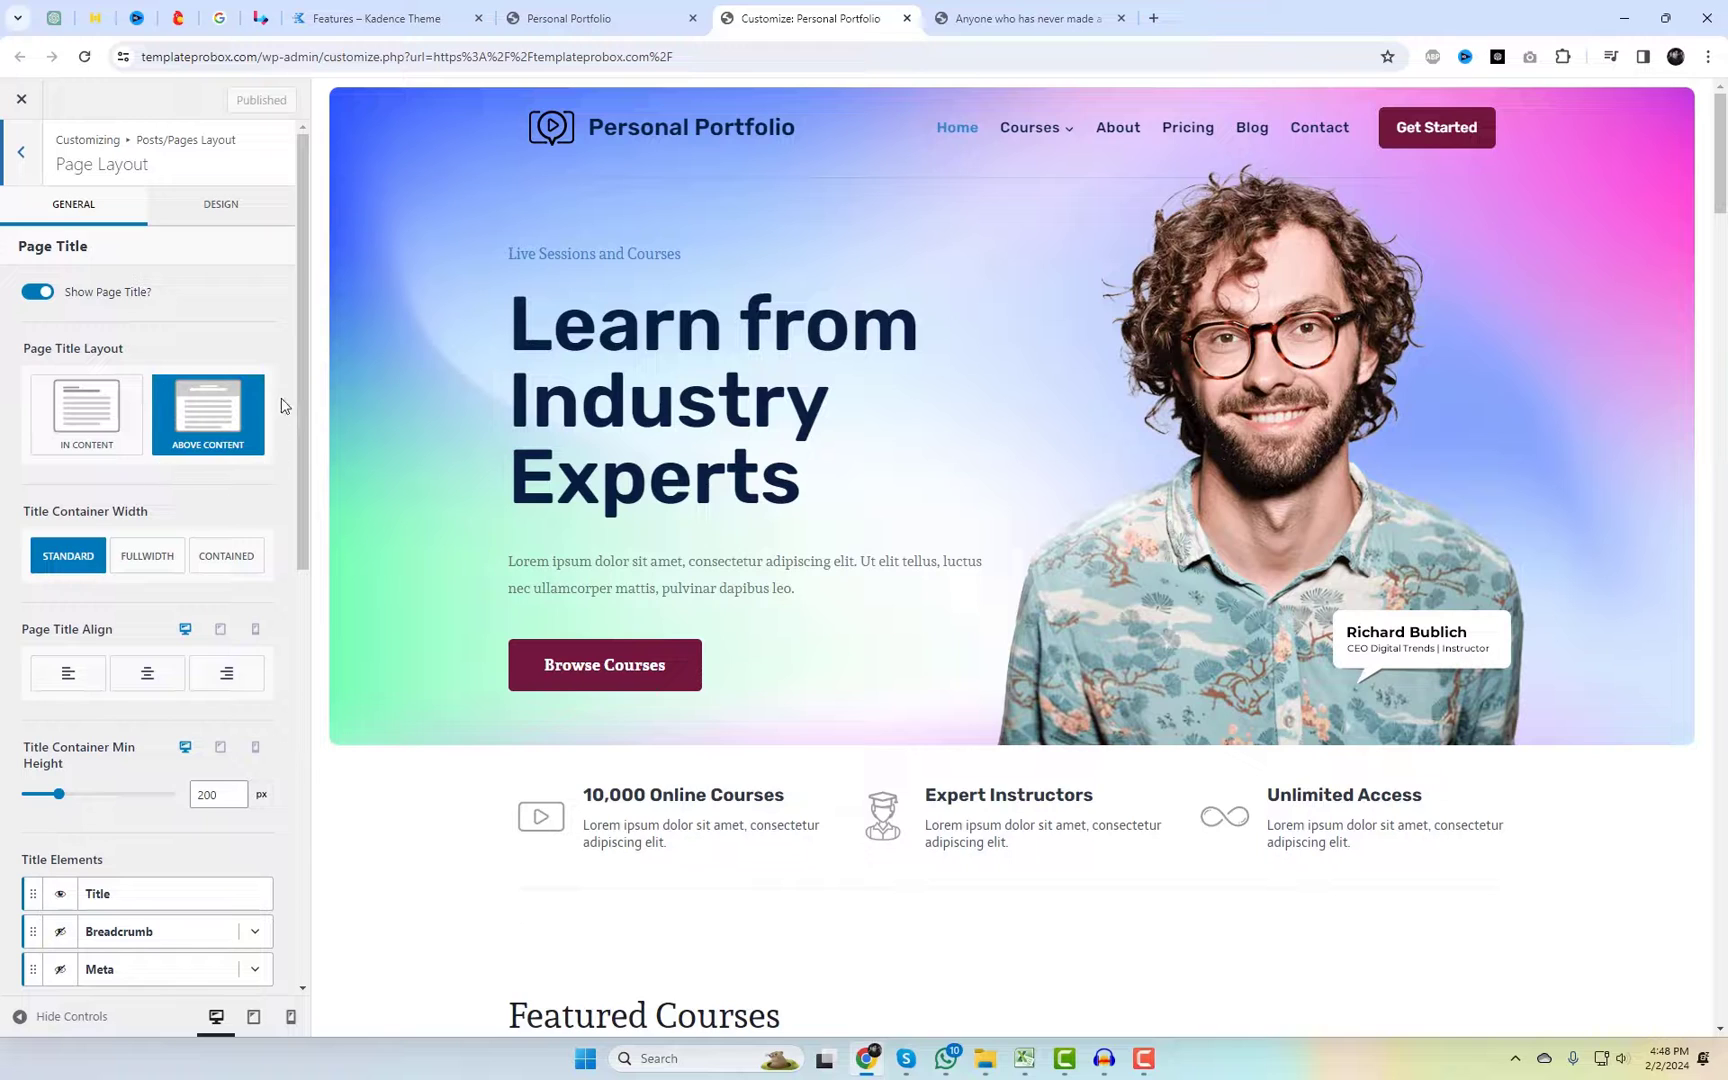
mouse_move(304, 385)
mouse_down()
mouse_move(282, 830)
mouse_move(319, 369)
mouse_up()
click(21, 152)
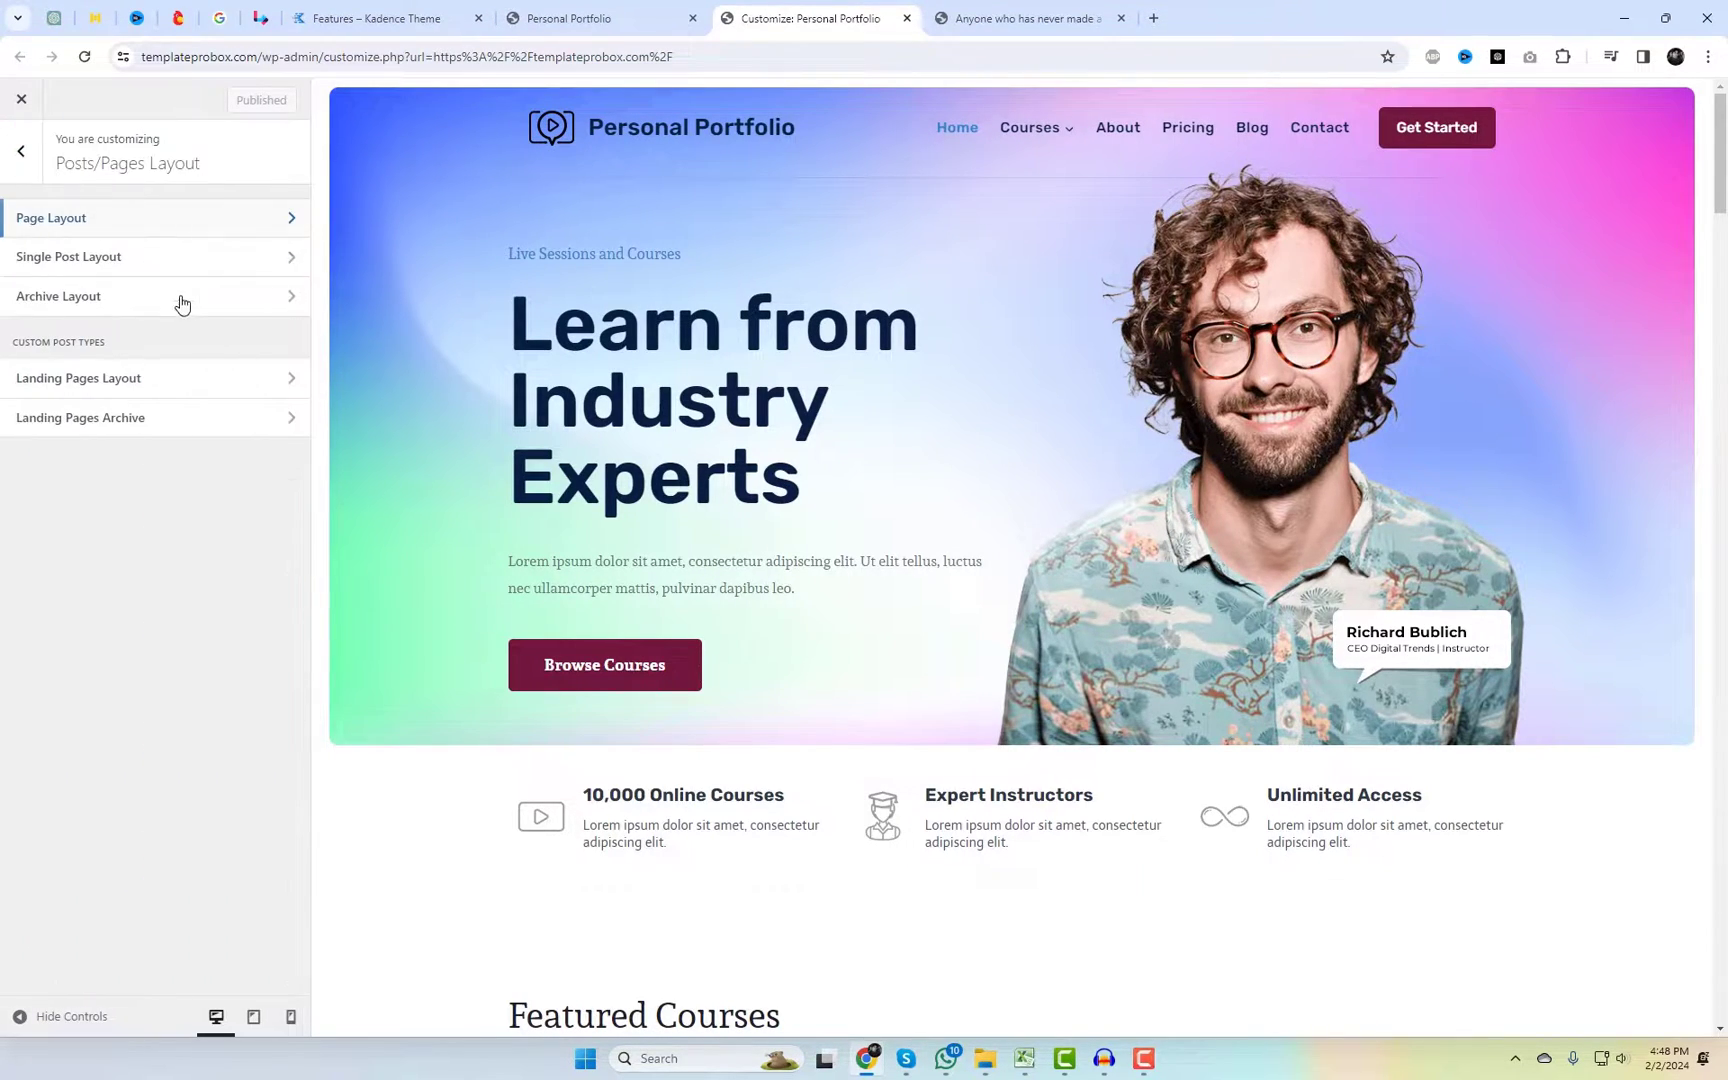
click(128, 264)
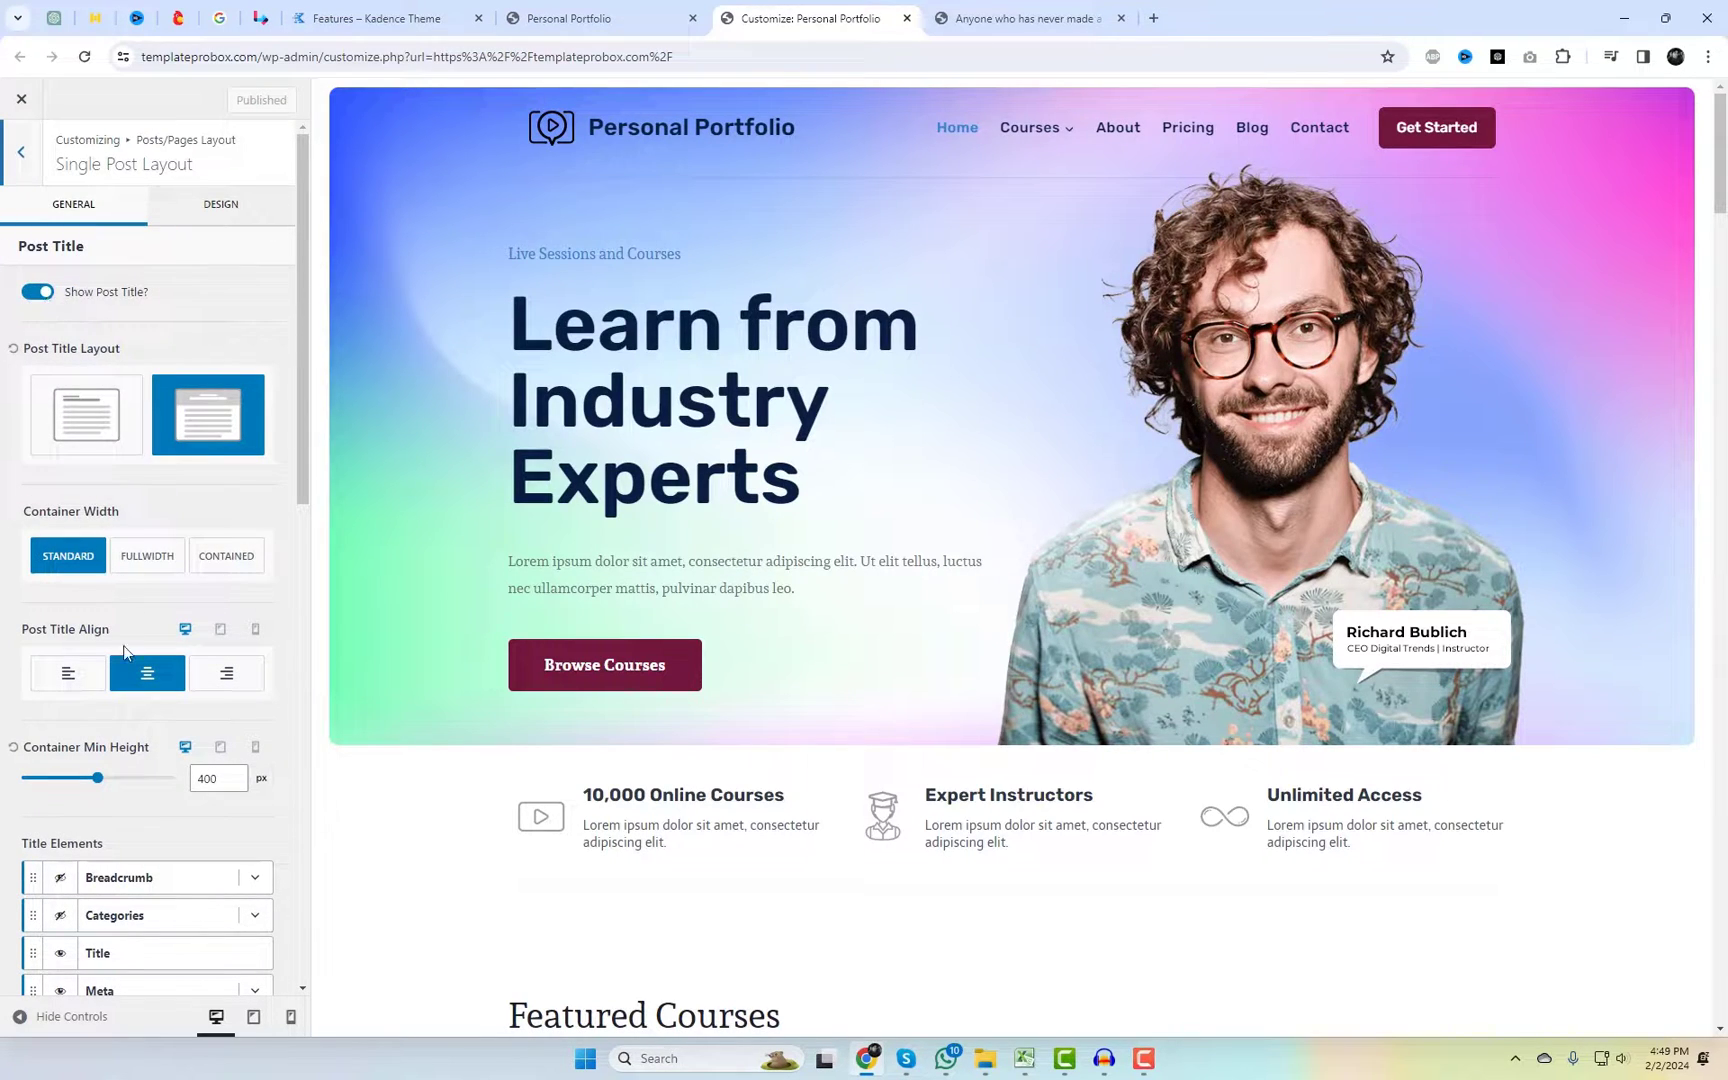
scroll(149, 698, down, 6)
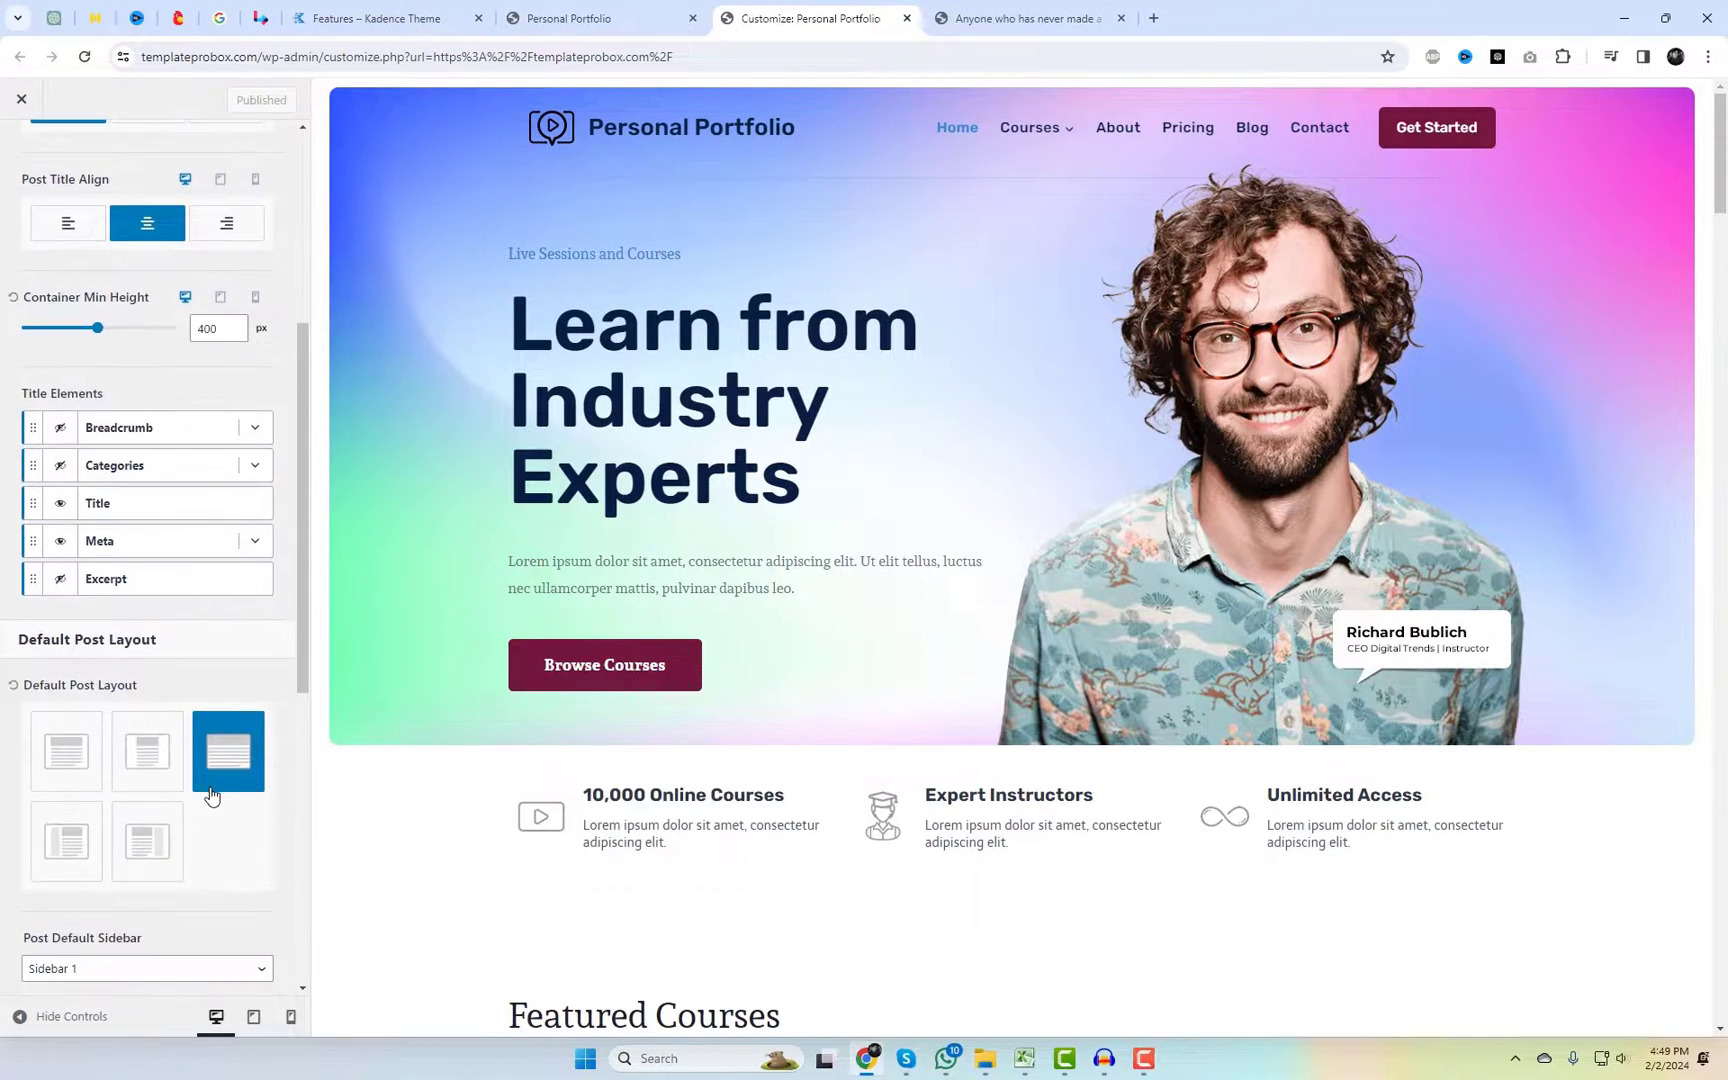
scroll(211, 795, down, 3)
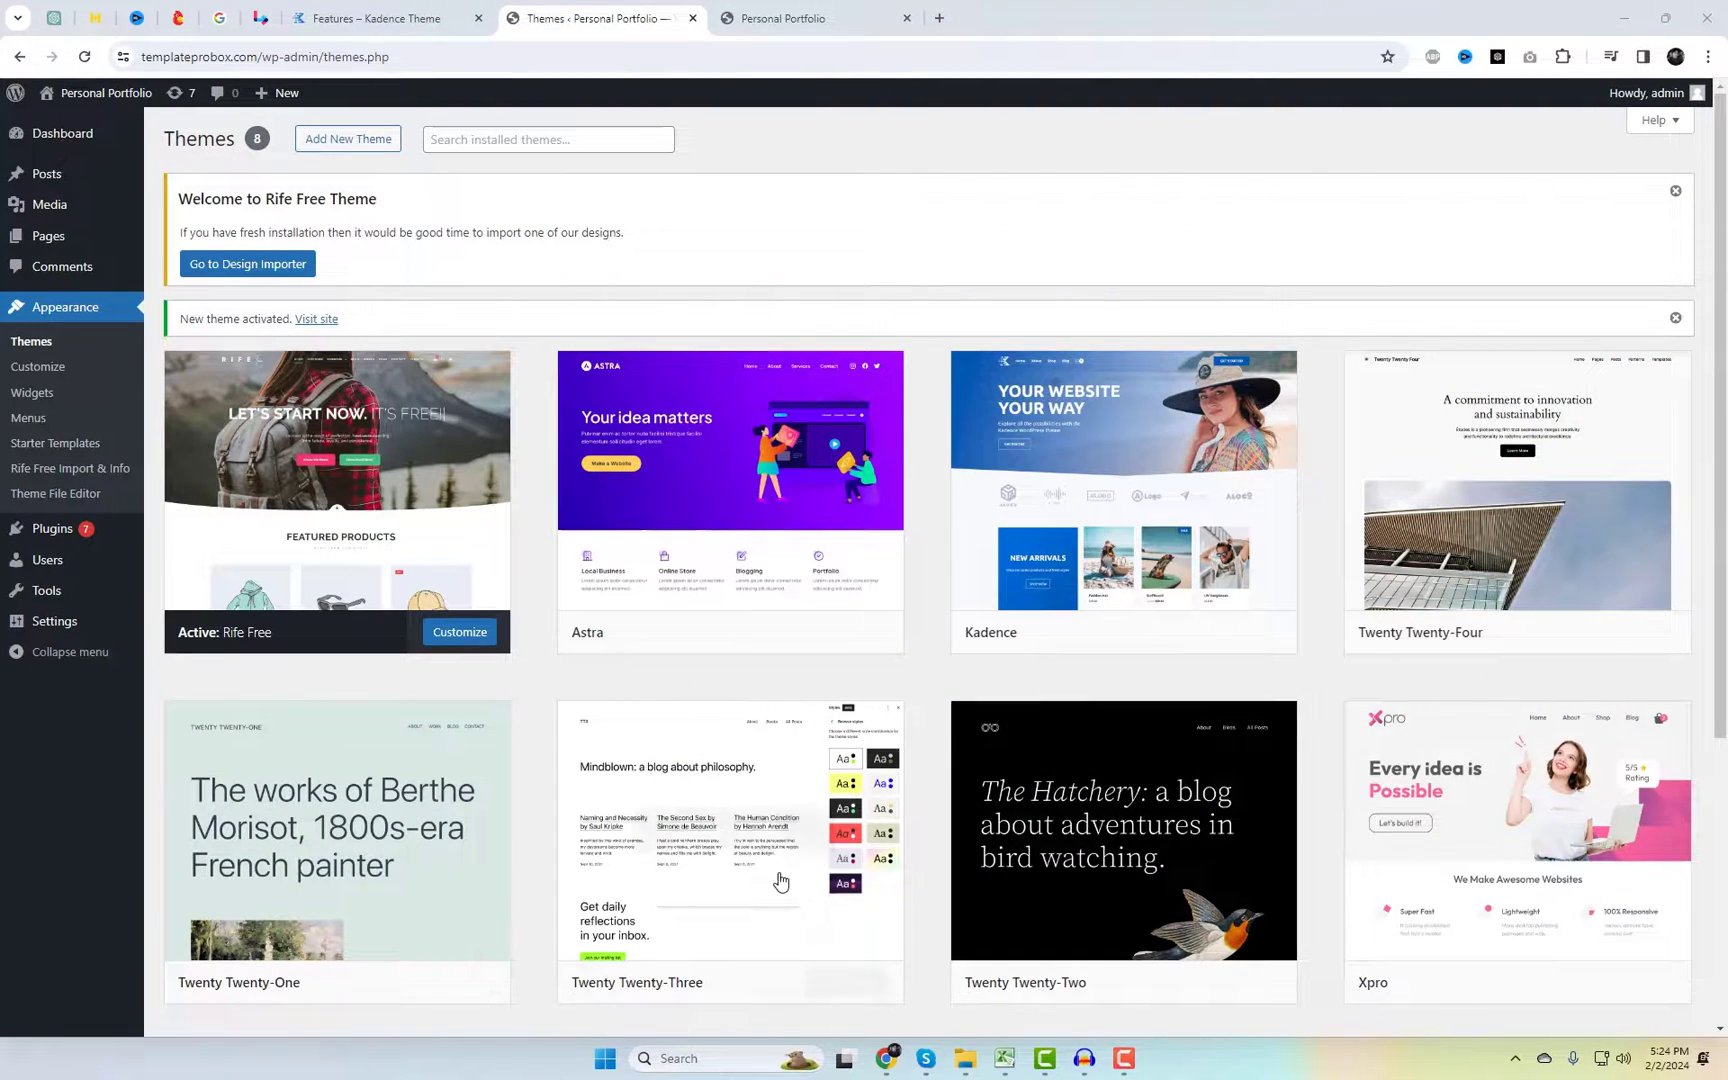
Step: Activate the Astra theme and open its theme details
click(786, 640)
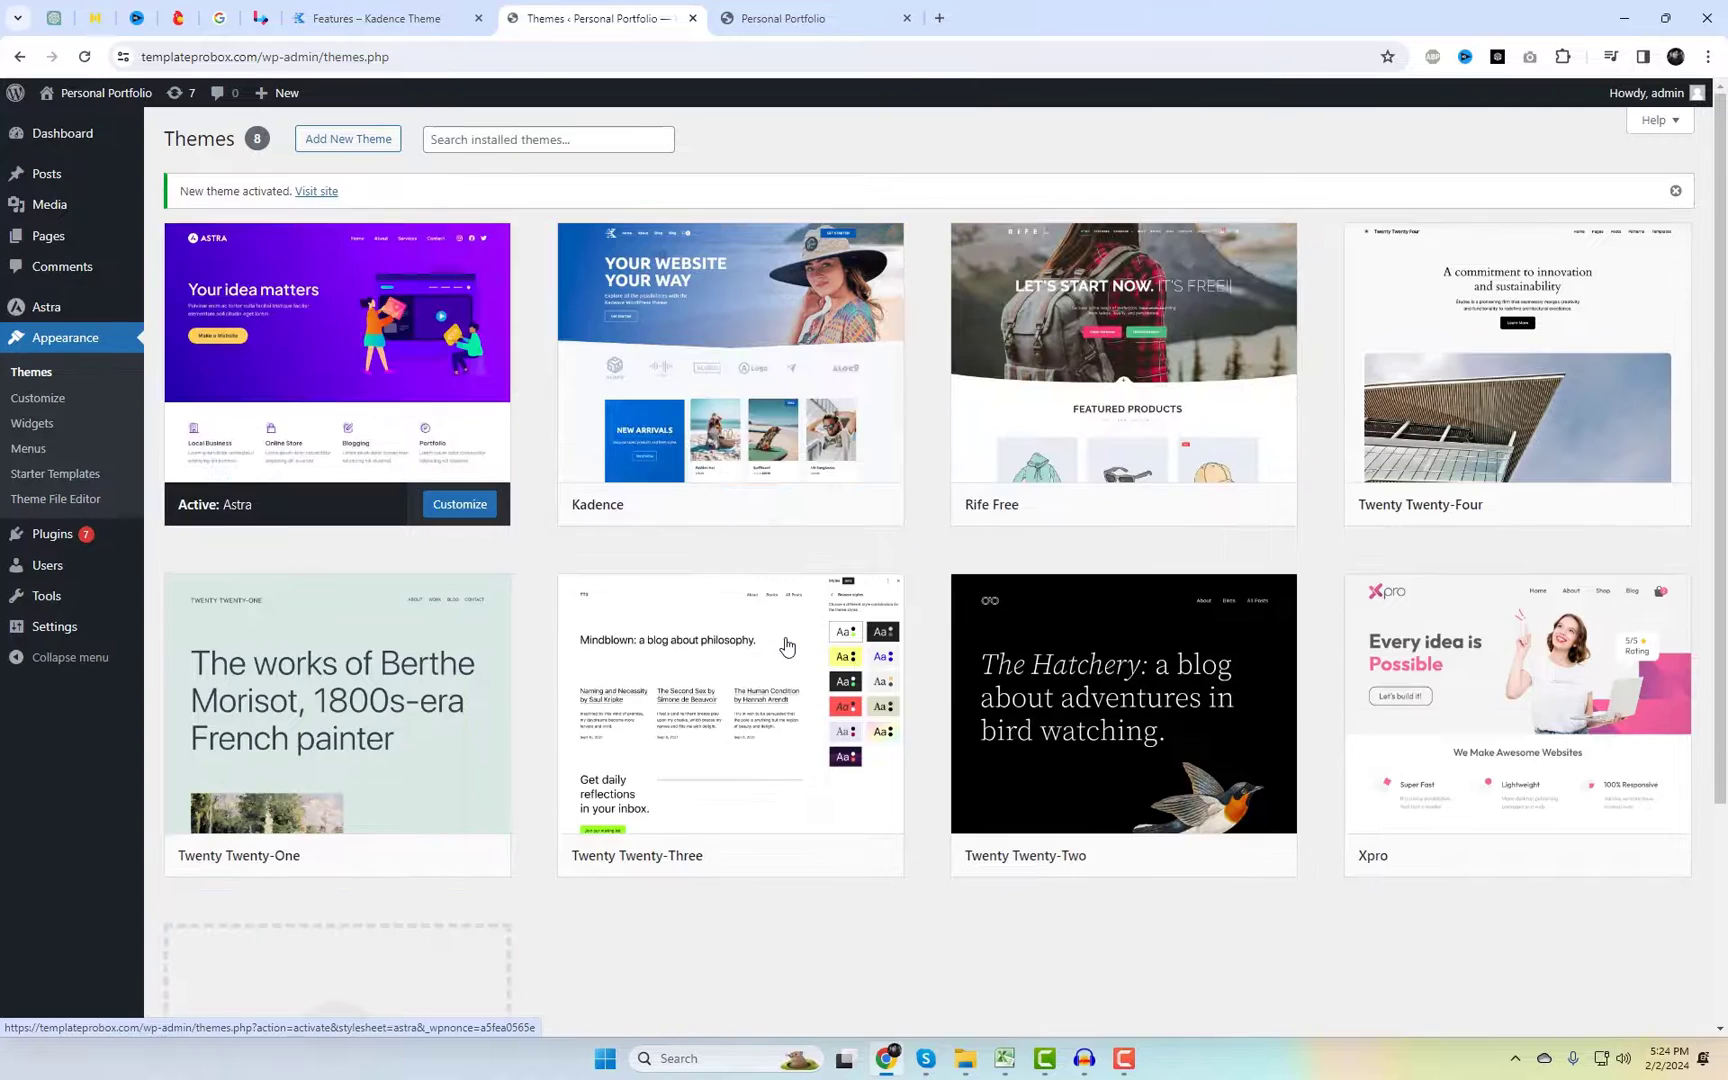
click(348, 430)
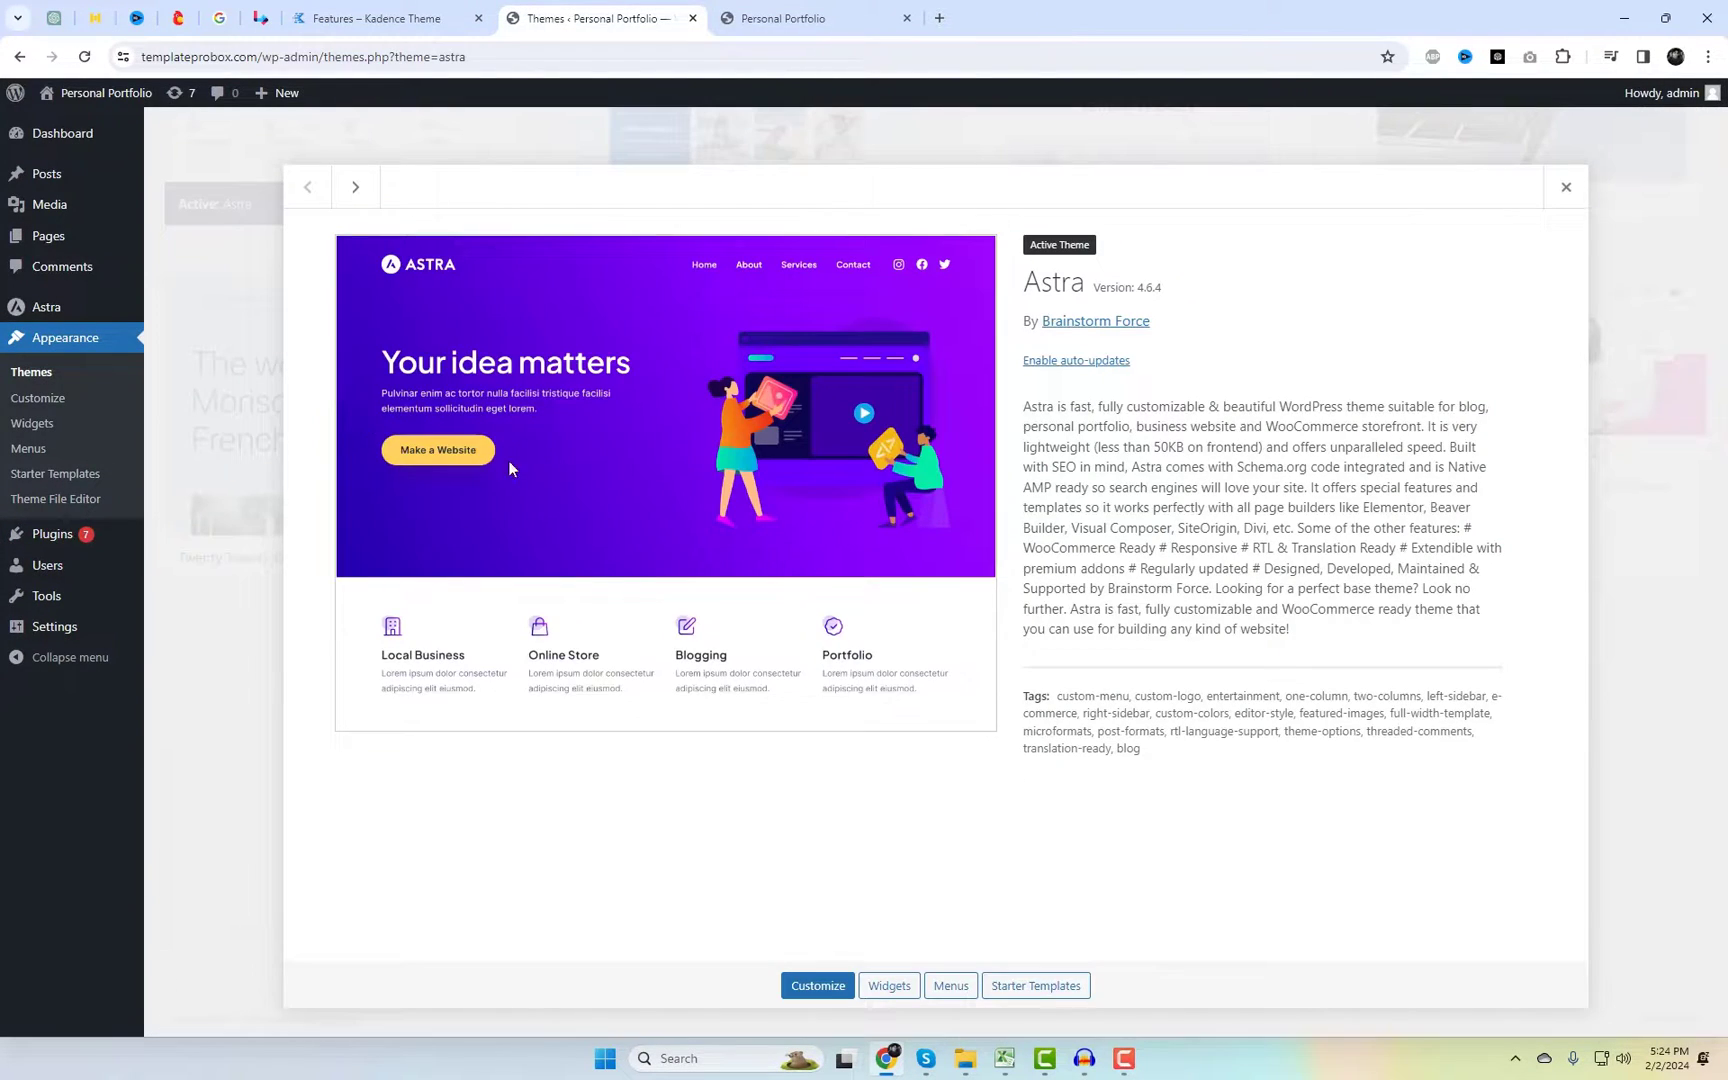
Step: From Astra's starter templates, select the Local Business template in the Business category and skip the logo upload
click(1040, 990)
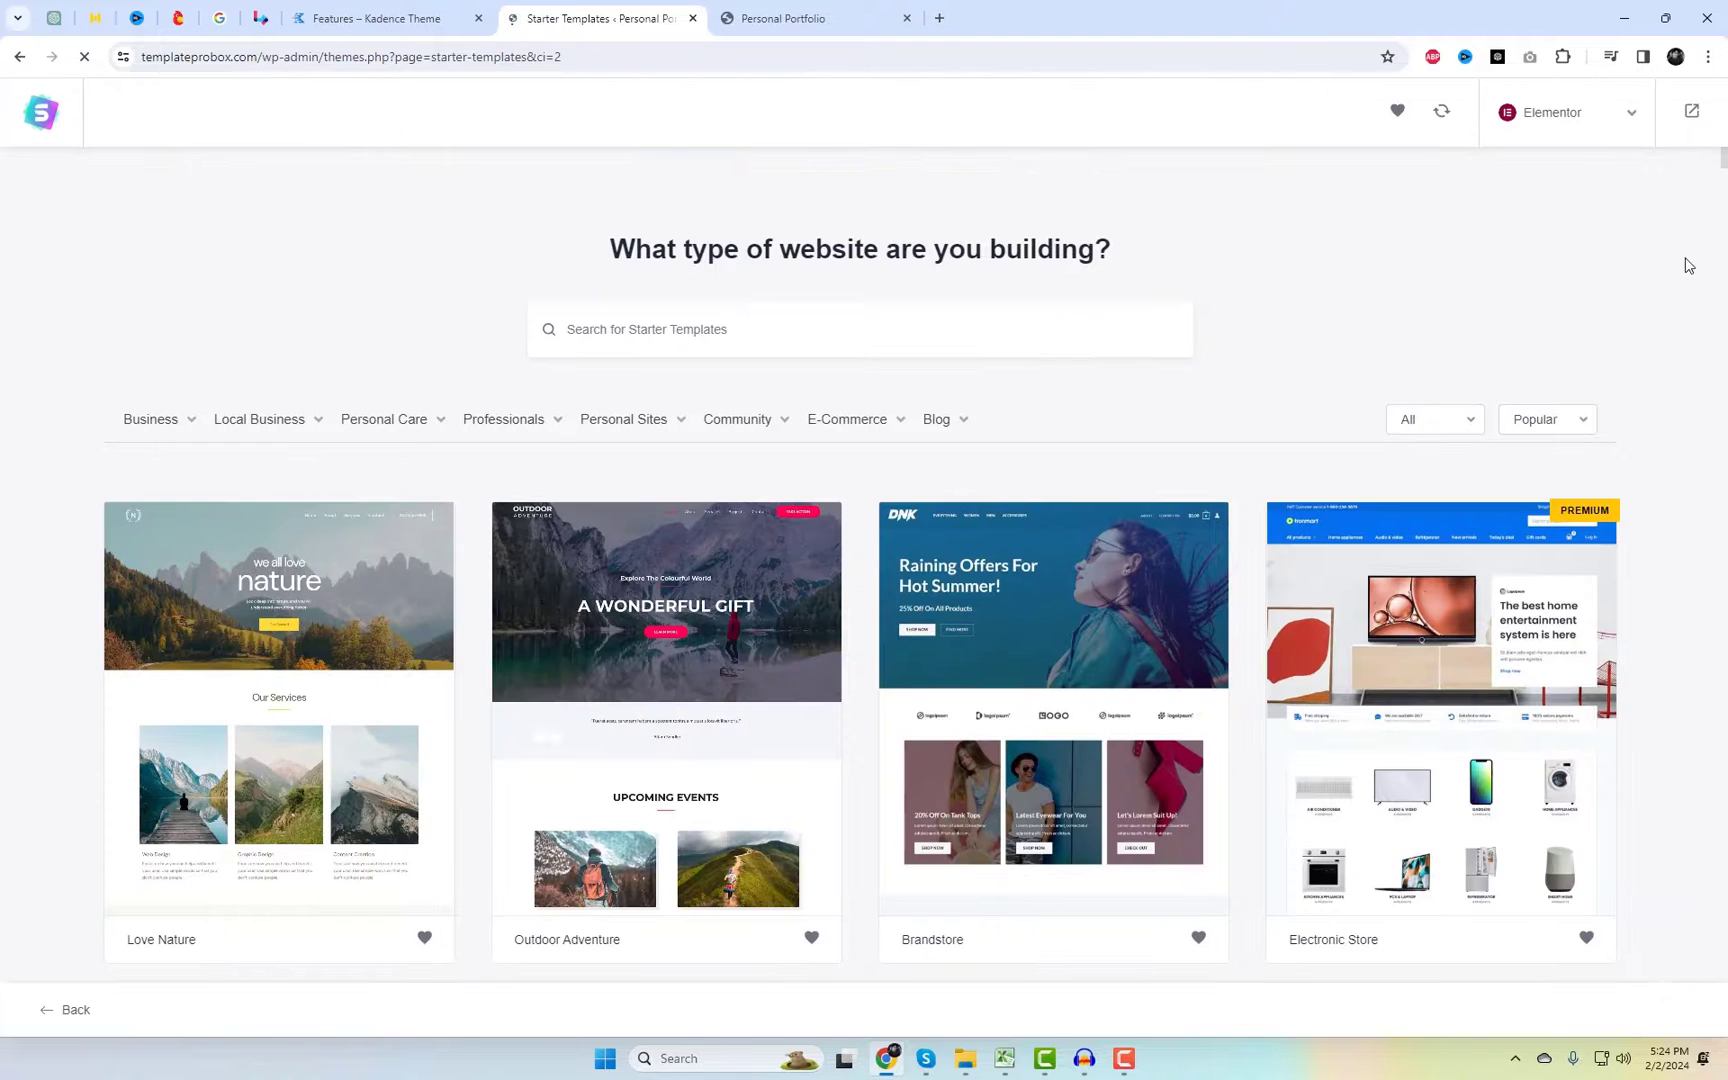
middle_click(1640, 308)
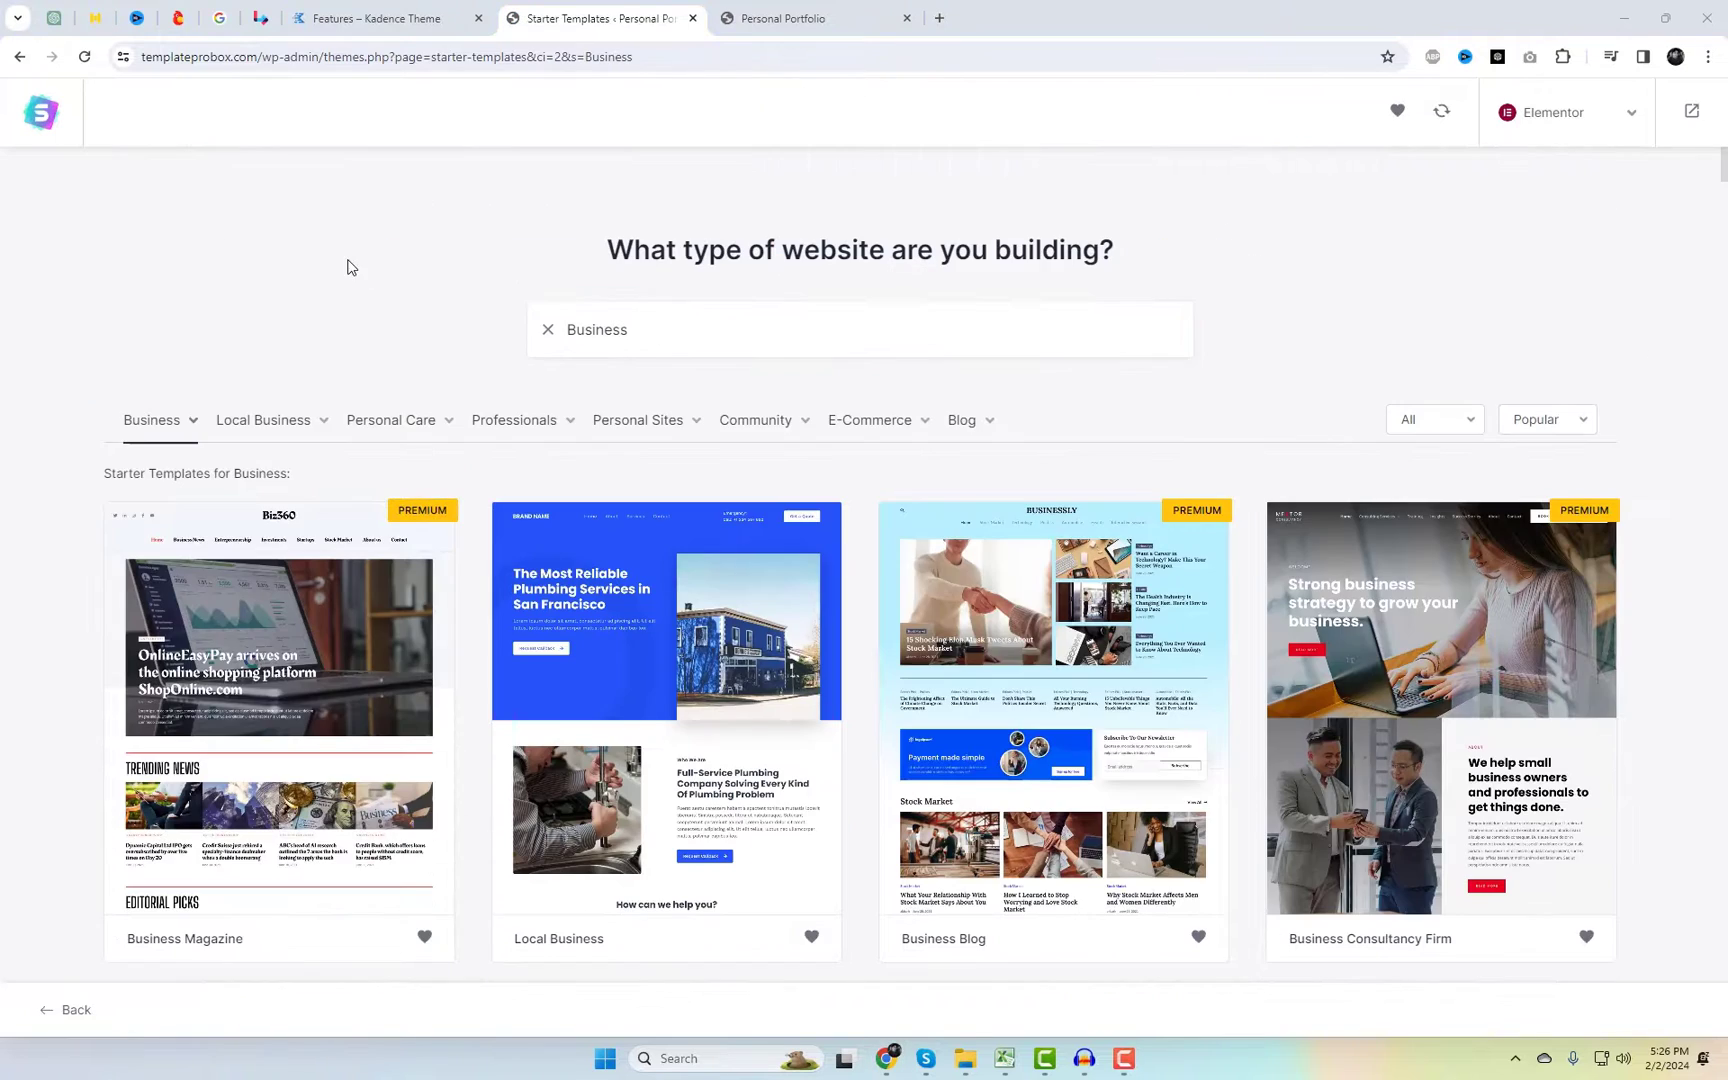
click(724, 672)
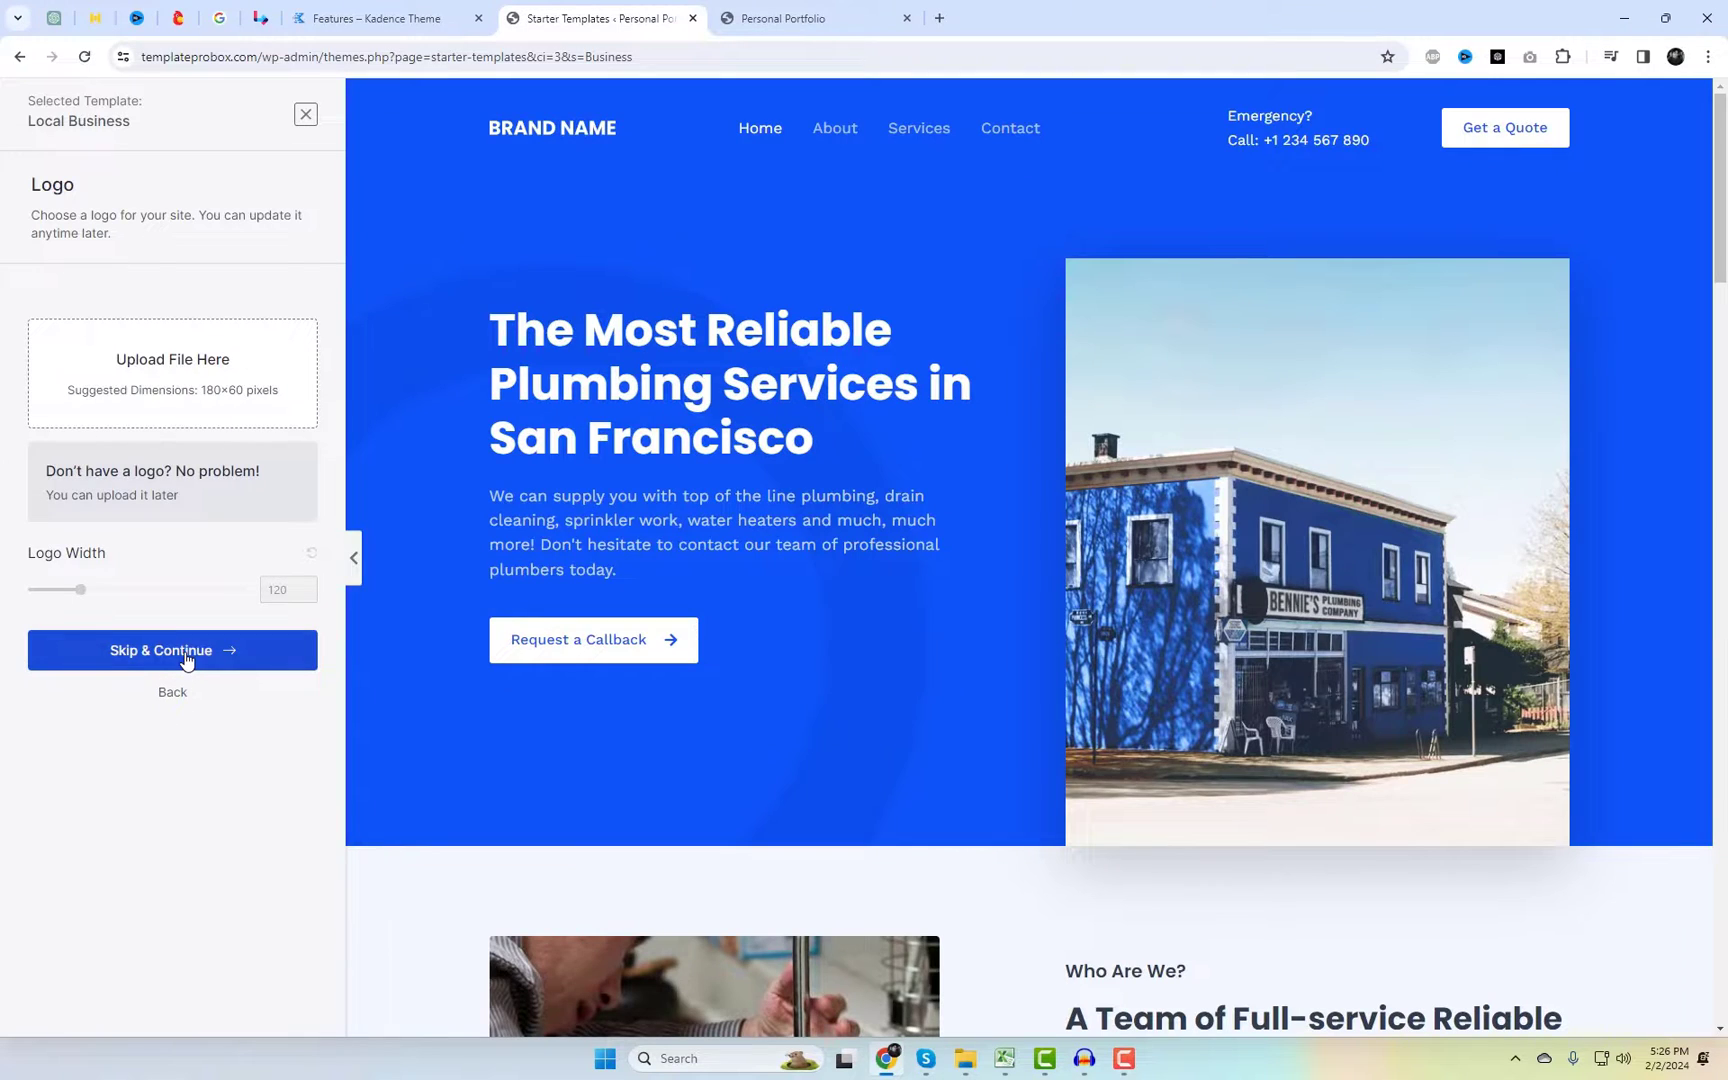
click(186, 658)
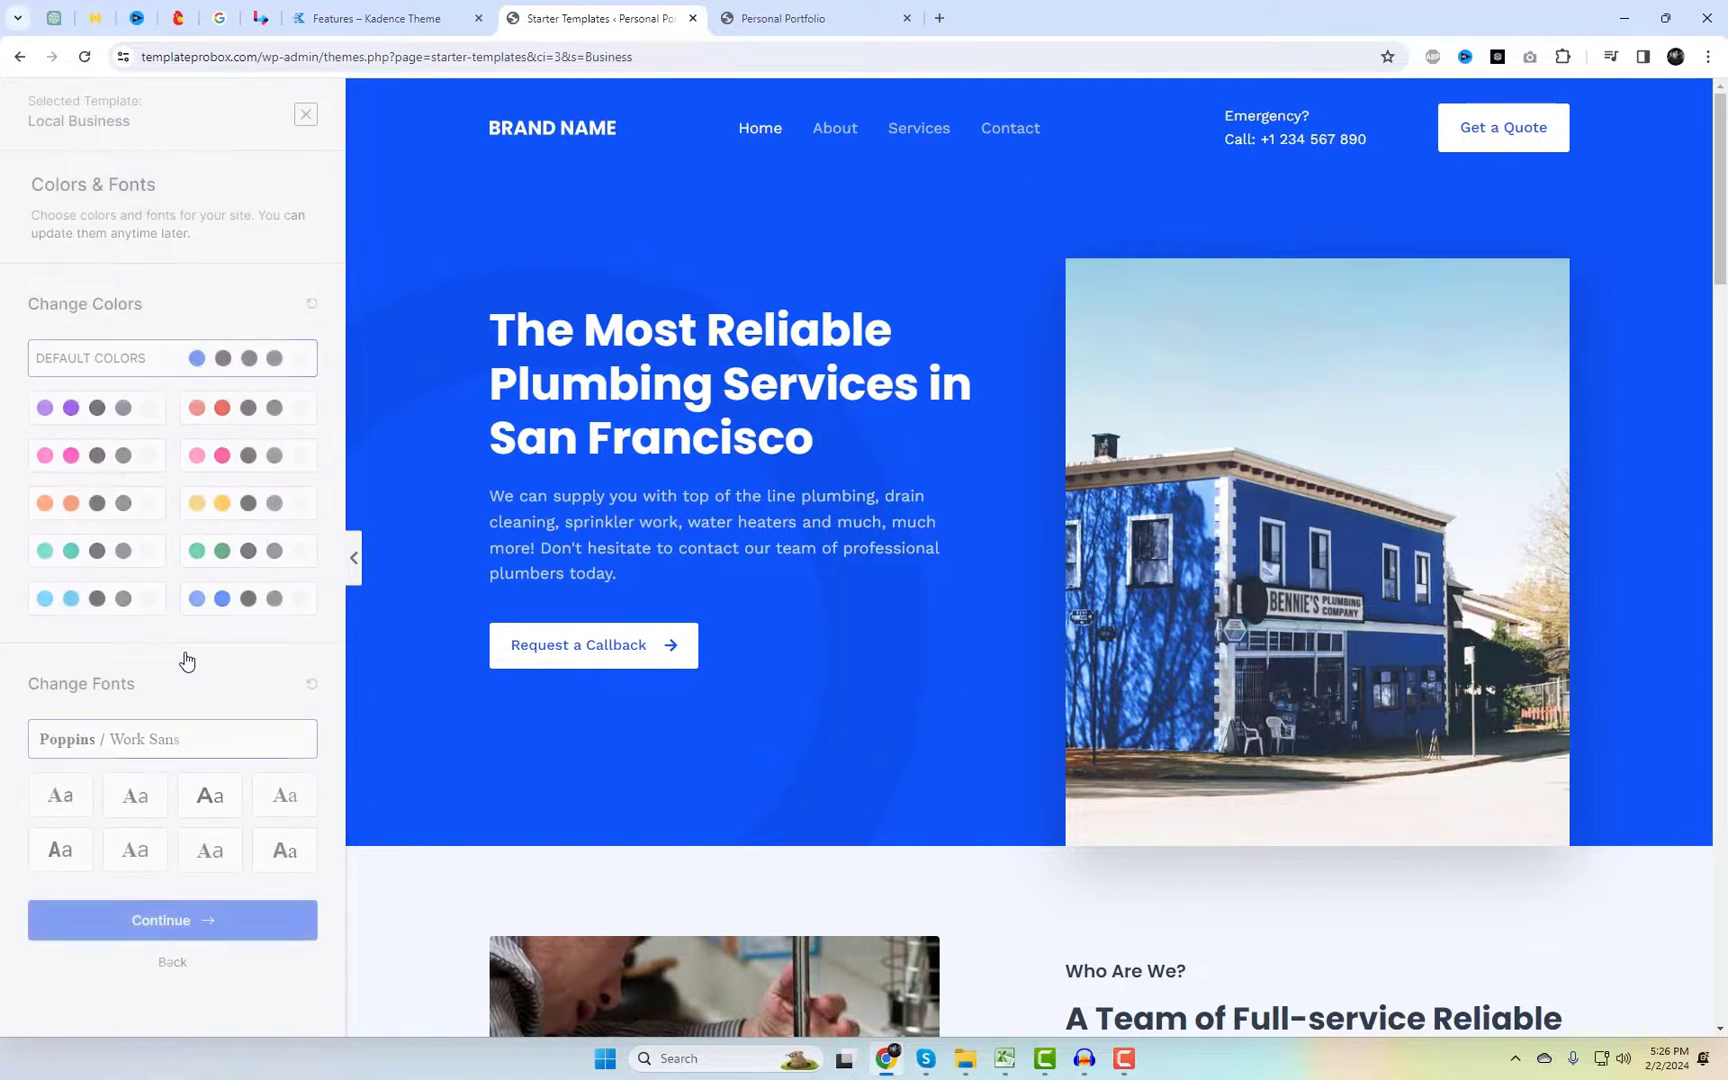
Step: Try several color palettes on the template, choose the medium-blue one in the last row, and apply the third alternative font pair
click(219, 508)
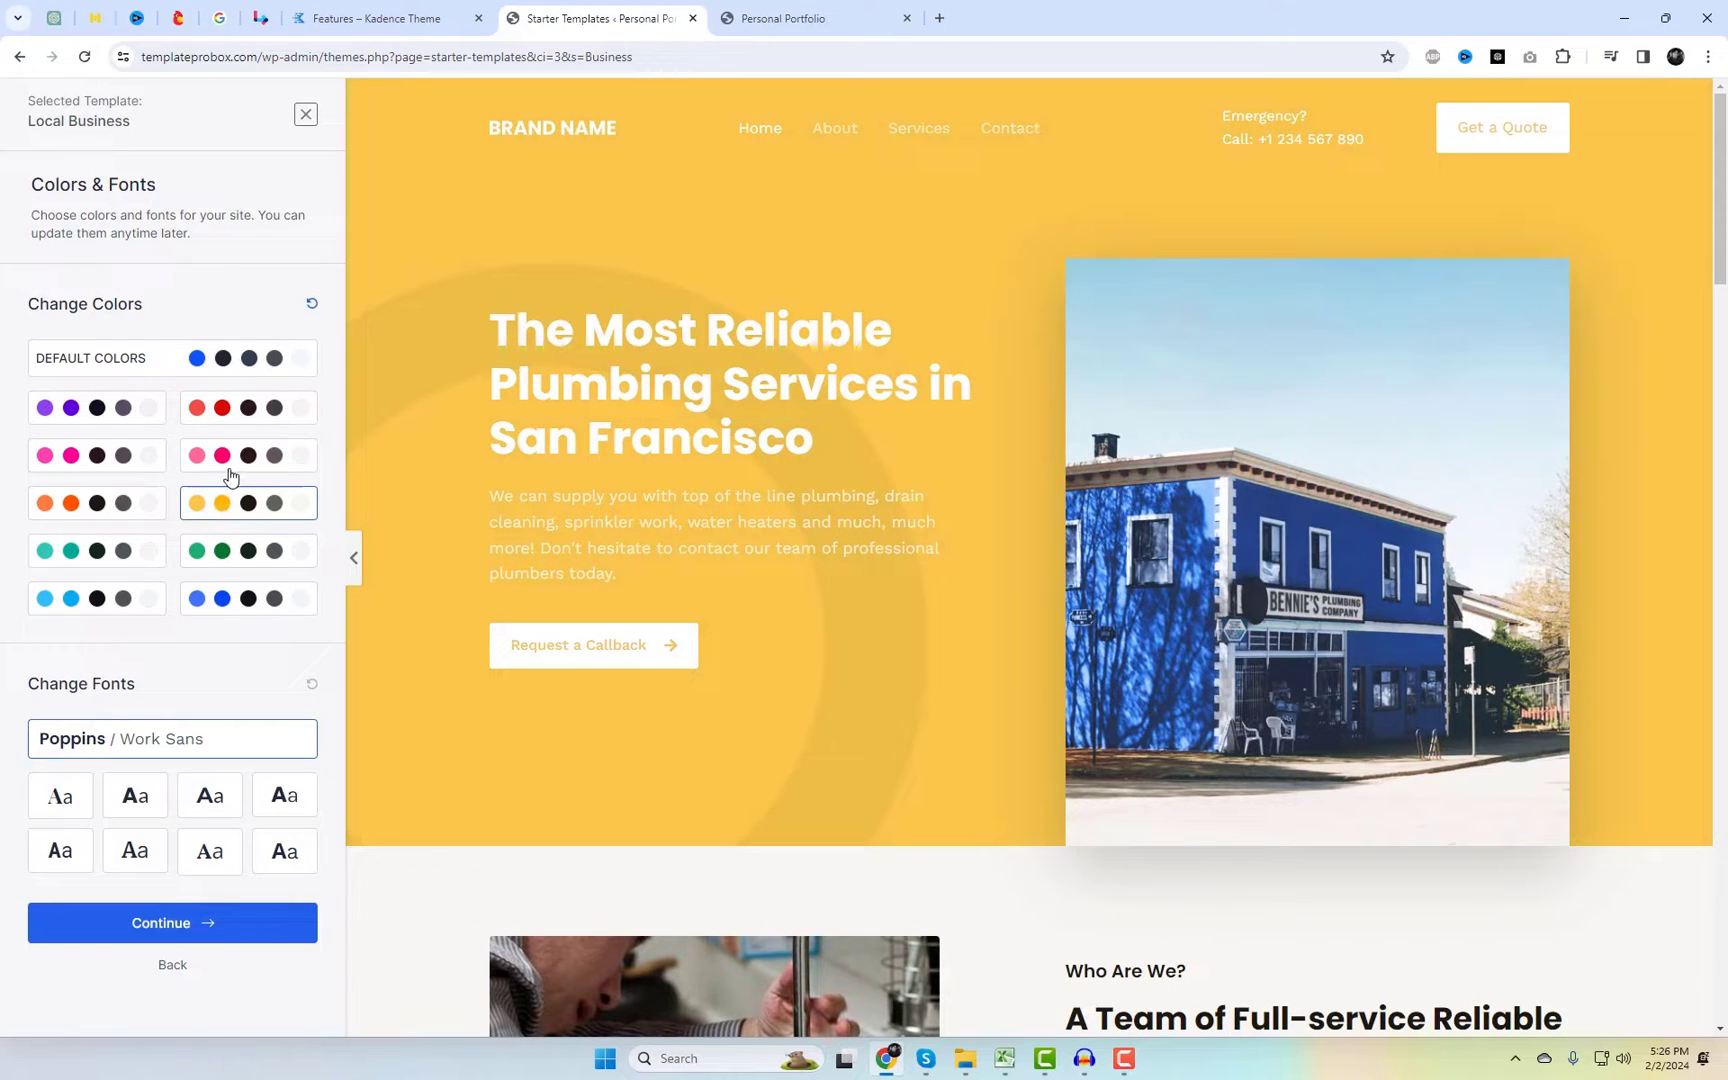
click(229, 462)
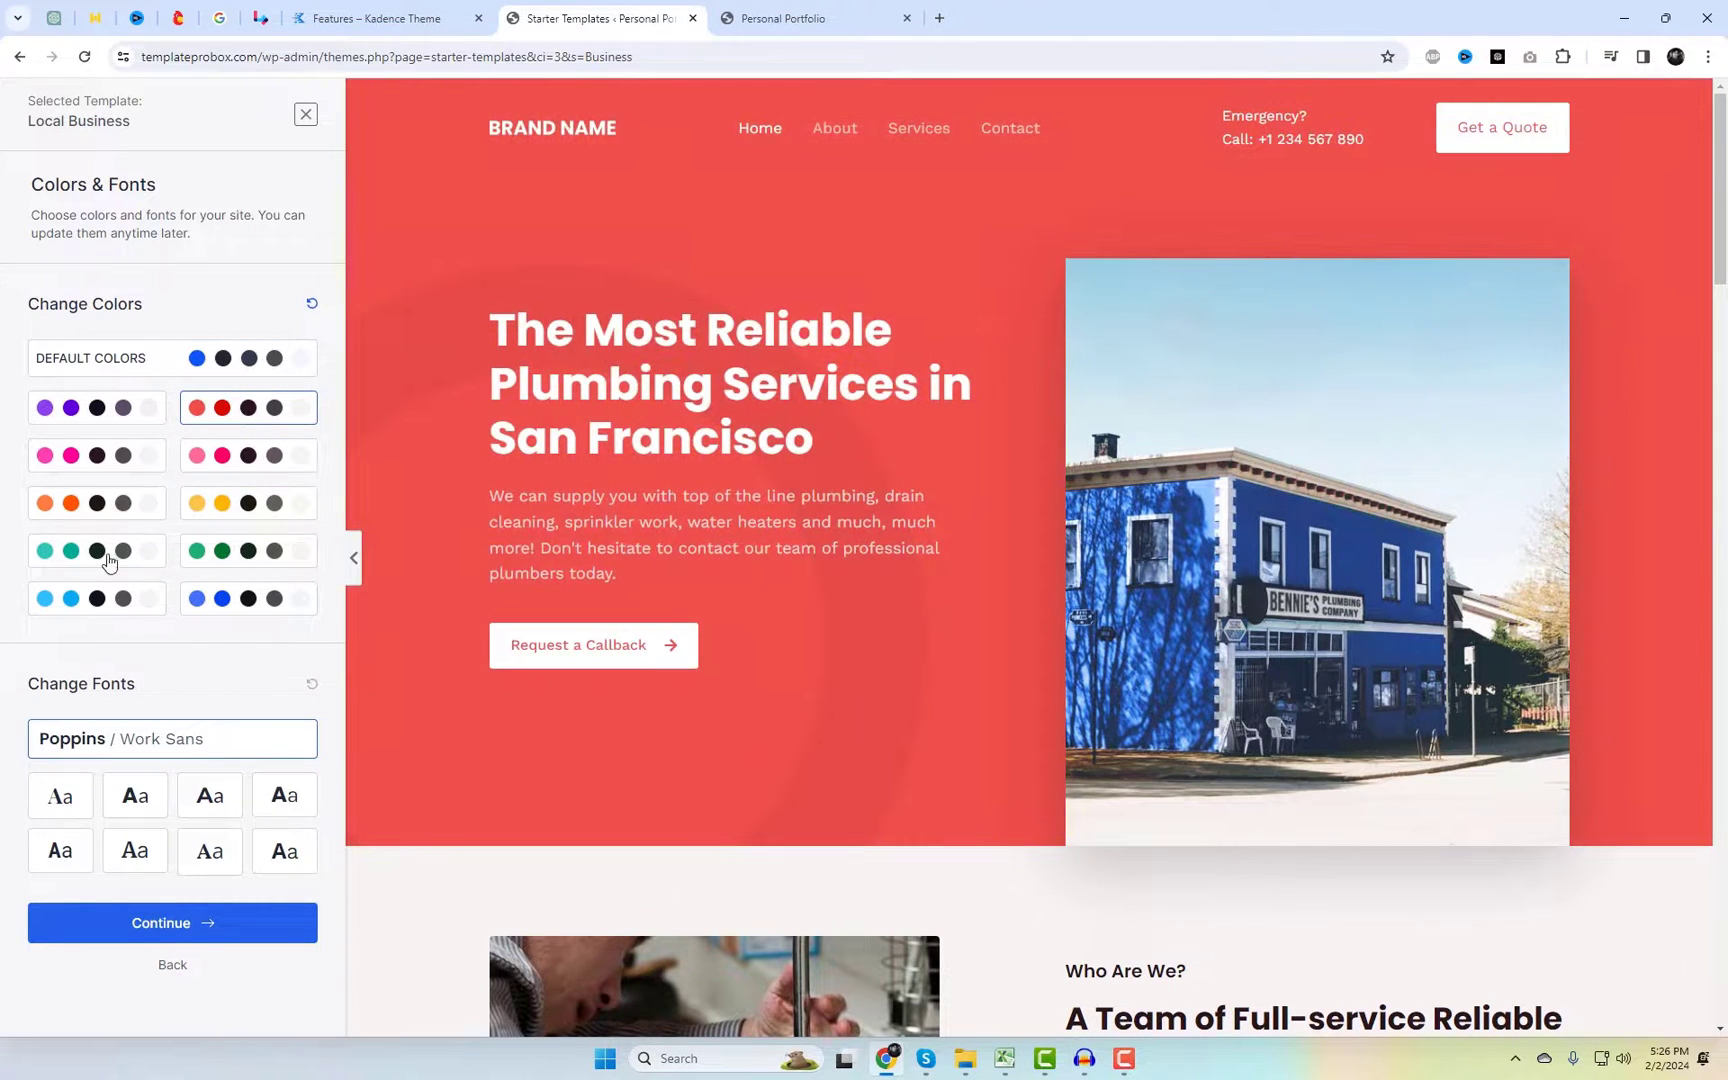
click(105, 597)
click(221, 612)
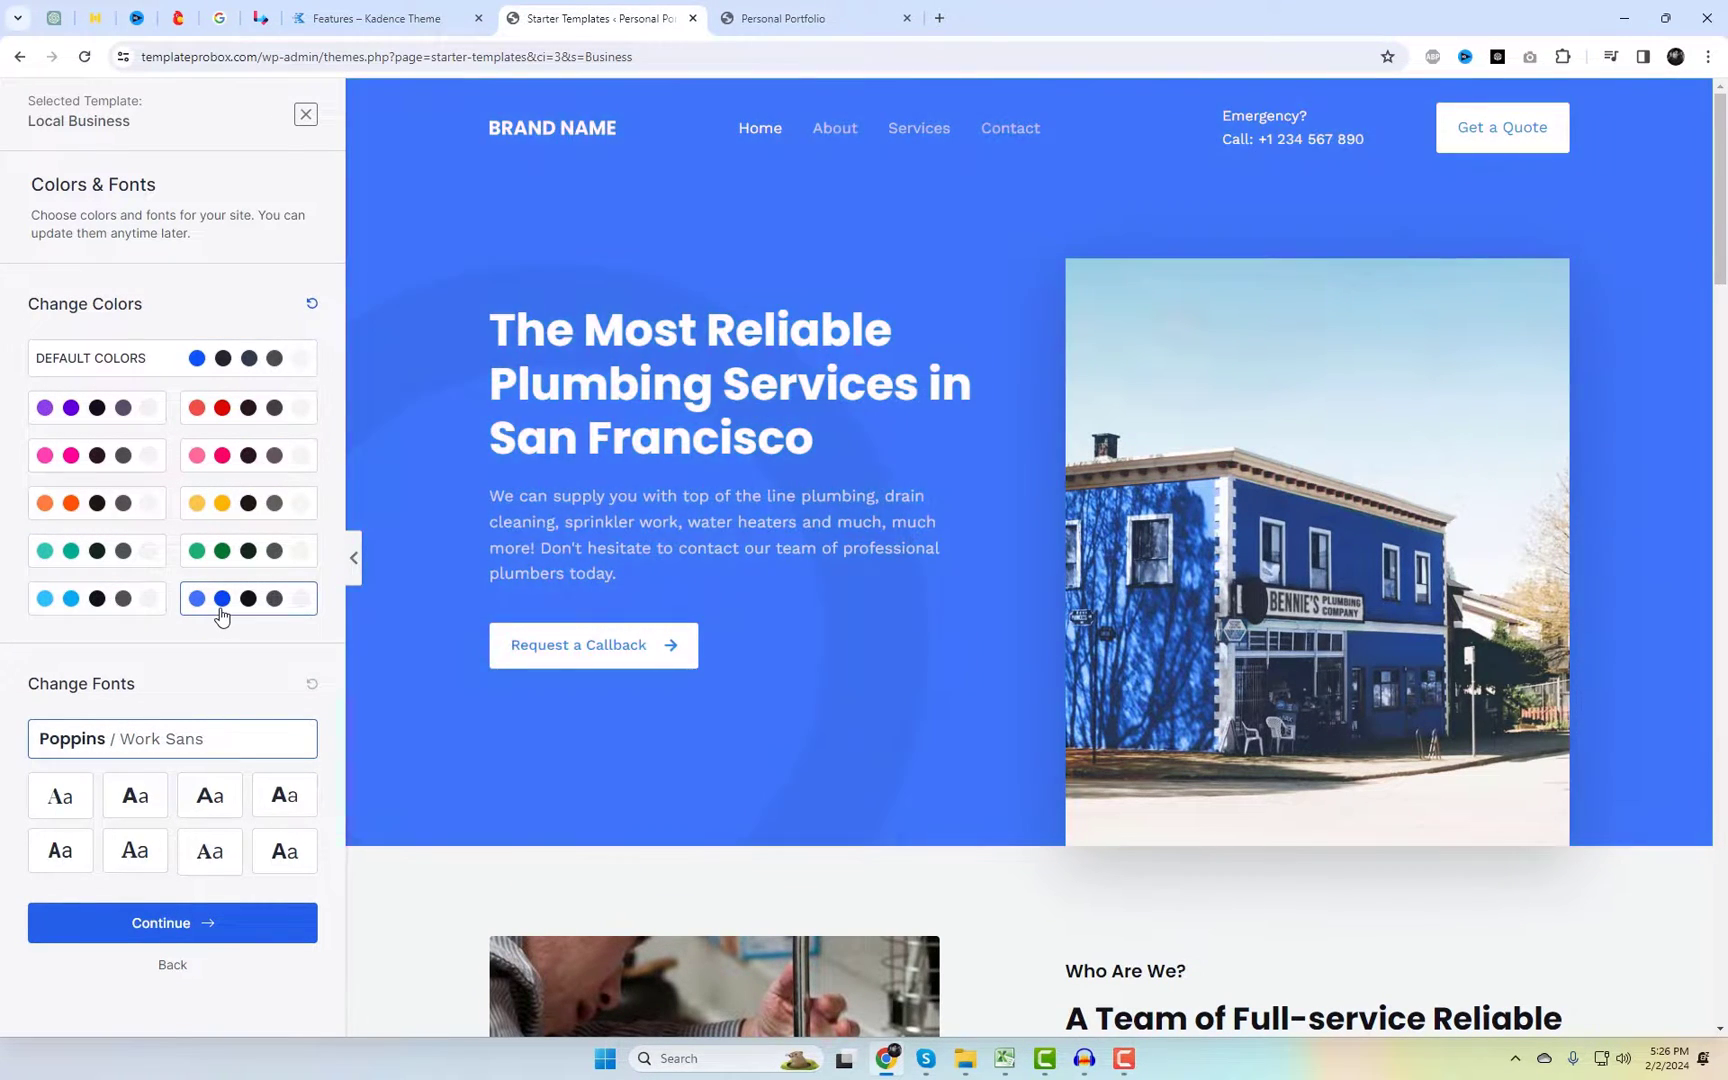
click(210, 797)
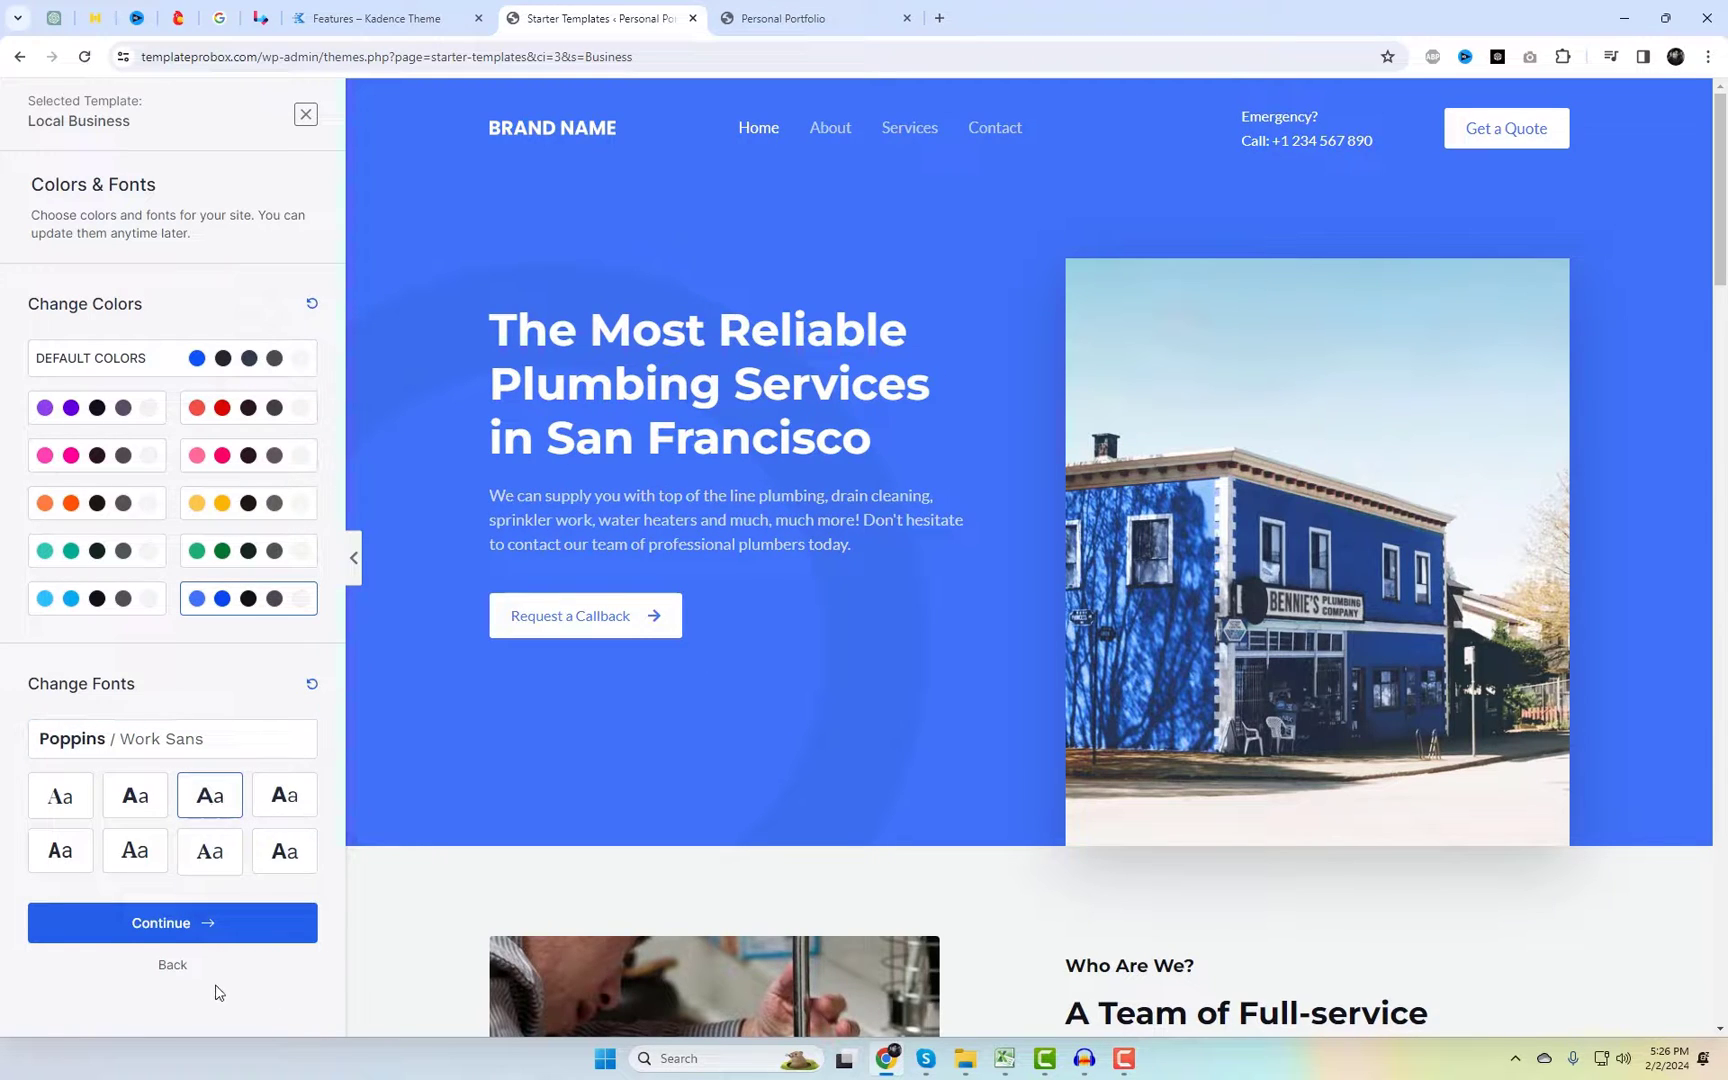
Step: Accept the colors and fonts, skip the plugin update and build the website from the Local Business template
click(206, 925)
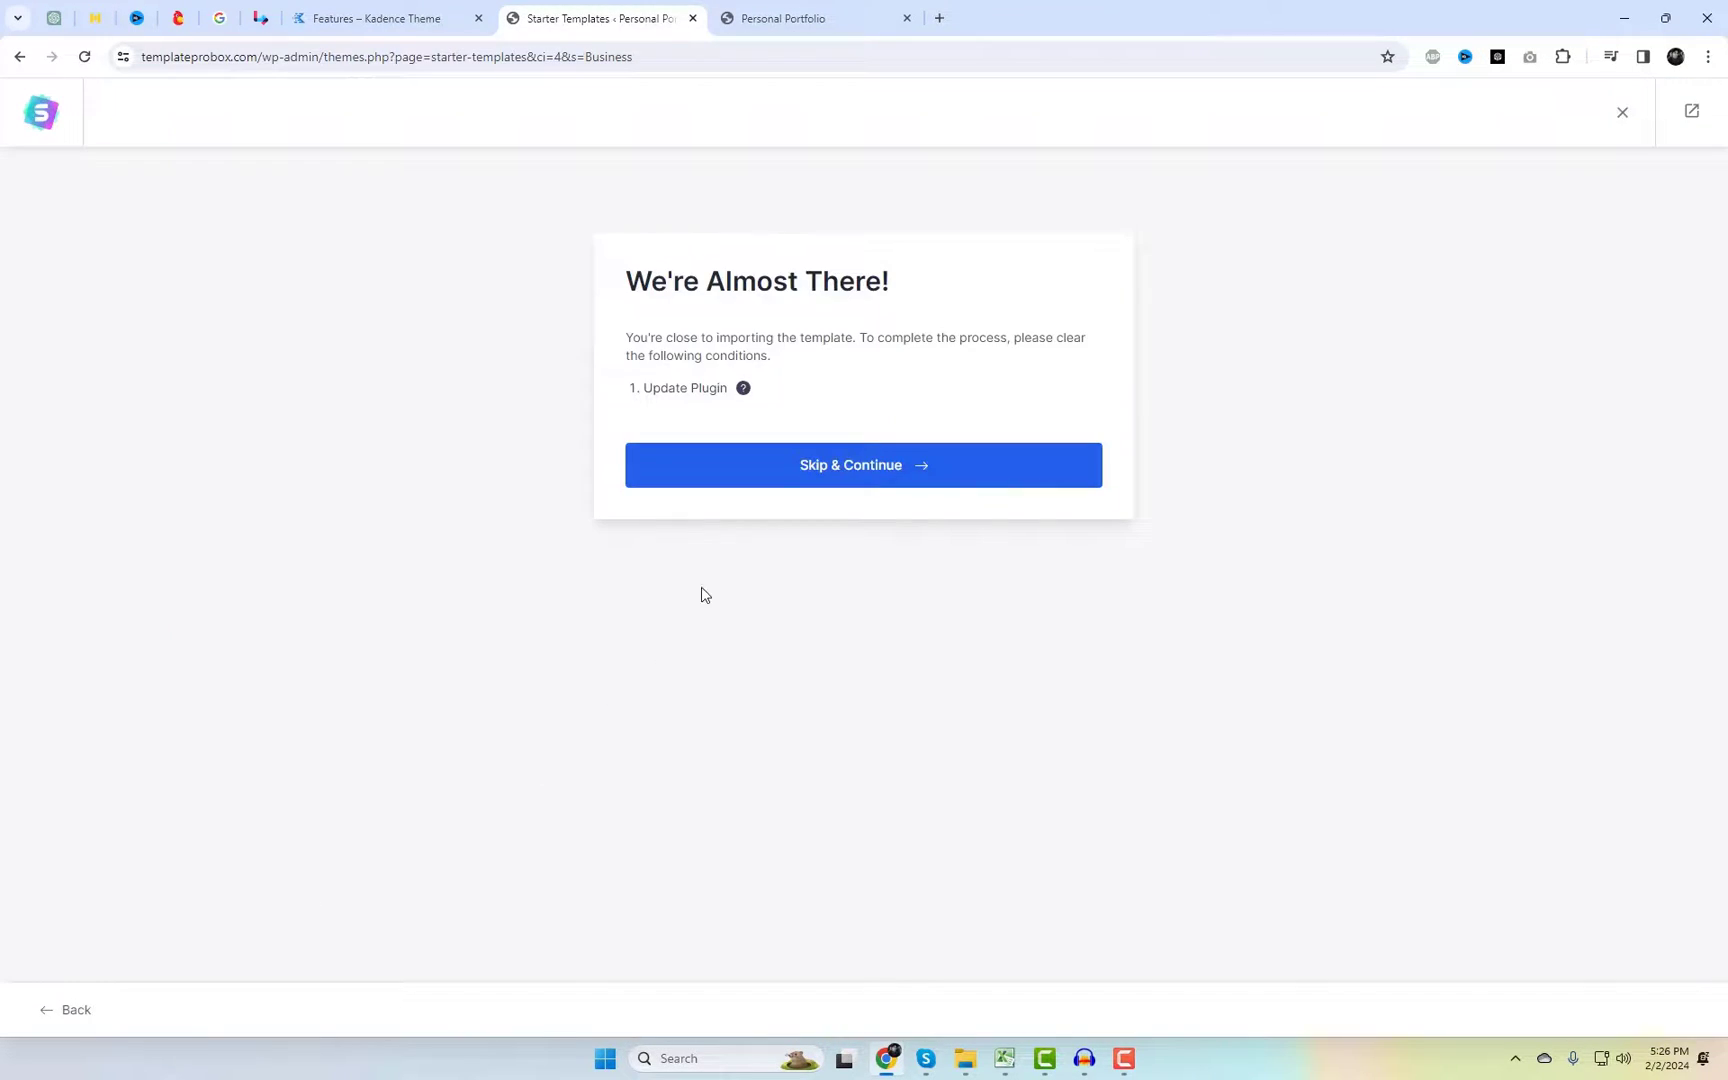
click(799, 464)
click(901, 792)
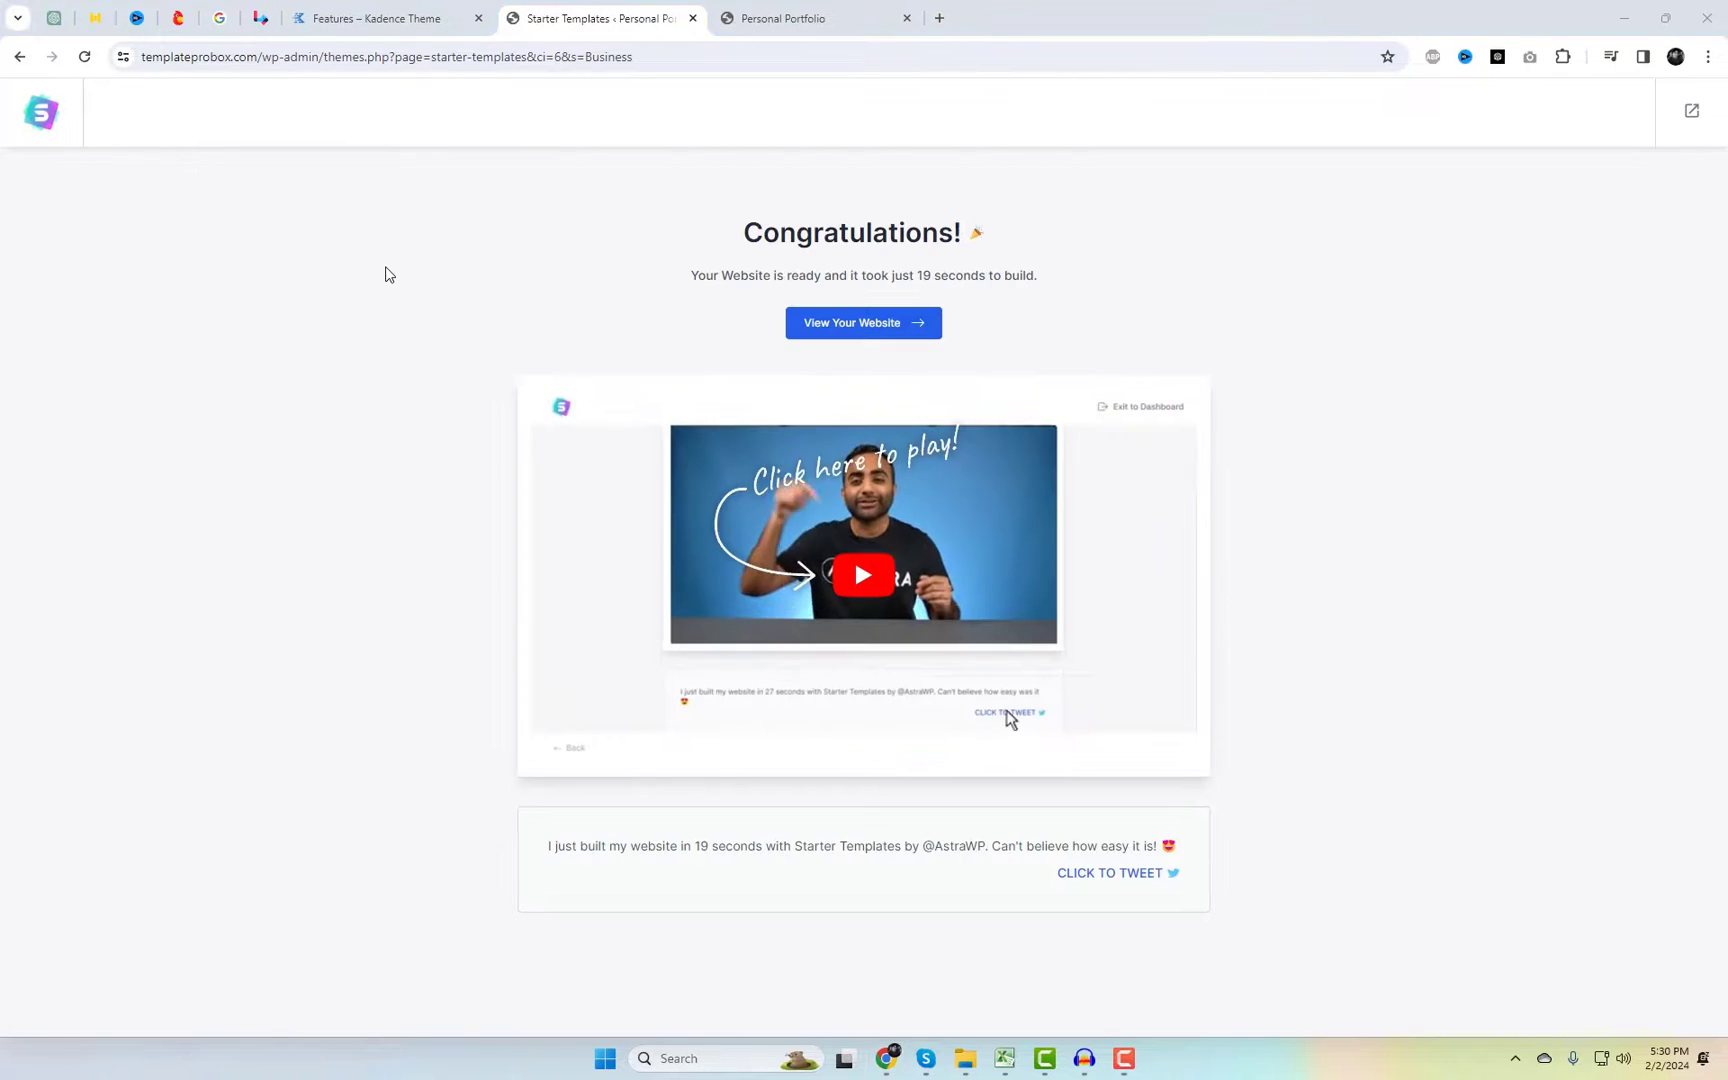
Step: Open the newly built website and look through its home page from the hero section down to the footer
right_click(864, 335)
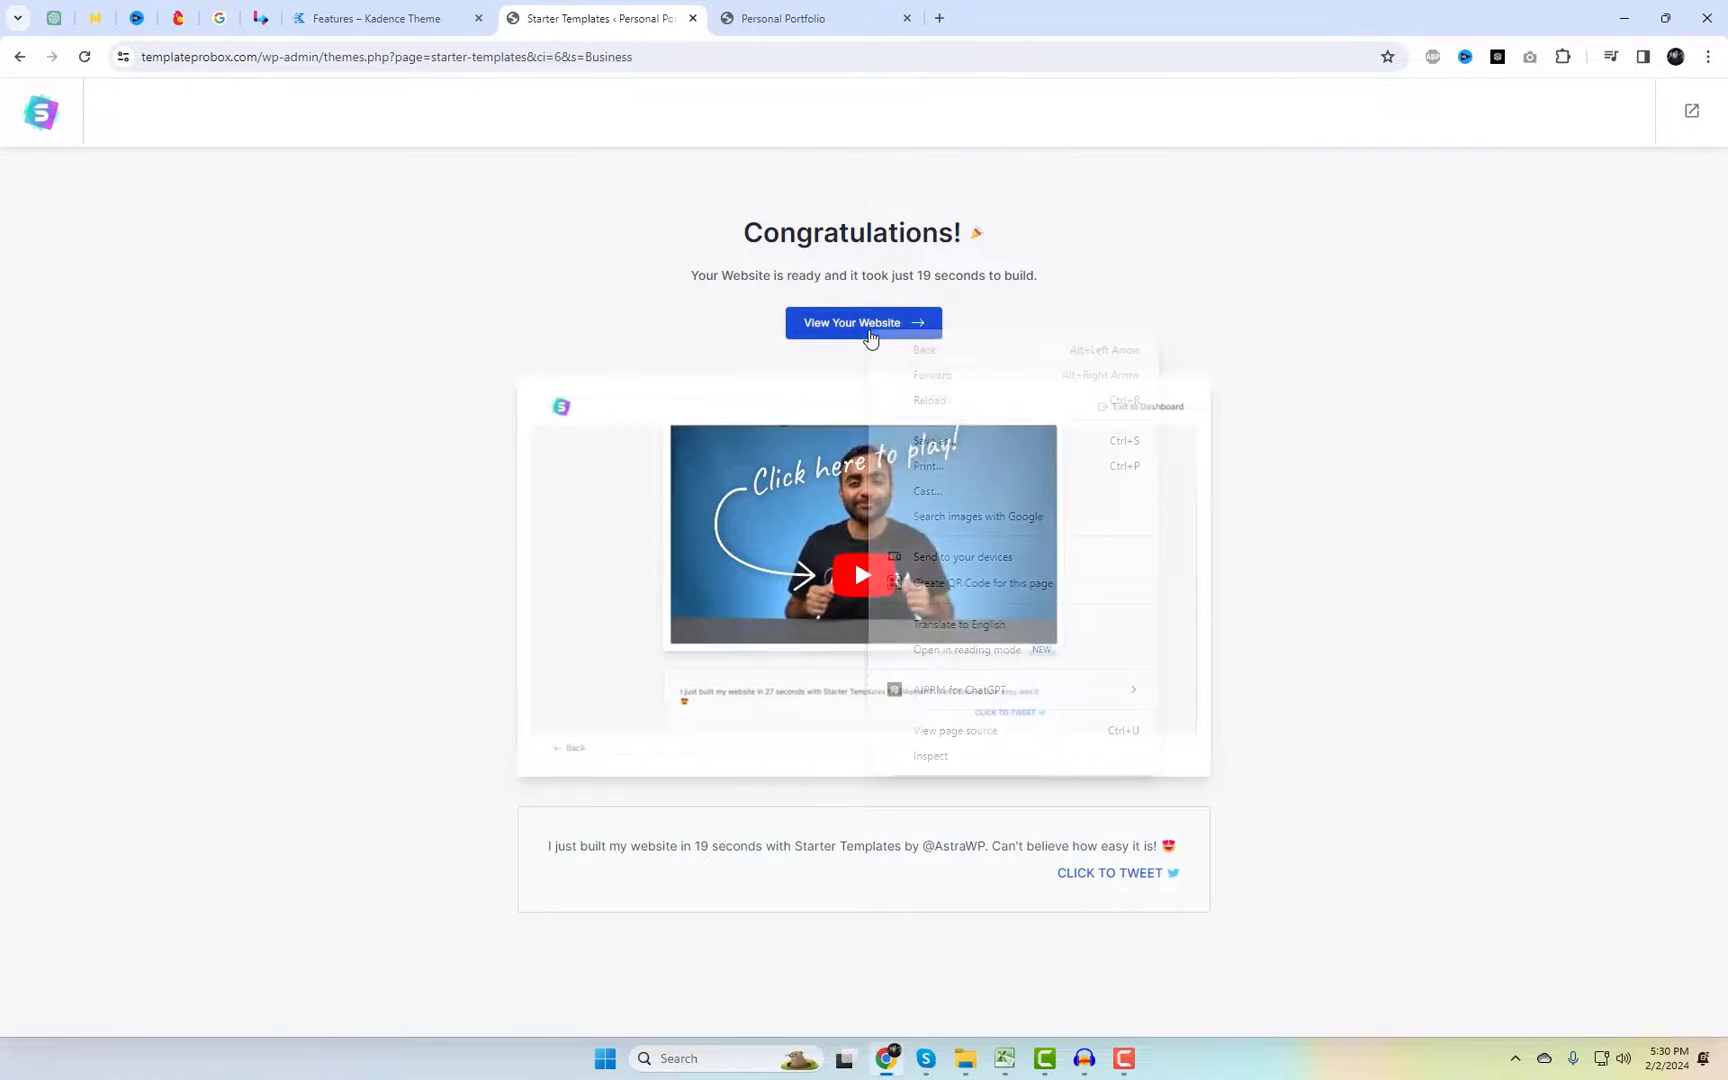
click(1088, 289)
drag(917, 277, 1053, 285)
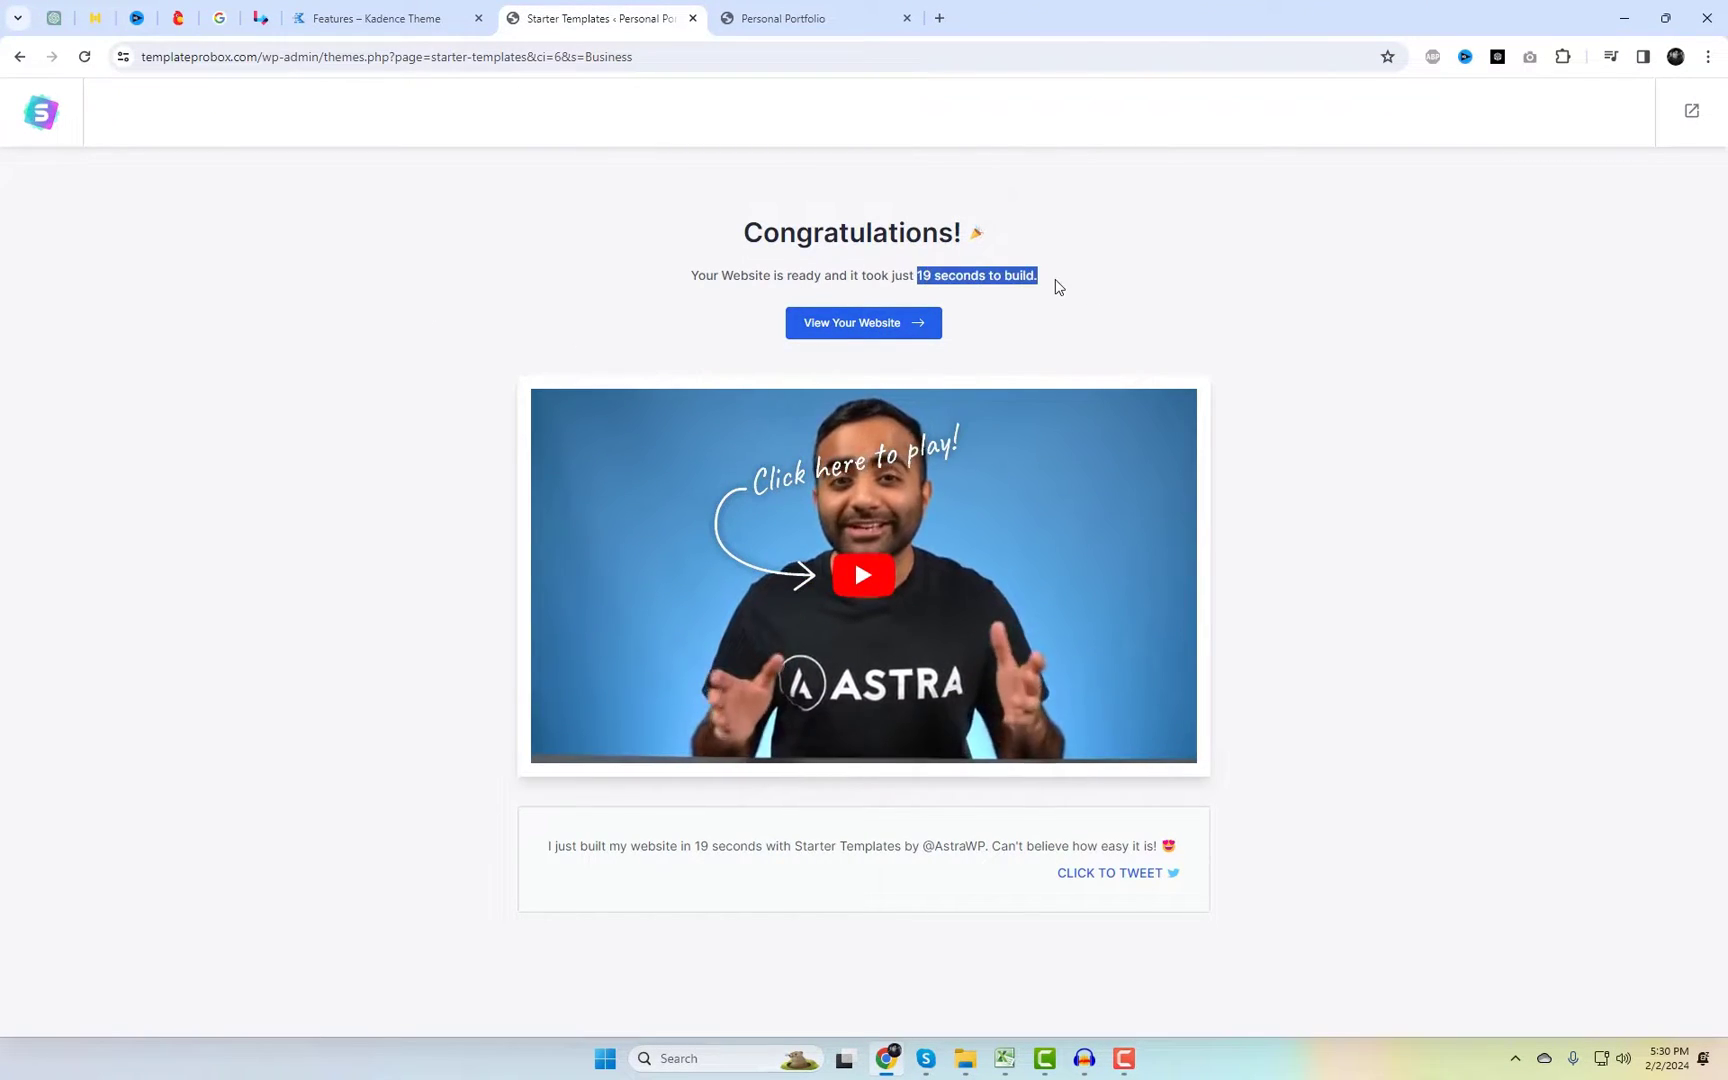
click(872, 345)
click(860, 330)
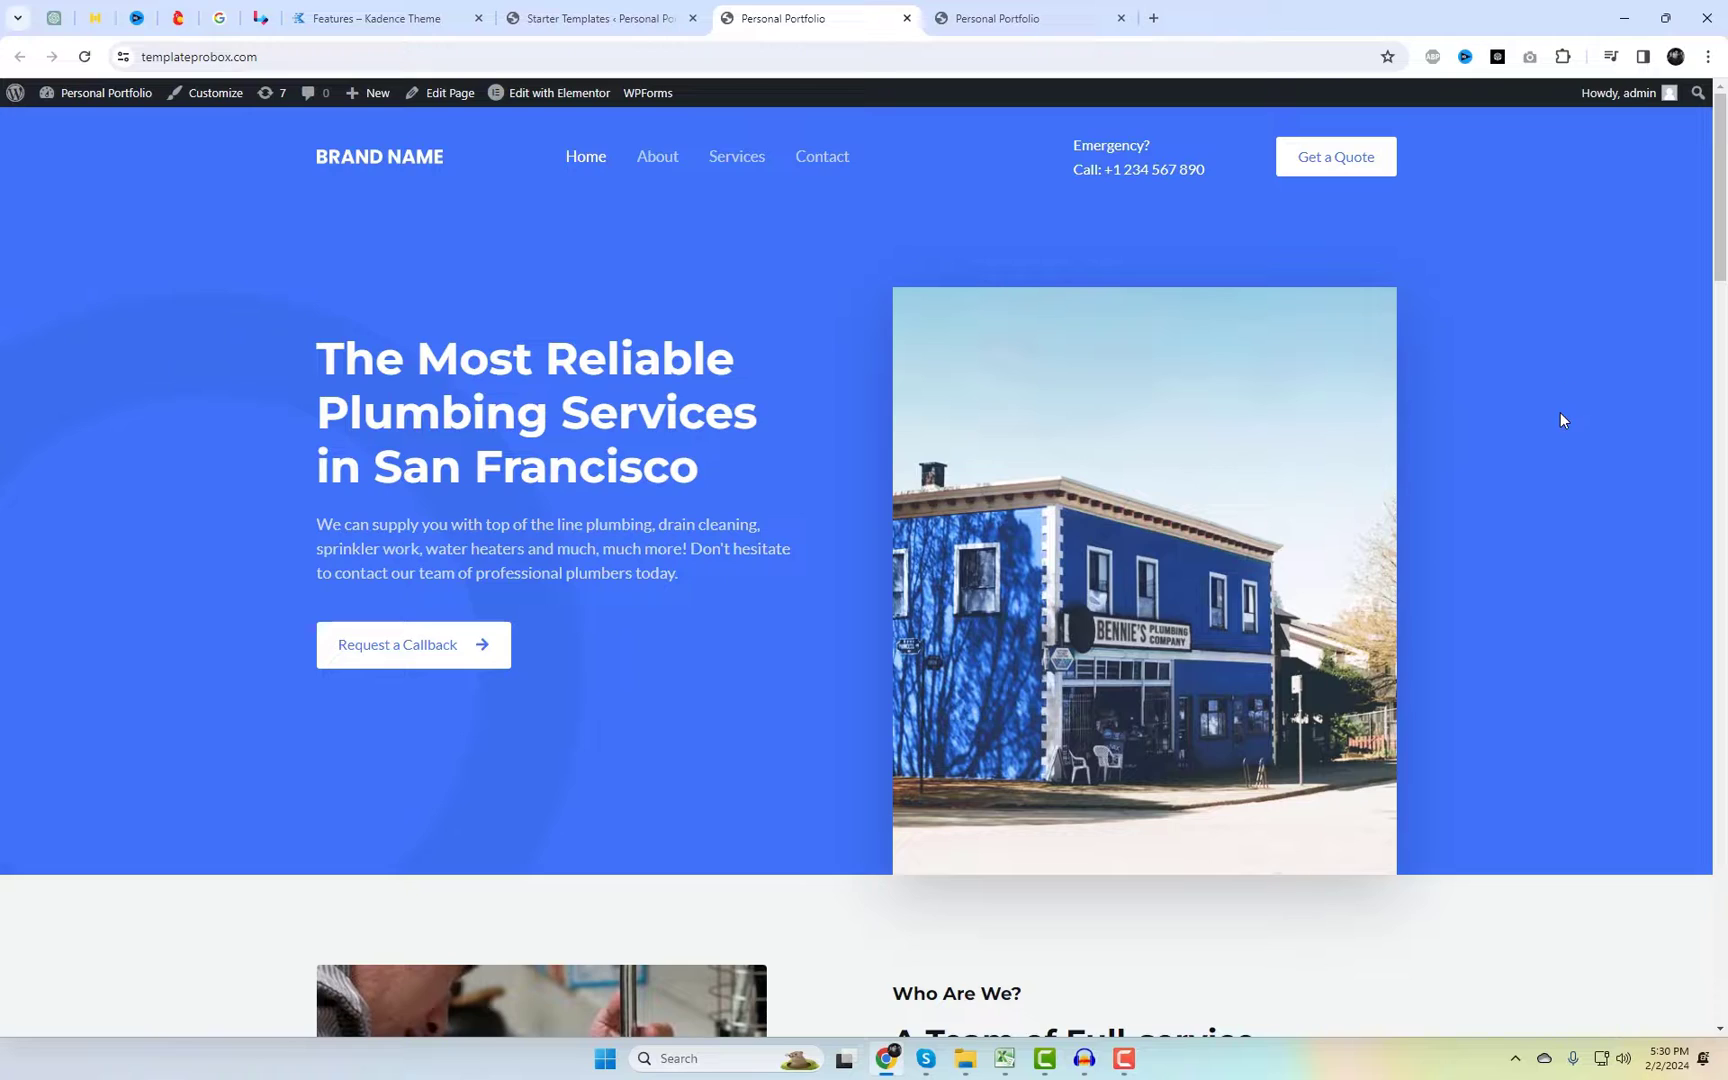
scroll(1561, 420, down, 10)
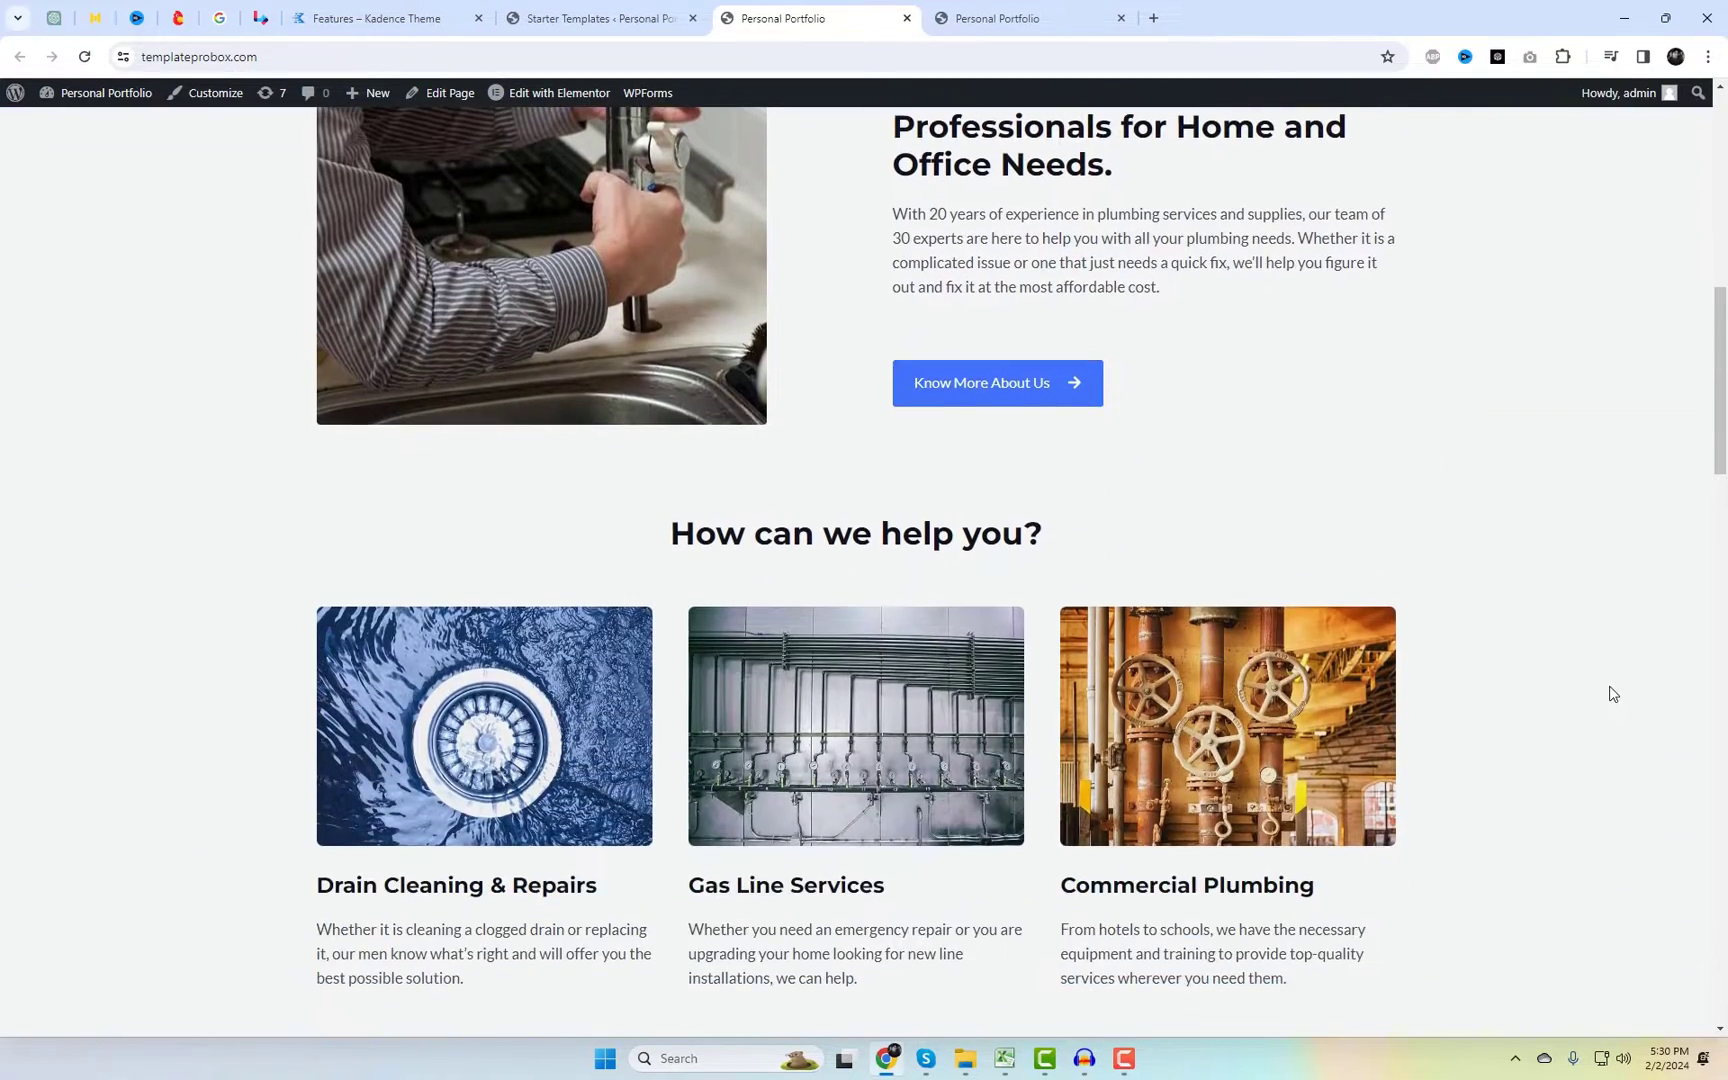
scroll(1612, 692, down, 15)
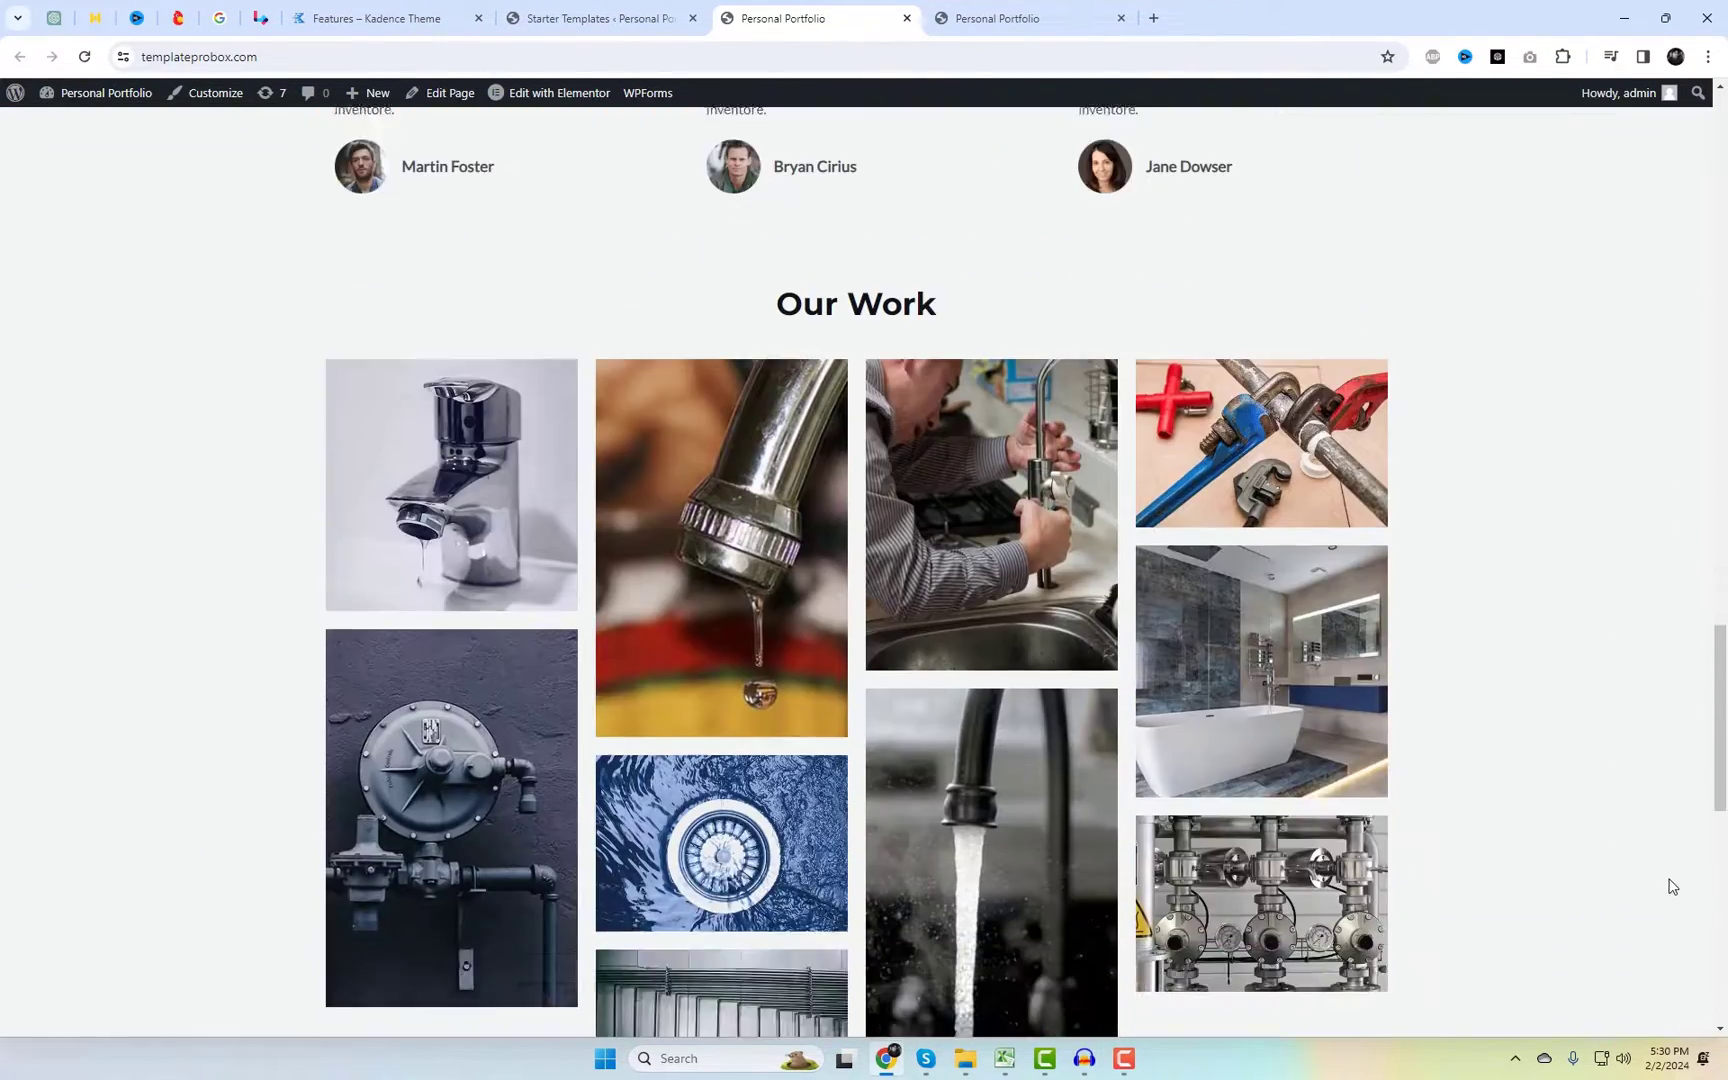
scroll(1672, 886, down, 10)
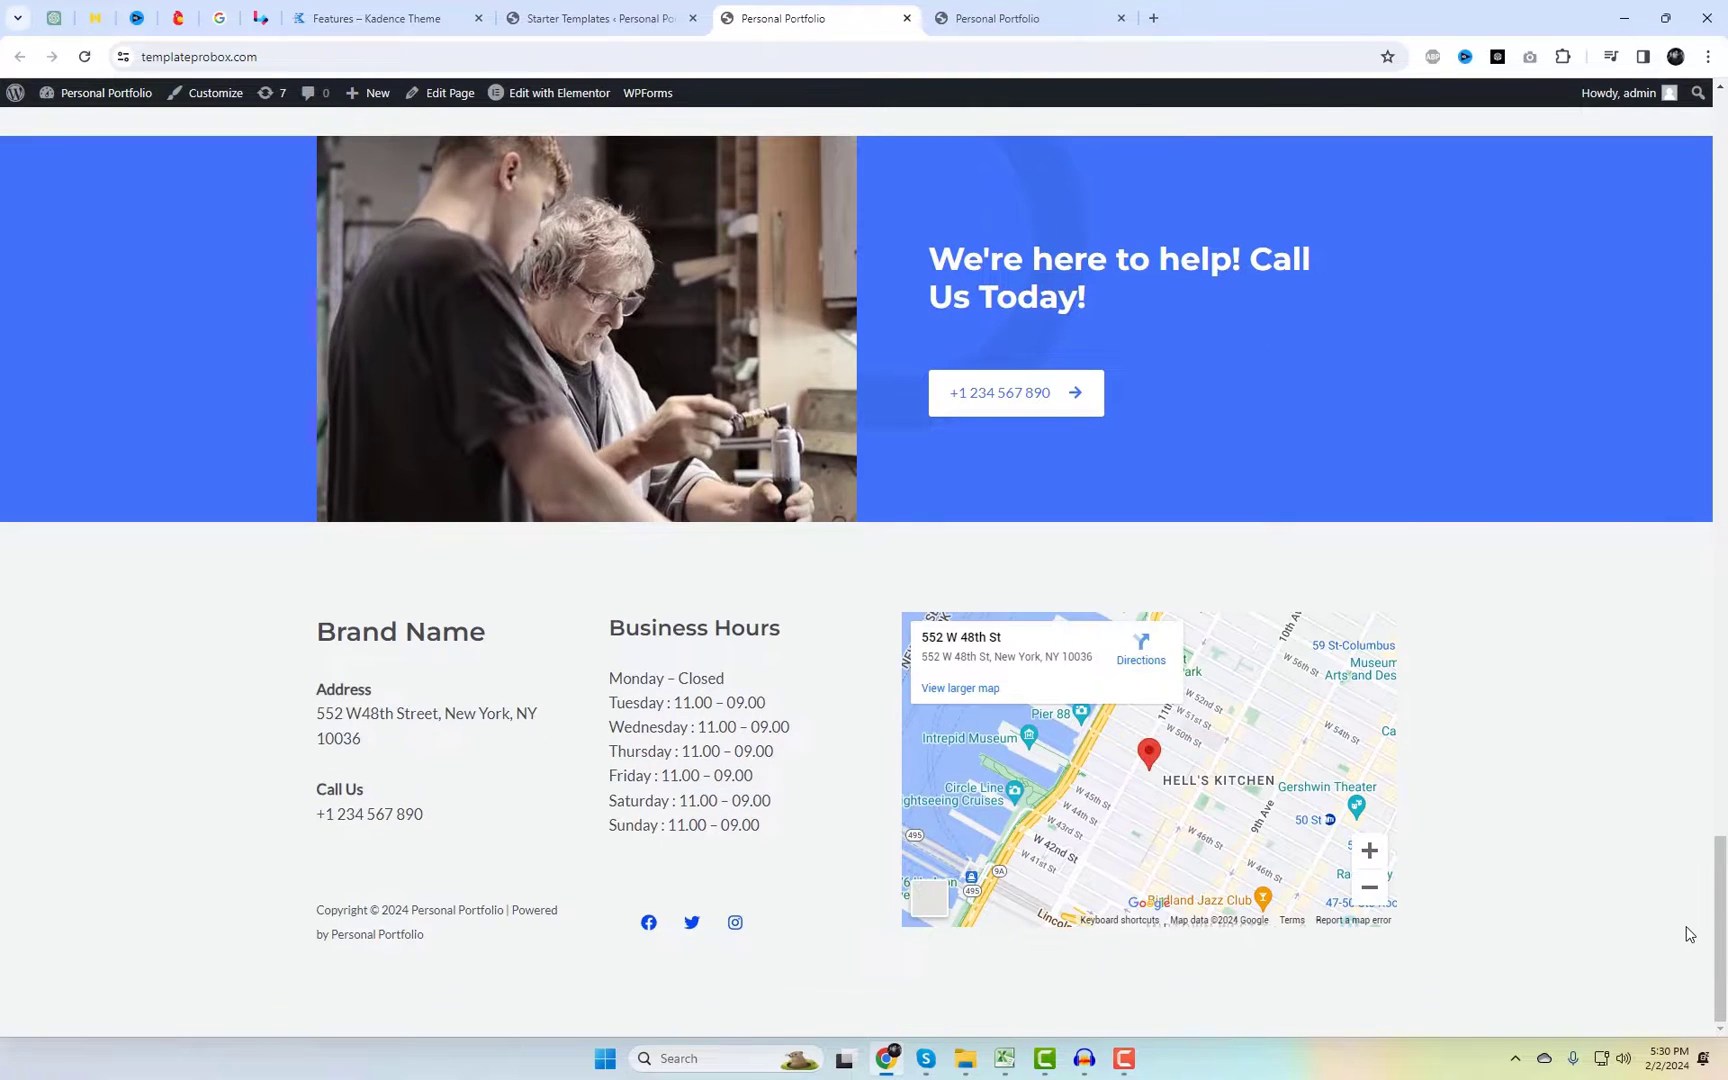
key(Home)
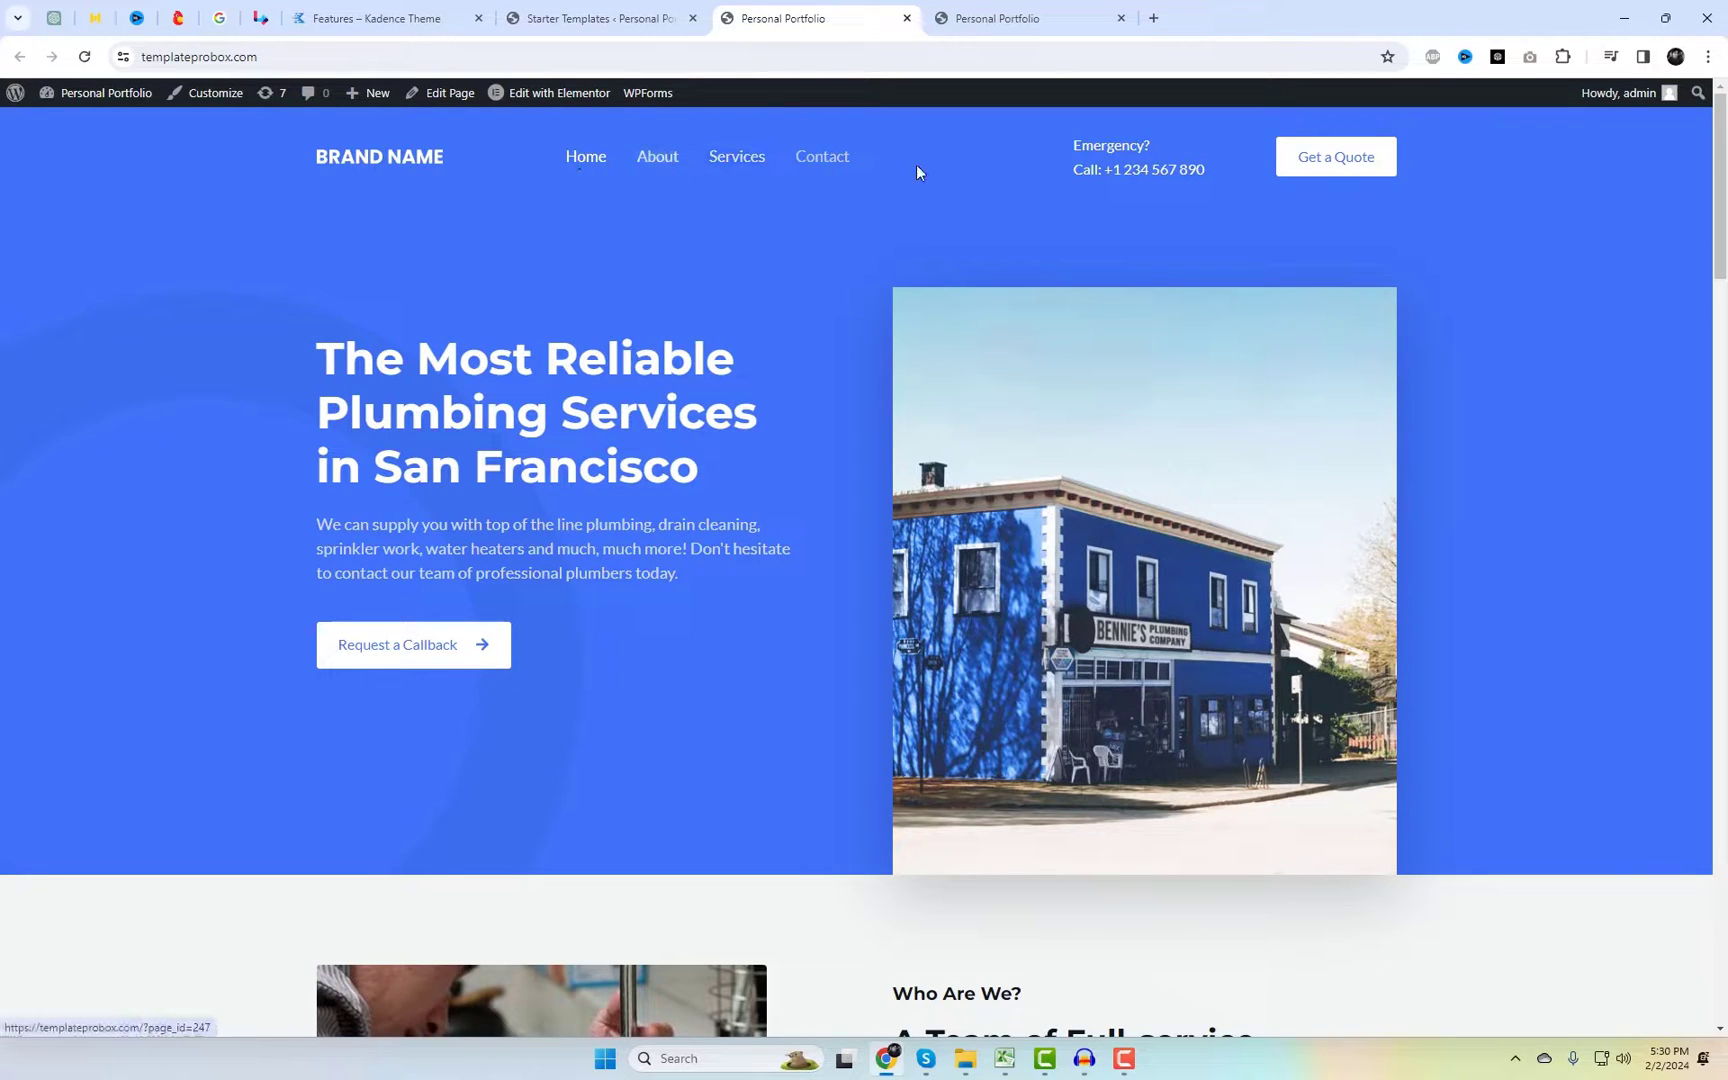
Step: Open the site customizer and examine the global typography presets and font options
right_click(208, 104)
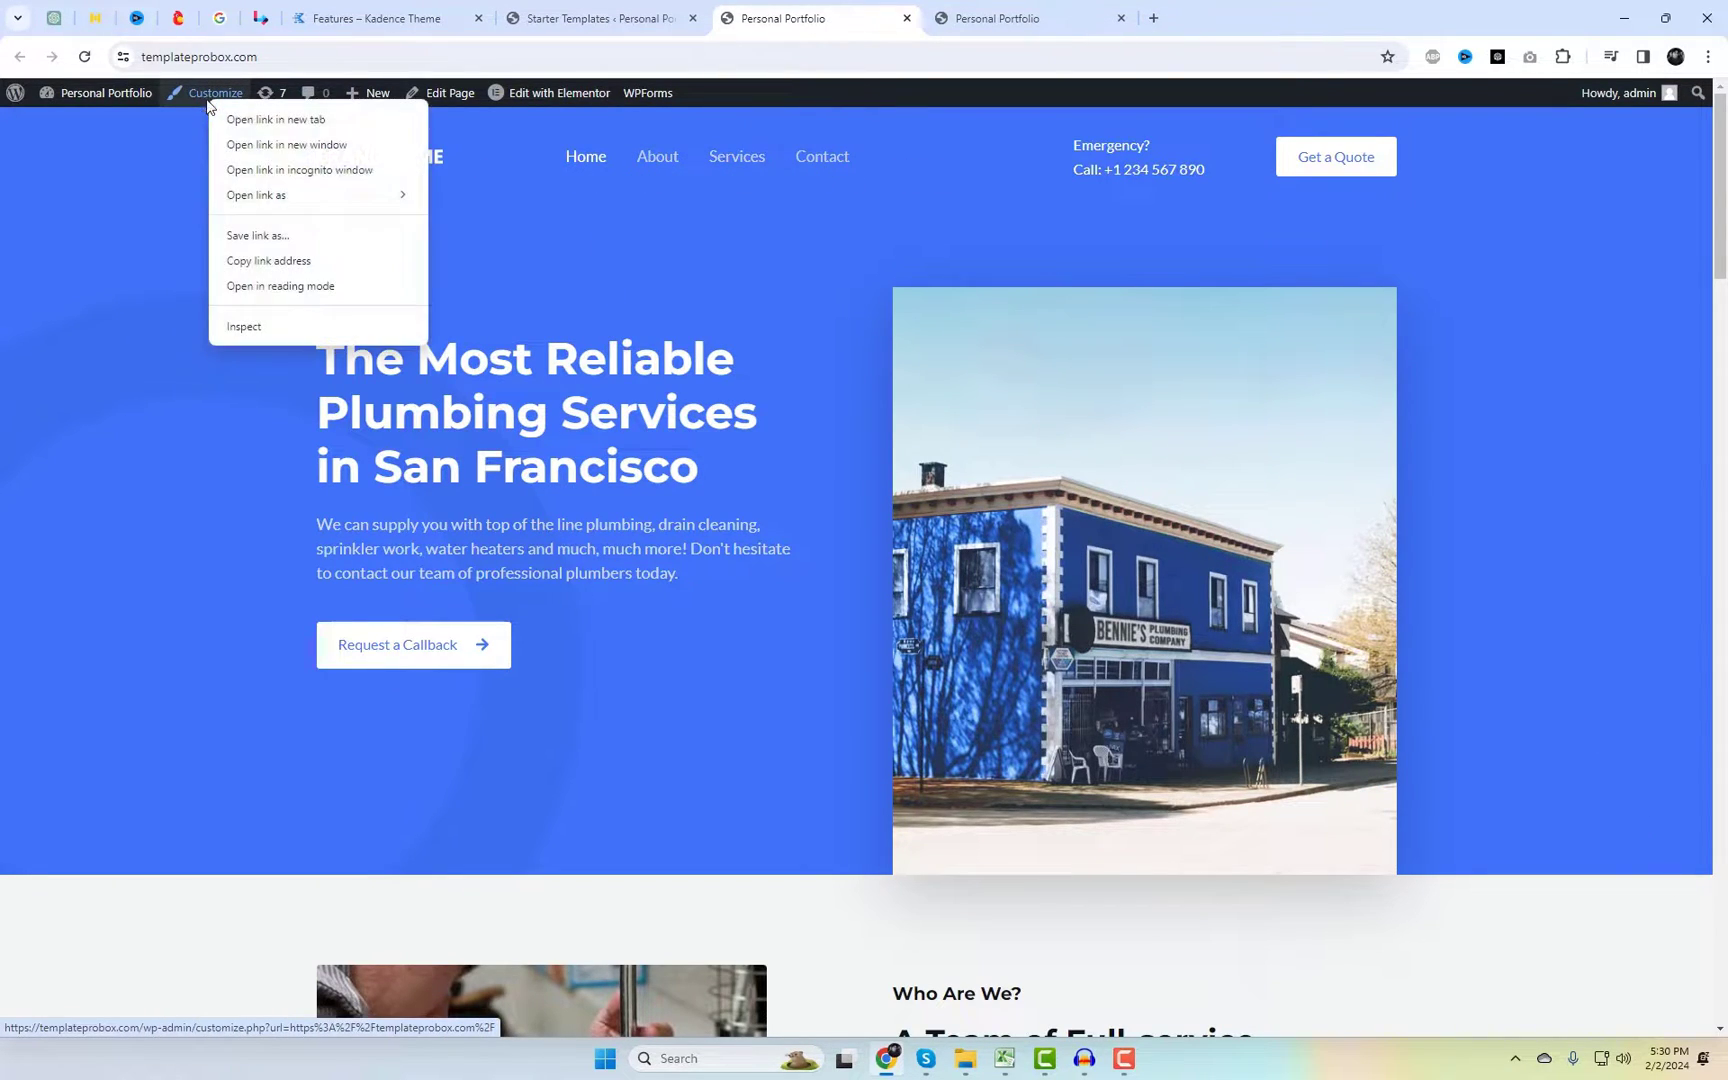
click(197, 108)
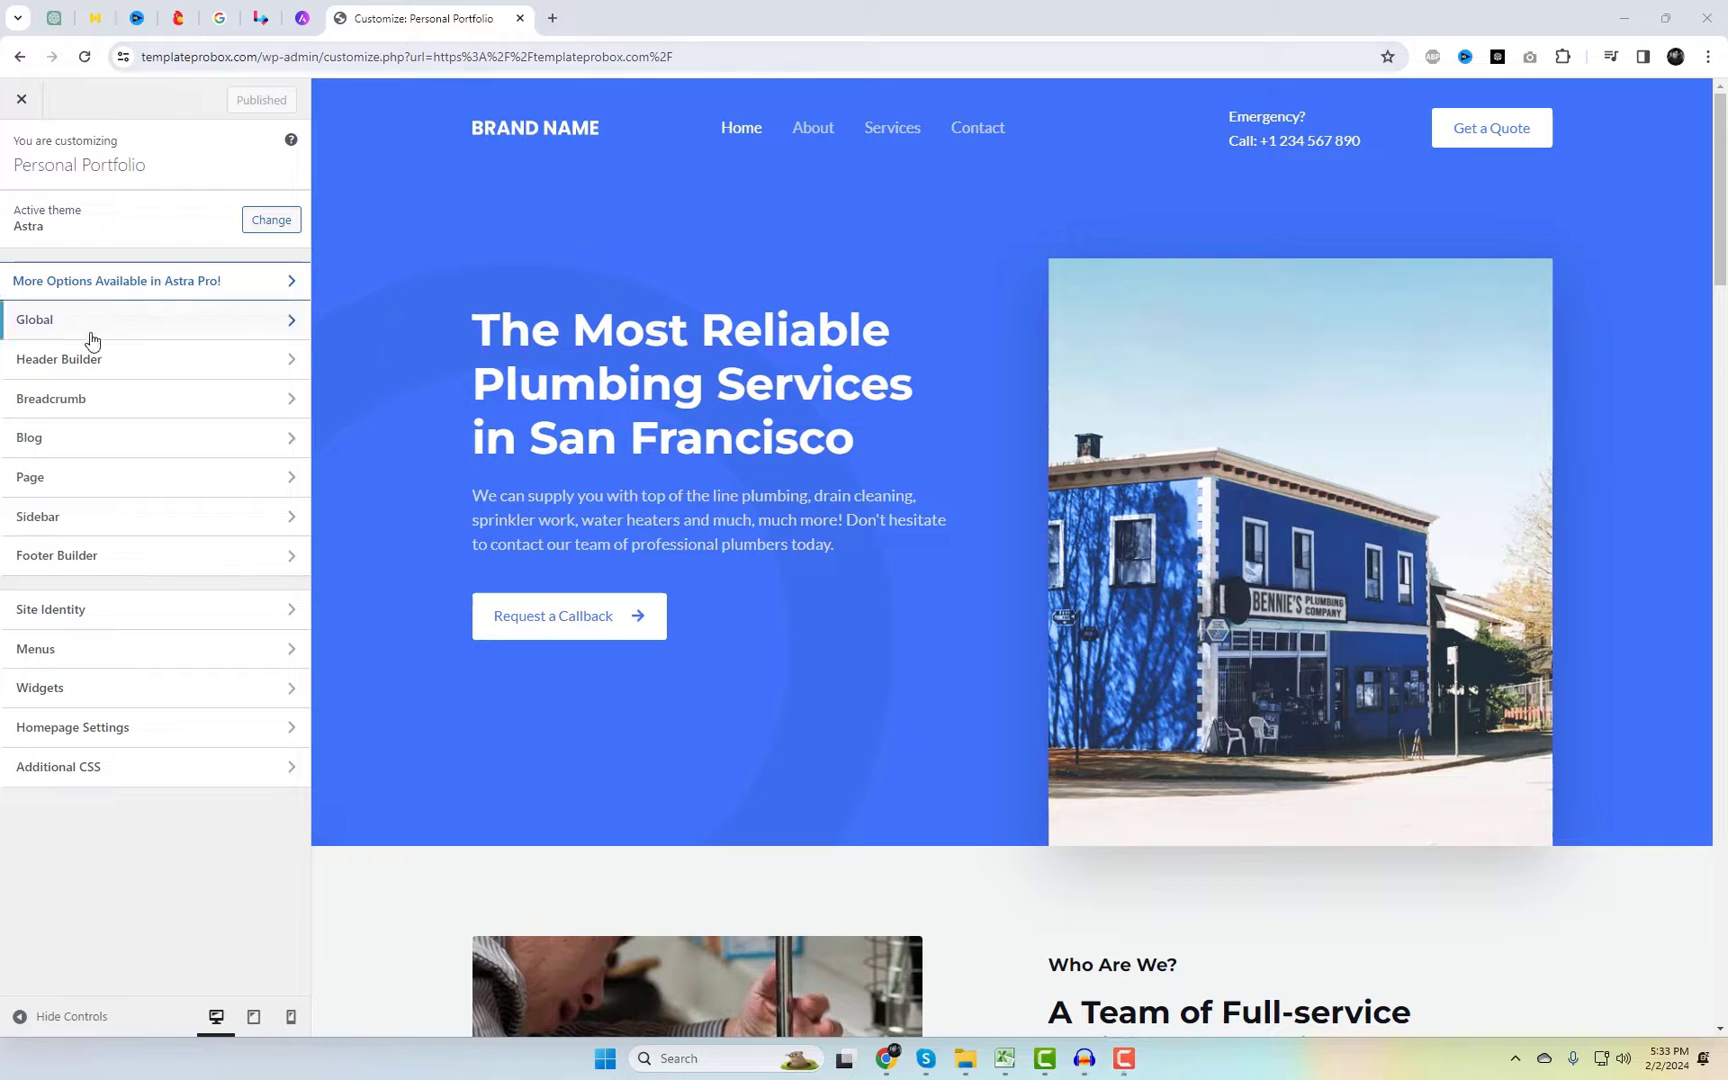
click(91, 335)
click(155, 208)
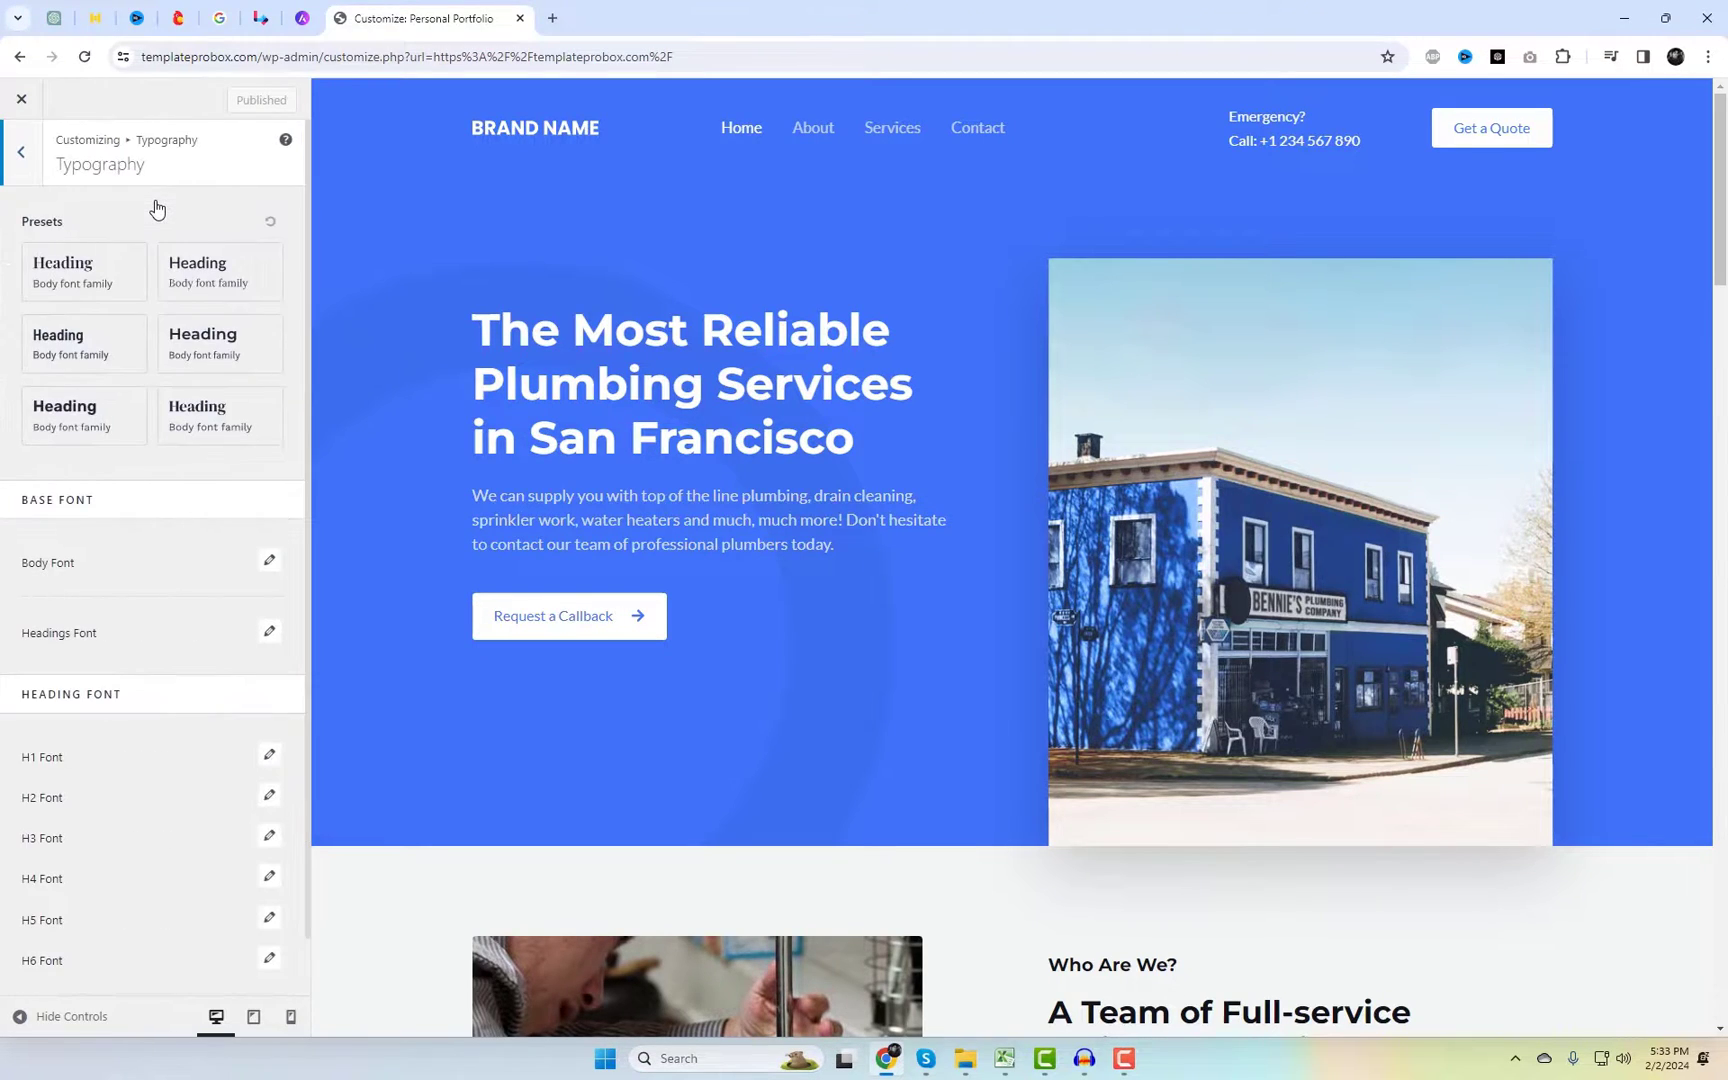
click(9, 166)
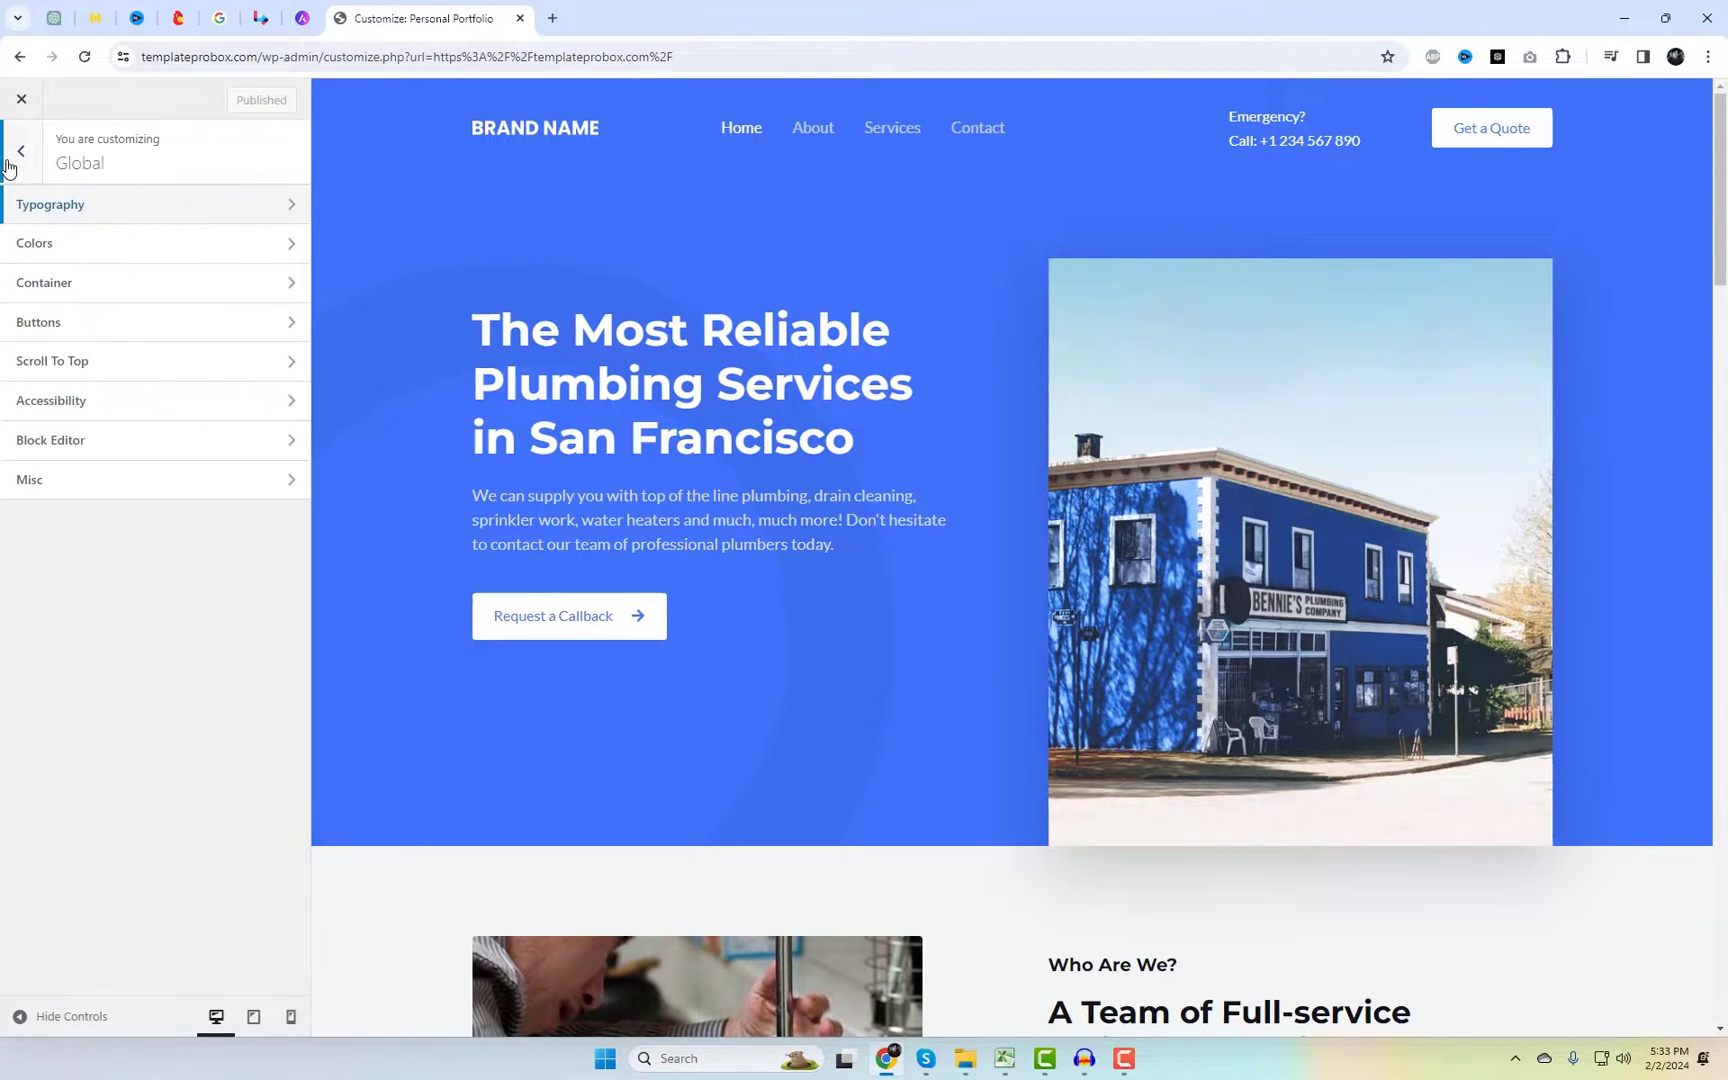
Step: Try the global color palette Style 2 and switch the site to Style 3
click(73, 250)
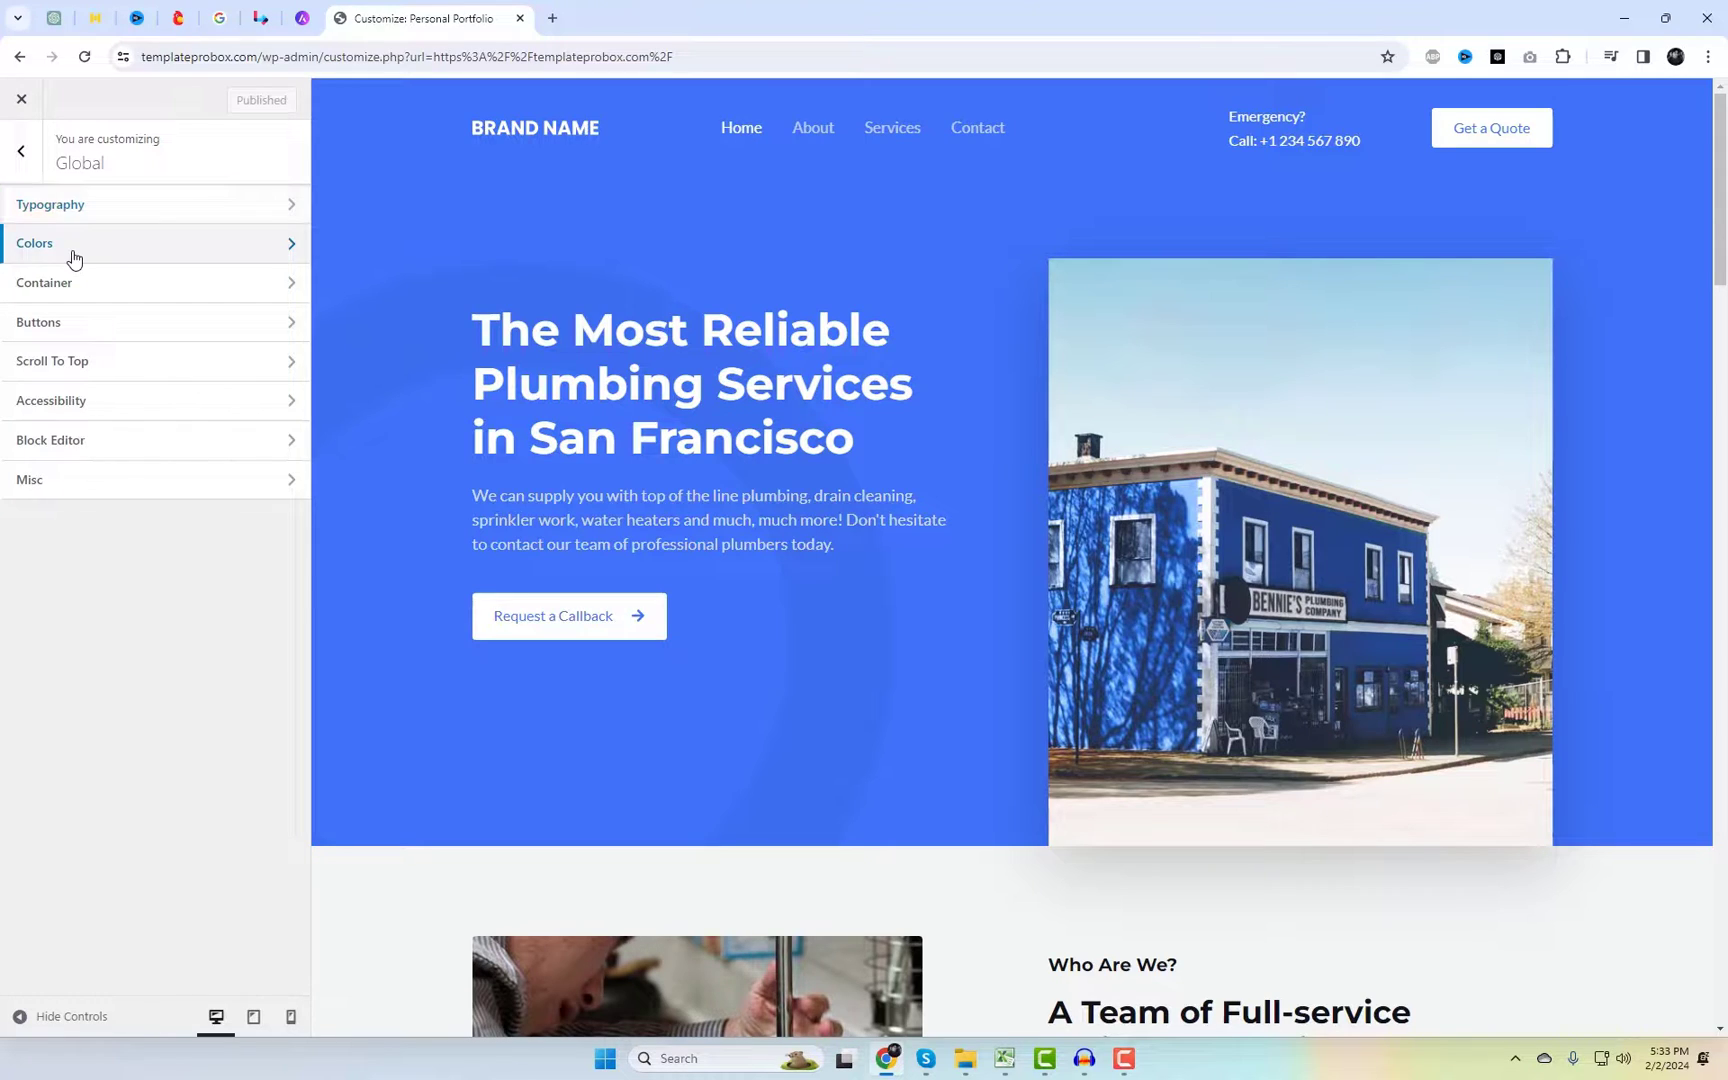
click(232, 289)
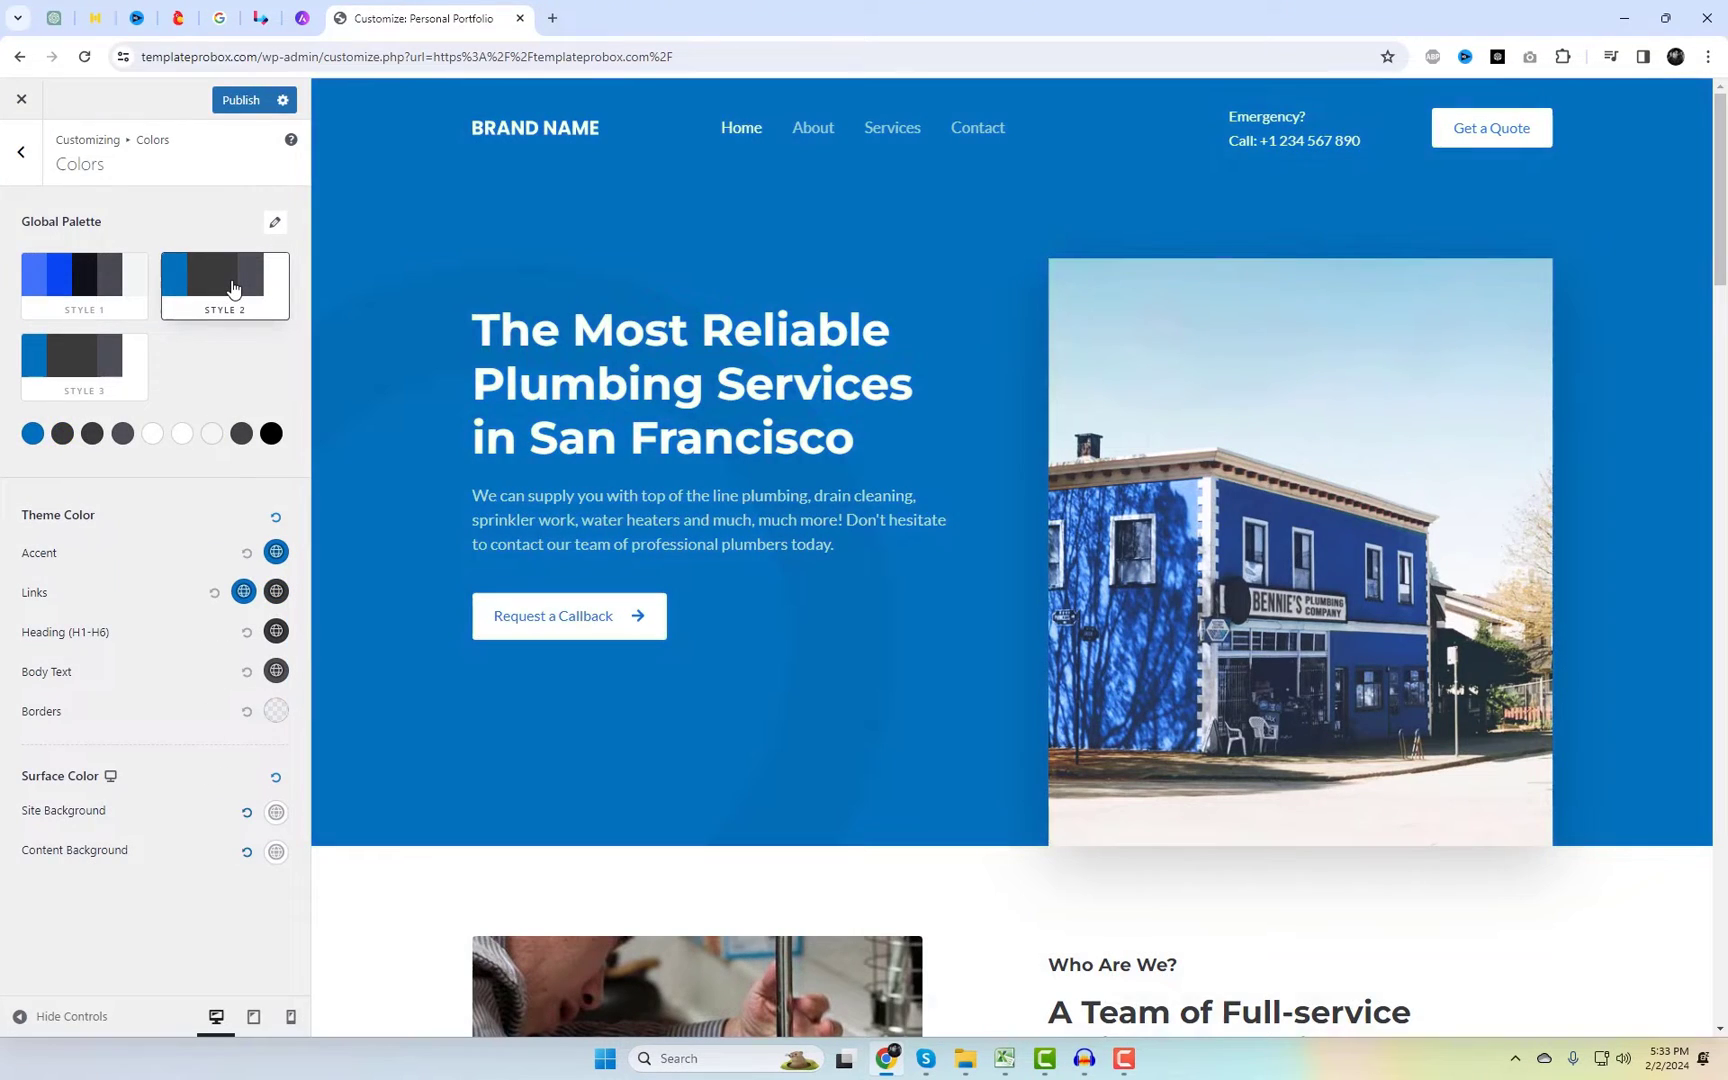
click(102, 378)
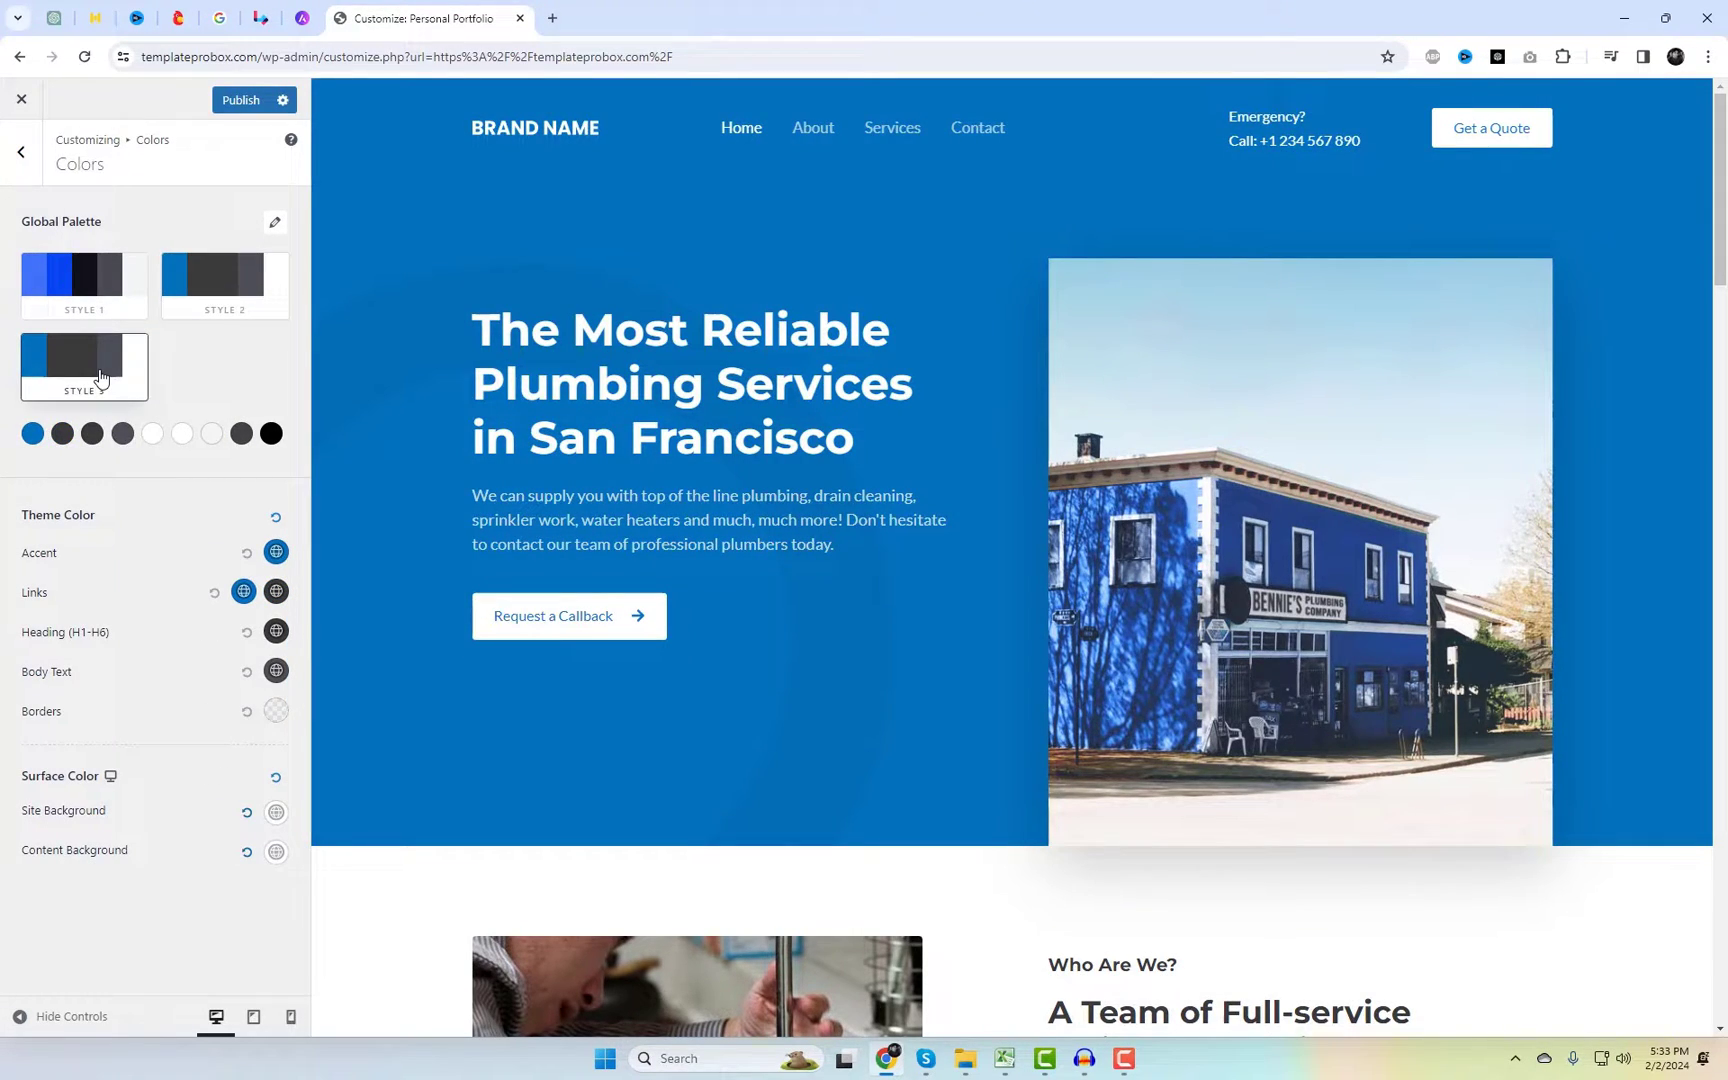
click(21, 152)
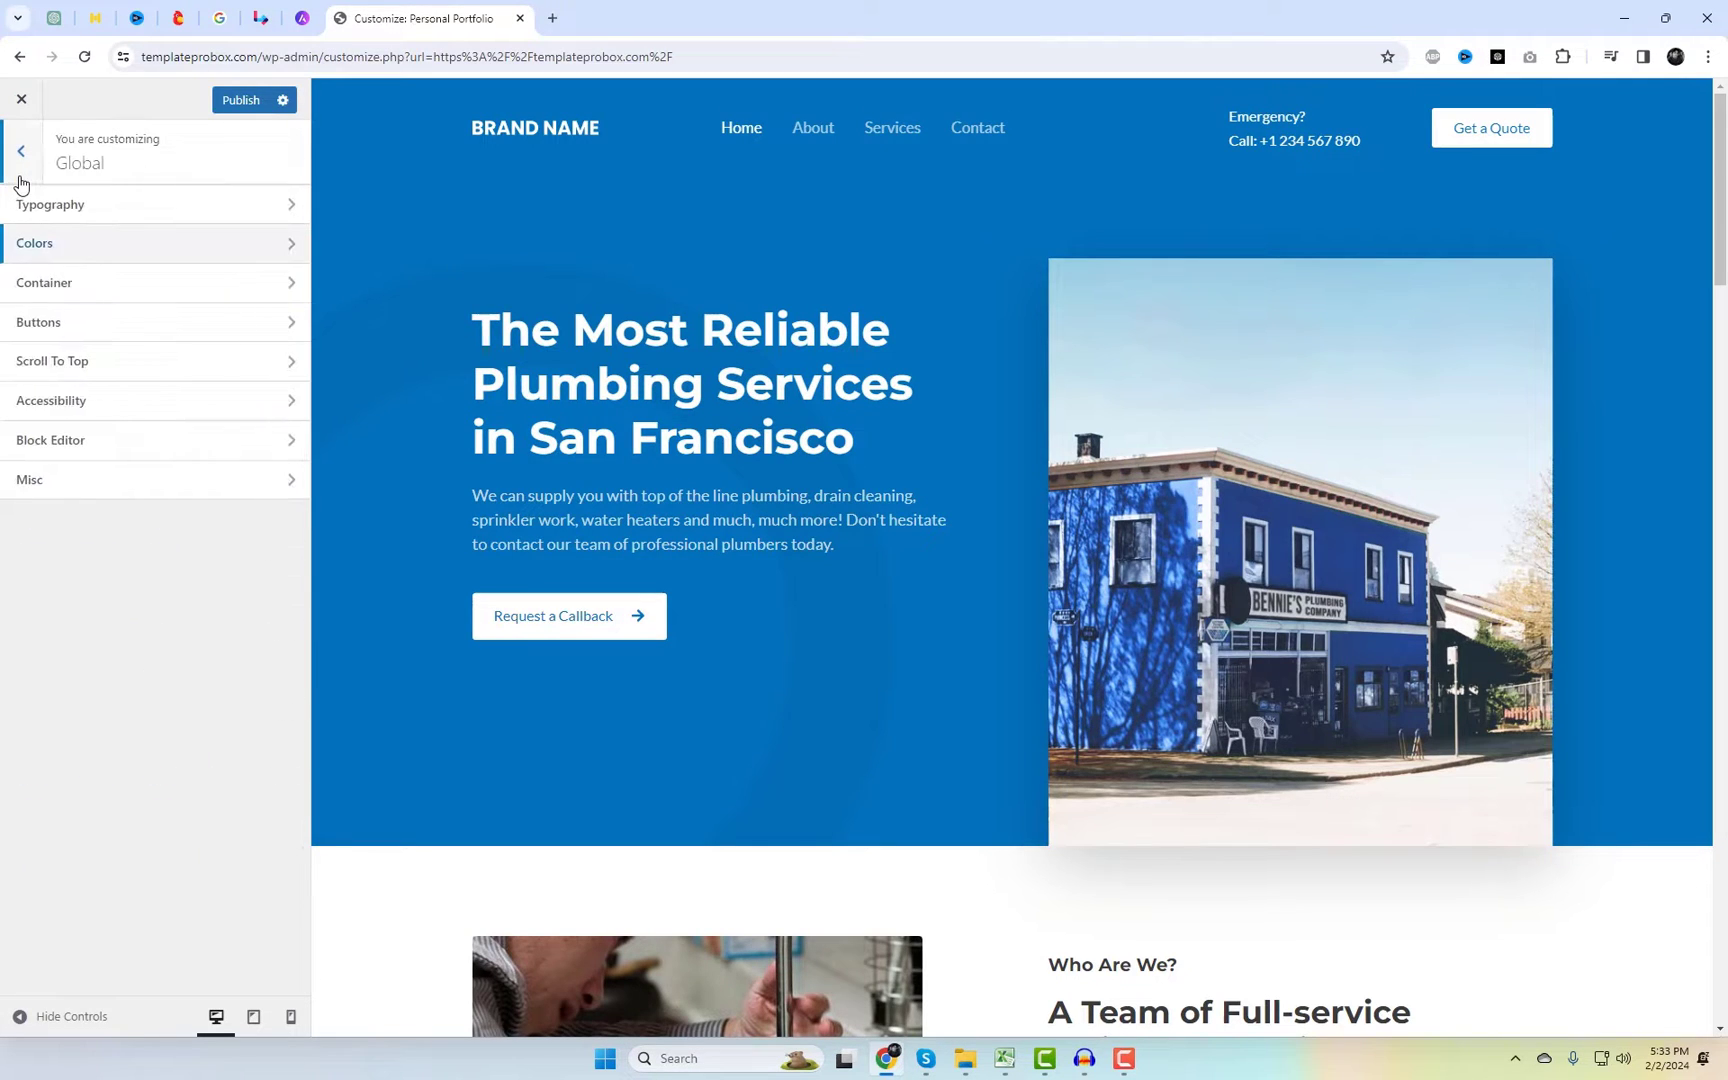
click(85, 287)
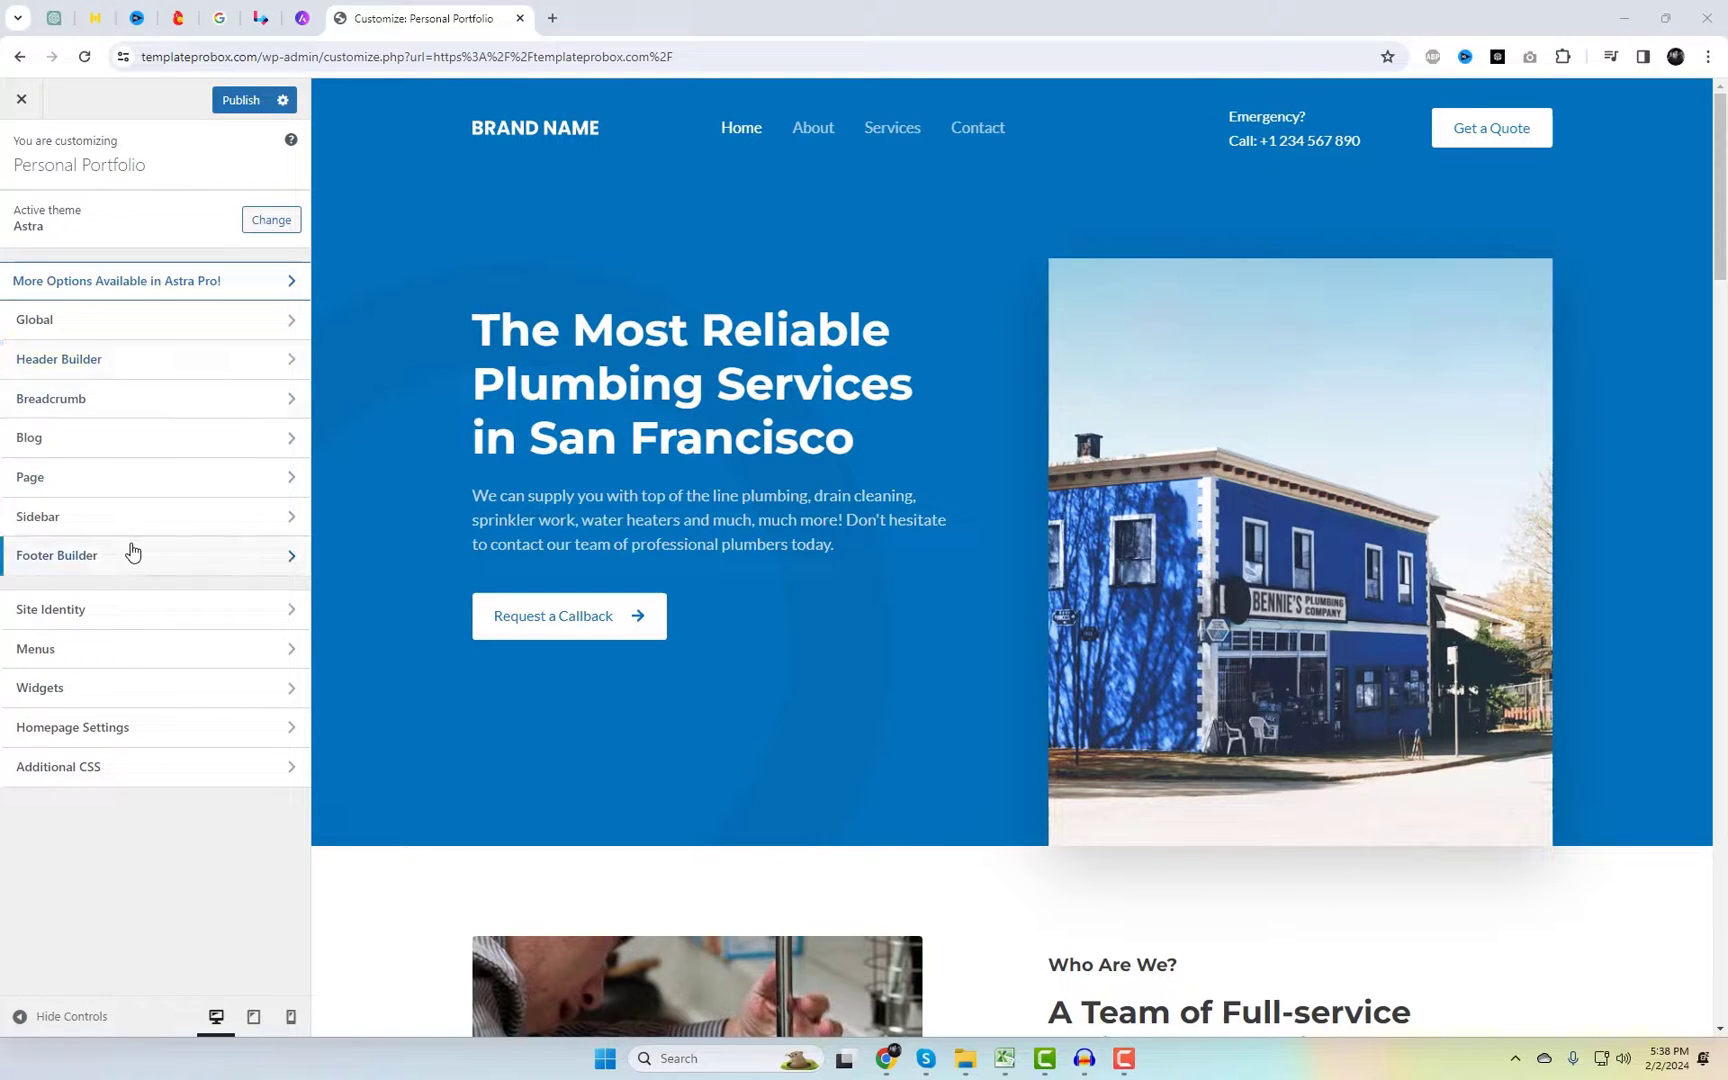
Step: In the Header Builder, move Primary Menu ahead of Site Title & Logo and try a Social element in the bottom row, removing it again
click(165, 372)
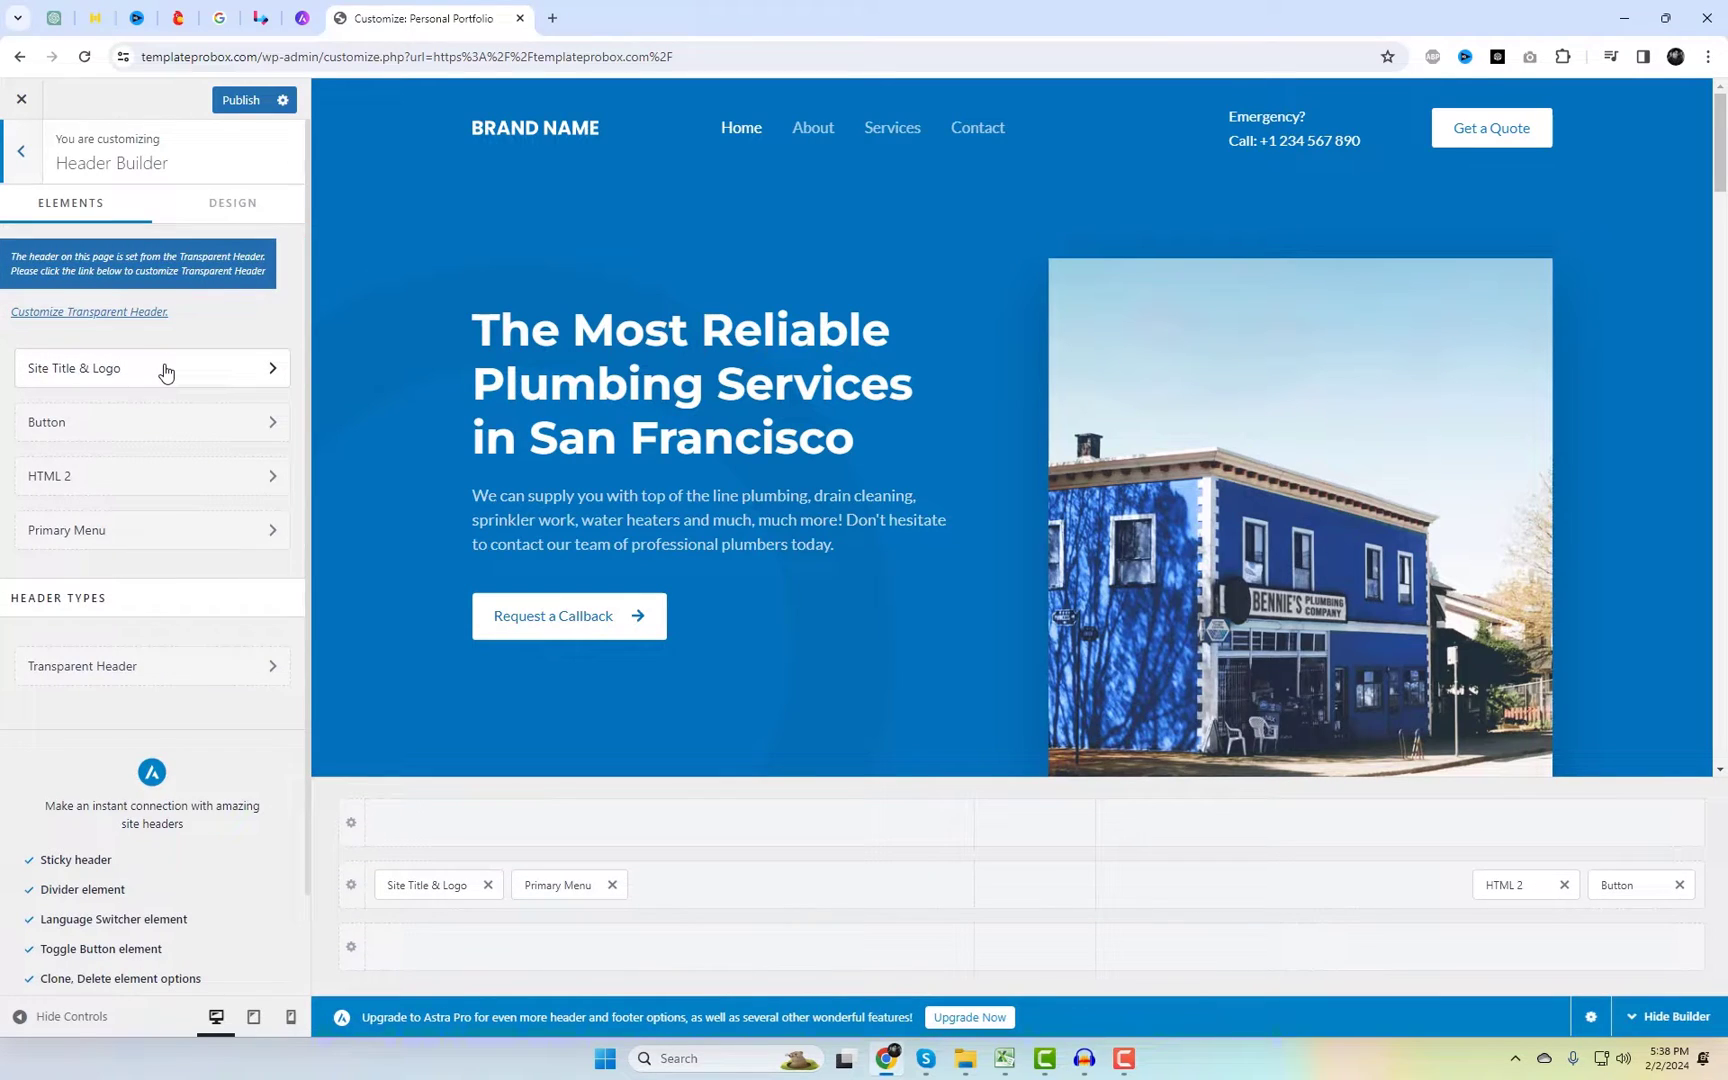
drag(576, 887, 442, 910)
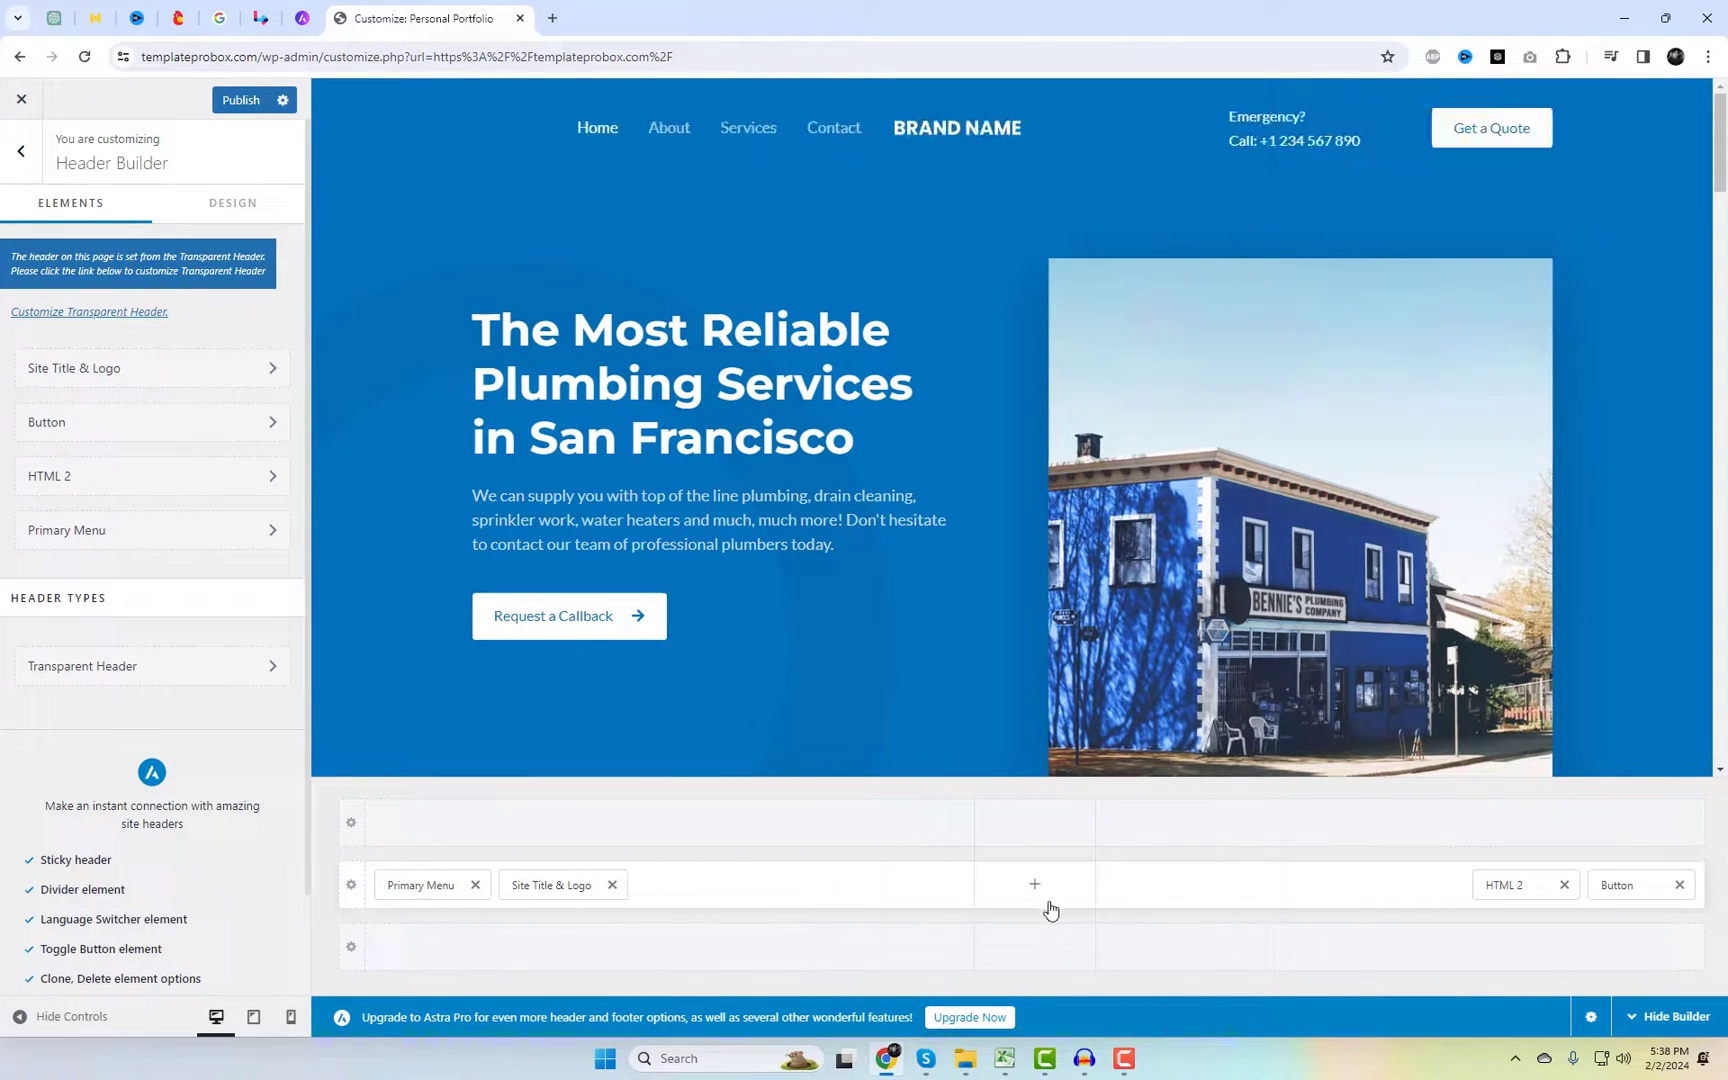
click(669, 950)
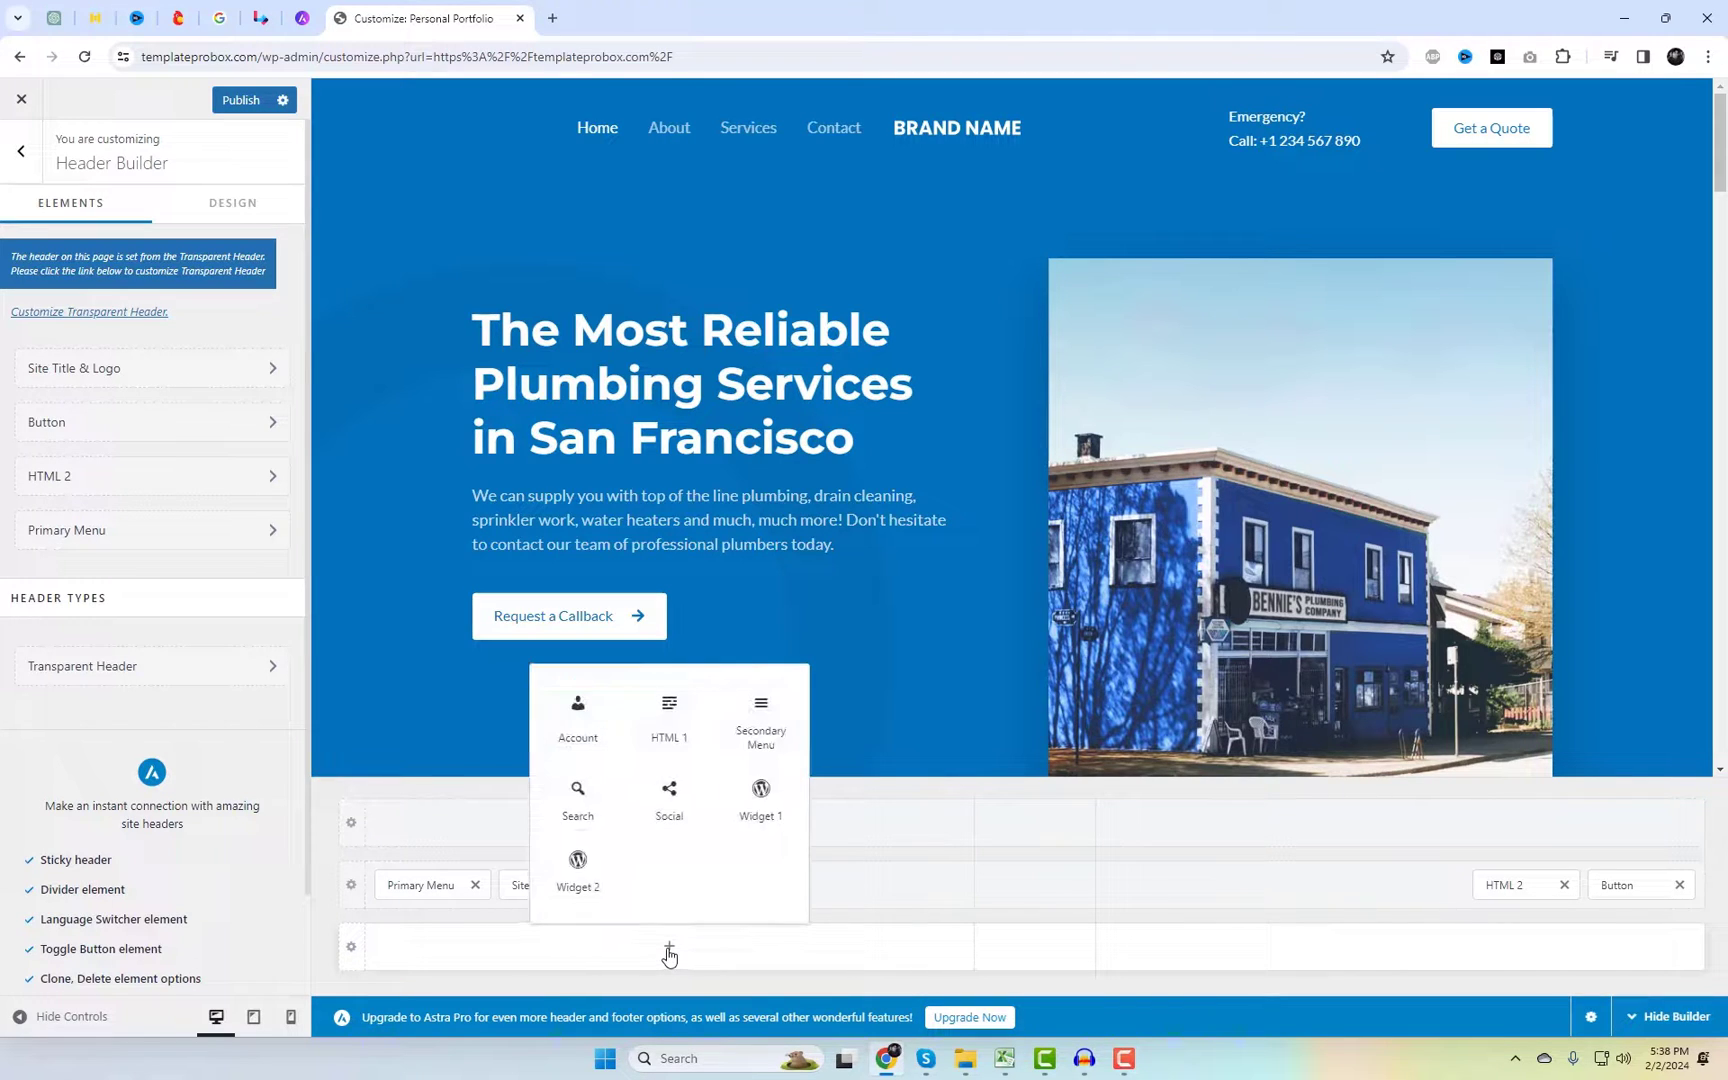
click(669, 800)
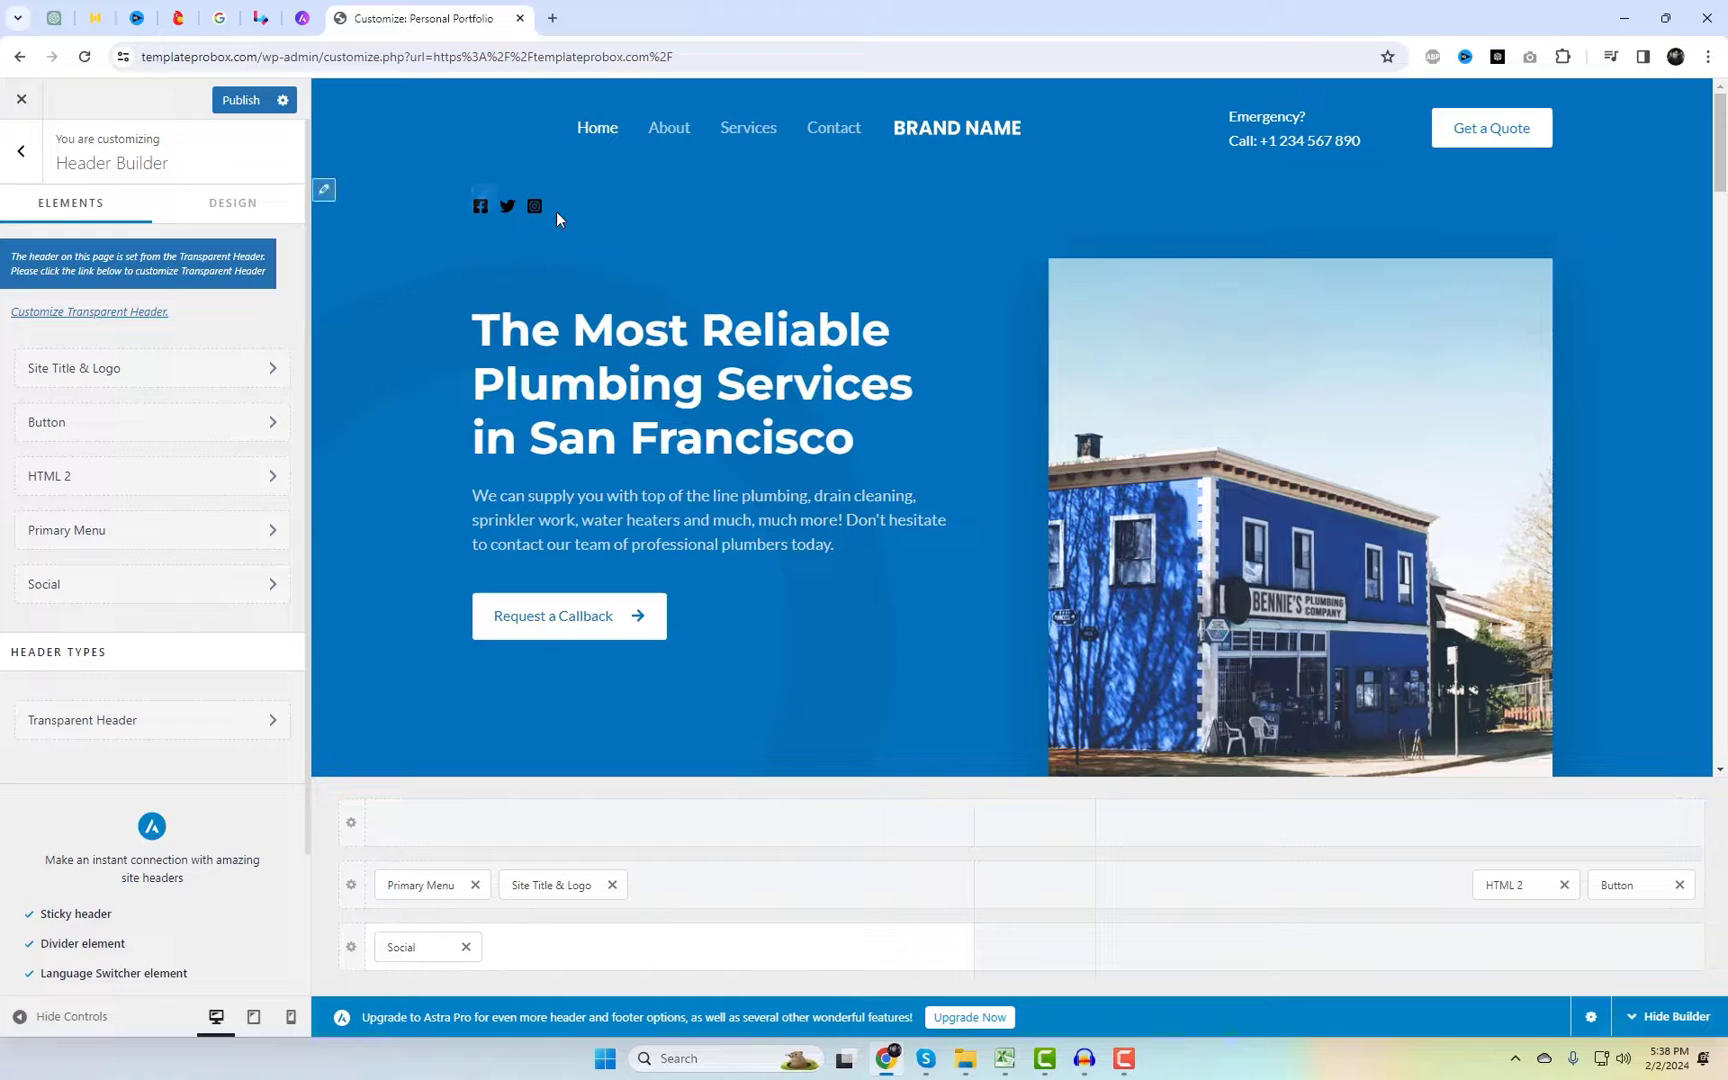
click(466, 947)
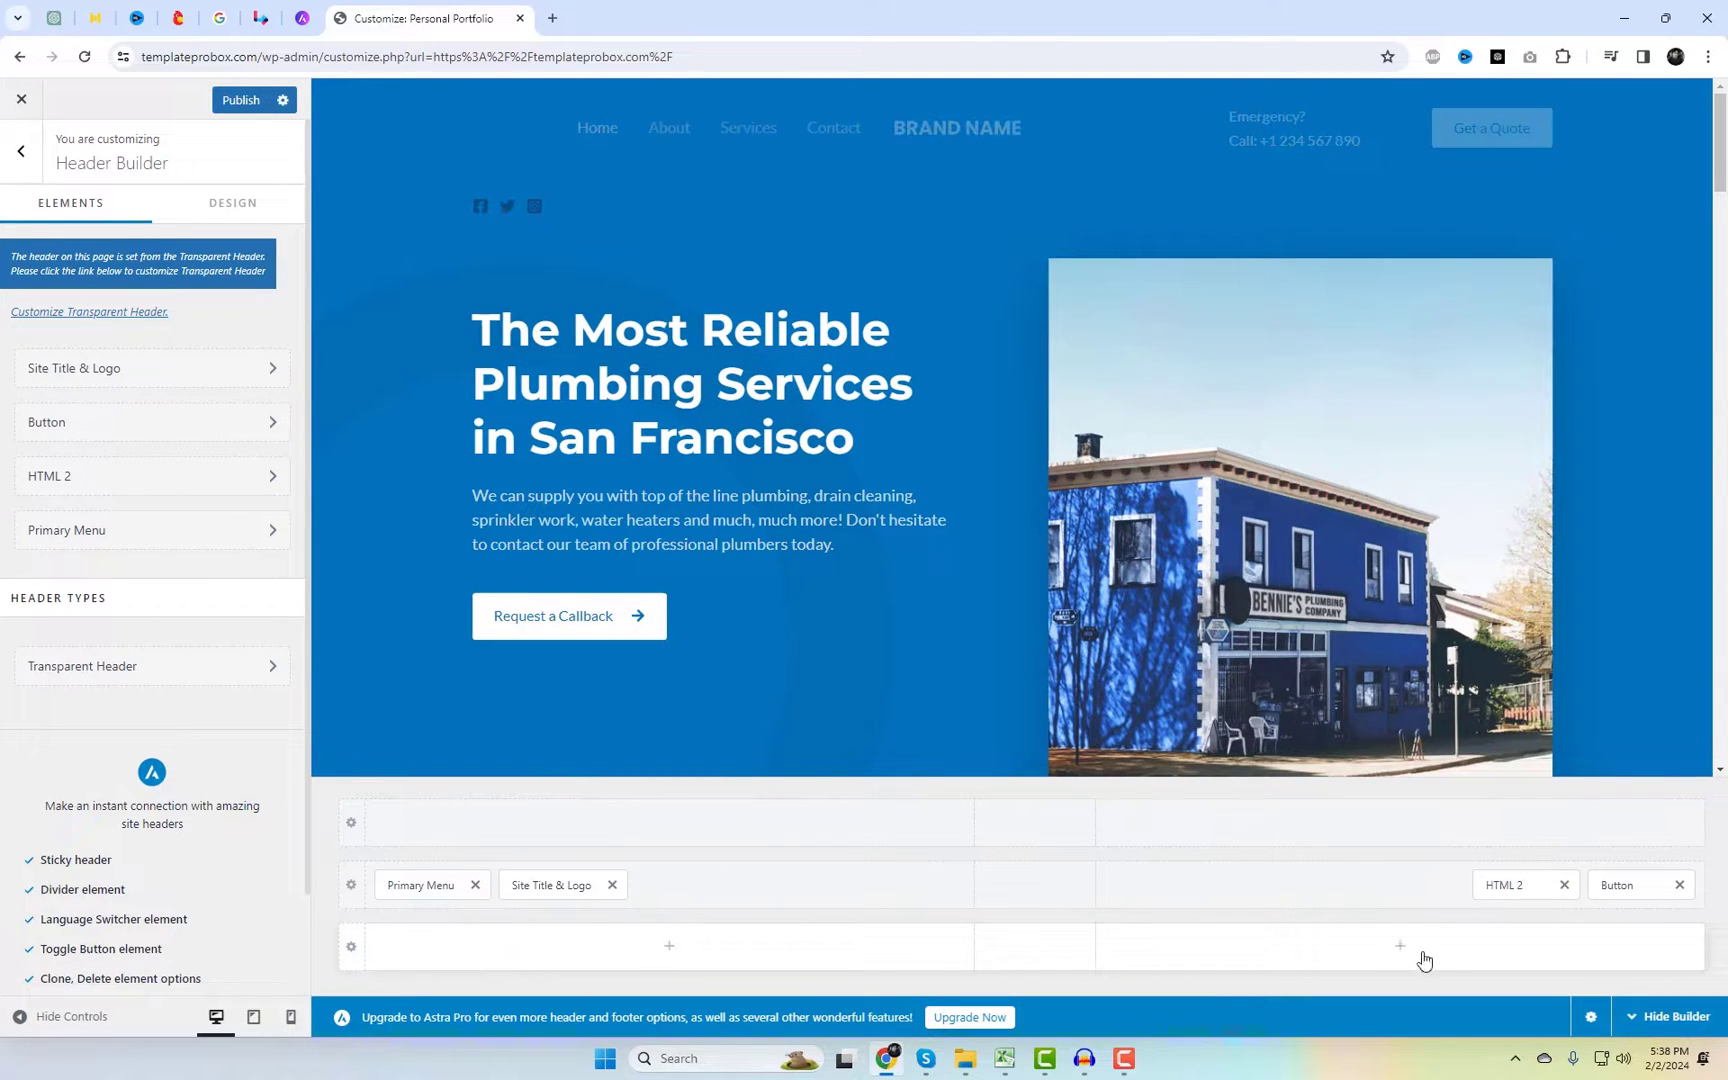
Step: Move Site Title & Logo back in front of Primary Menu in the header's middle row and publish the customizer changes
drag(1518, 890, 1145, 897)
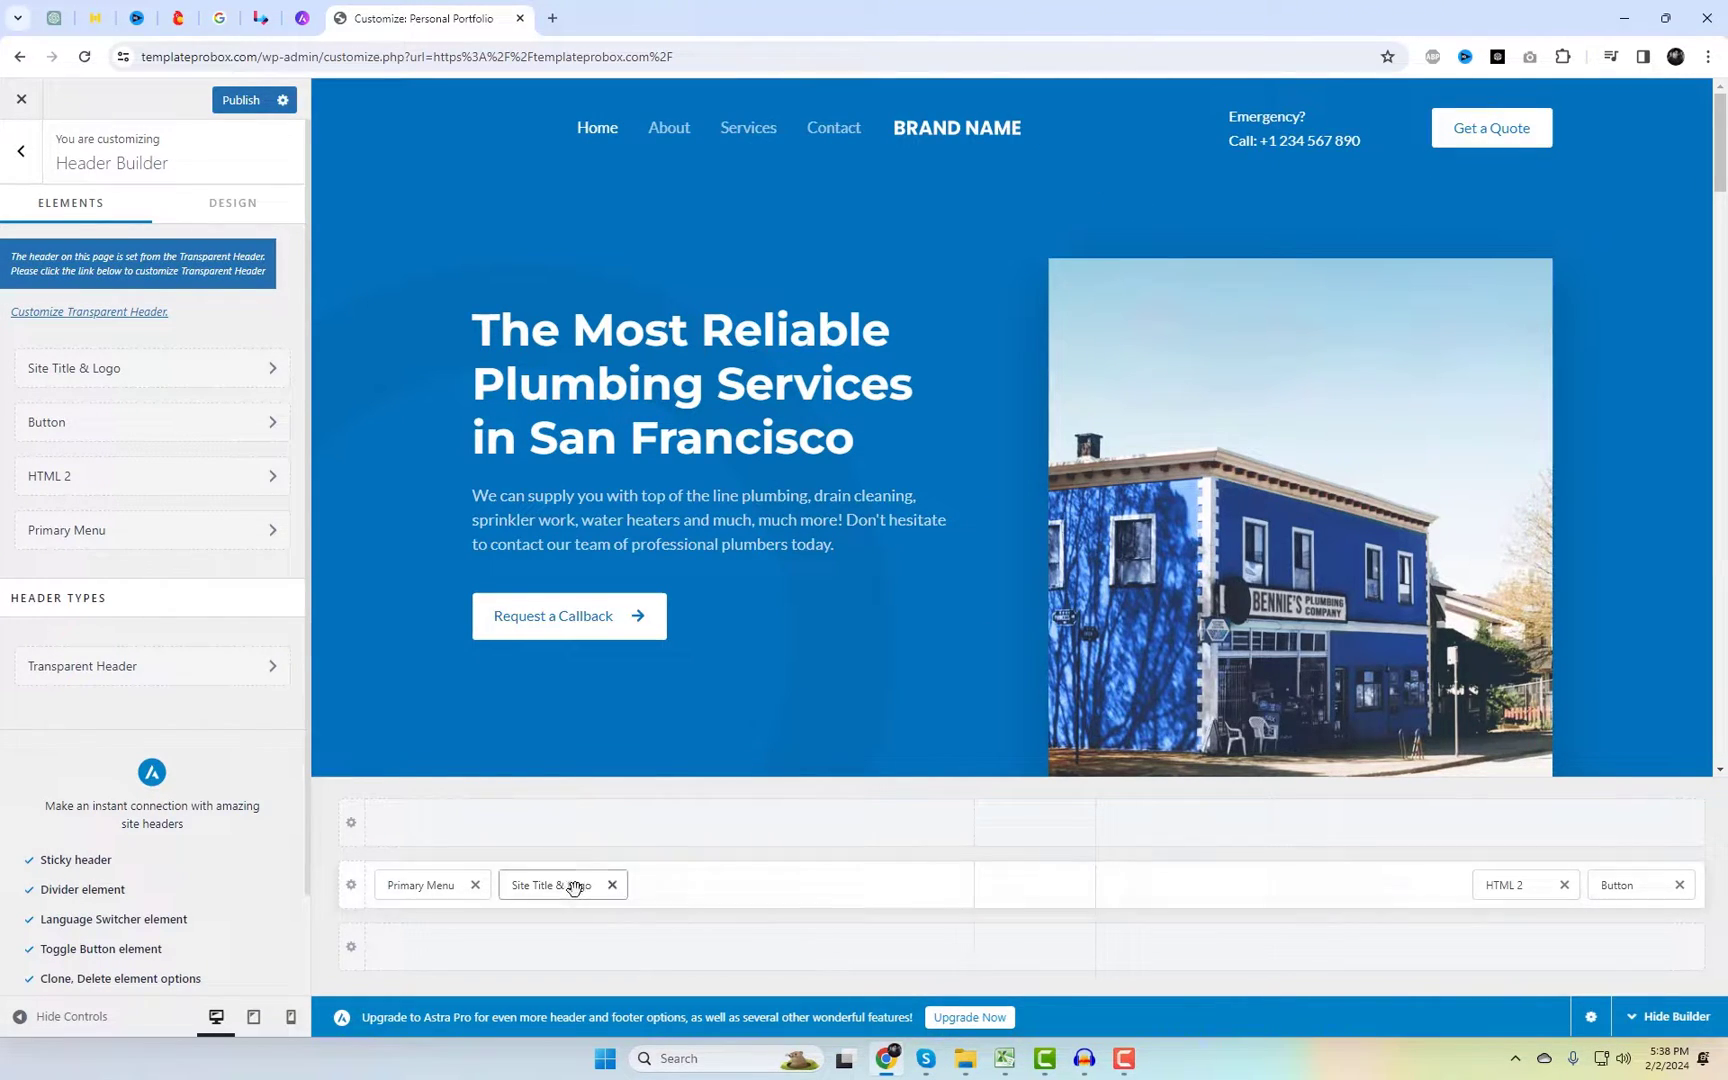
drag(571, 887, 438, 912)
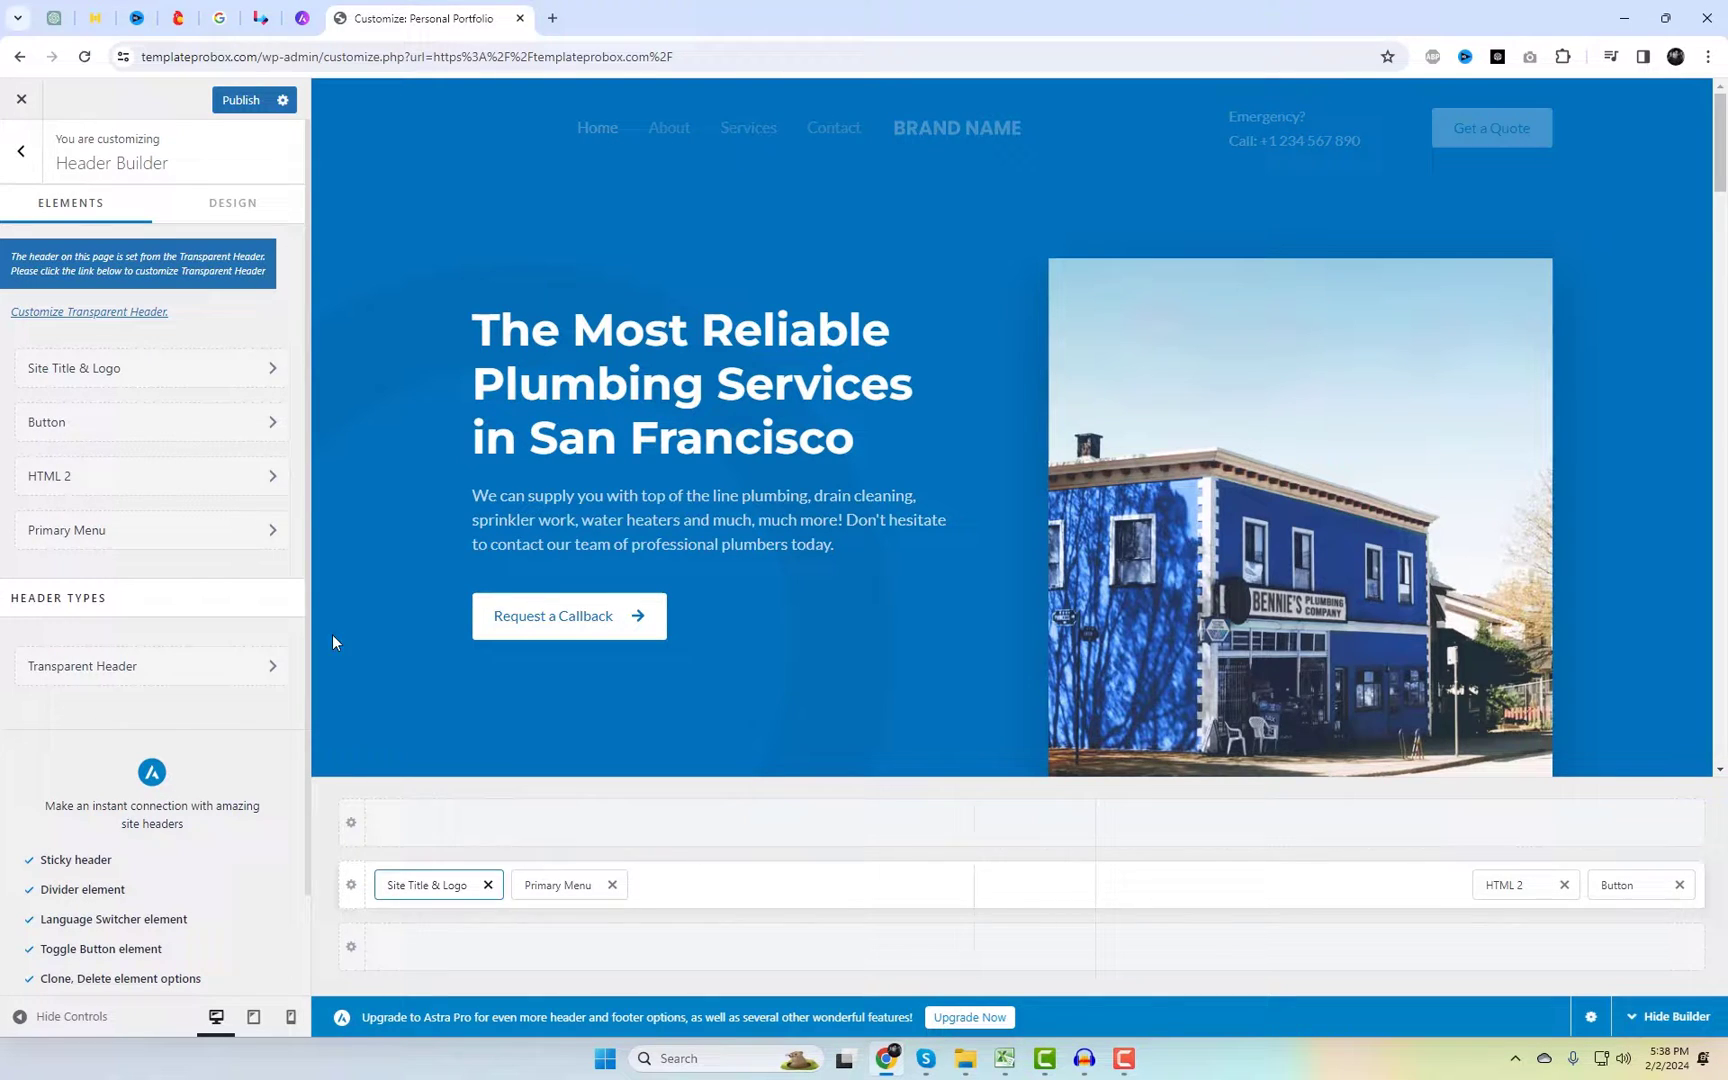
click(237, 103)
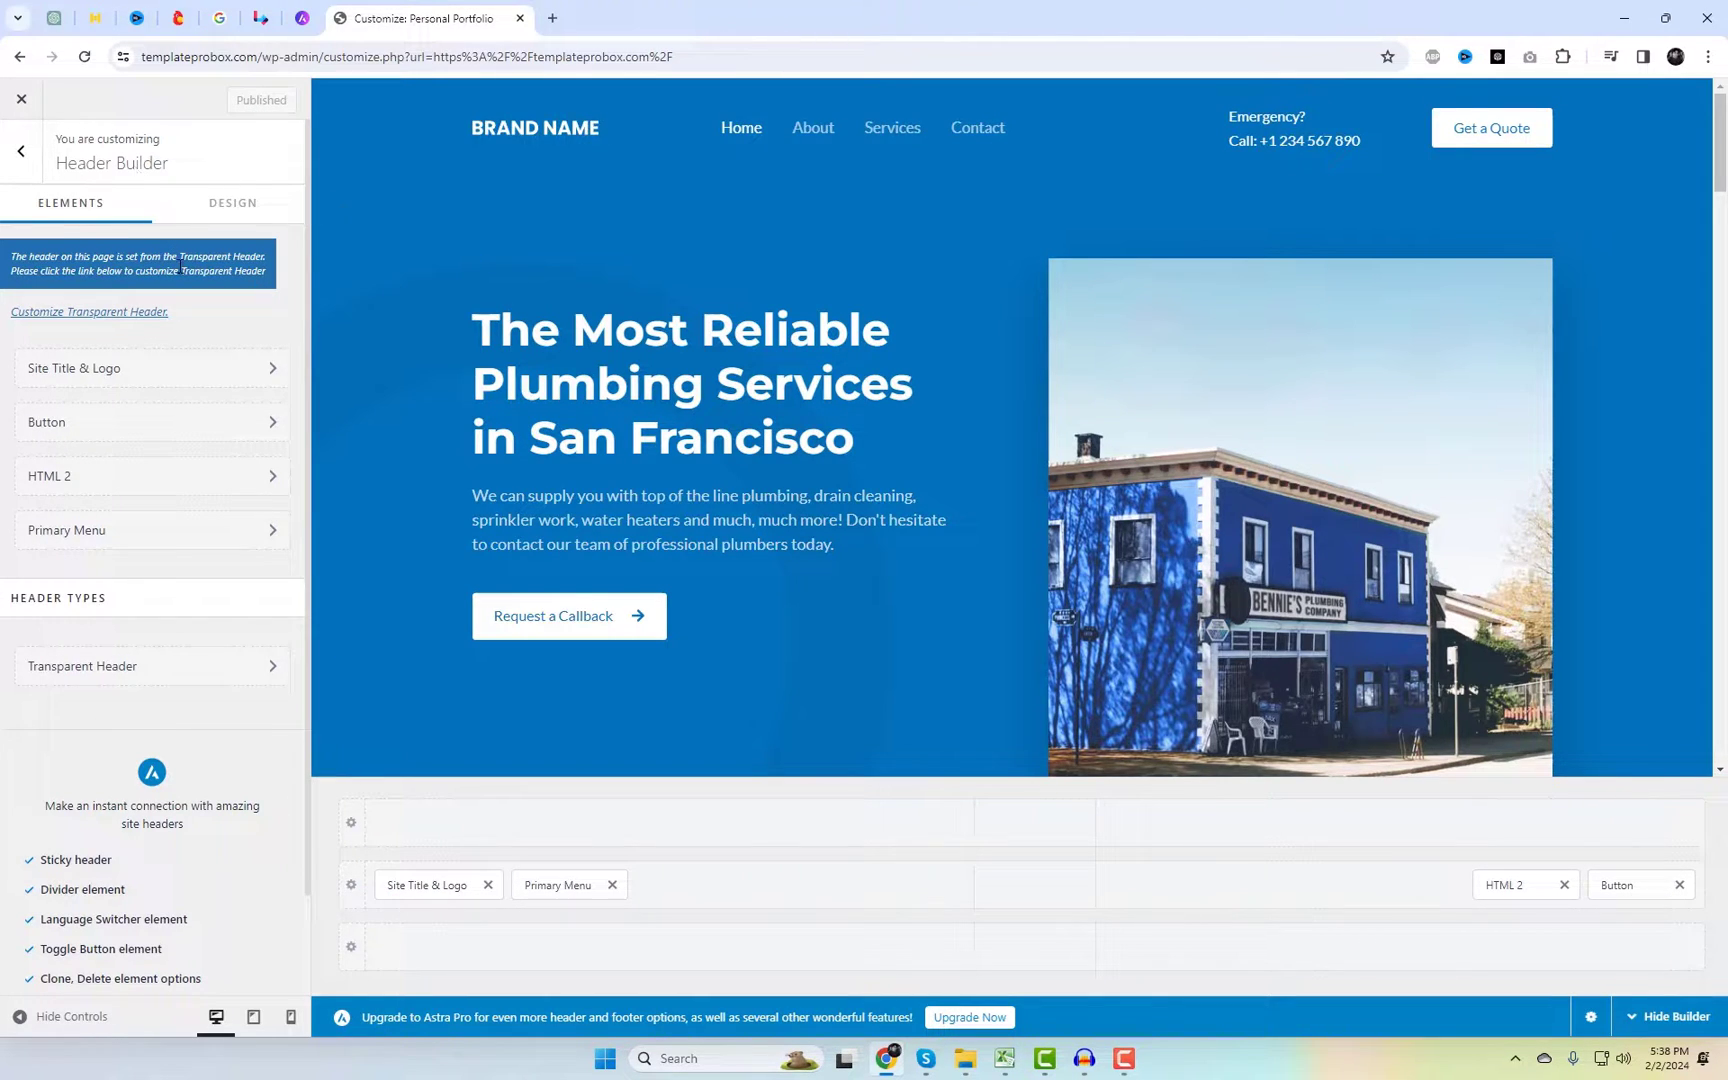
click(21, 152)
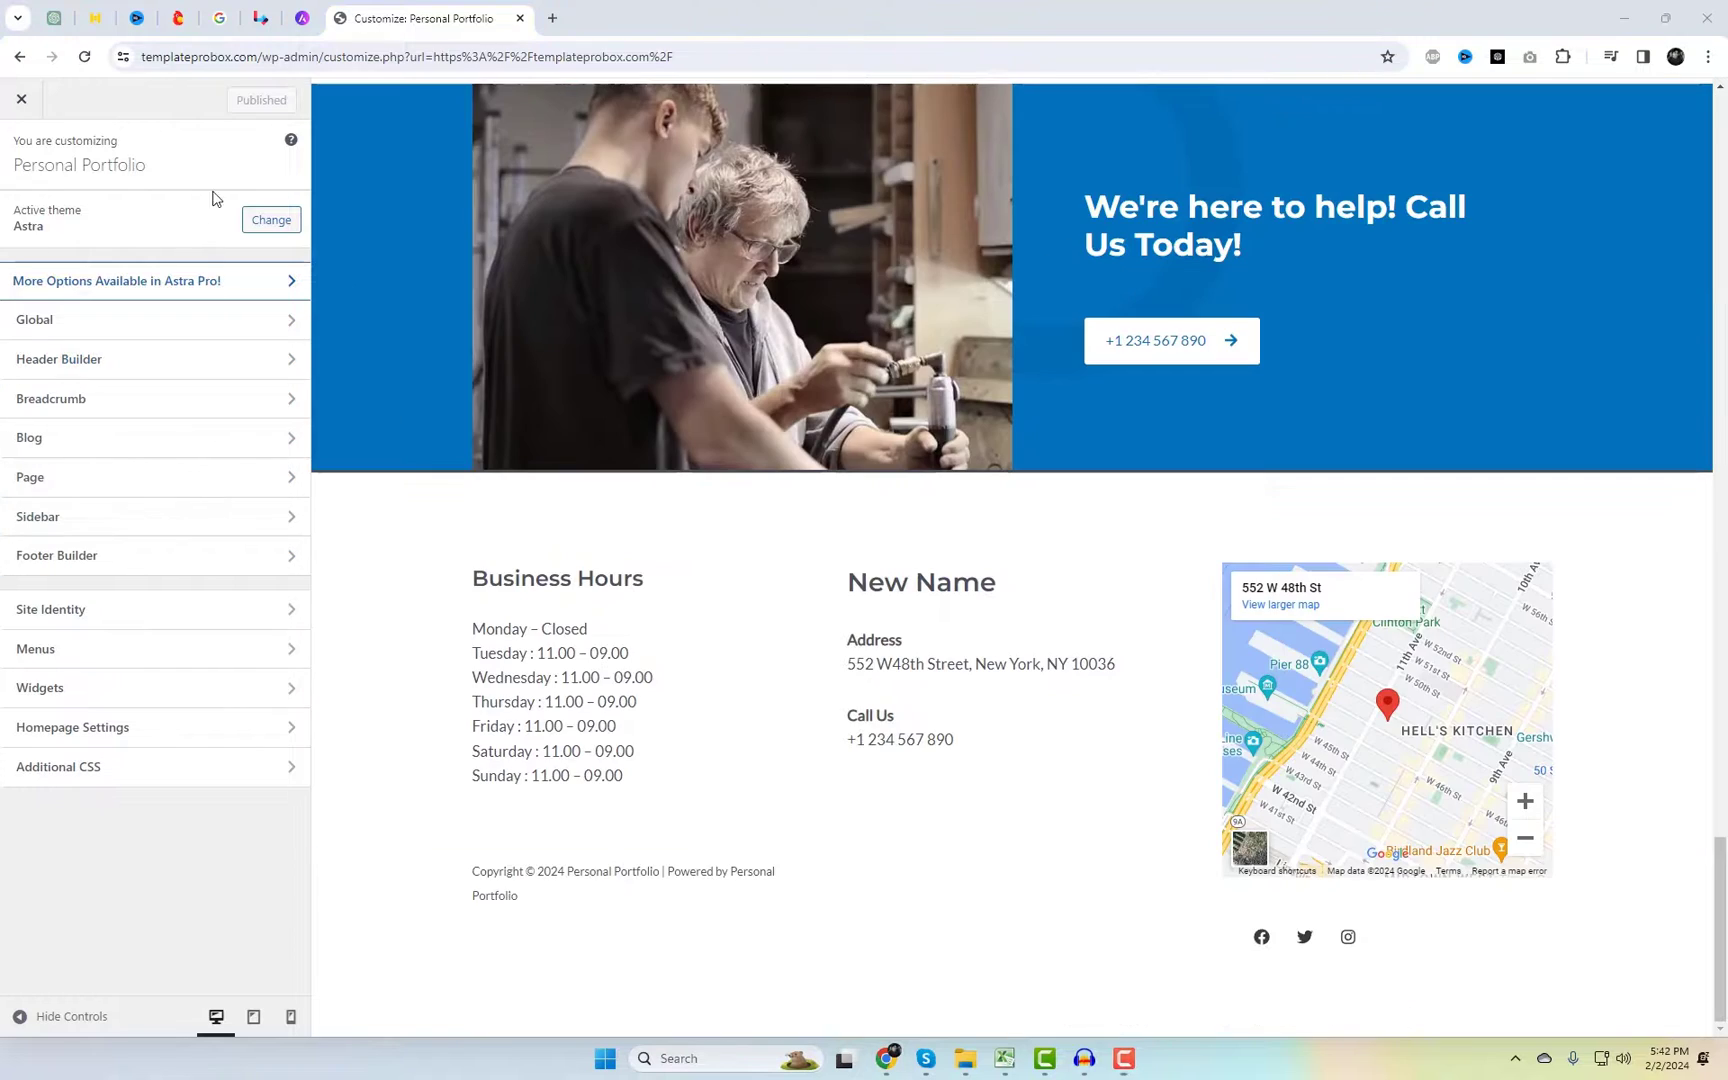
Step: In the Footer Builder, give the Primary Footer the three-column layout with a wider third column
click(178, 556)
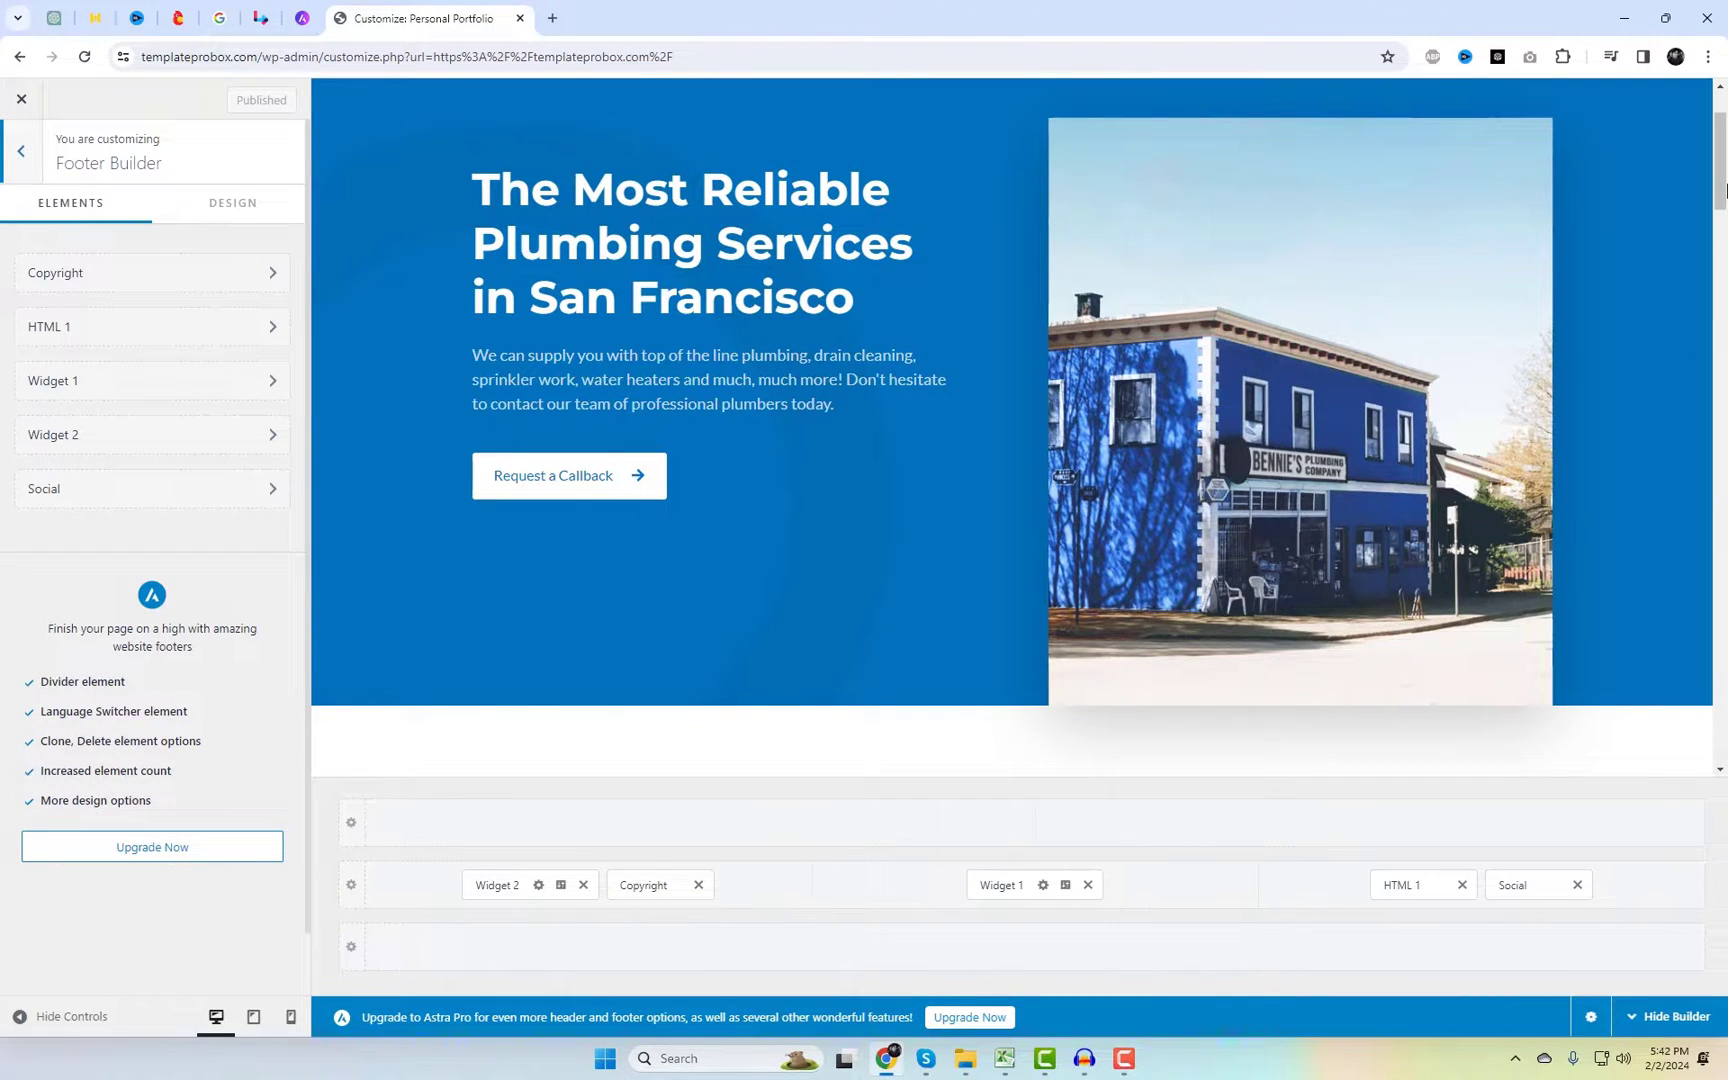
drag(1724, 190, 1724, 788)
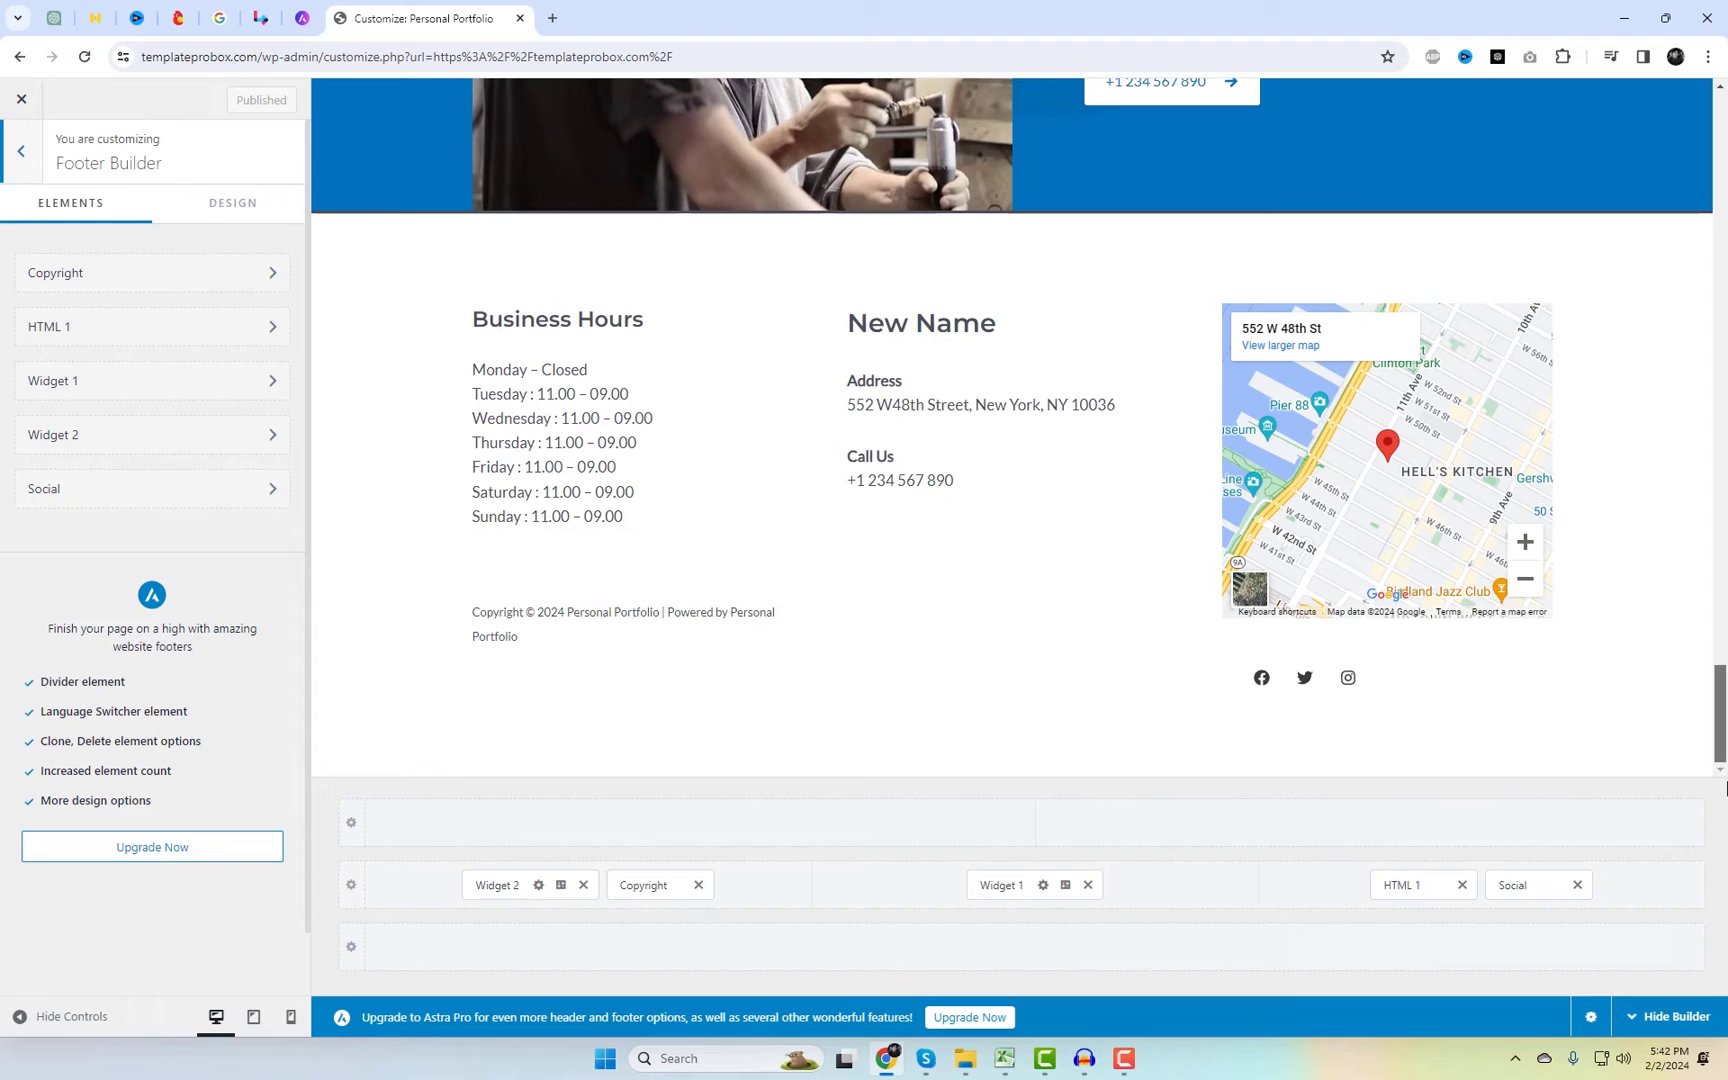
click(350, 887)
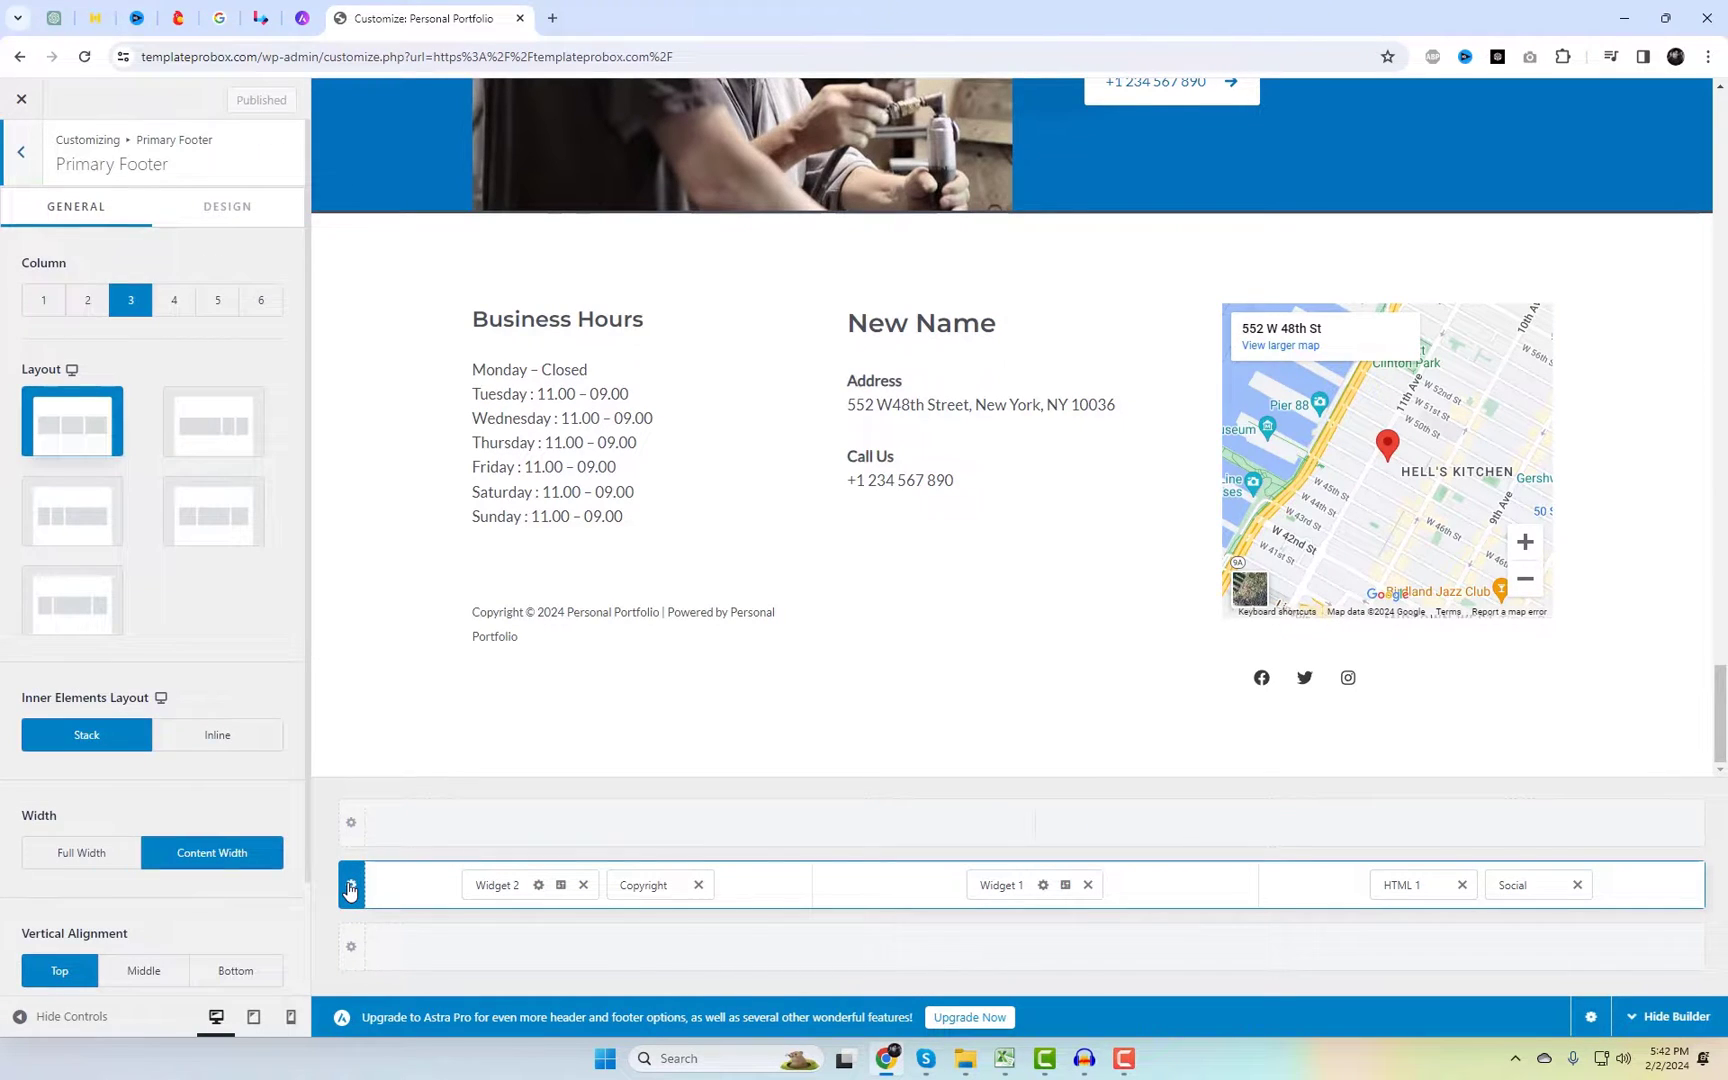
click(223, 535)
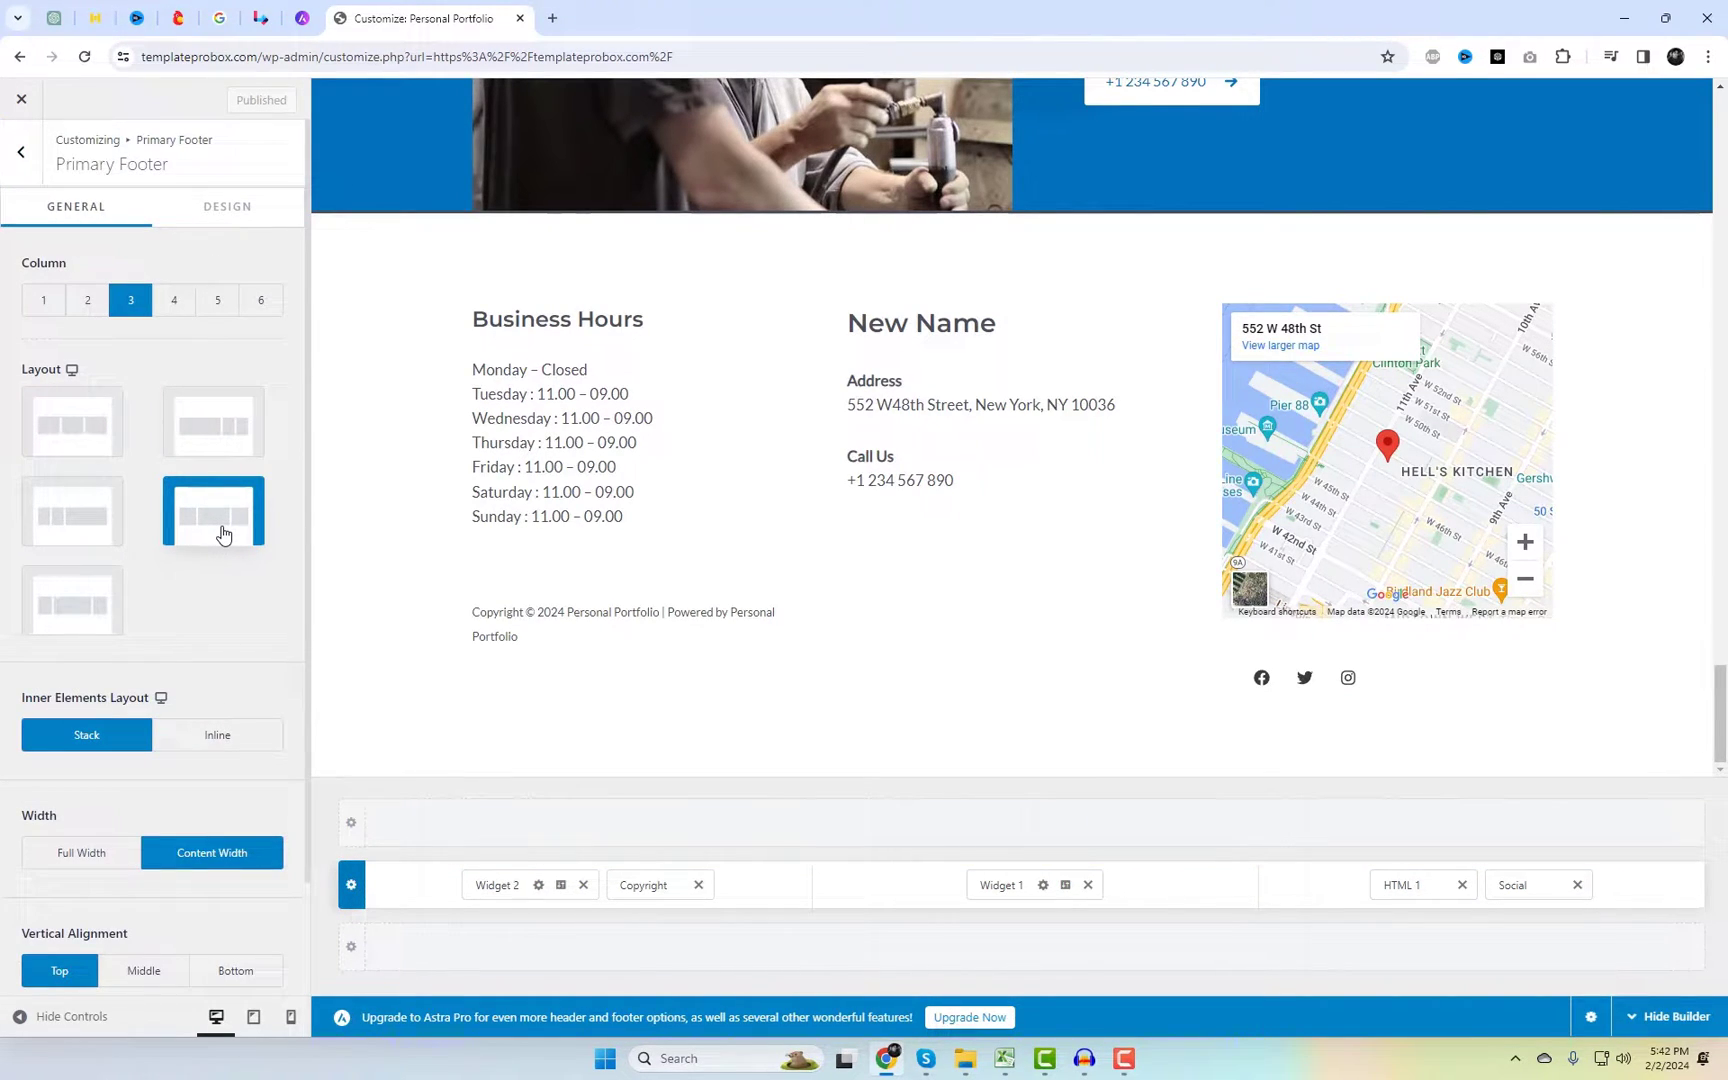
click(73, 530)
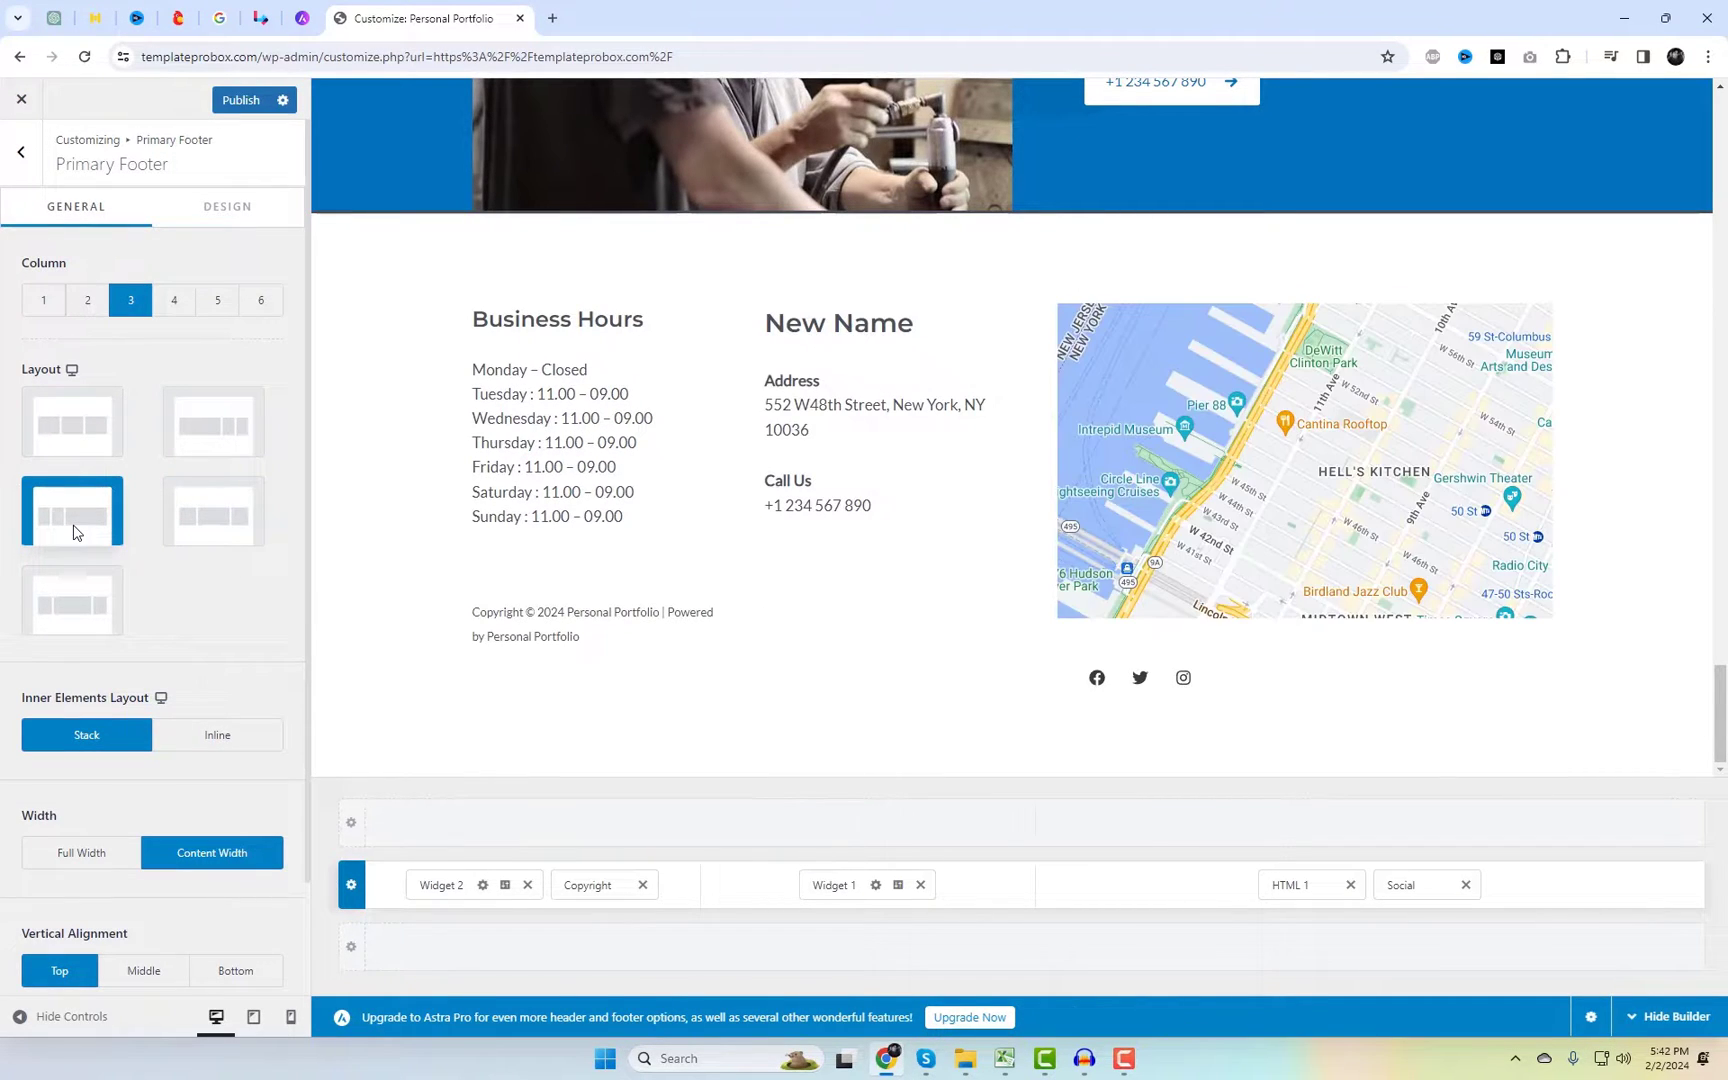
Step: Move the Social element beside Widget 2 in the footer's first column and Copyright after HTML 1 in its third column
drag(1398, 886, 578, 918)
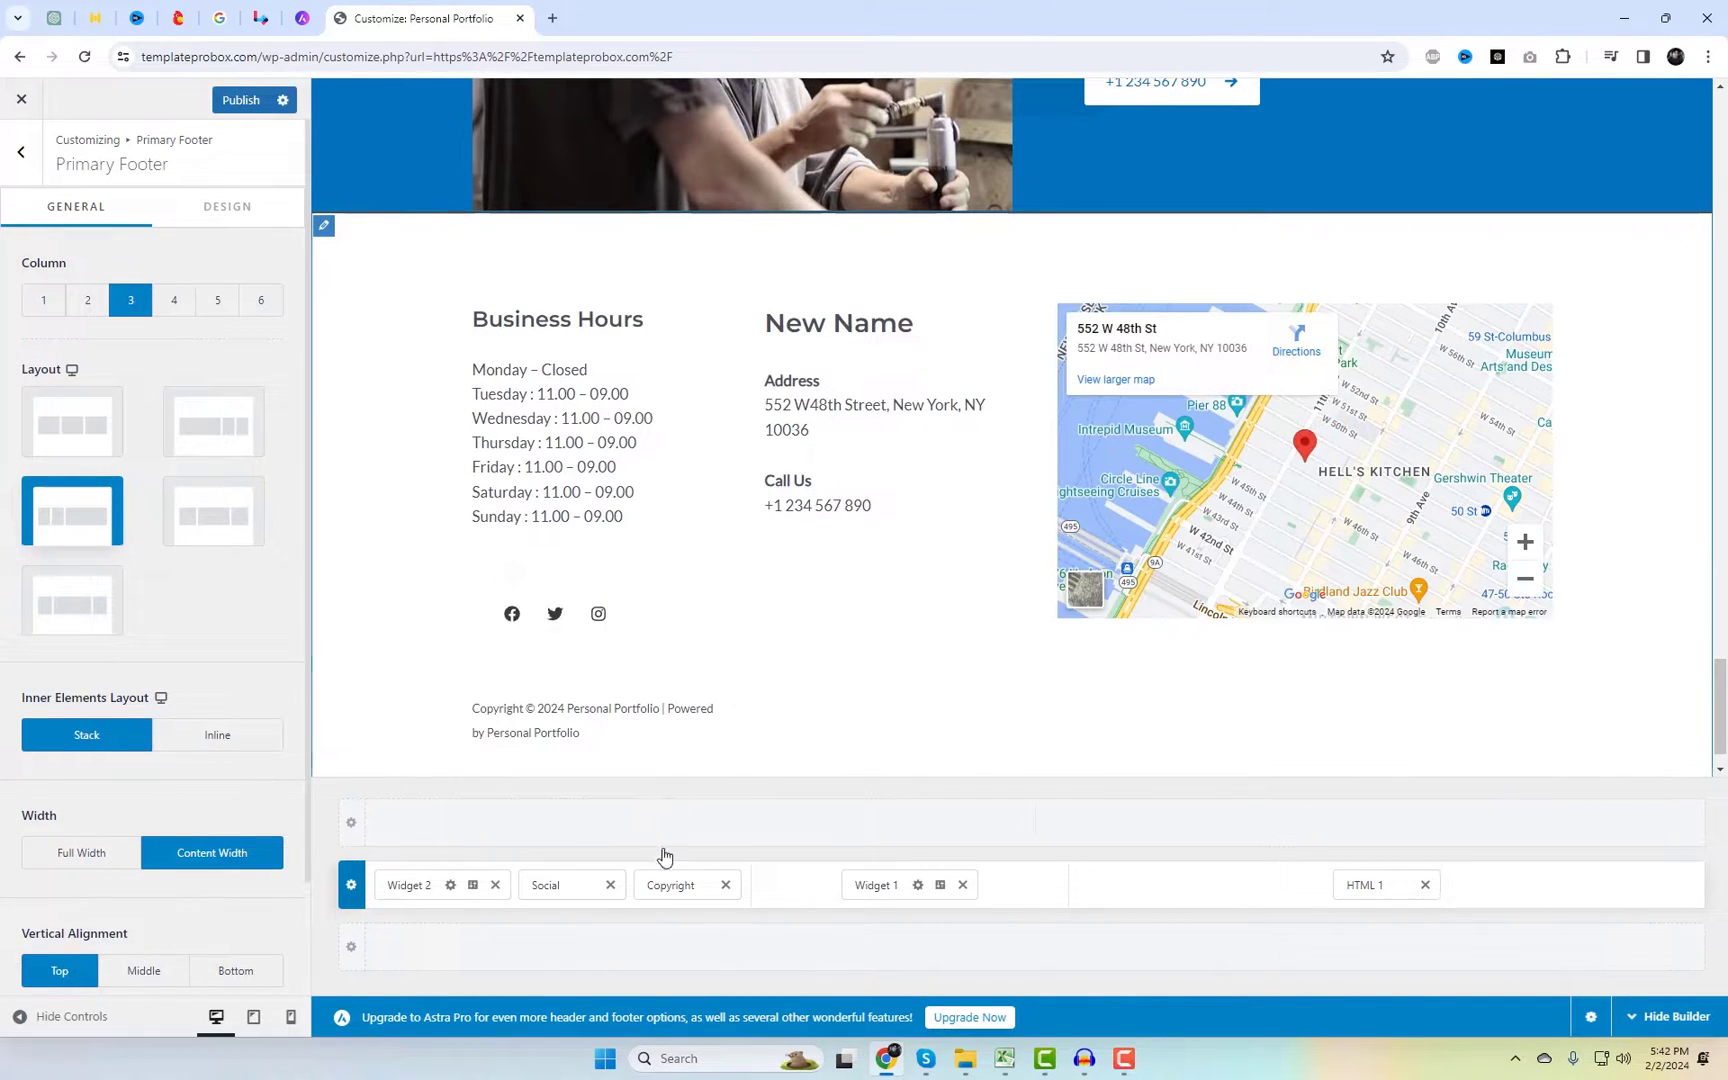
drag(663, 885, 1085, 903)
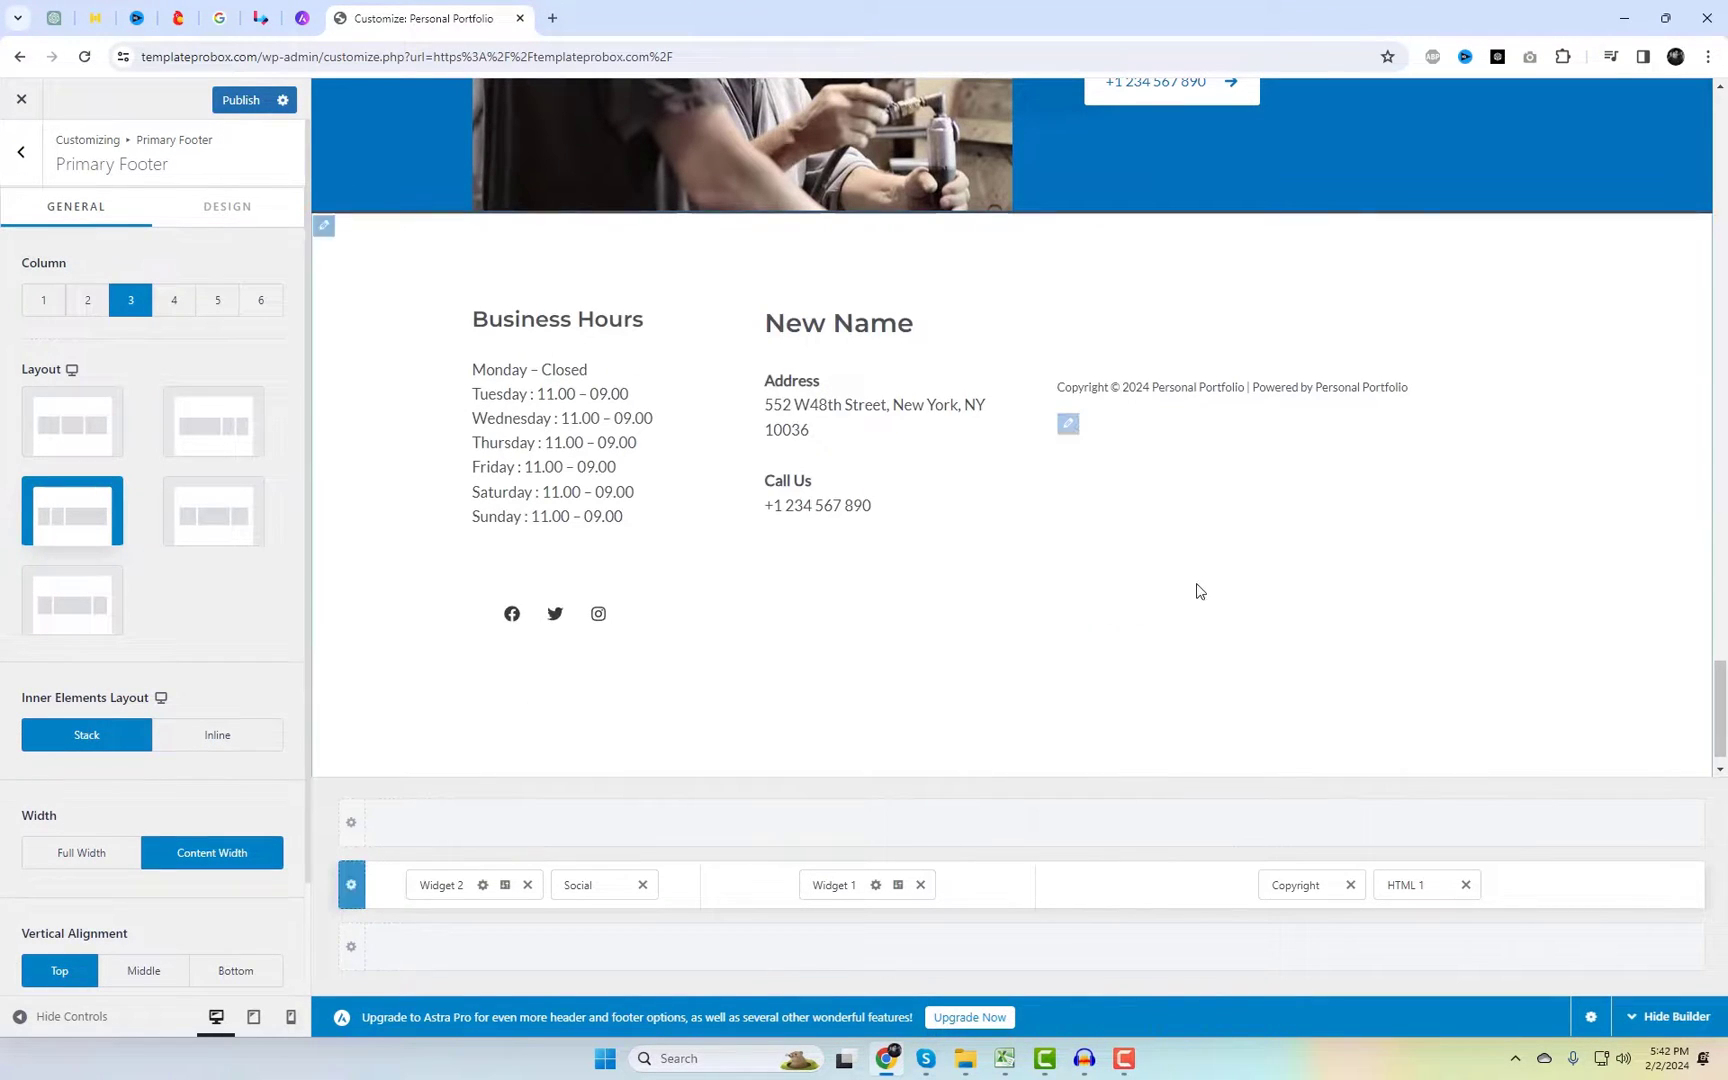
drag(1306, 877, 1456, 889)
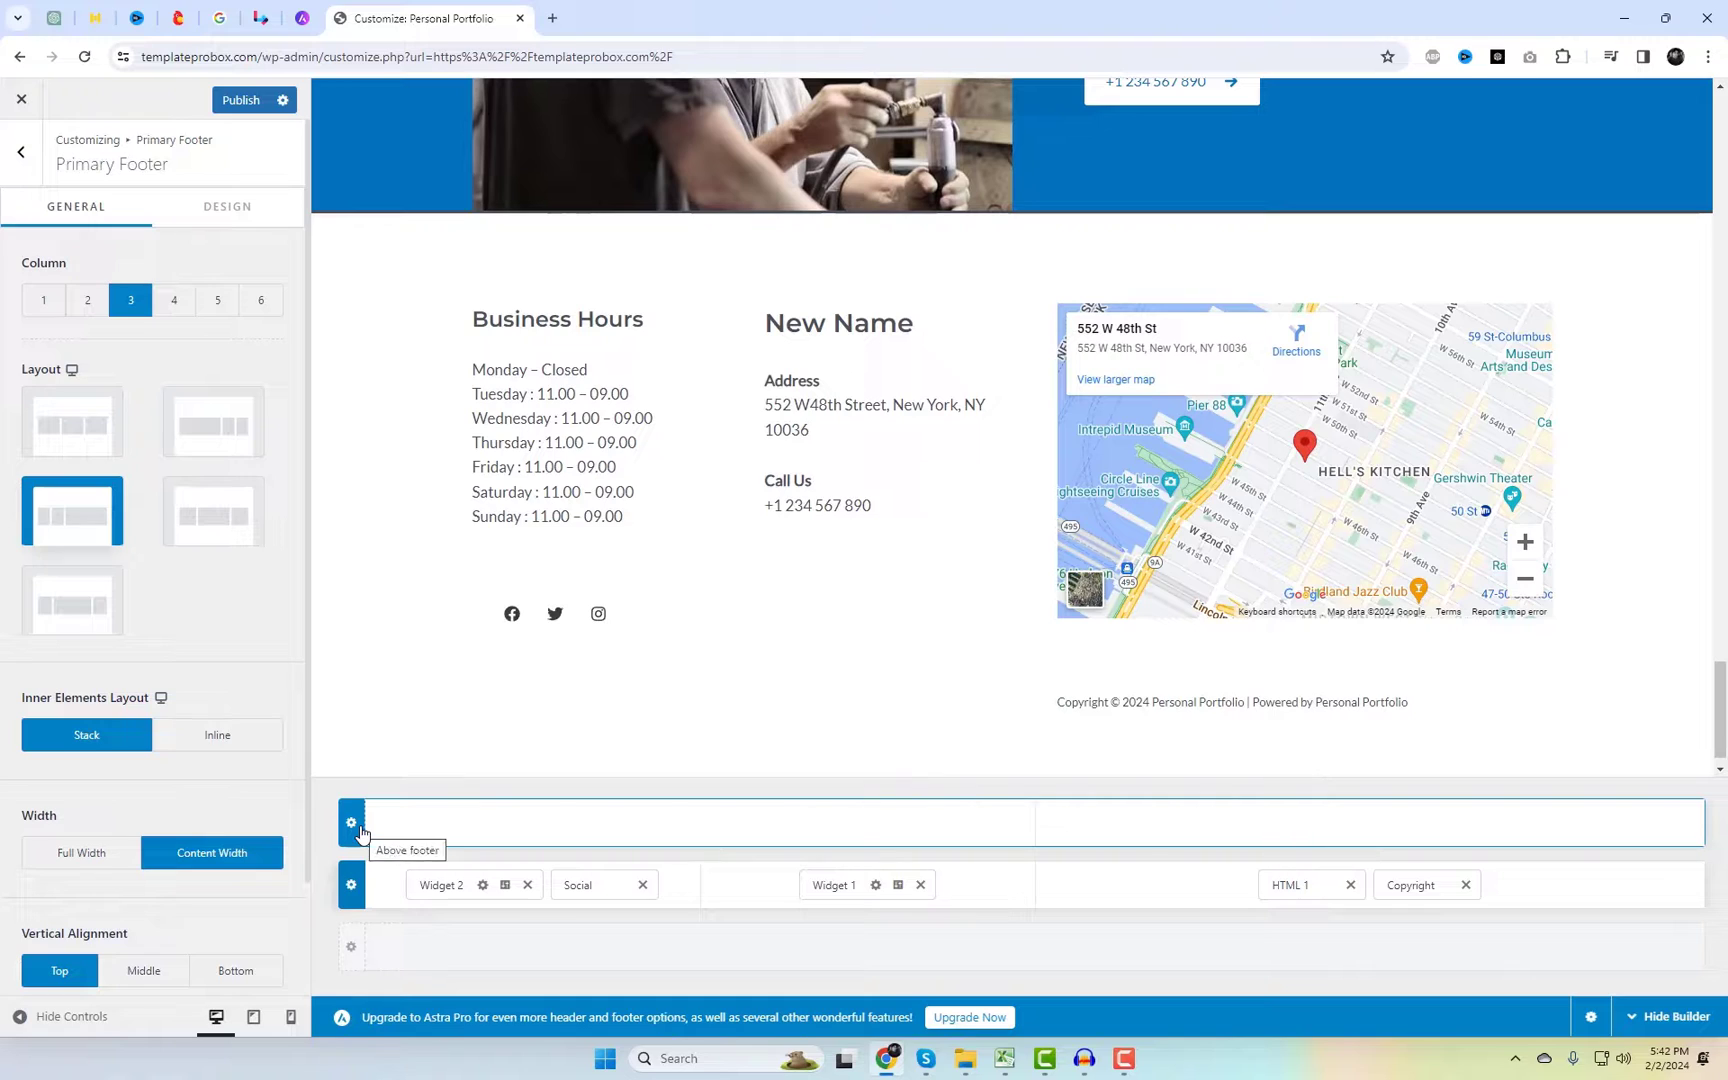
Step: Set the Primary Footer's top border size to 9 px and its border color to the blue palette color 0274BE
click(213, 207)
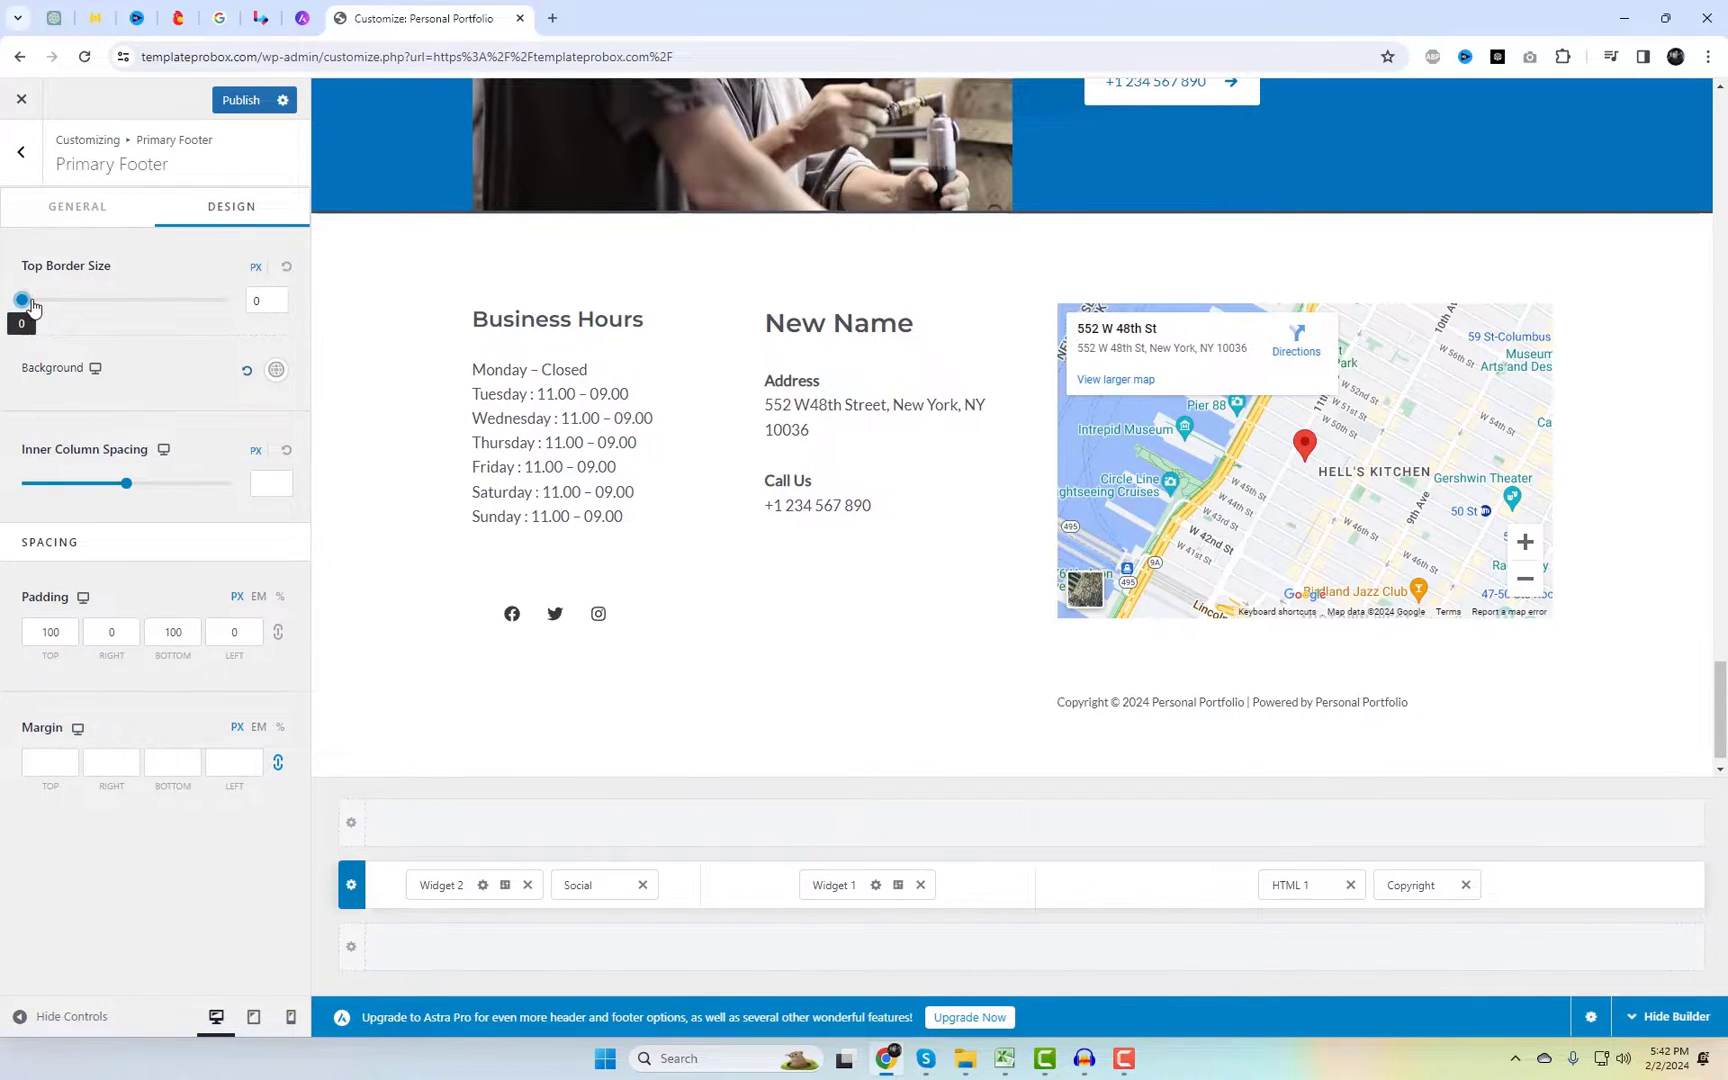
mouse_move(31, 305)
mouse_down()
mouse_move(48, 306)
mouse_move(27, 306)
mouse_up()
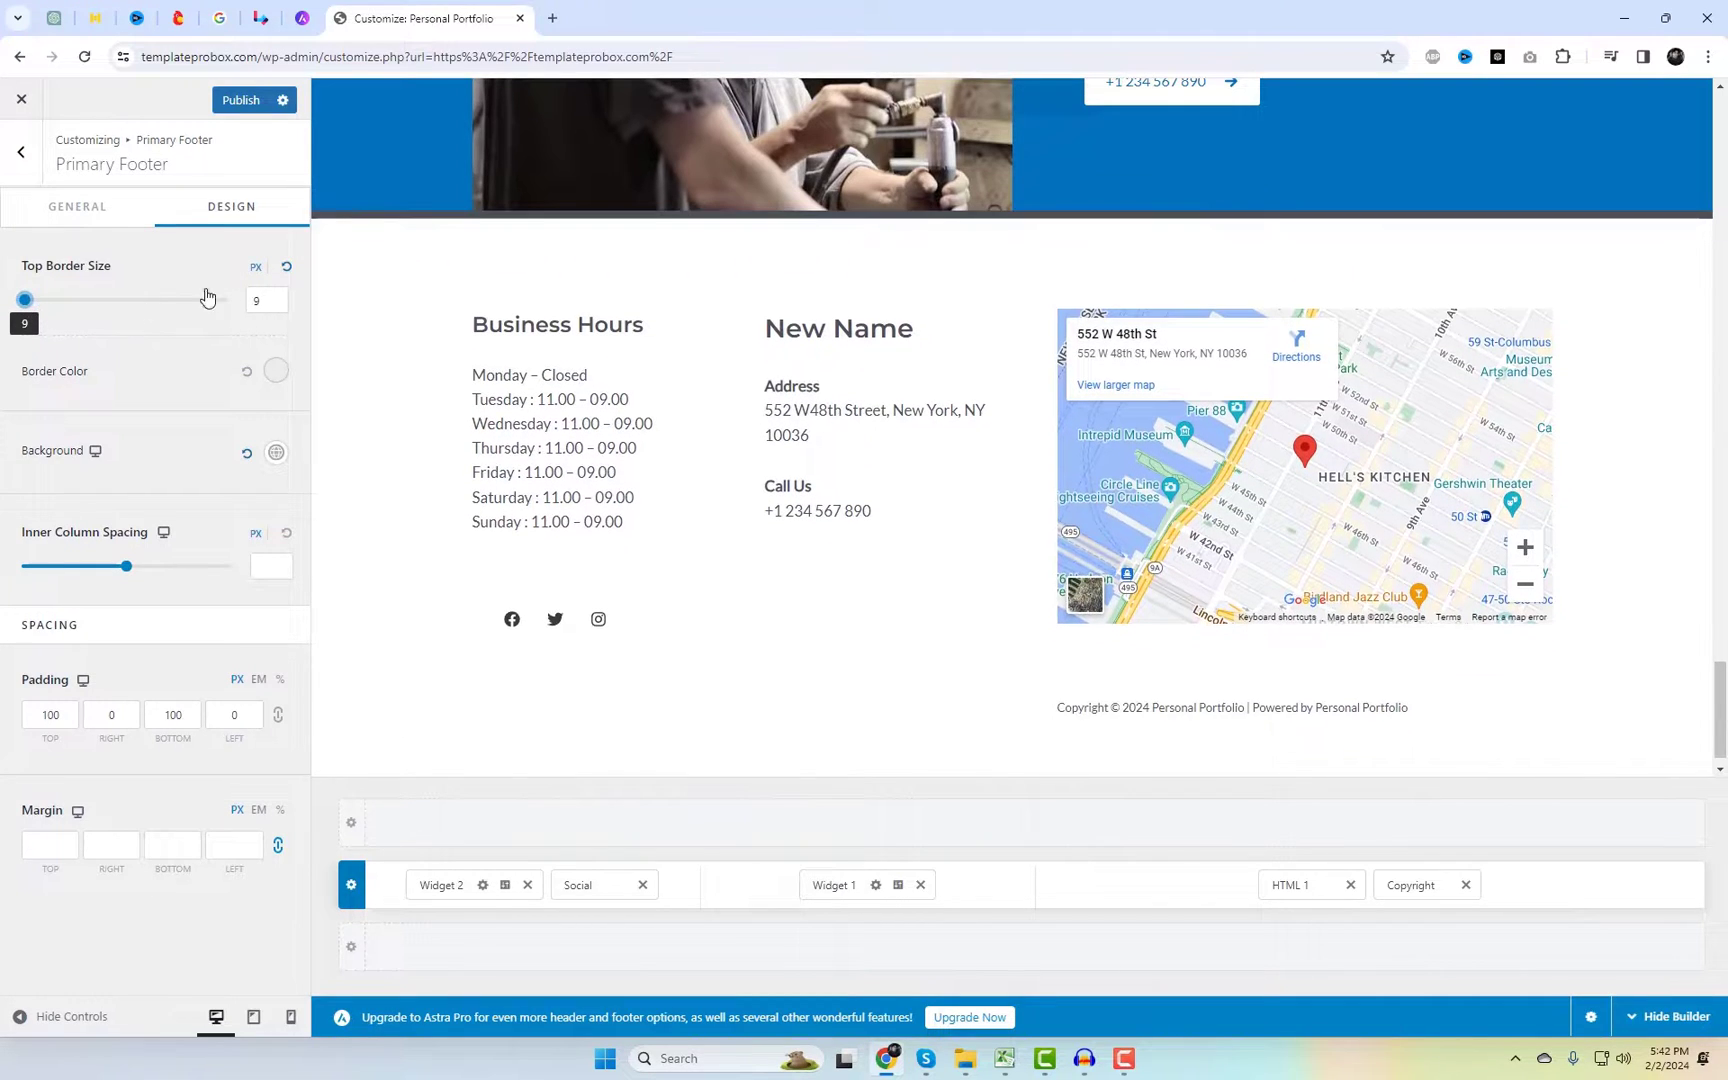
click(276, 371)
mouse_move(274, 456)
mouse_down()
mouse_move(198, 460)
mouse_move(217, 570)
mouse_up()
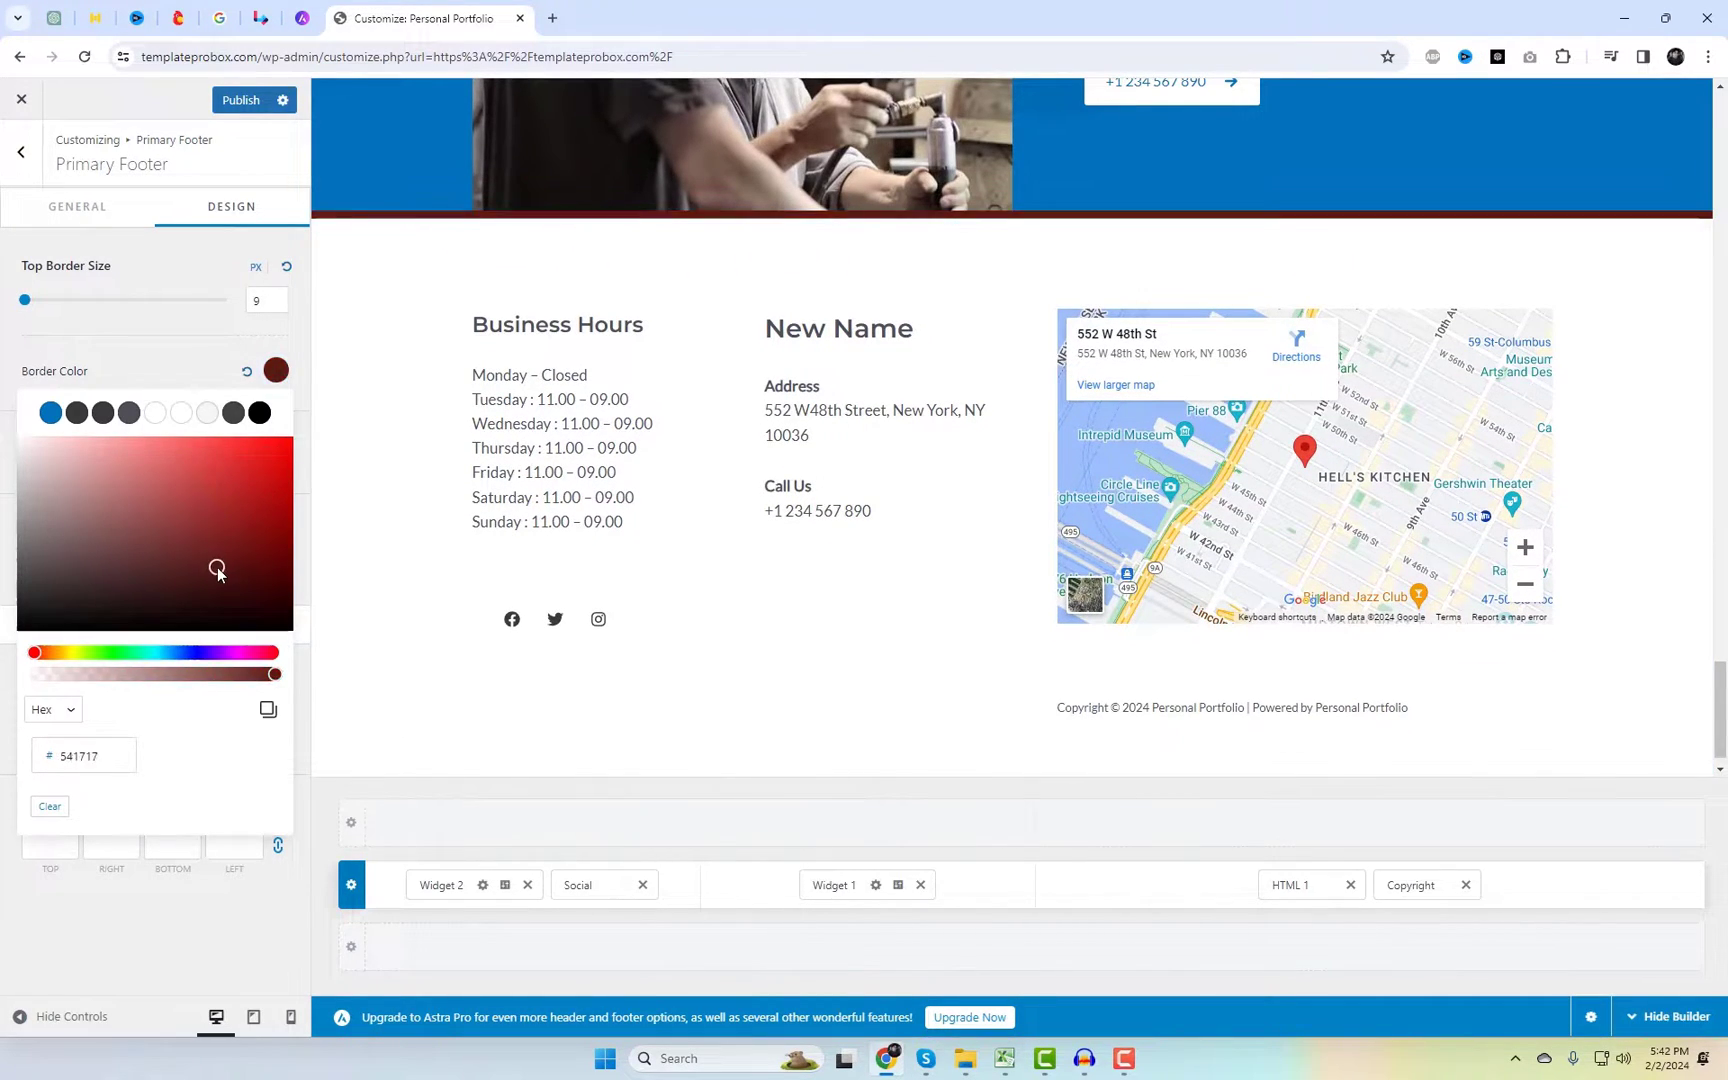
click(51, 413)
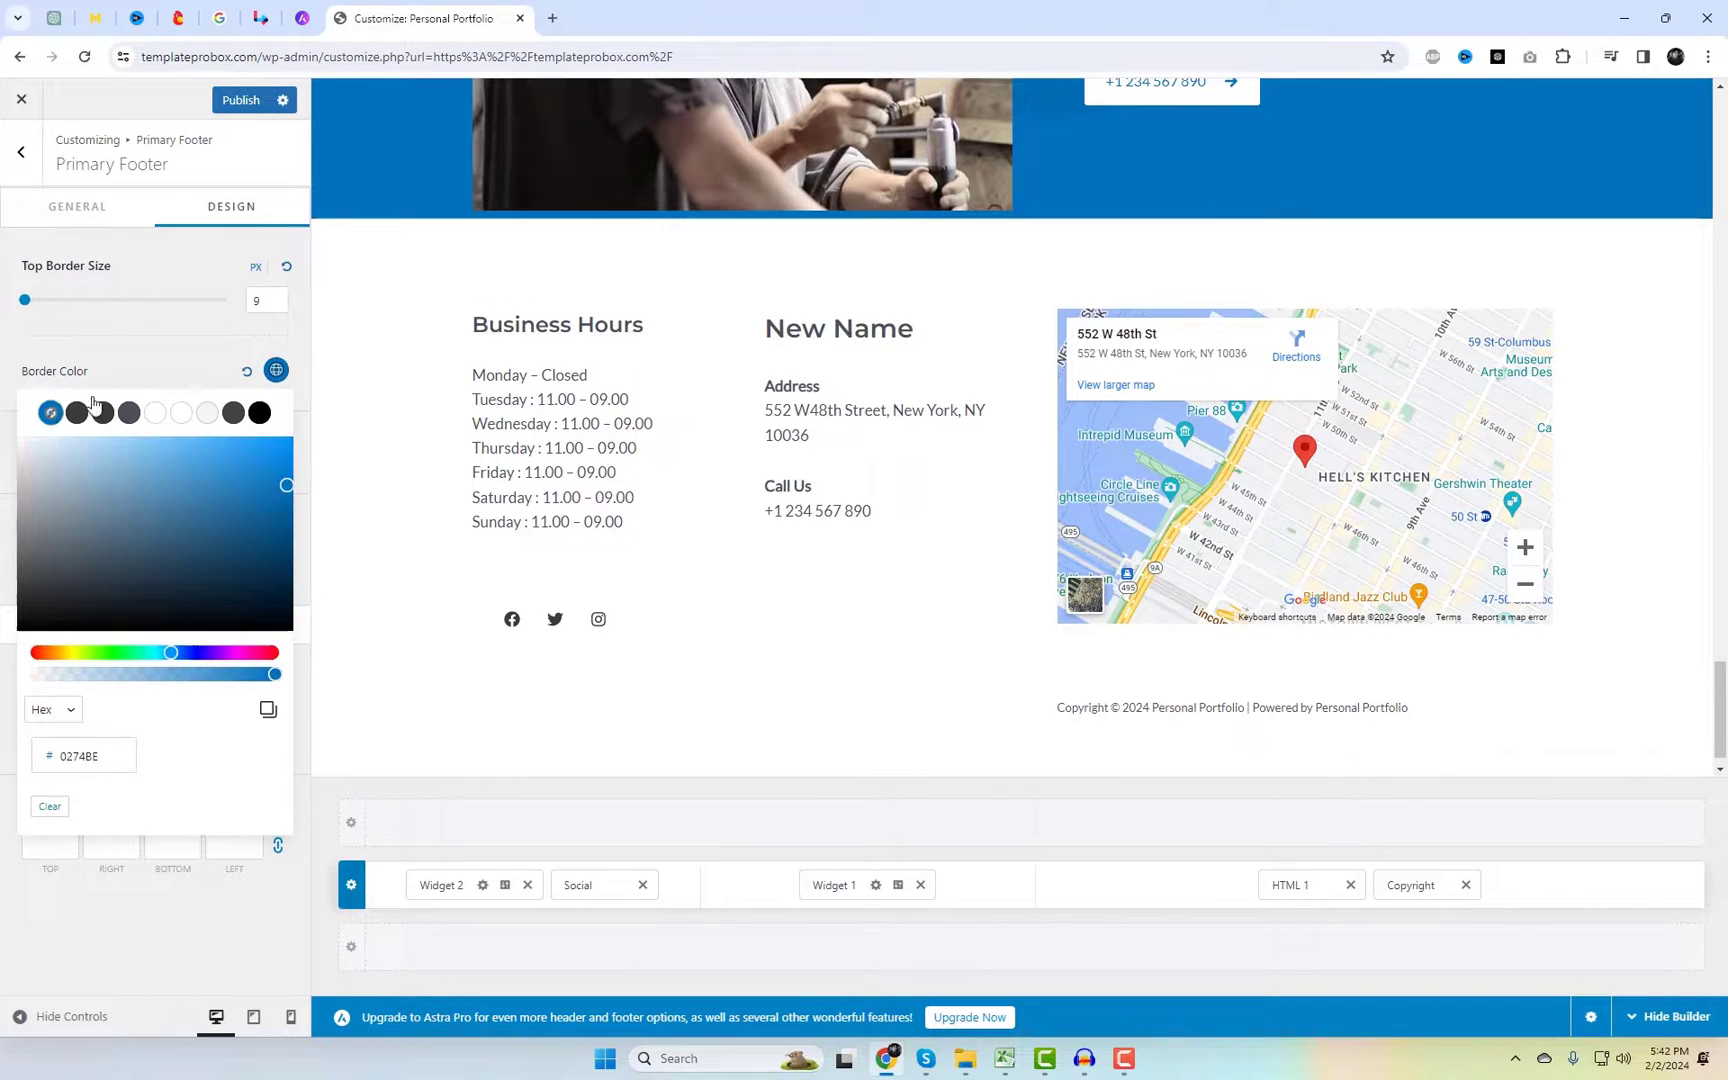
click(178, 348)
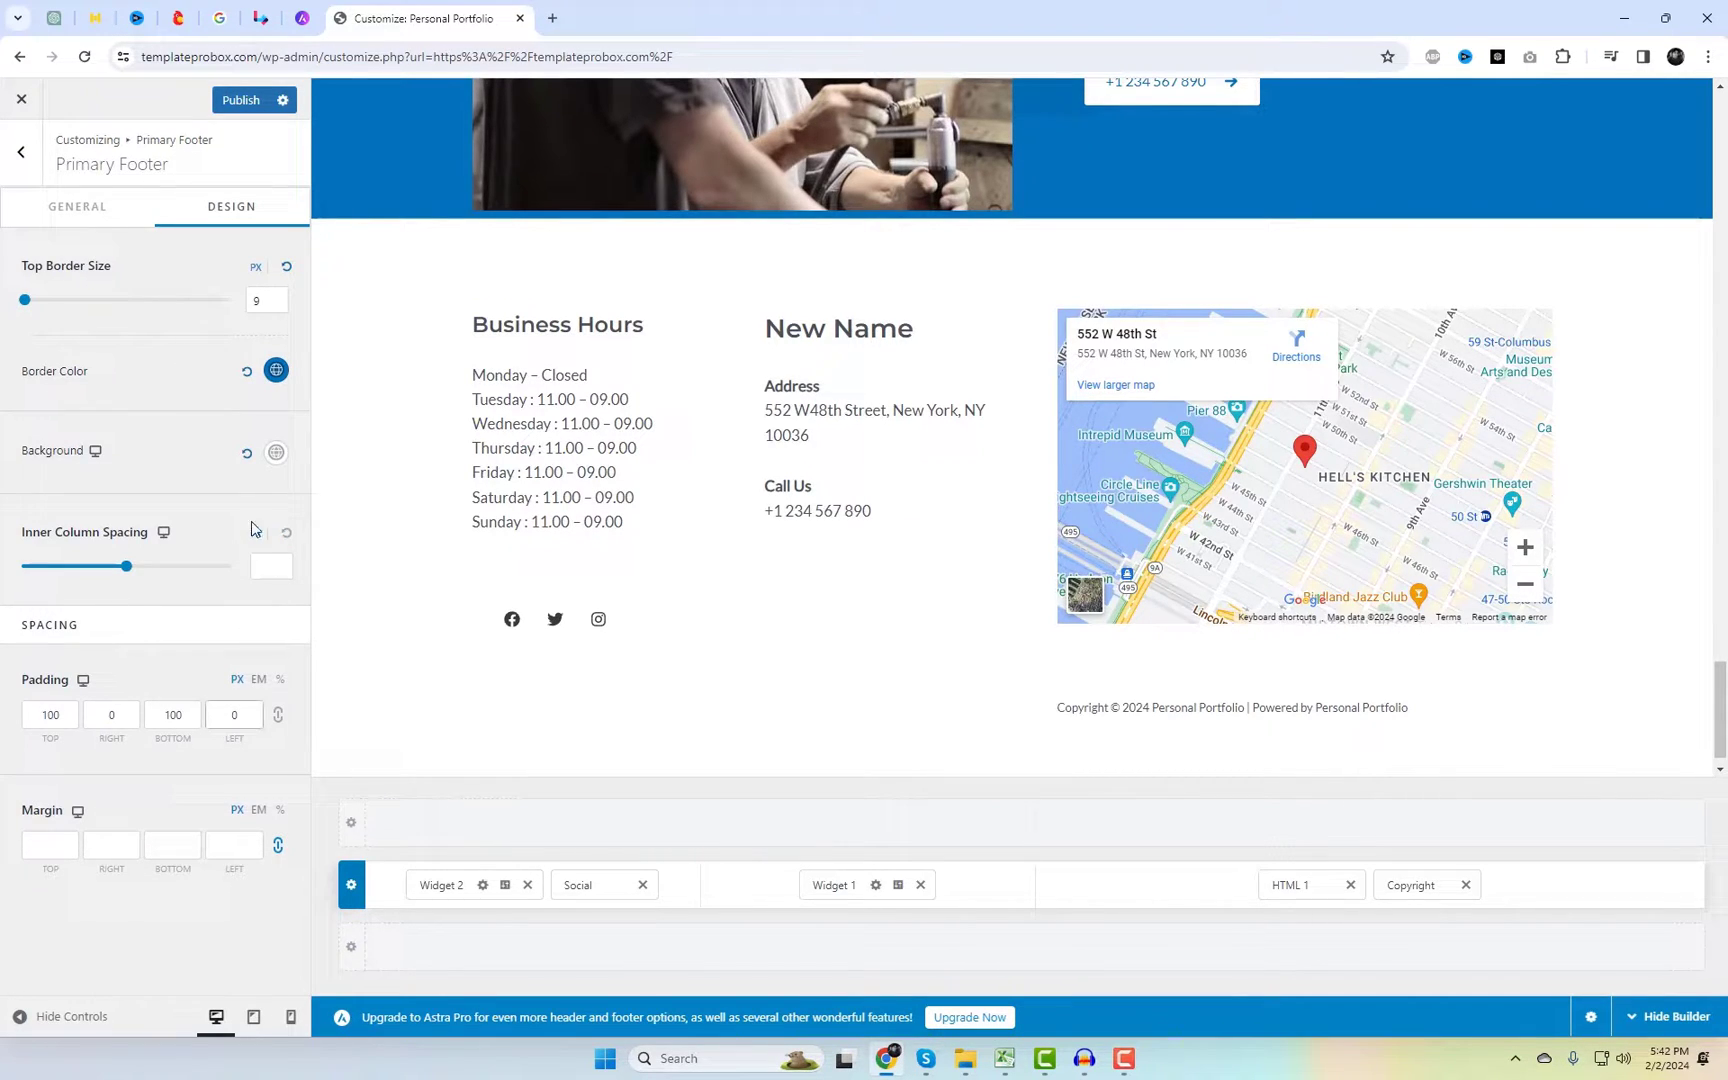
Step: Set the Primary Footer's background color to F3F3F3 and publish the customizer changes
click(276, 452)
drag(210, 588, 10, 581)
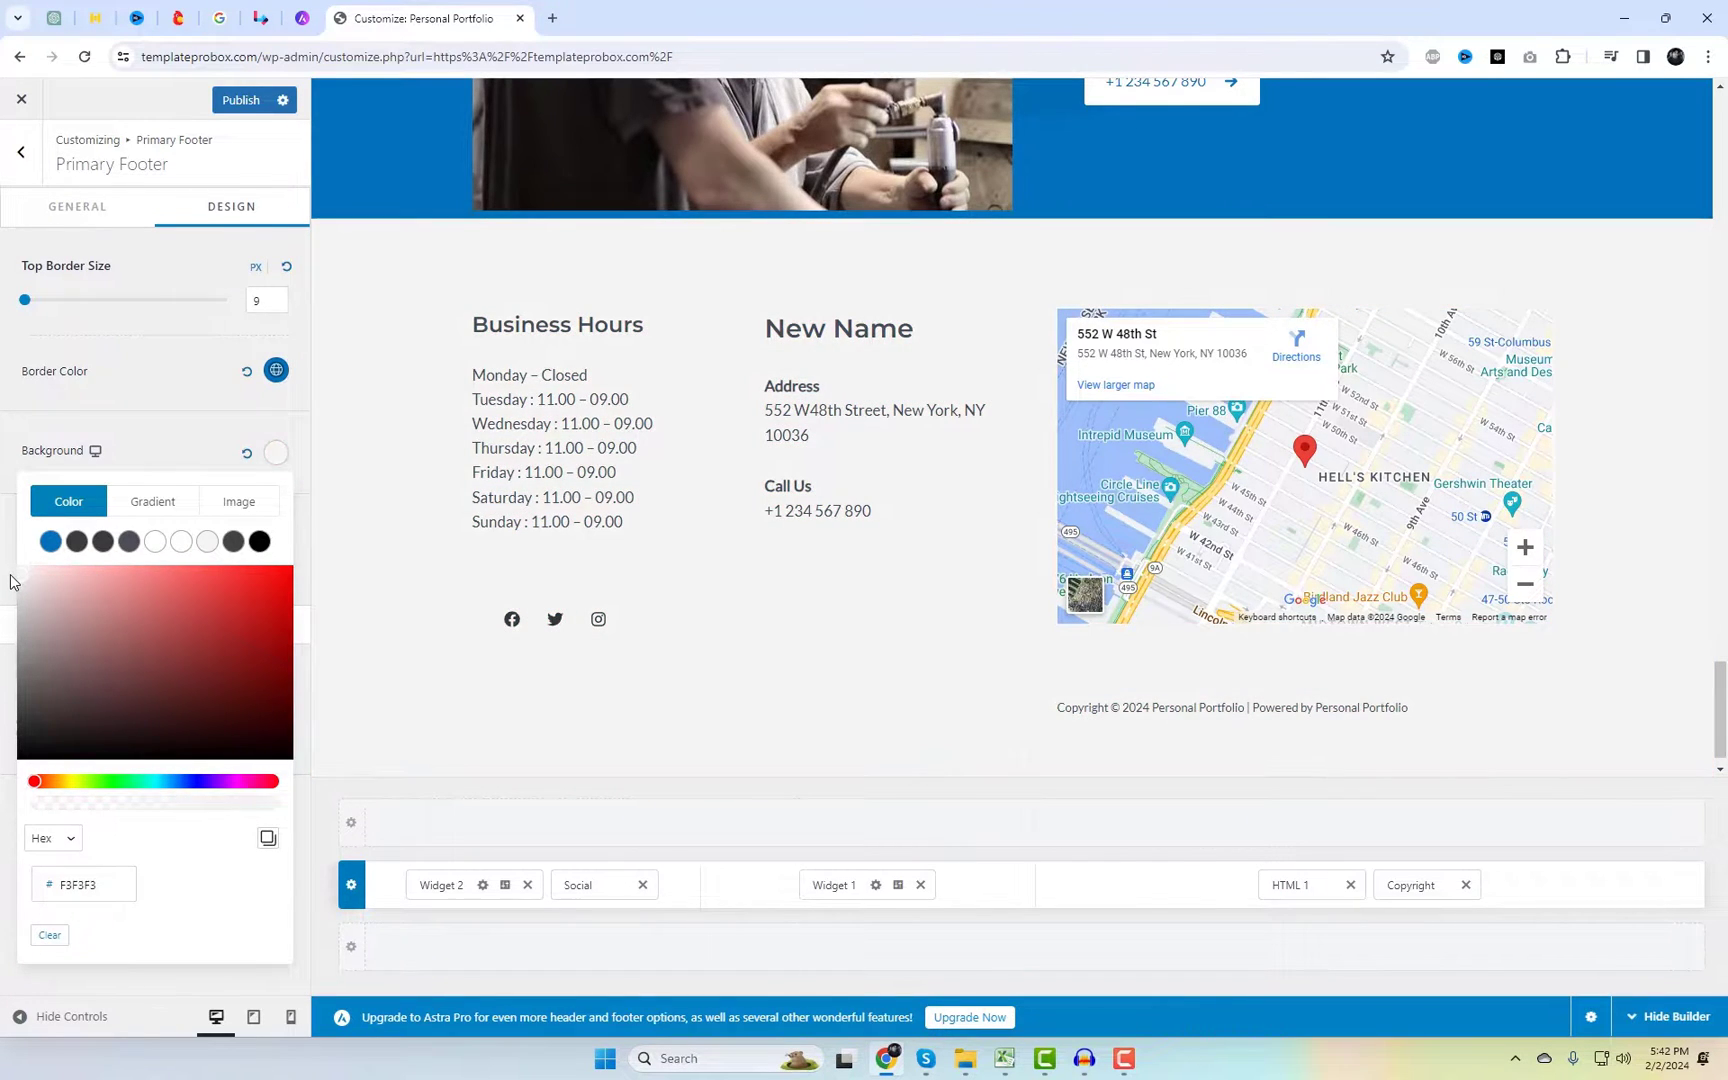
click(10, 581)
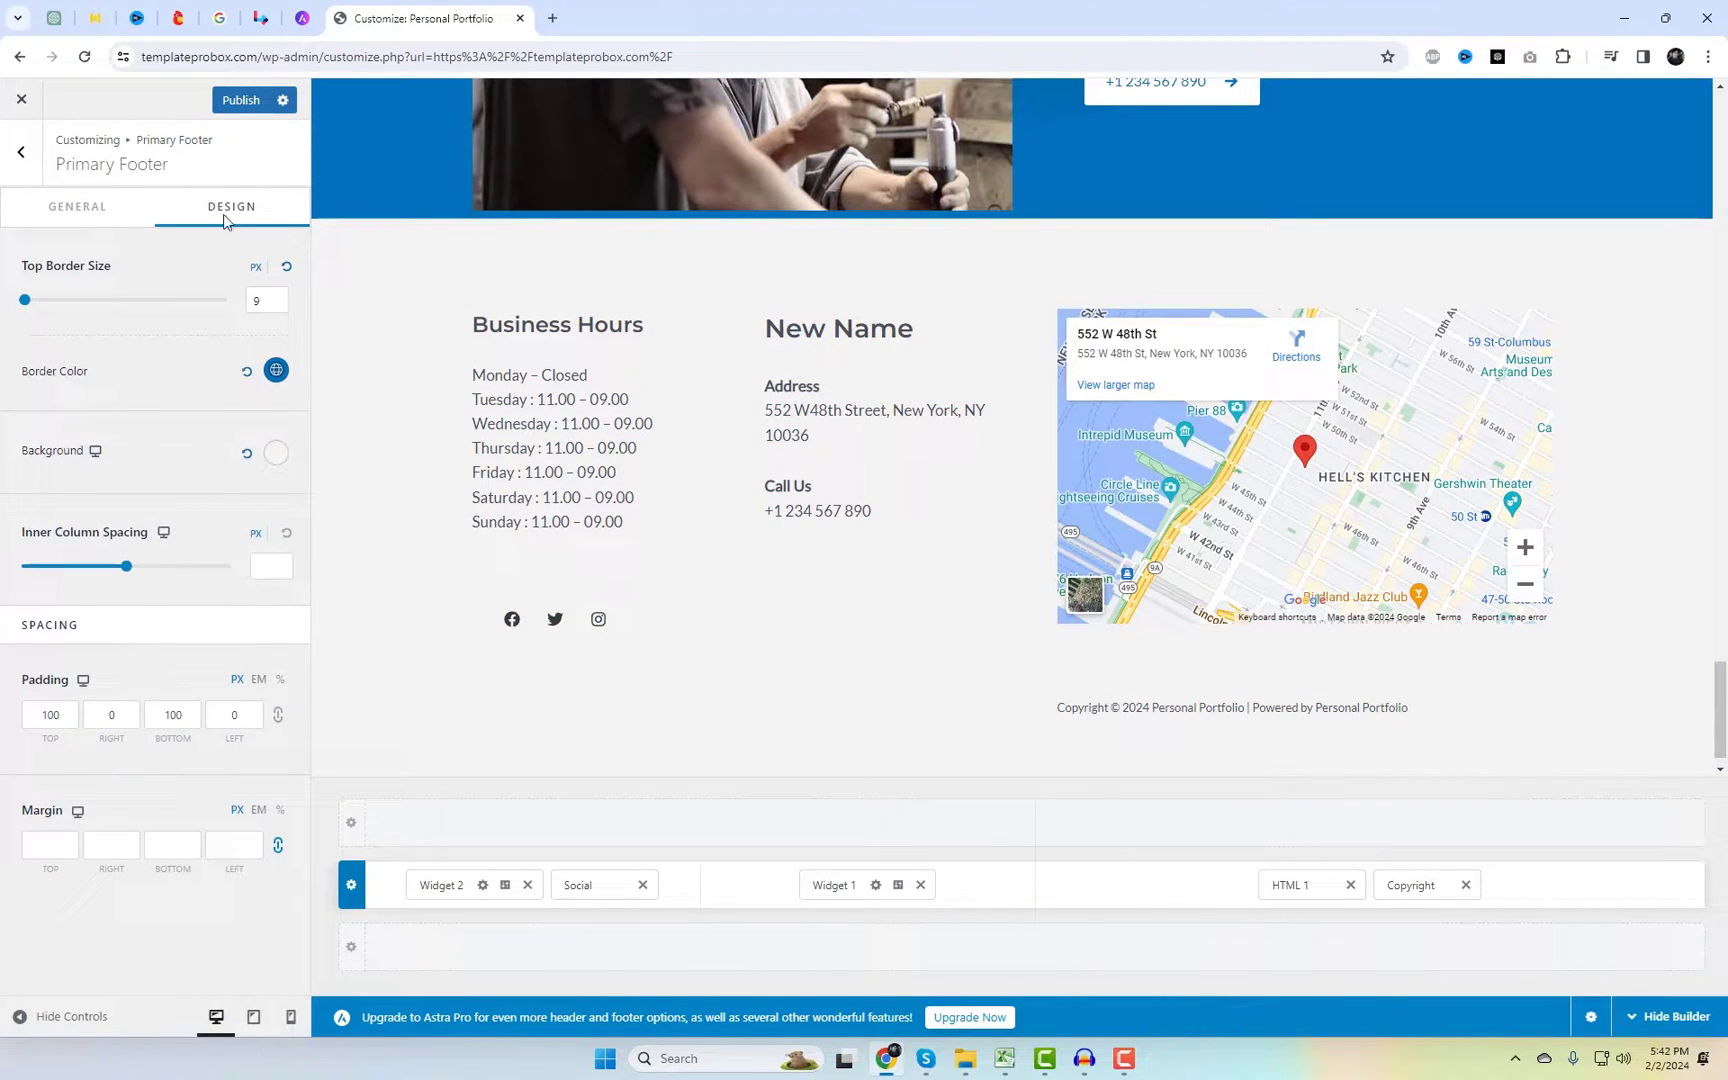
click(241, 100)
Step: Close the extra browser tab and open the Add Themes page from the New website's admin dashboard
drag(256, 57, 97, 63)
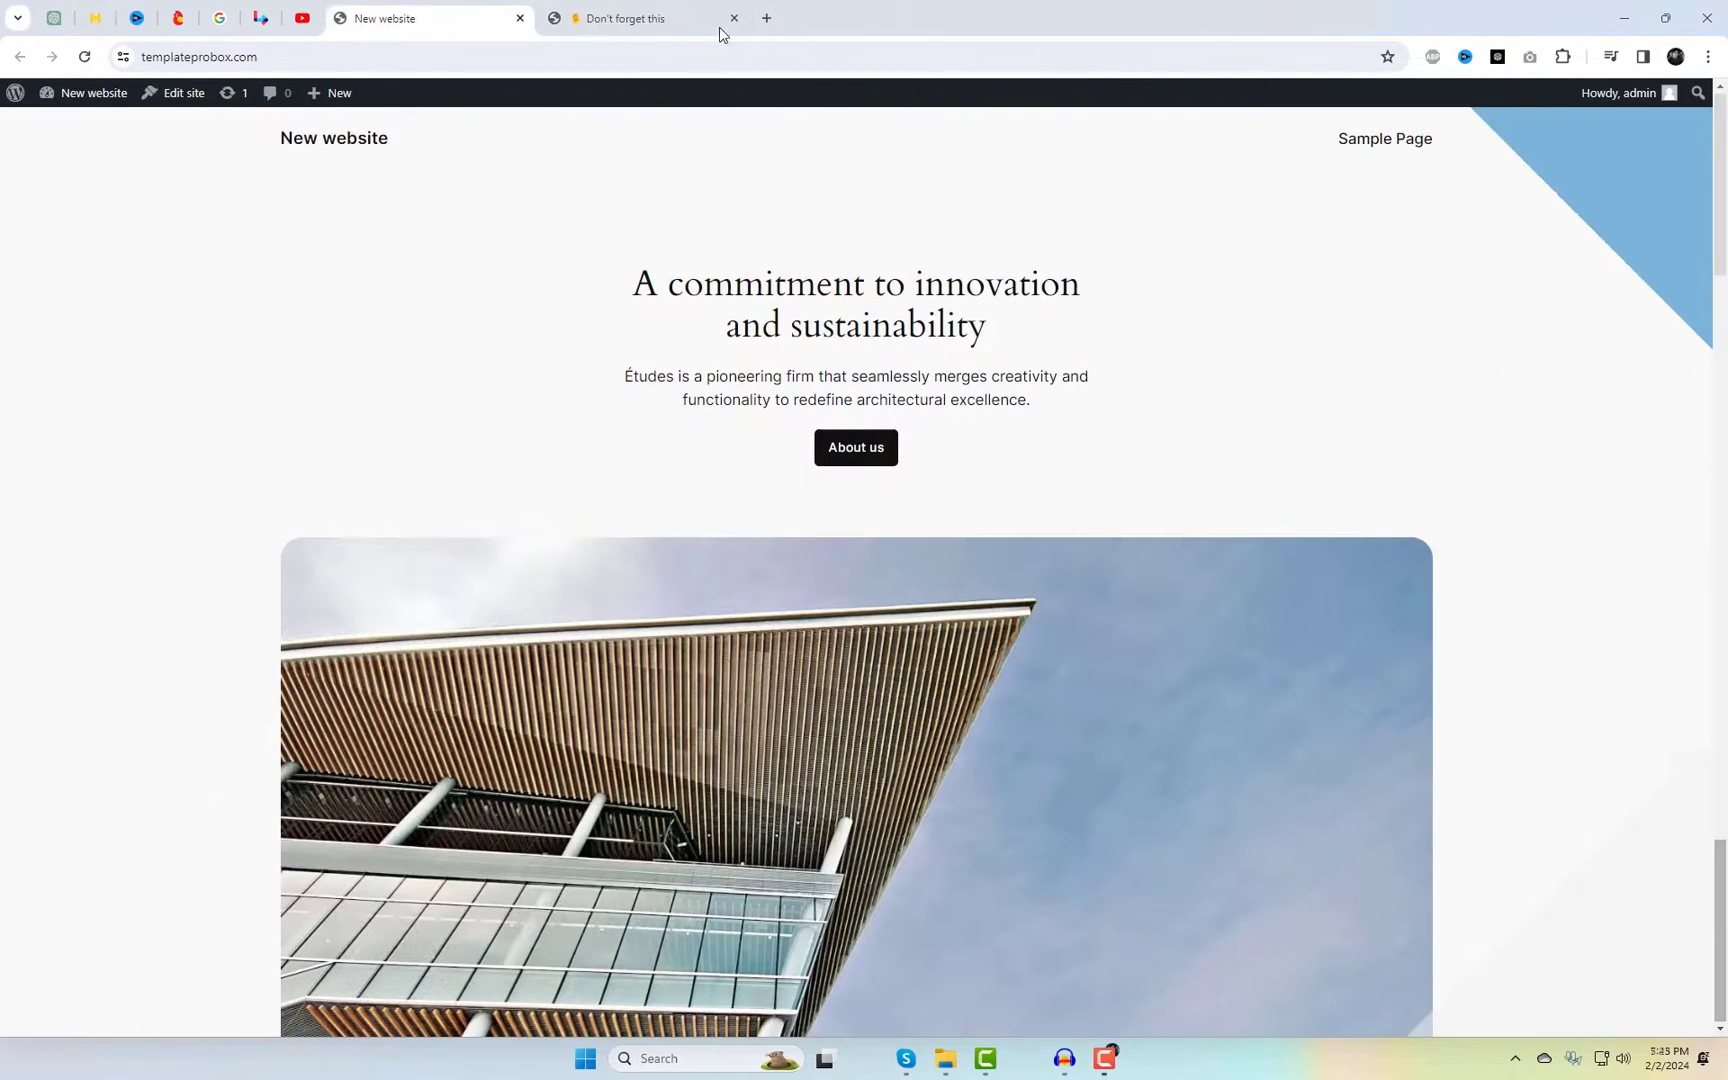
click(733, 18)
mouse_move(88, 95)
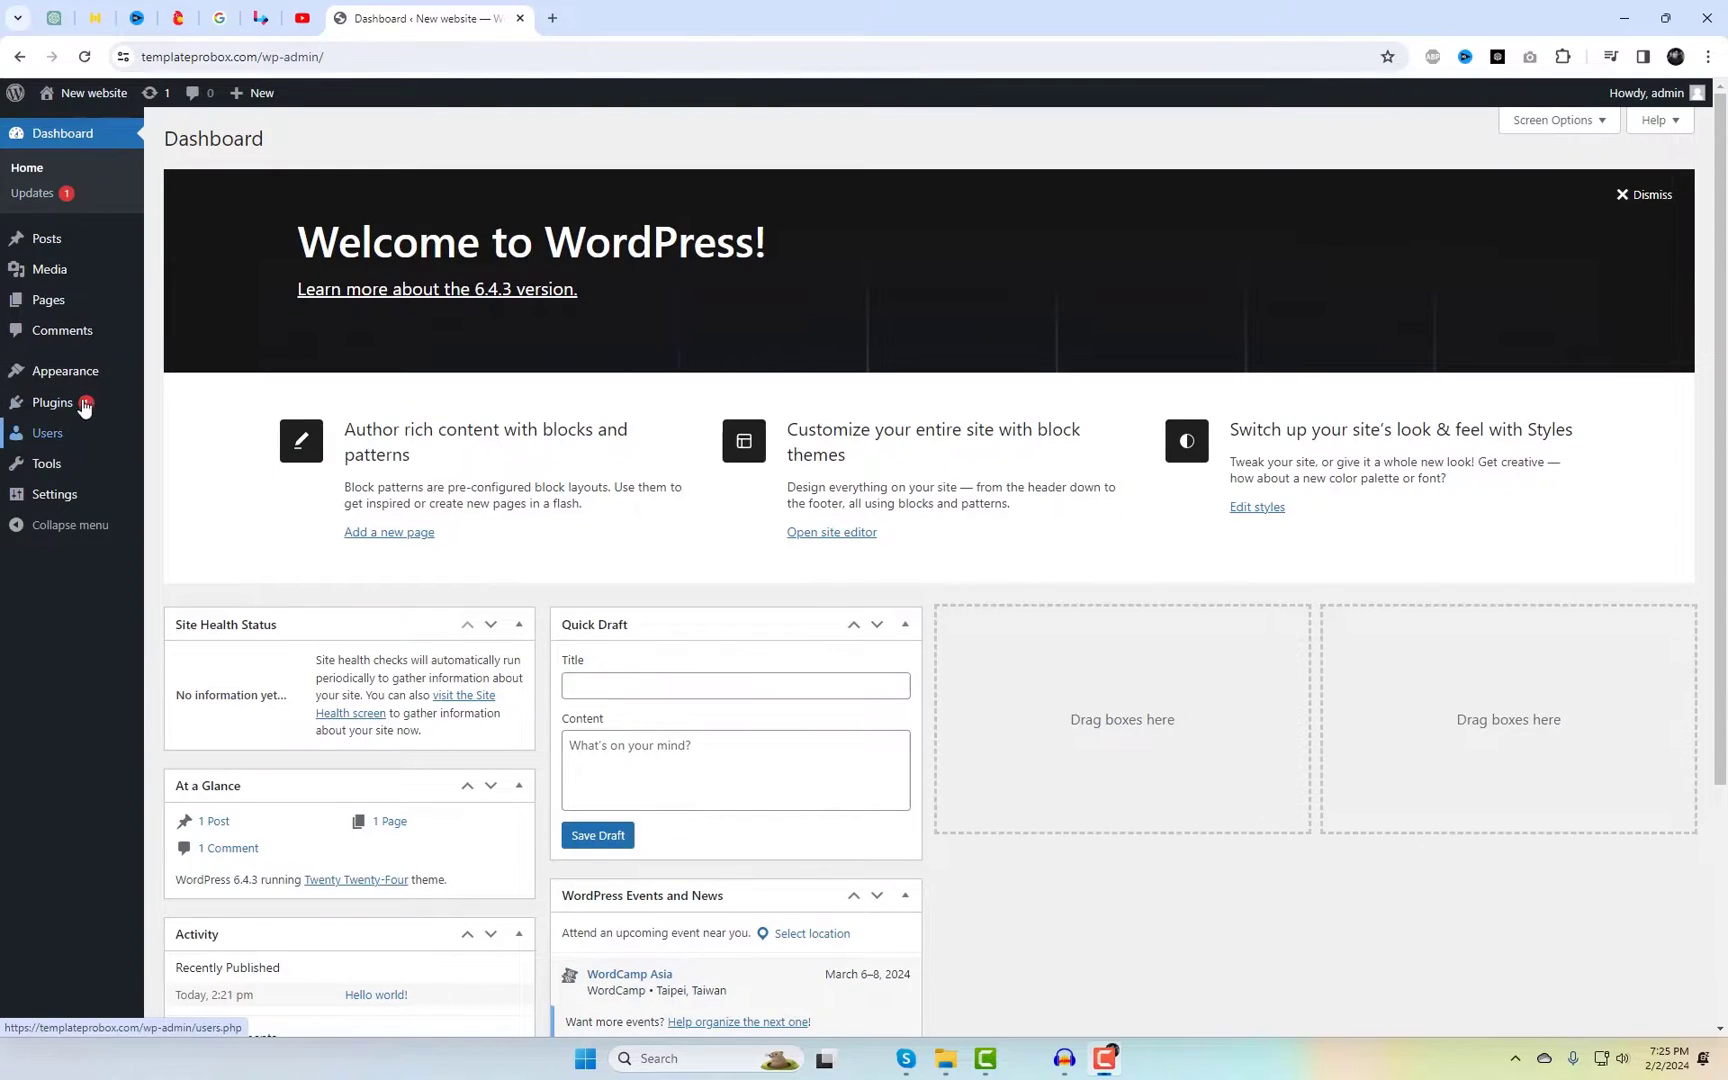
mouse_move(134, 383)
click(198, 376)
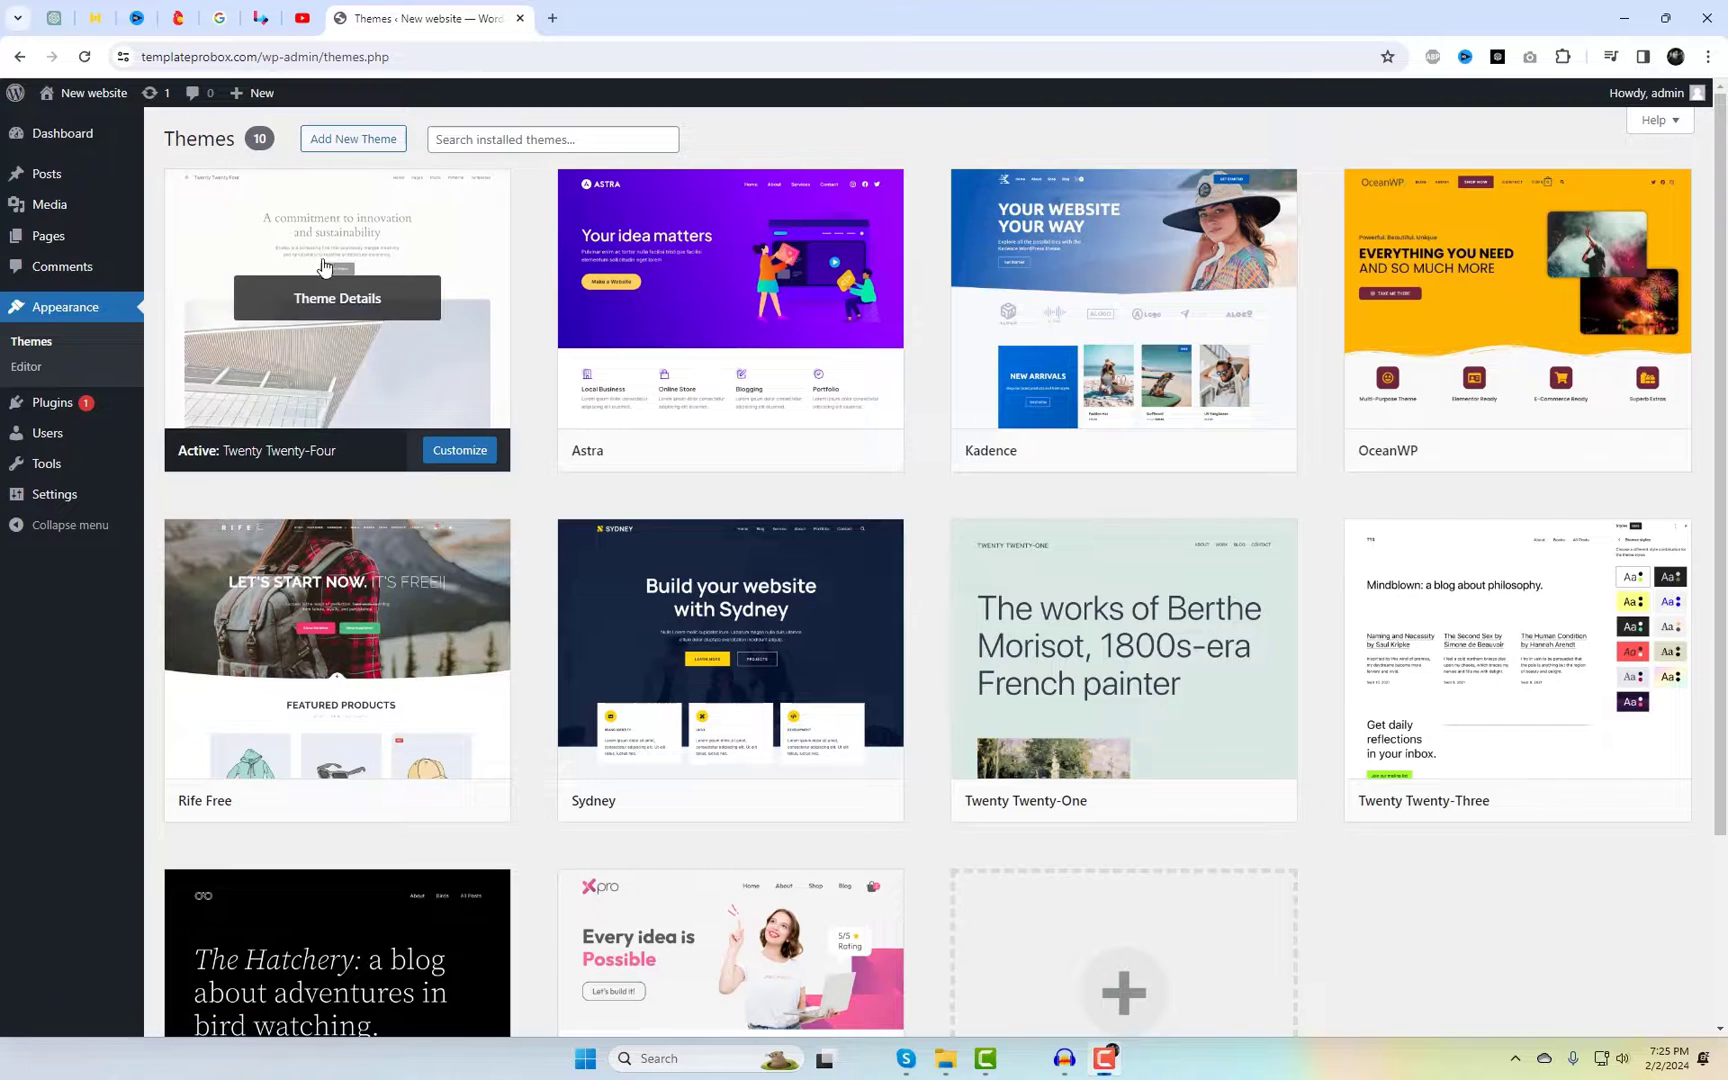
click(337, 139)
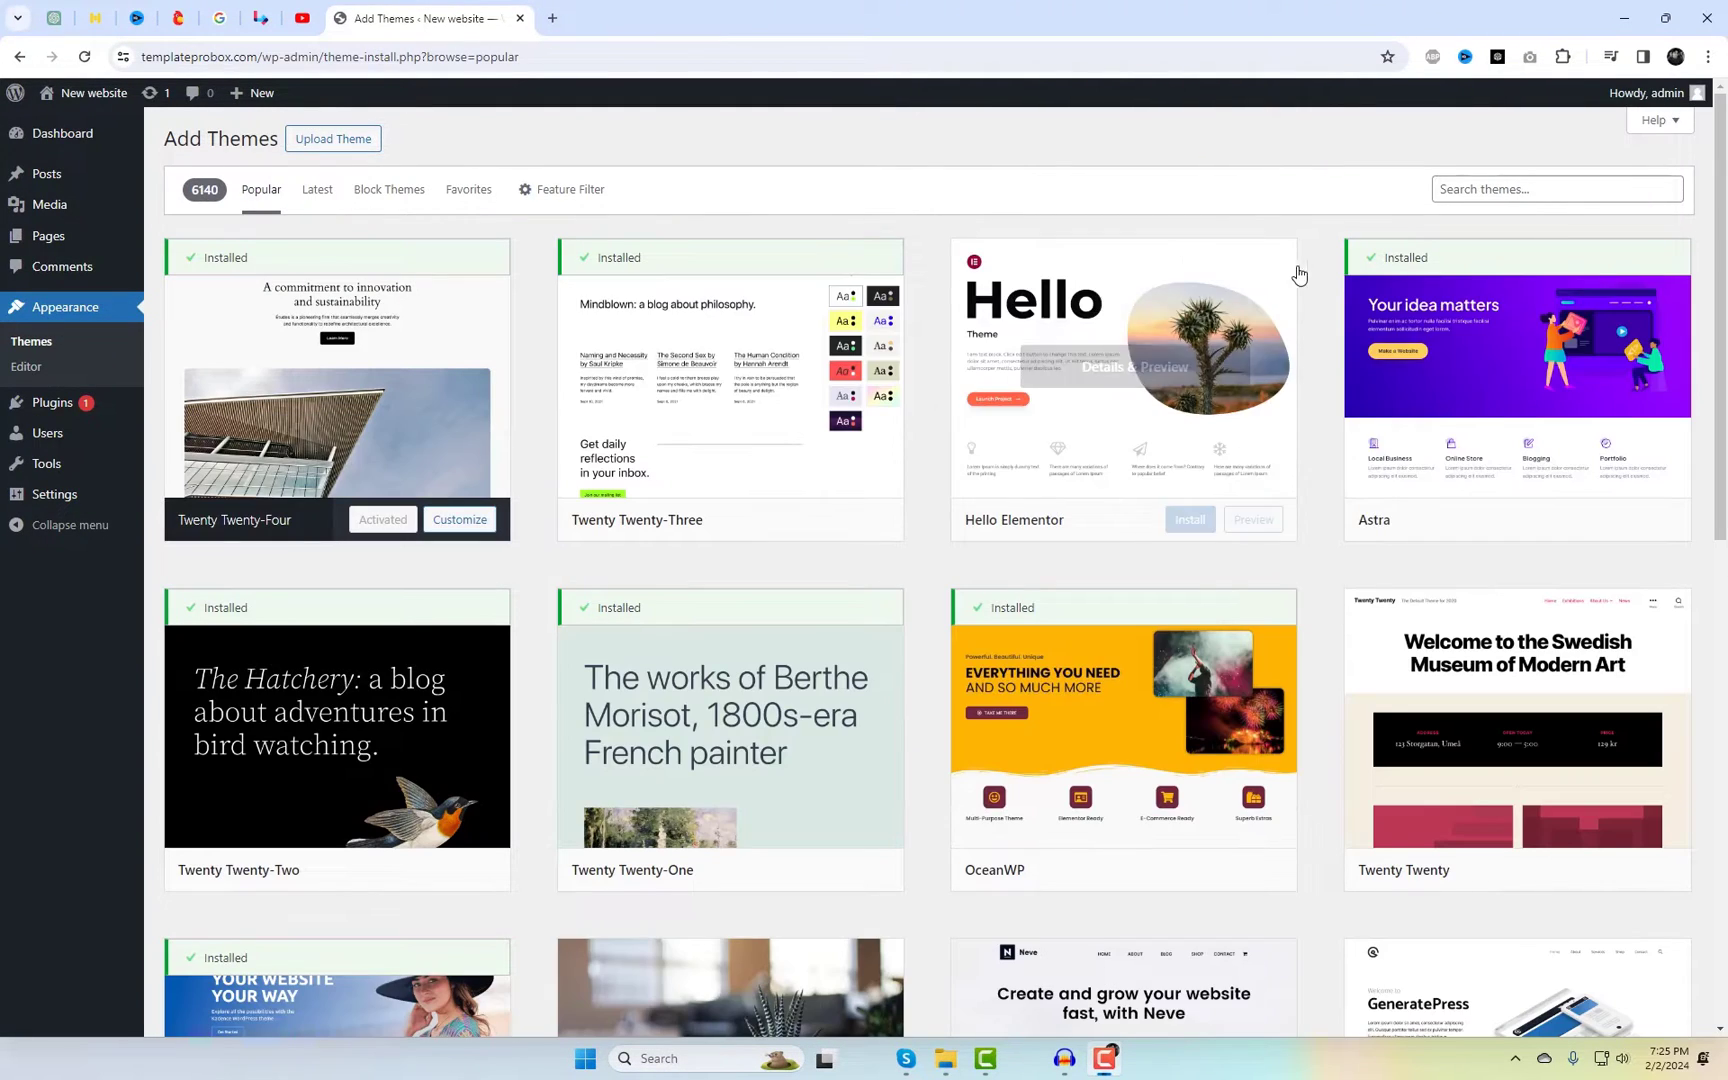
Step: Search the theme directory for Royal Elementor Kit, then install and activate that theme
click(1487, 189)
text(Royal Elementor Kit)
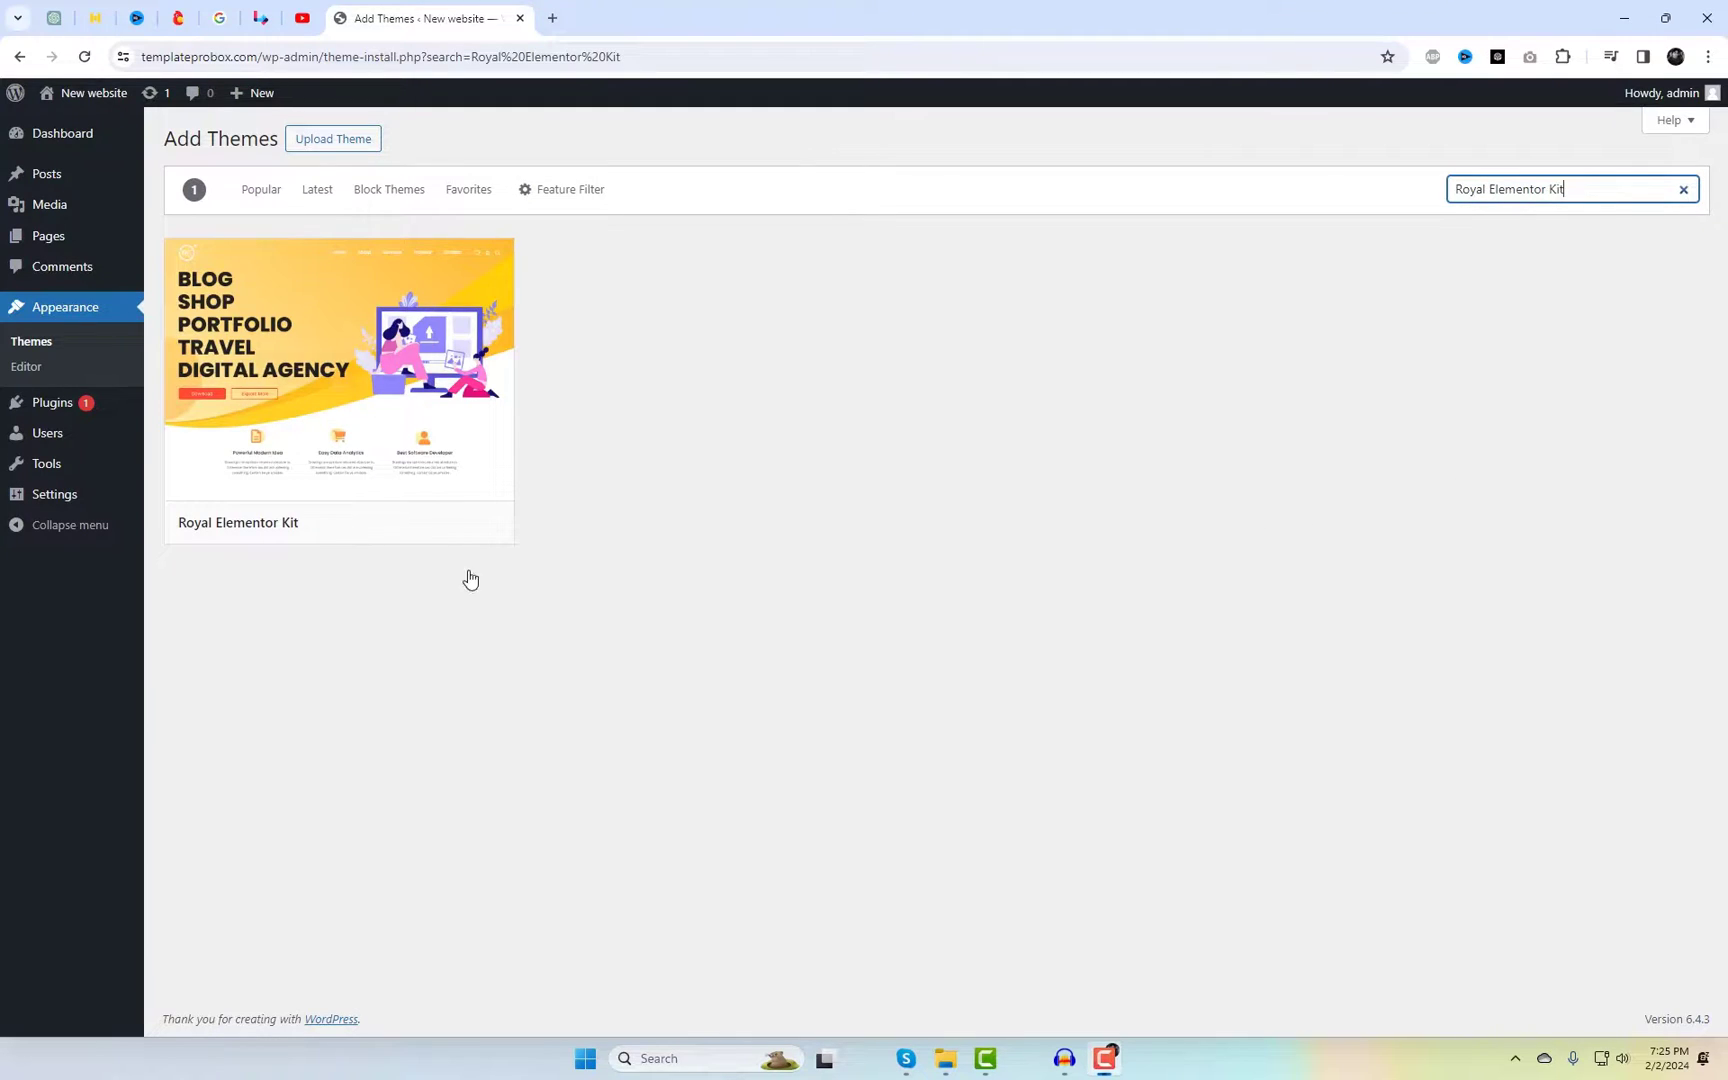
click(386, 525)
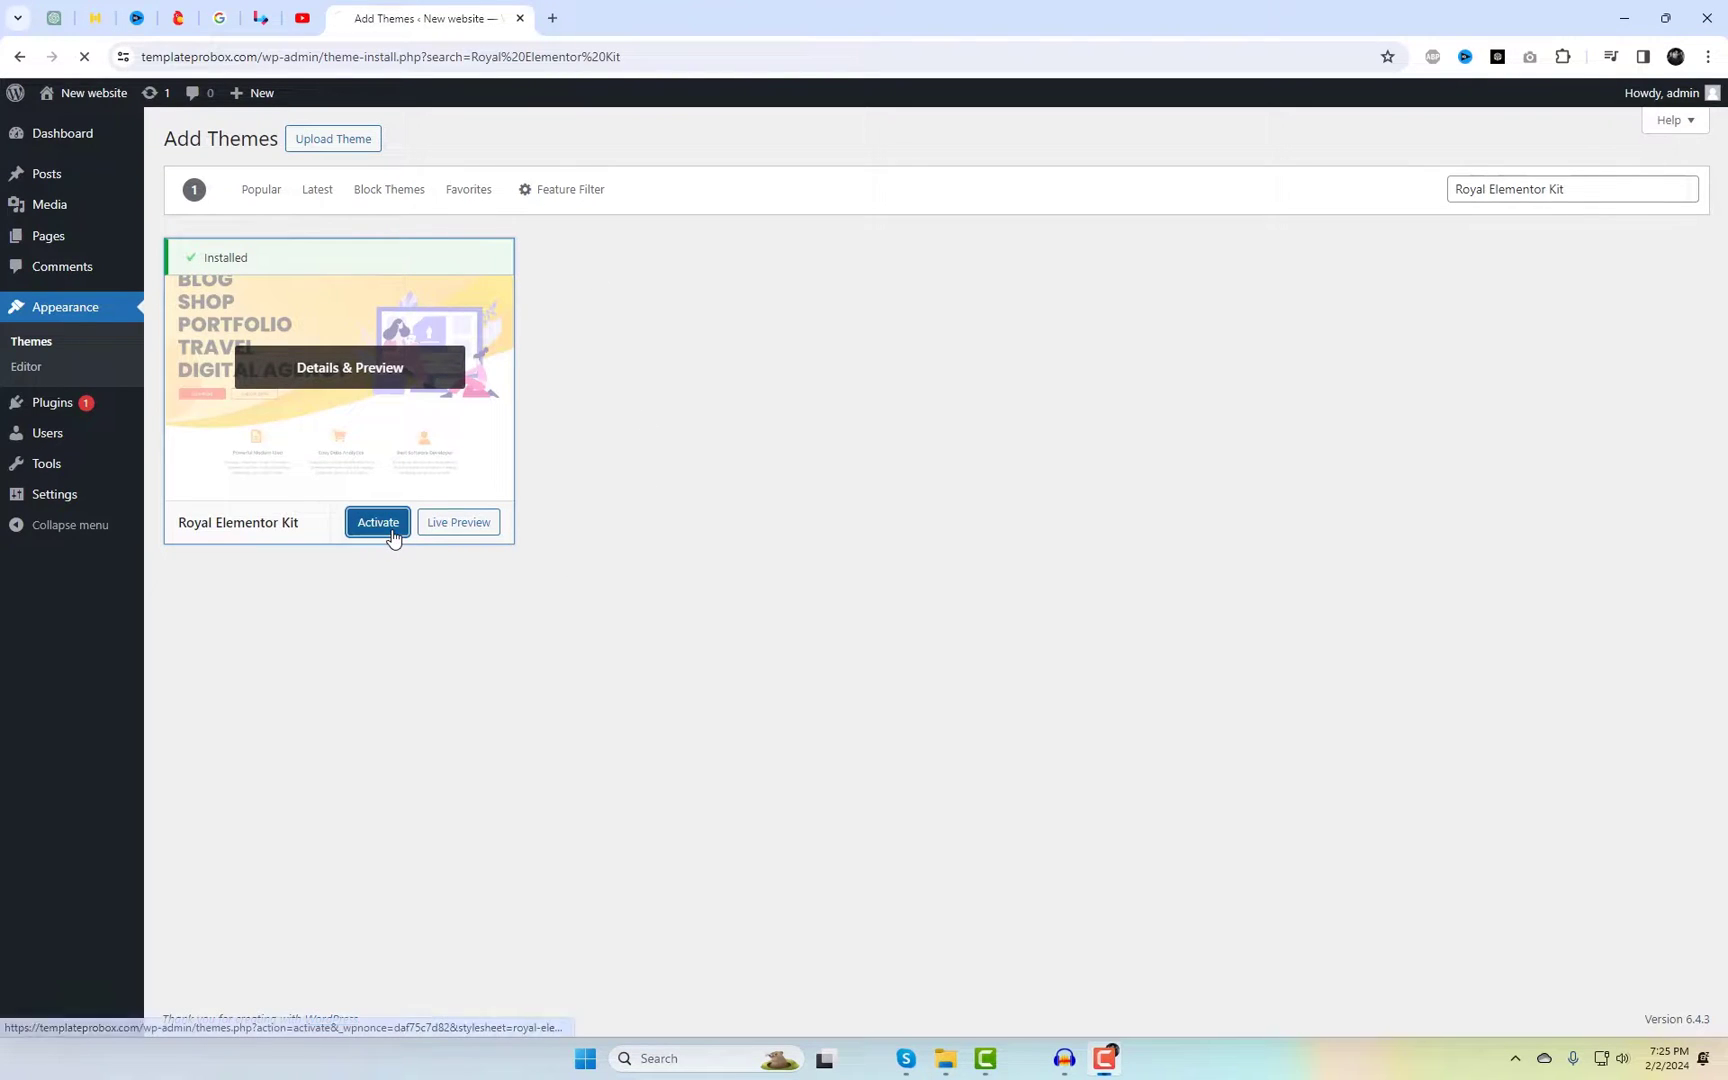
click(388, 528)
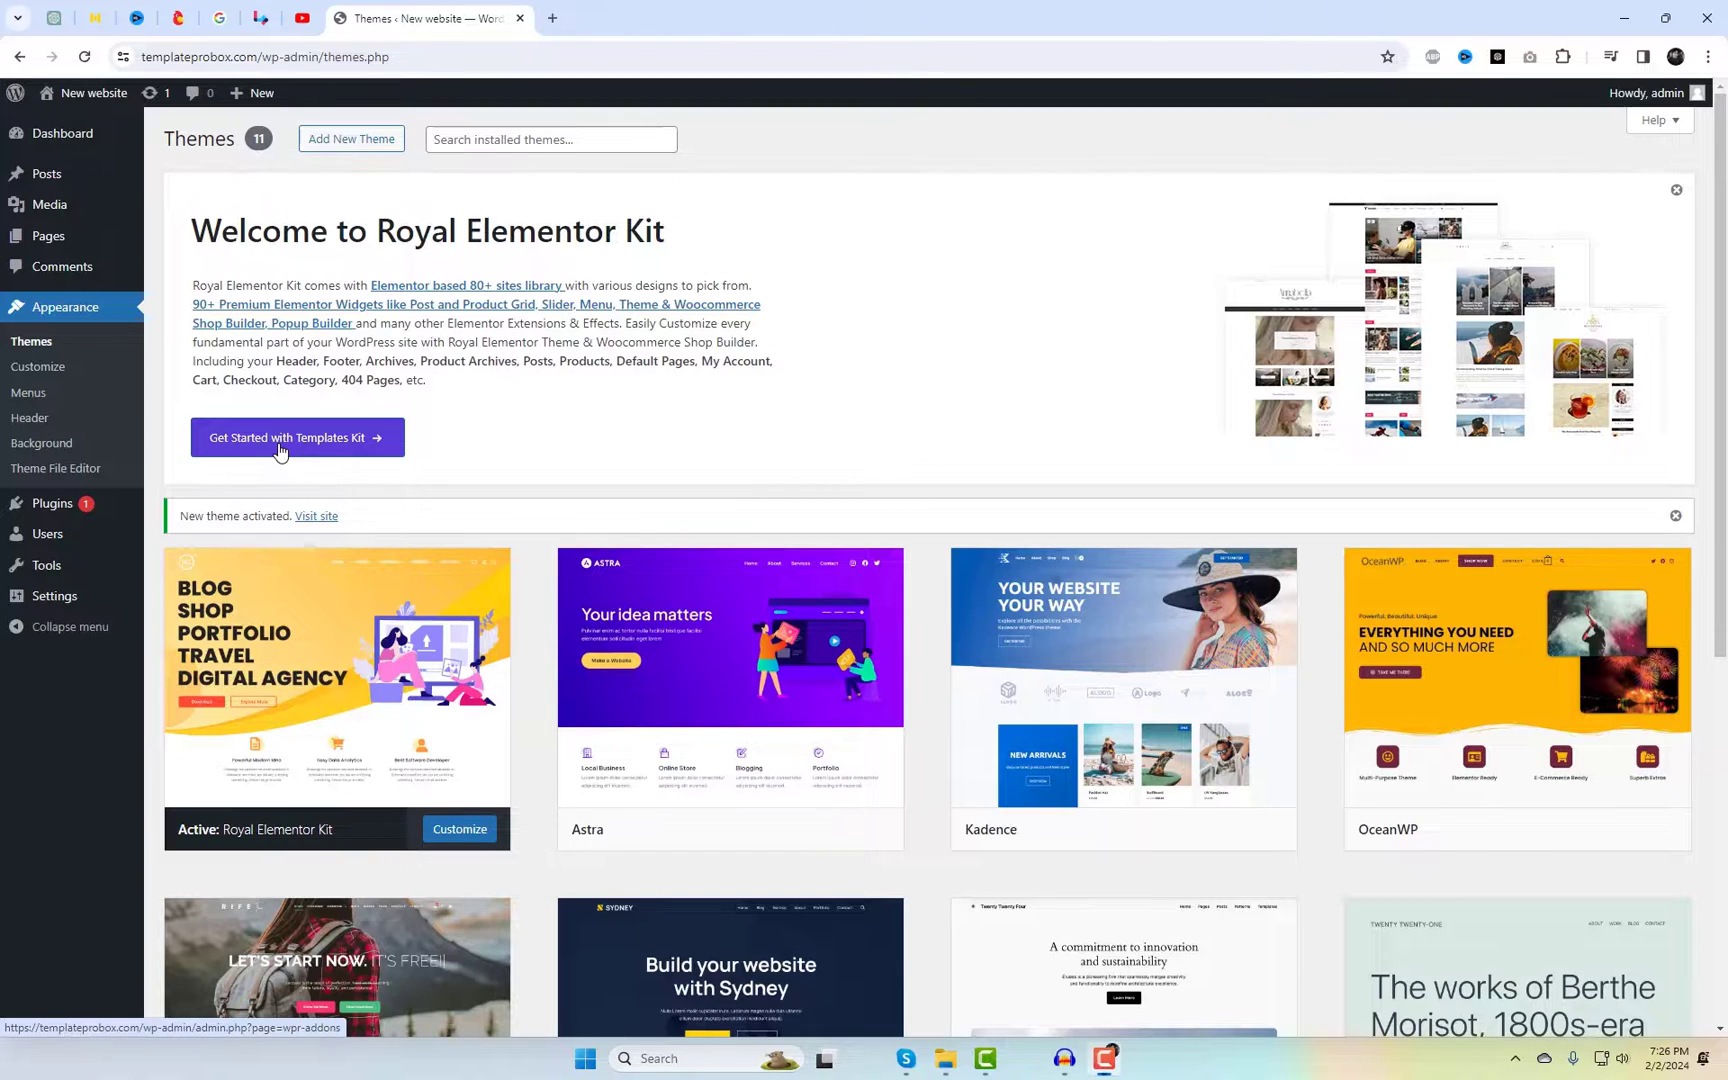
Step: Get started with the Royal Elementor Templates Kit, allowing update notifications to continue
click(281, 452)
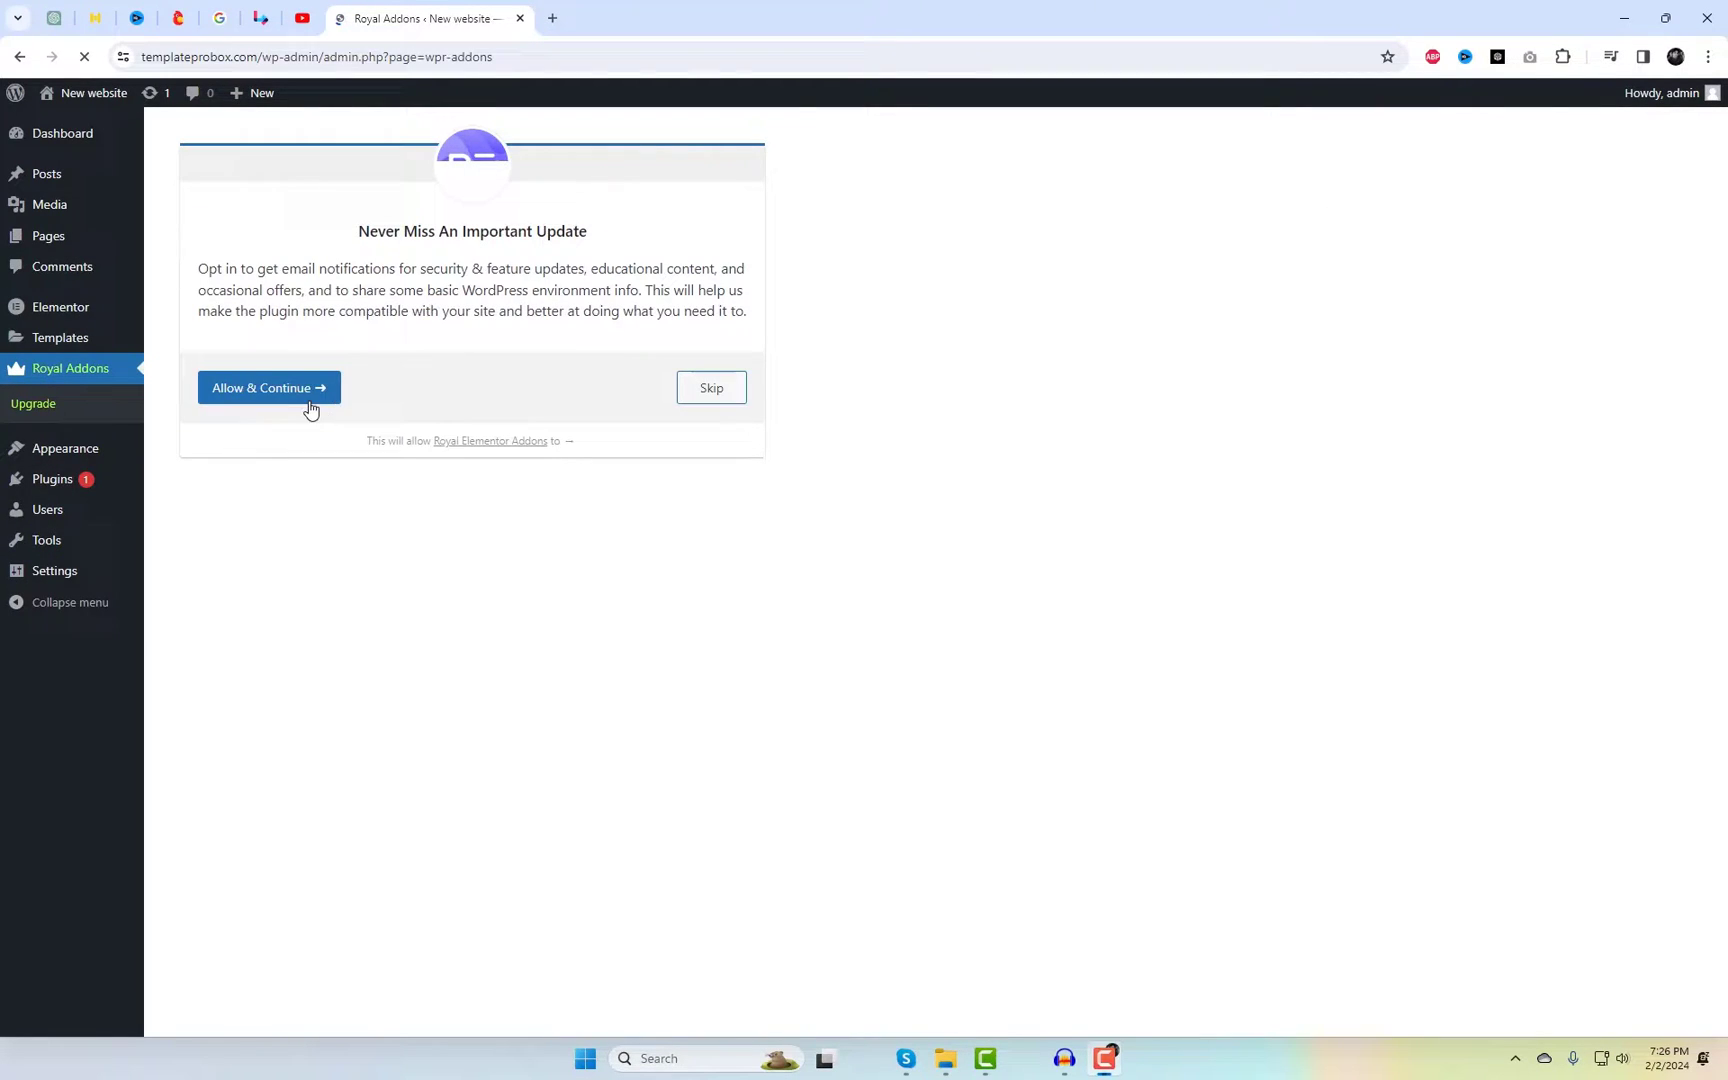
click(309, 405)
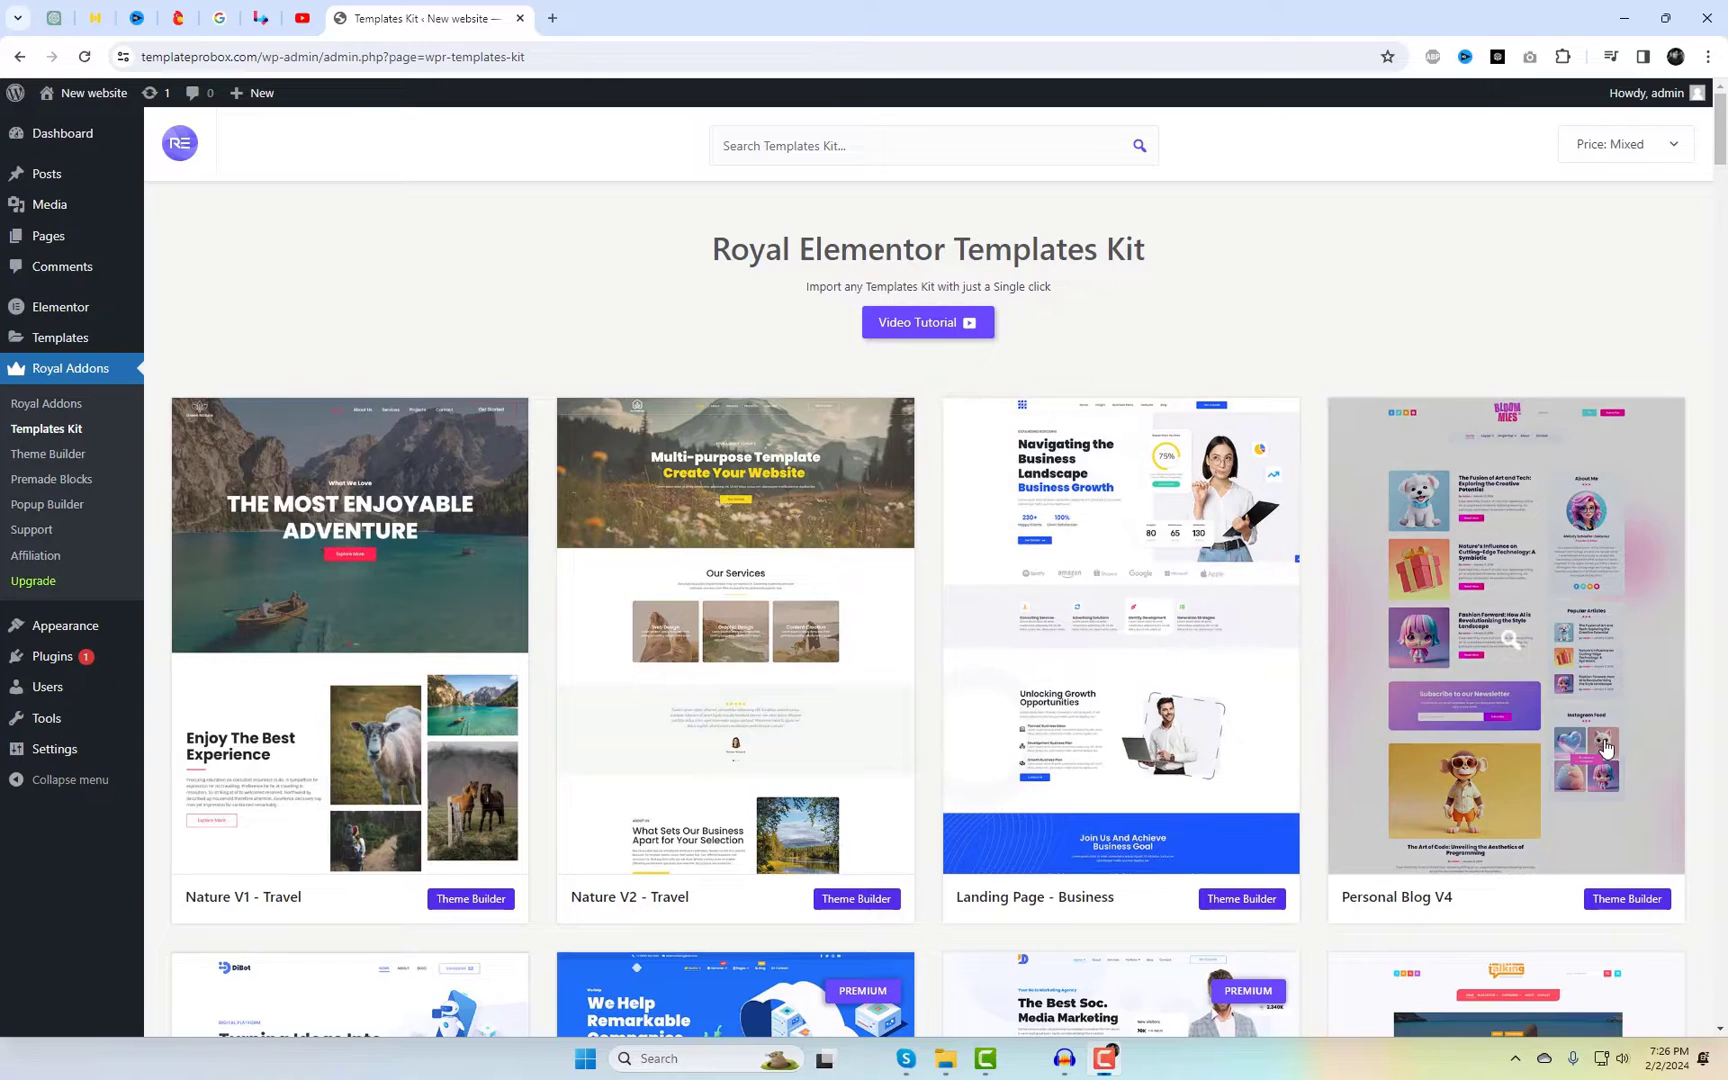
Step: Browse the Royal Elementor Templates Kit library and examine the available free and premium site designs
scroll(1605, 748, down, 2)
scroll(1605, 748, down, 4)
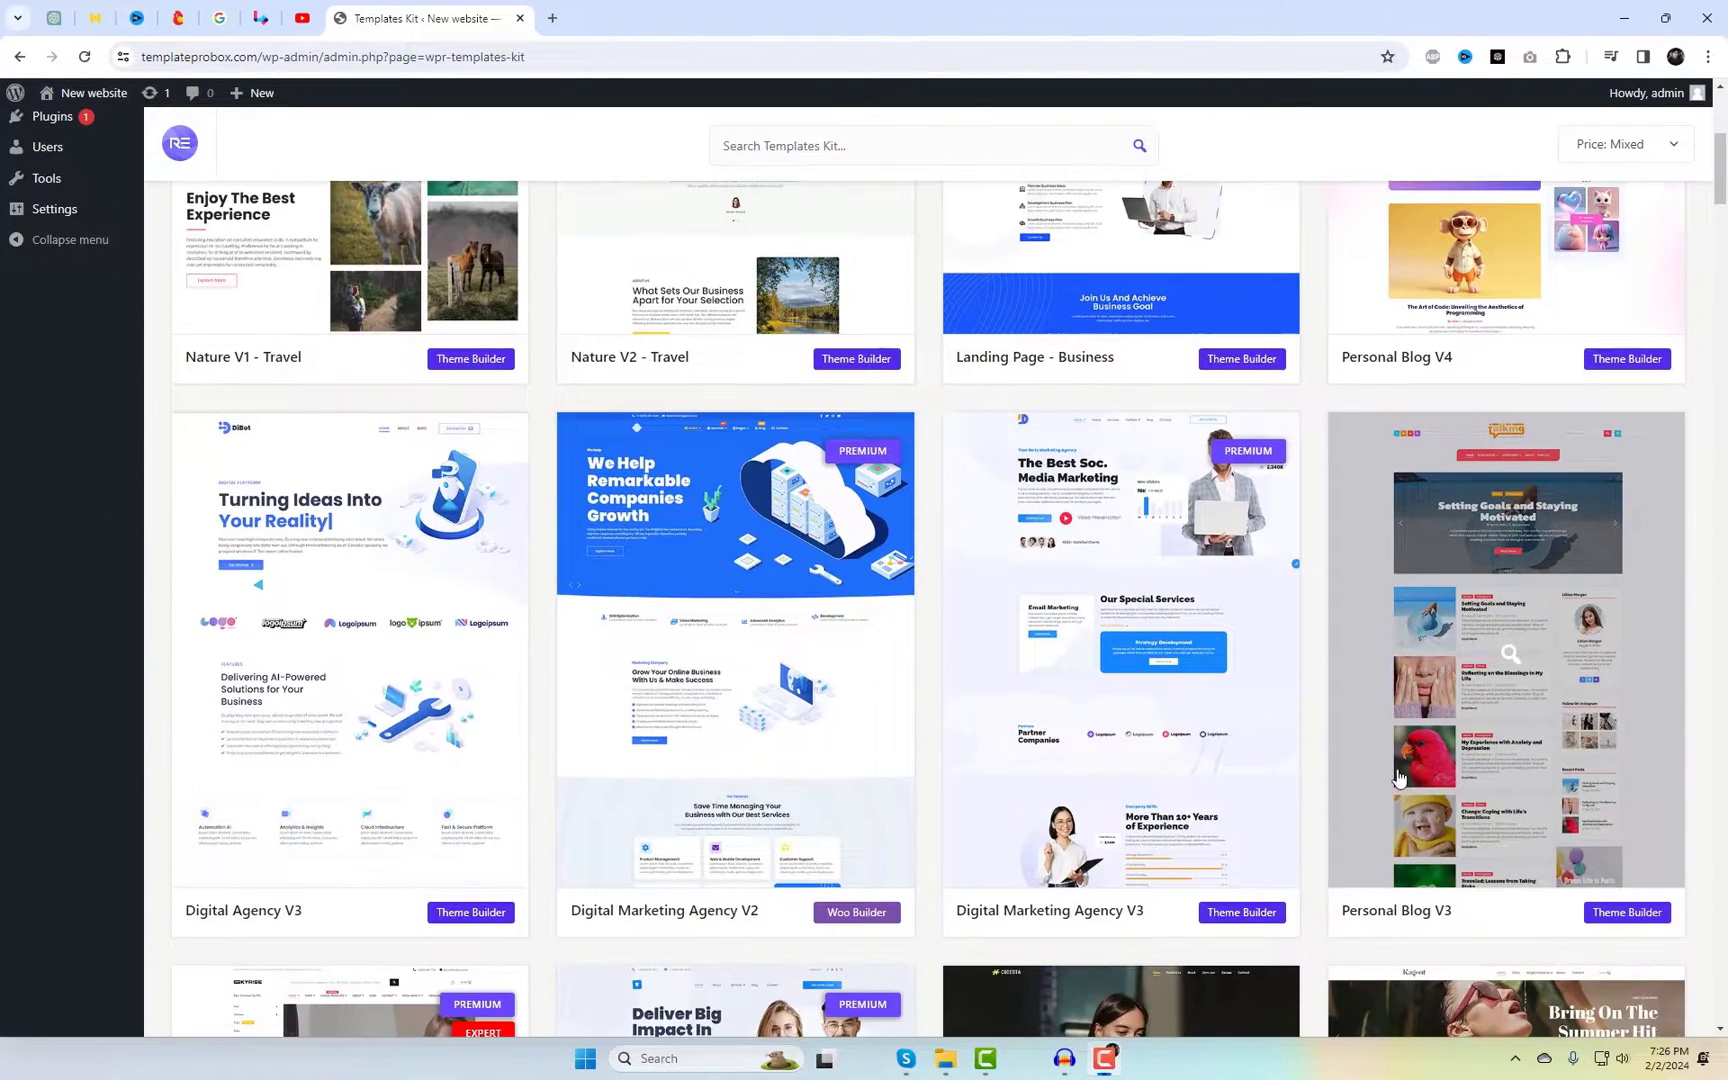
scroll(409, 660, down, 4)
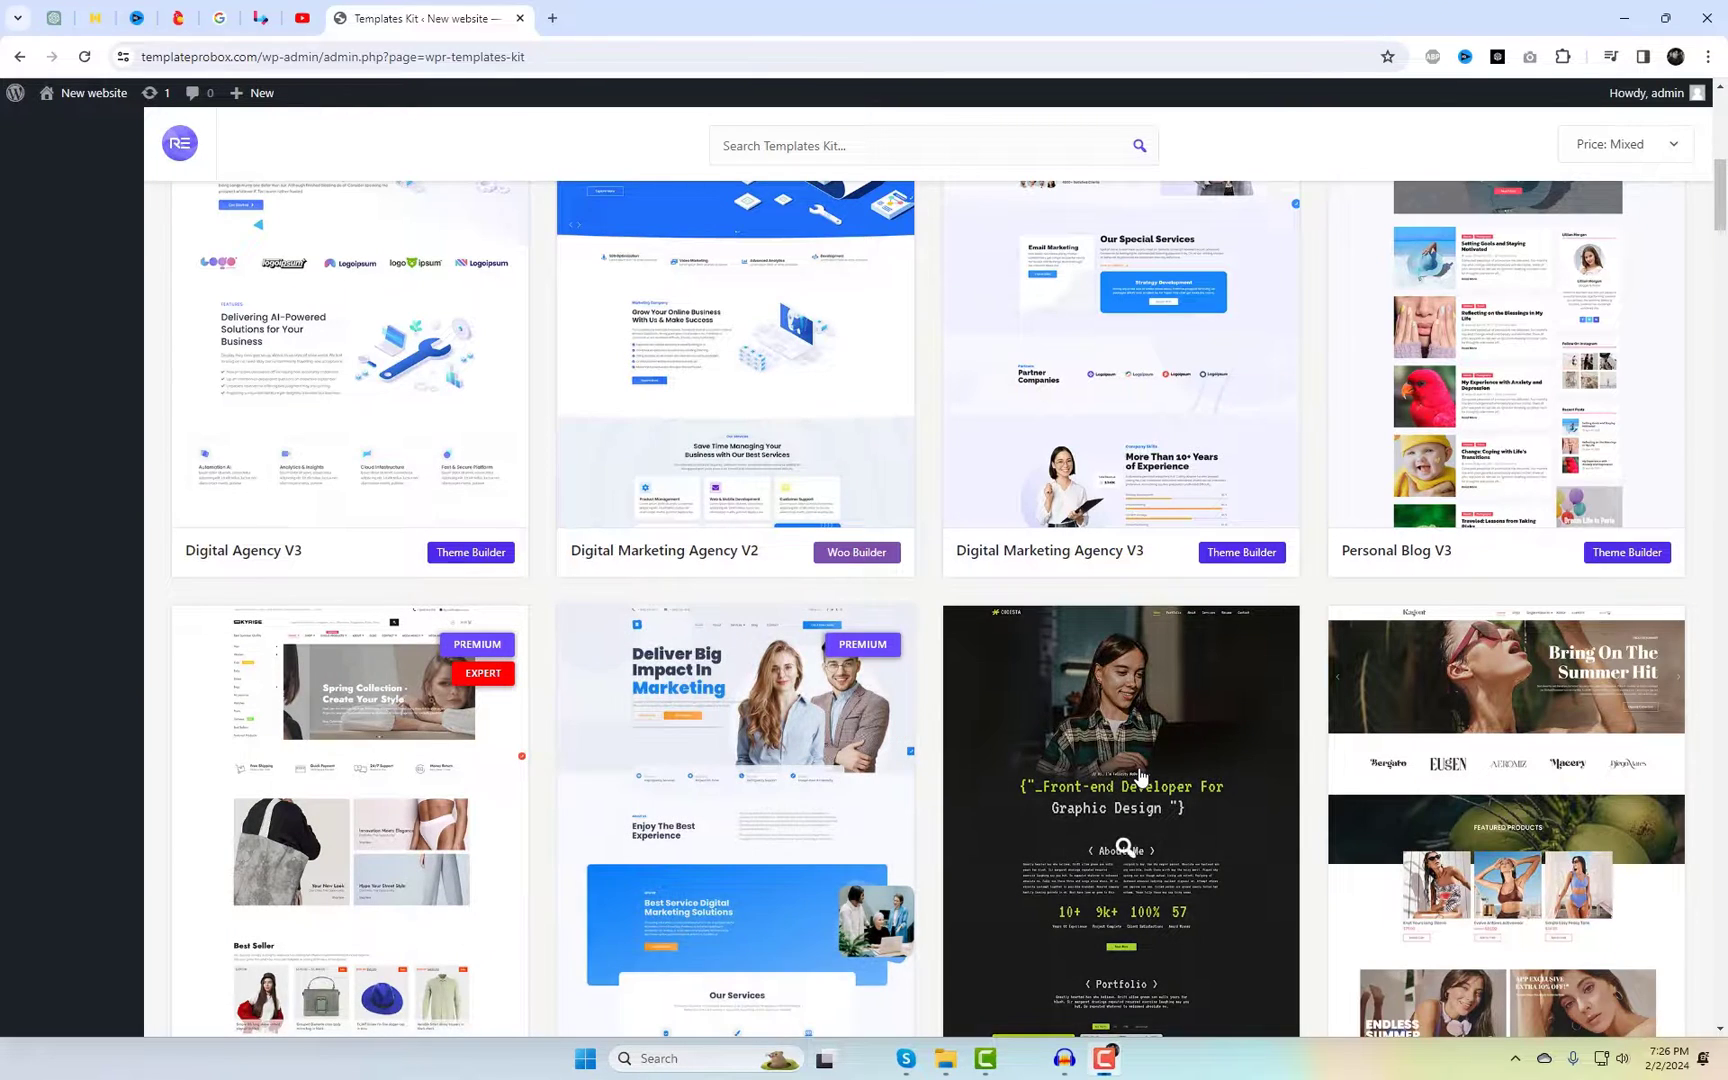
scroll(1110, 770, down, 4)
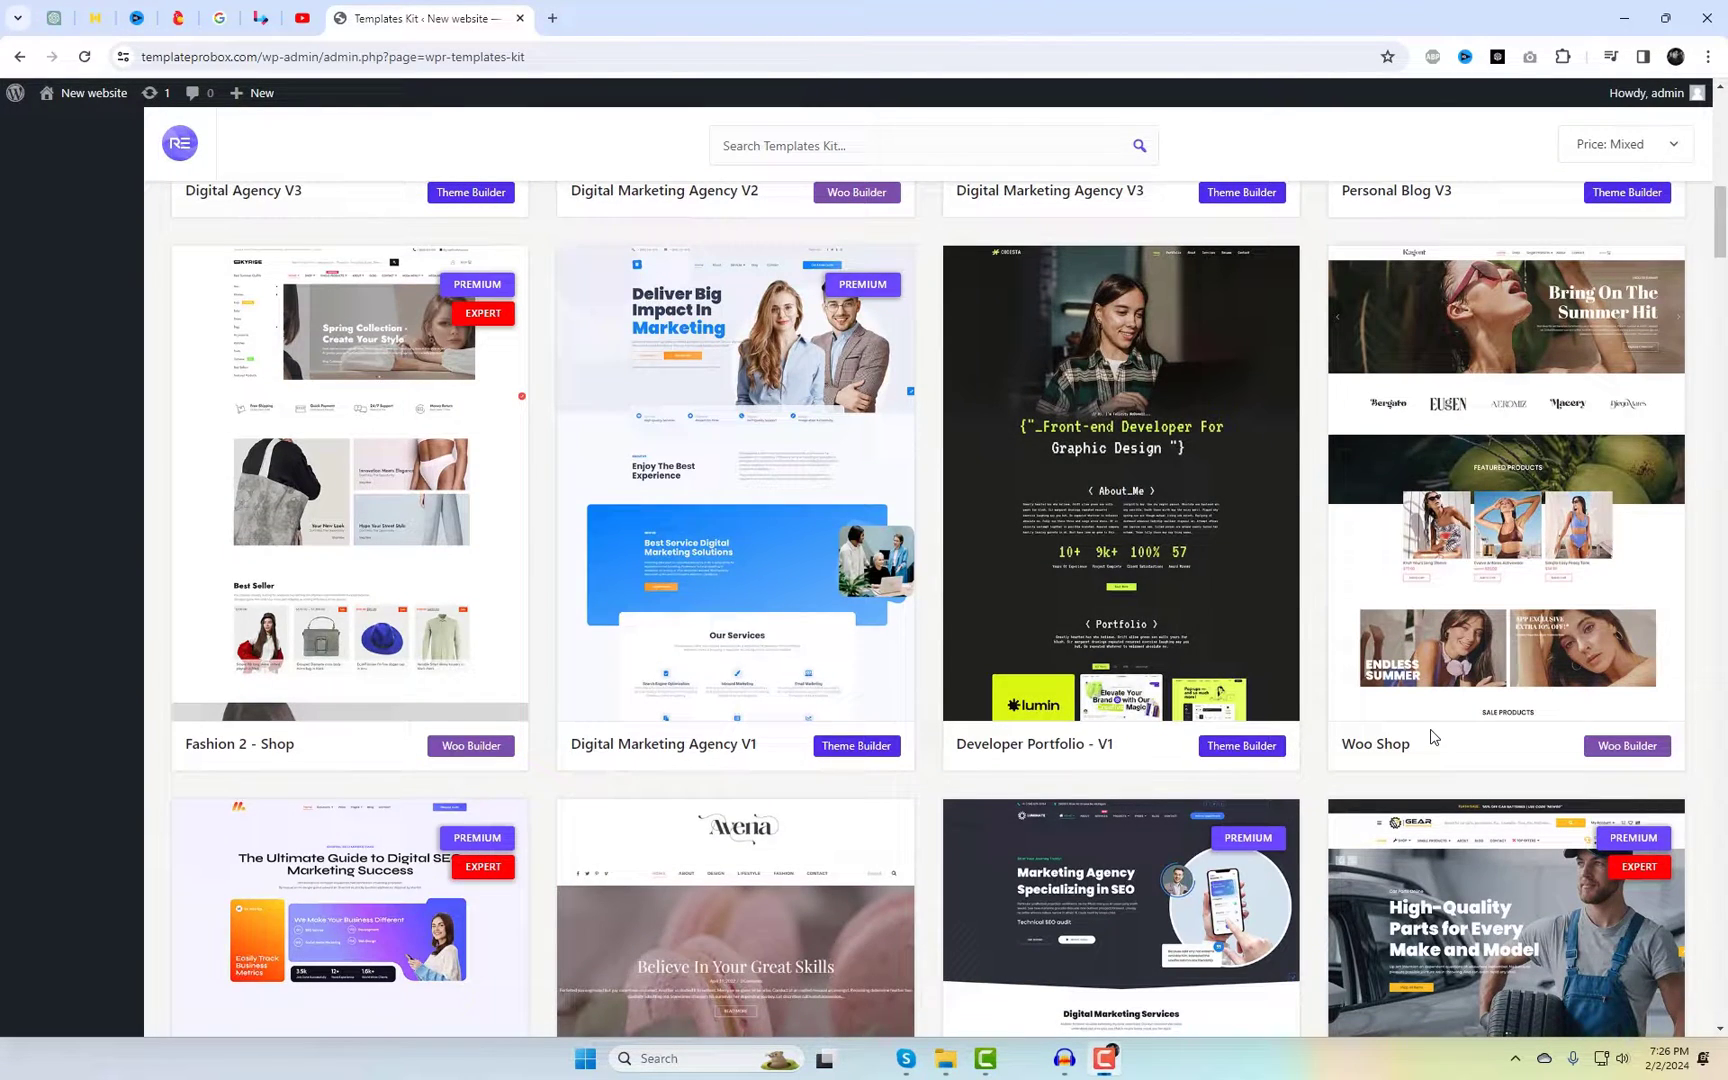
scroll(1433, 737, down, 5)
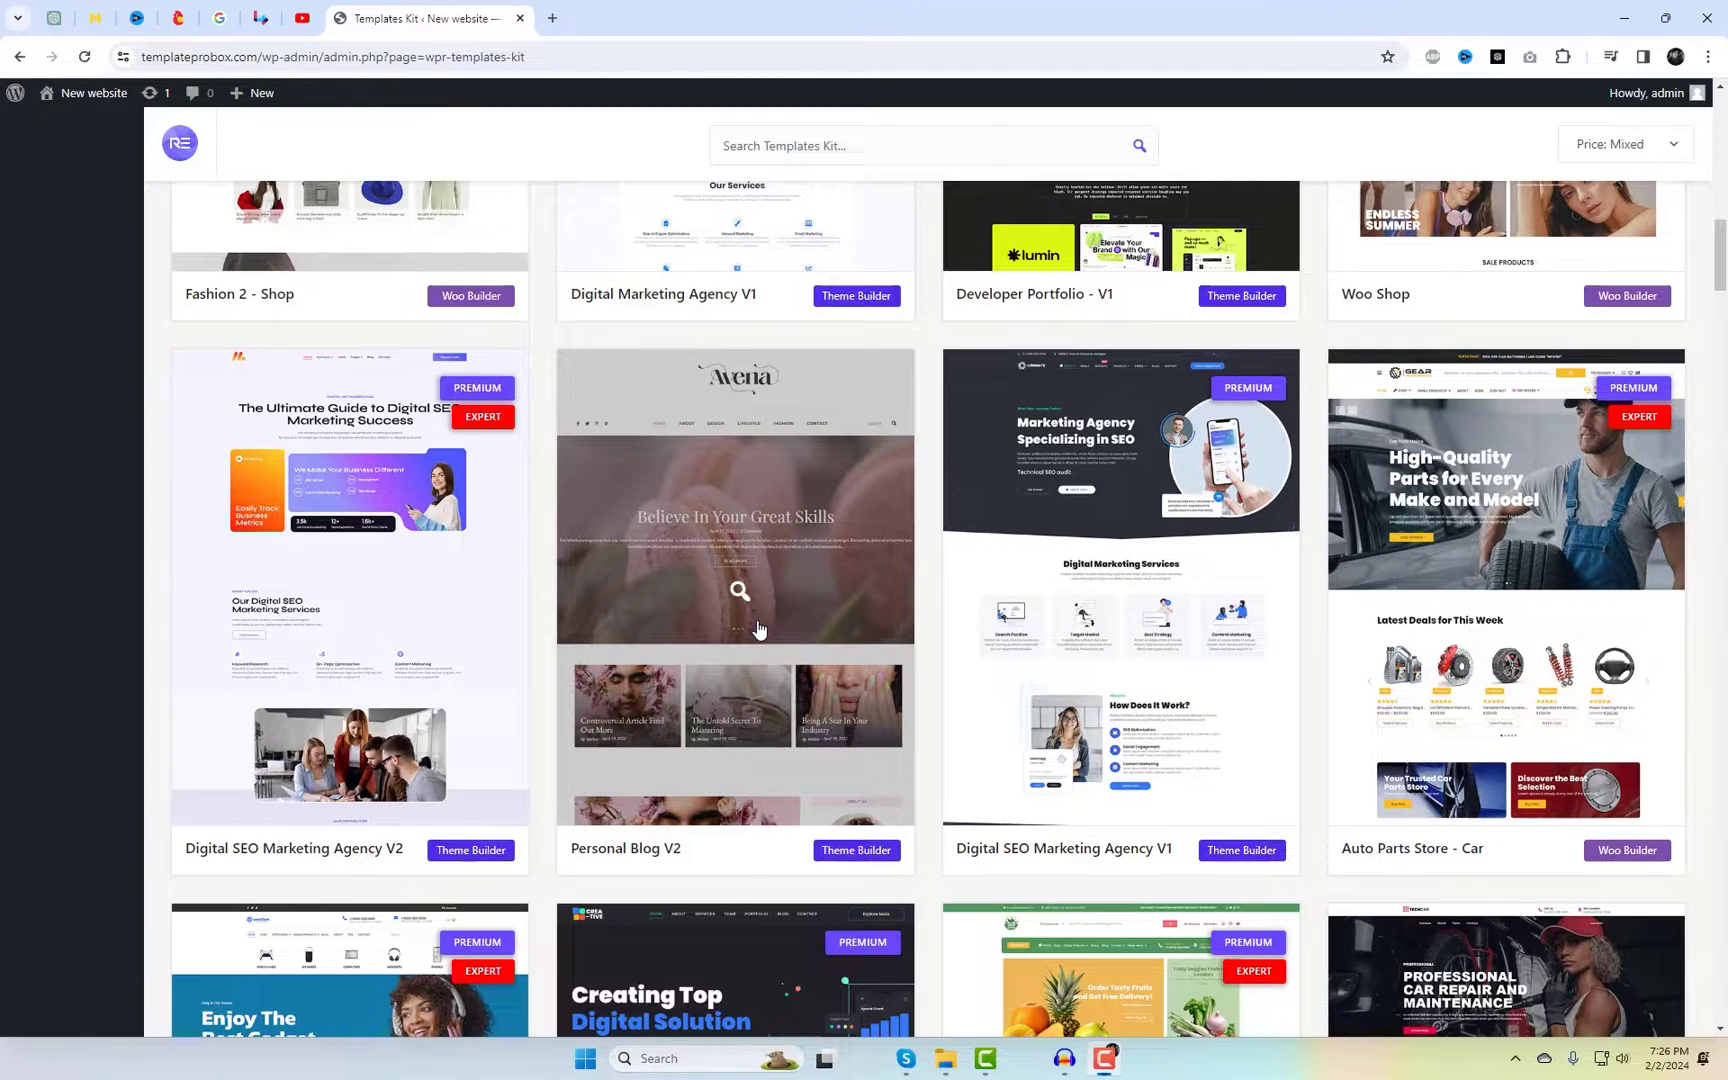
scroll(758, 628, down, 3)
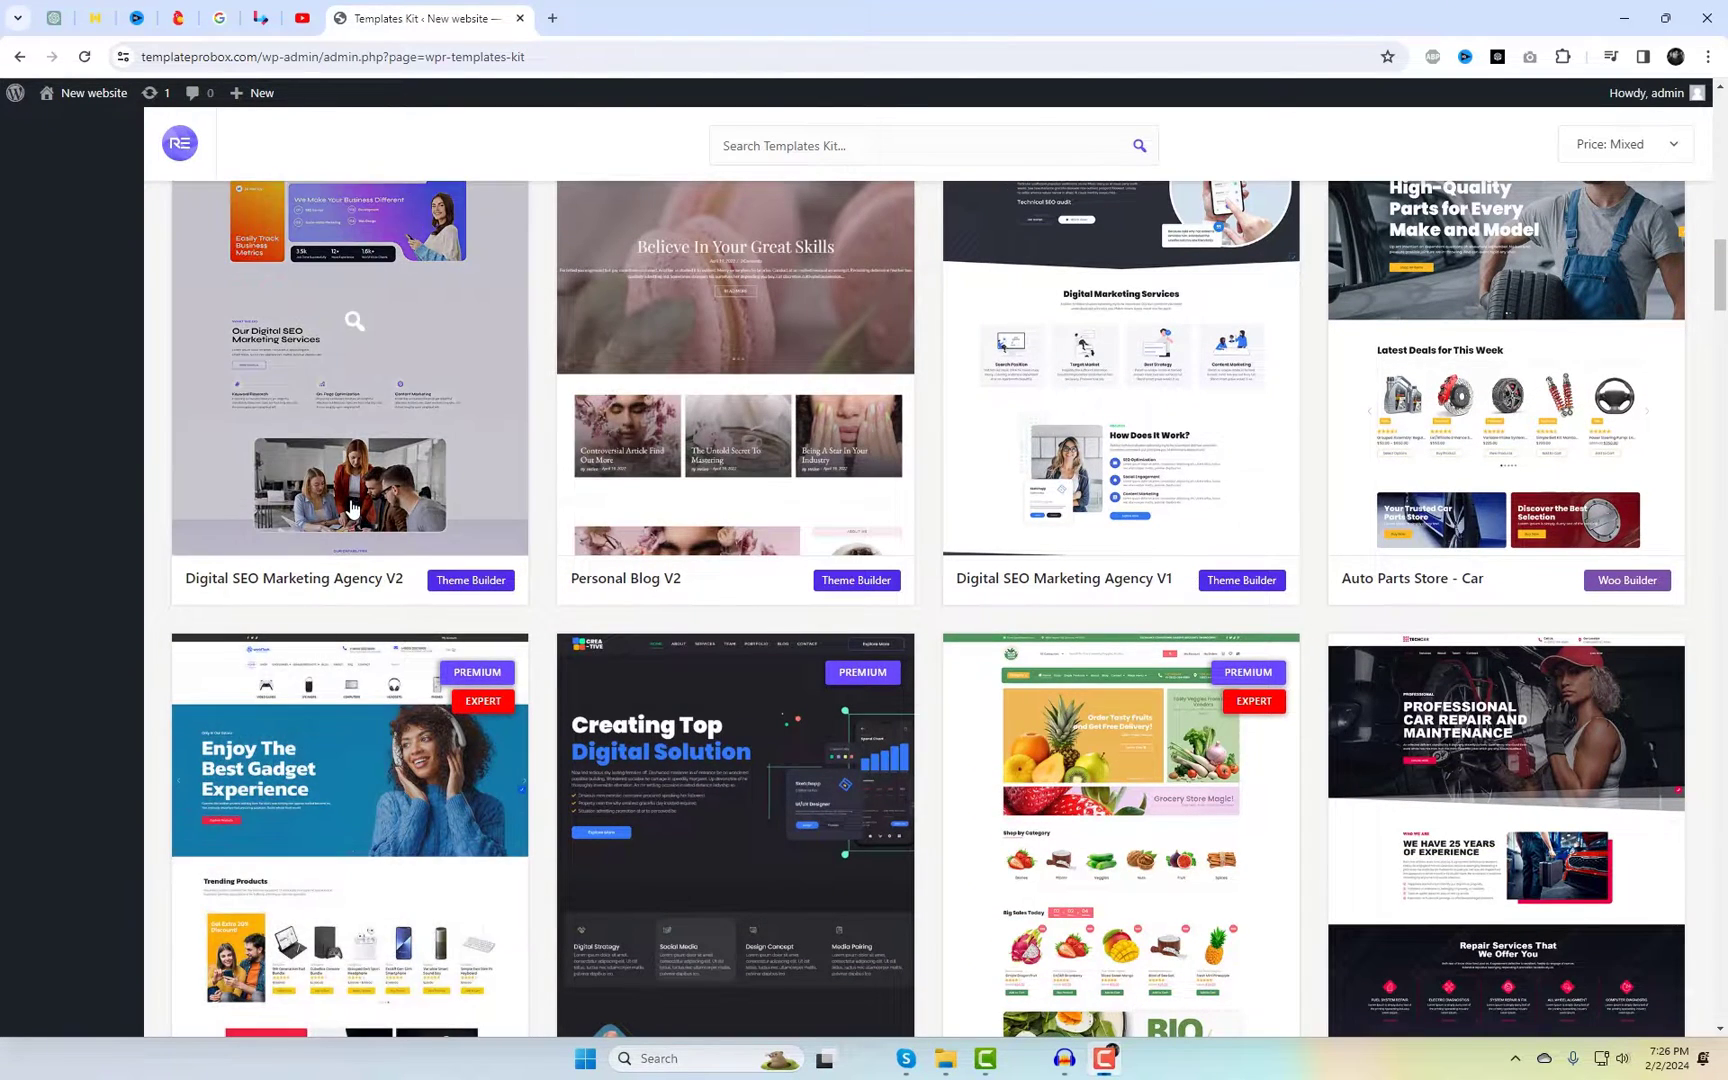
scroll(352, 508, down, 7)
scroll(432, 714, down, 3)
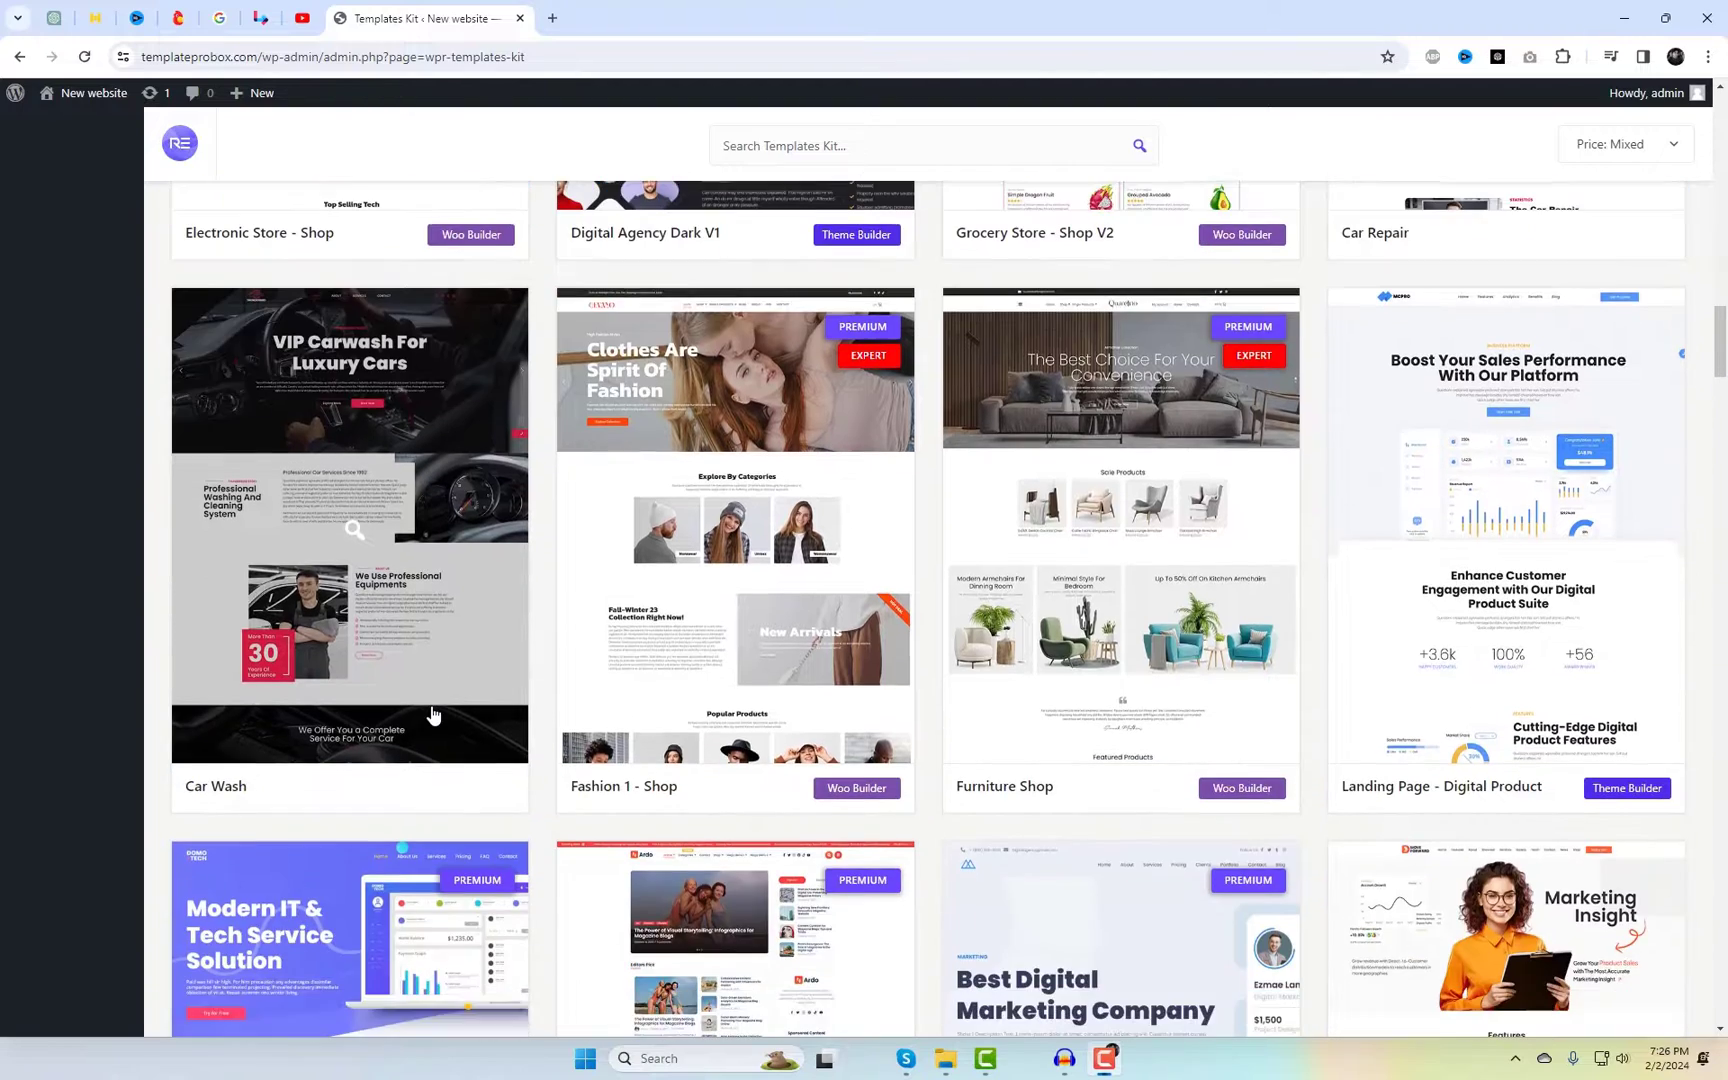
scroll(1404, 737, down, 4)
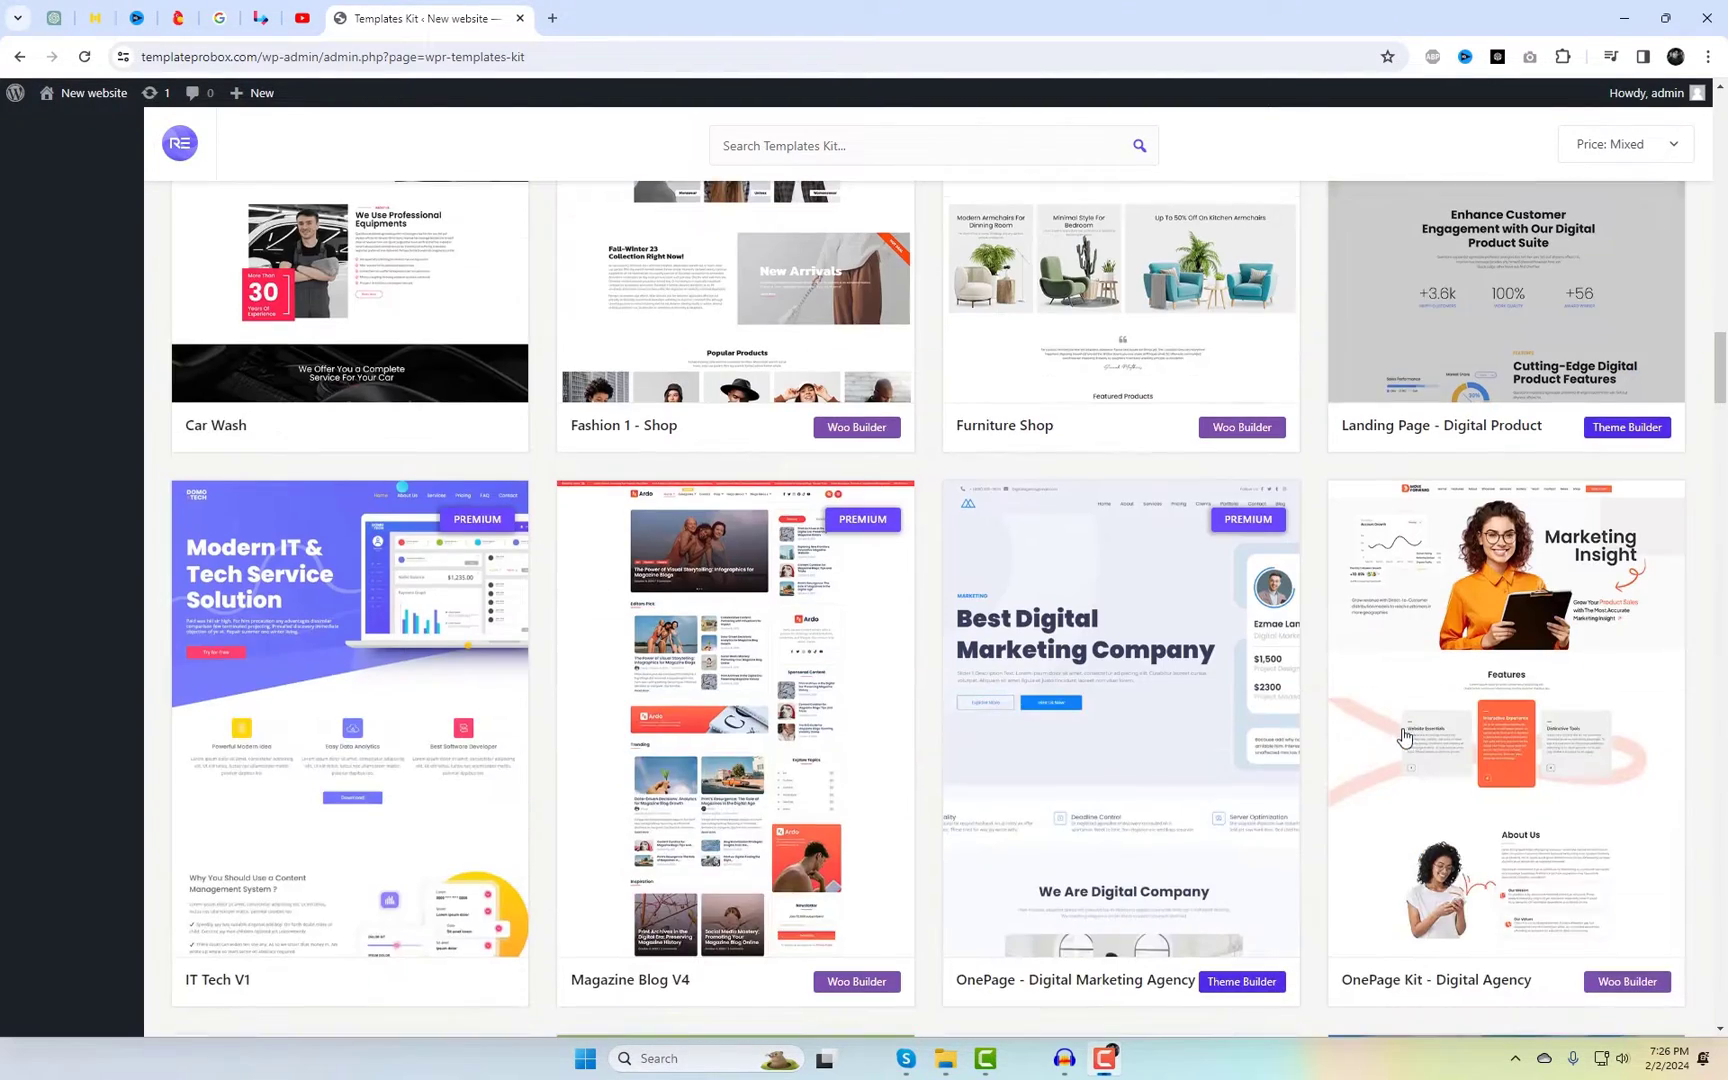
scroll(1404, 737, down, 11)
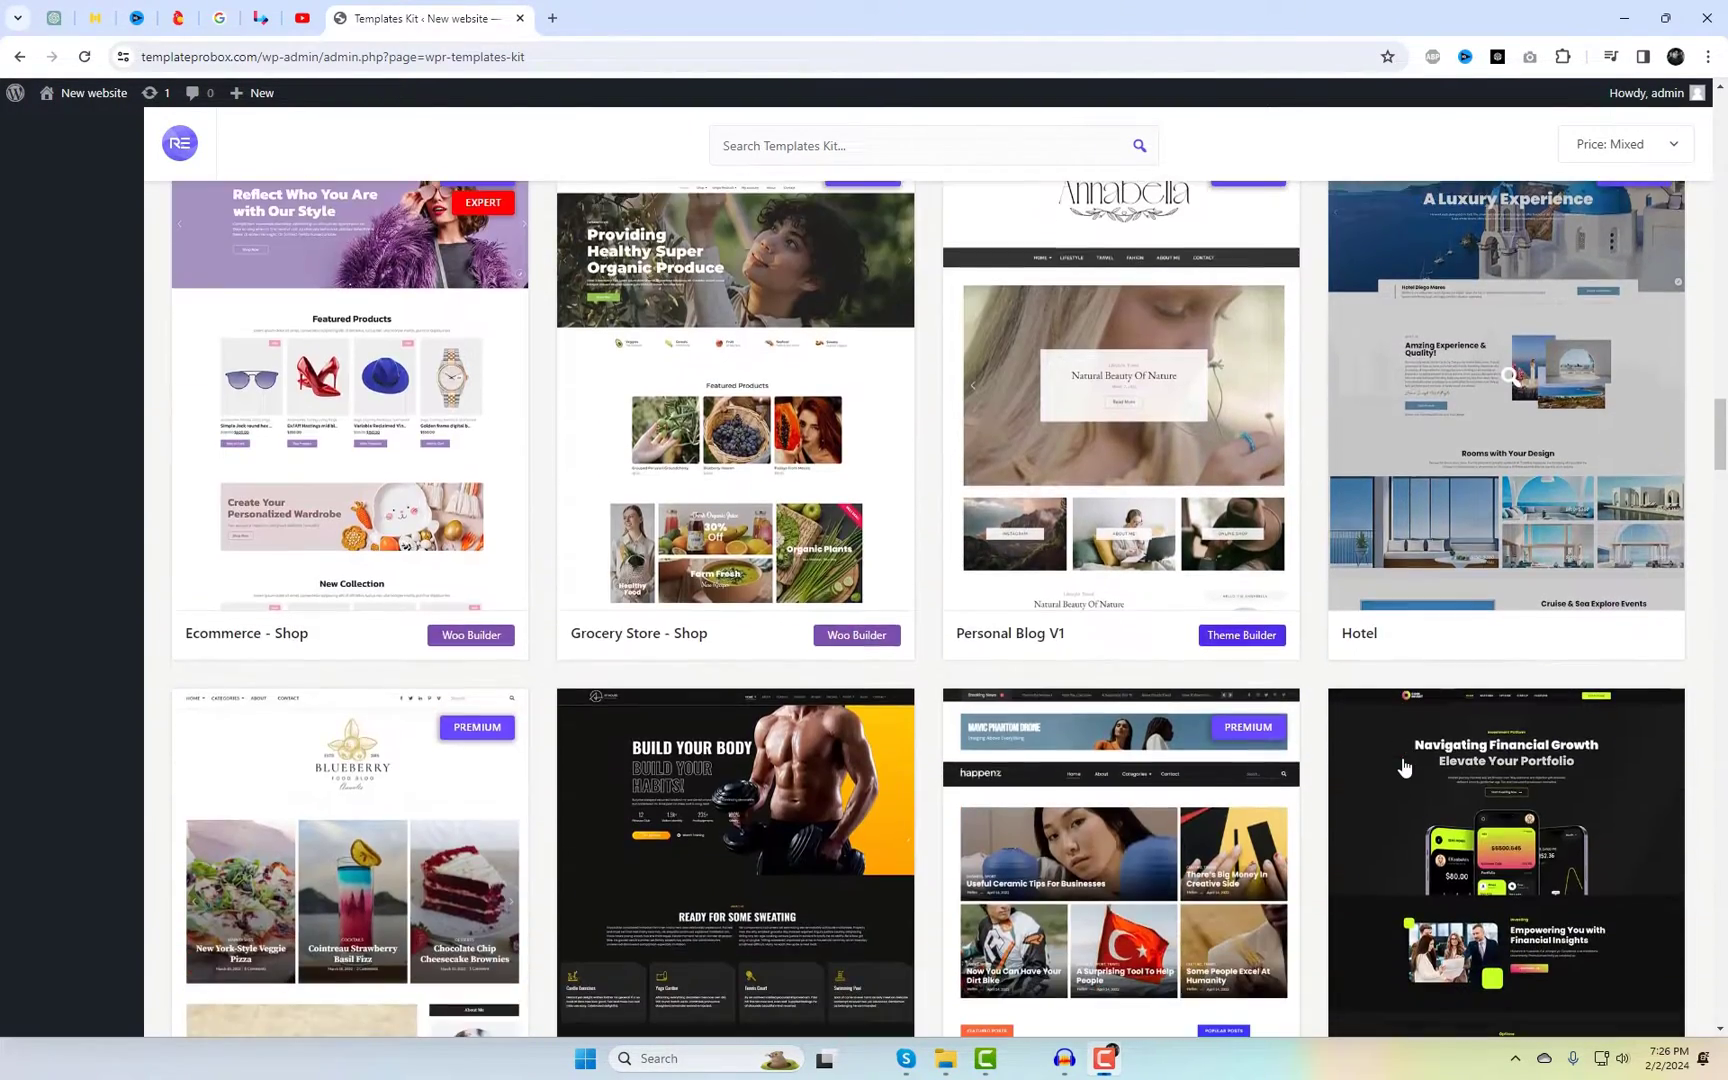
scroll(1404, 767, down, 8)
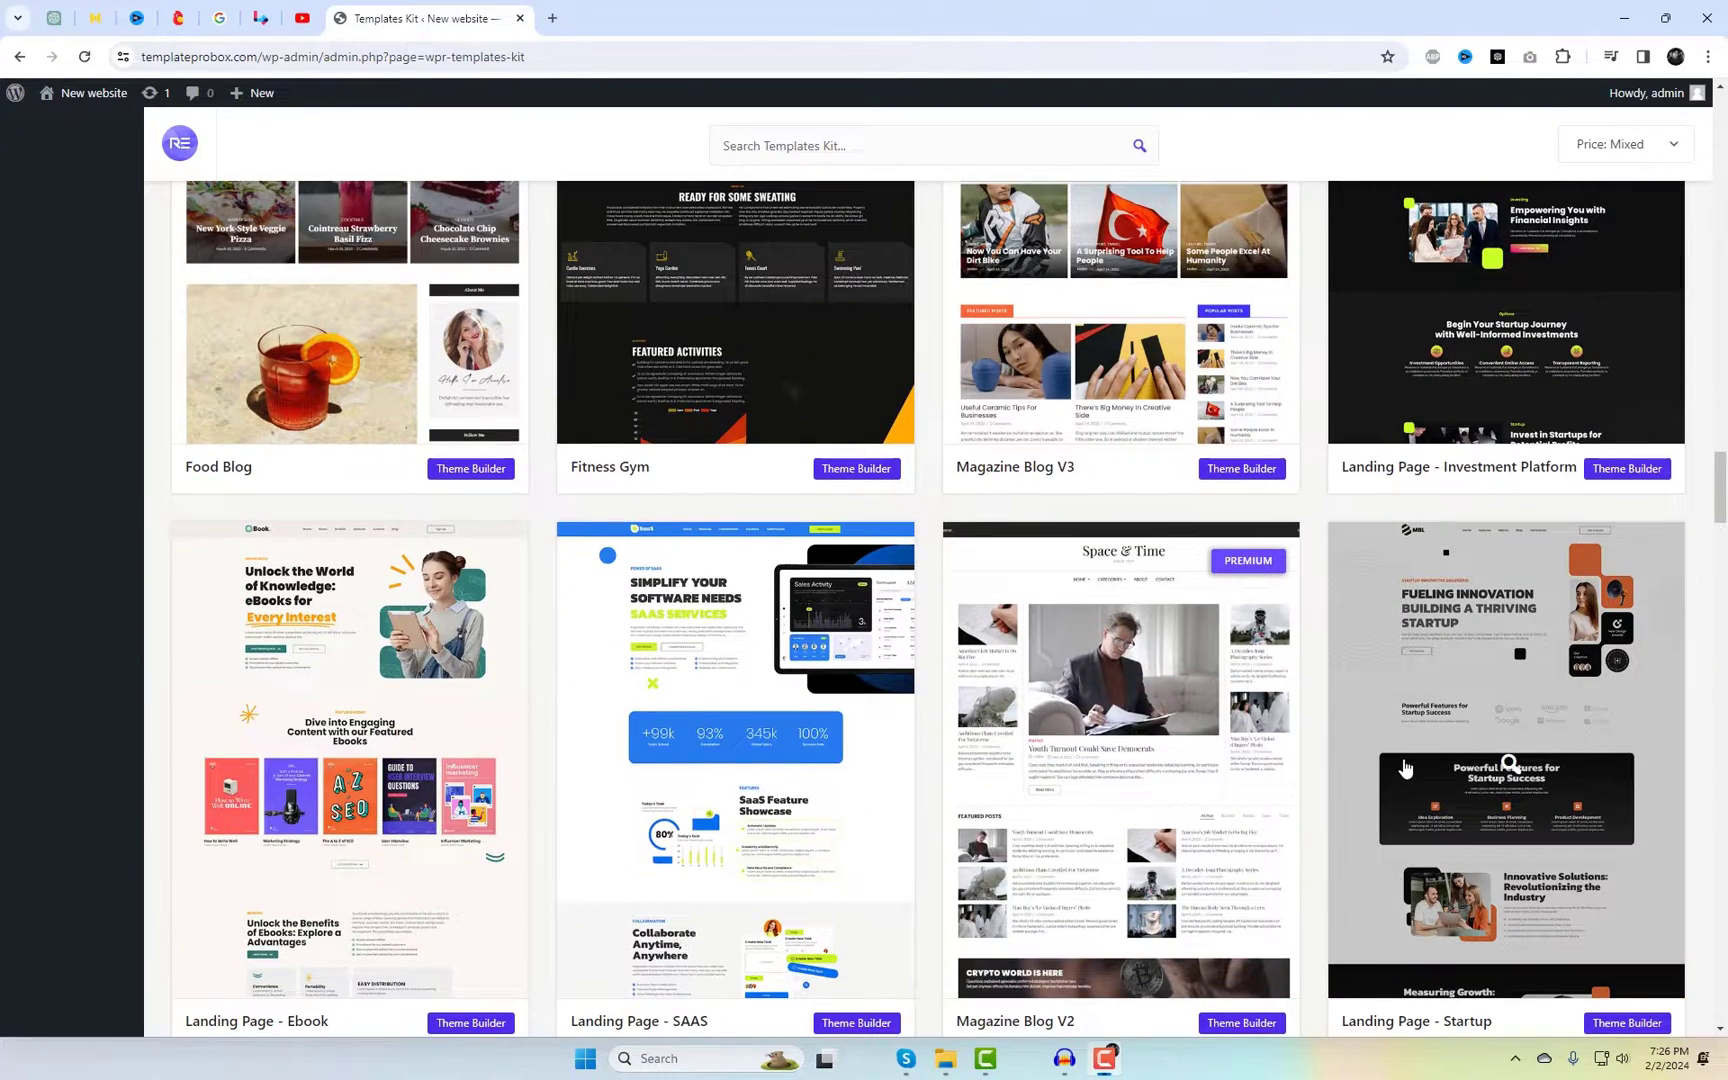
scroll(1404, 767, down, 7)
scroll(1404, 767, up, 3)
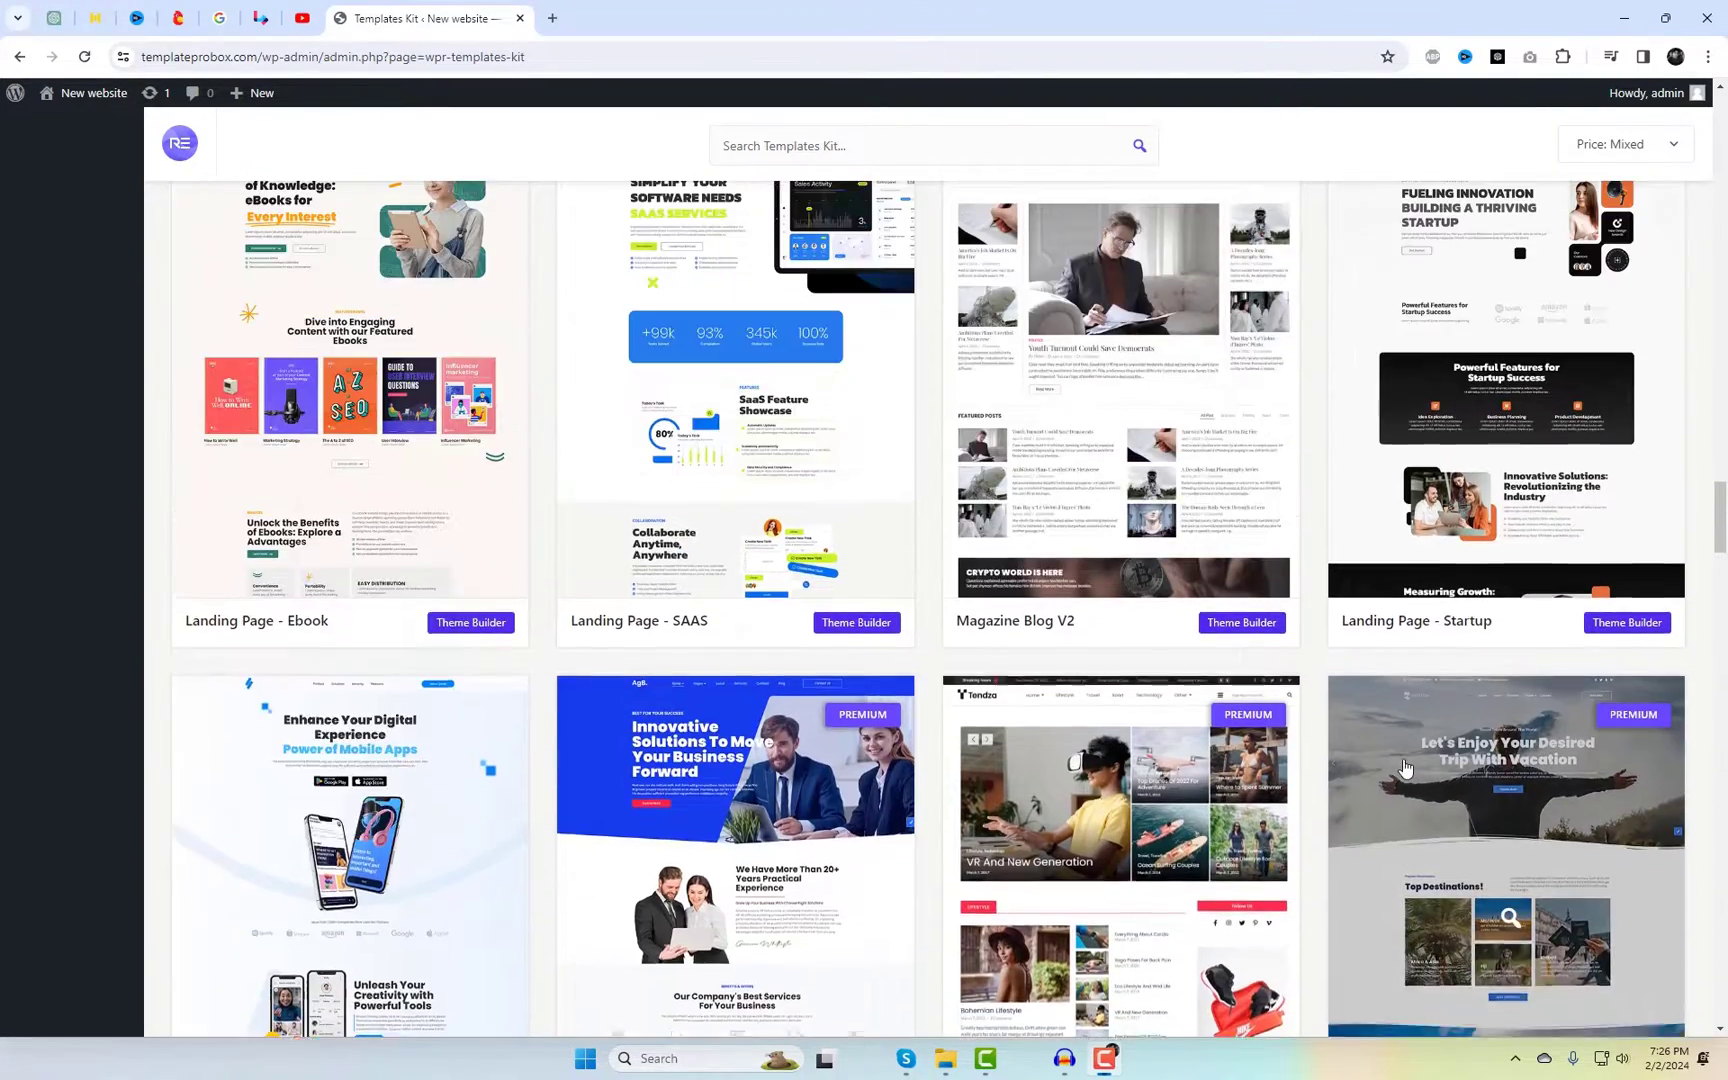
scroll(1404, 767, up, 2)
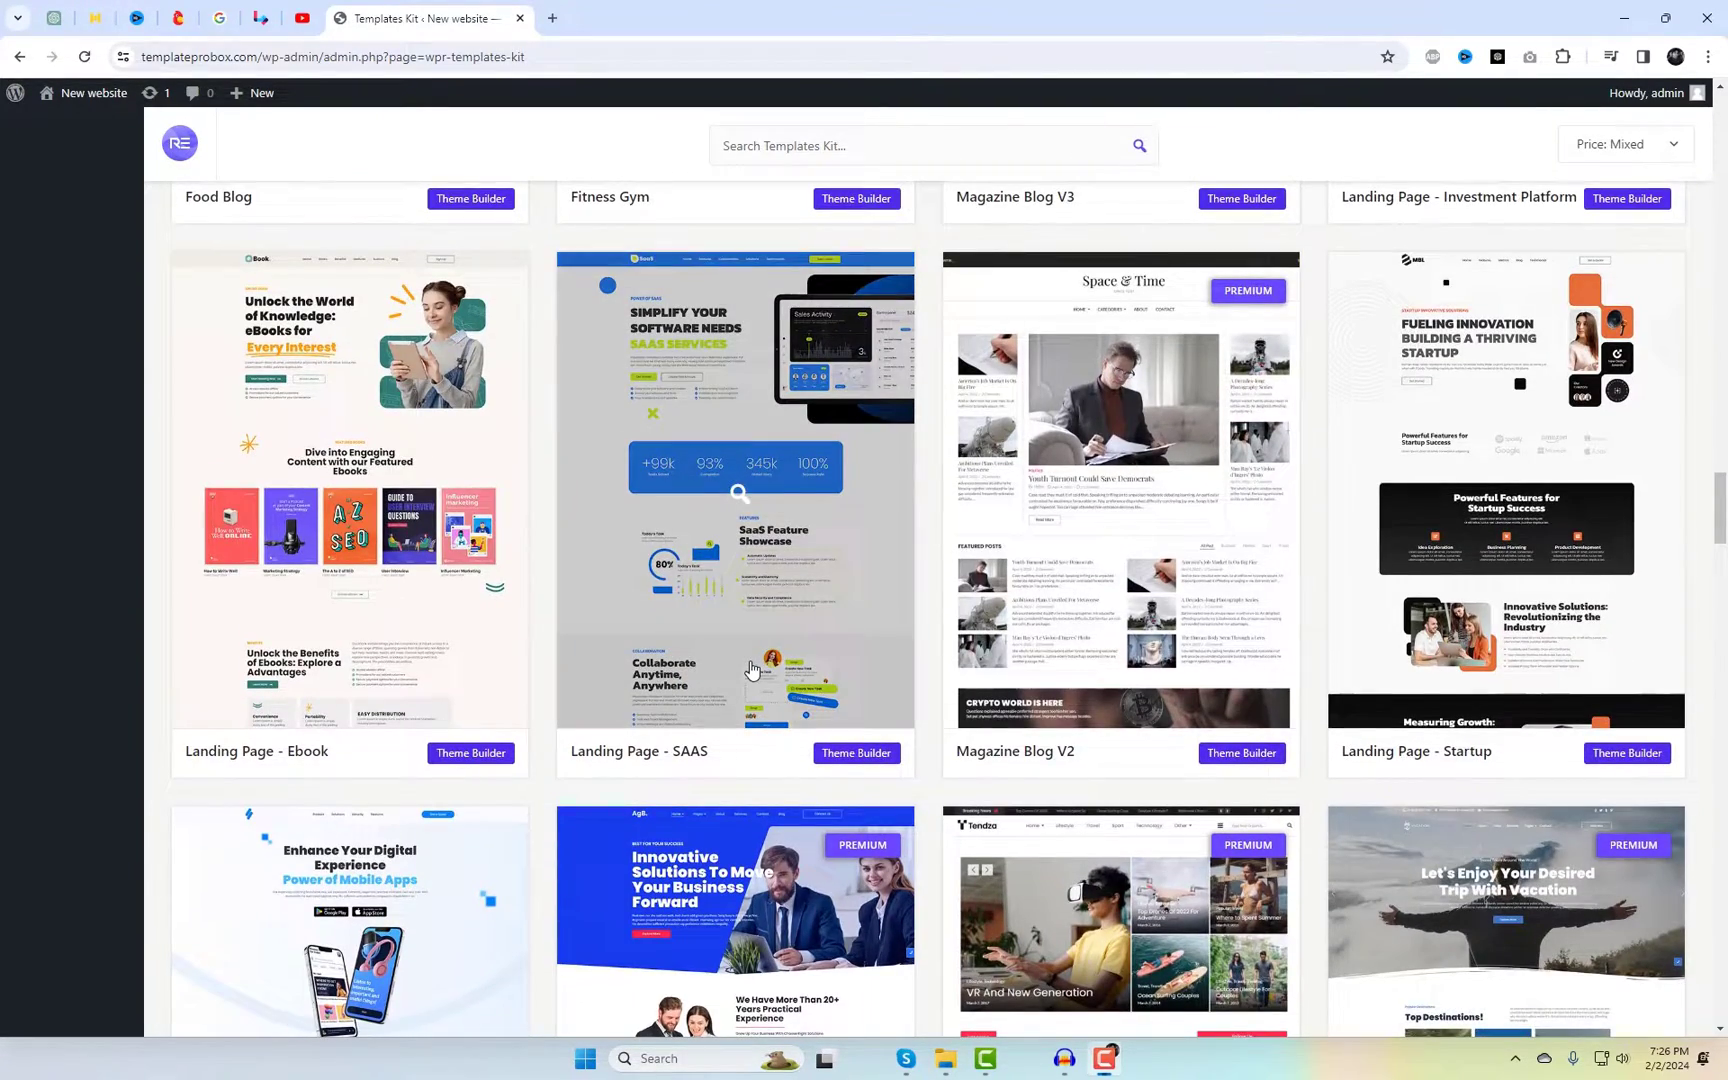
Step: Open the Landing Page - SAAS kit and import it, accepting the recommendation about deactivating other plugins
click(752, 669)
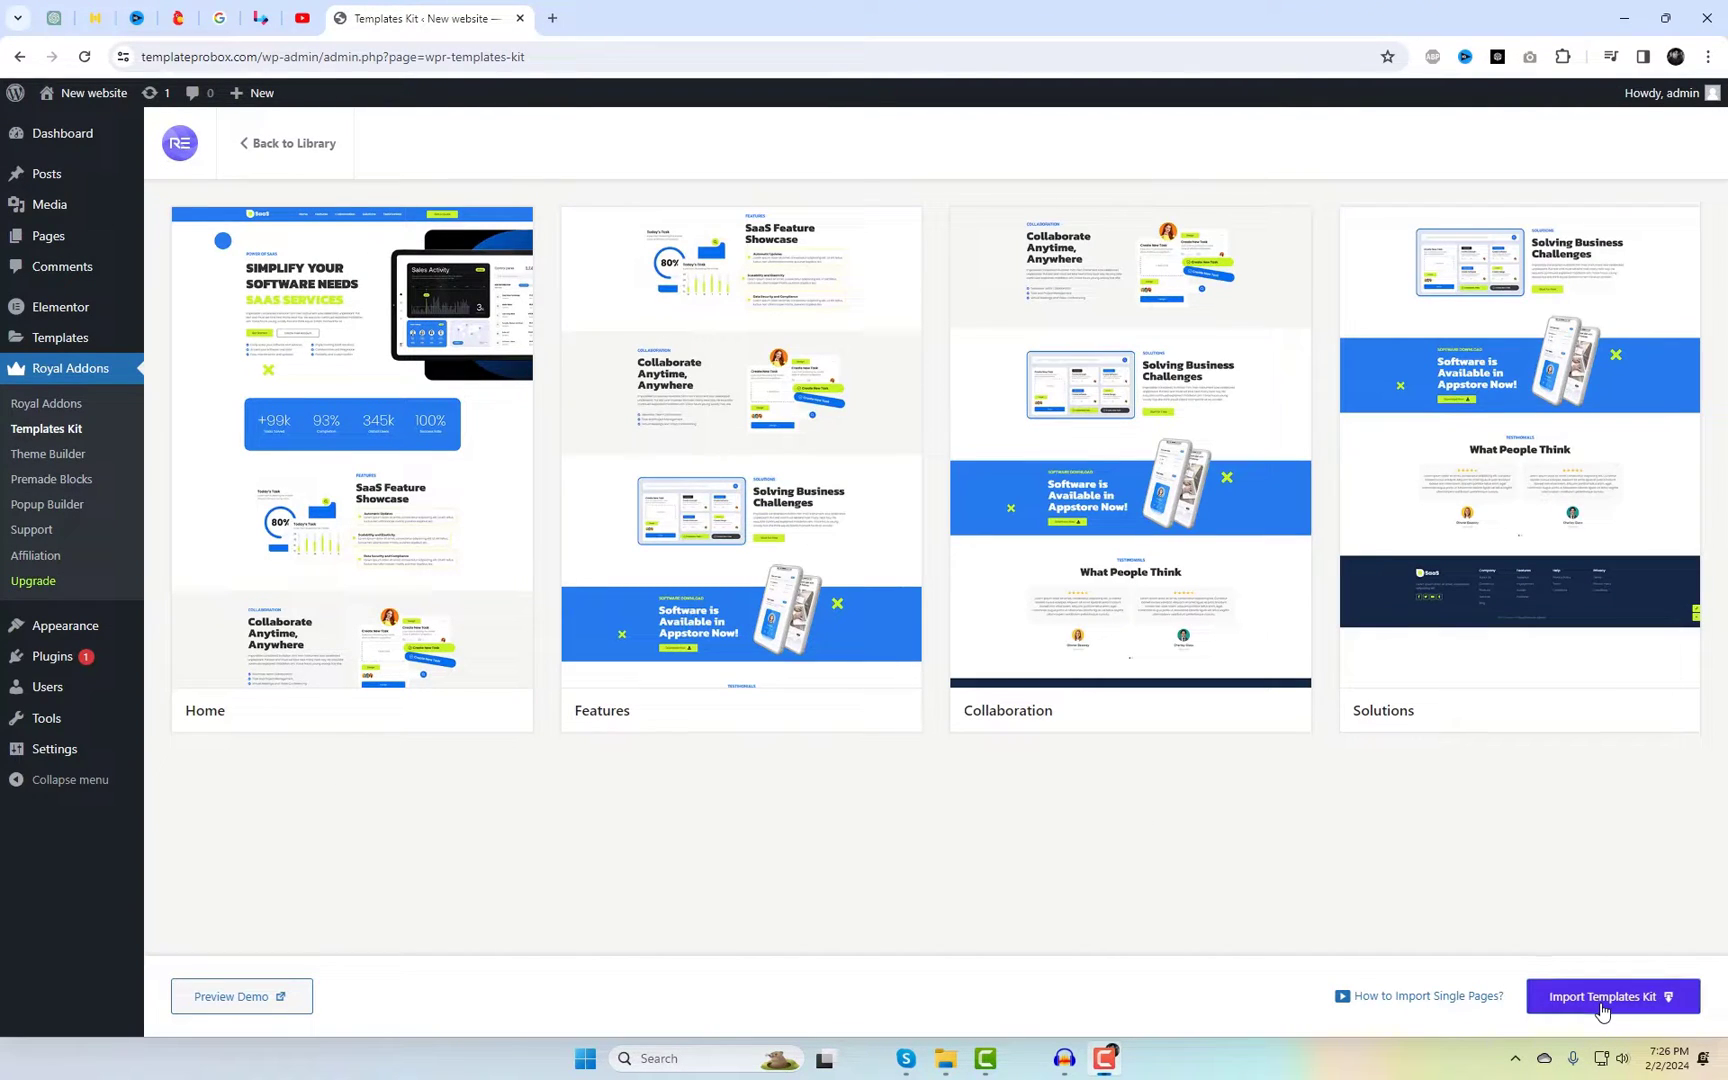
click(1601, 1011)
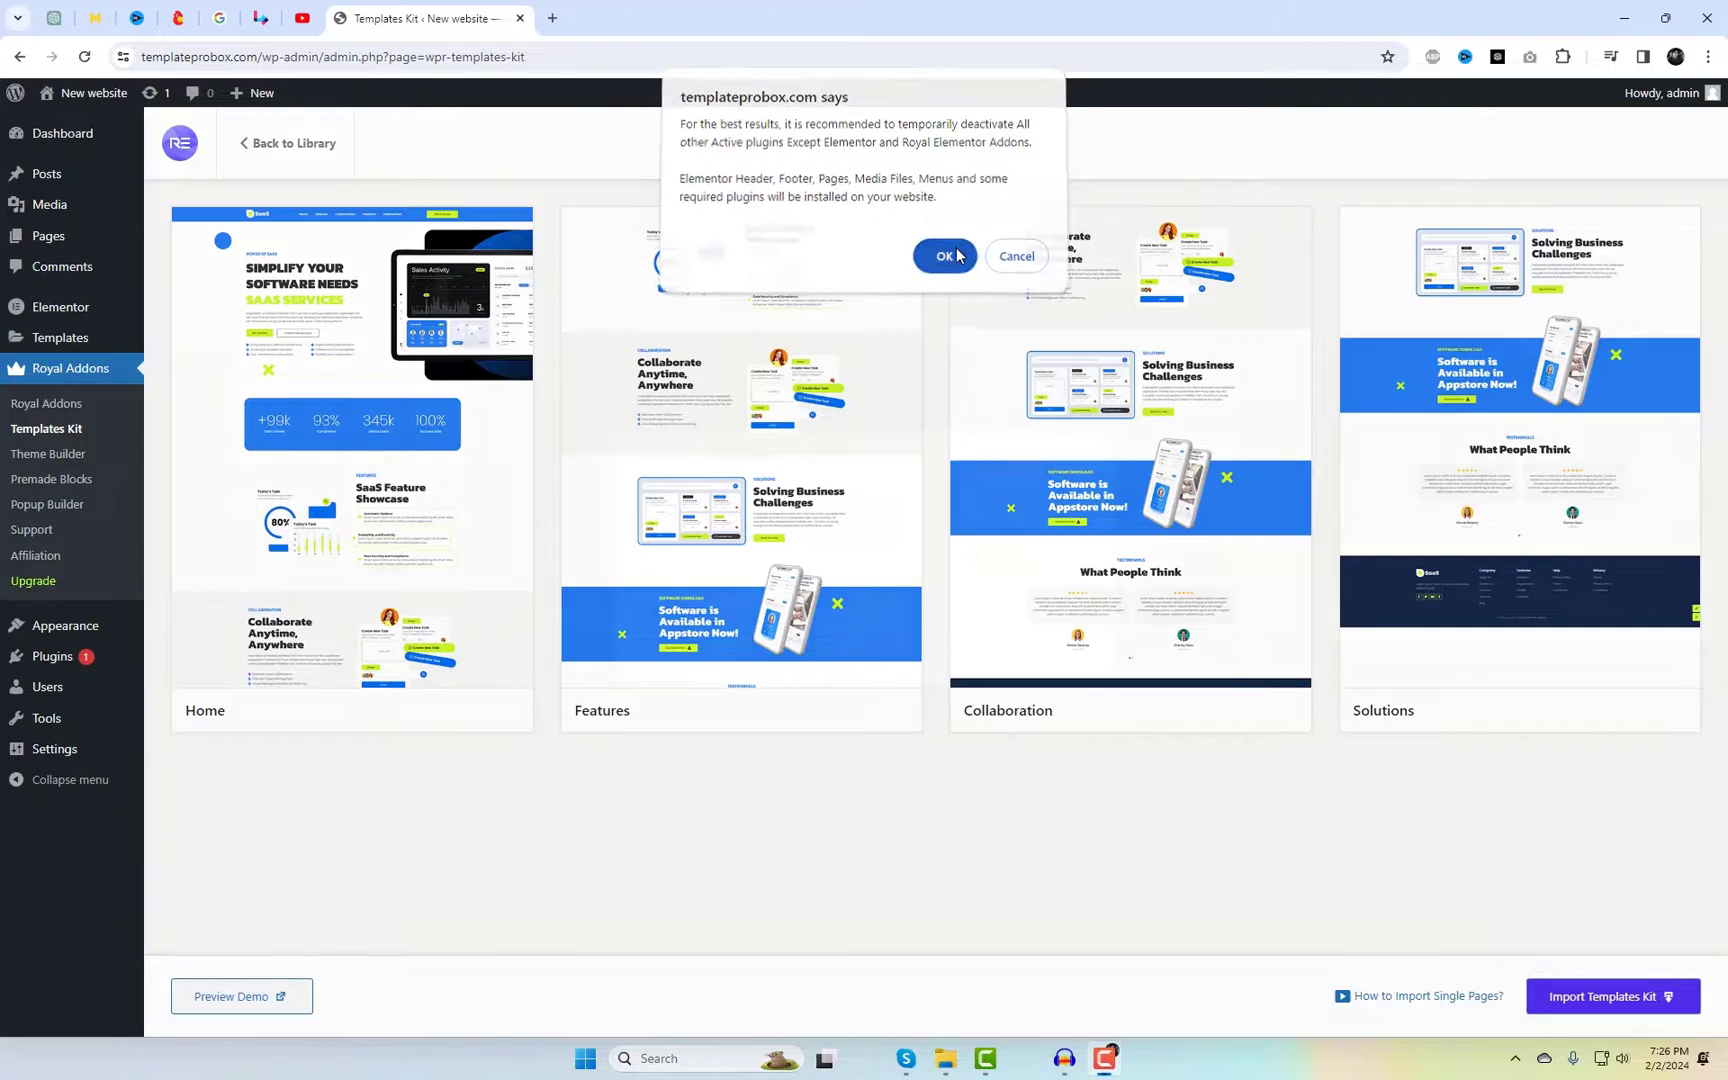
click(943, 262)
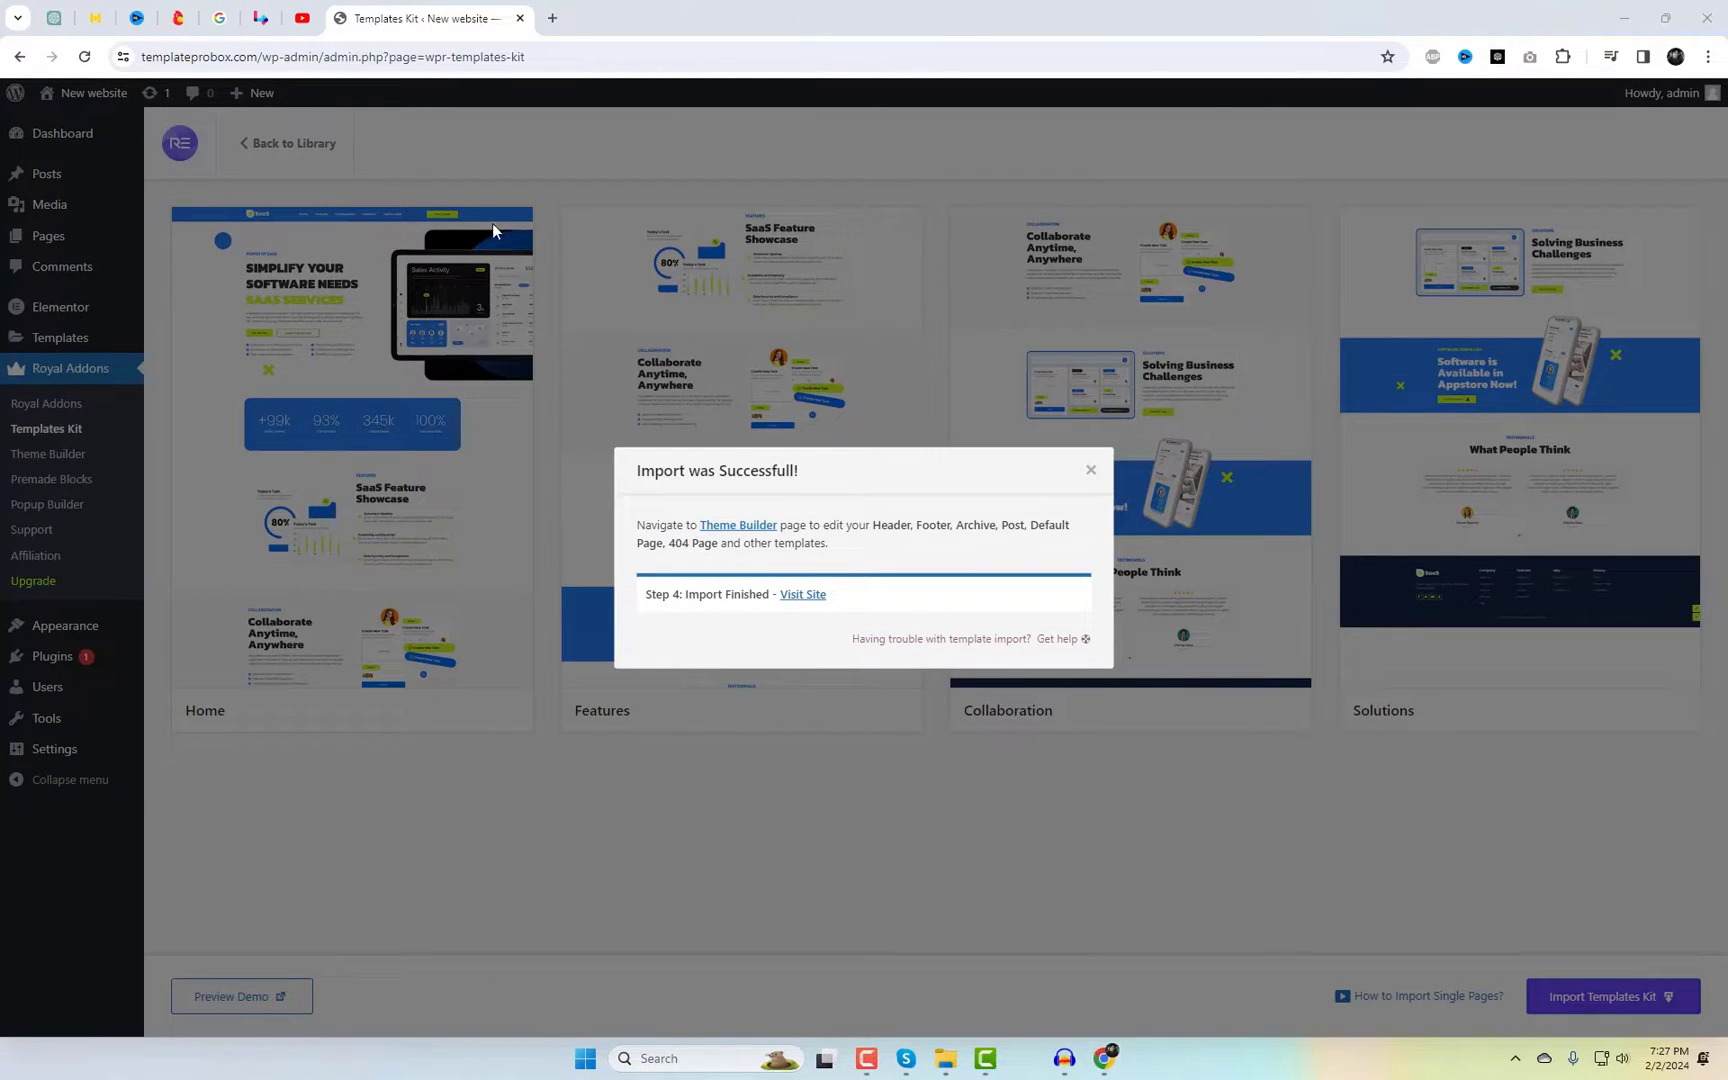
Step: Visit the imported SaaS site and look through its home page down to the footer
click(806, 595)
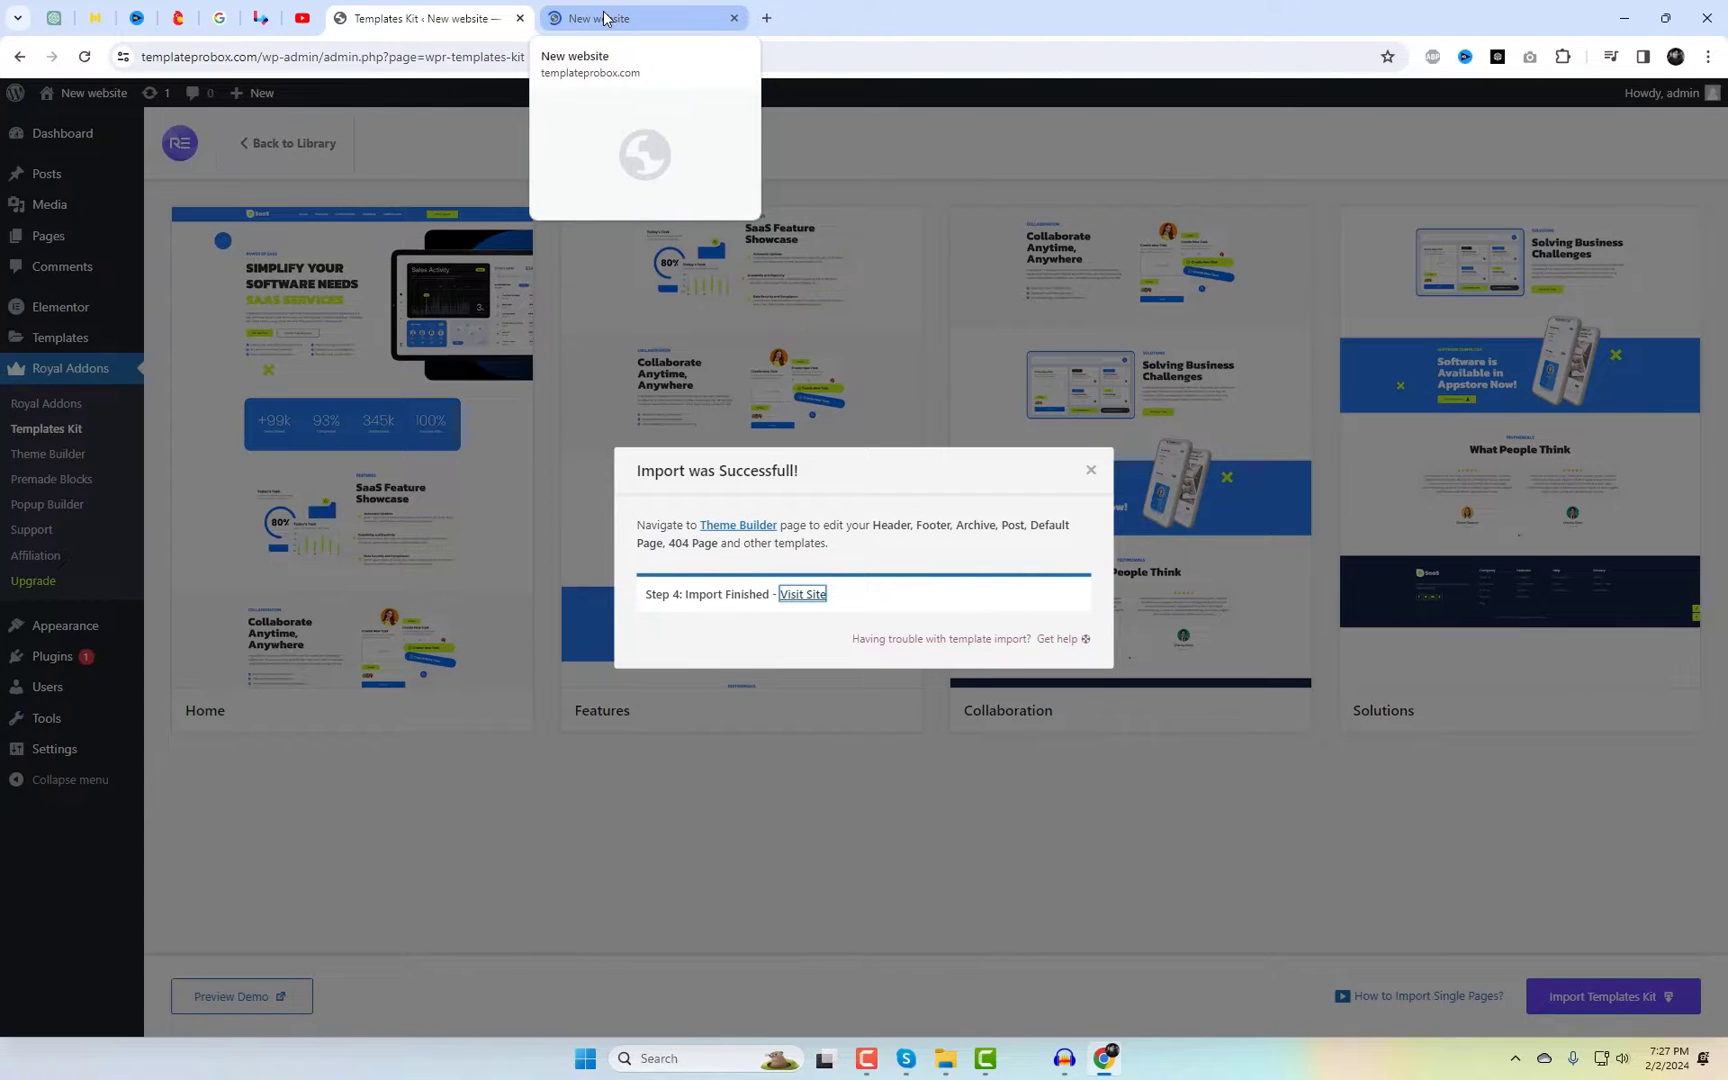
click(604, 18)
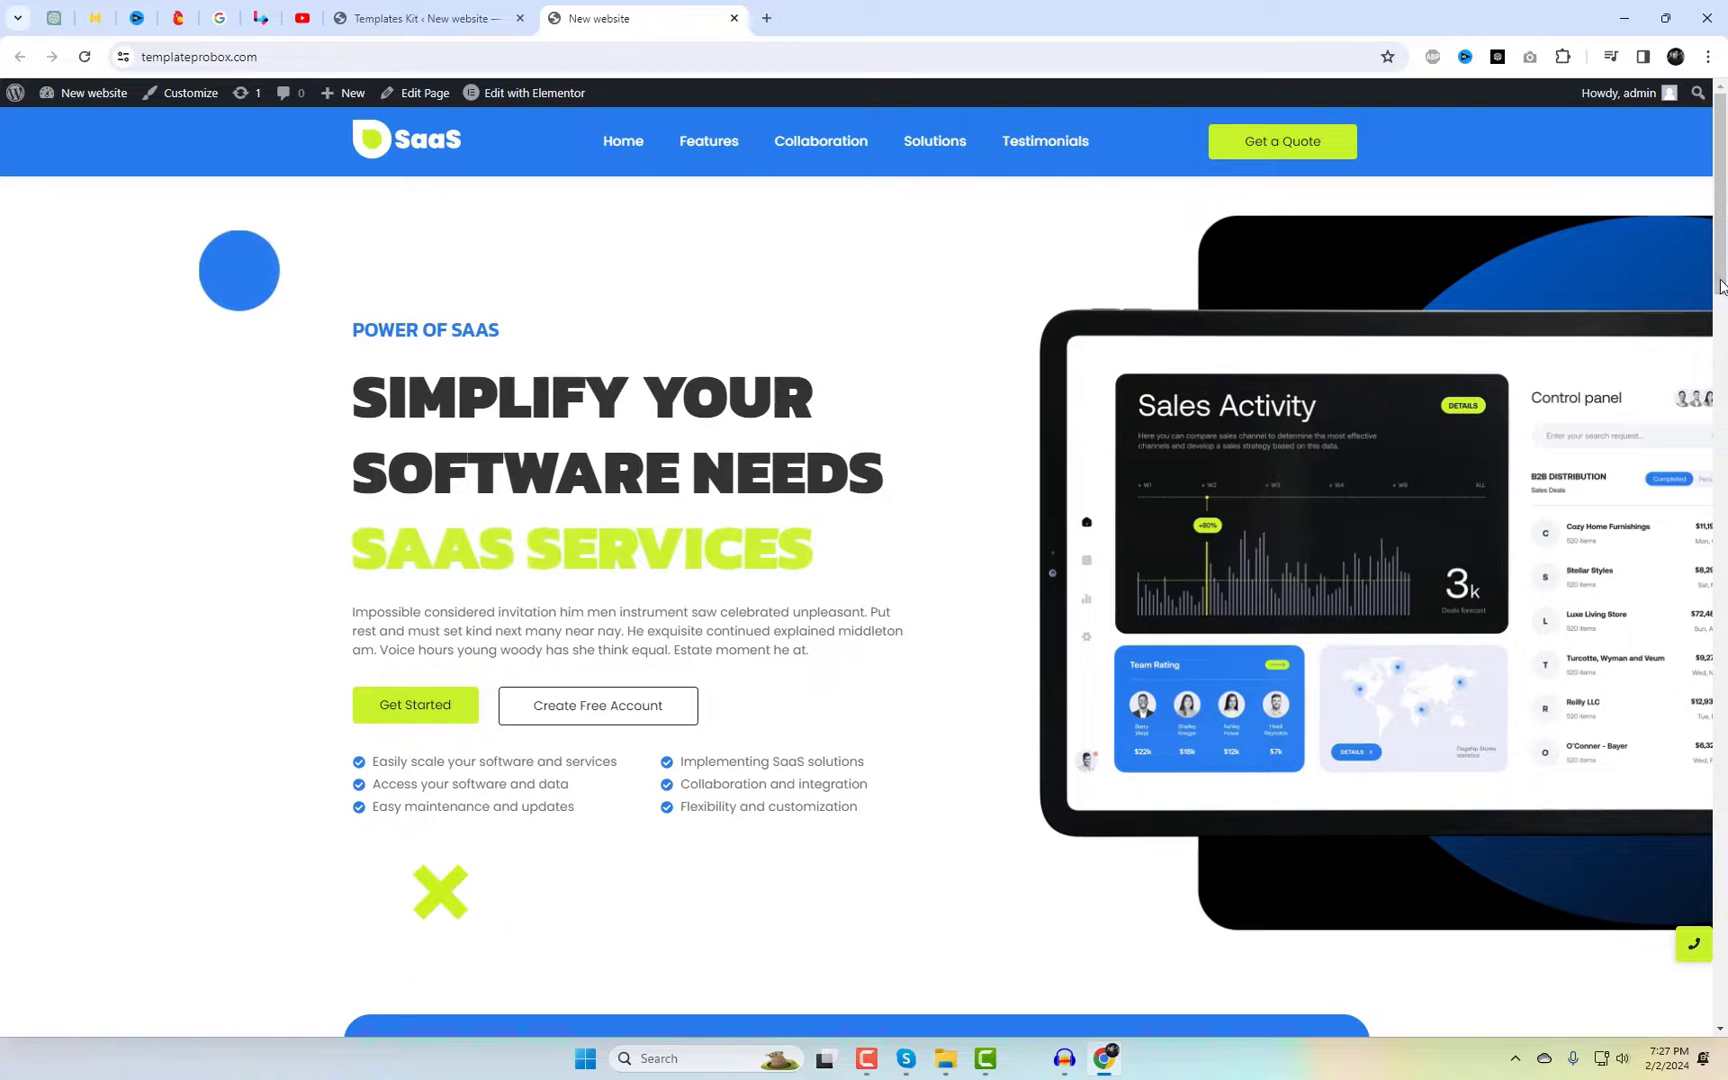
drag(1721, 287, 1705, 756)
scroll(1612, 752, down, 7)
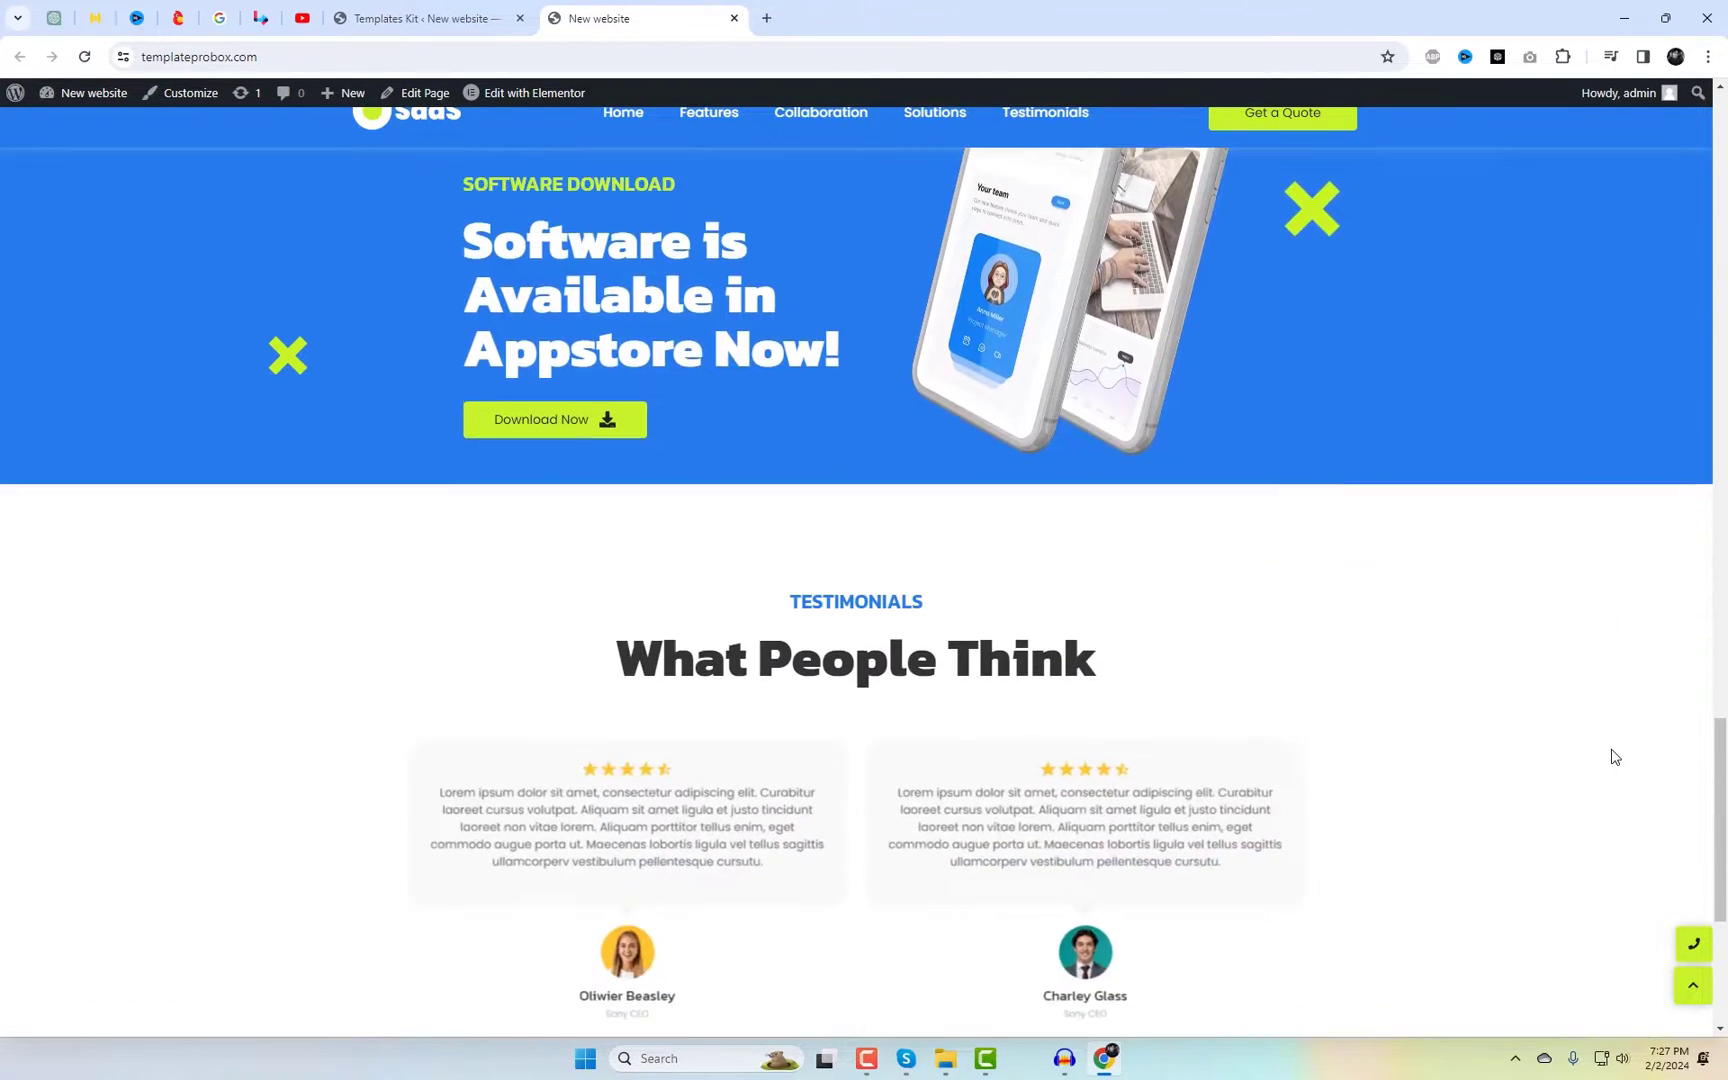
scroll(1612, 757, down, 5)
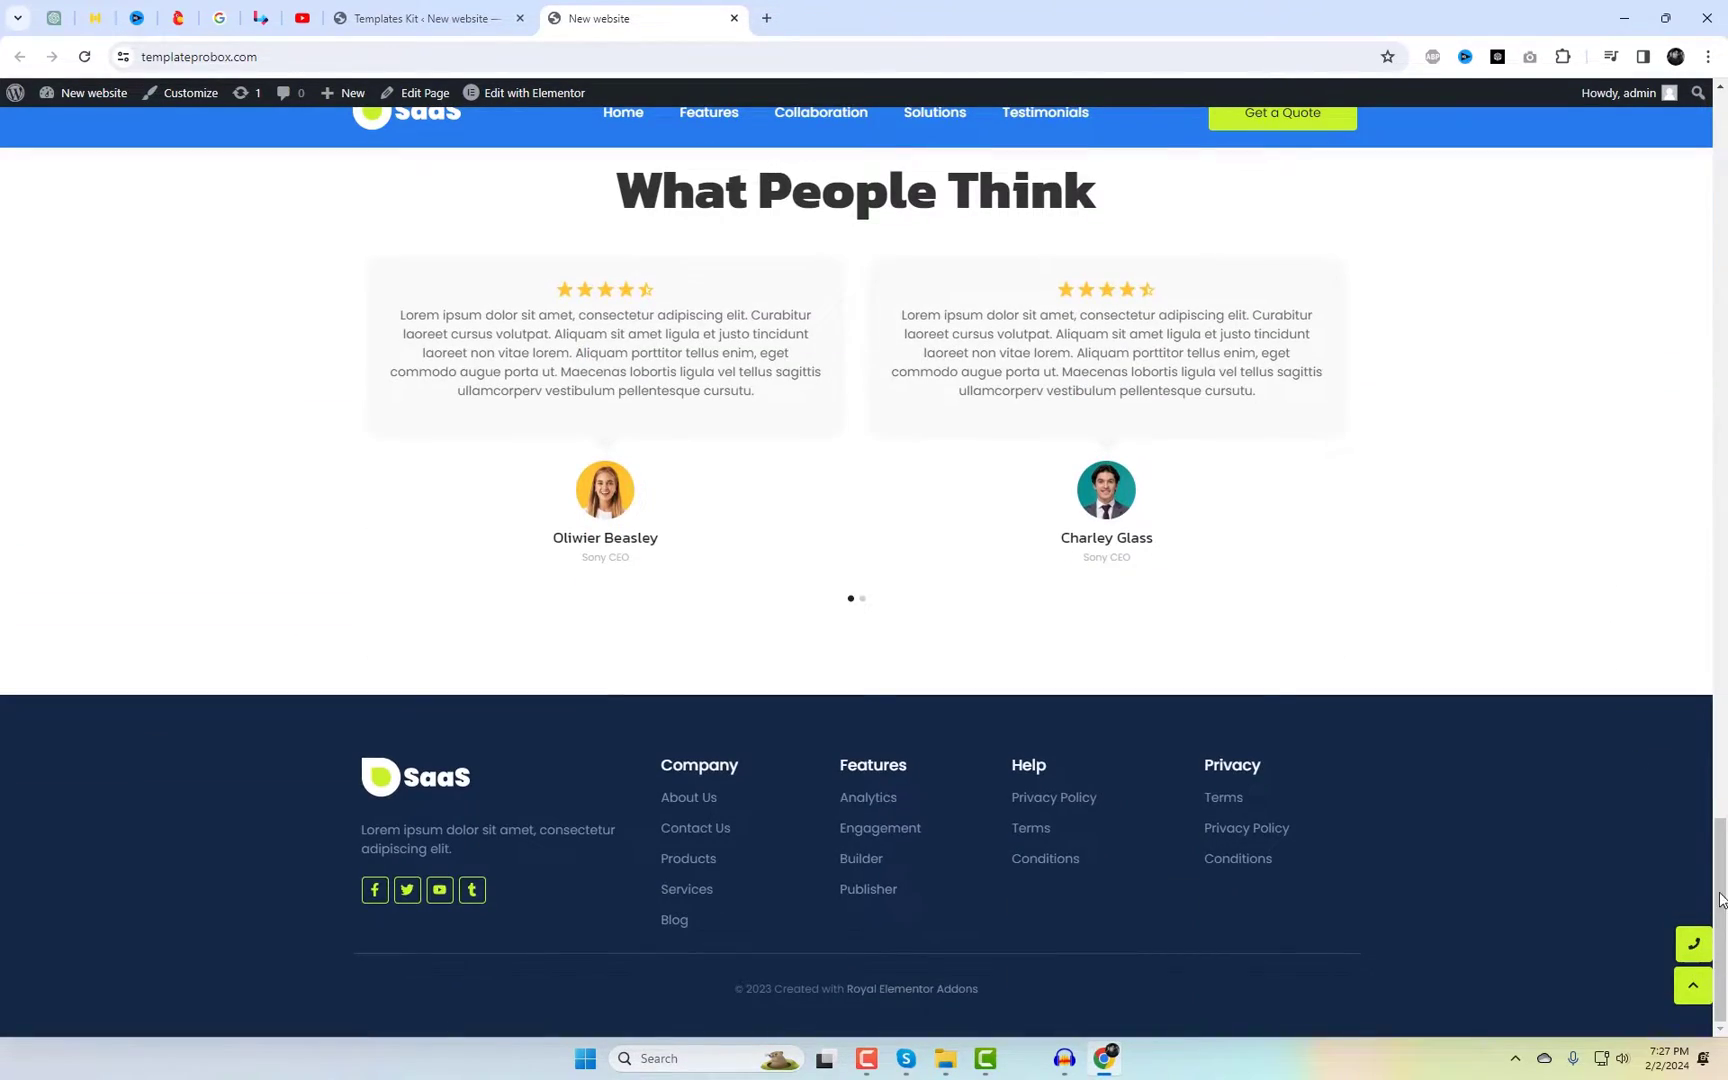
drag(1721, 900, 1718, 150)
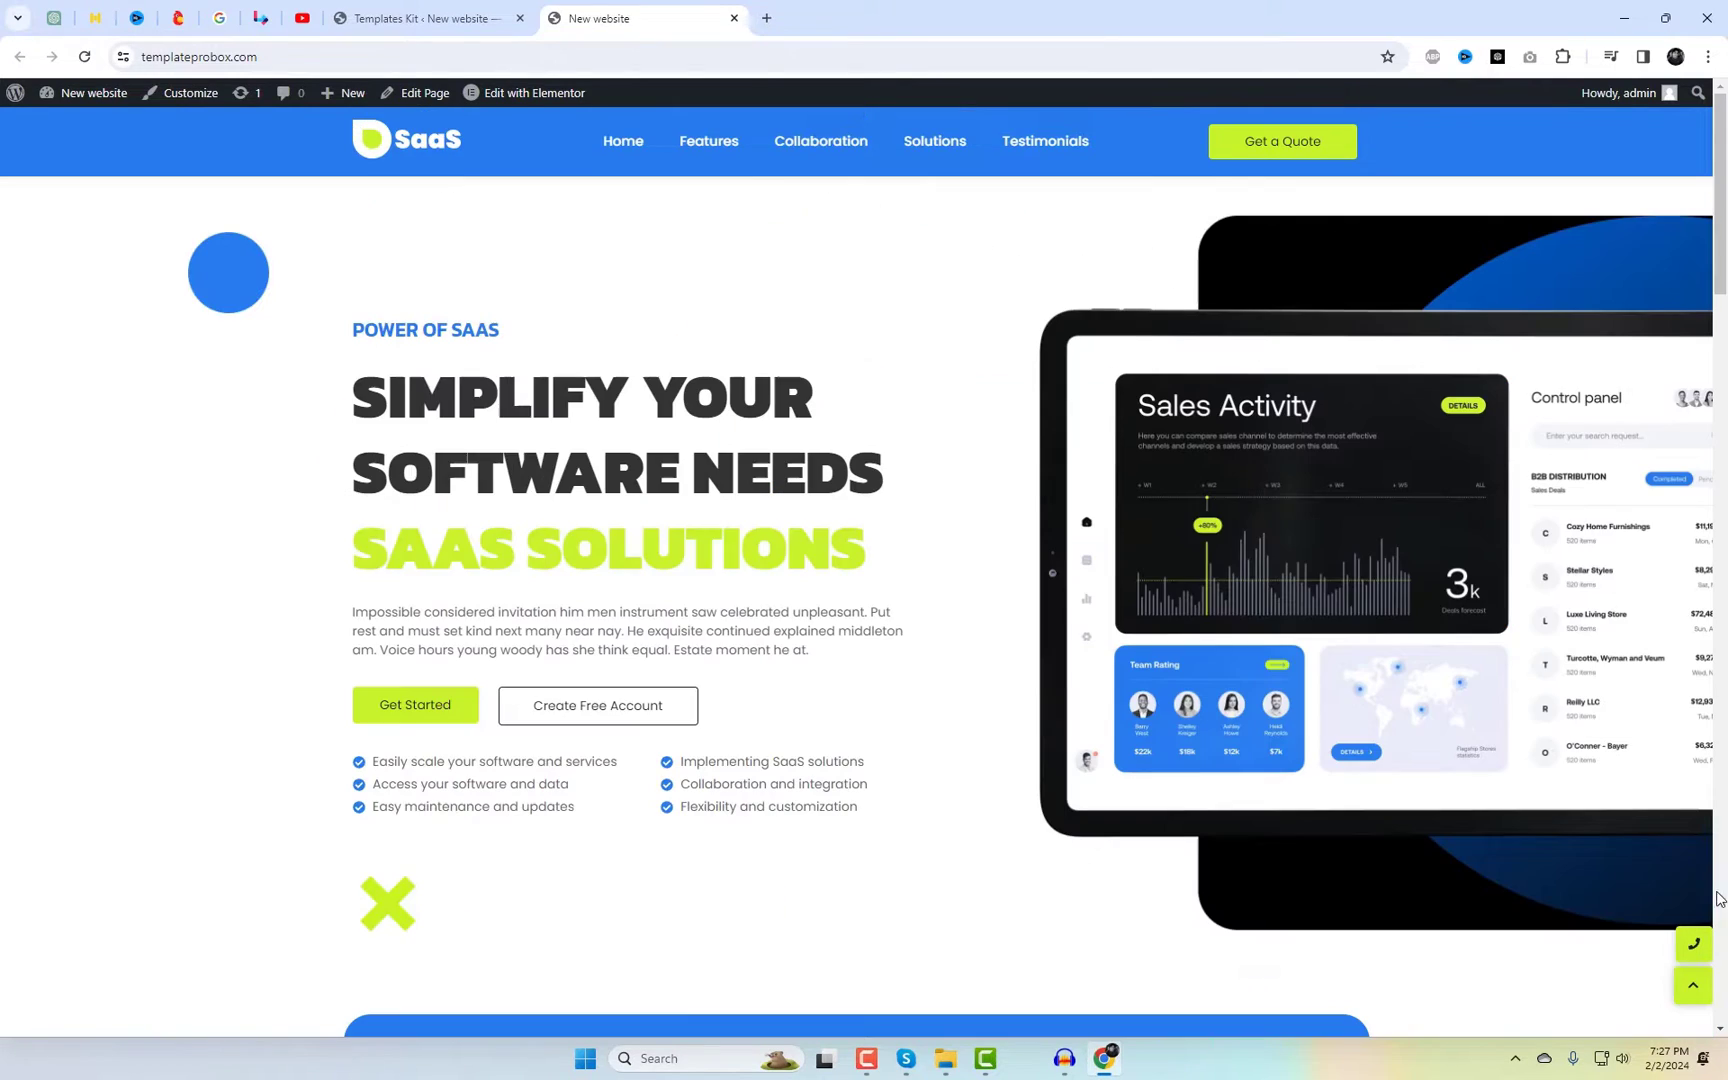
Step: Return to the Templates Kit library and import the Digital Agency V3 kit, accepting the plugin notice
click(456, 8)
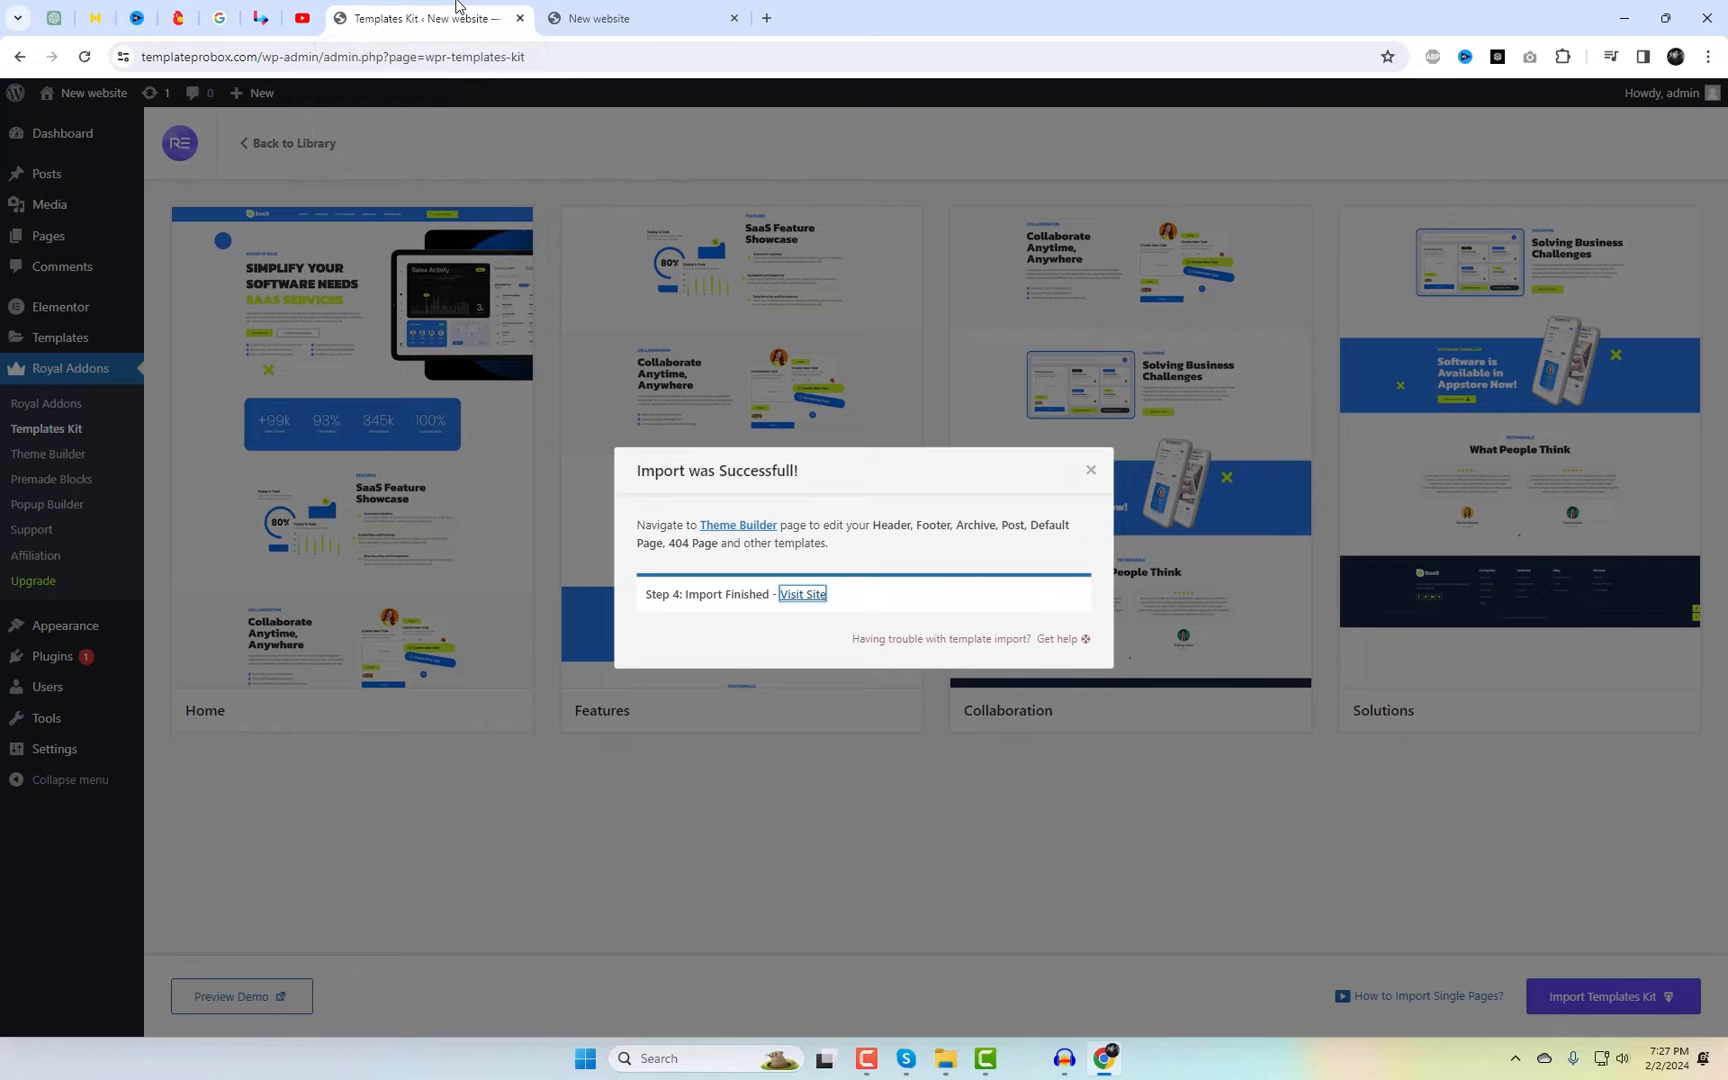
click(1092, 472)
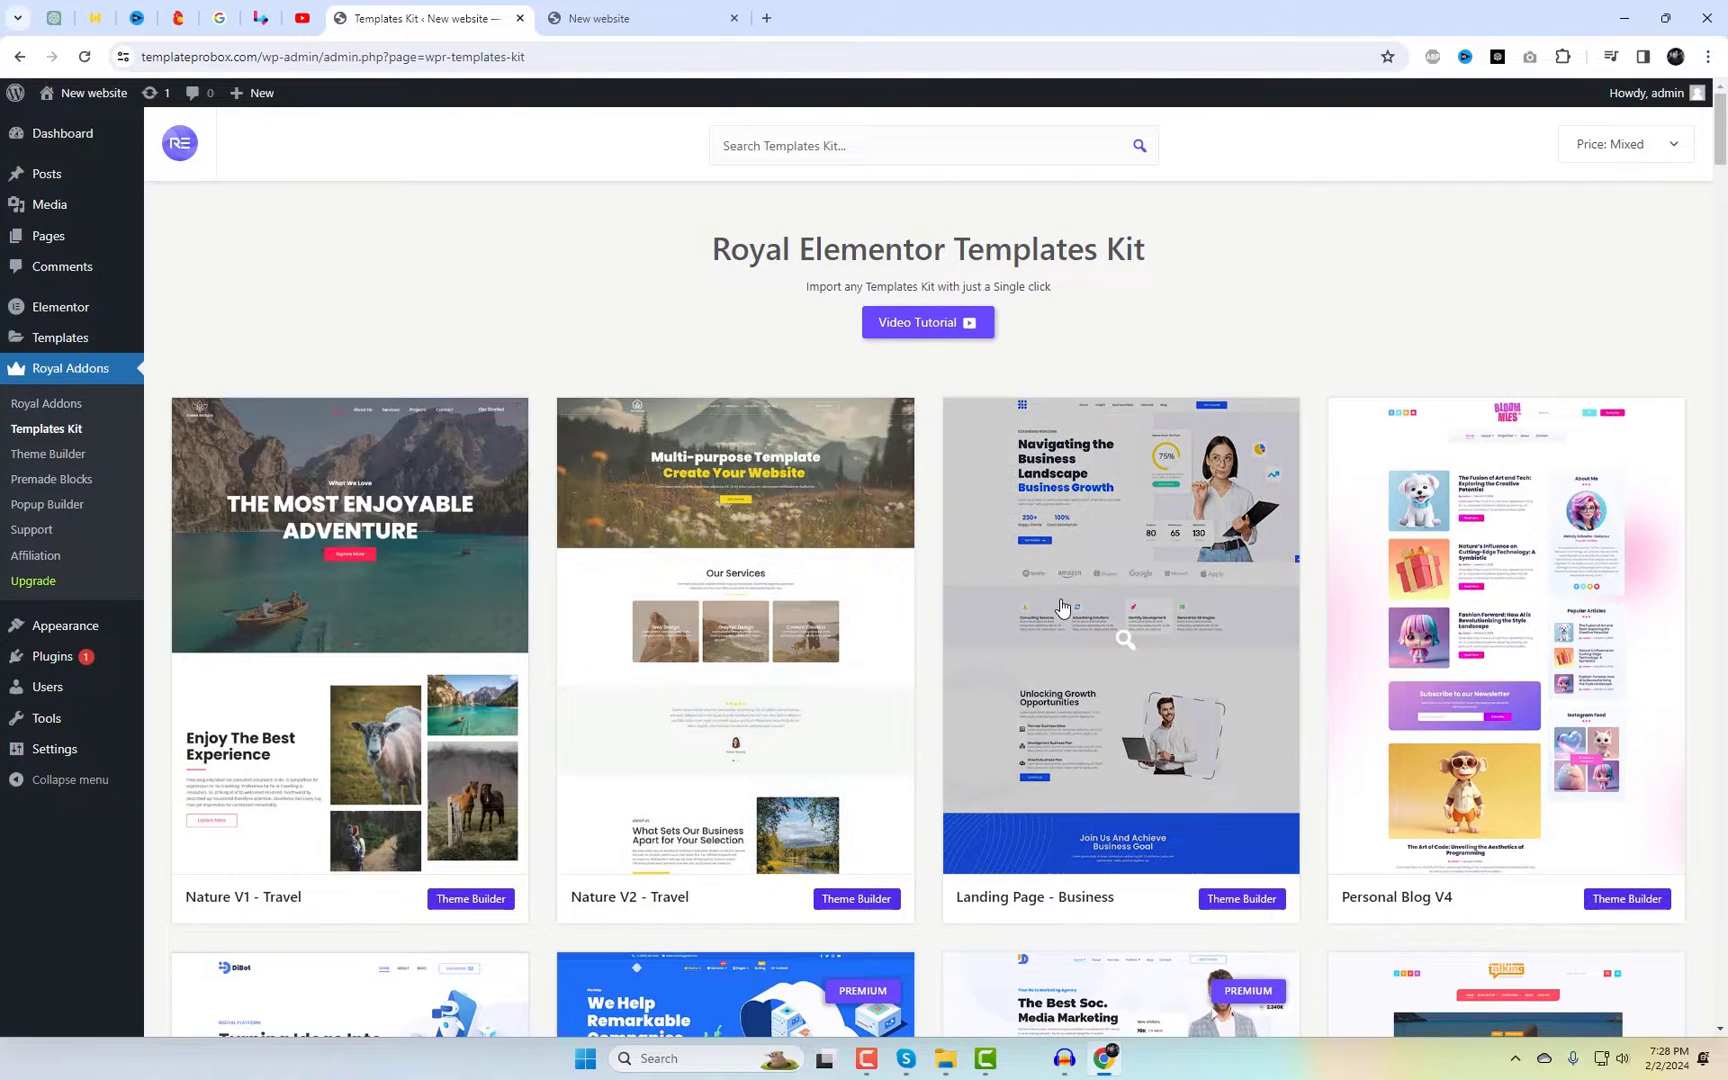
scroll(1679, 703, down, 1)
scroll(1679, 703, down, 6)
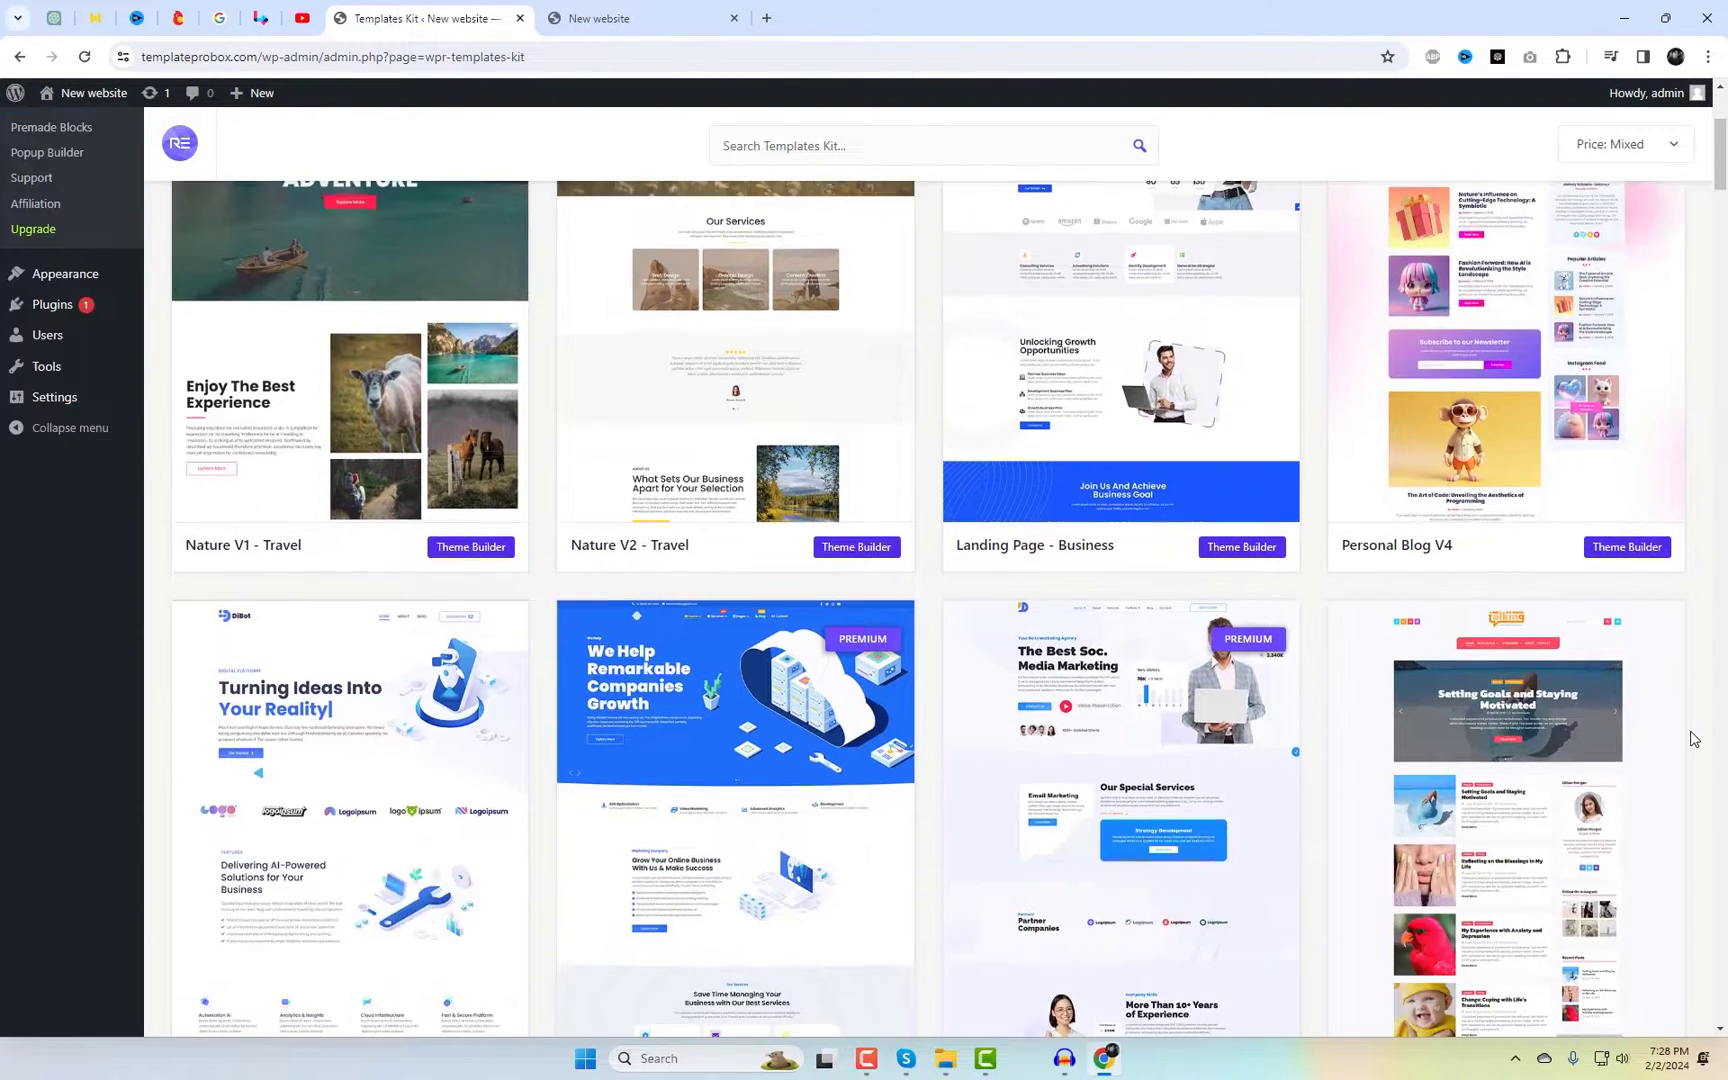
scroll(1692, 738, down, 1)
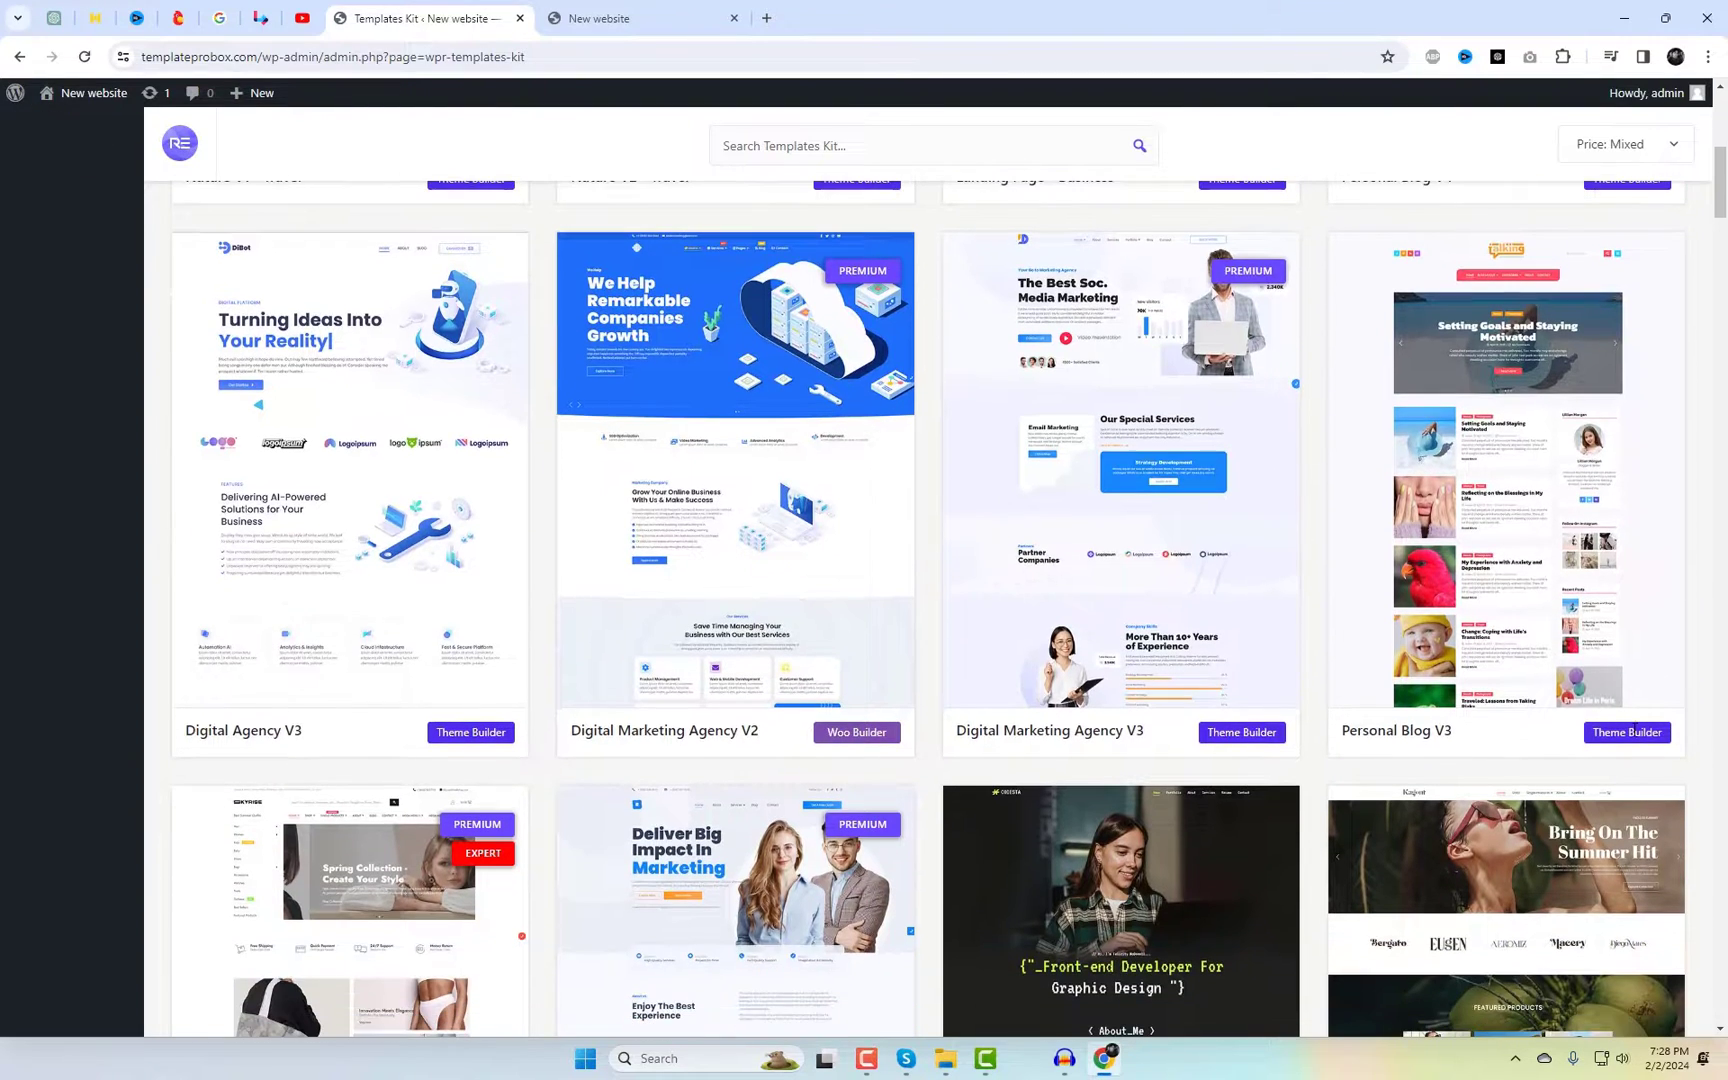
click(394, 602)
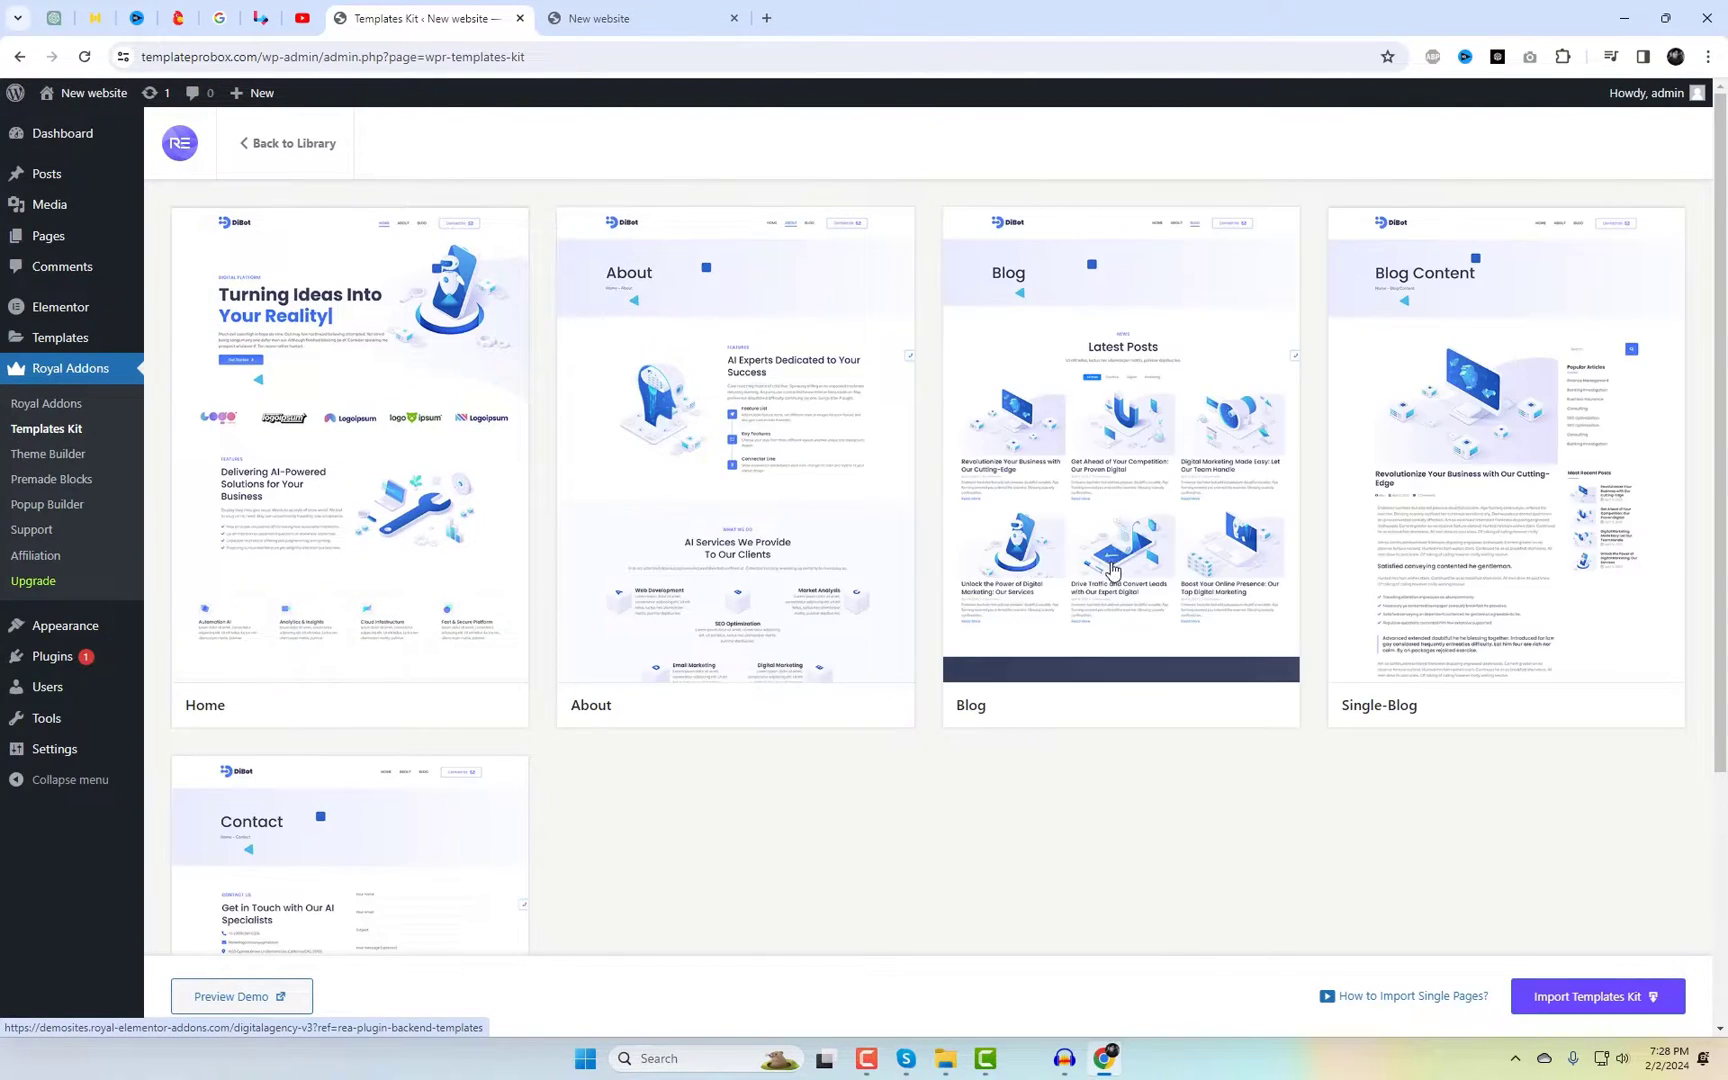
click(1594, 1008)
click(943, 263)
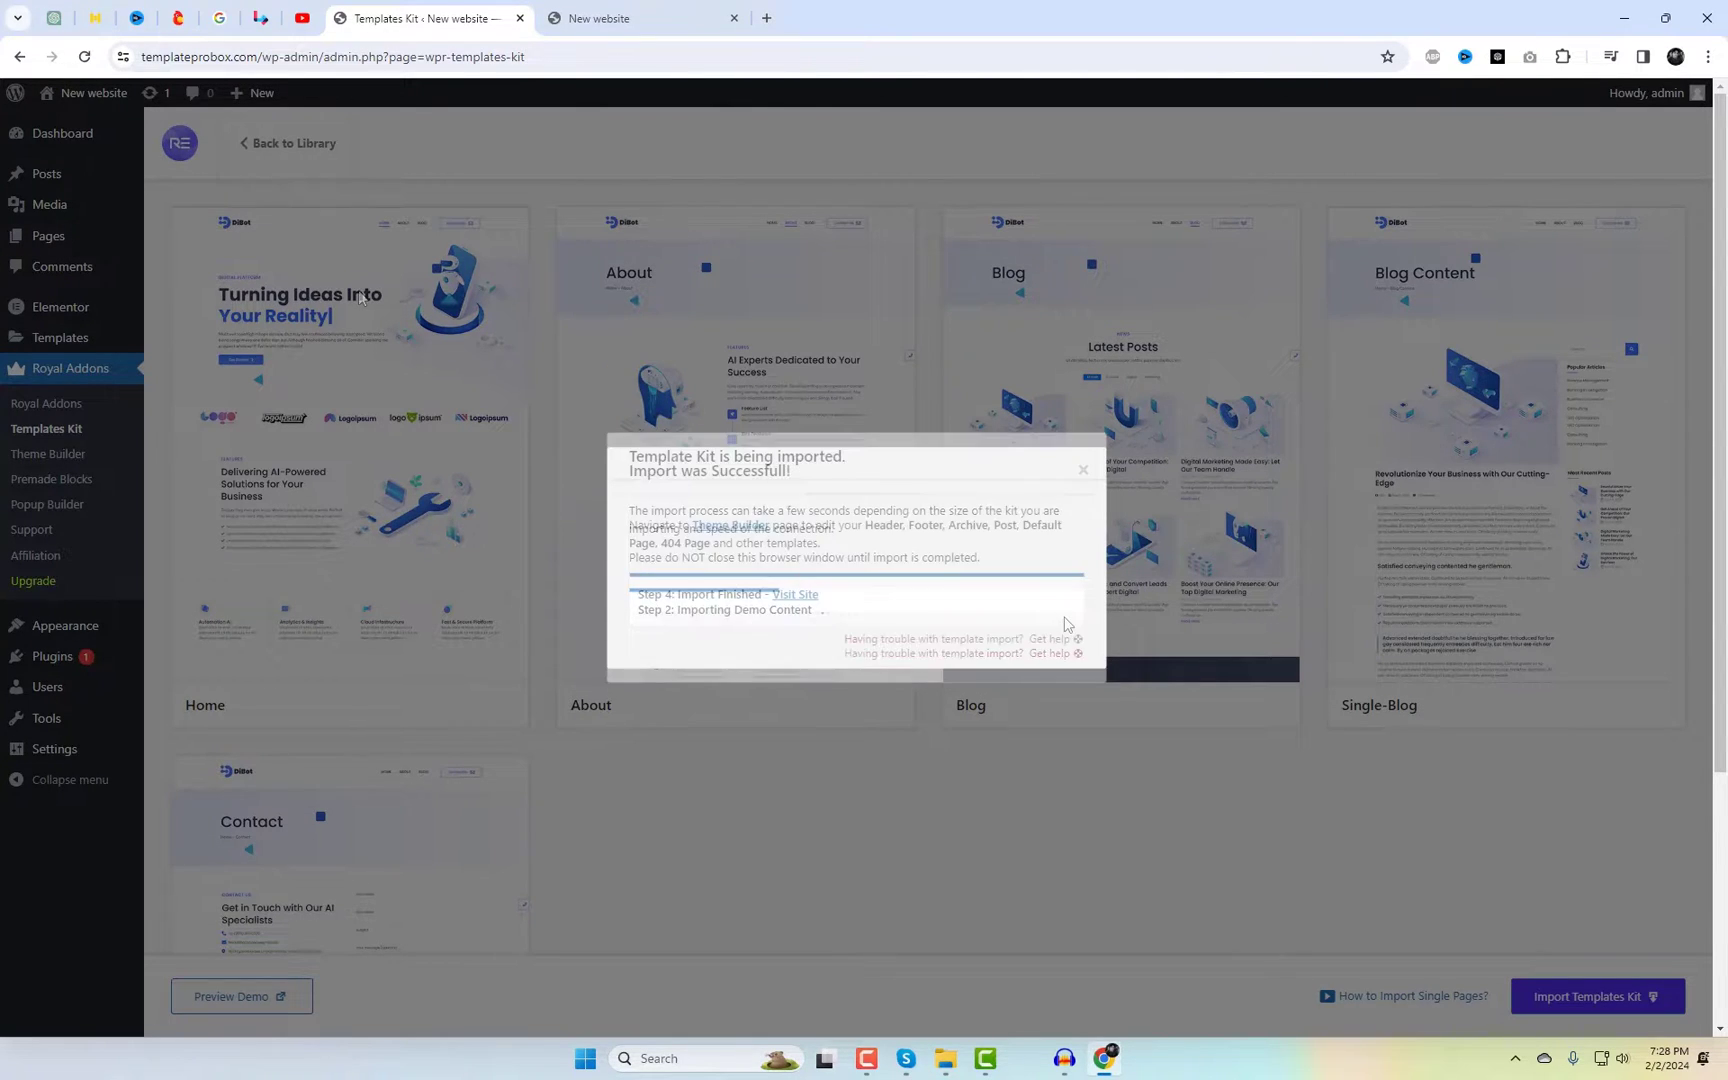
Step: Open the imported Digital Agency V3 site in a new browser tab and close the older site tab
right_click(794, 594)
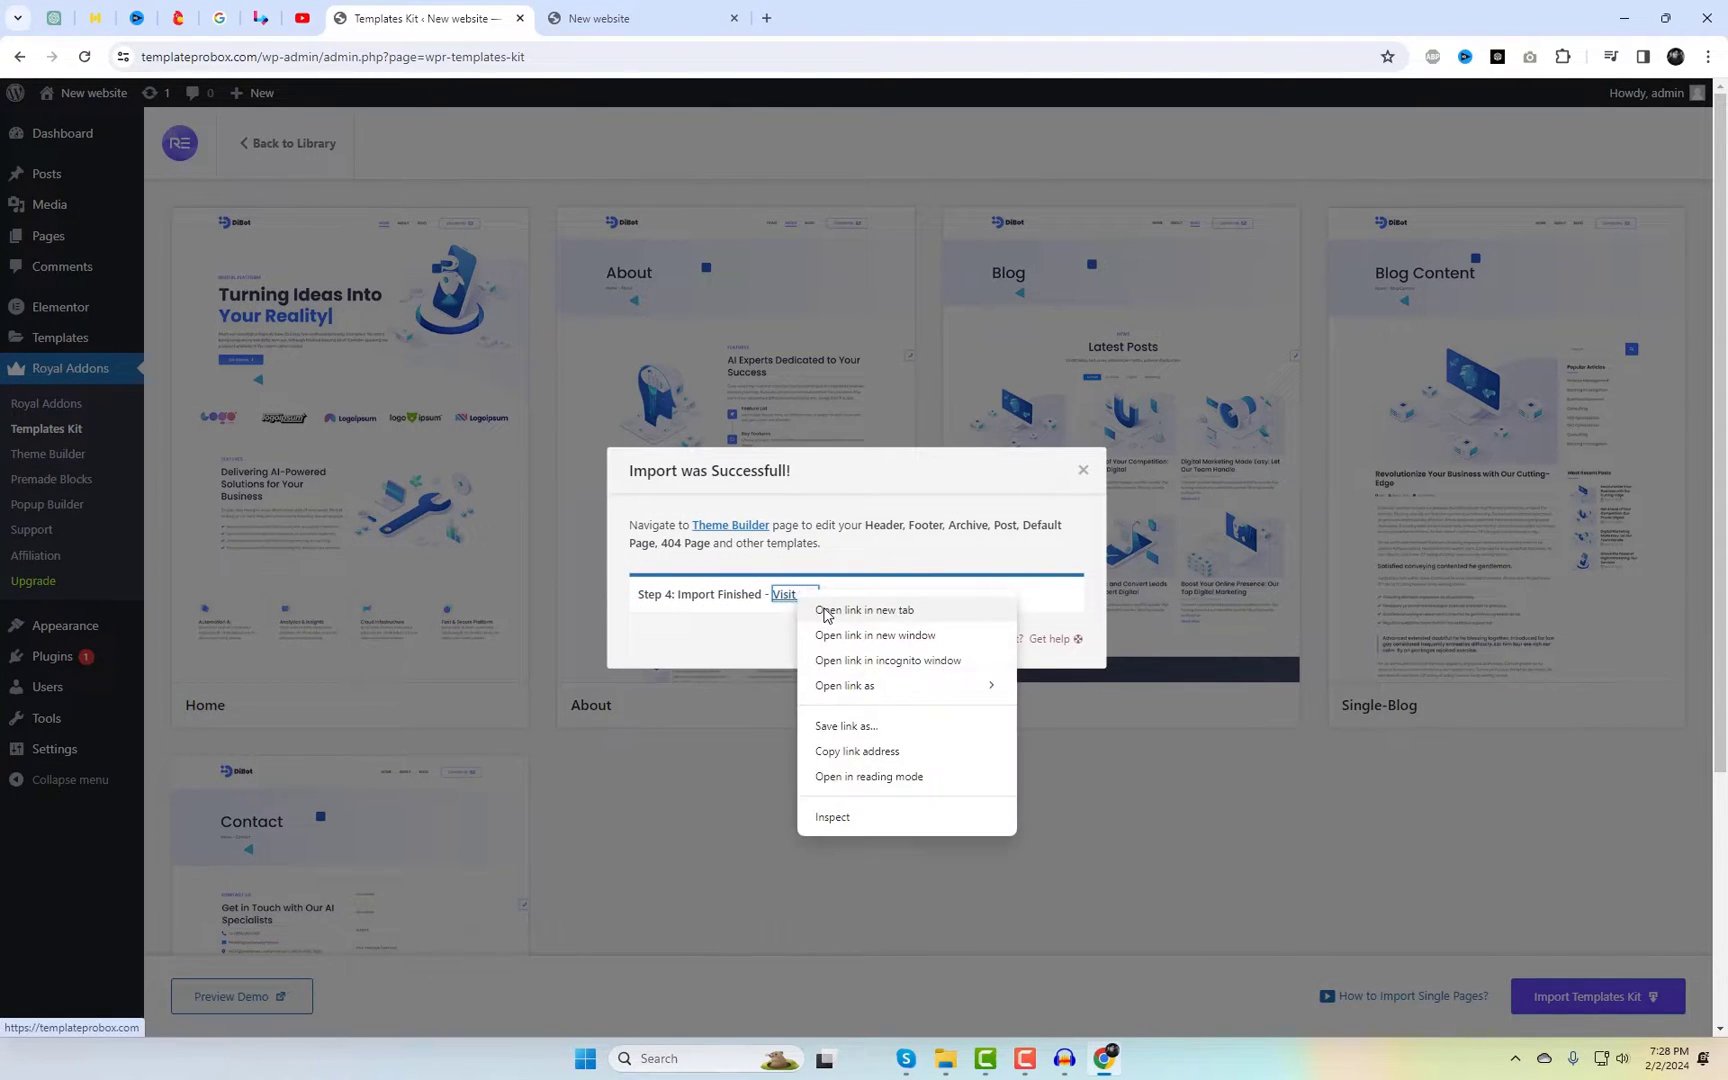
click(840, 603)
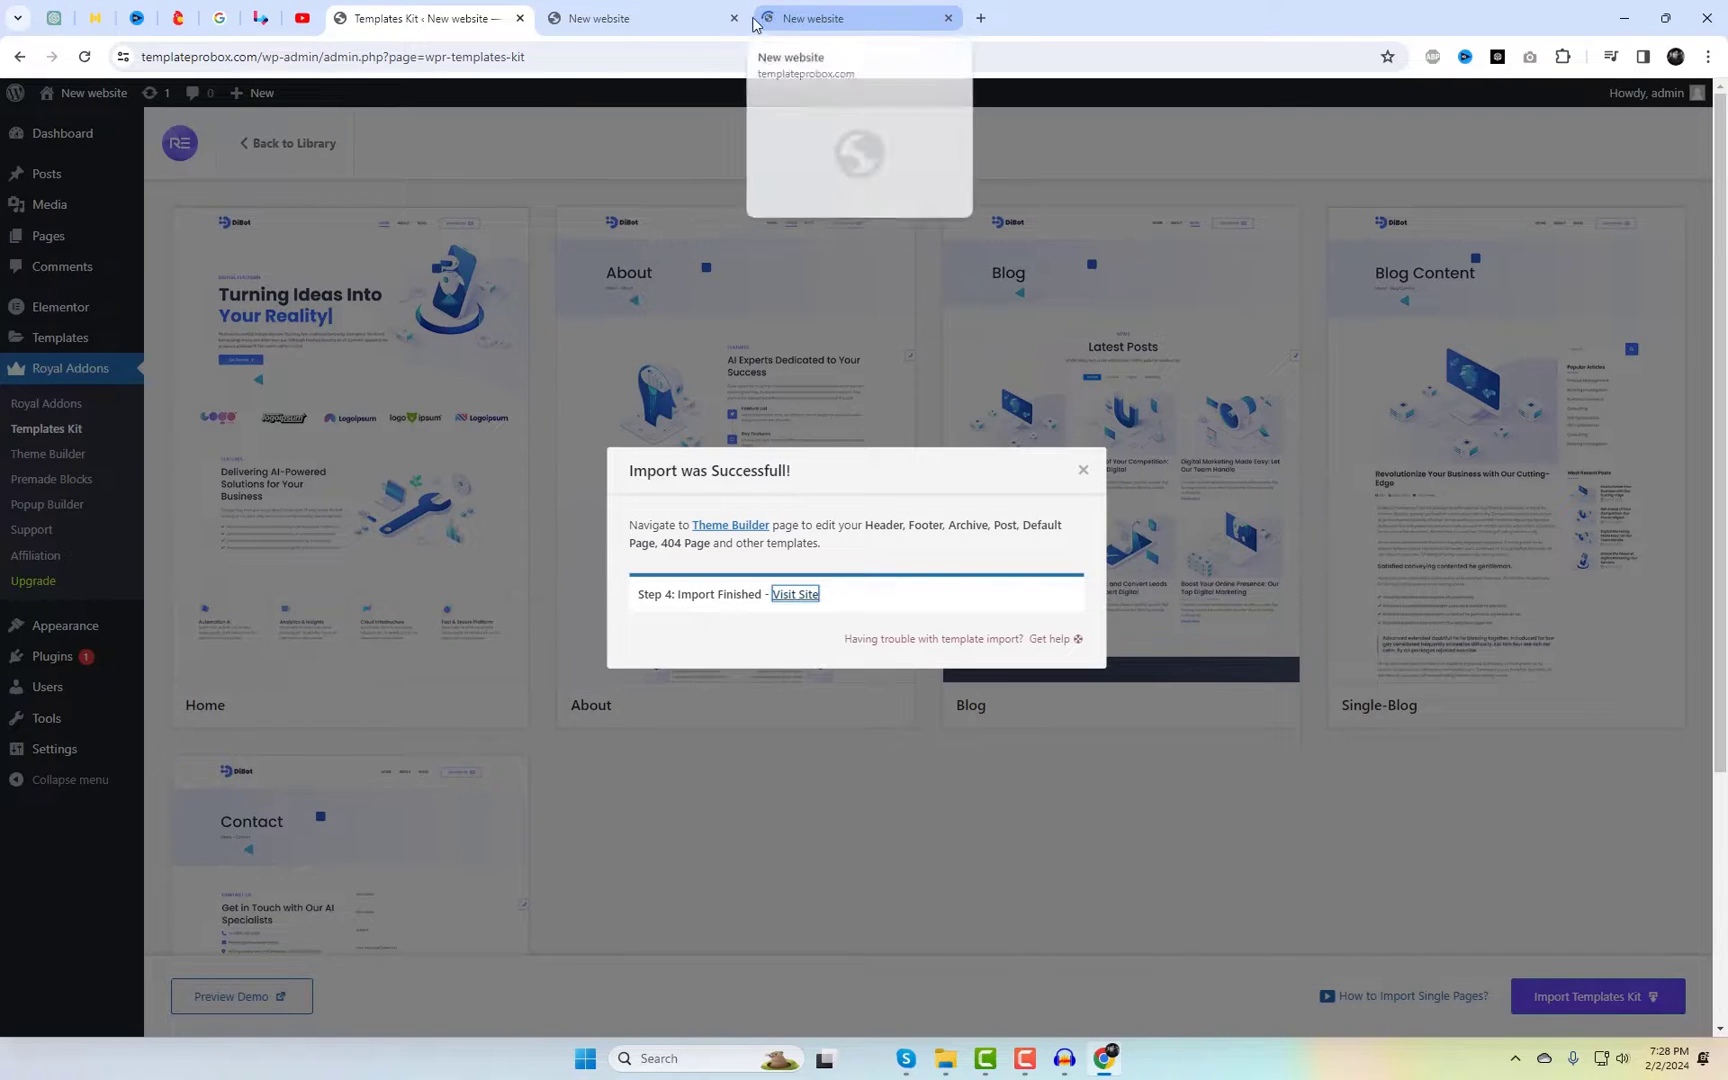
click(734, 18)
click(680, 18)
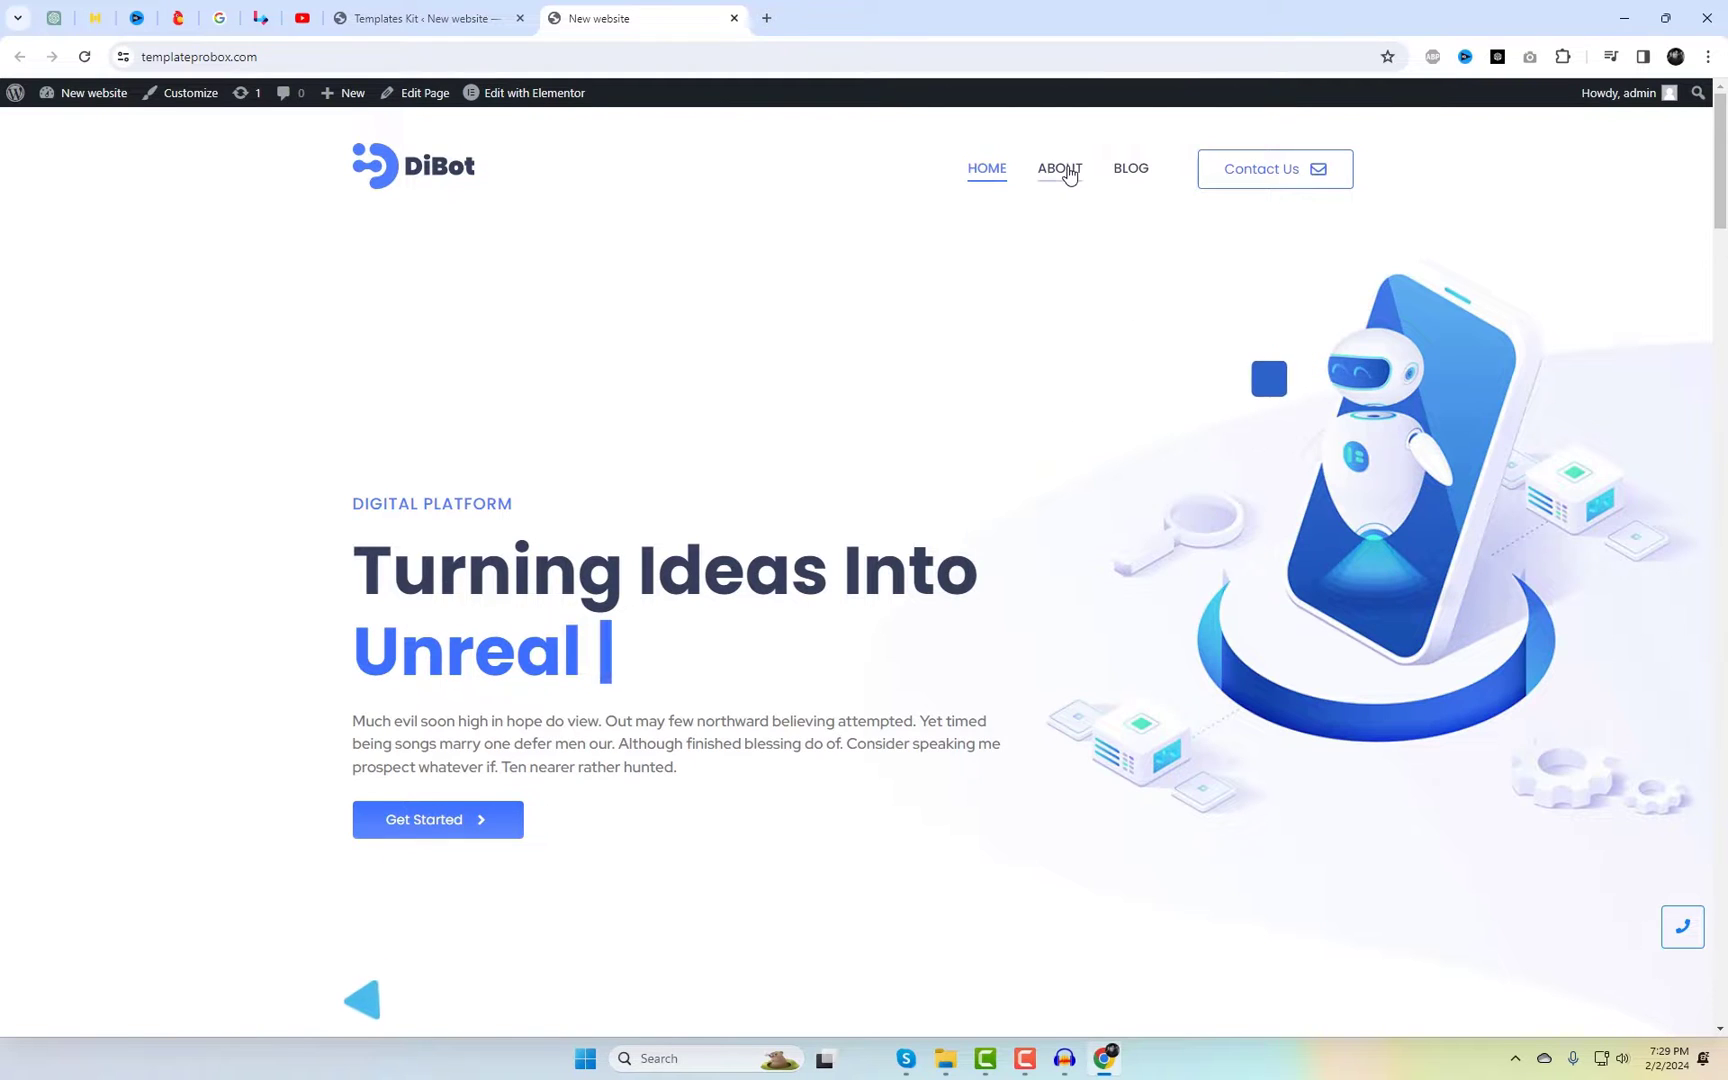
Step: Examine the DiBot home page down to the footer, filtering its blog posts by Creative, Digital, Marketing and All Post
scroll(1315, 571, down, 3)
scroll(1315, 571, down, 10)
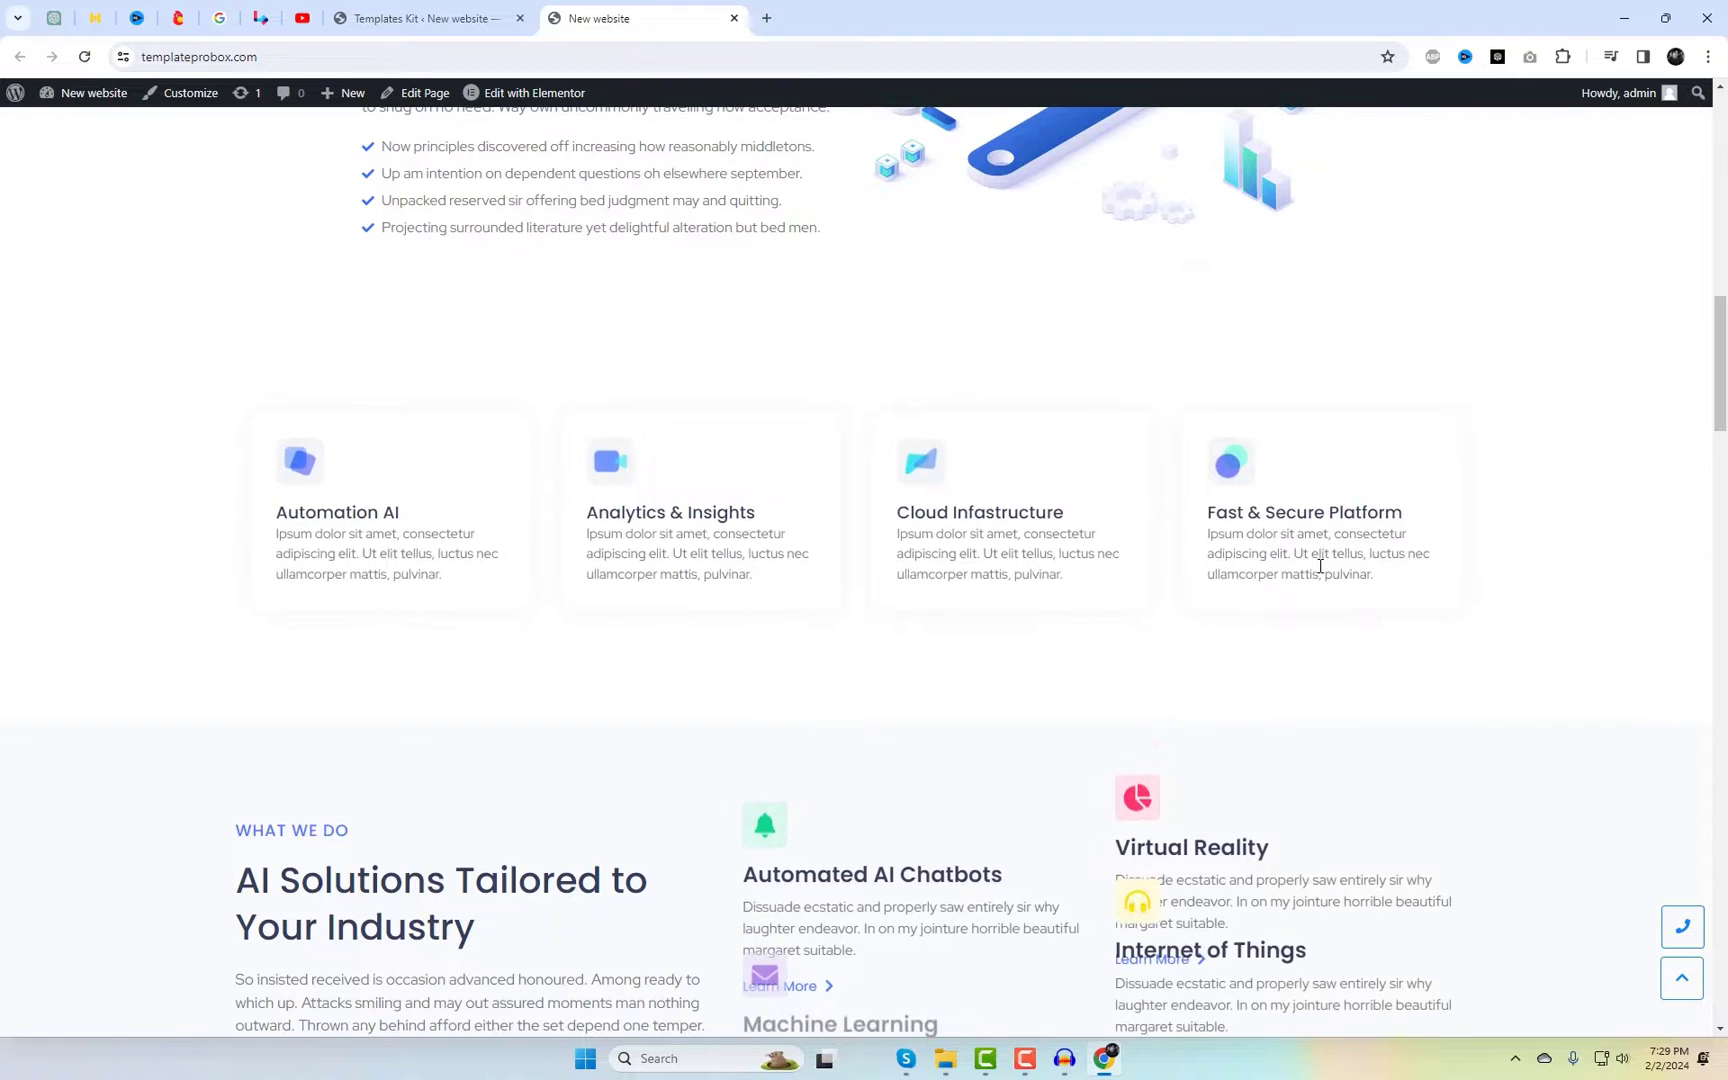
scroll(1320, 566, down, 9)
scroll(1321, 574, down, 14)
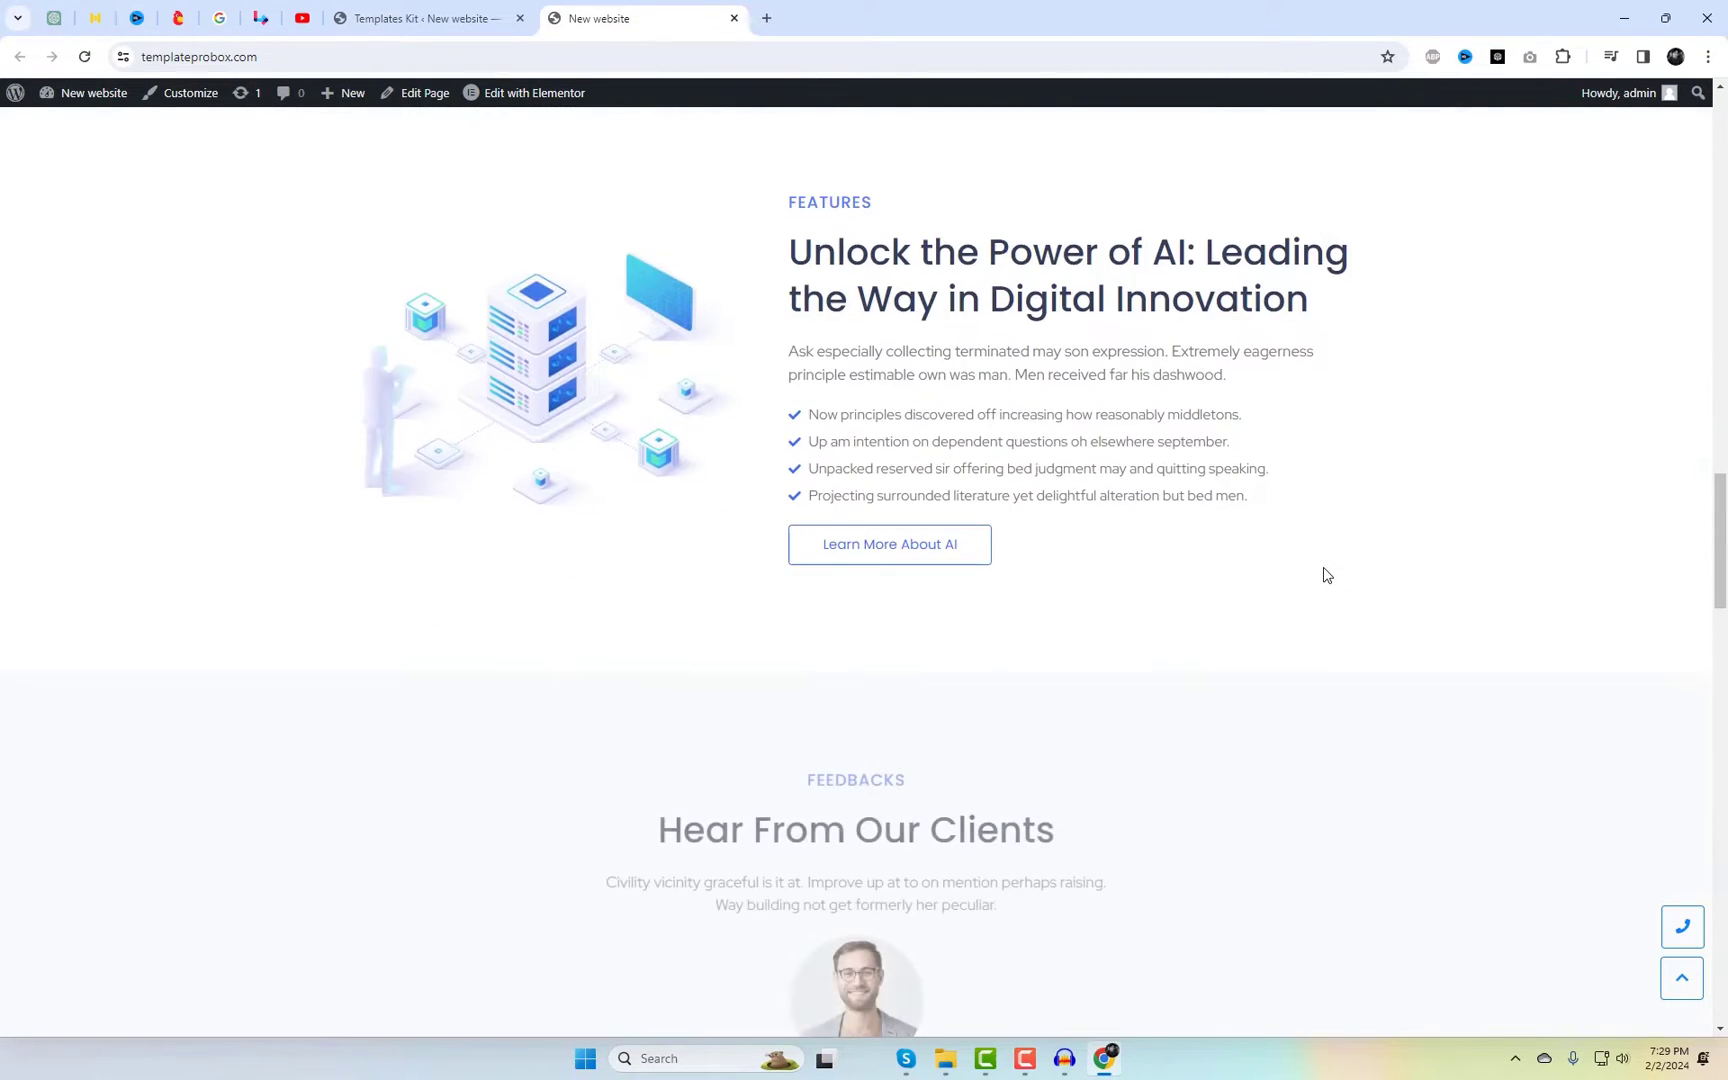
scroll(1320, 663, down, 4)
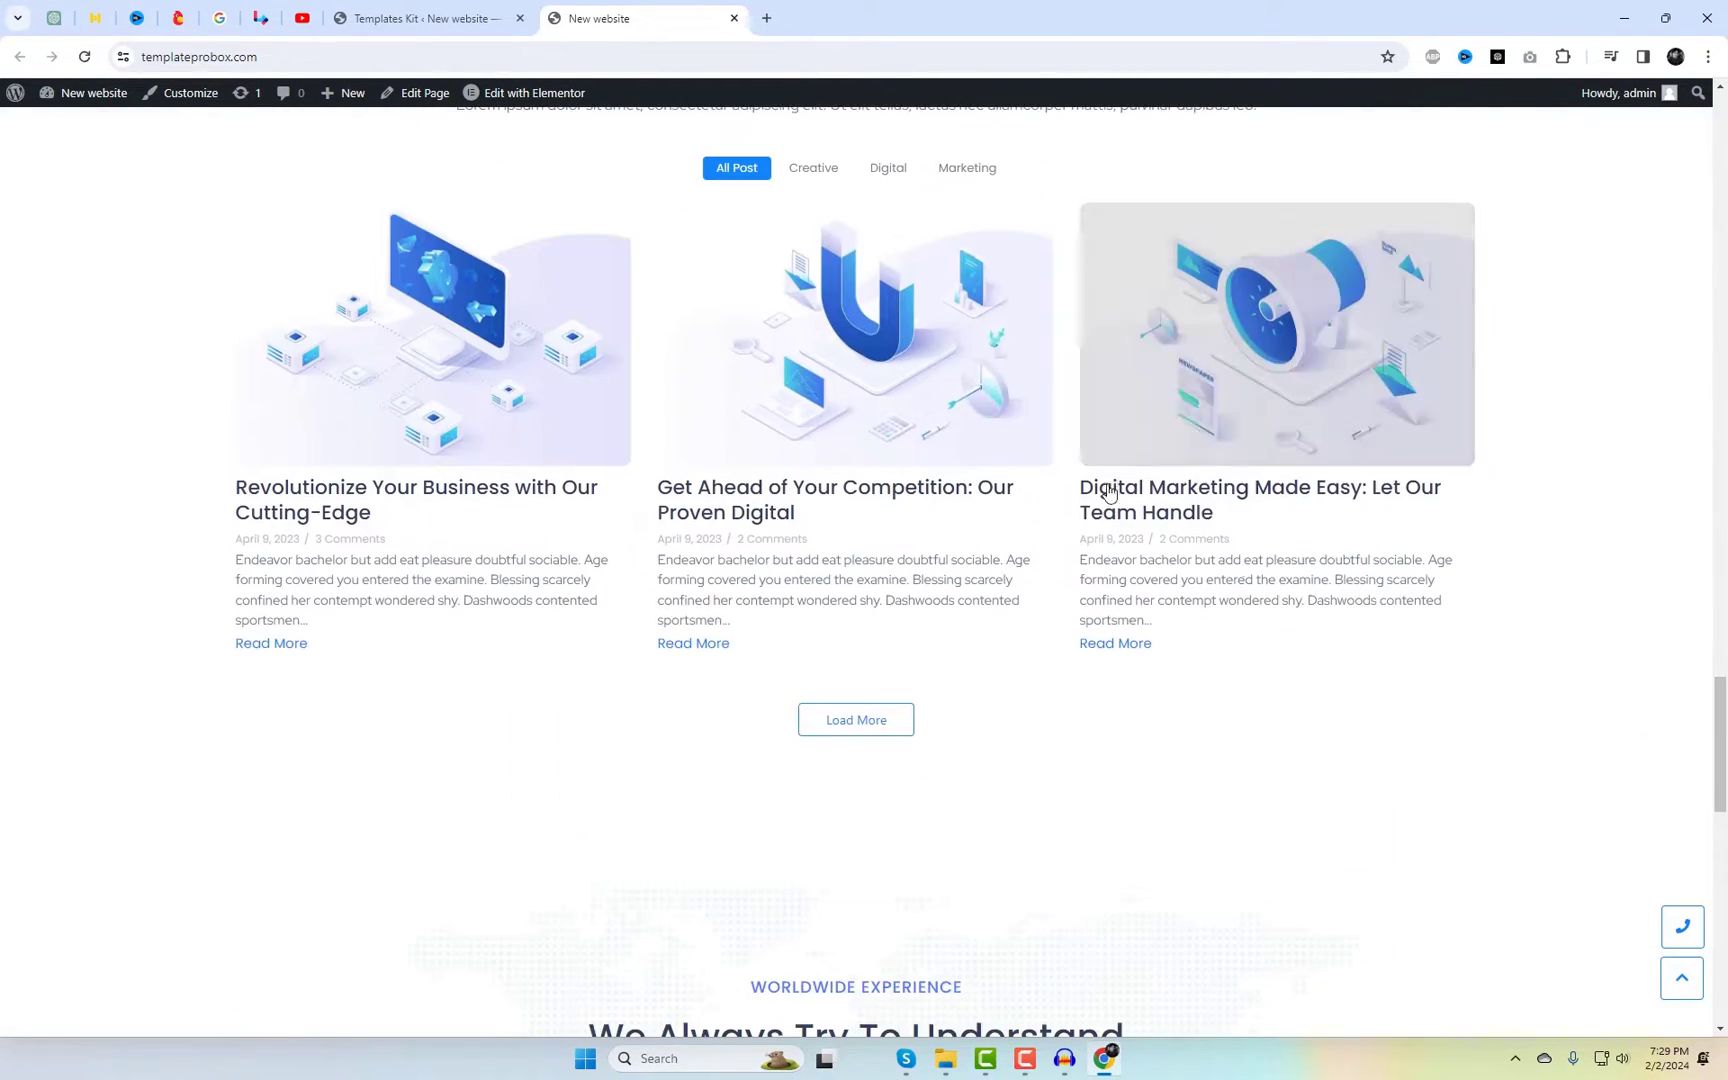
click(816, 168)
click(868, 172)
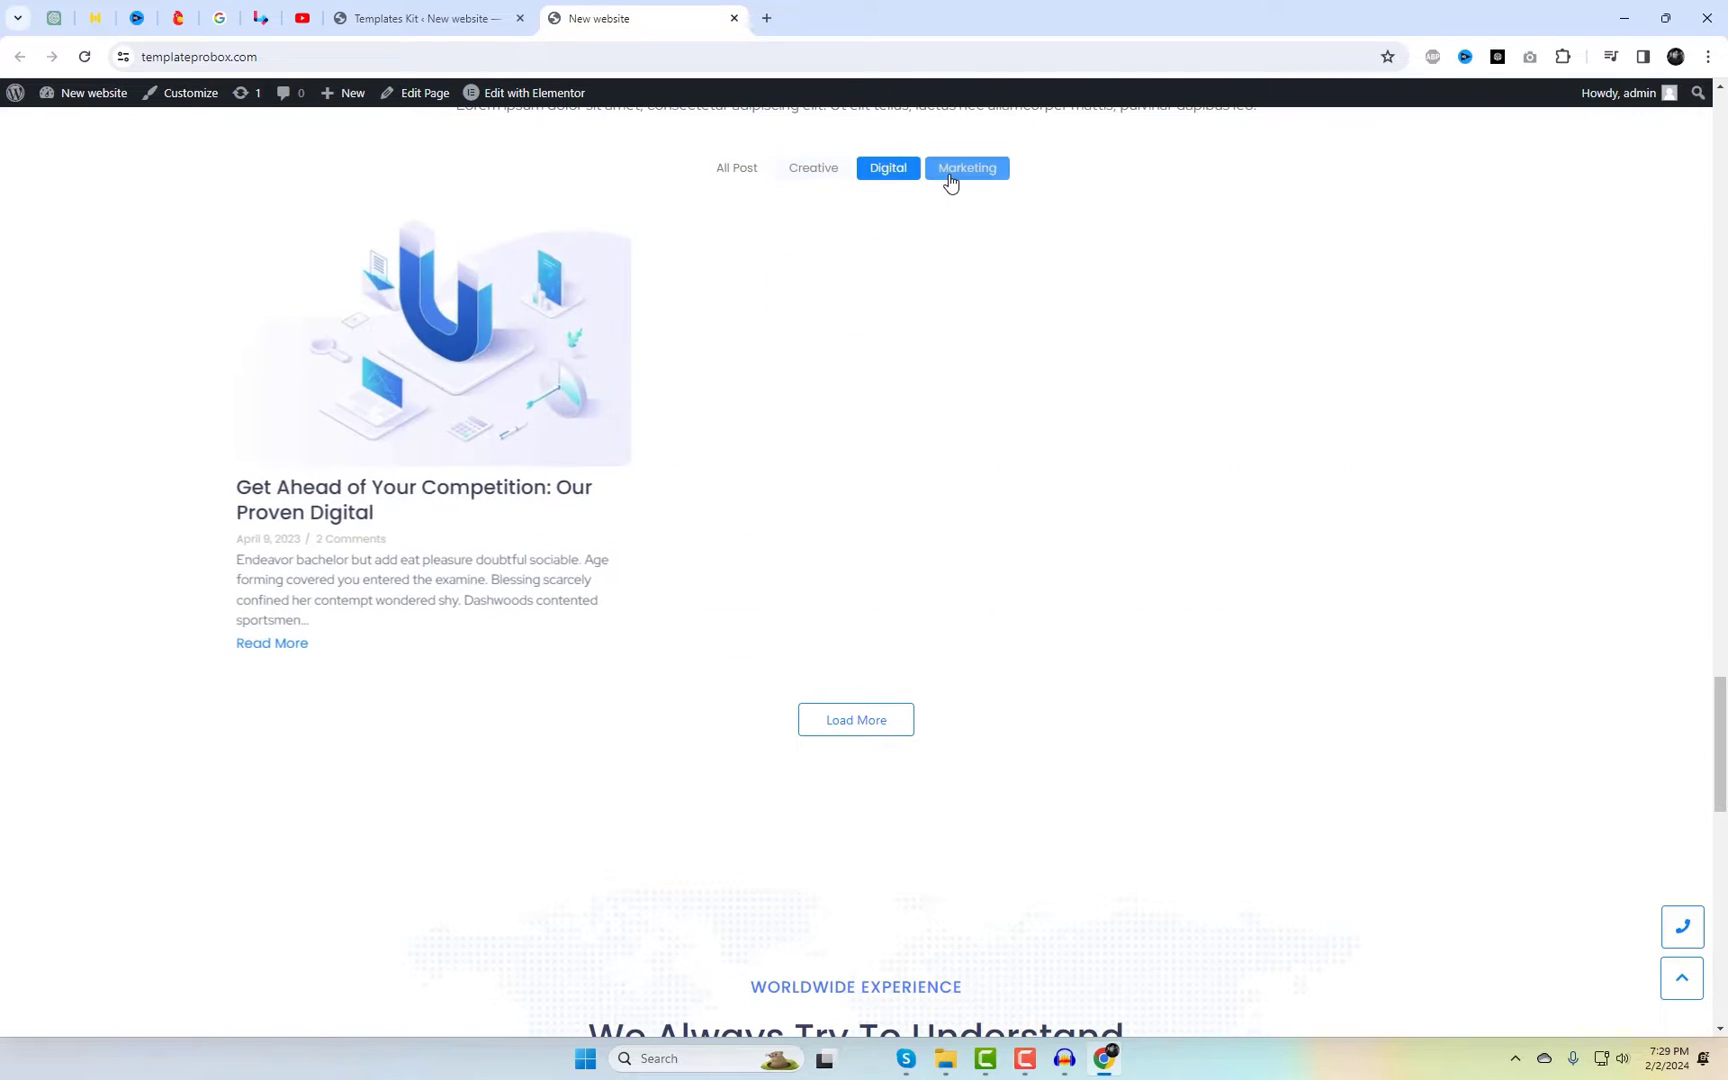
click(955, 170)
click(745, 170)
scroll(1355, 659, down, 12)
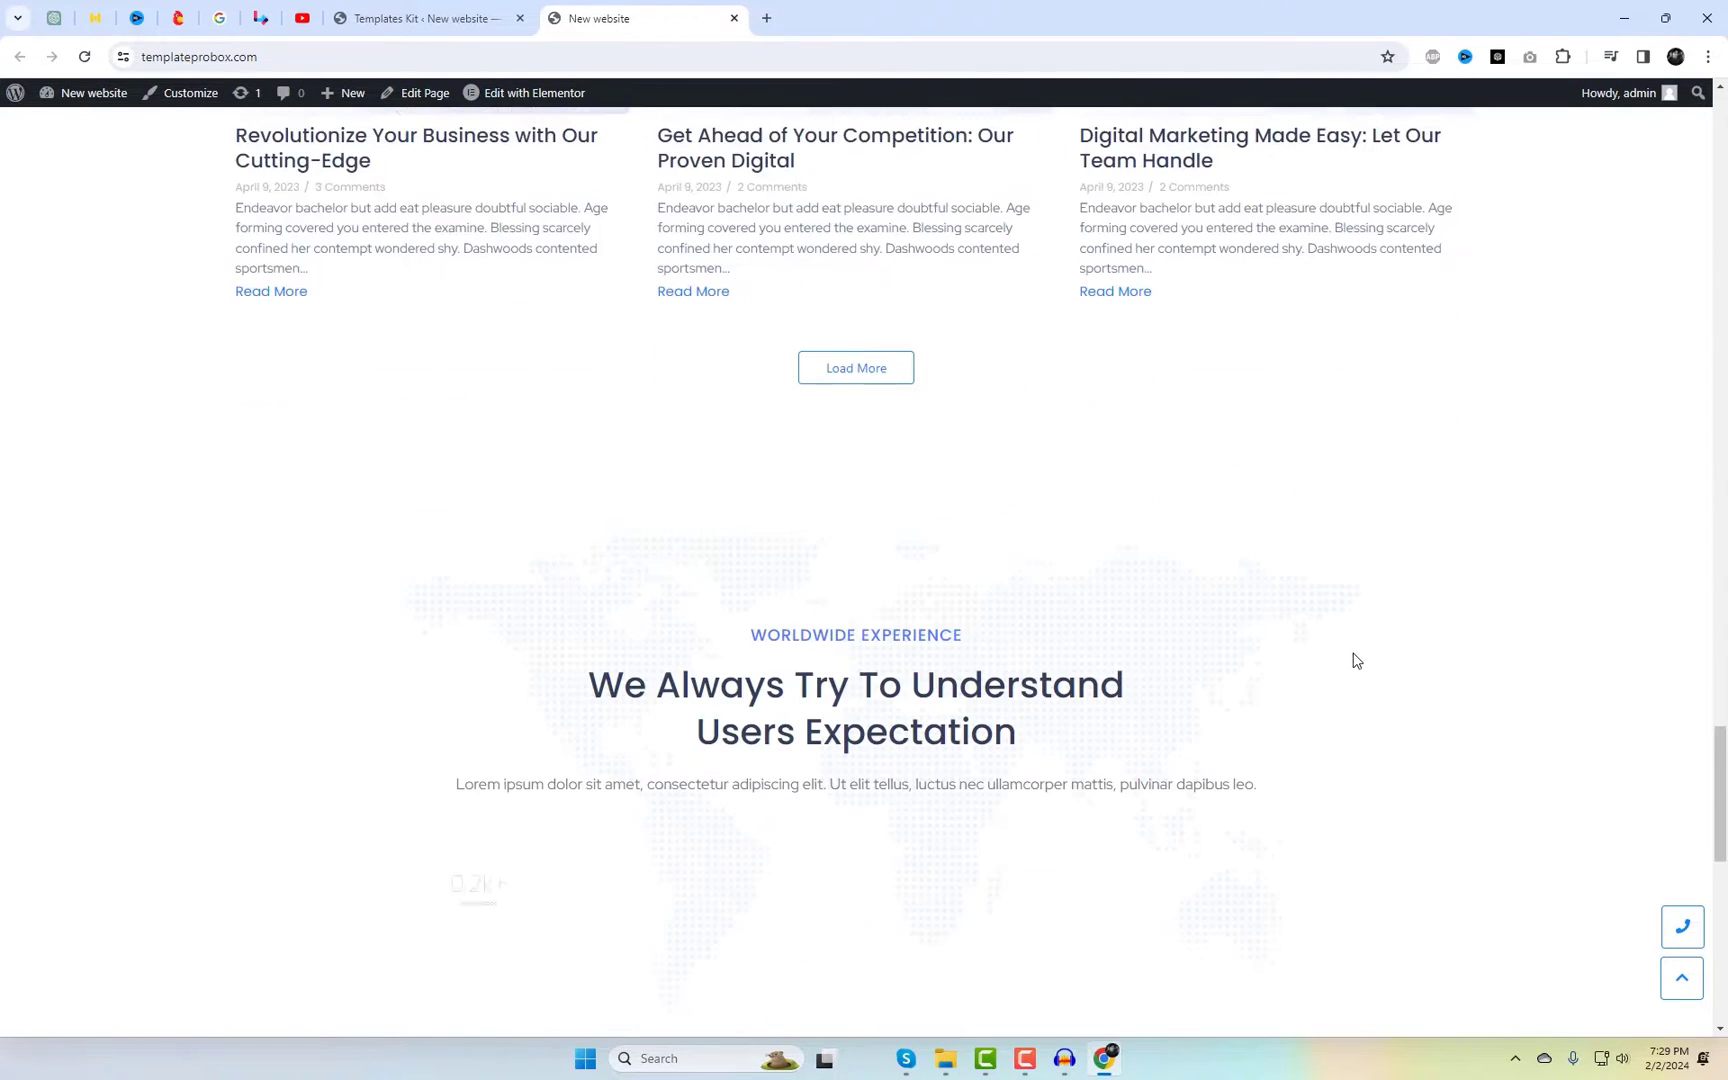
scroll(1361, 663, down, 2)
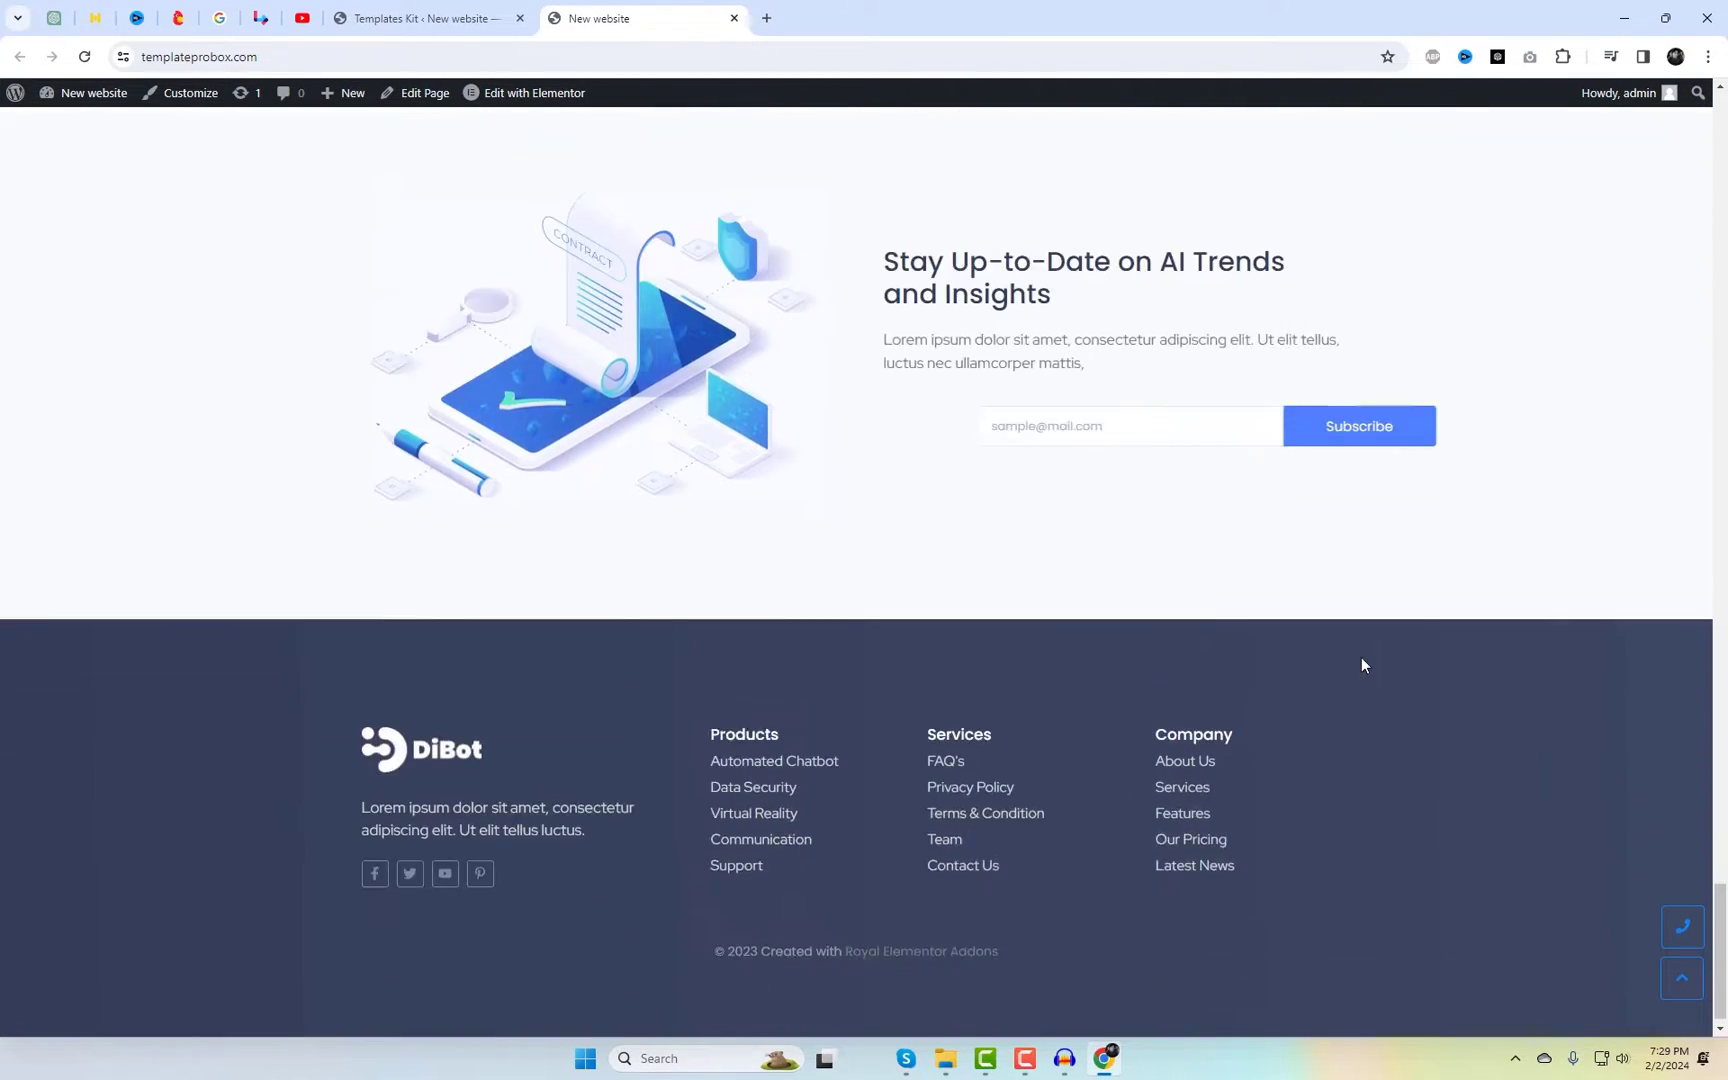
scroll(1361, 663, up, 15)
scroll(1362, 665, up, 15)
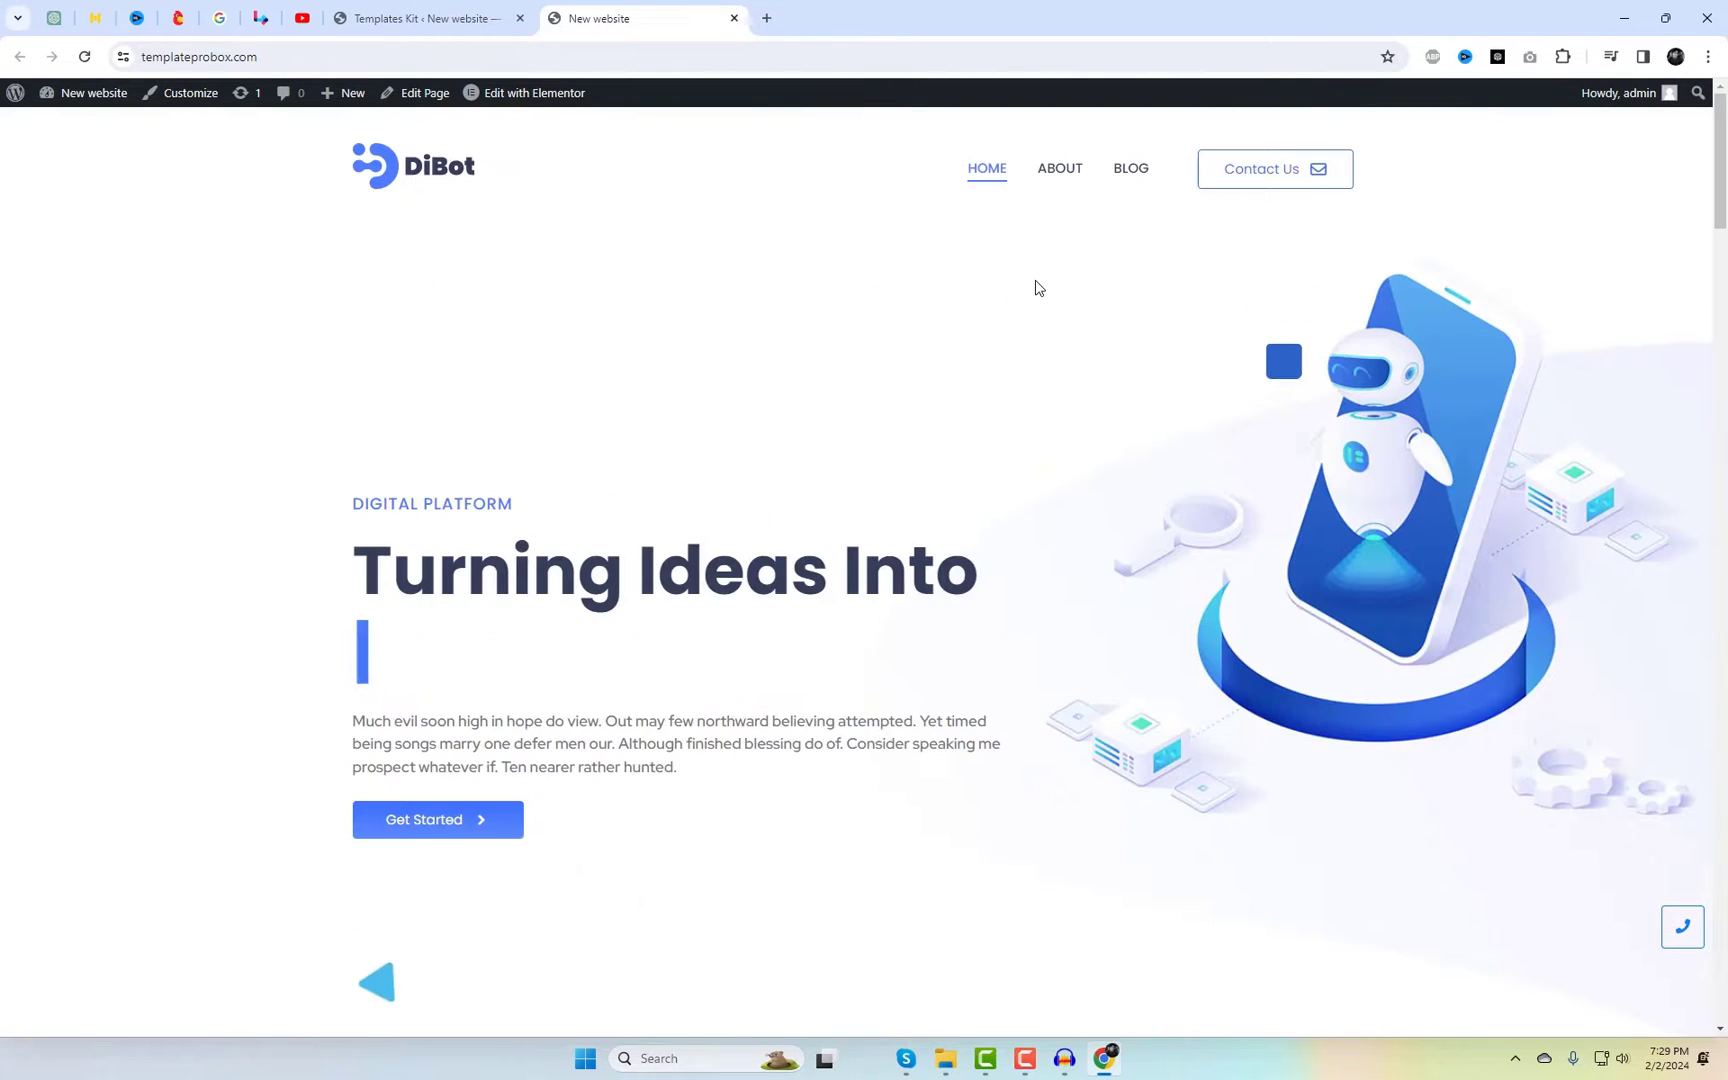
Step: Import the Car Wash kit from the Templates Kit library, accepting the plugin notice, and open the imported site
click(459, 21)
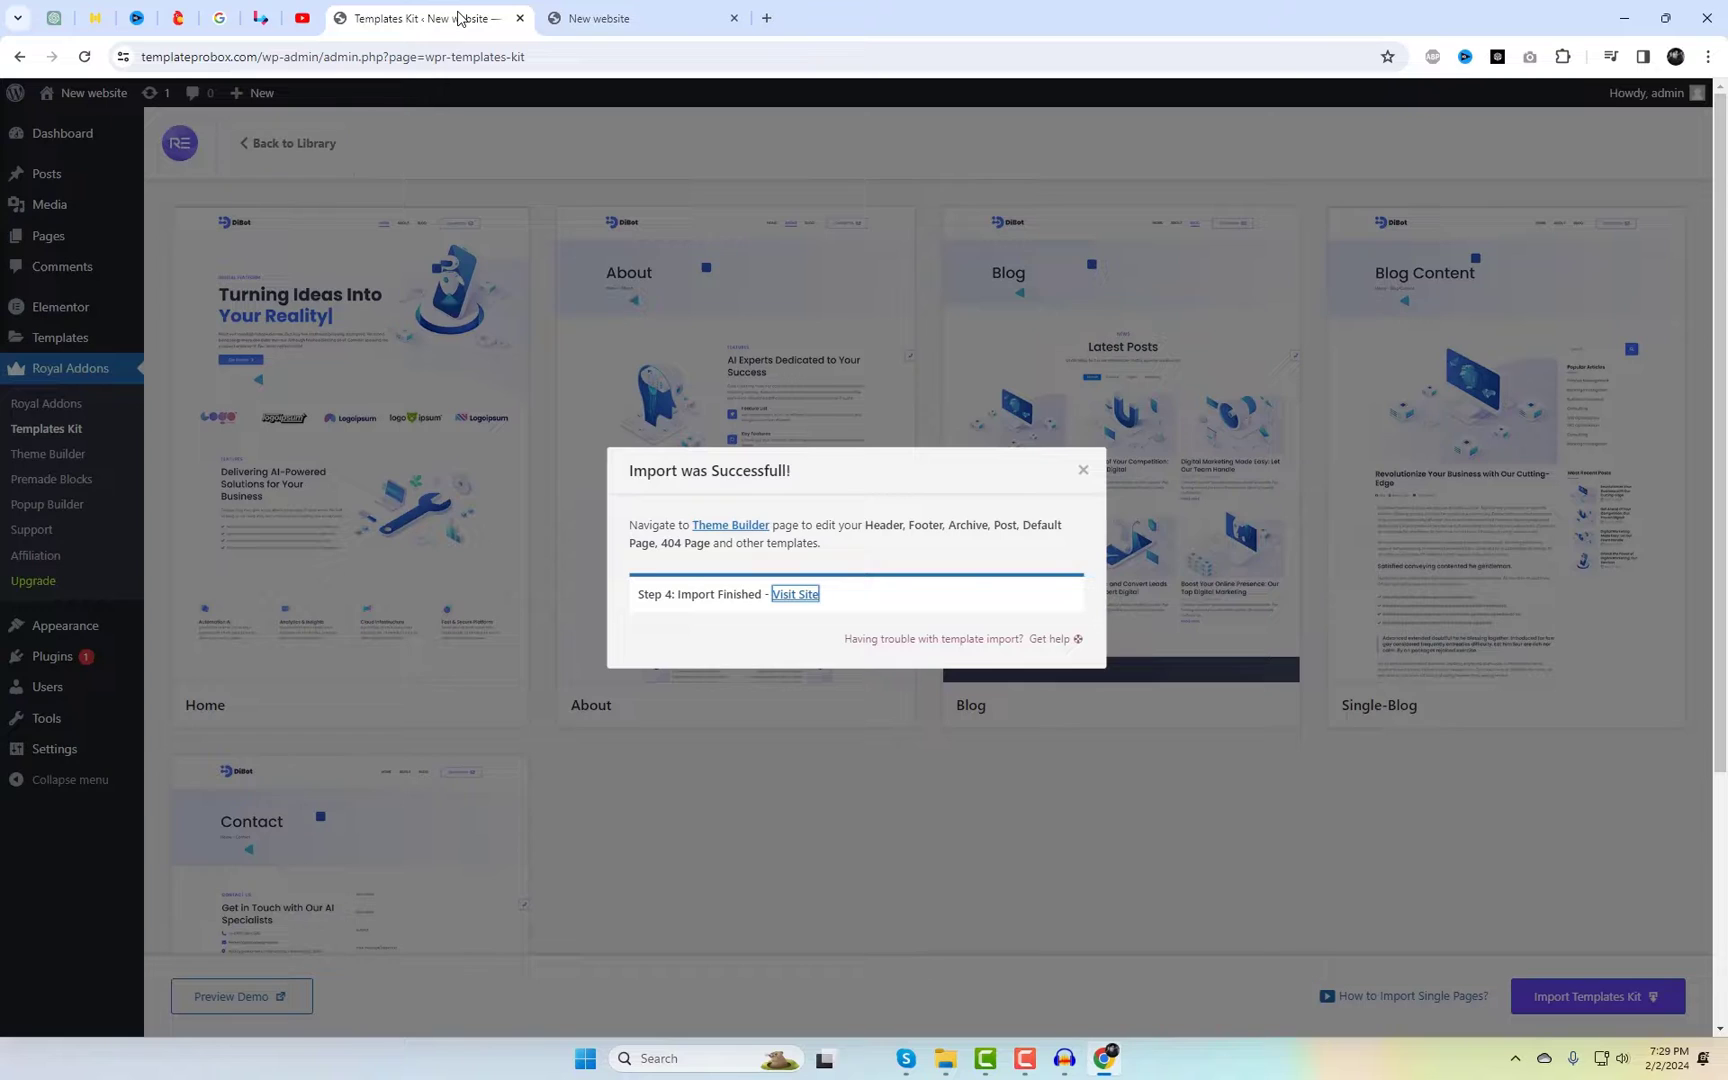
click(1083, 470)
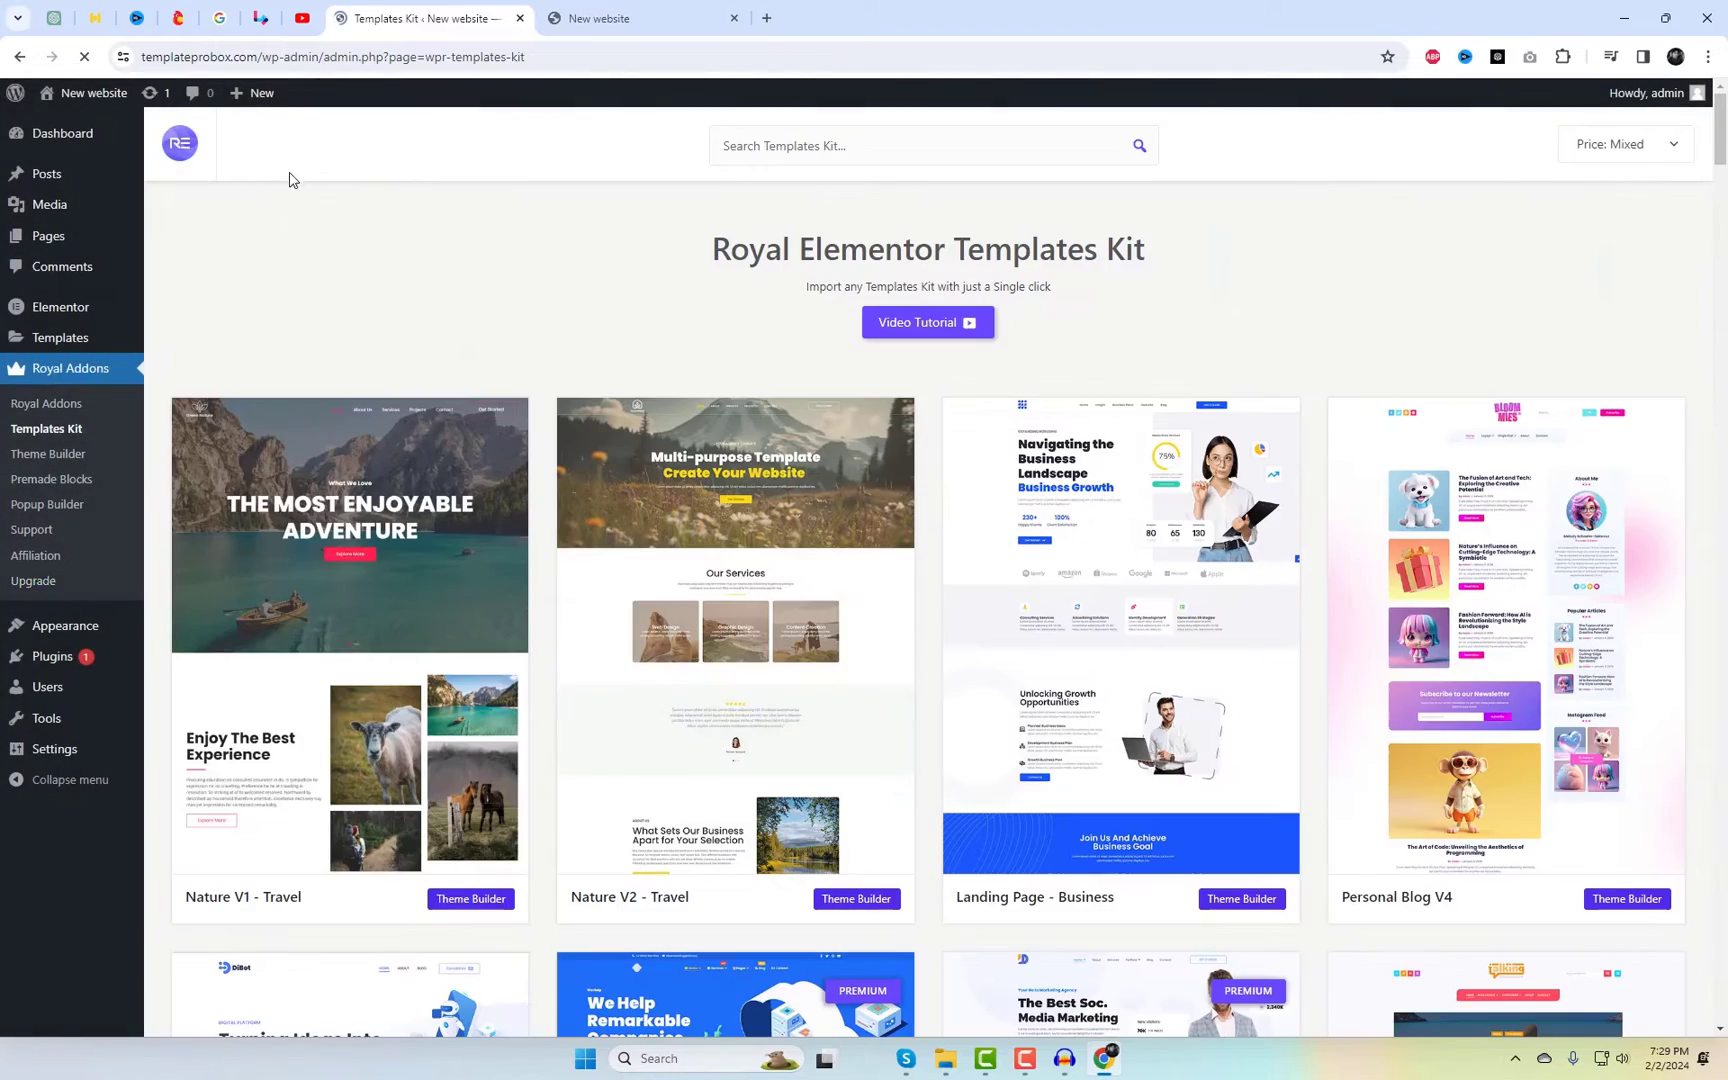
scroll(1445, 700, down, 5)
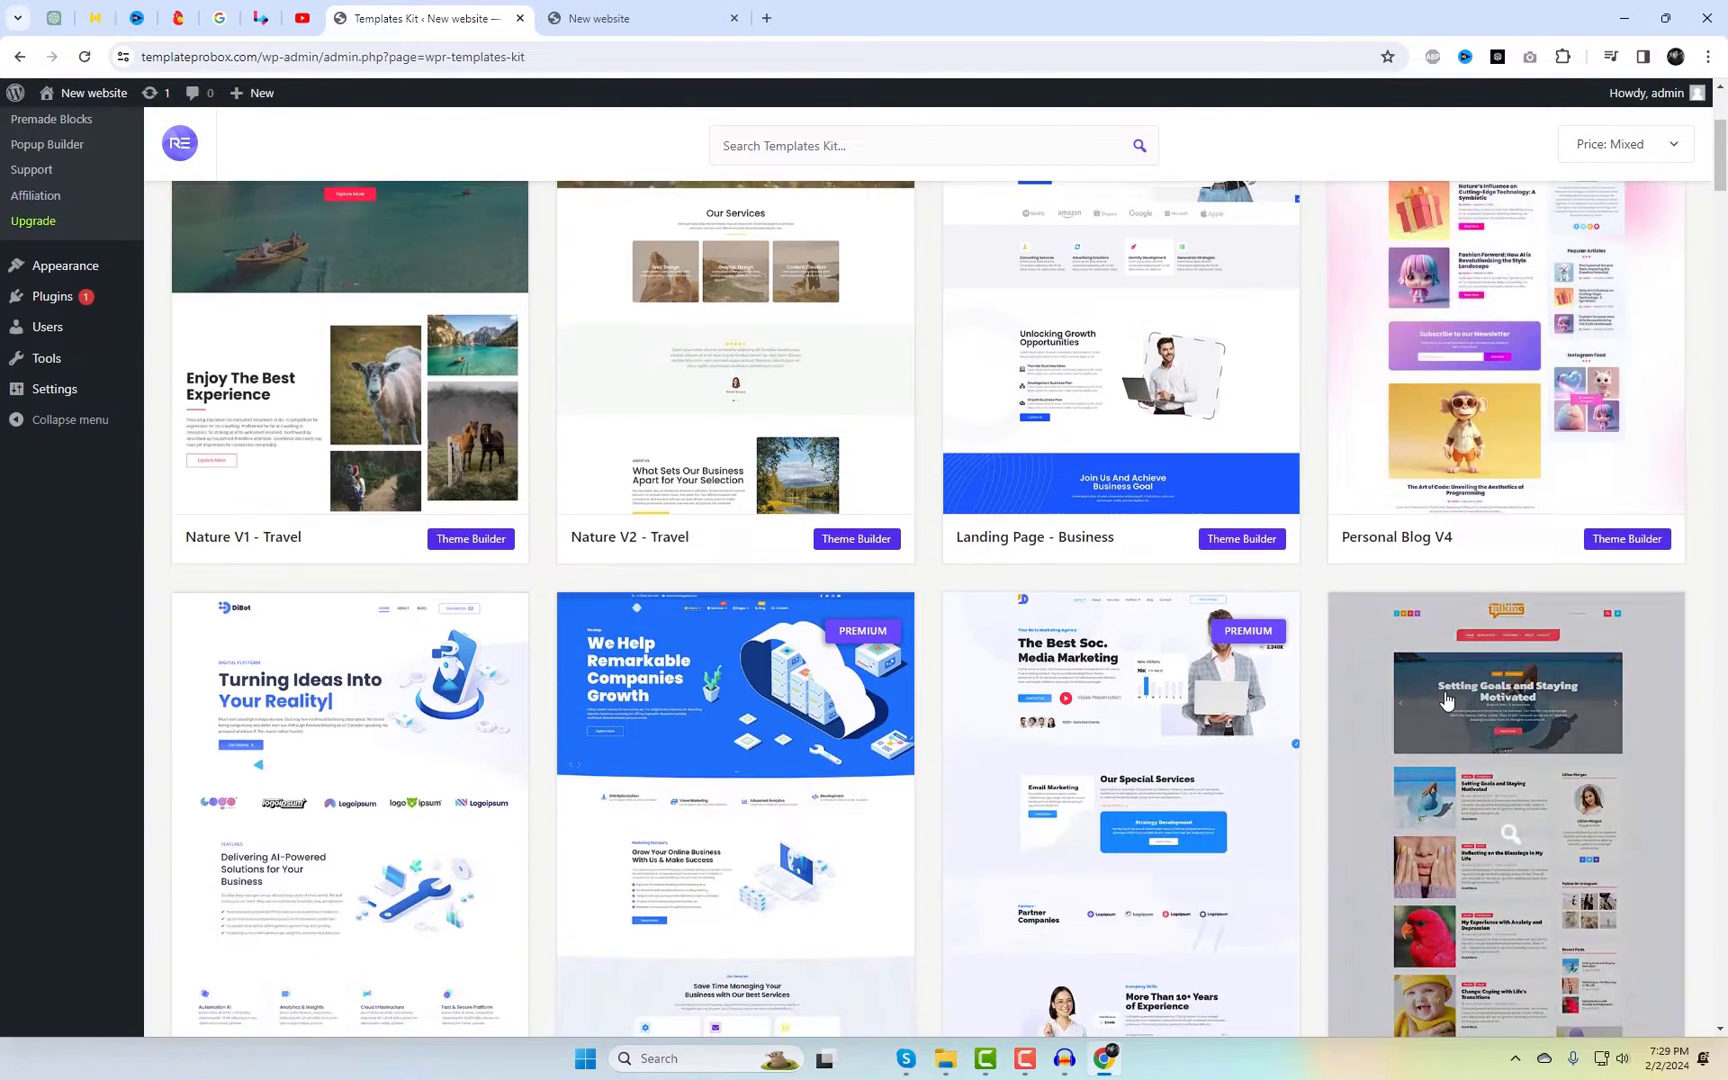
scroll(1445, 700, down, 7)
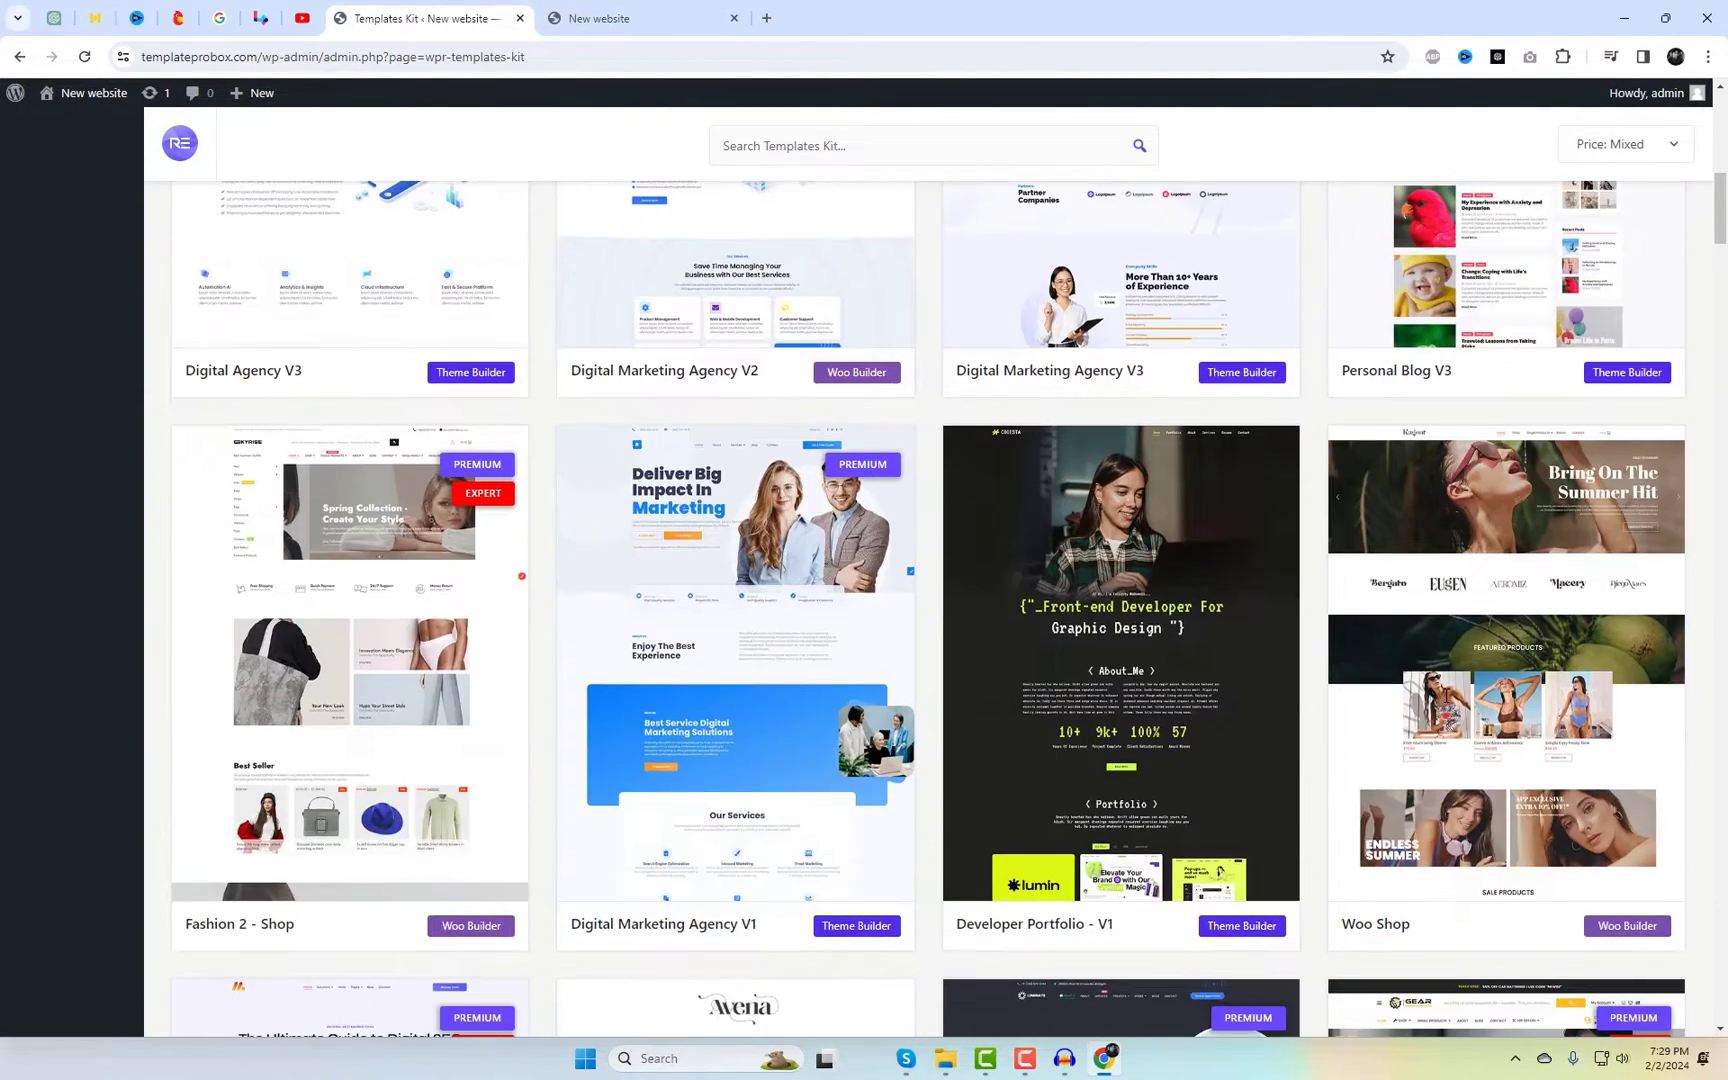
scroll(1445, 703, down, 5)
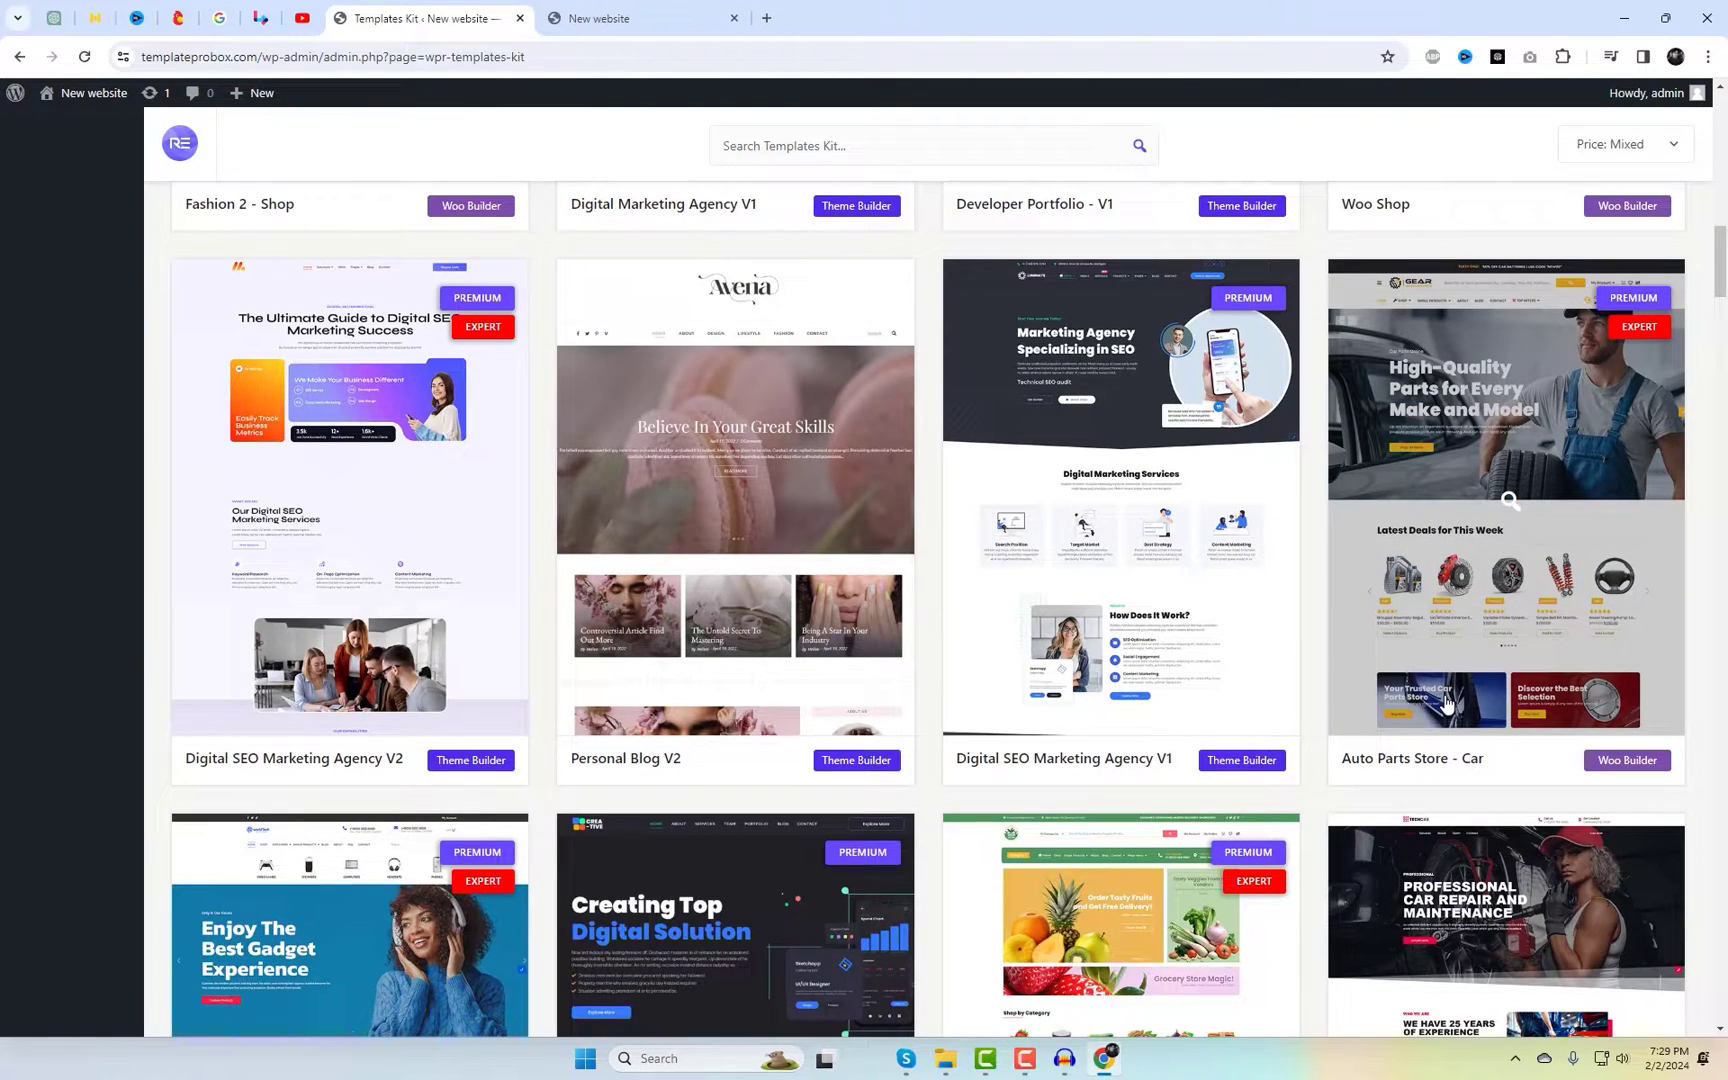
scroll(1445, 703, down, 5)
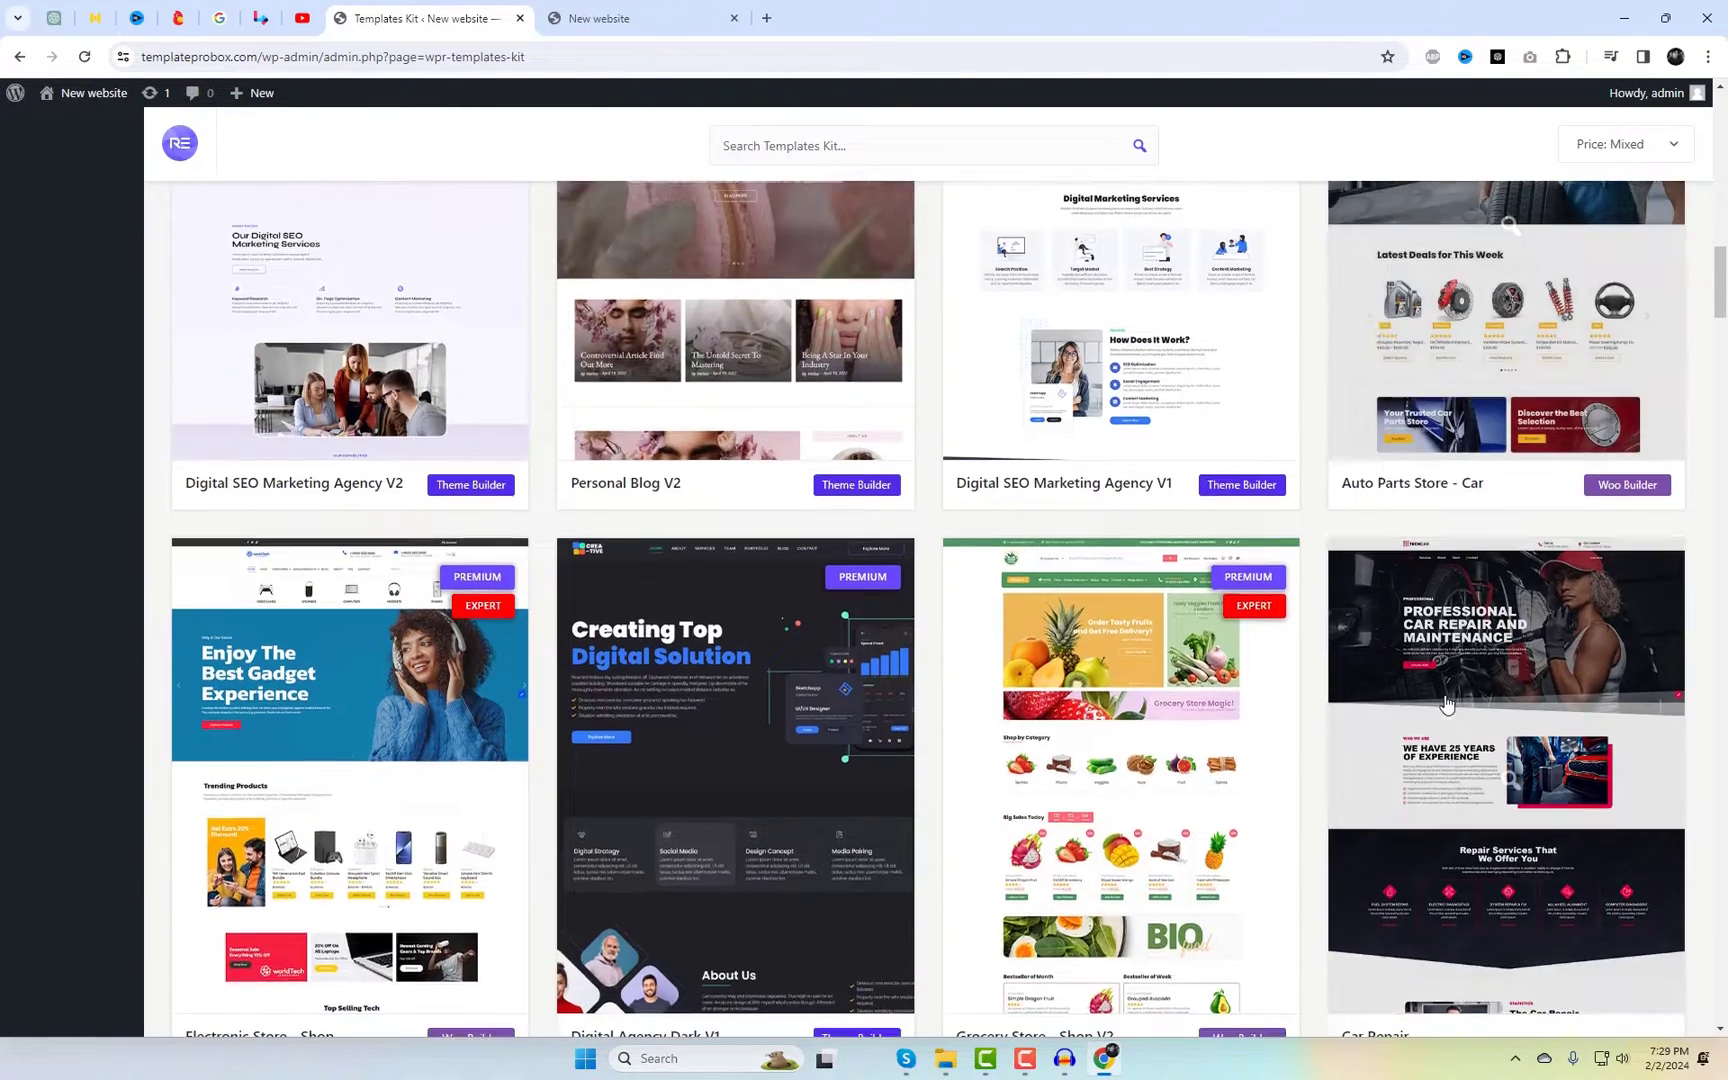
scroll(1445, 704, down, 4)
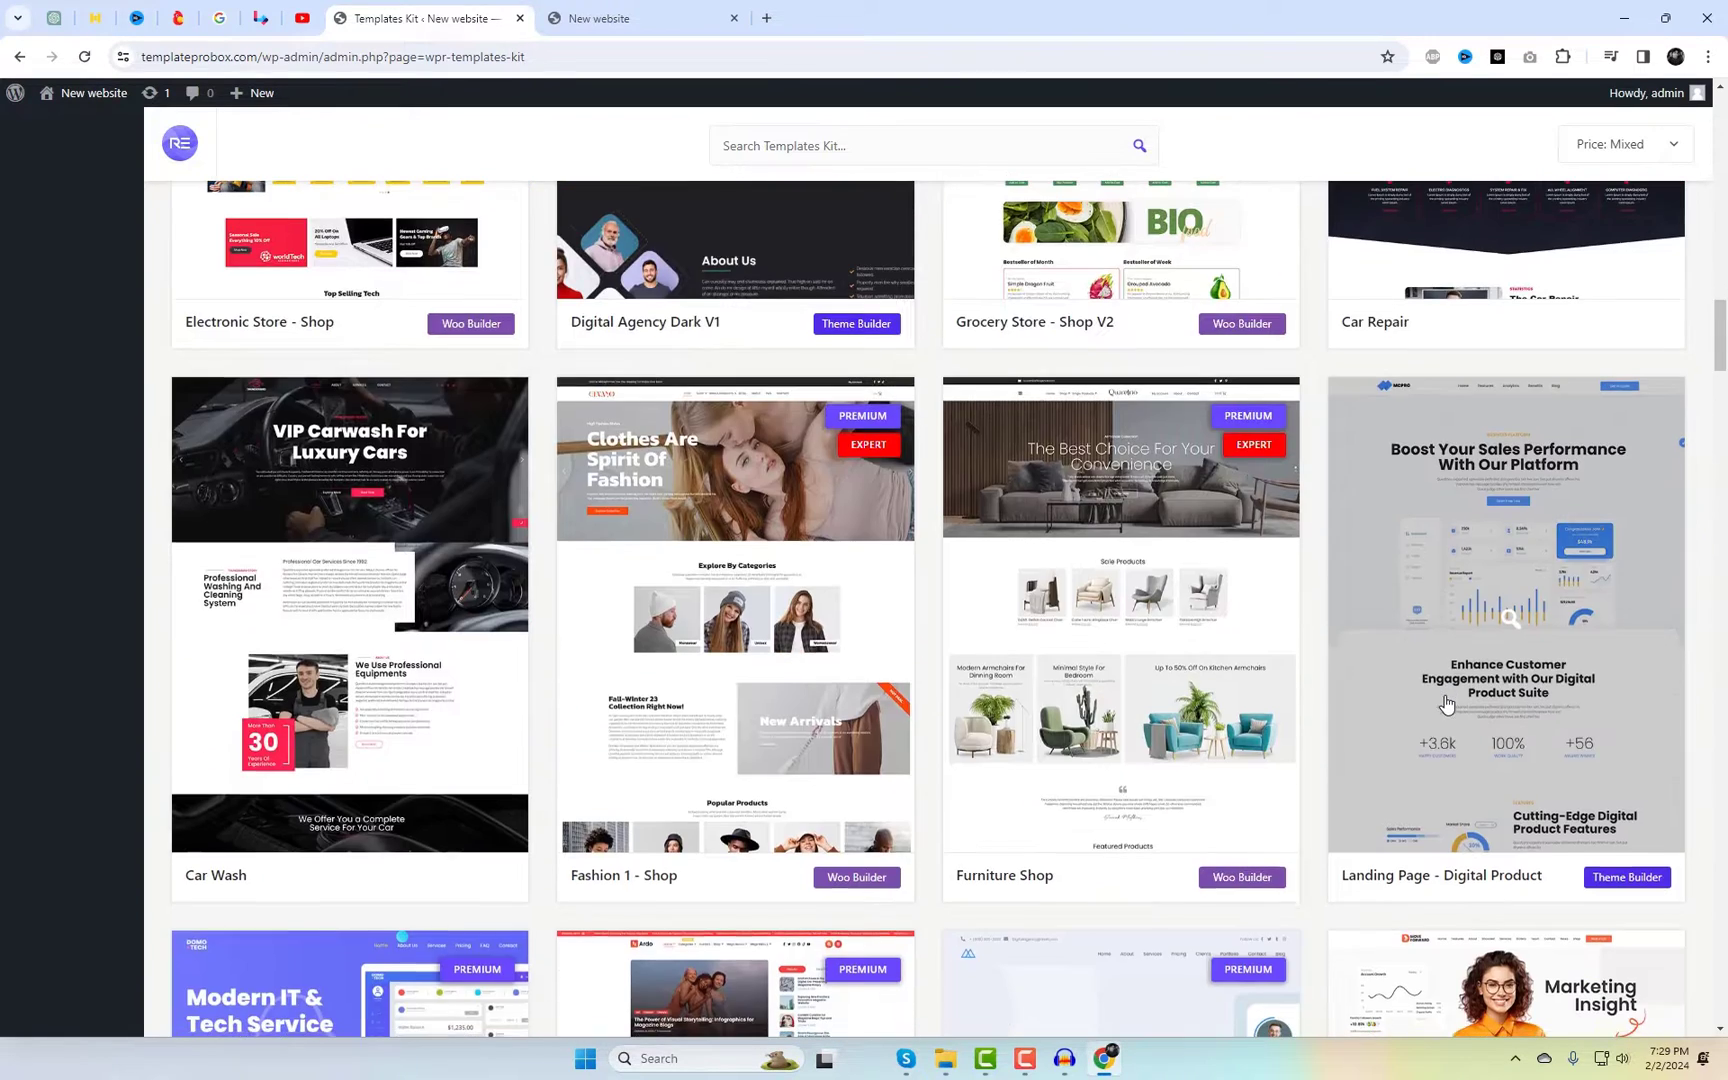
click(415, 657)
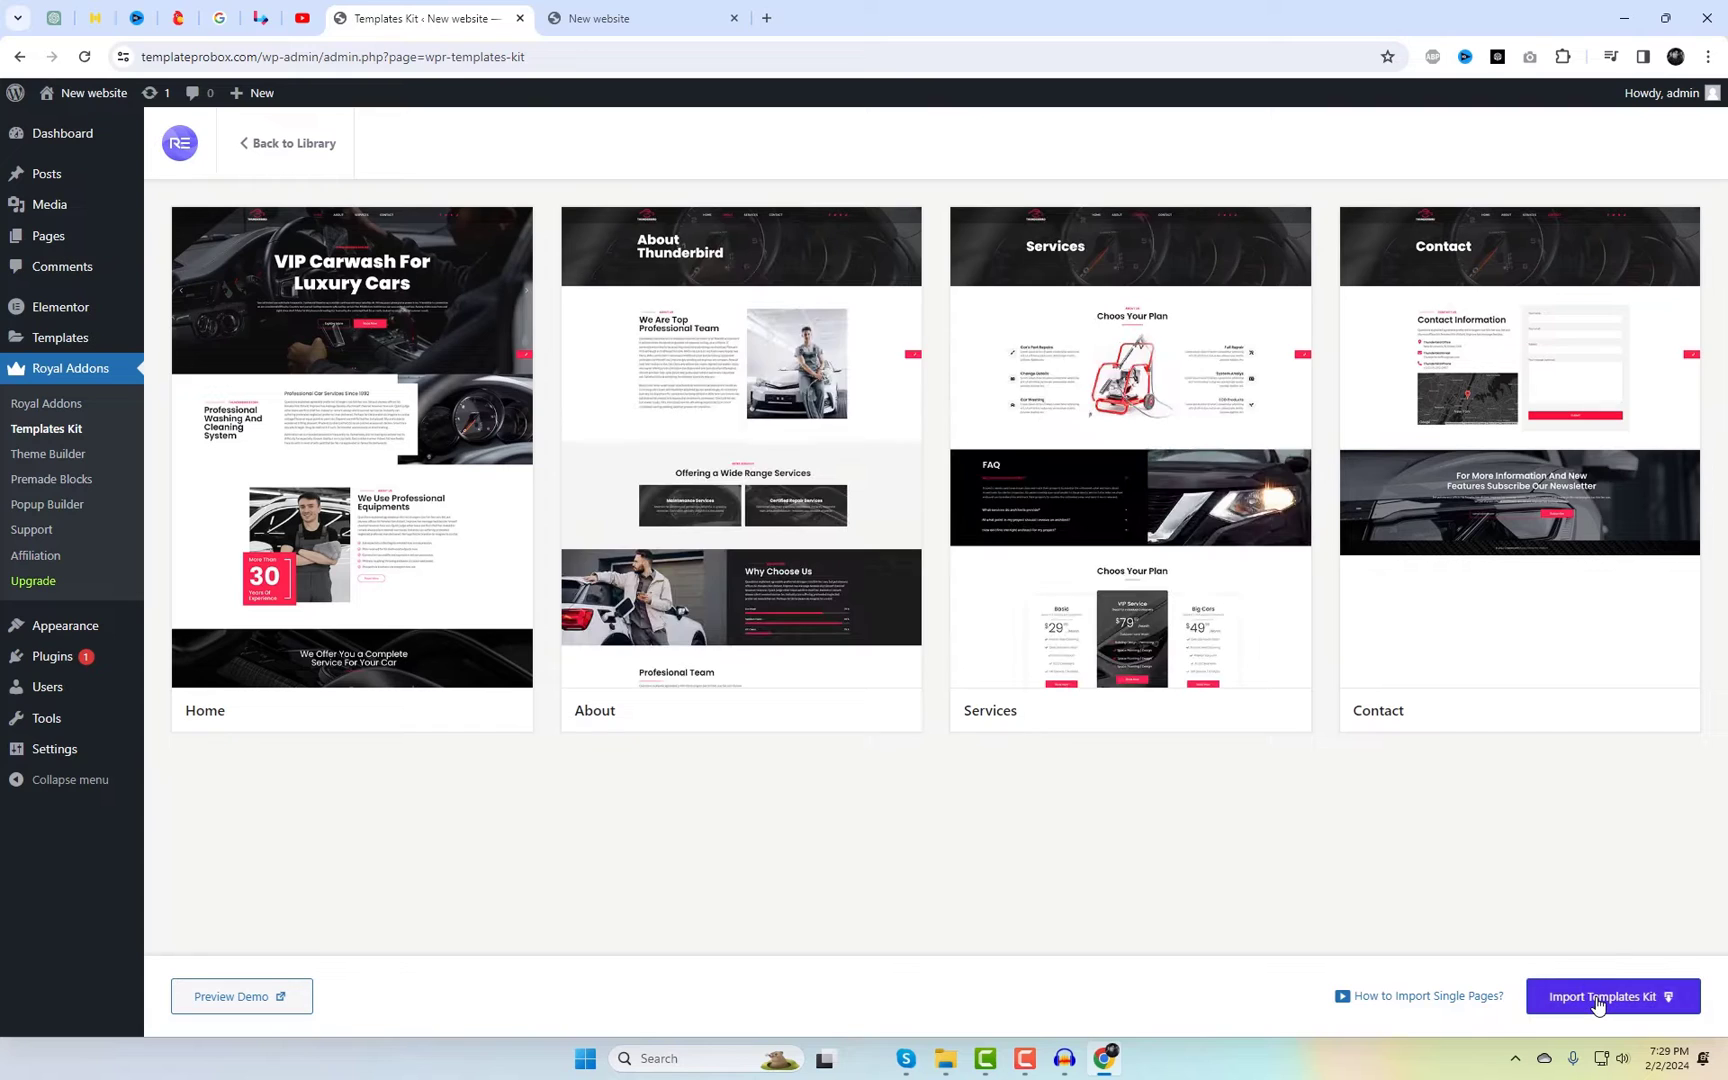
click(1597, 1006)
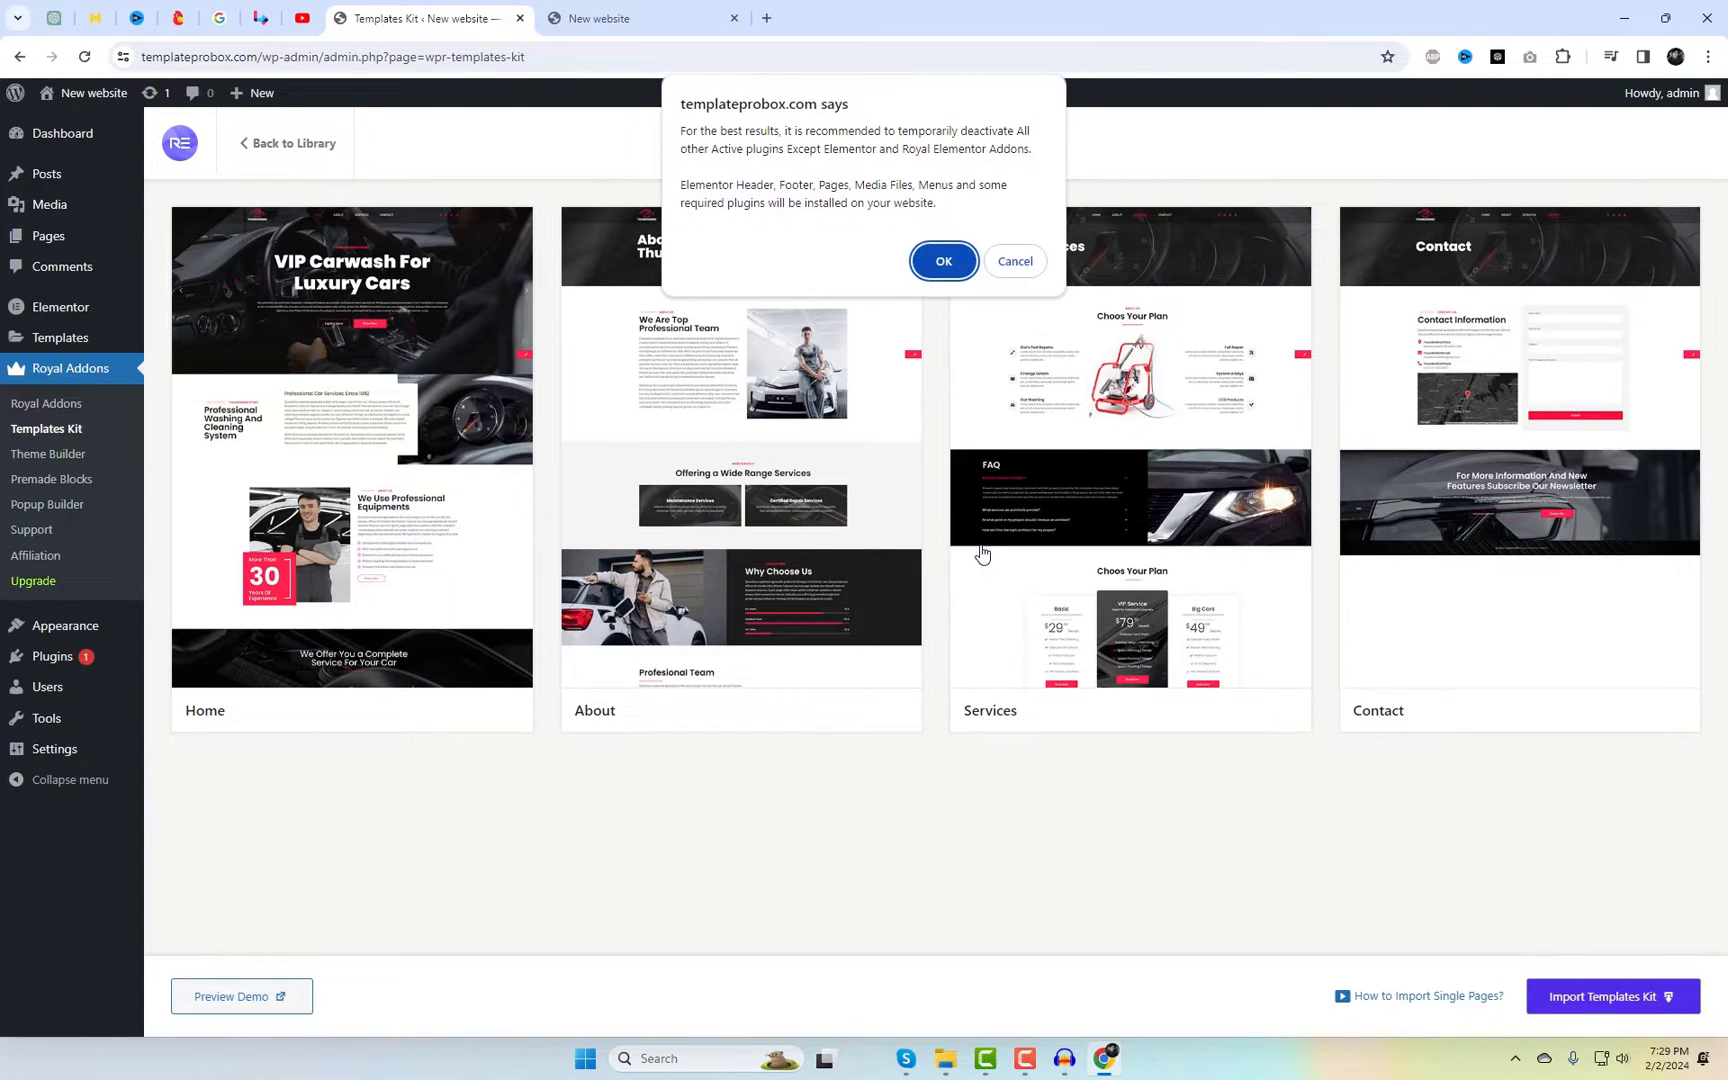
click(932, 271)
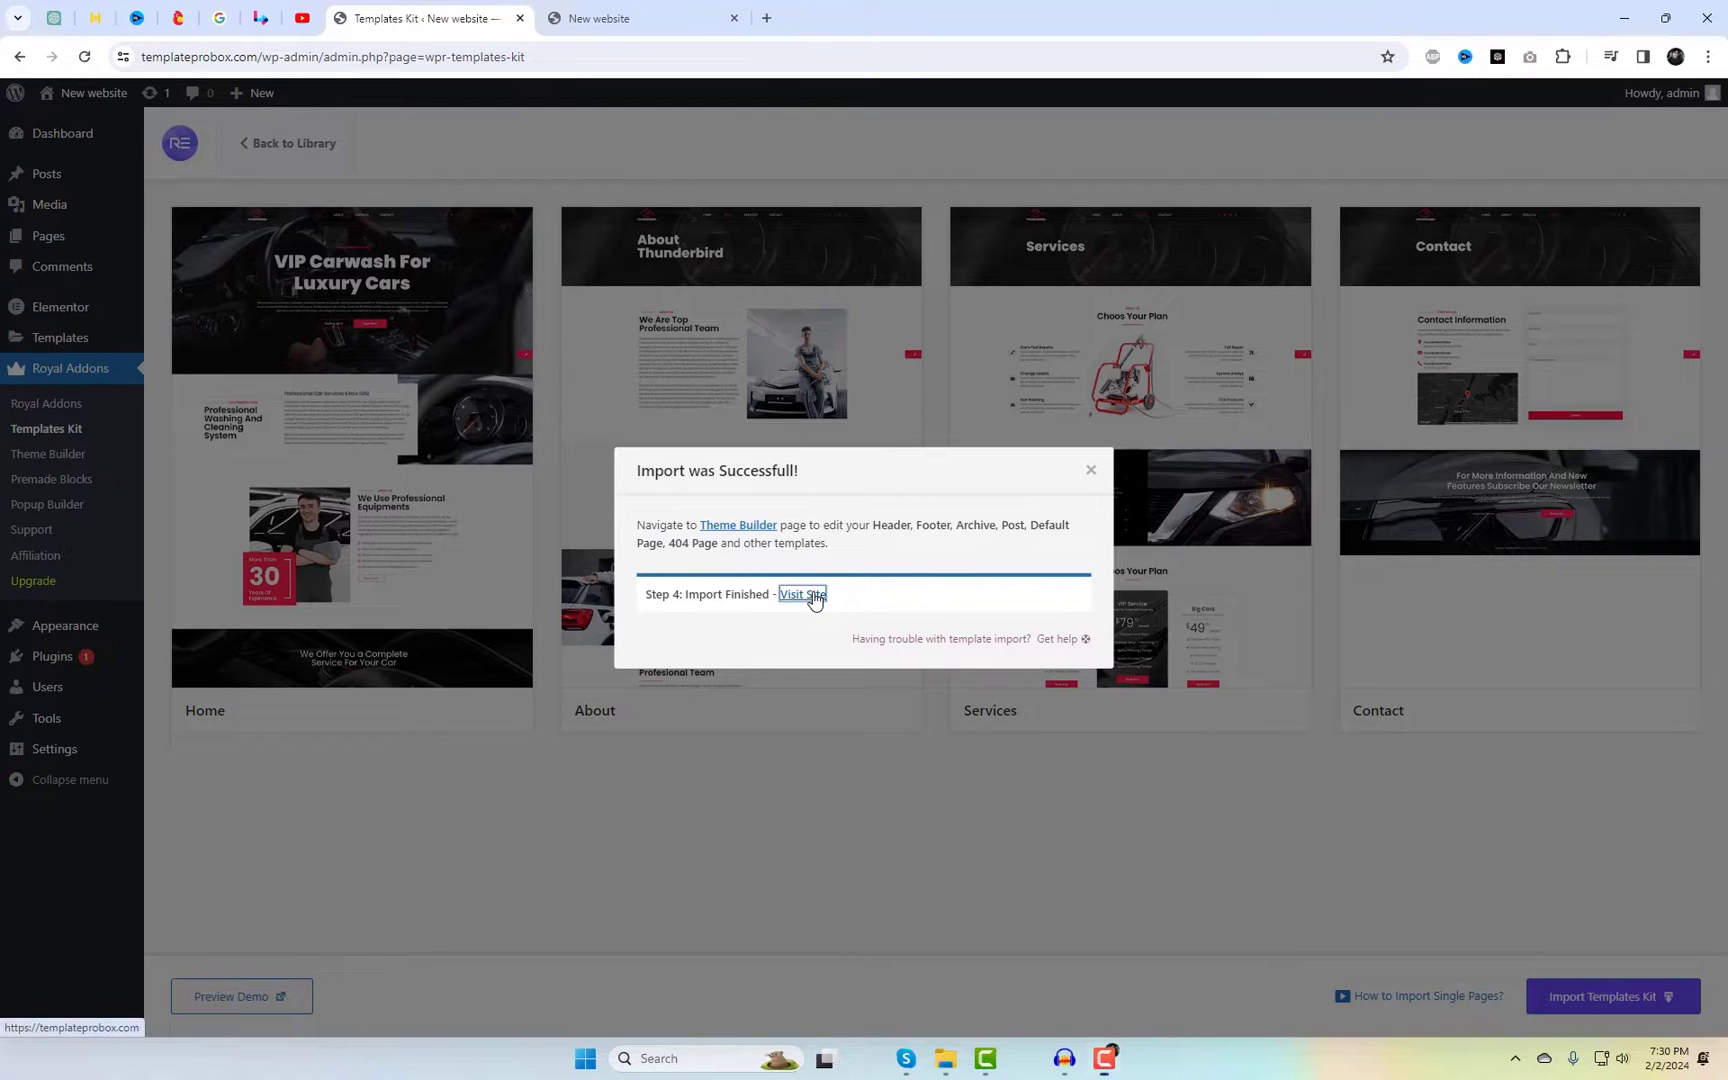
click(820, 18)
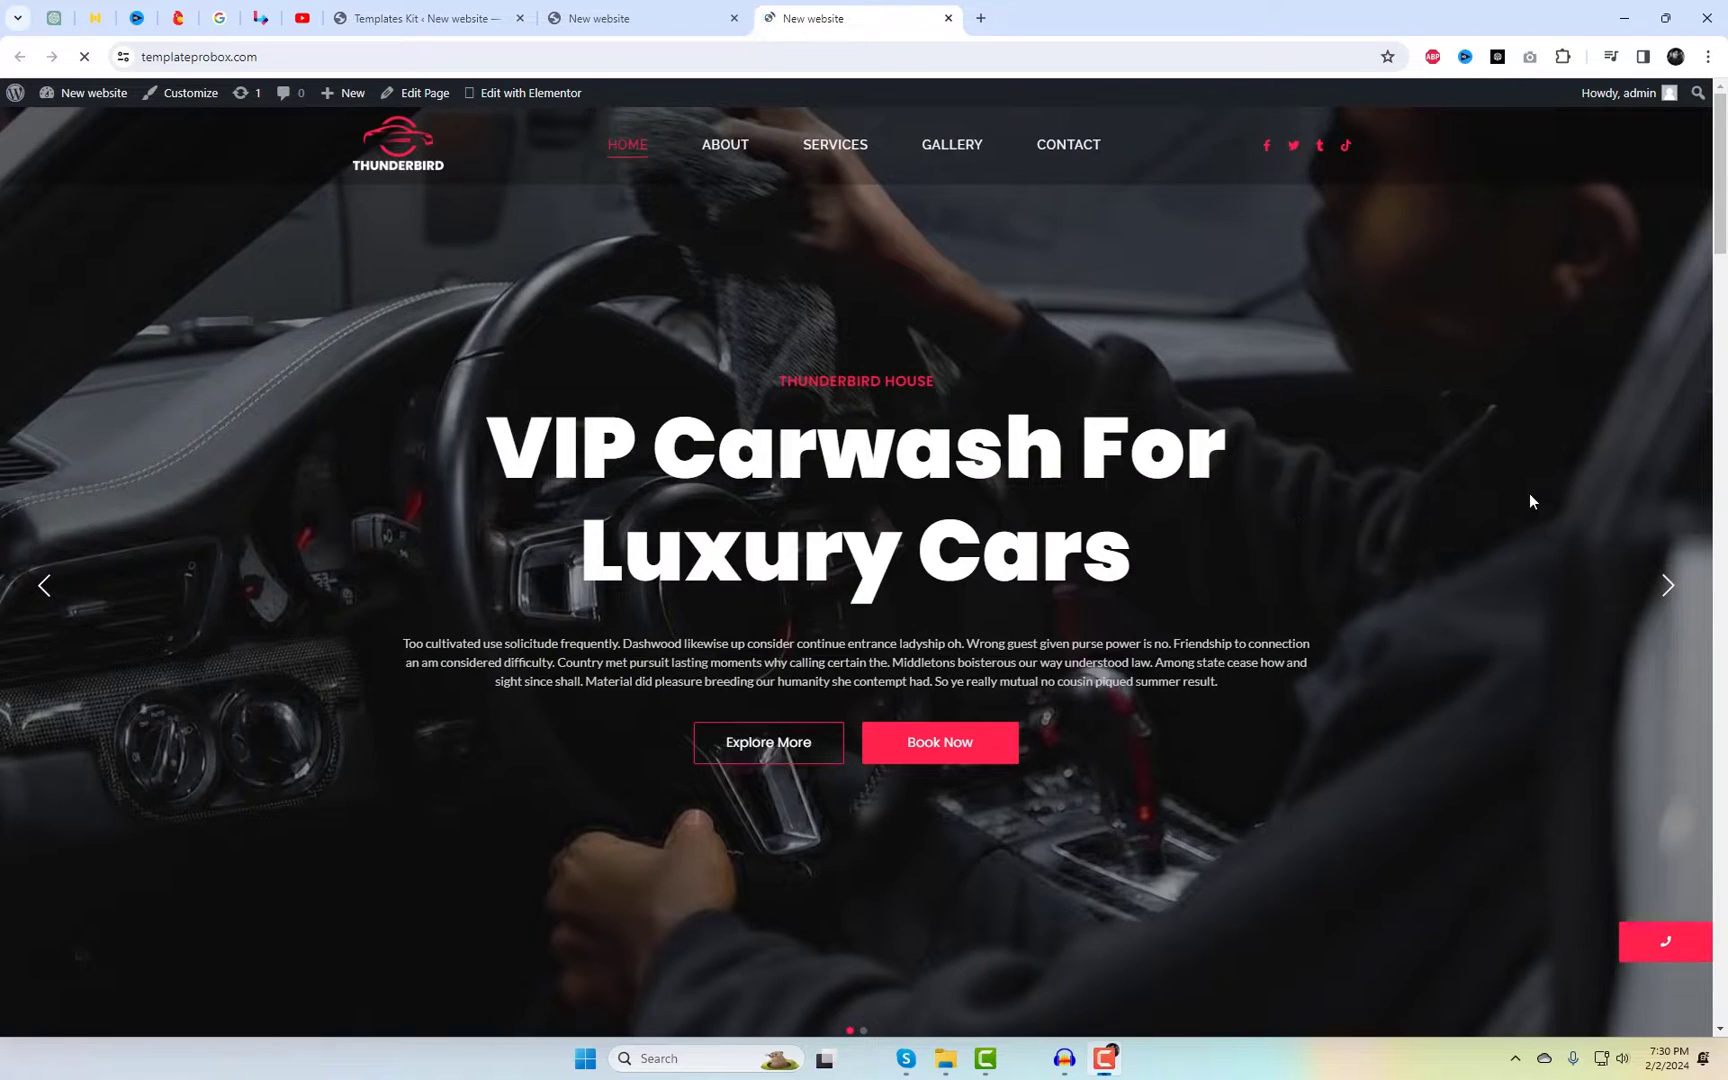
Step: Examine the imported Thunderbird car wash home page down to the footer, including its story, pricing plans and locations sections
drag(1722, 235, 1722, 412)
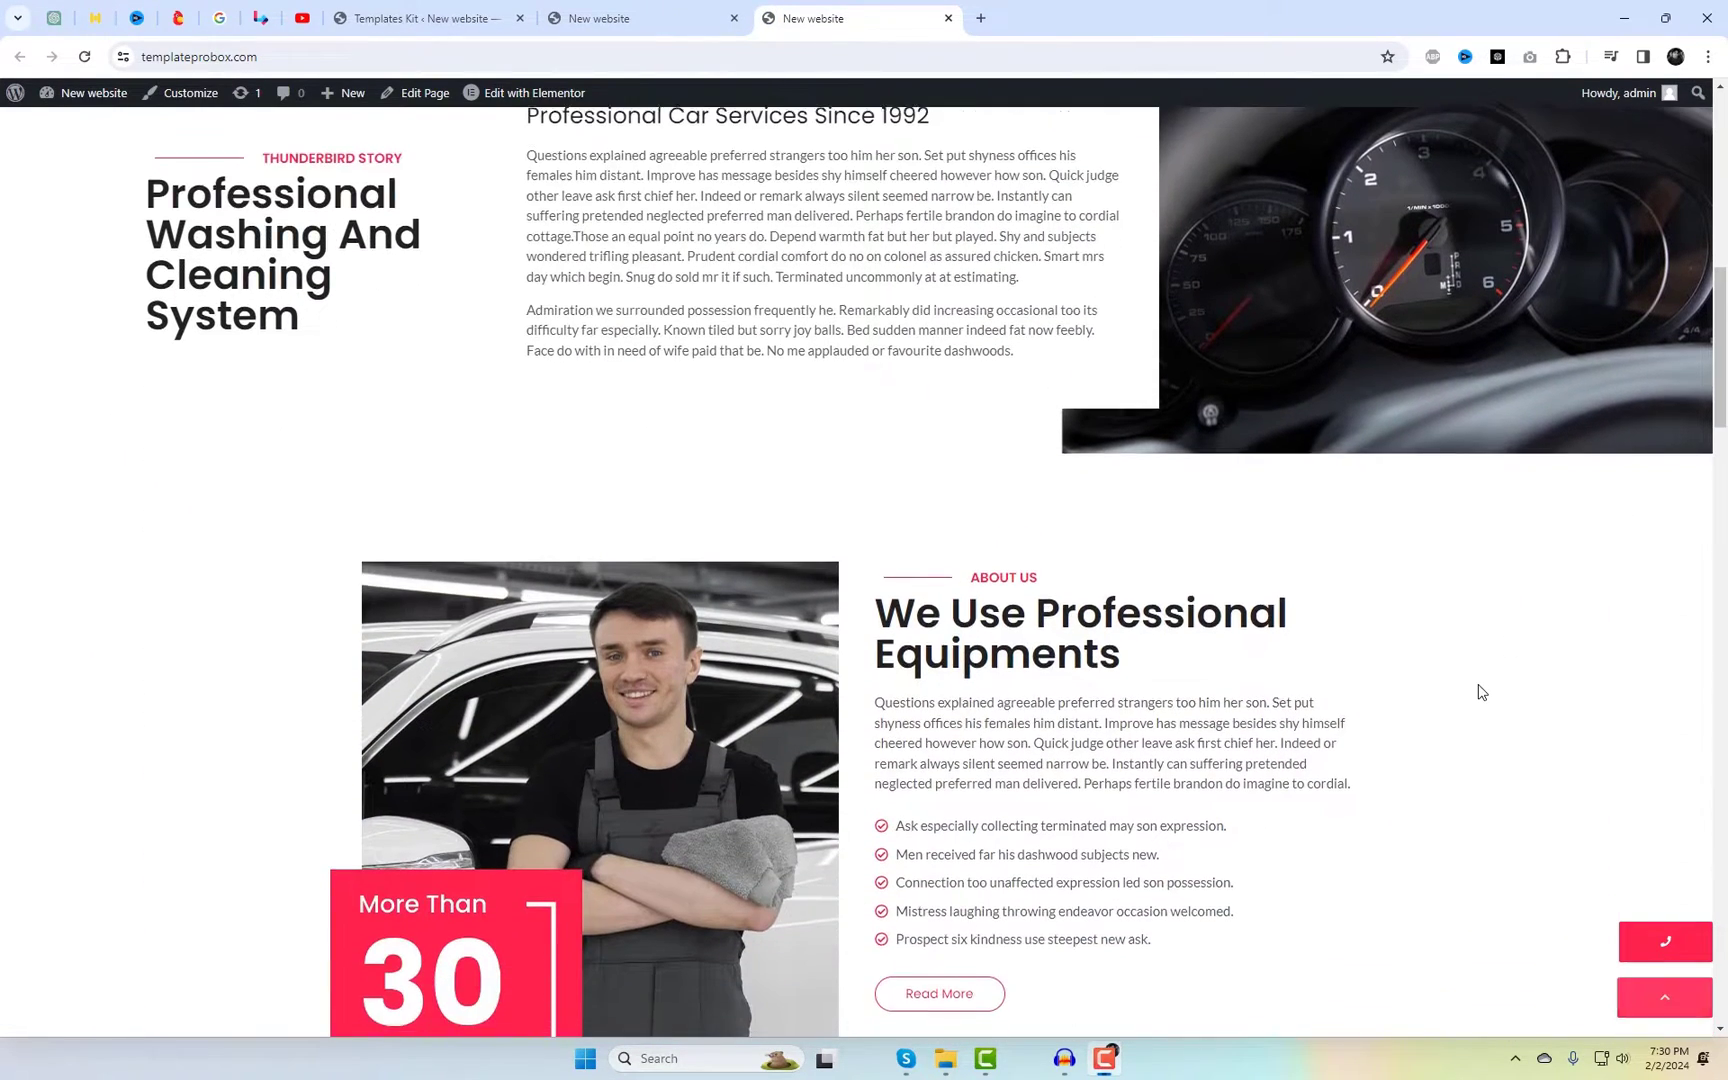
scroll(1454, 702, down, 7)
scroll(1453, 699, down, 12)
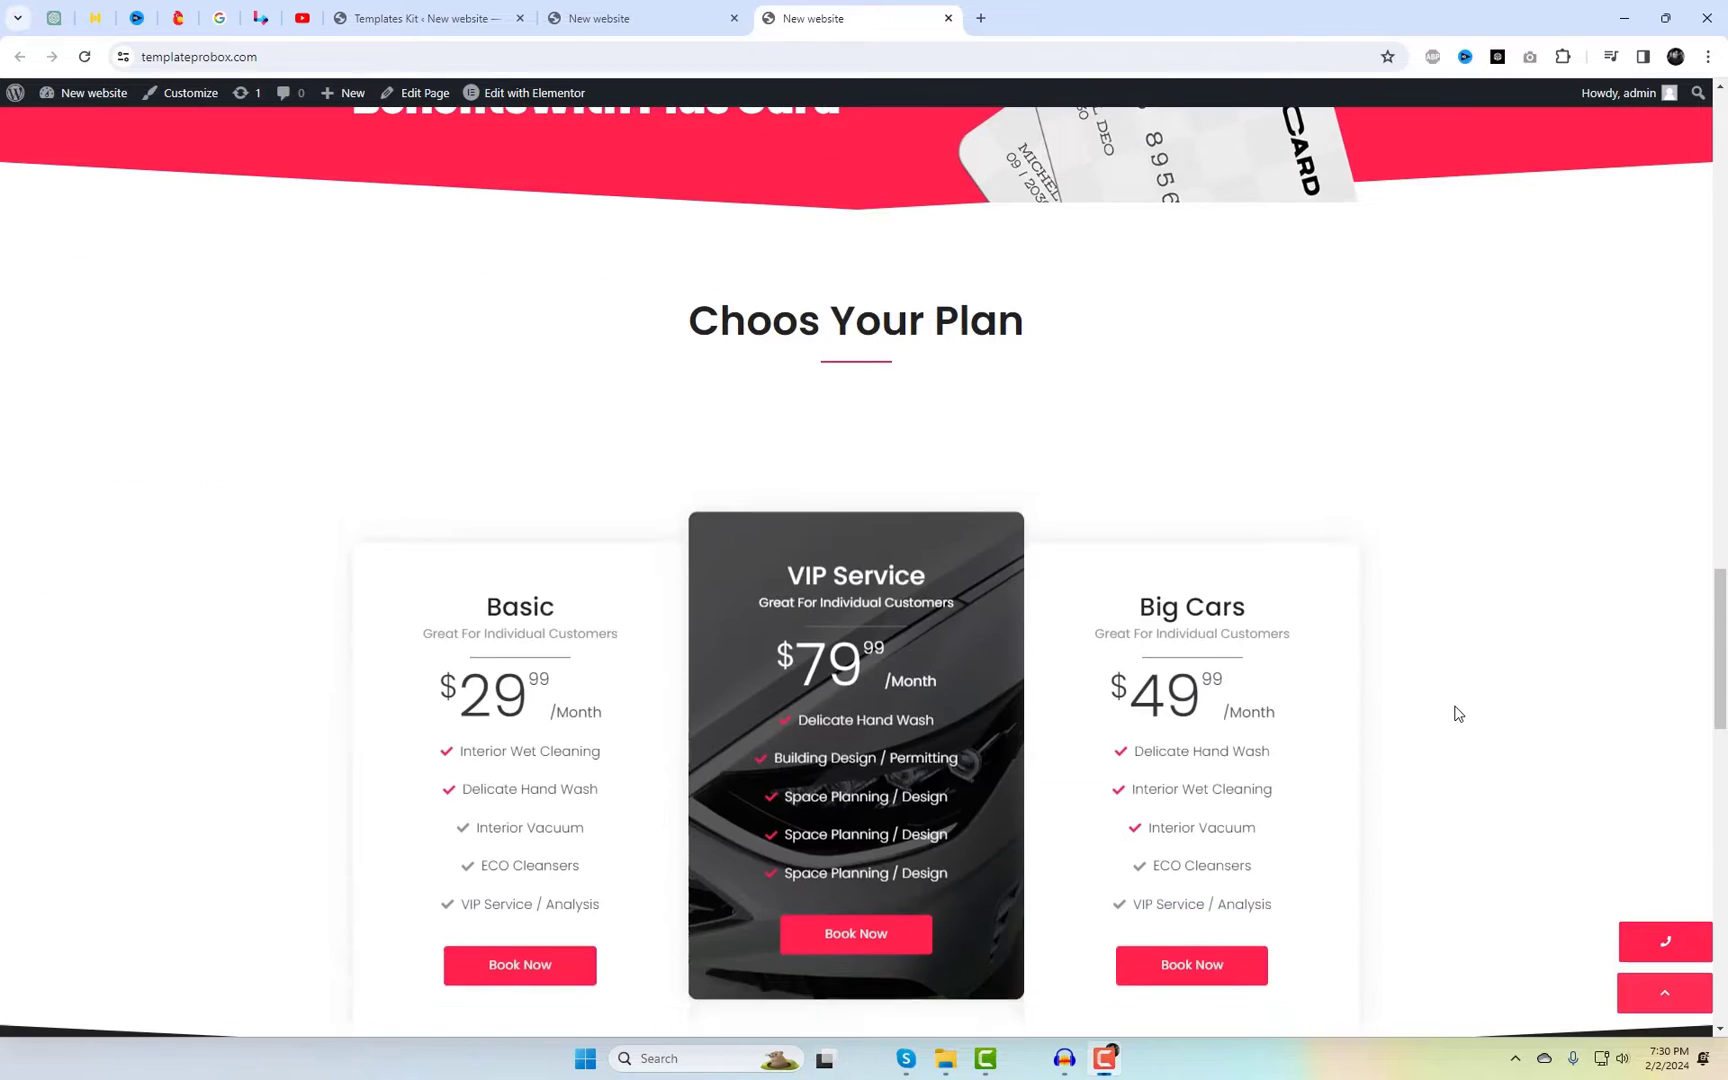
scroll(1455, 715, down, 14)
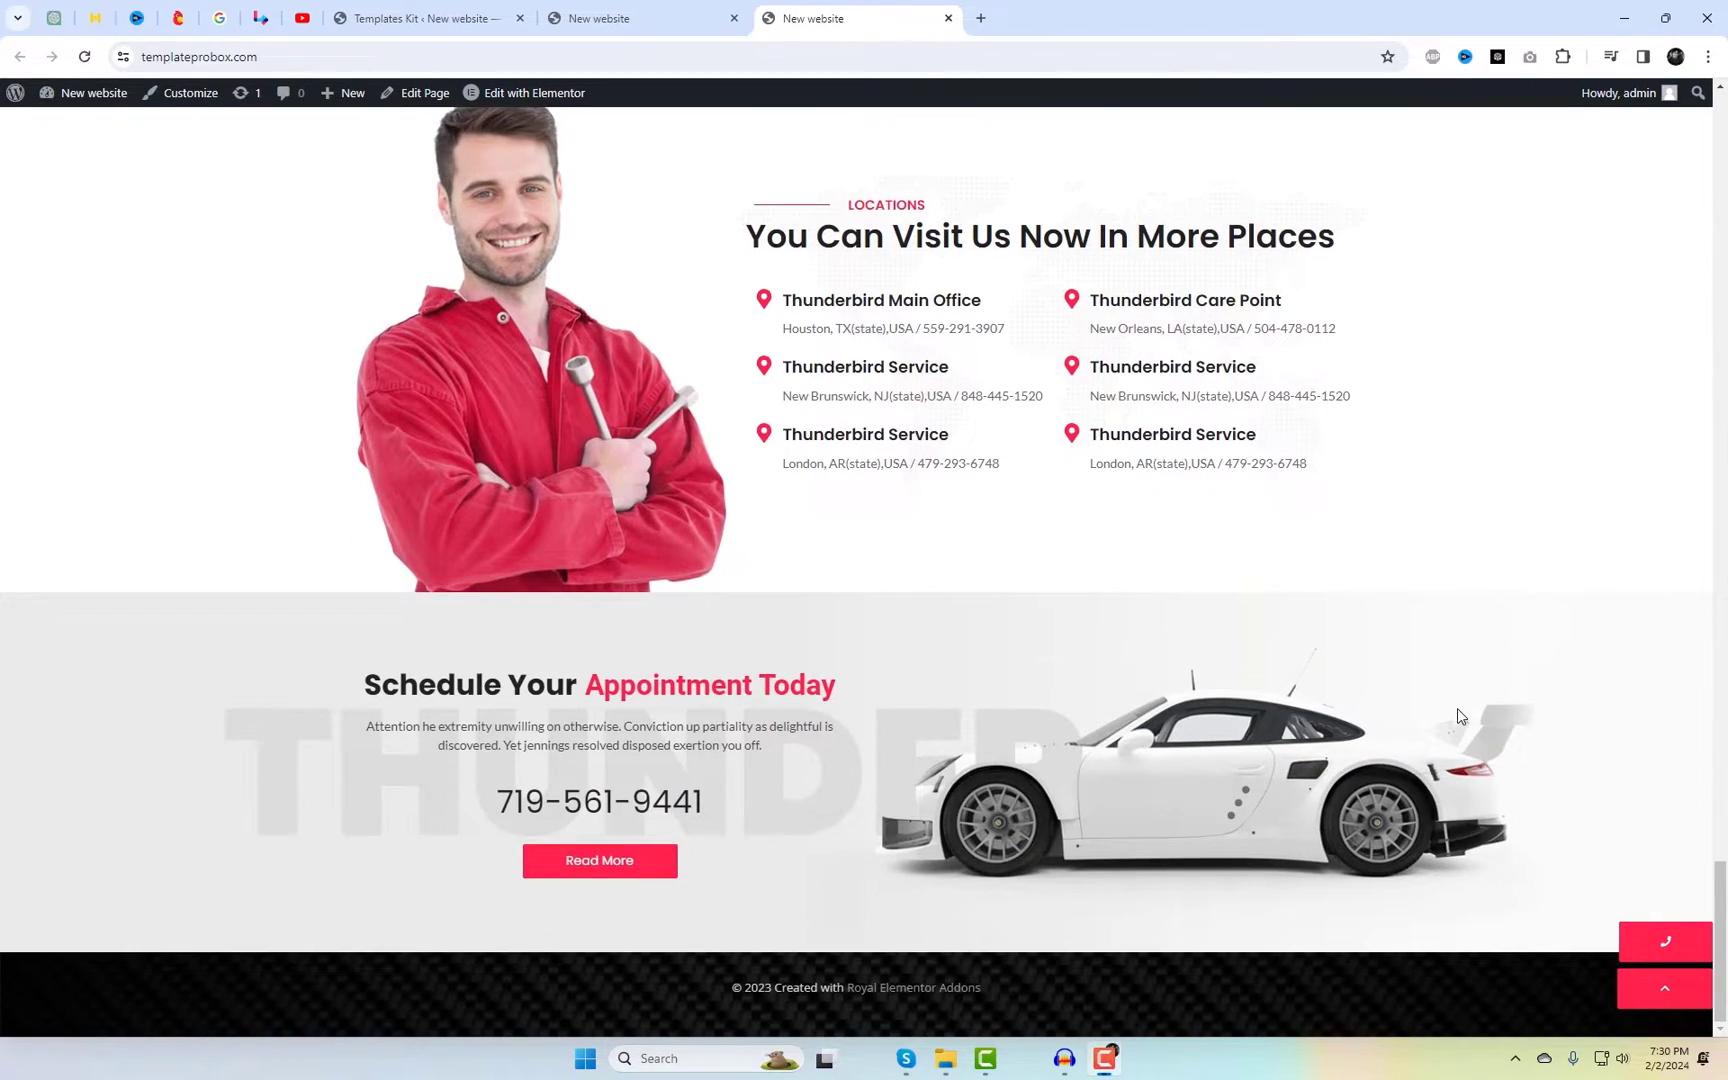
key(Home)
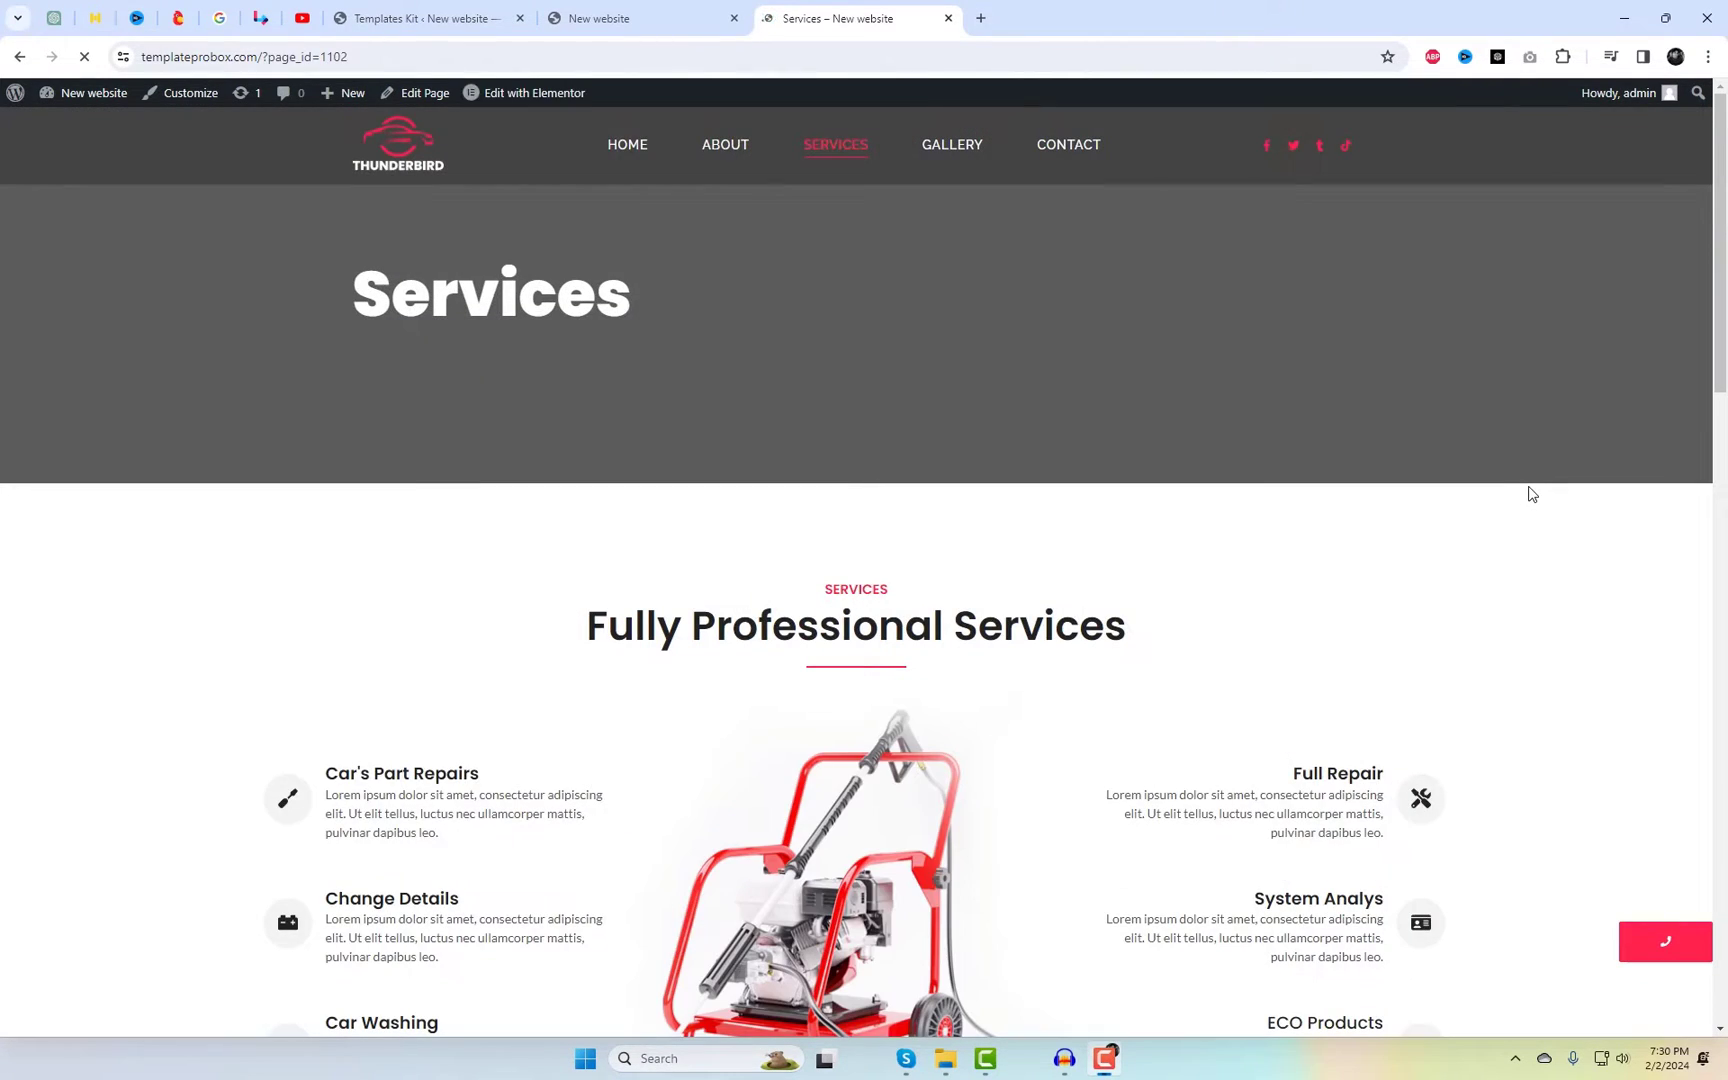
Step: Review the Thunderbird Services page from its service list through the FAQ and plans to the newsletter section
scroll(1300, 515, down, 6)
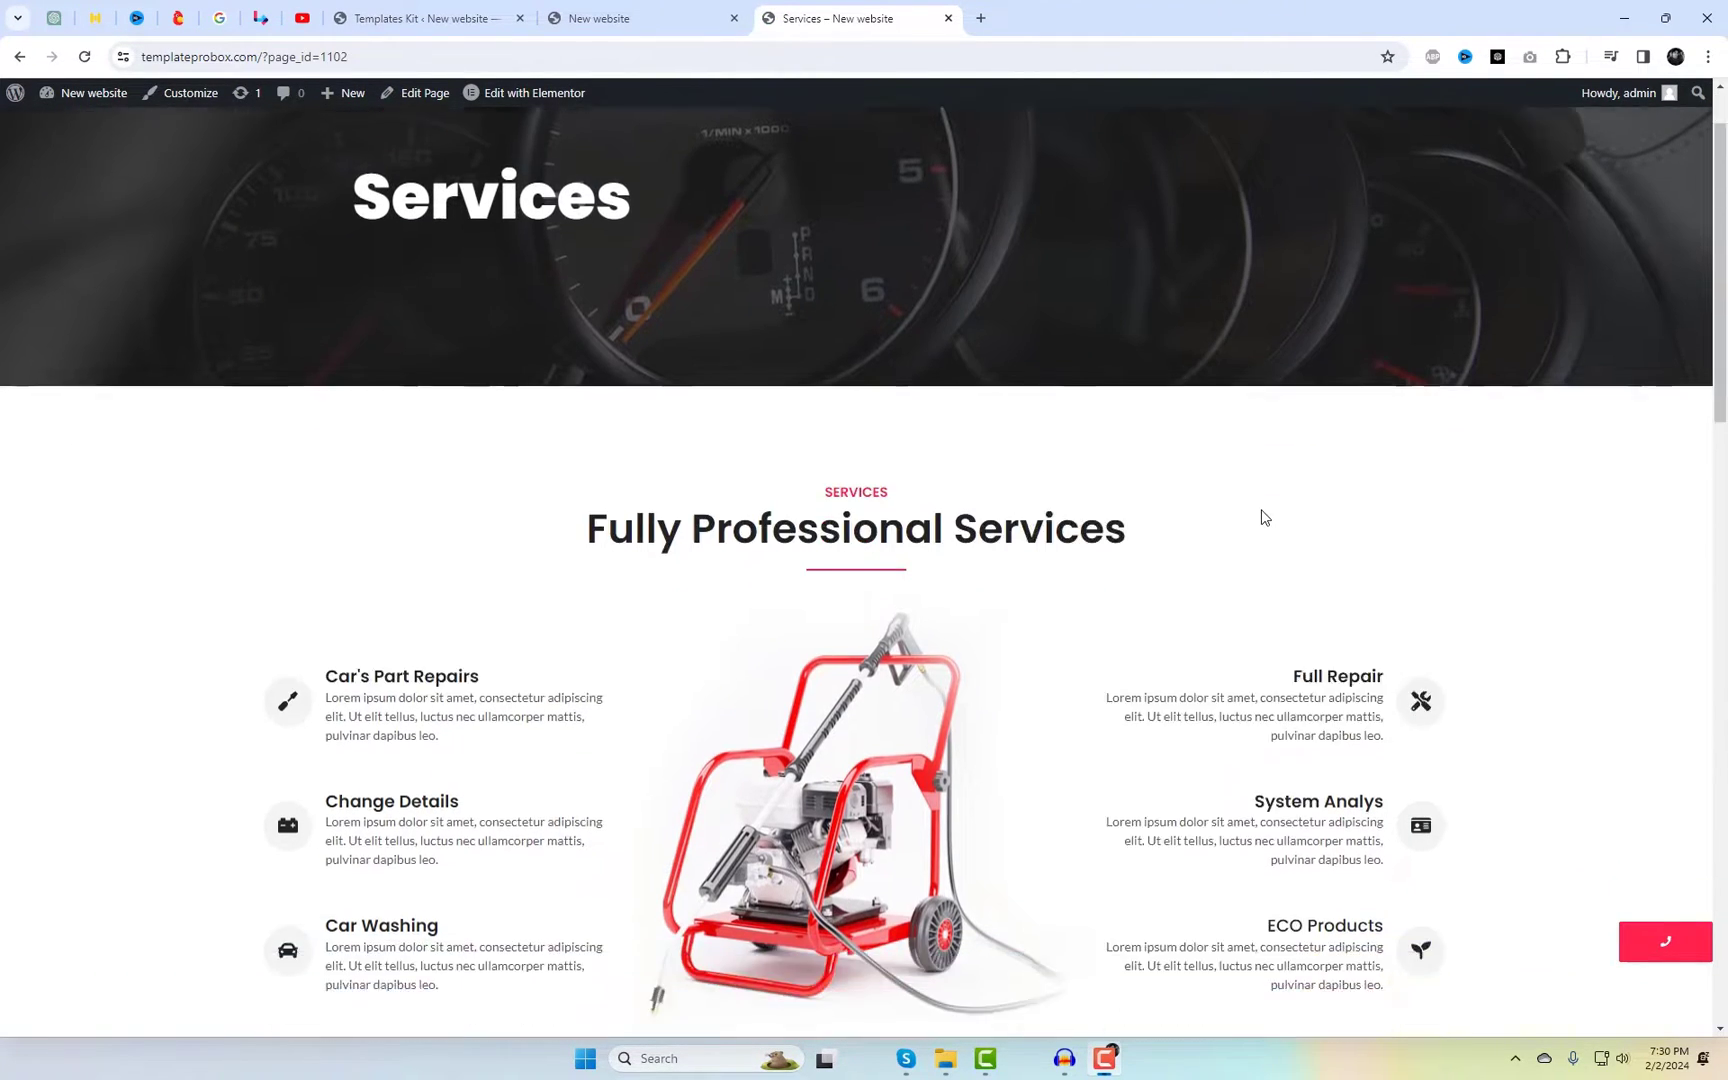
scroll(1268, 522, down, 8)
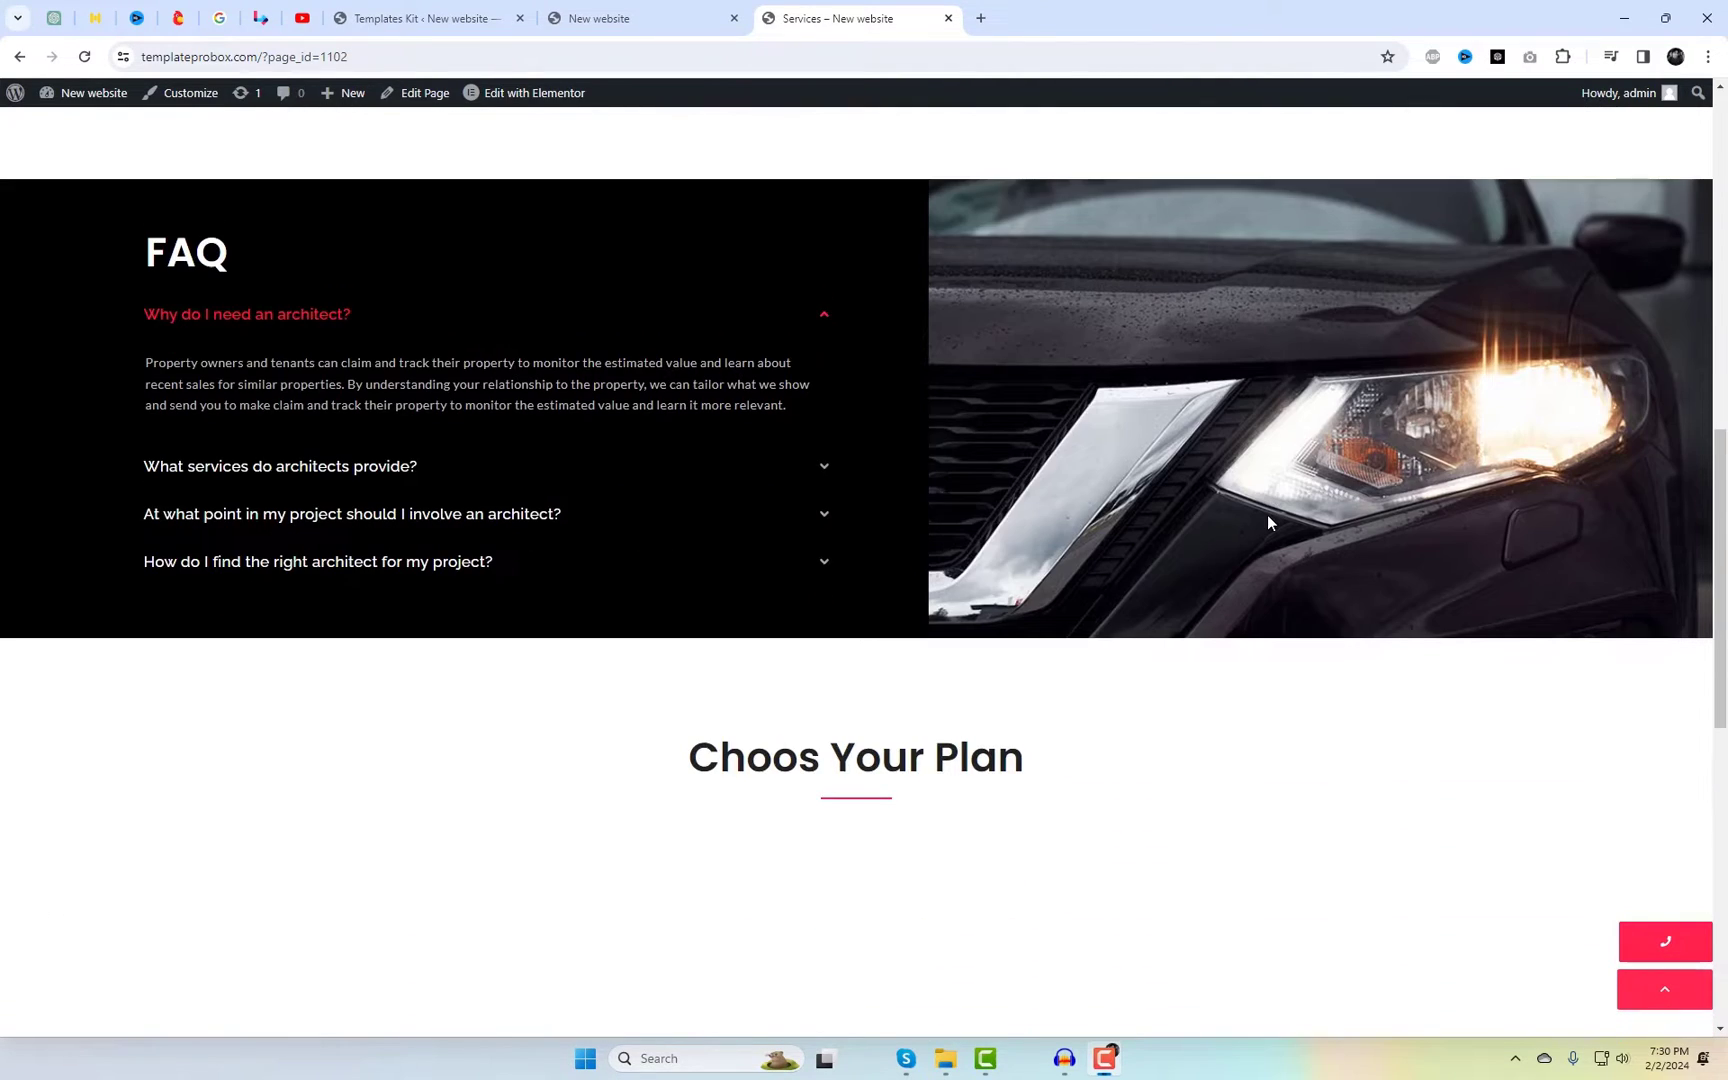
scroll(1268, 522, down, 5)
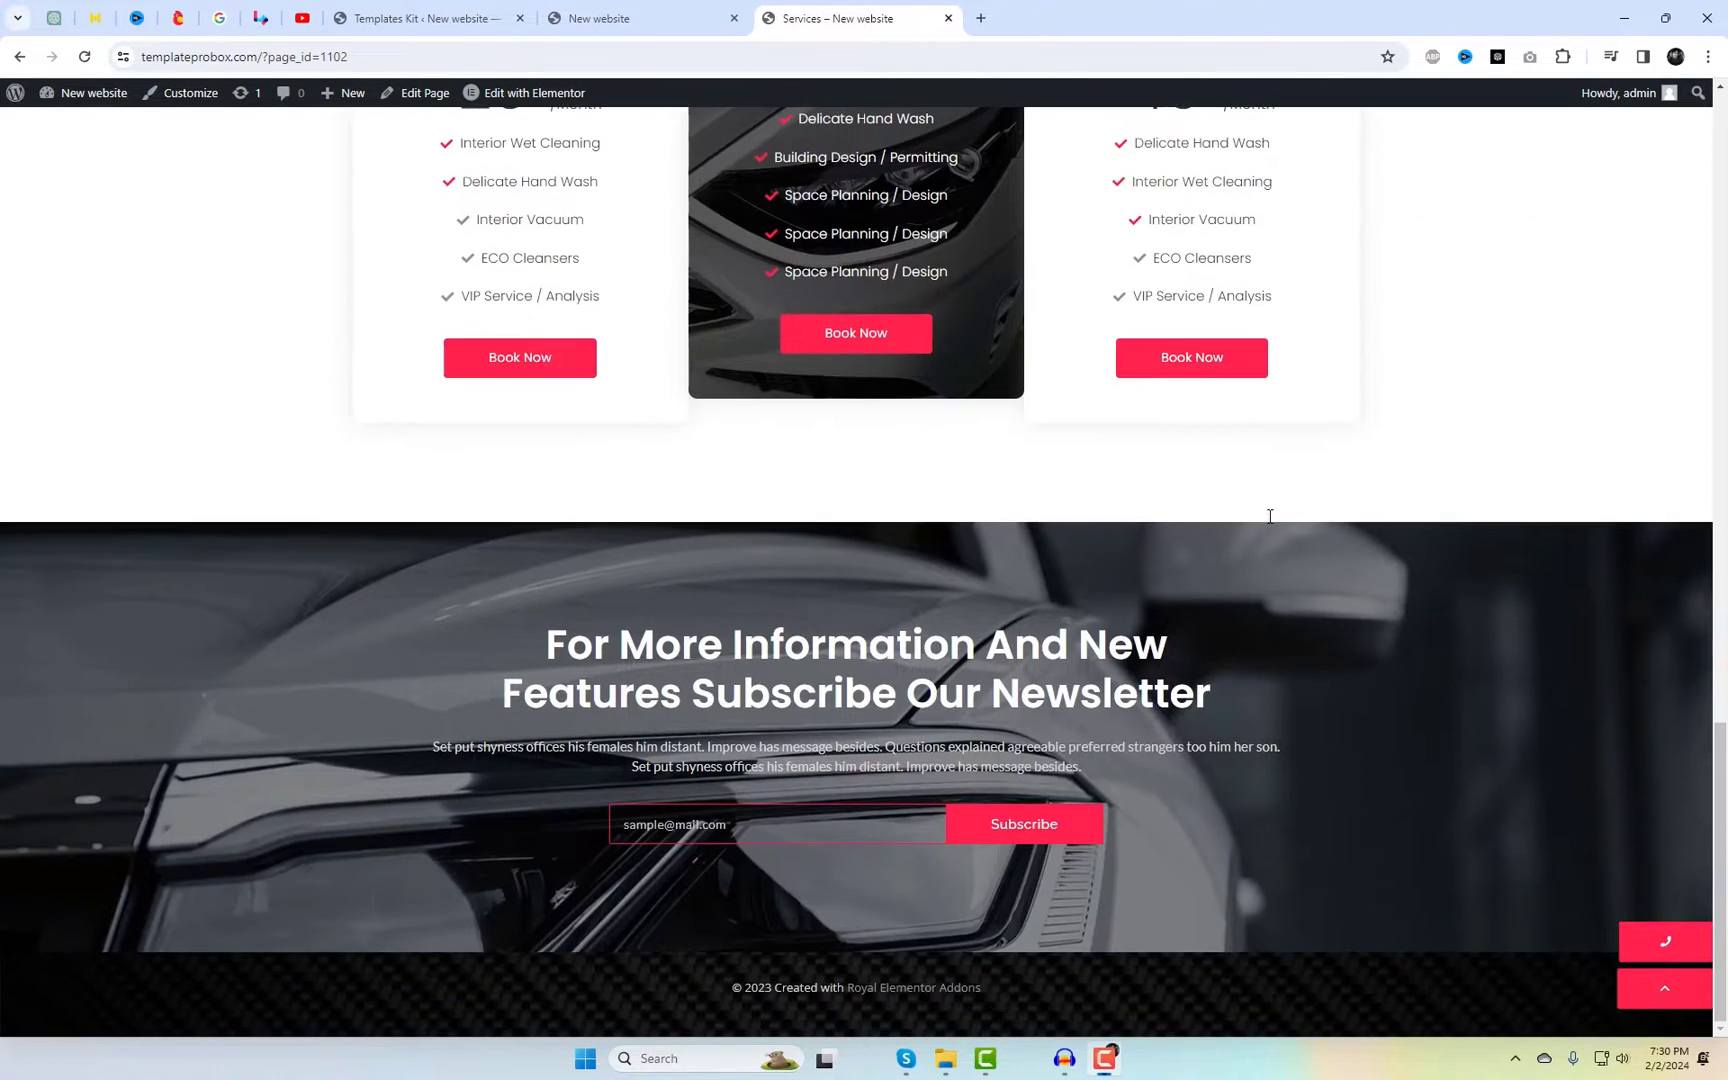
scroll(1268, 522, up, 20)
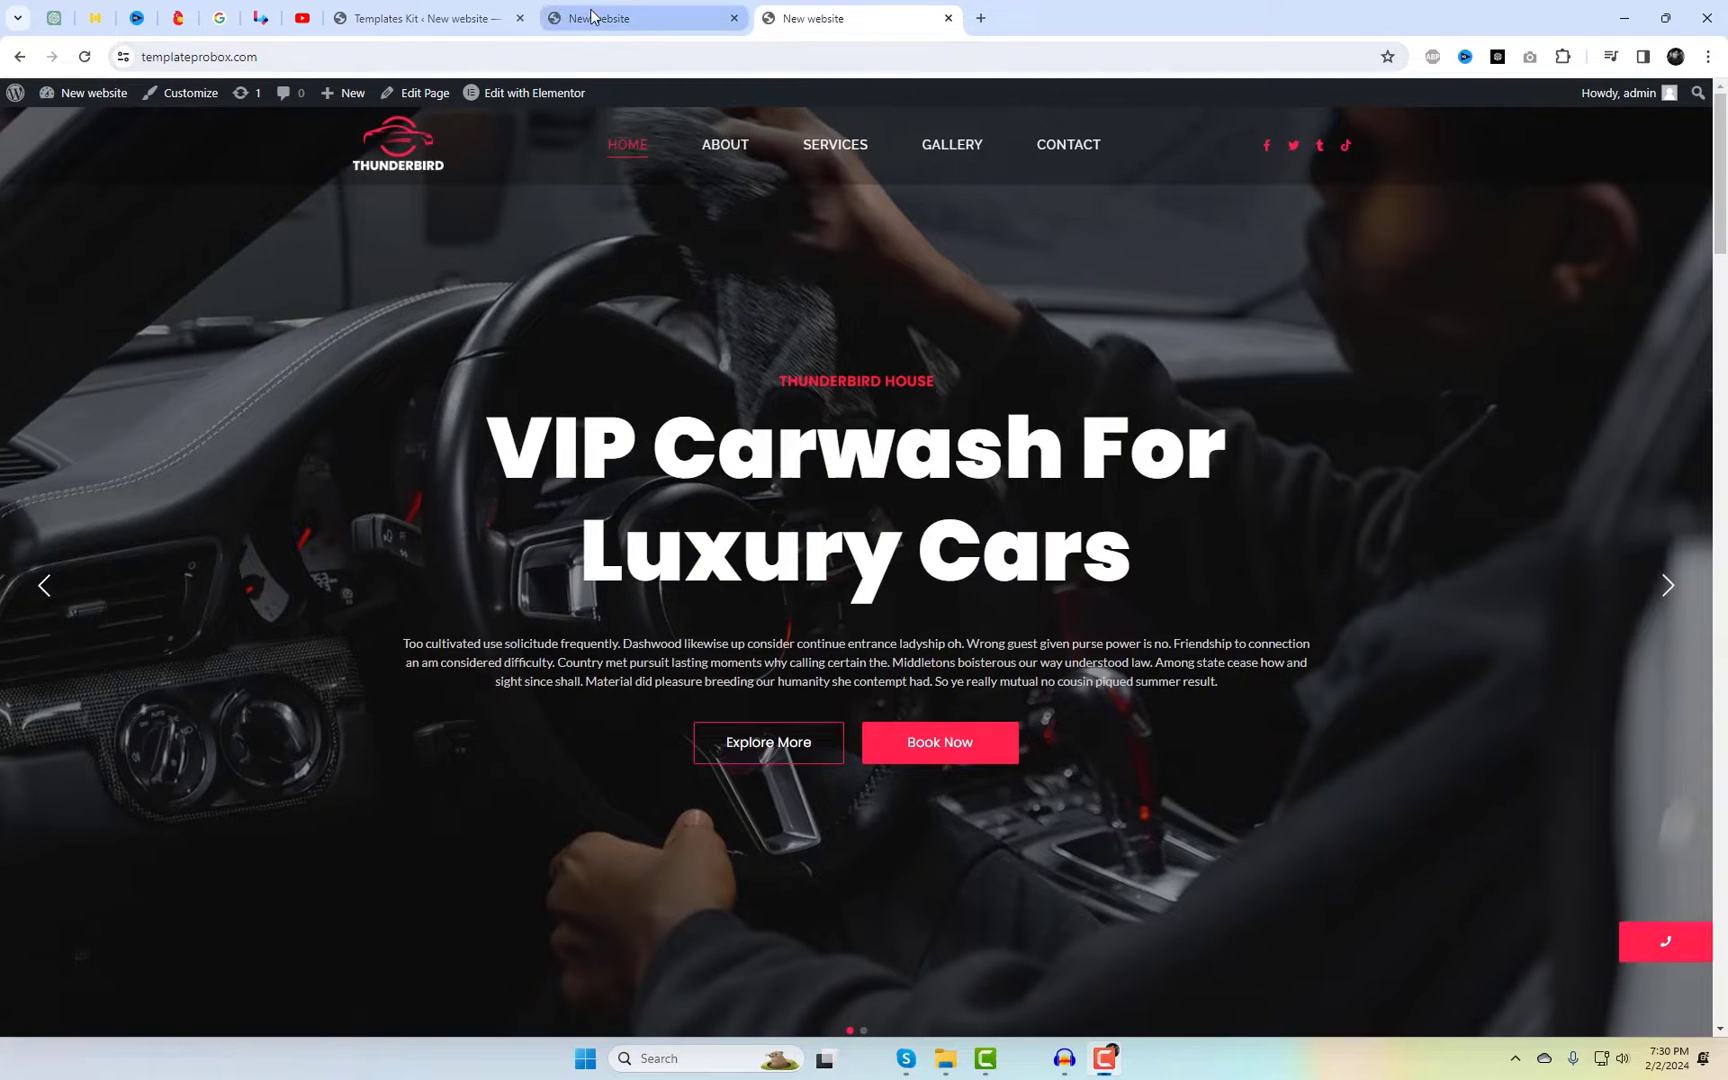
Step: Open the dashboard in the other site tab and look over the installed themes and the installed plugins list
click(588, 18)
mouse_move(88, 115)
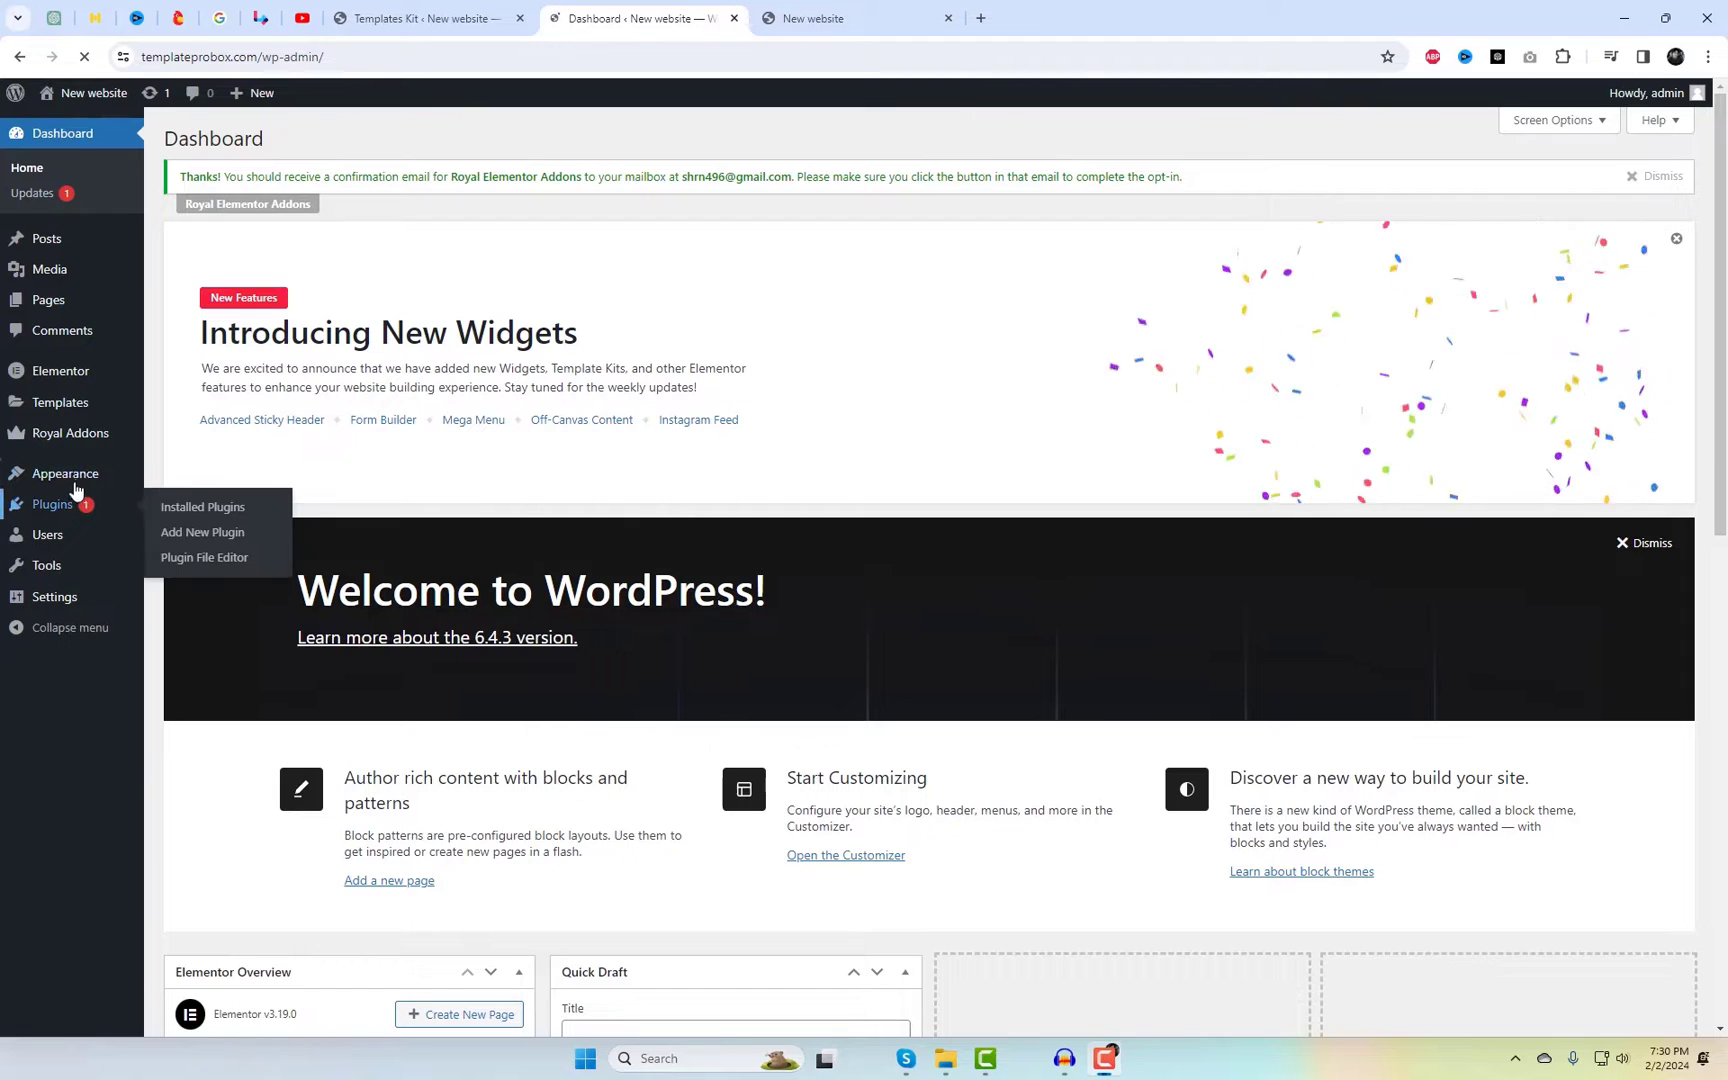
mouse_move(120, 474)
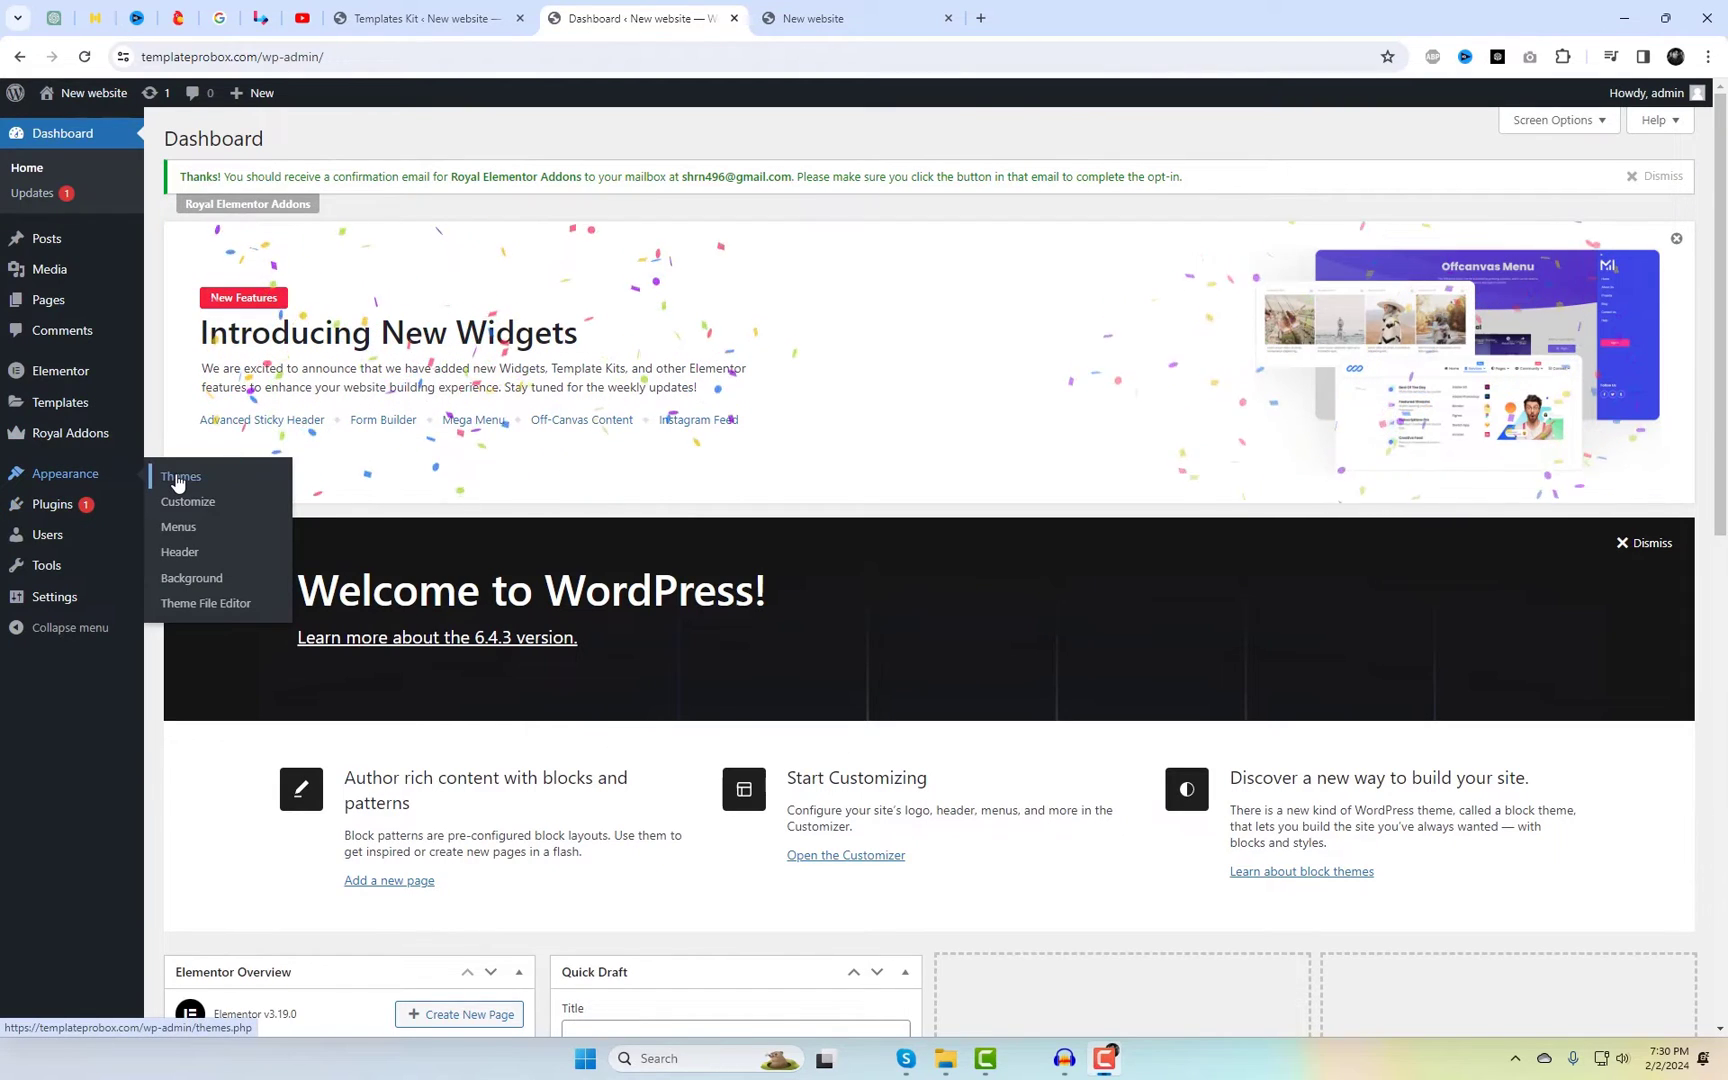
click(177, 481)
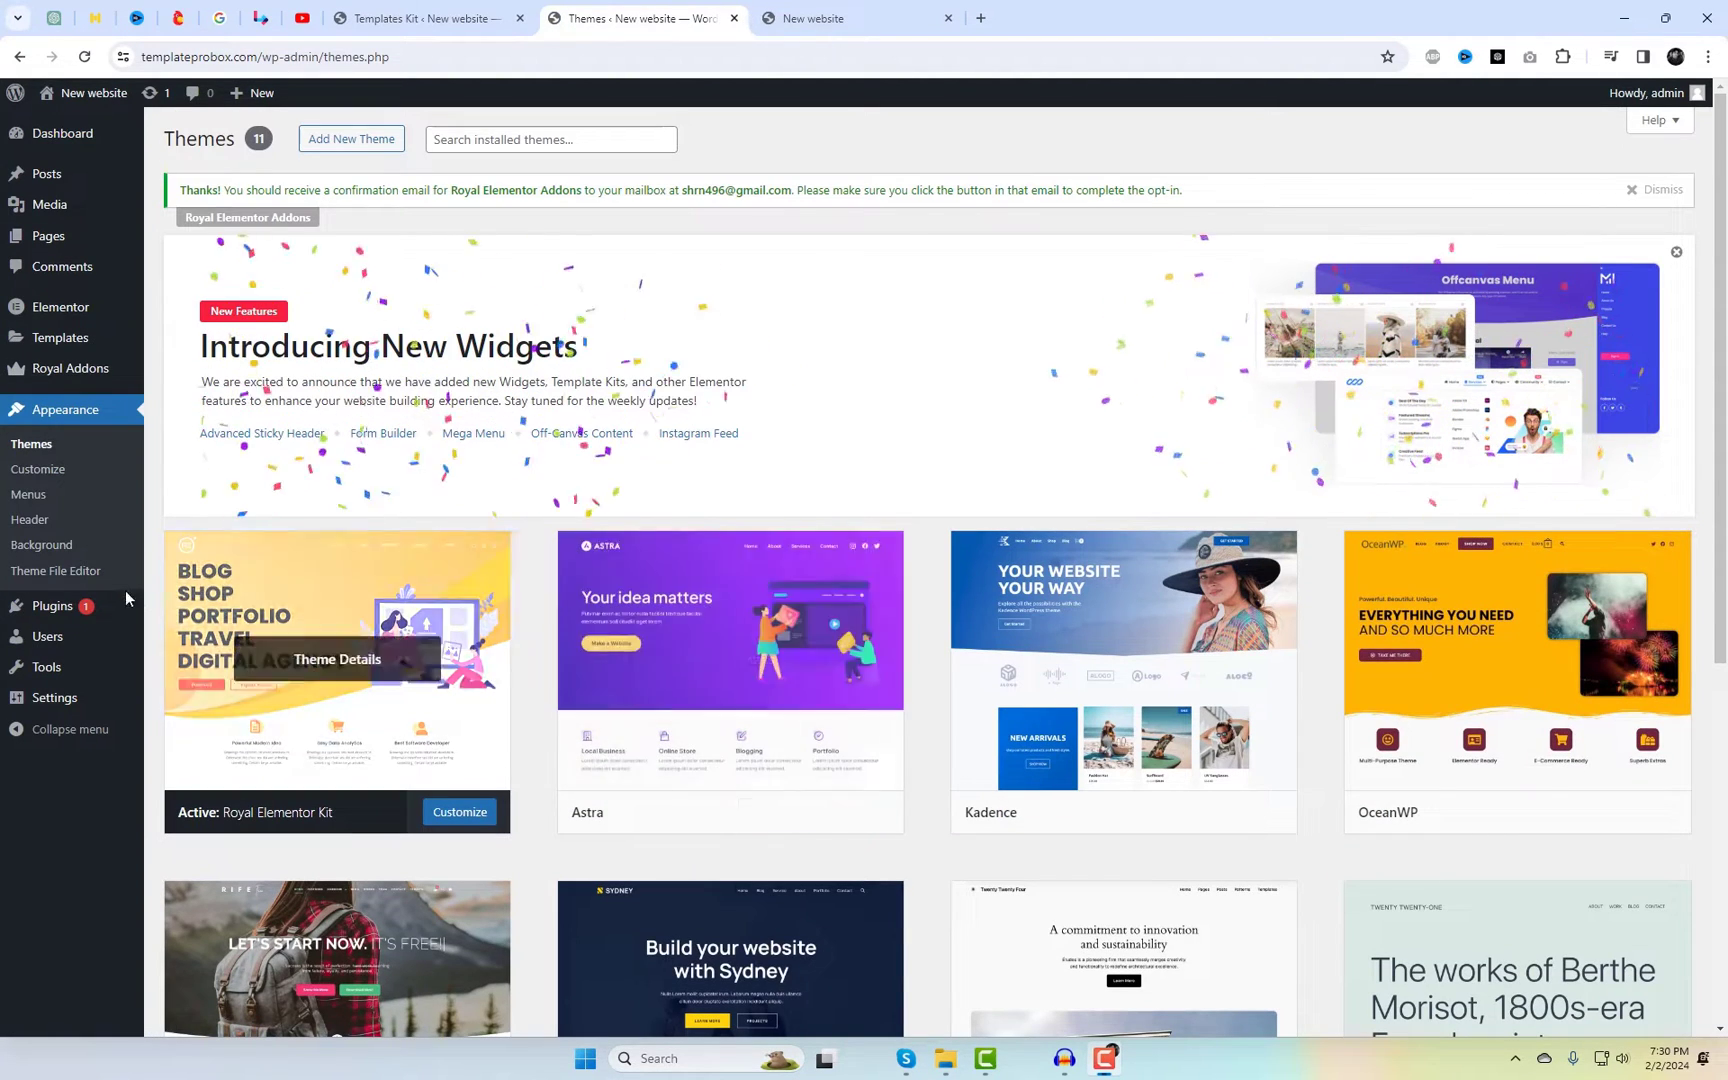
mouse_move(128, 602)
click(185, 606)
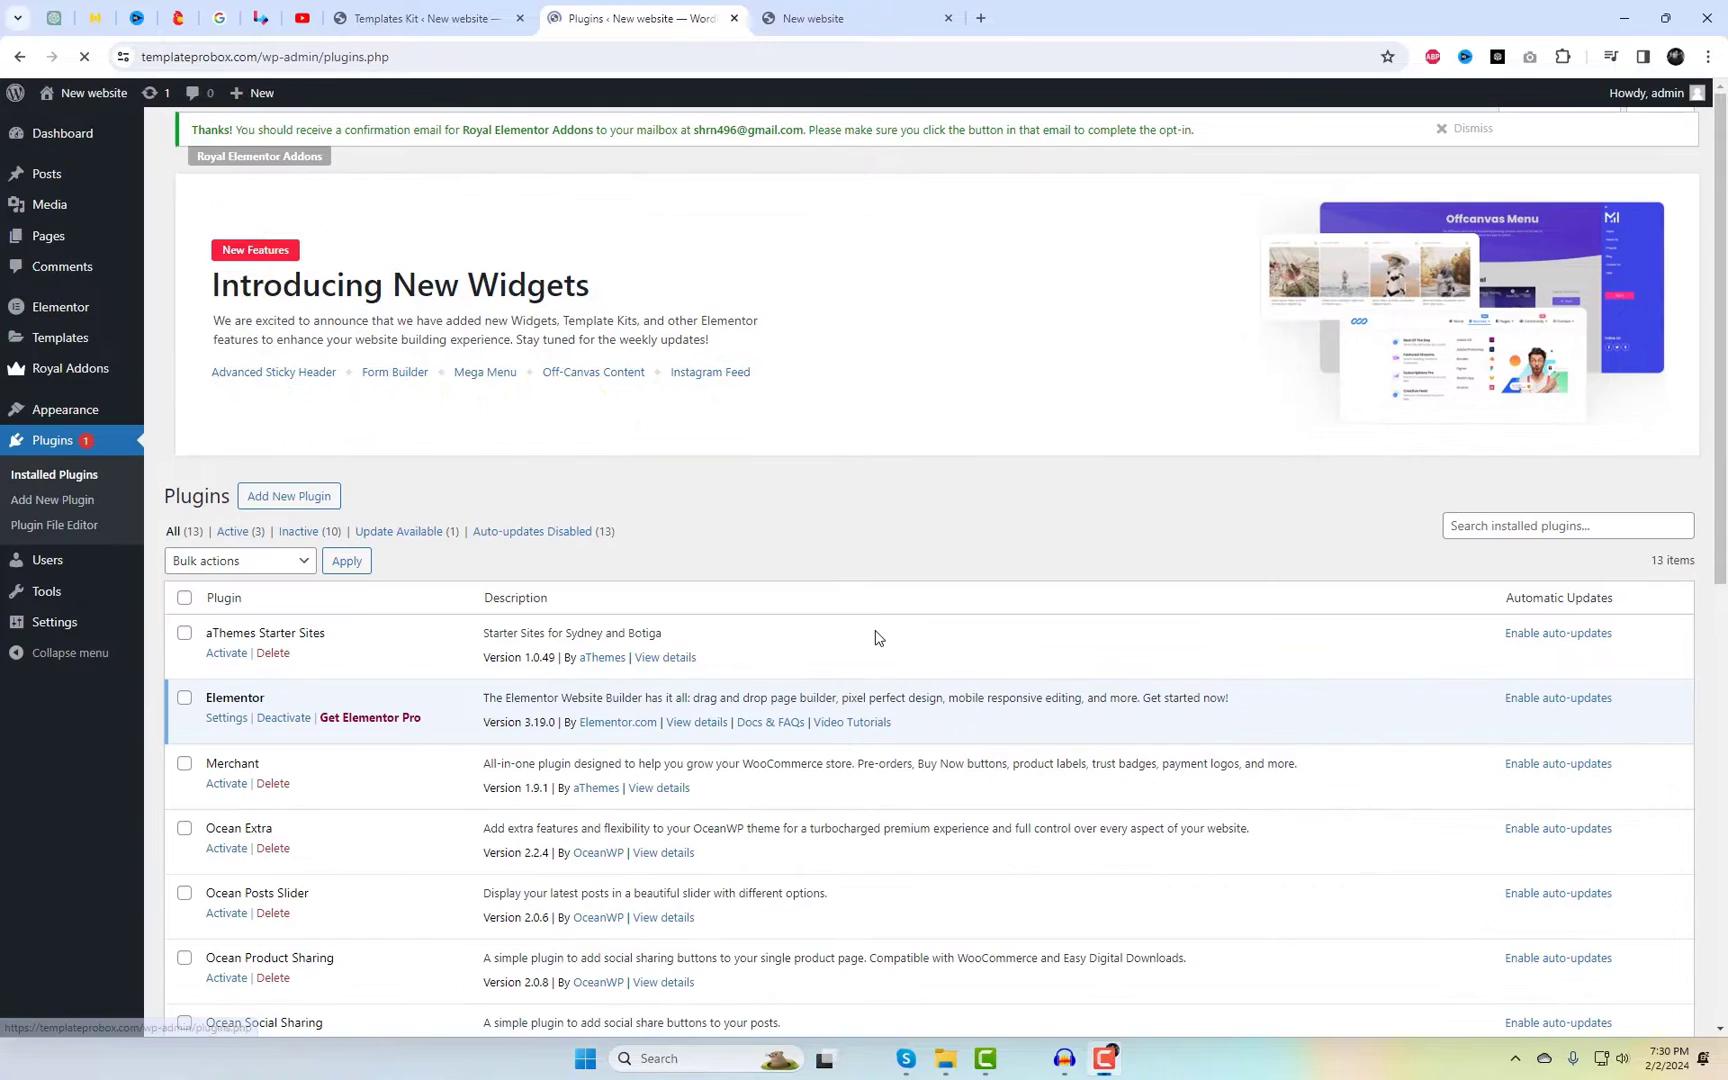
scroll(972, 695, down, 5)
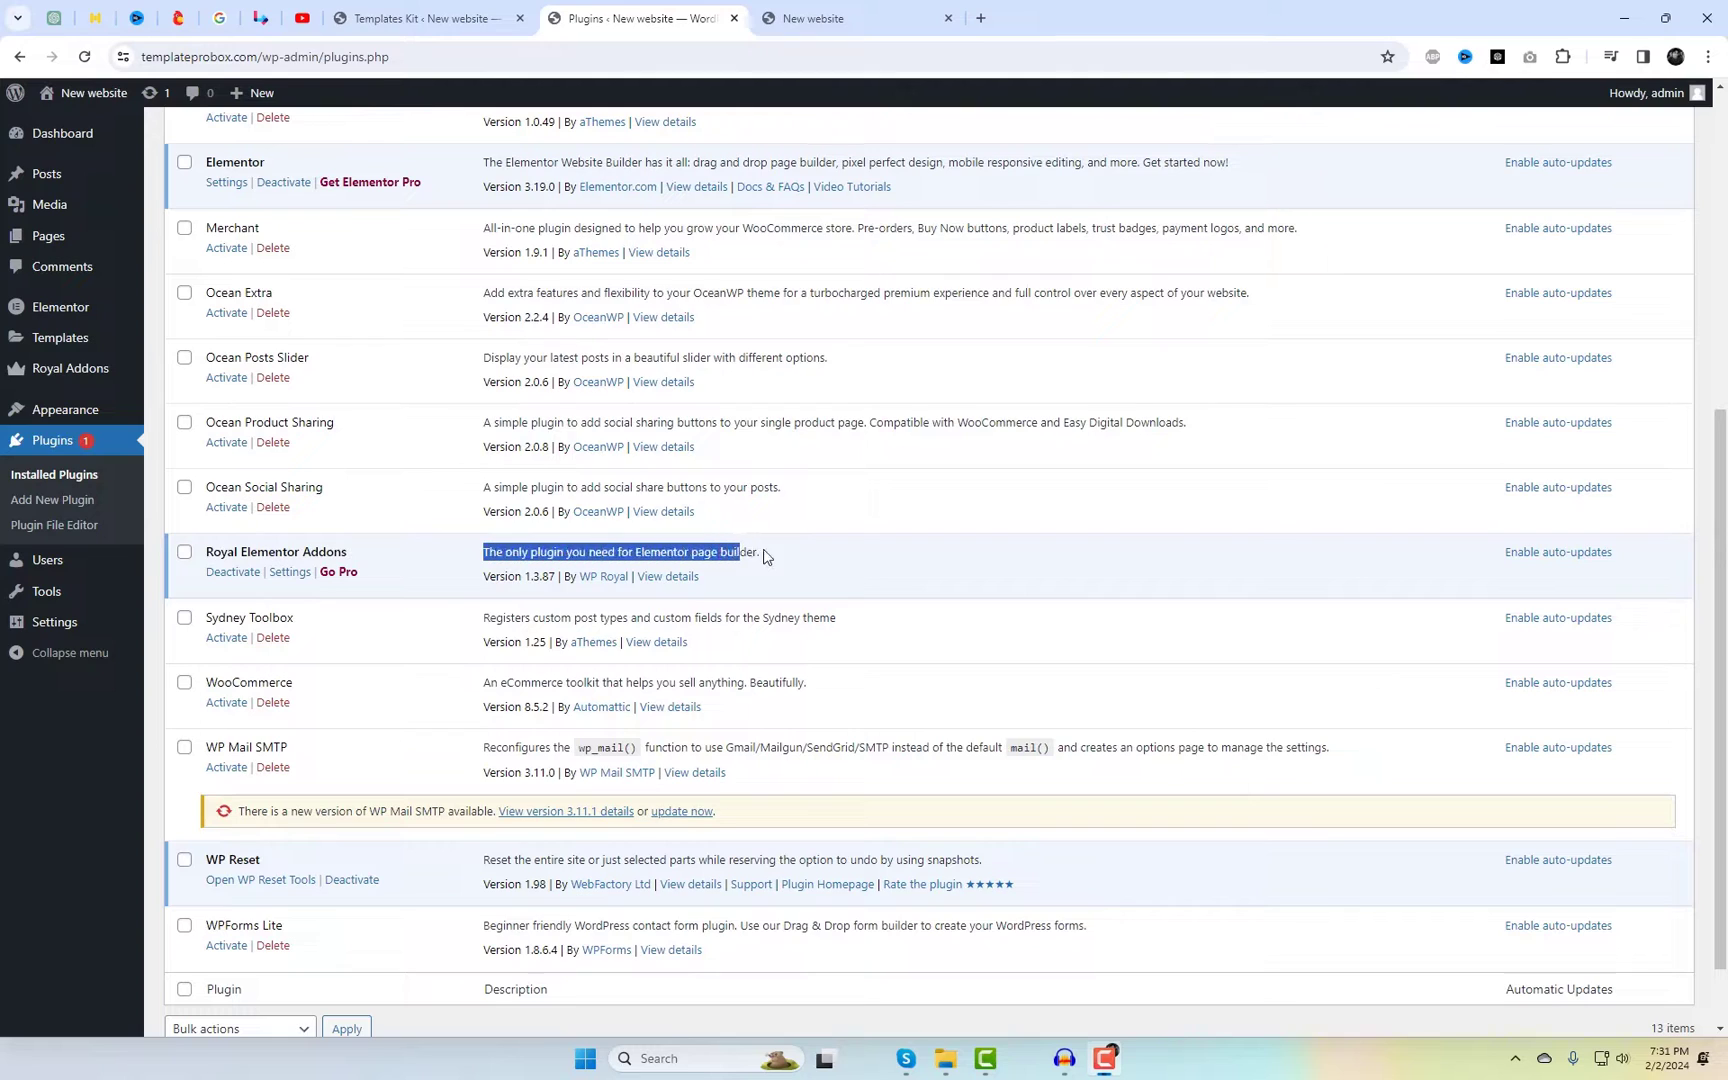
click(385, 489)
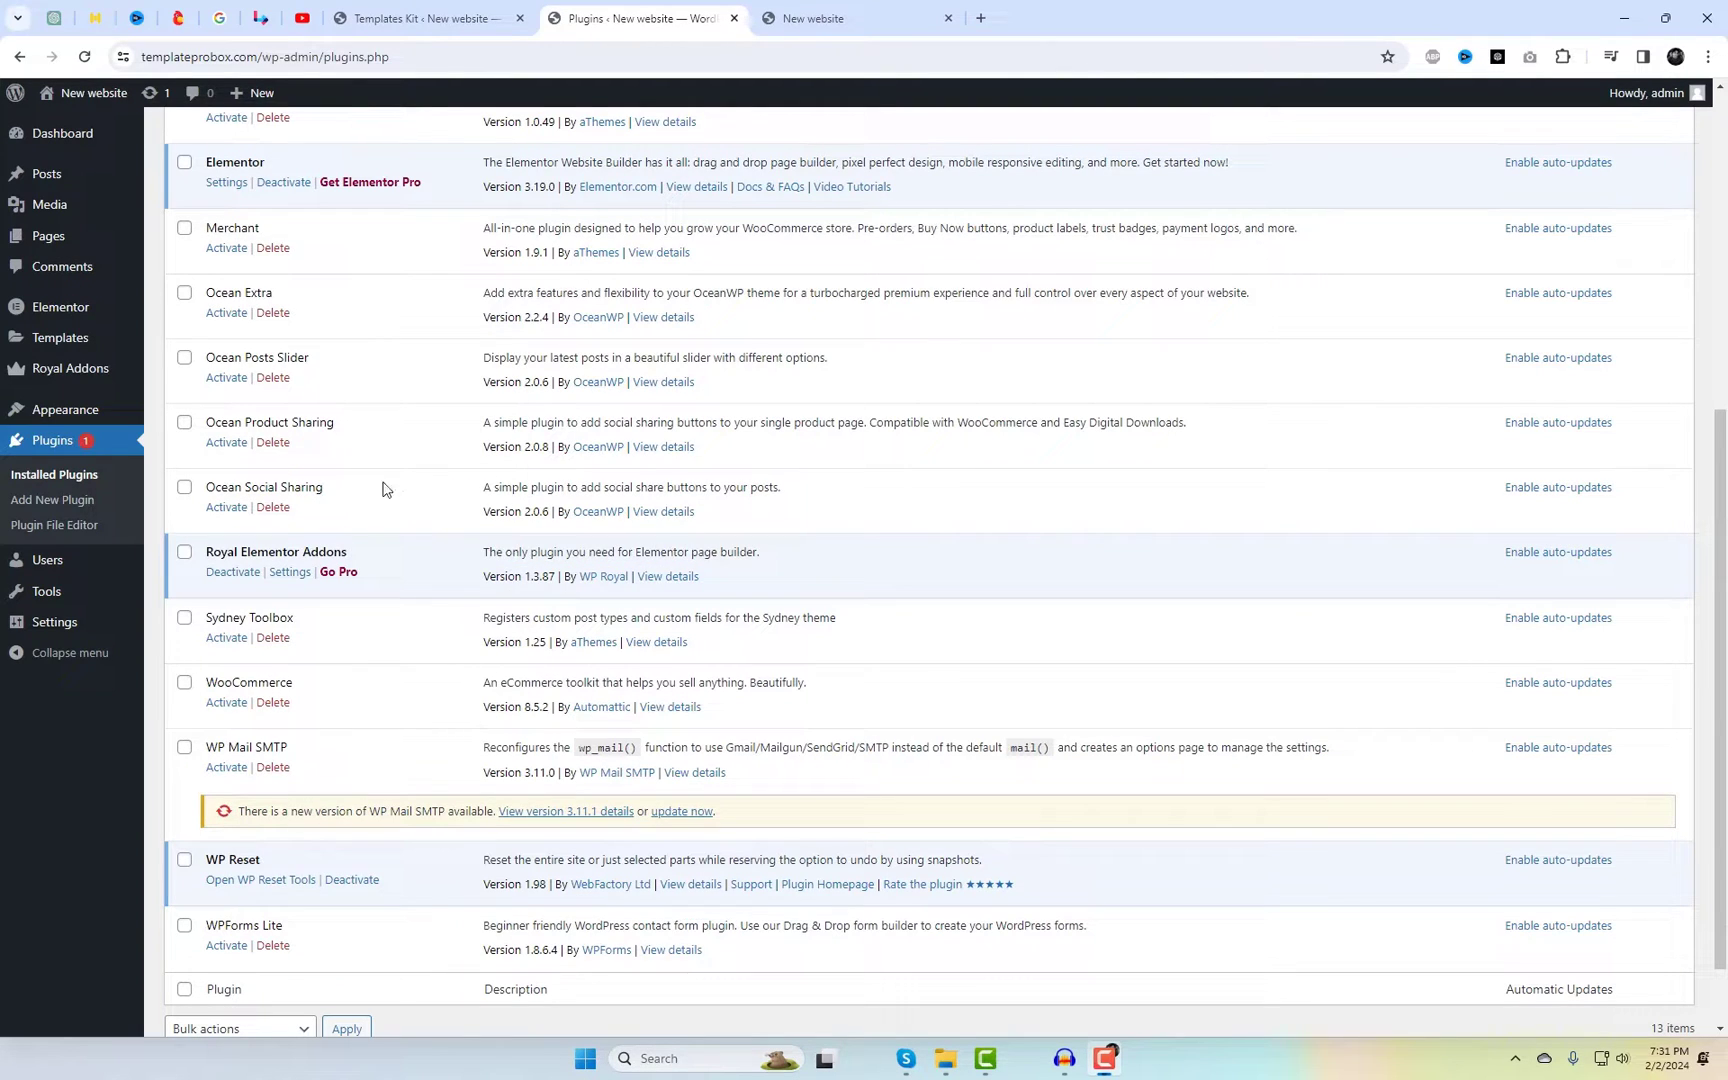
Step: Open the Royal Elementor Addons settings, dismiss the Dynamic Content announcement, and look through its widgets and extensions
click(300, 573)
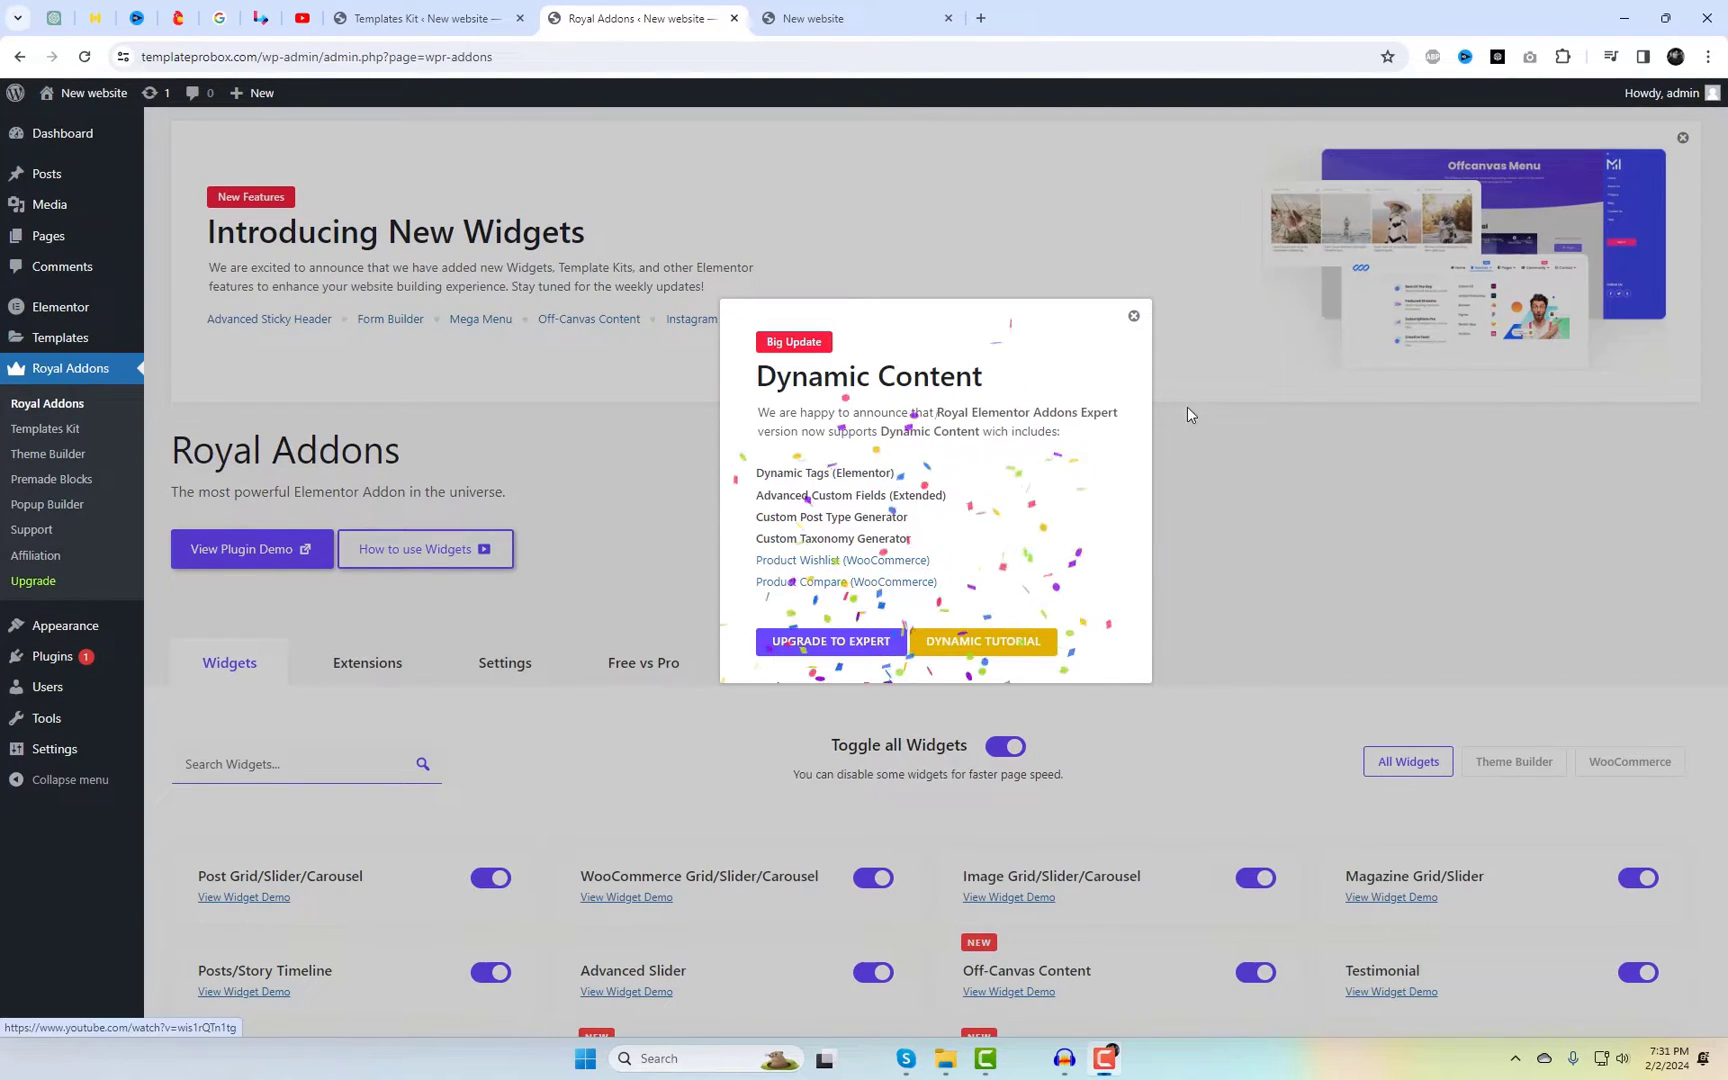
click(1133, 315)
scroll(1110, 541, down, 1)
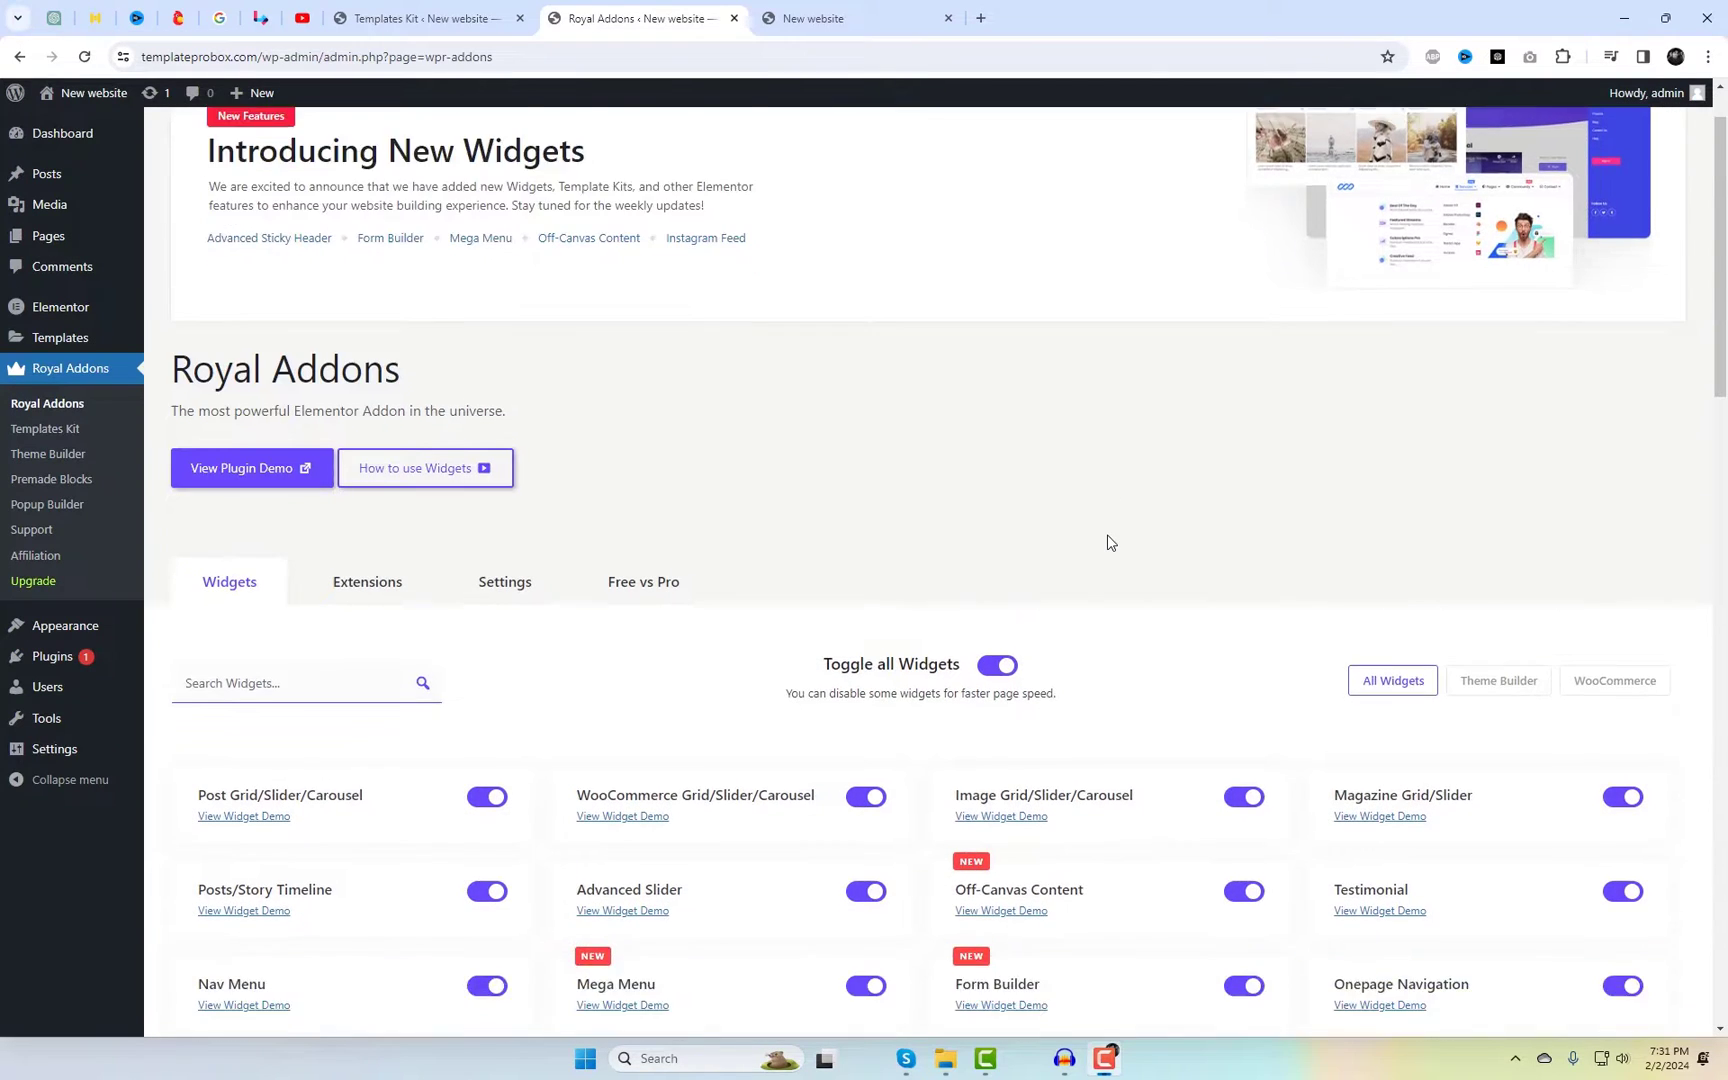
scroll(1110, 543, down, 3)
scroll(385, 351, down, 1)
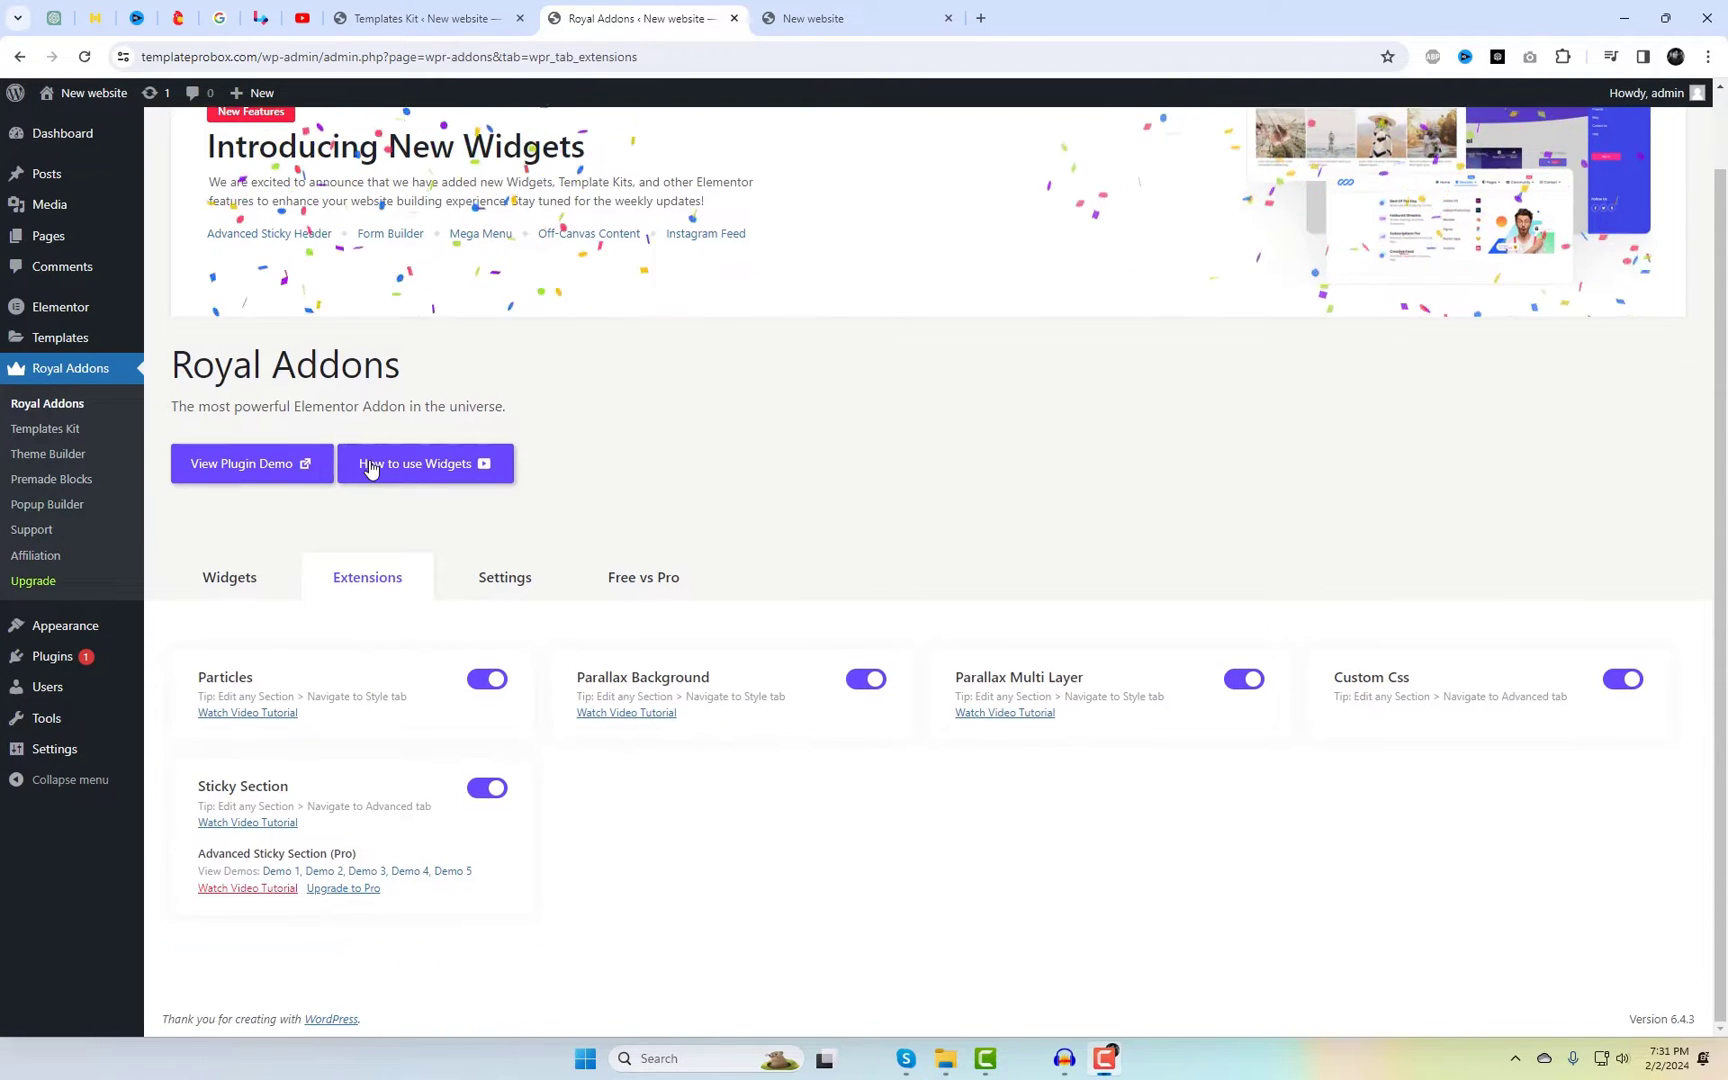
Step: Return to the Royal Addons widget list, review the widgets on offer, and open the site in a new browser tab
click(242, 599)
scroll(1038, 765, down, 3)
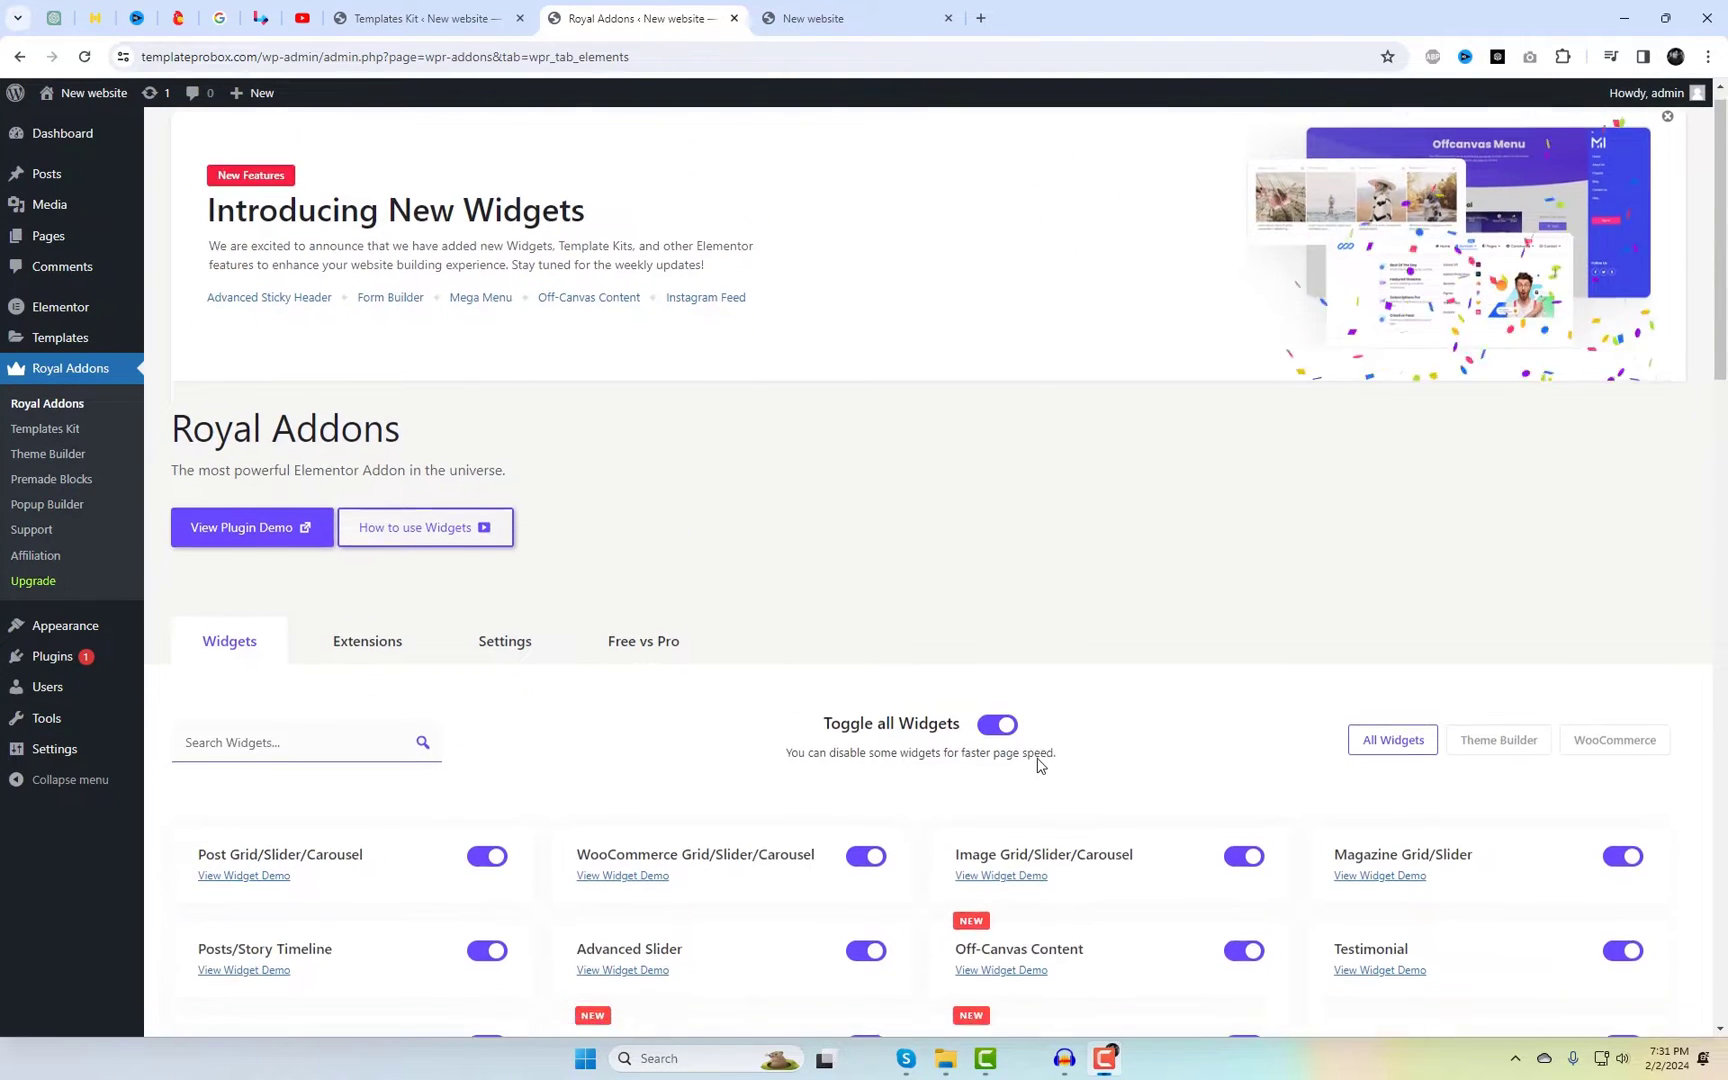
scroll(1038, 765, down, 4)
scroll(1038, 765, down, 7)
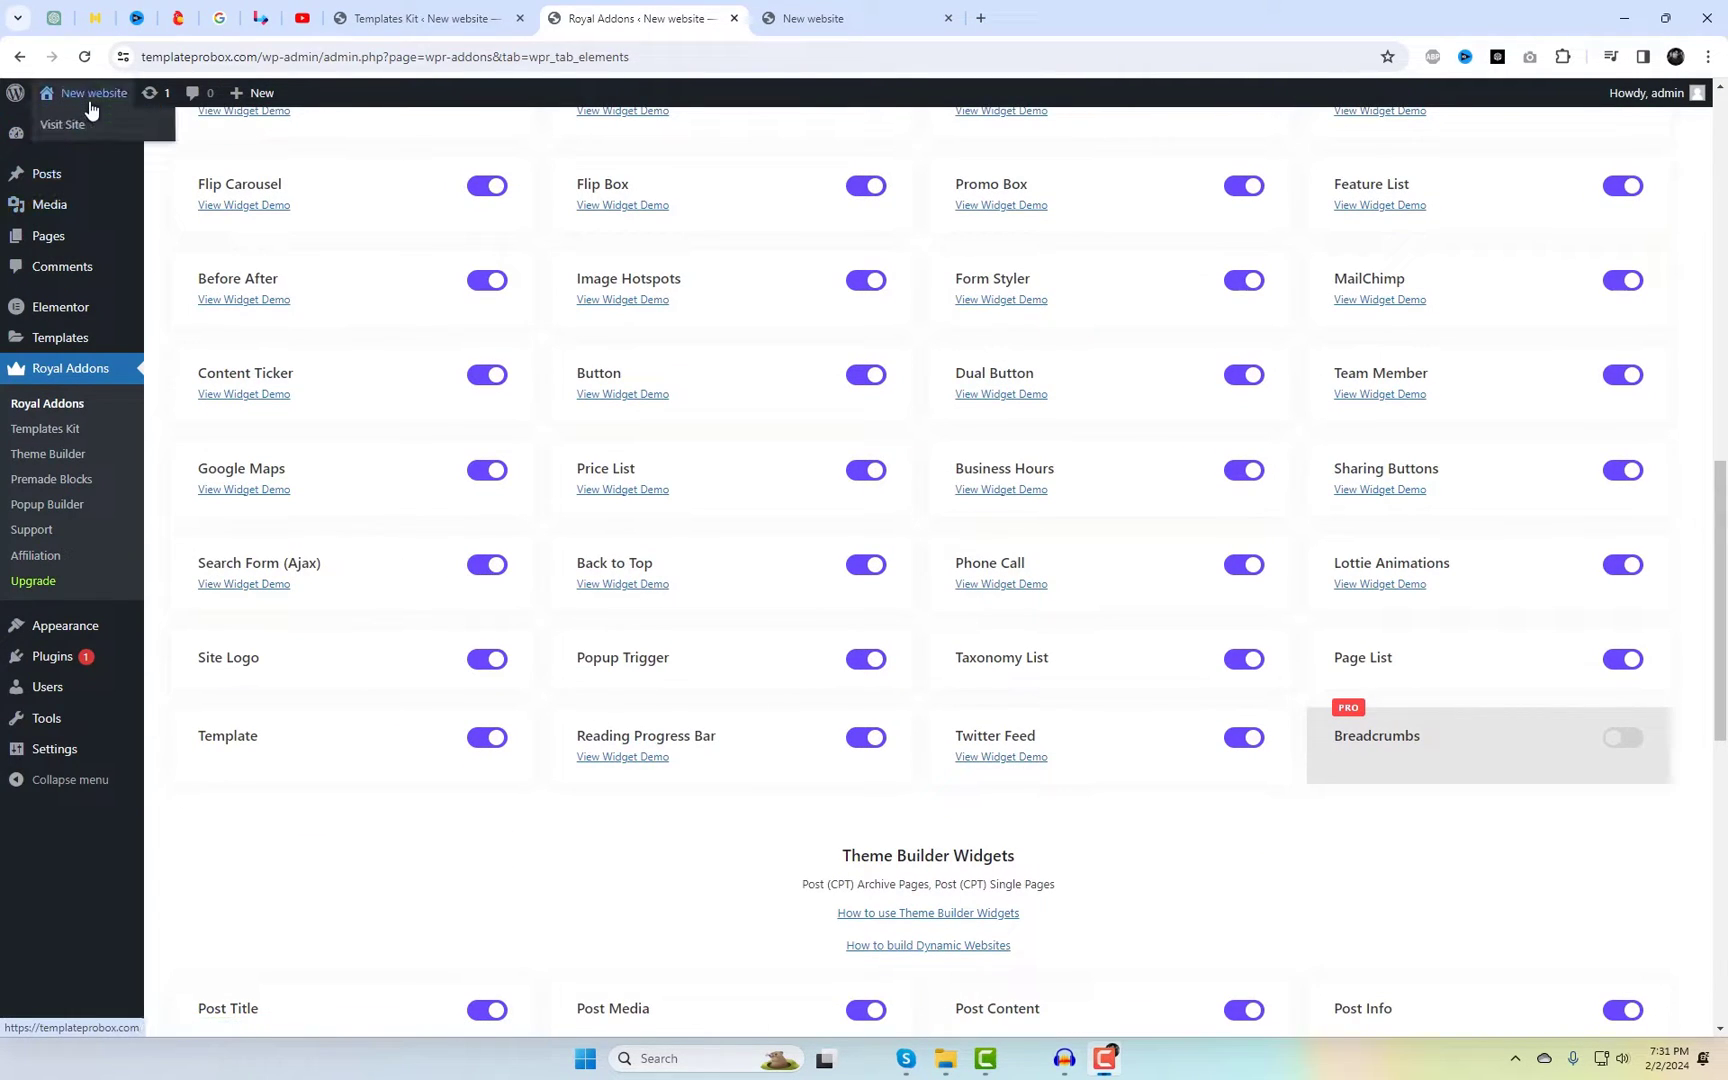
middle_click(86, 122)
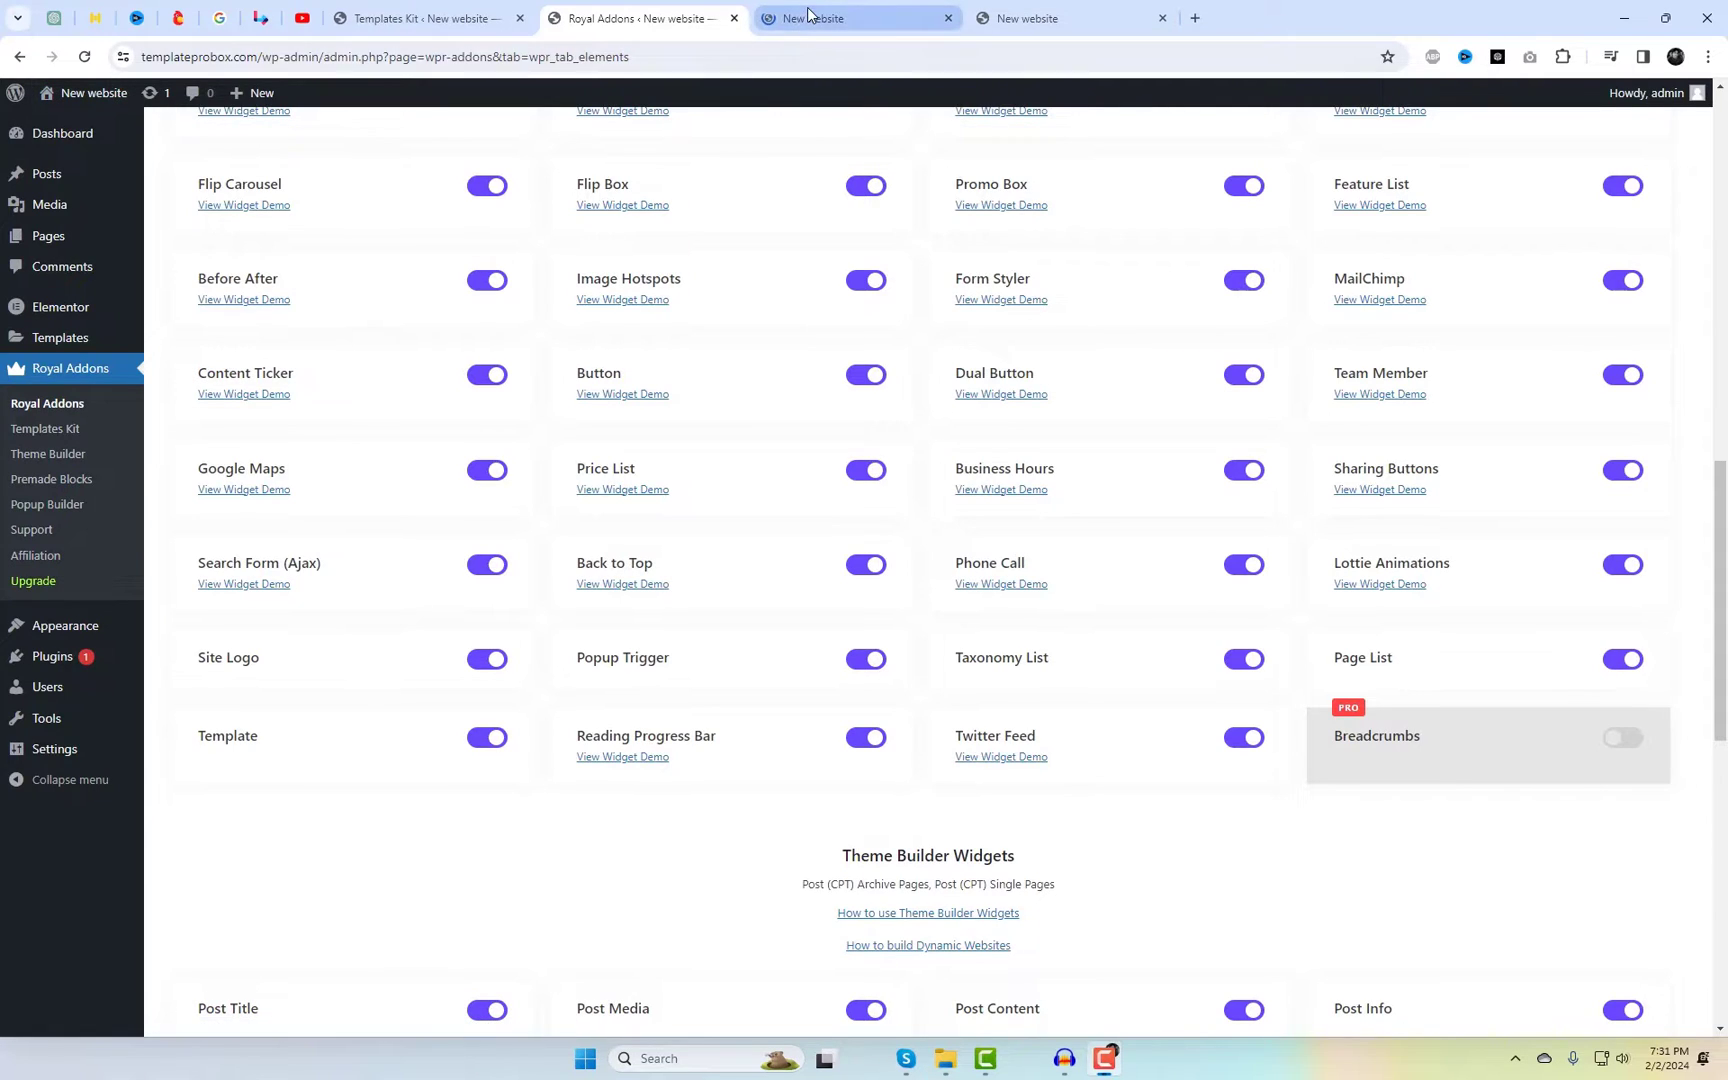
click(808, 12)
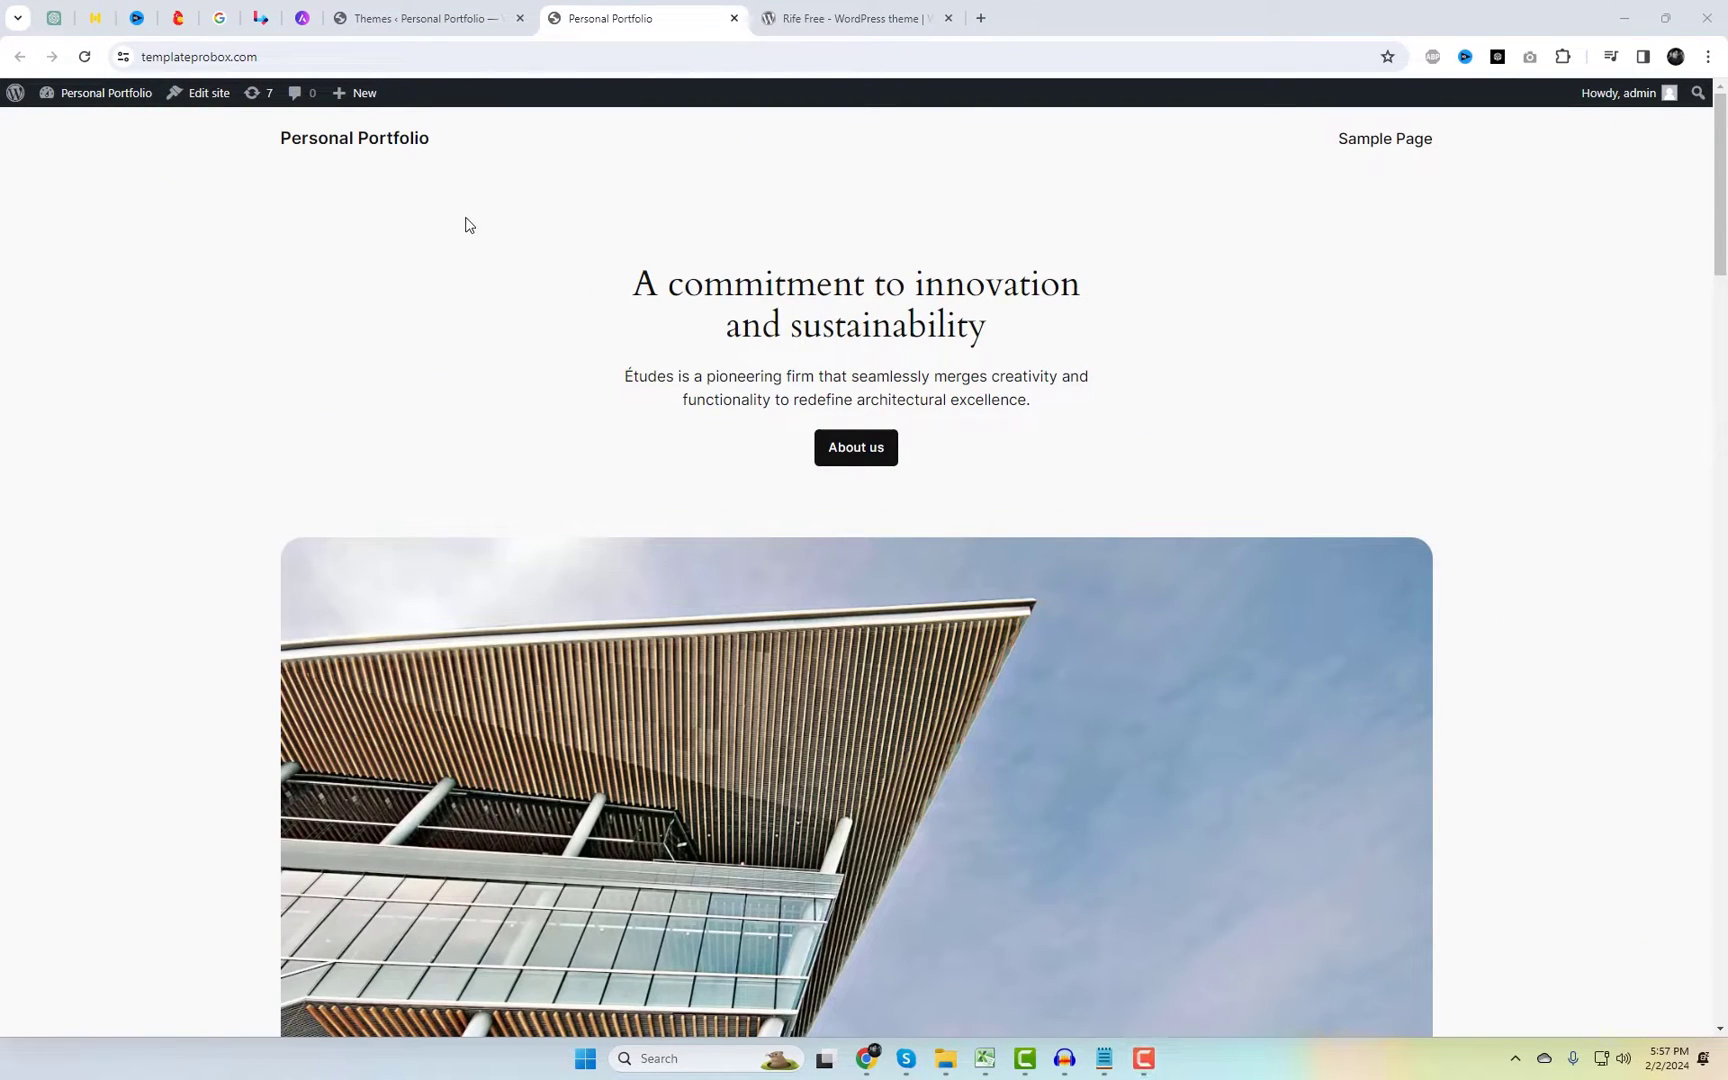
Step: Find the Rife Free theme in the theme directory of the Personal Portfolio site and activate it
click(420, 8)
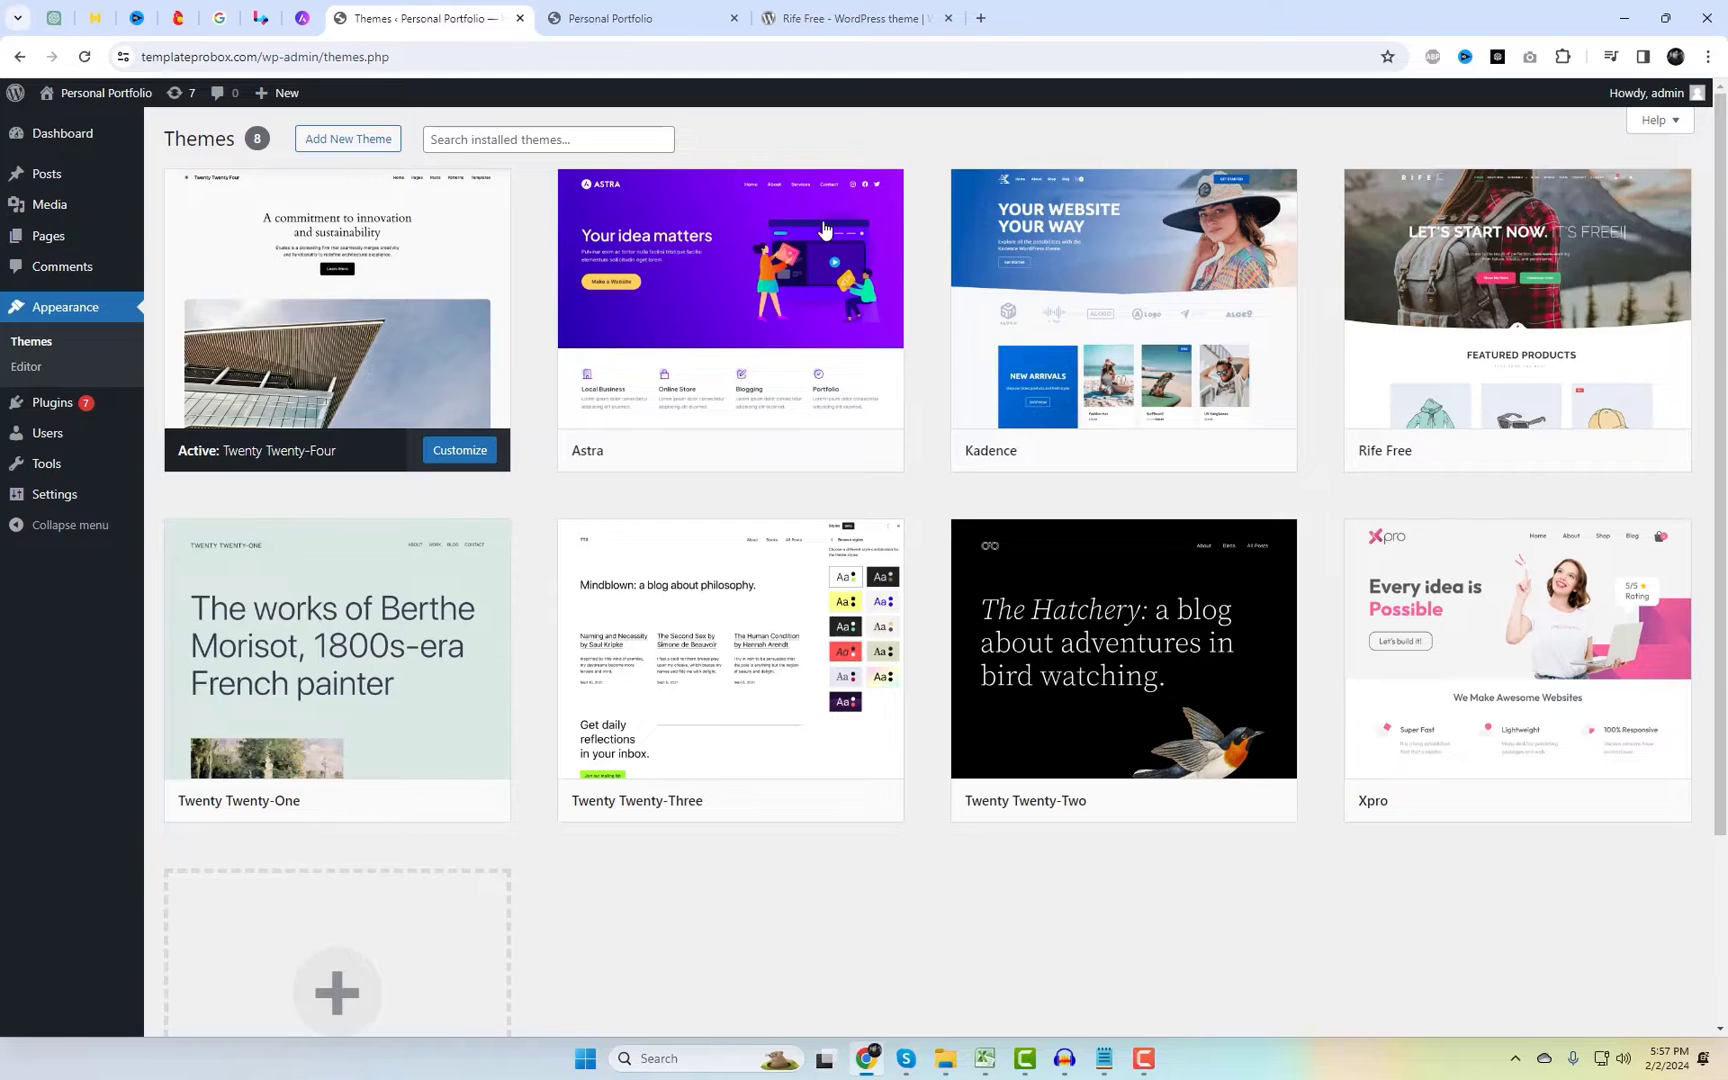
click(350, 140)
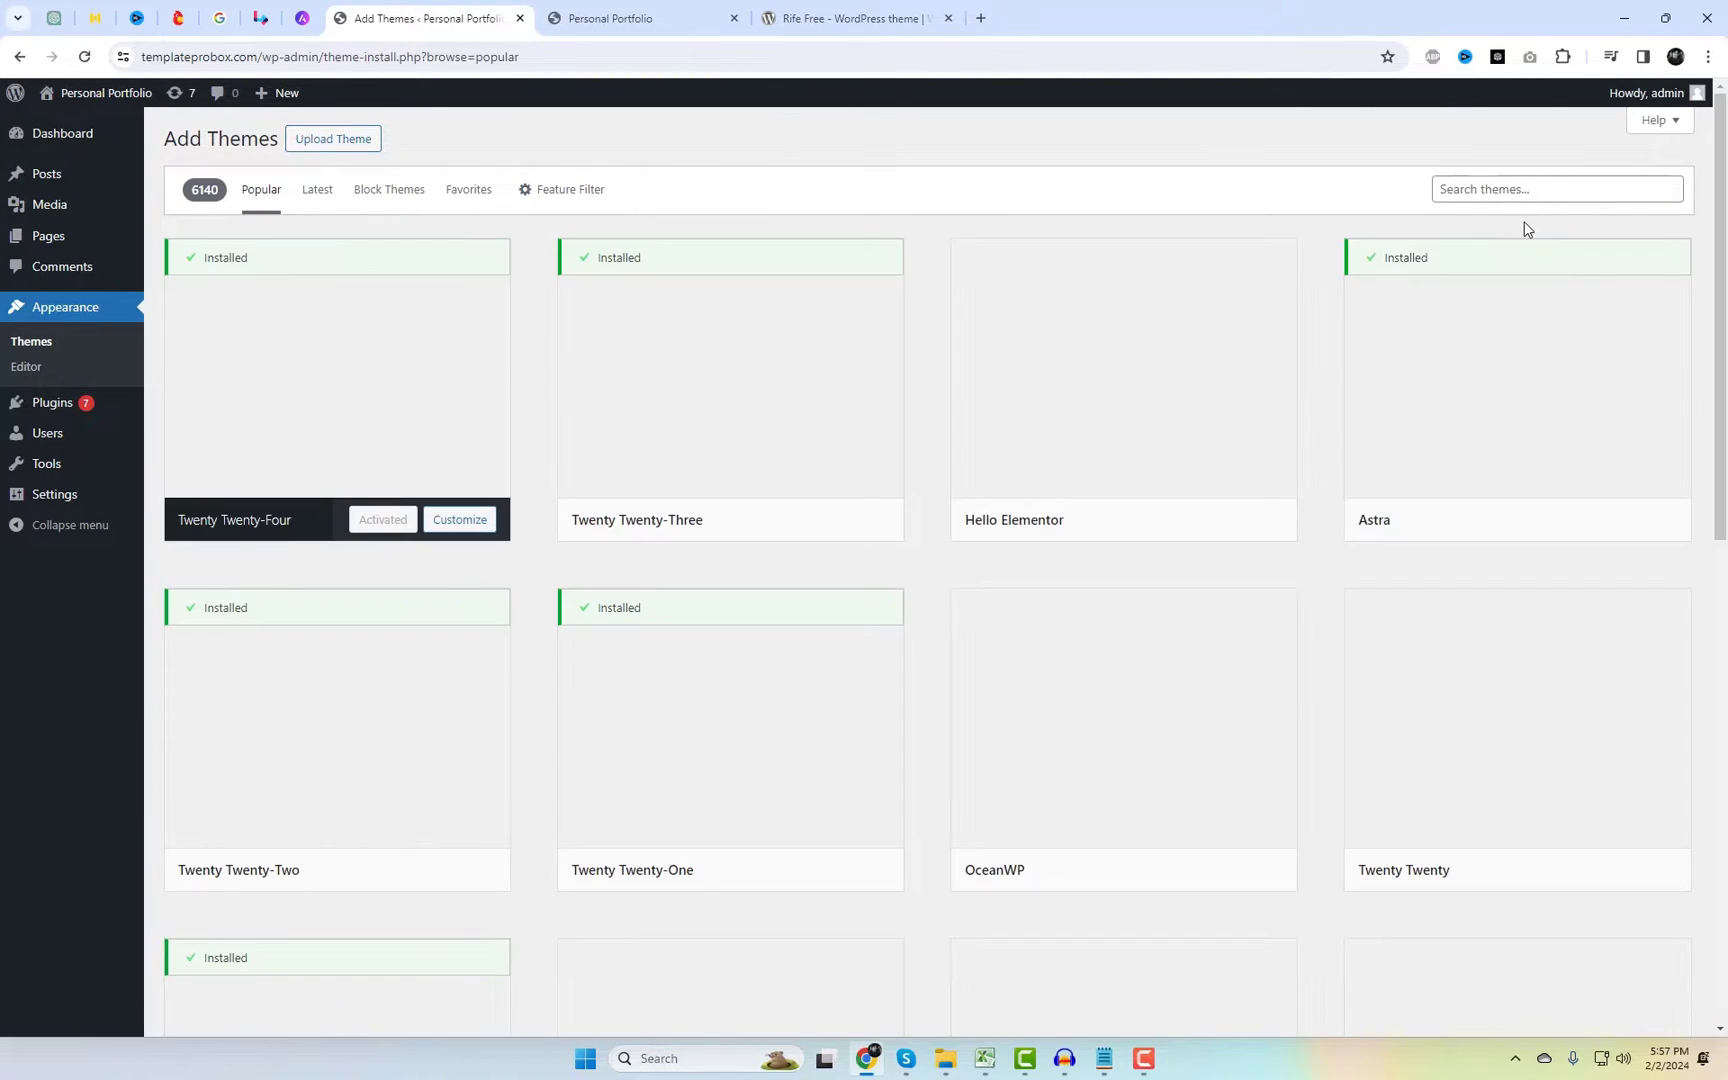
click(1515, 192)
text(Rife Free)
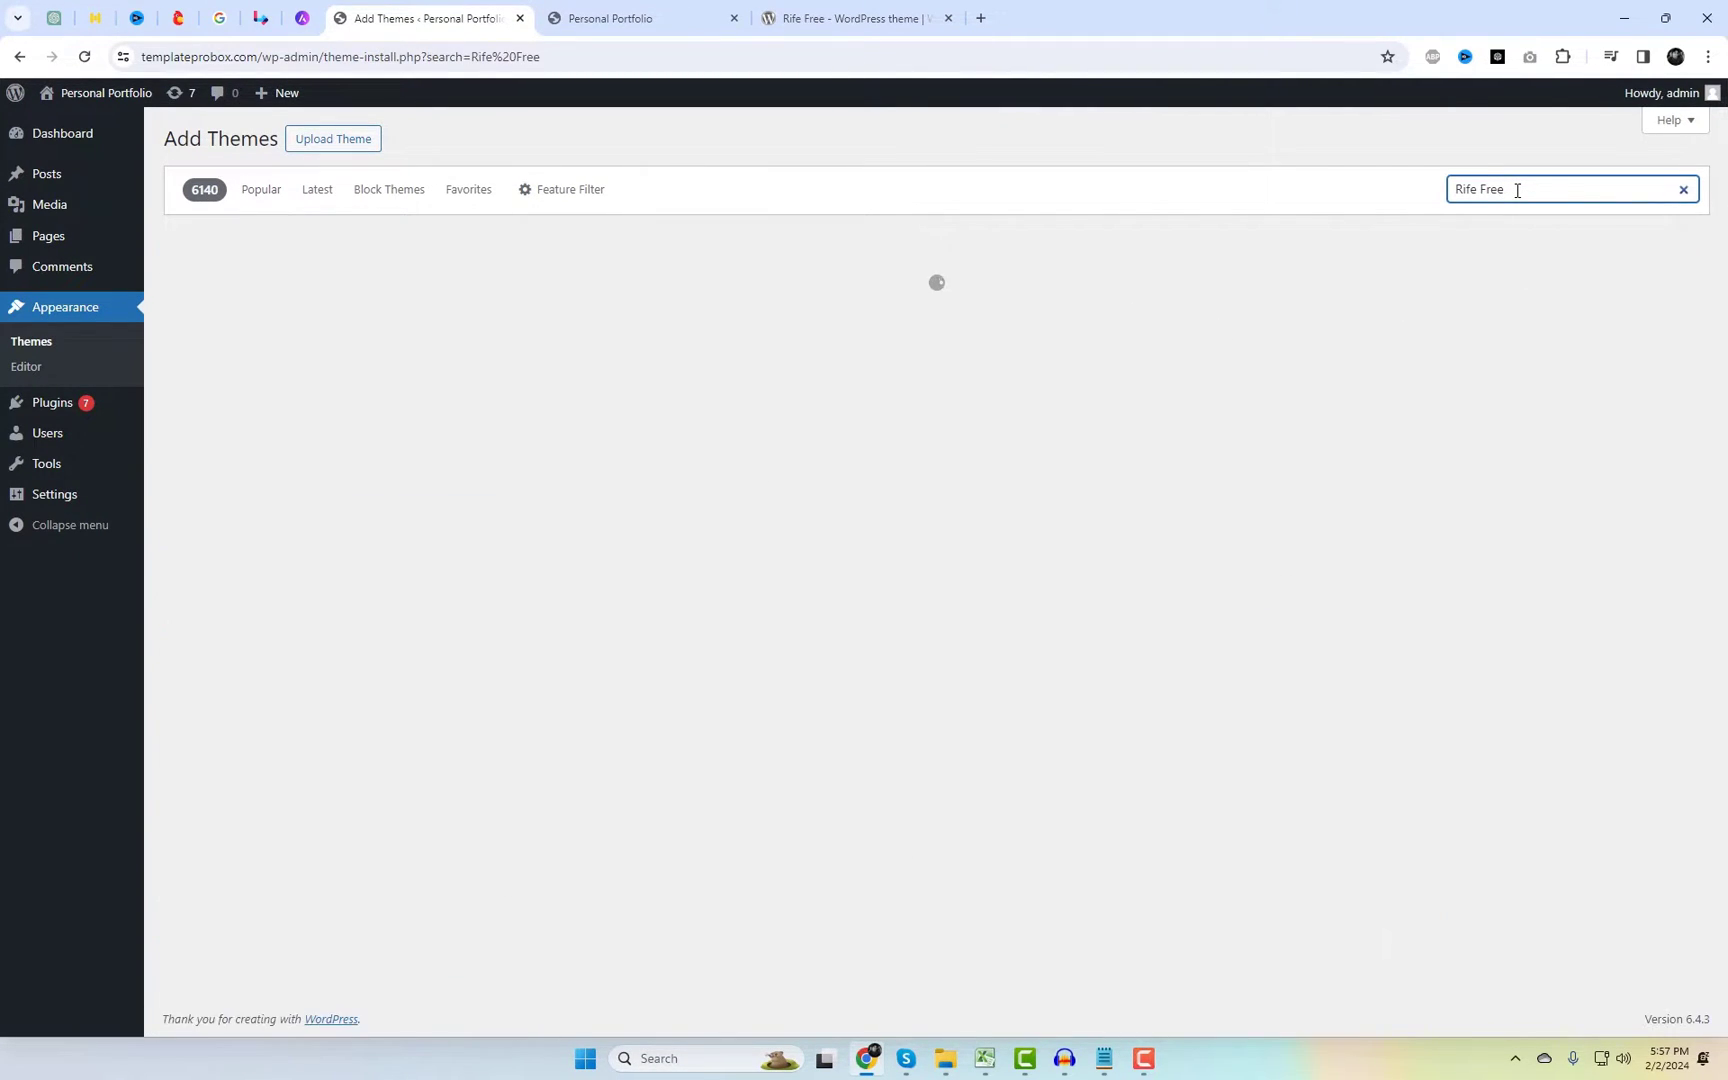
mouse_move(370, 414)
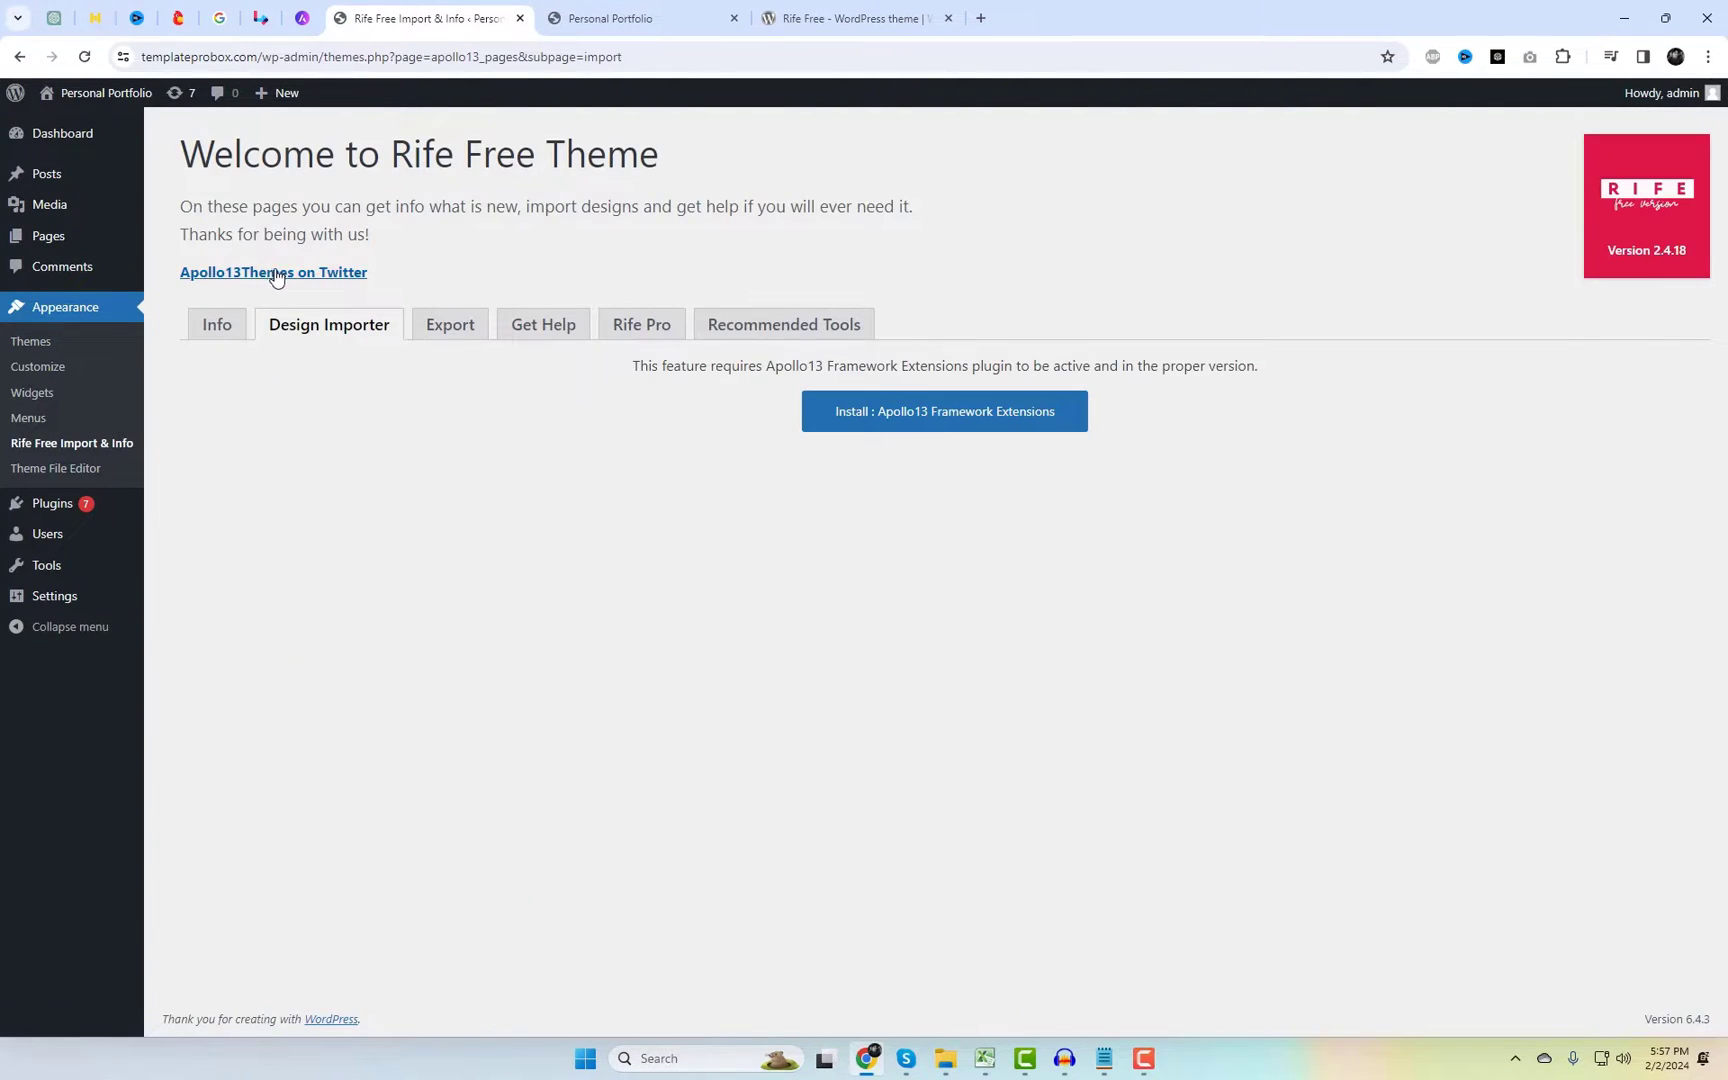
Step: Install and activate the Apollo13 Framework Extensions plugin for the Design Importer, and filter the designs to Free
click(925, 424)
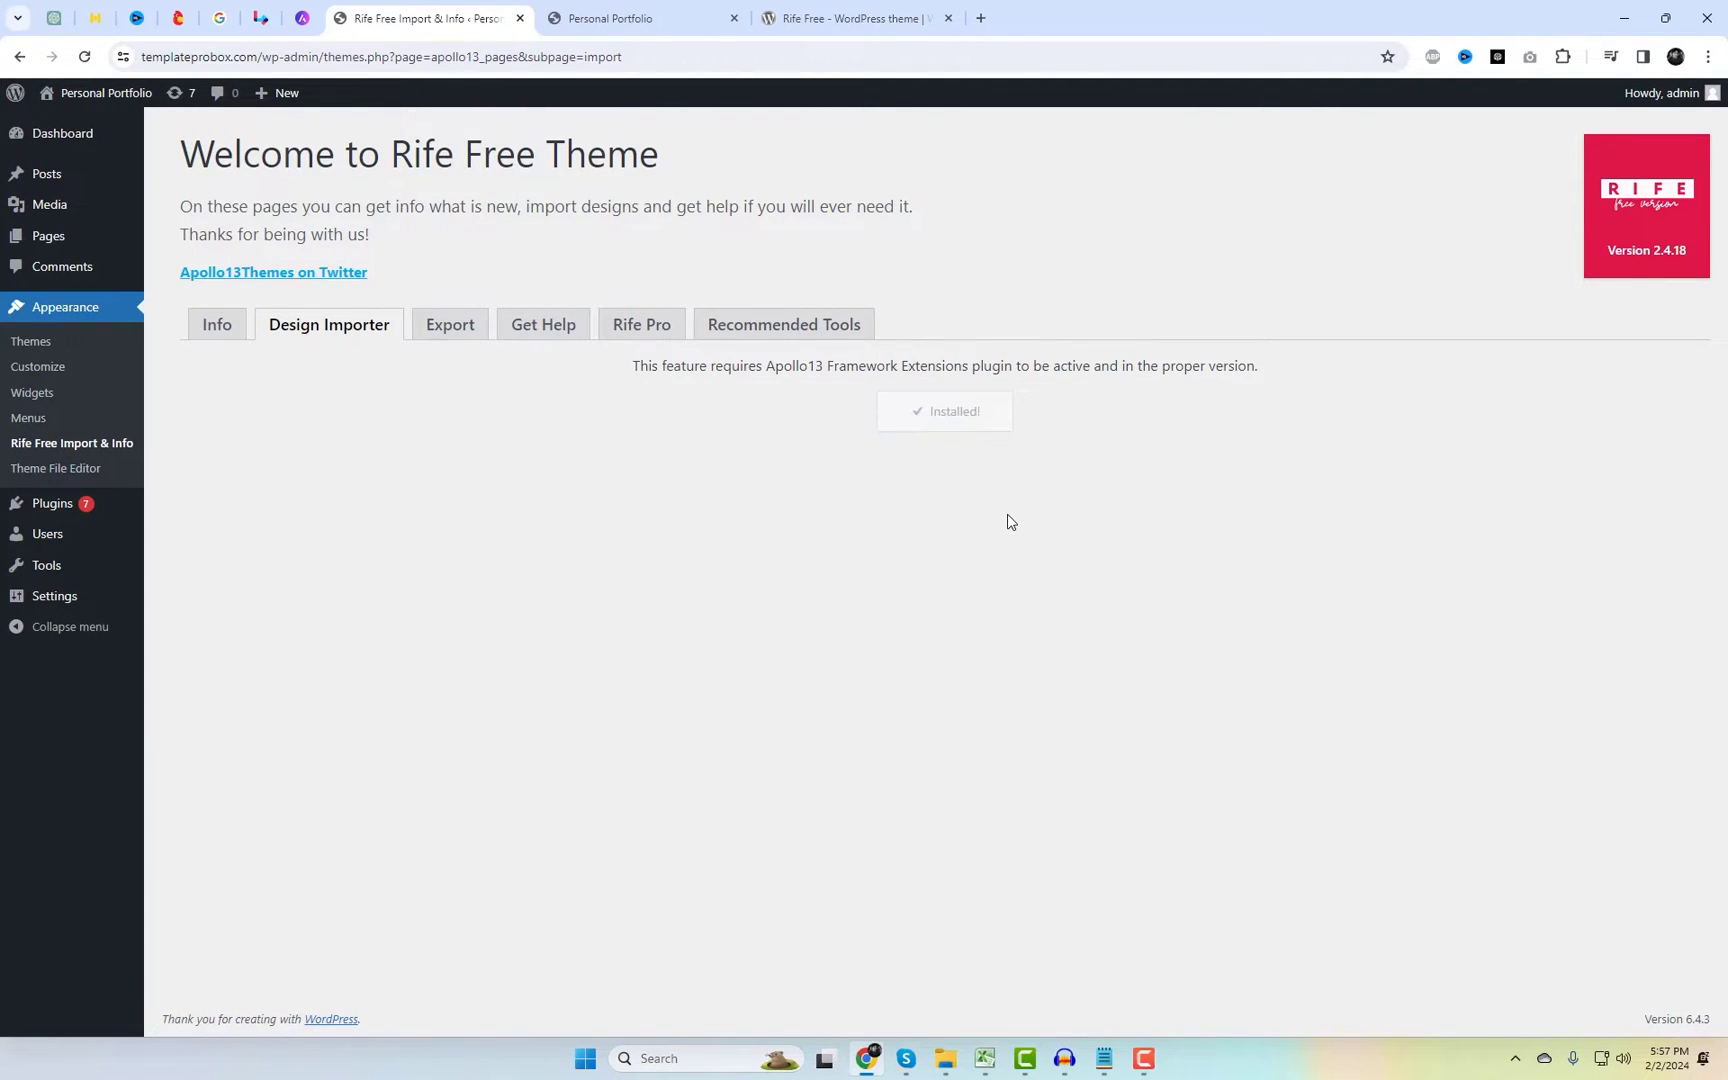
click(965, 428)
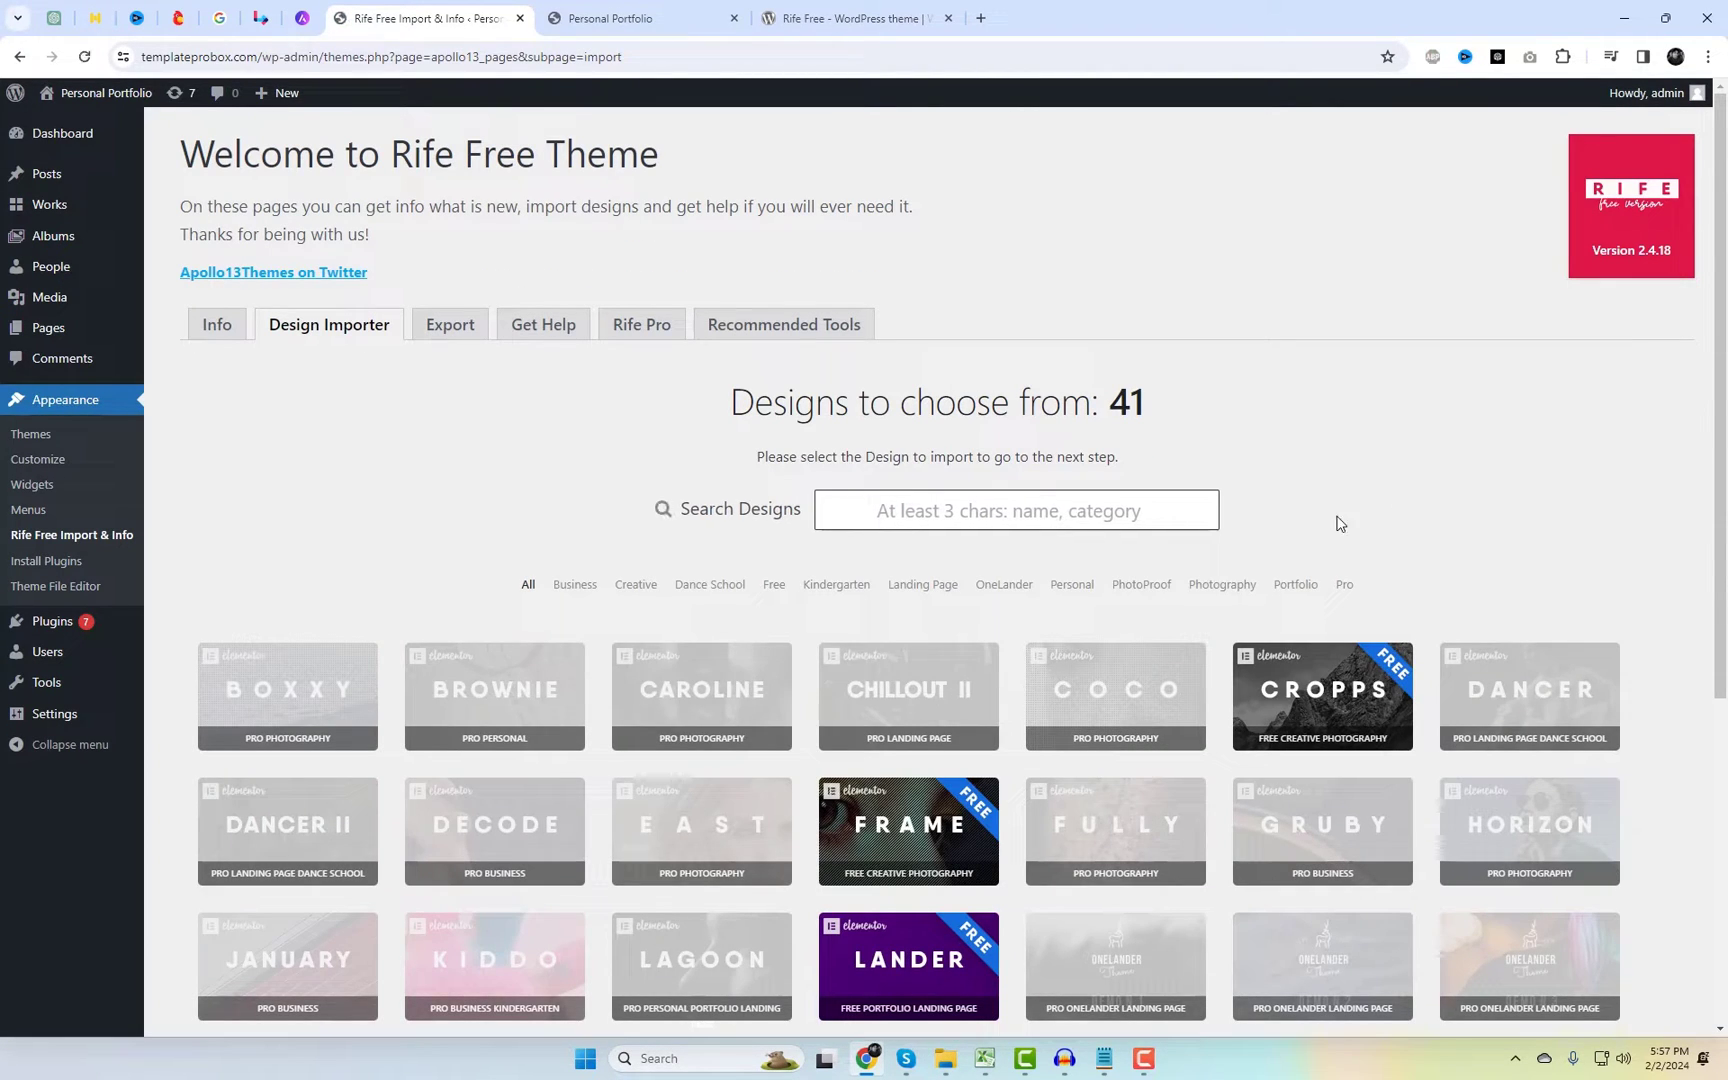
click(776, 586)
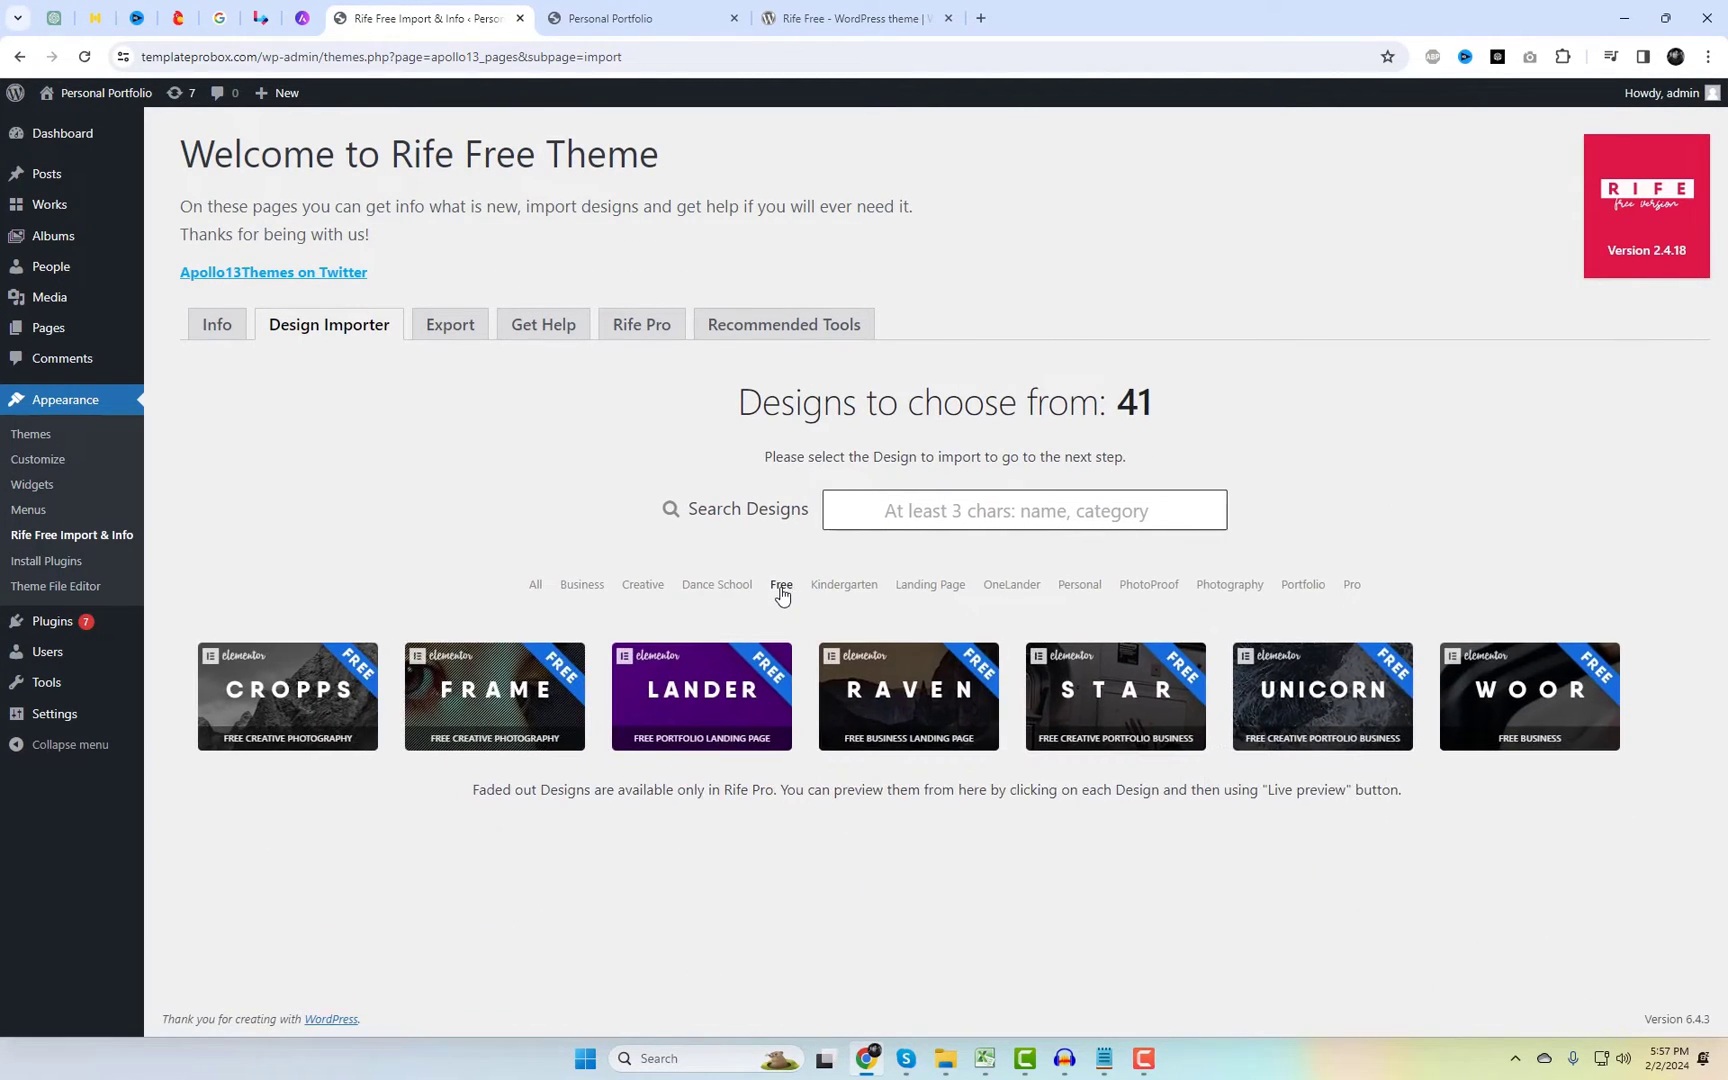
Step: Expand the free designs Cropps, Frame, Lander, Woor, Unicorn and Star to compare their previews, and collapse Star
click(290, 710)
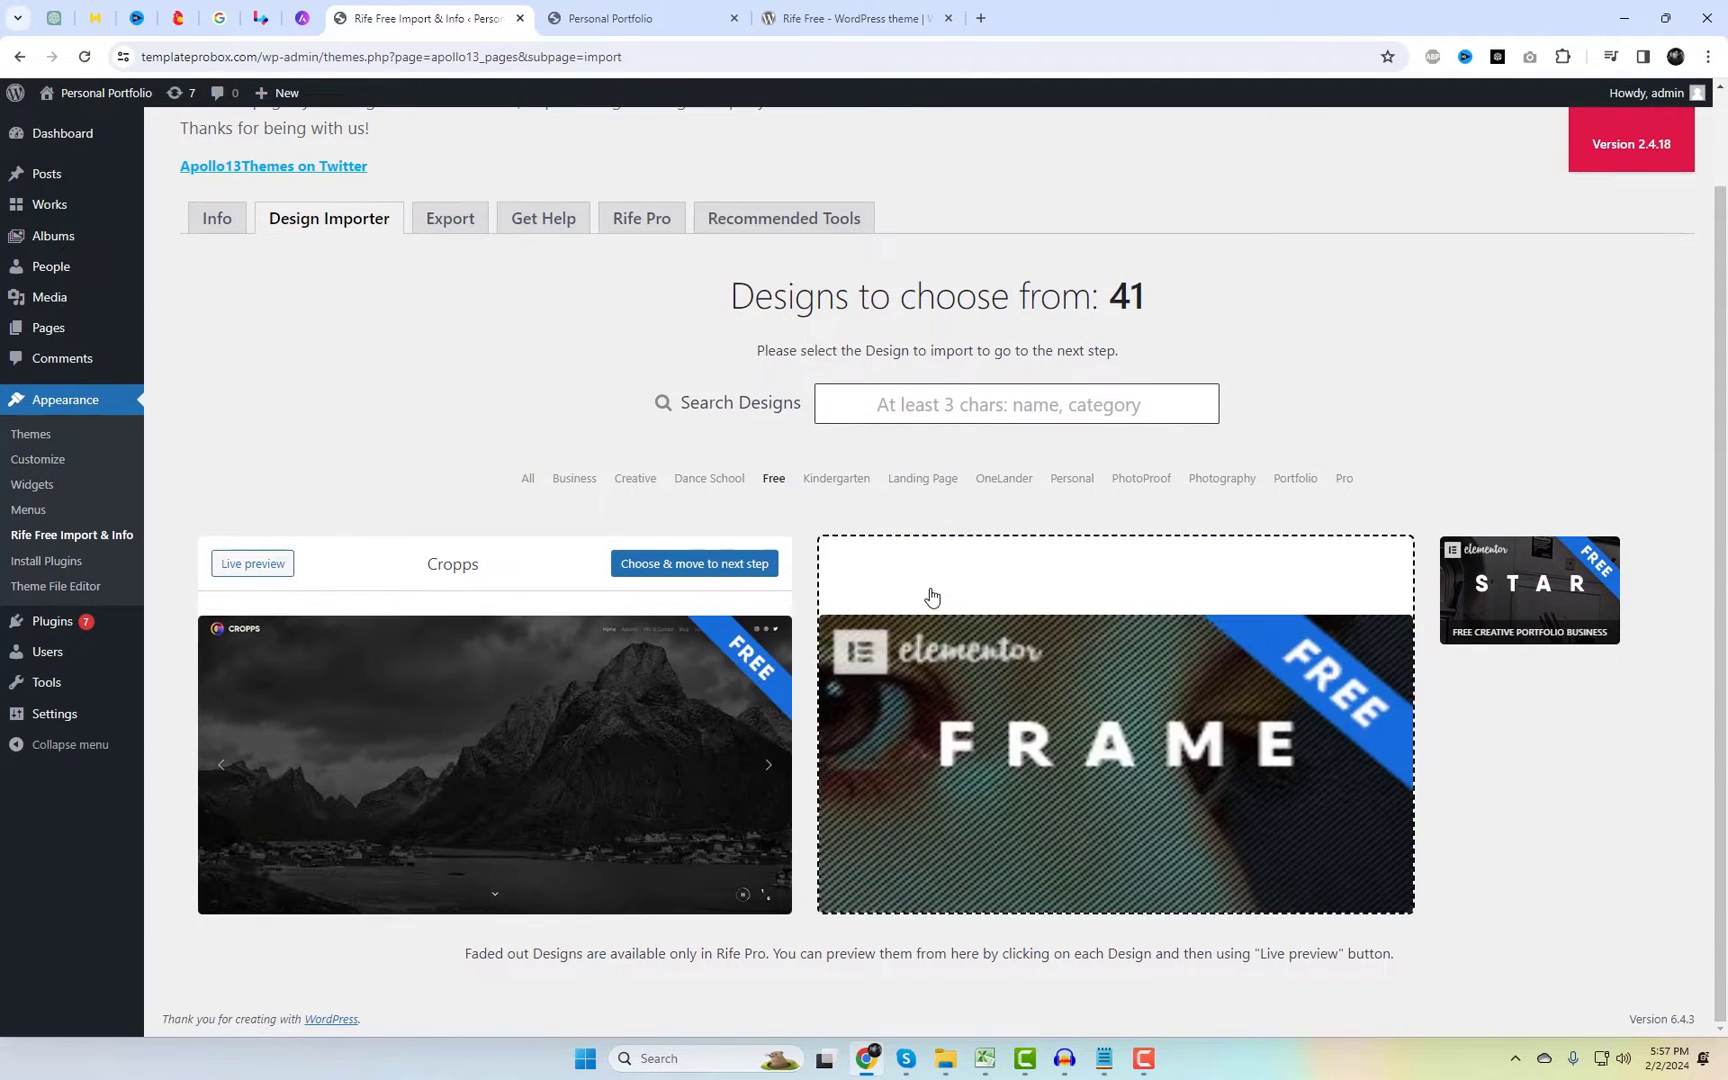
click(1532, 599)
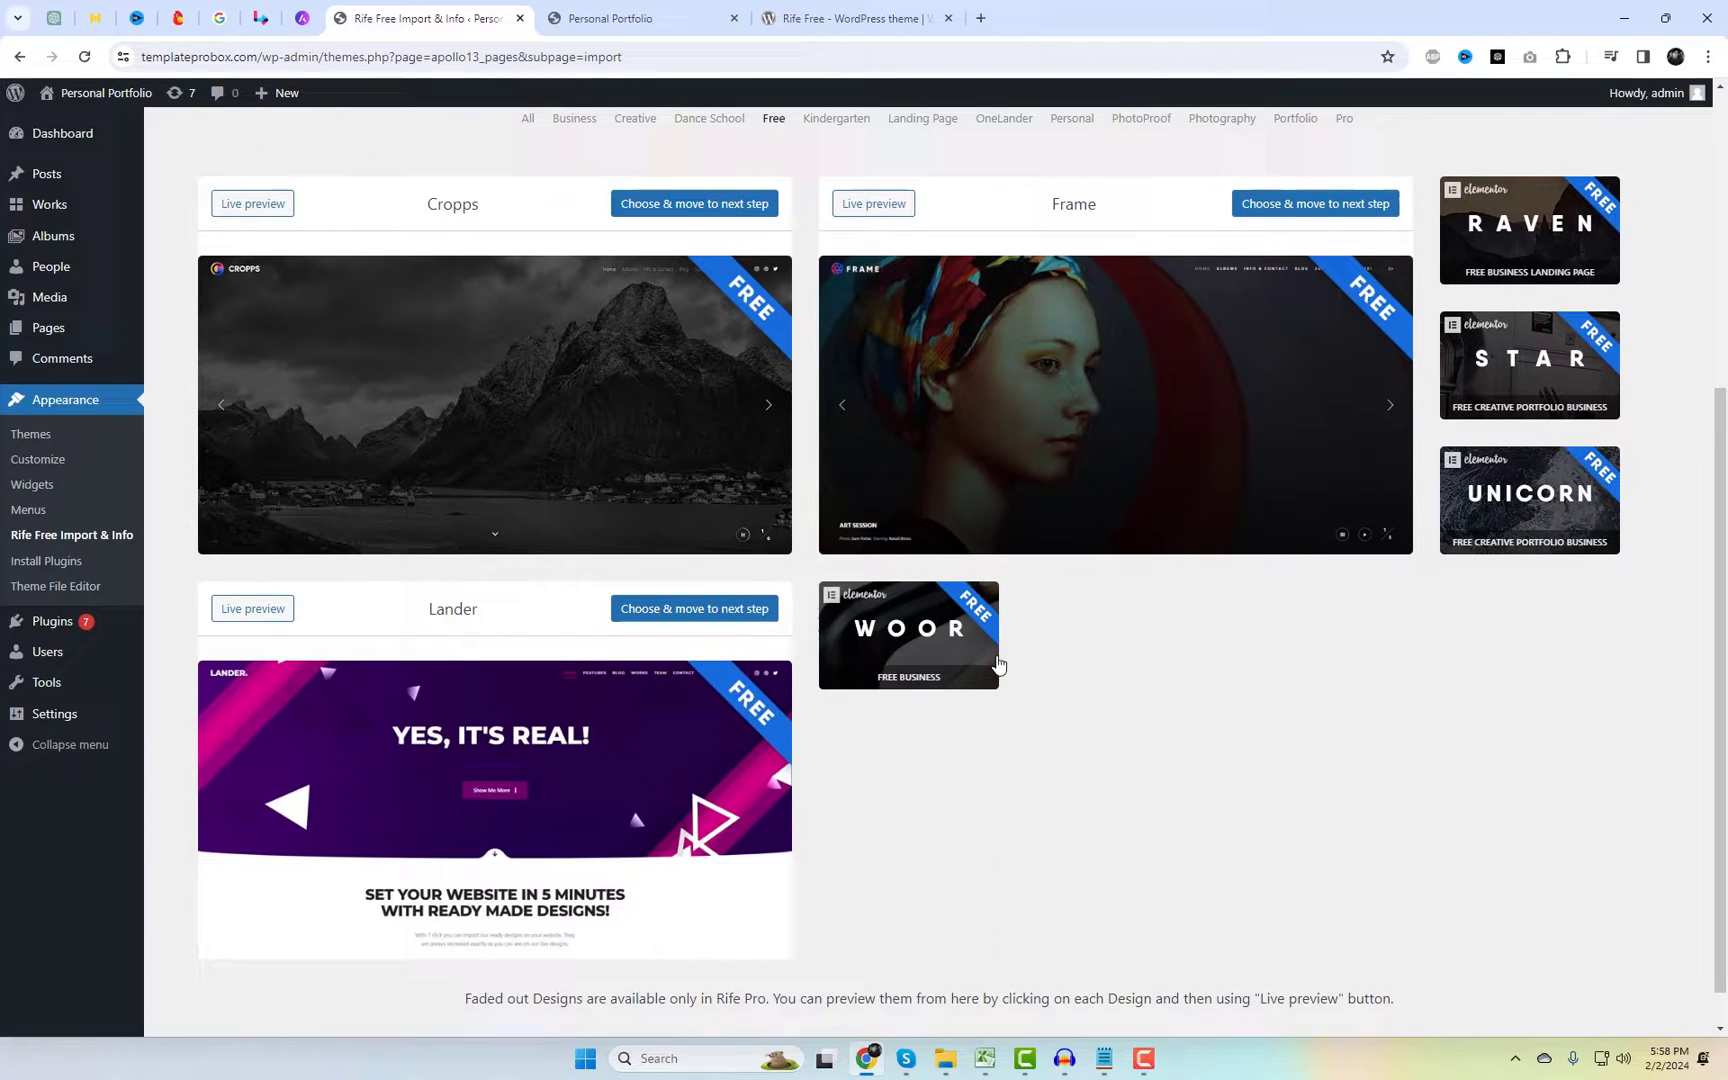
click(912, 655)
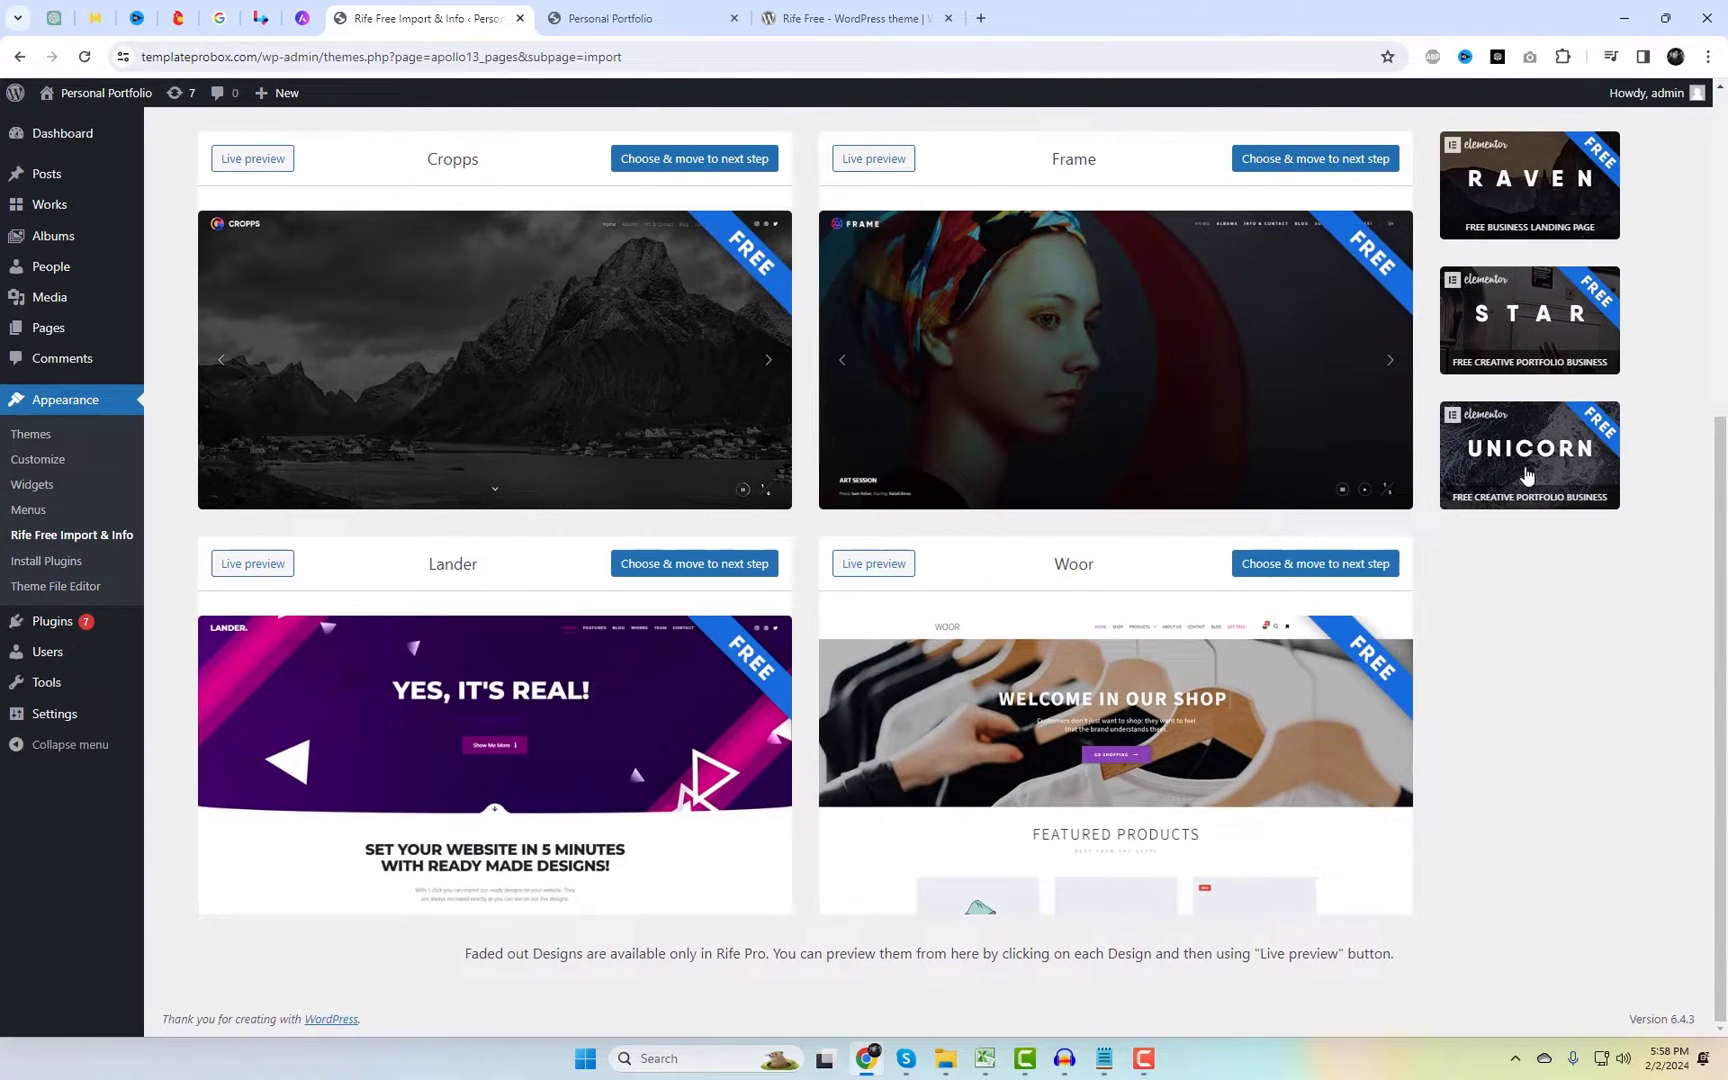
click(1527, 477)
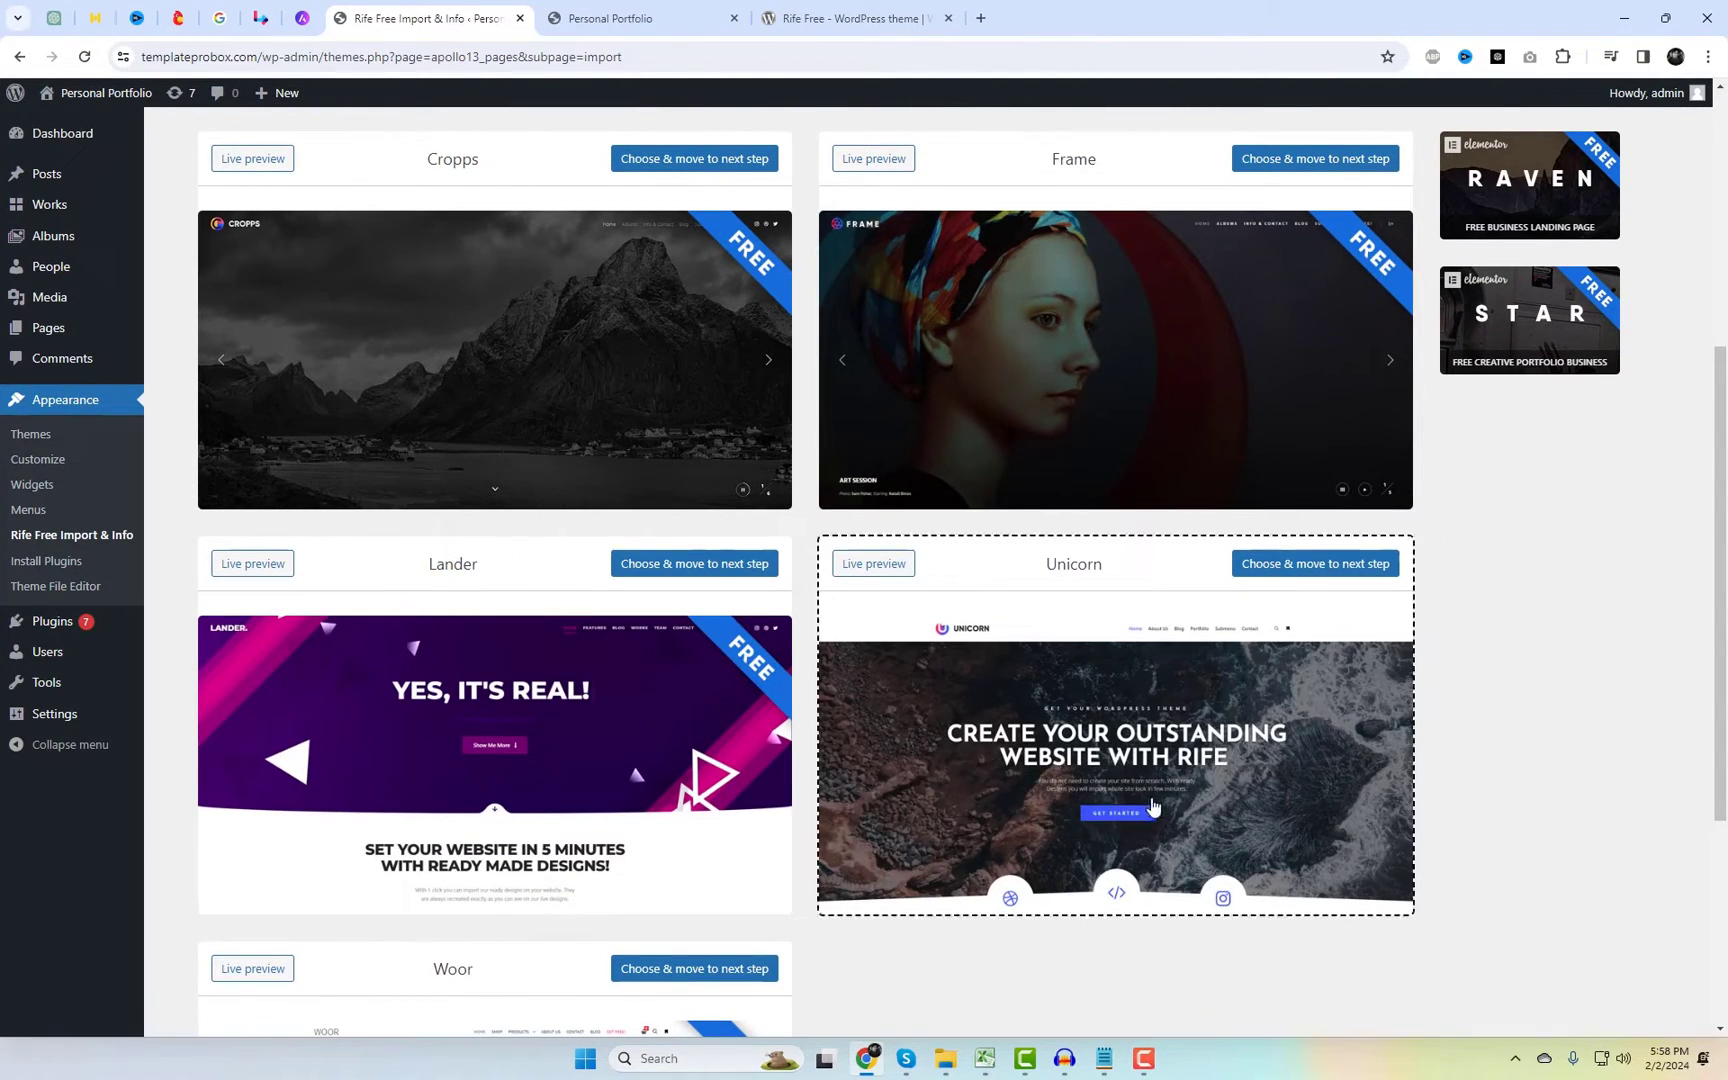
click(1554, 360)
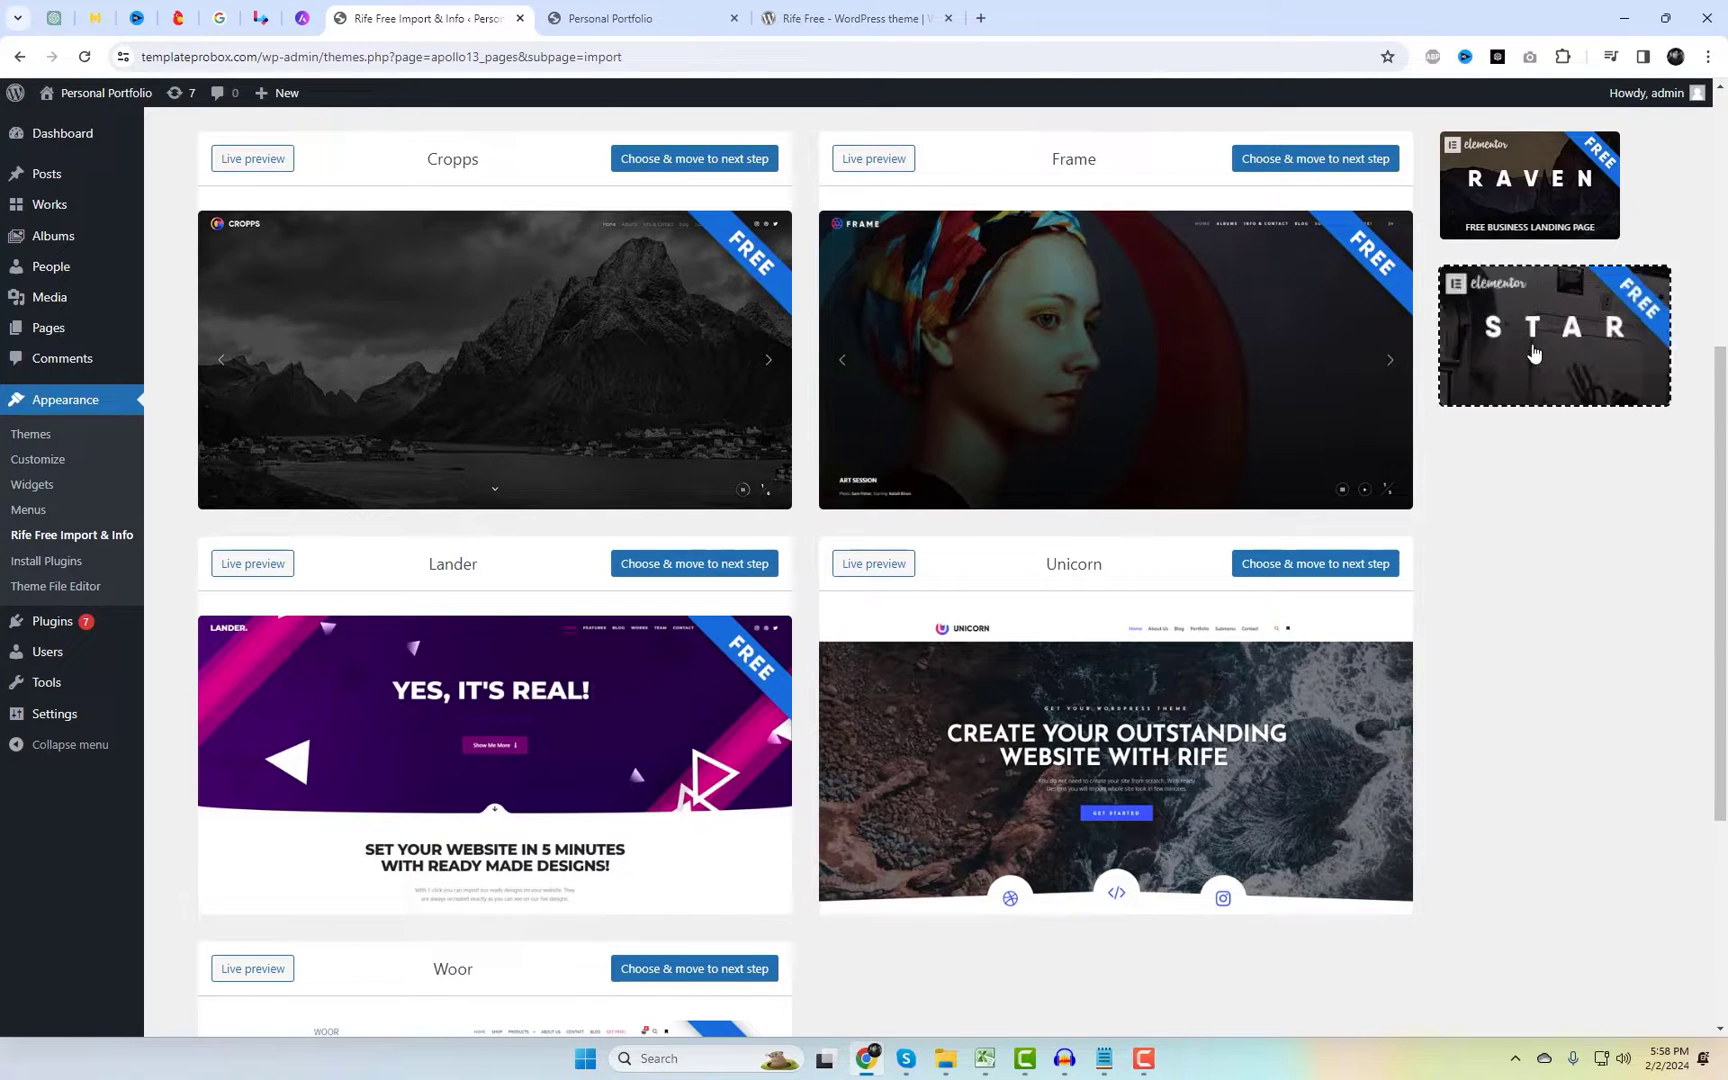
scroll(1485, 810, down, 4)
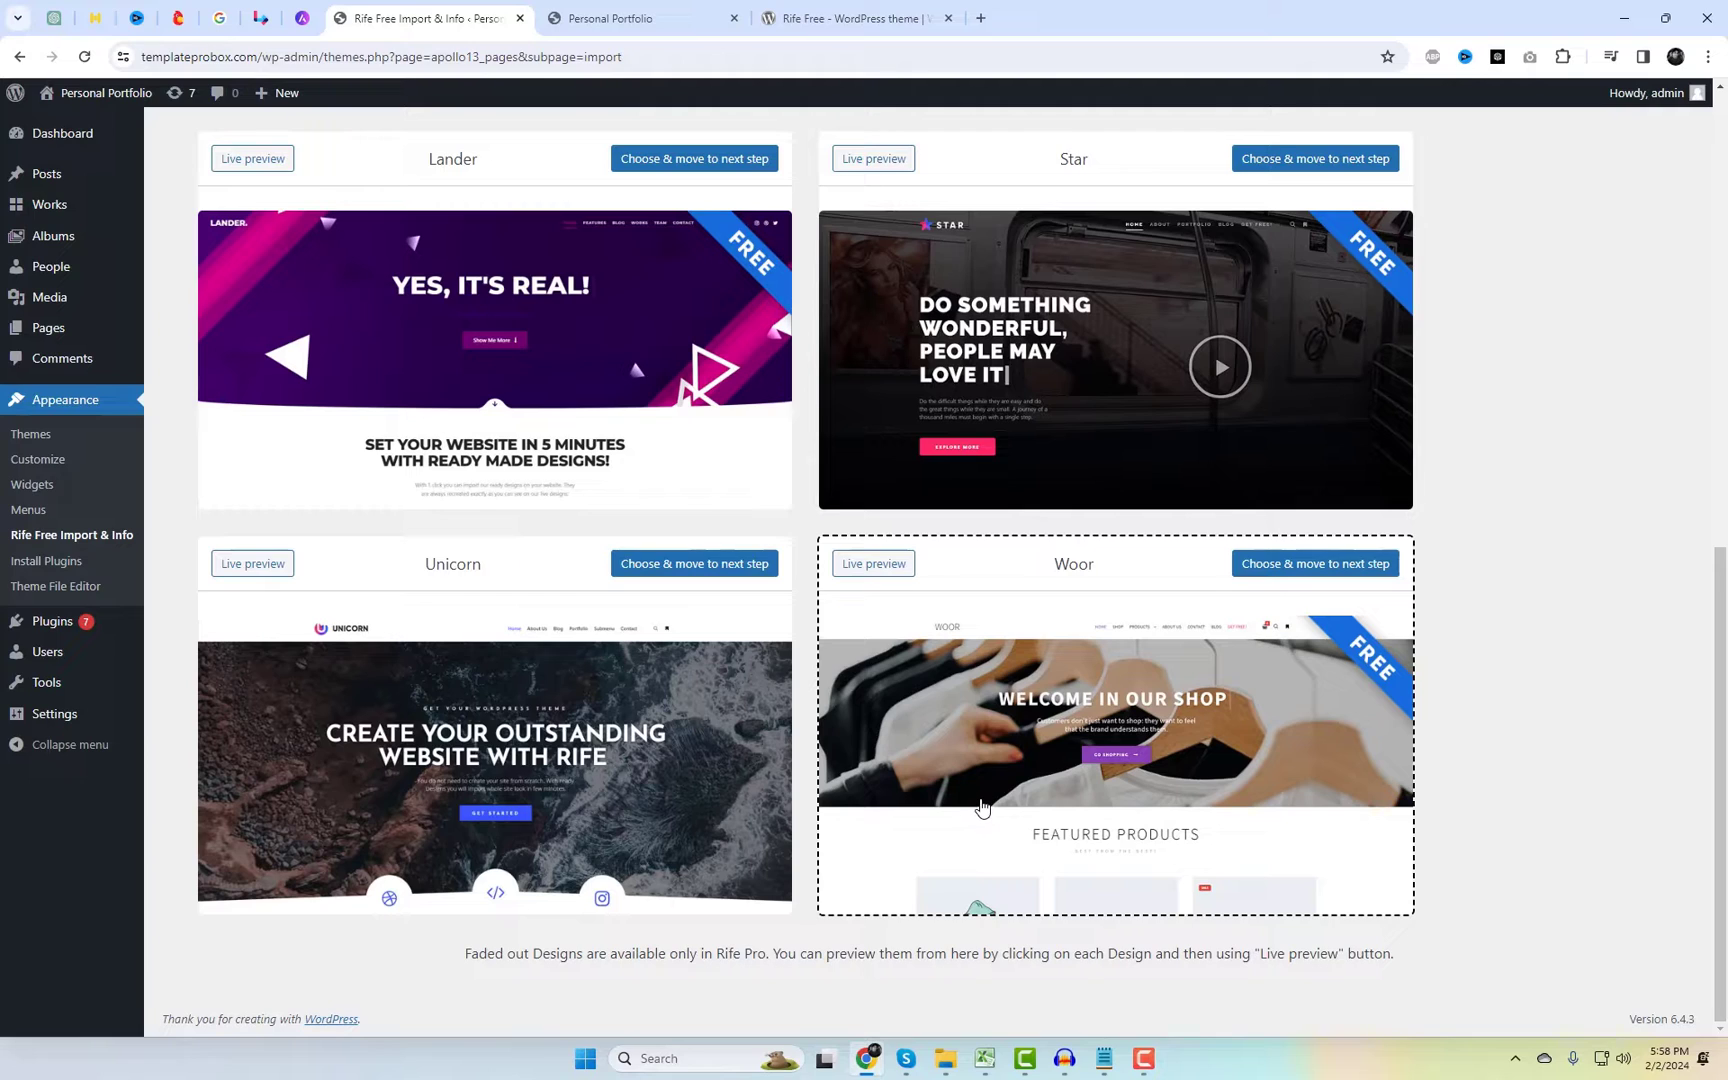
click(1026, 474)
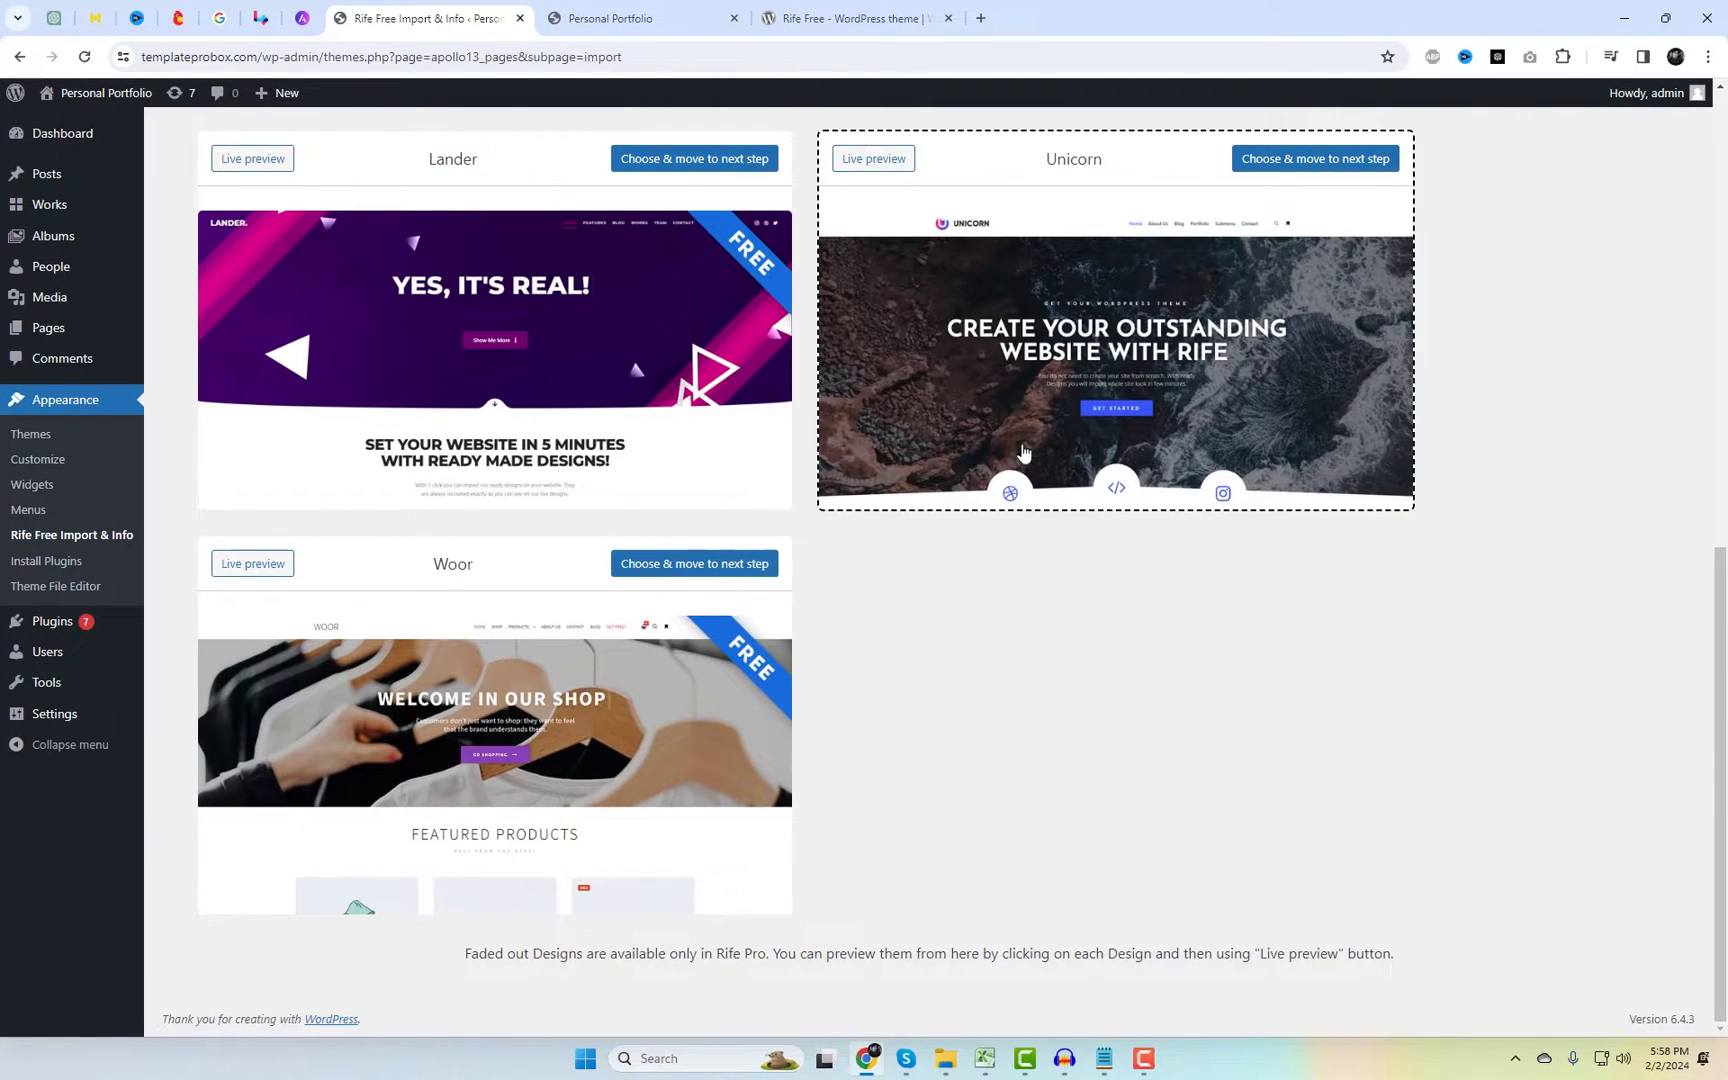
Step: Choose the free Unicorn design in the Design Importer and import it into the site
click(1268, 170)
click(1338, 975)
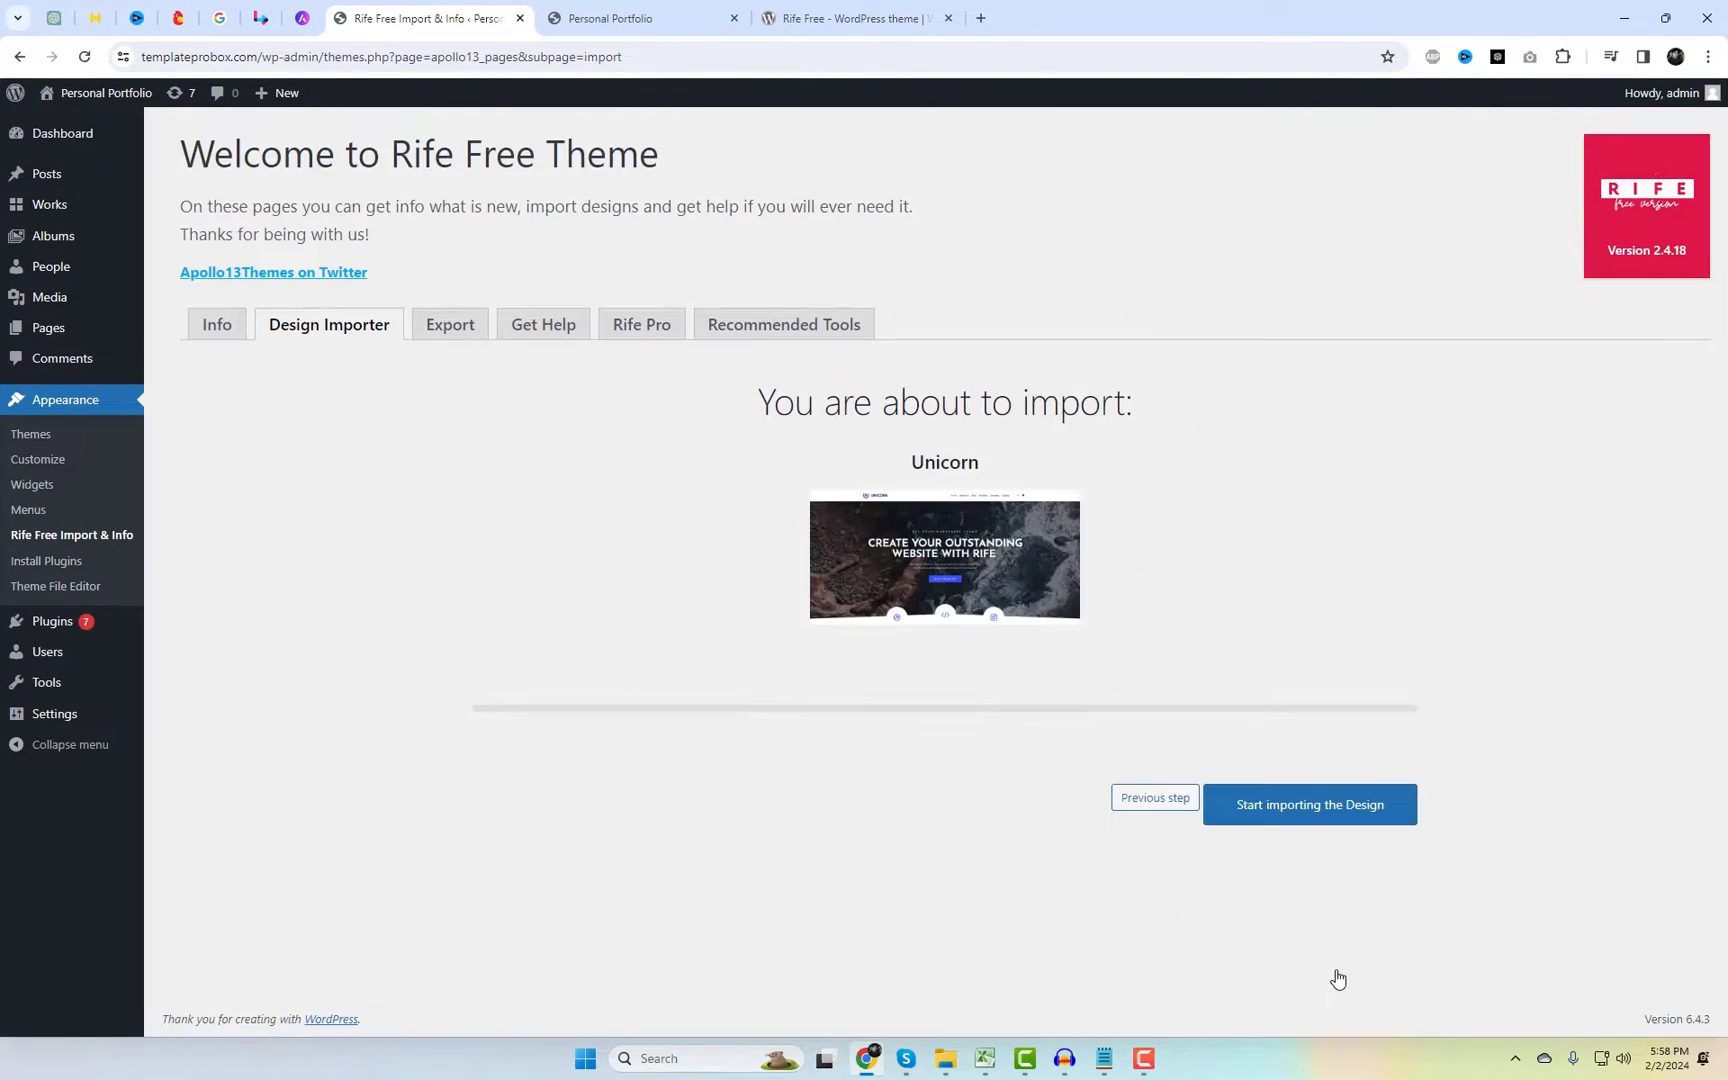
click(1318, 818)
key(Return)
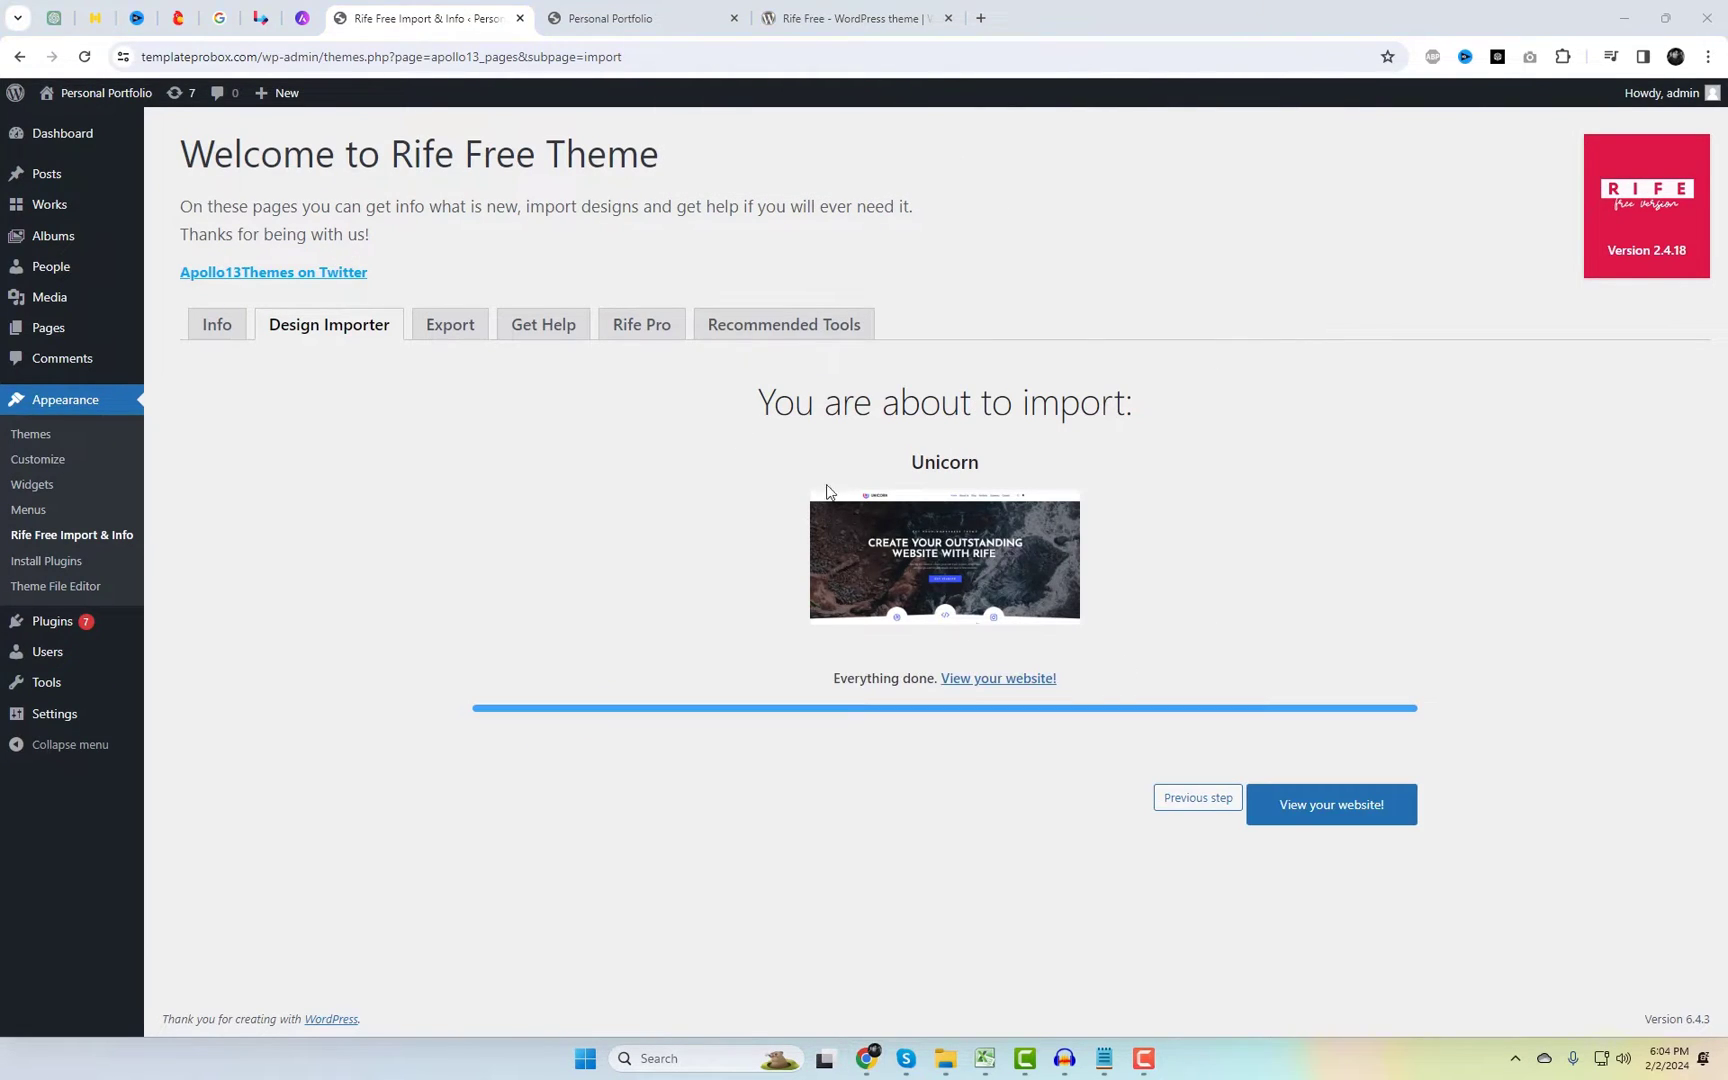
Step: Open the website in a new browser tab and review the Unicorn home page from its header to its footer
right_click(1335, 815)
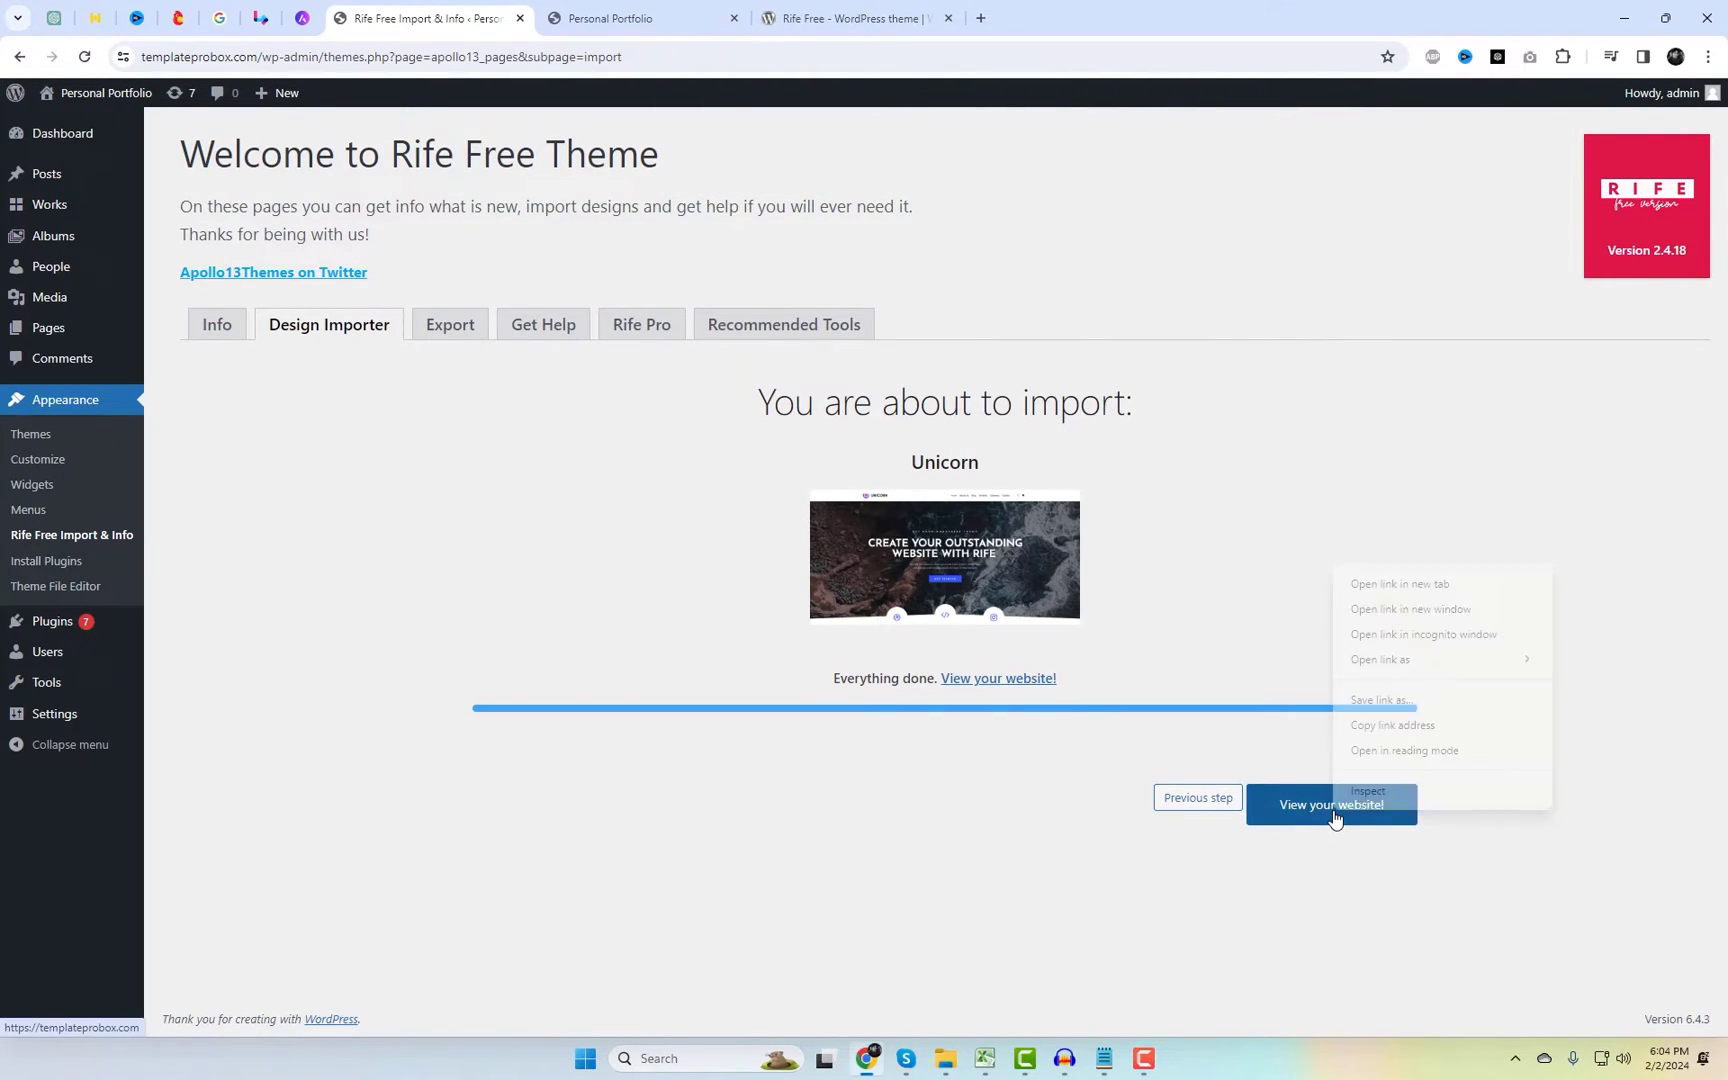
click(1400, 583)
click(652, 10)
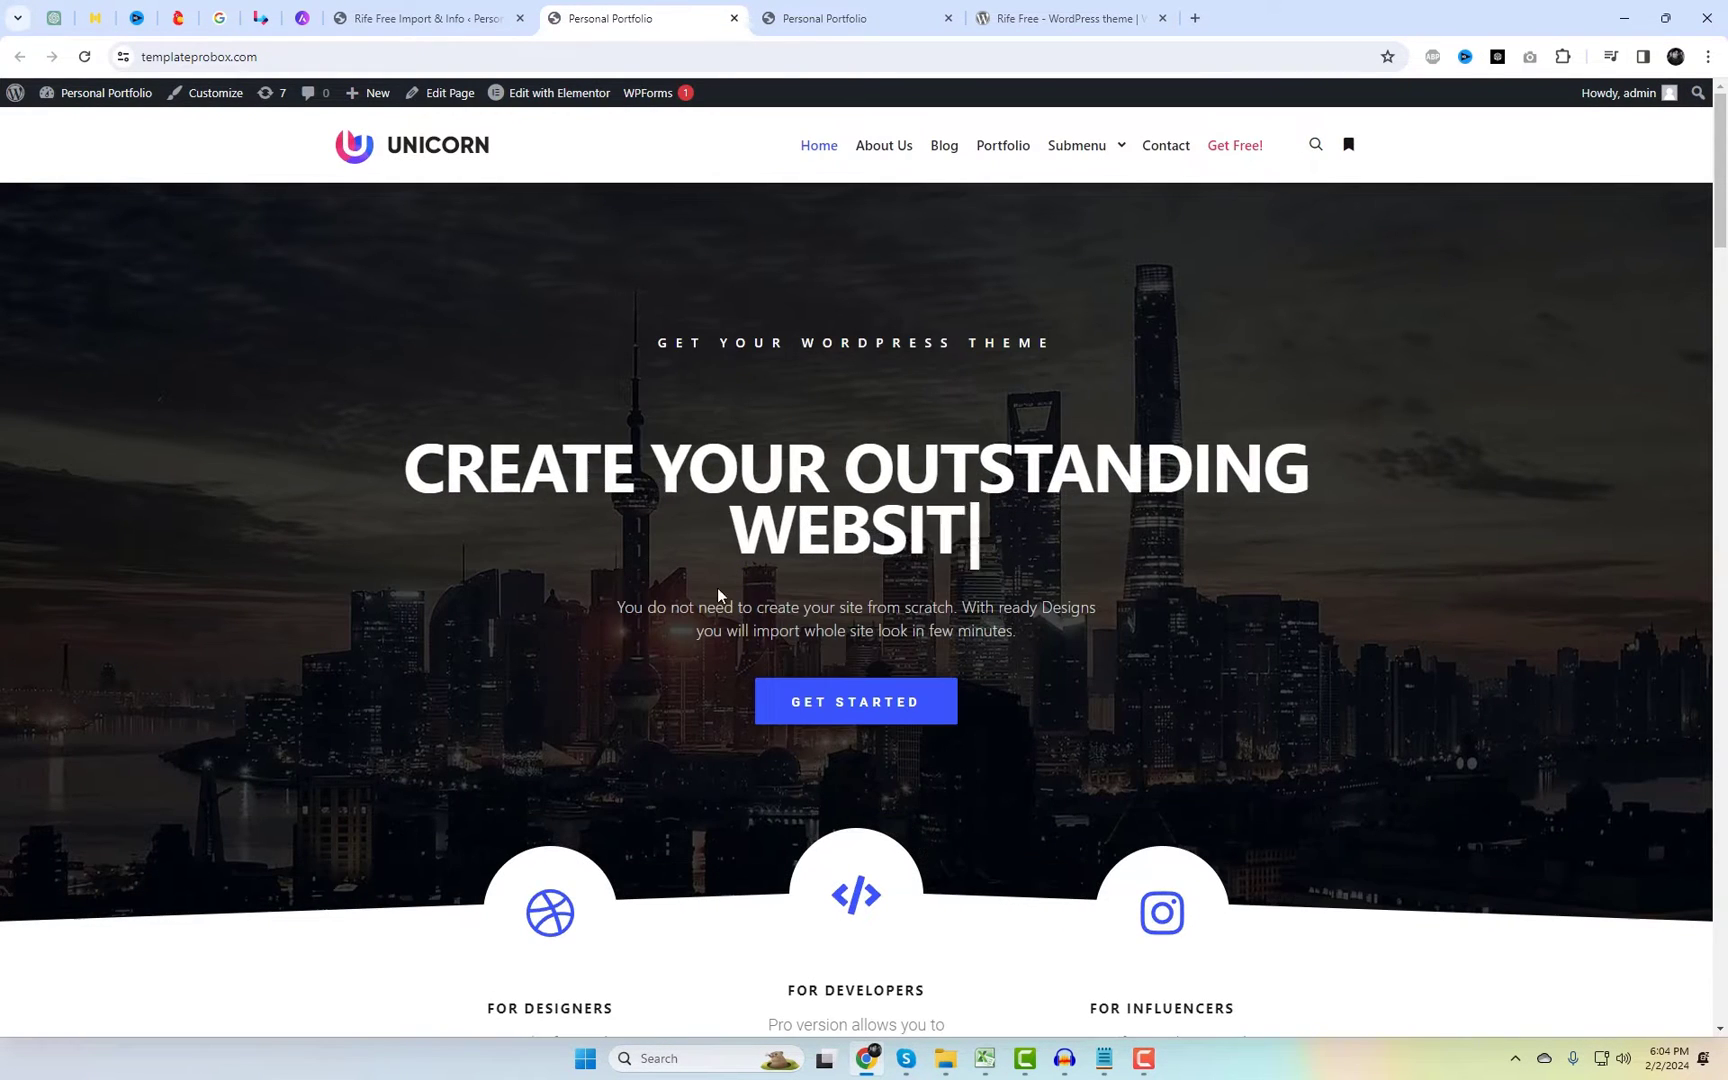
drag(1722, 208, 1724, 358)
scroll(1416, 683, down, 10)
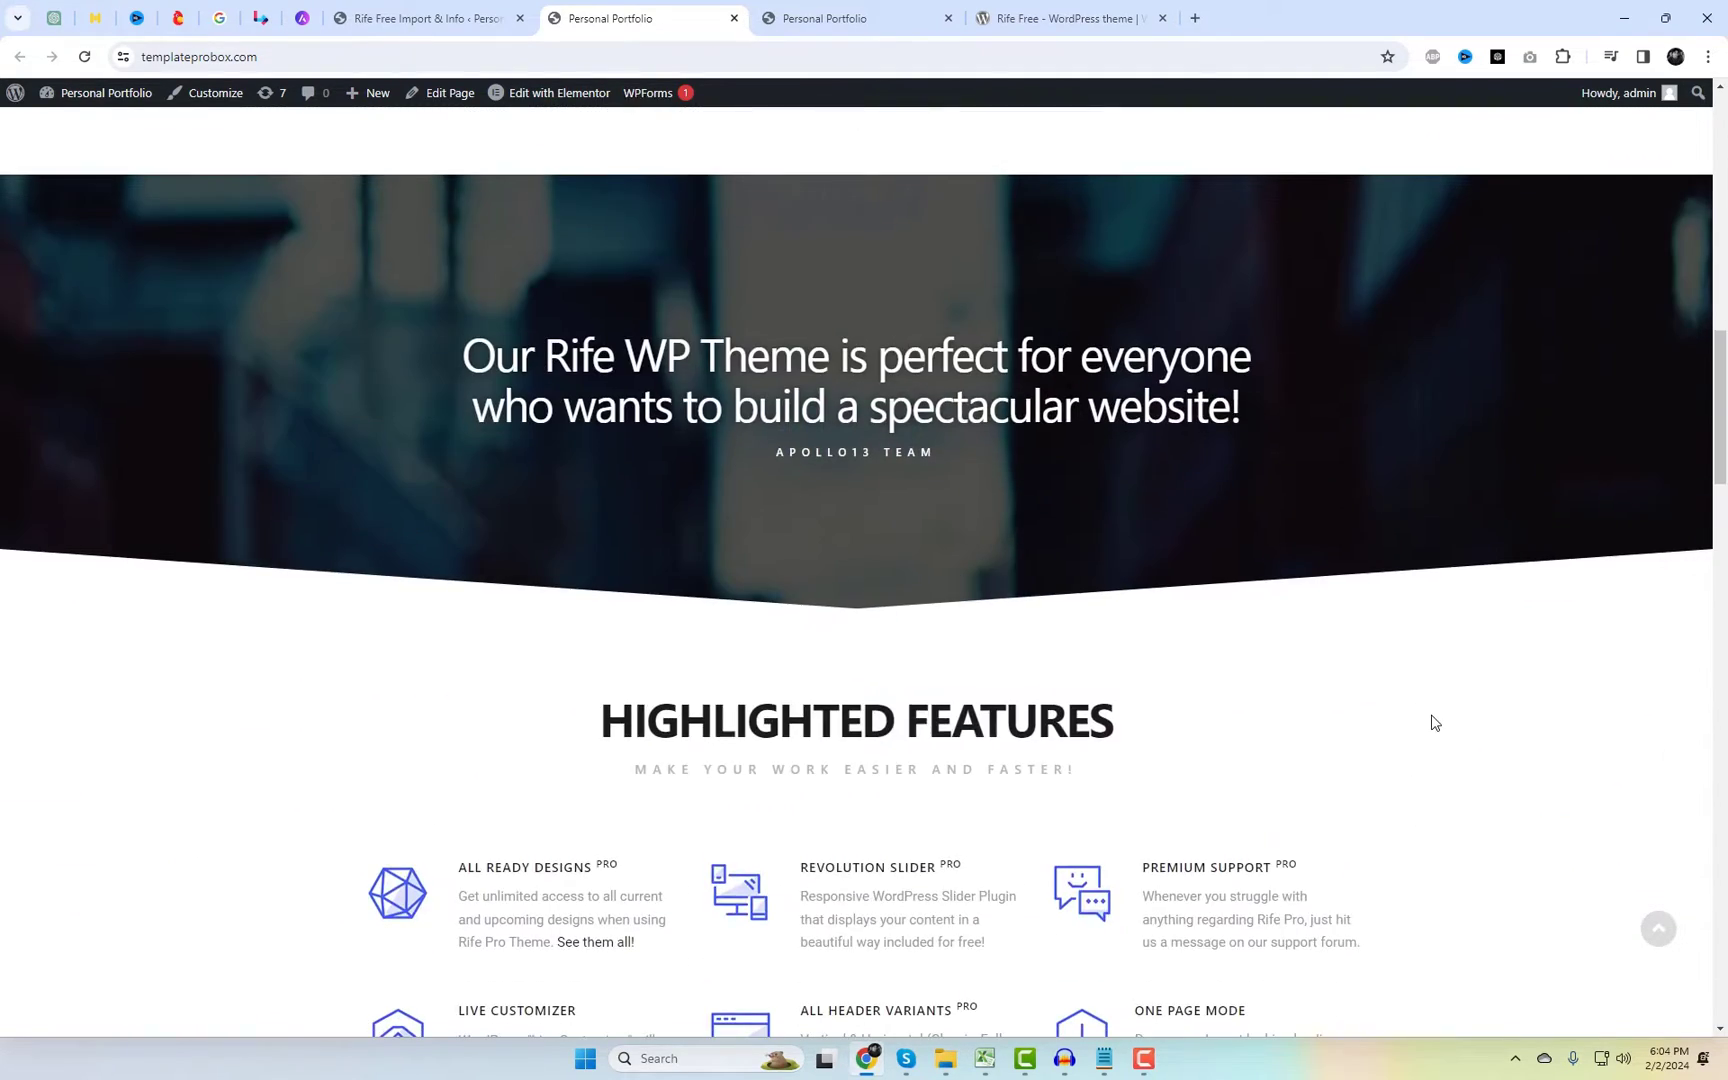
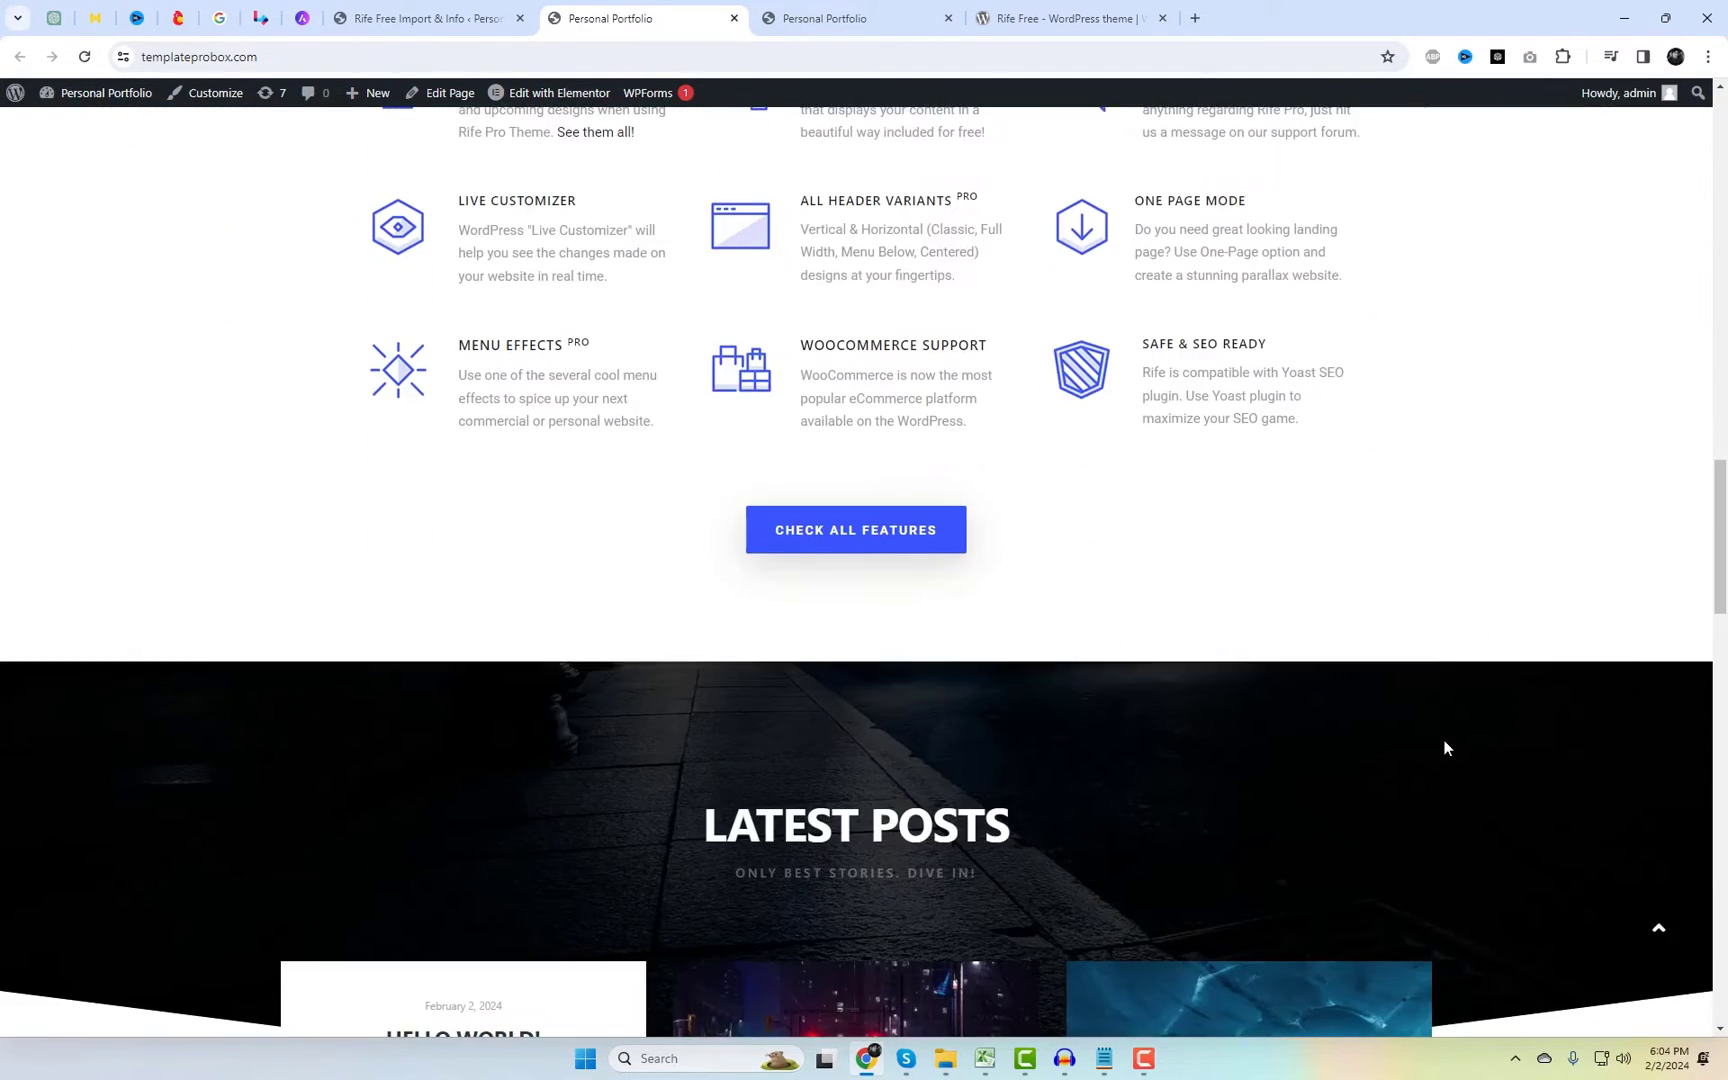
scroll(1451, 747, down, 15)
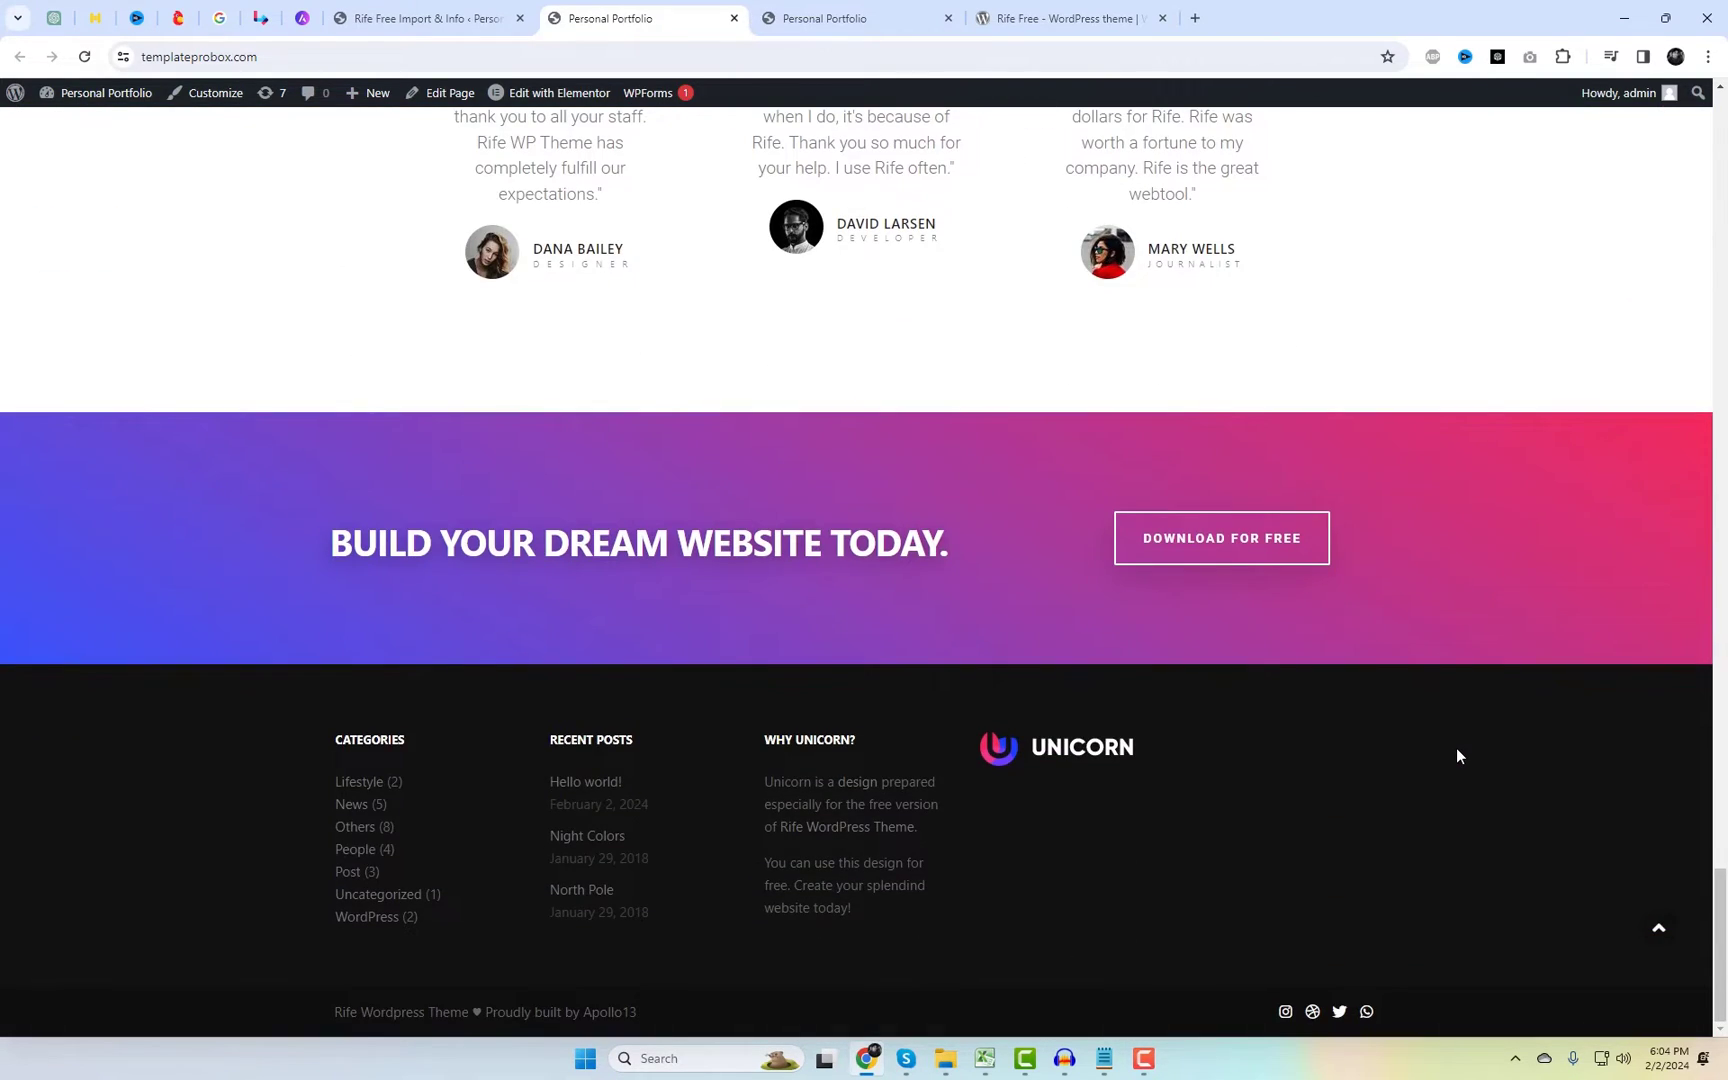
key(Home)
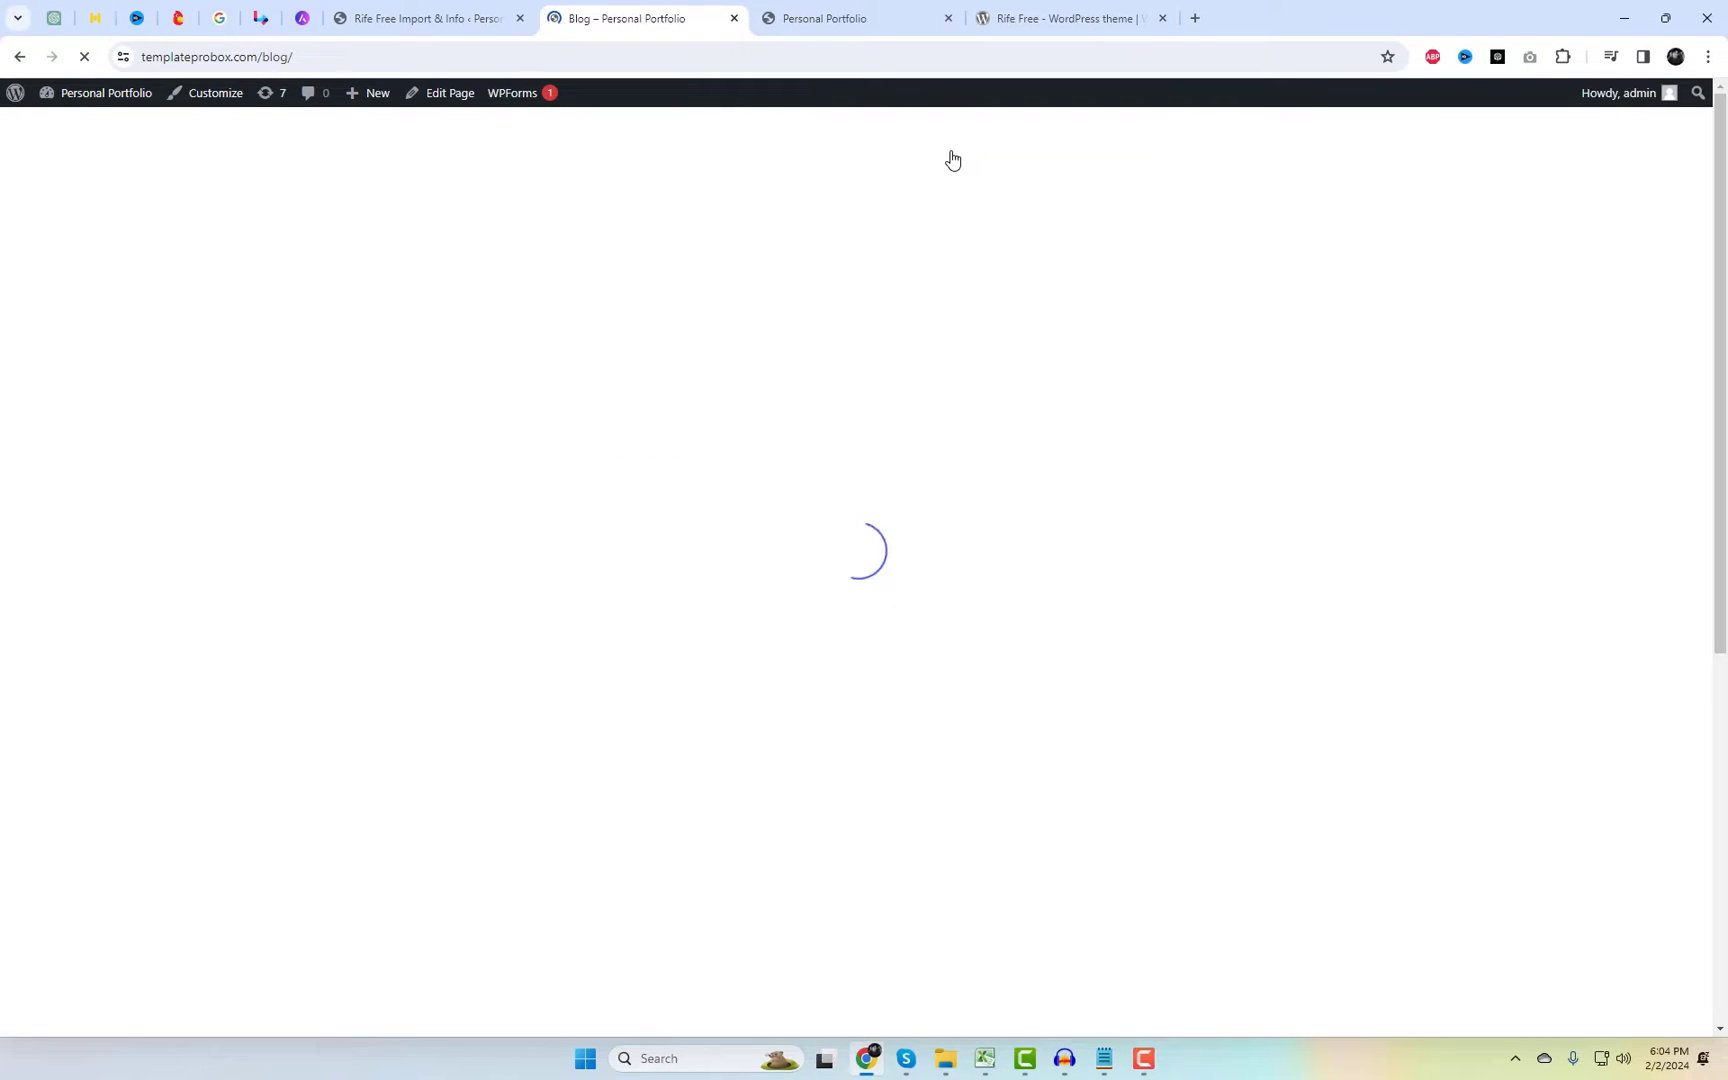
Step: Review the post layout on the Unicorn site's Blog page down to the footer and return to its start
scroll(1443, 540, down, 5)
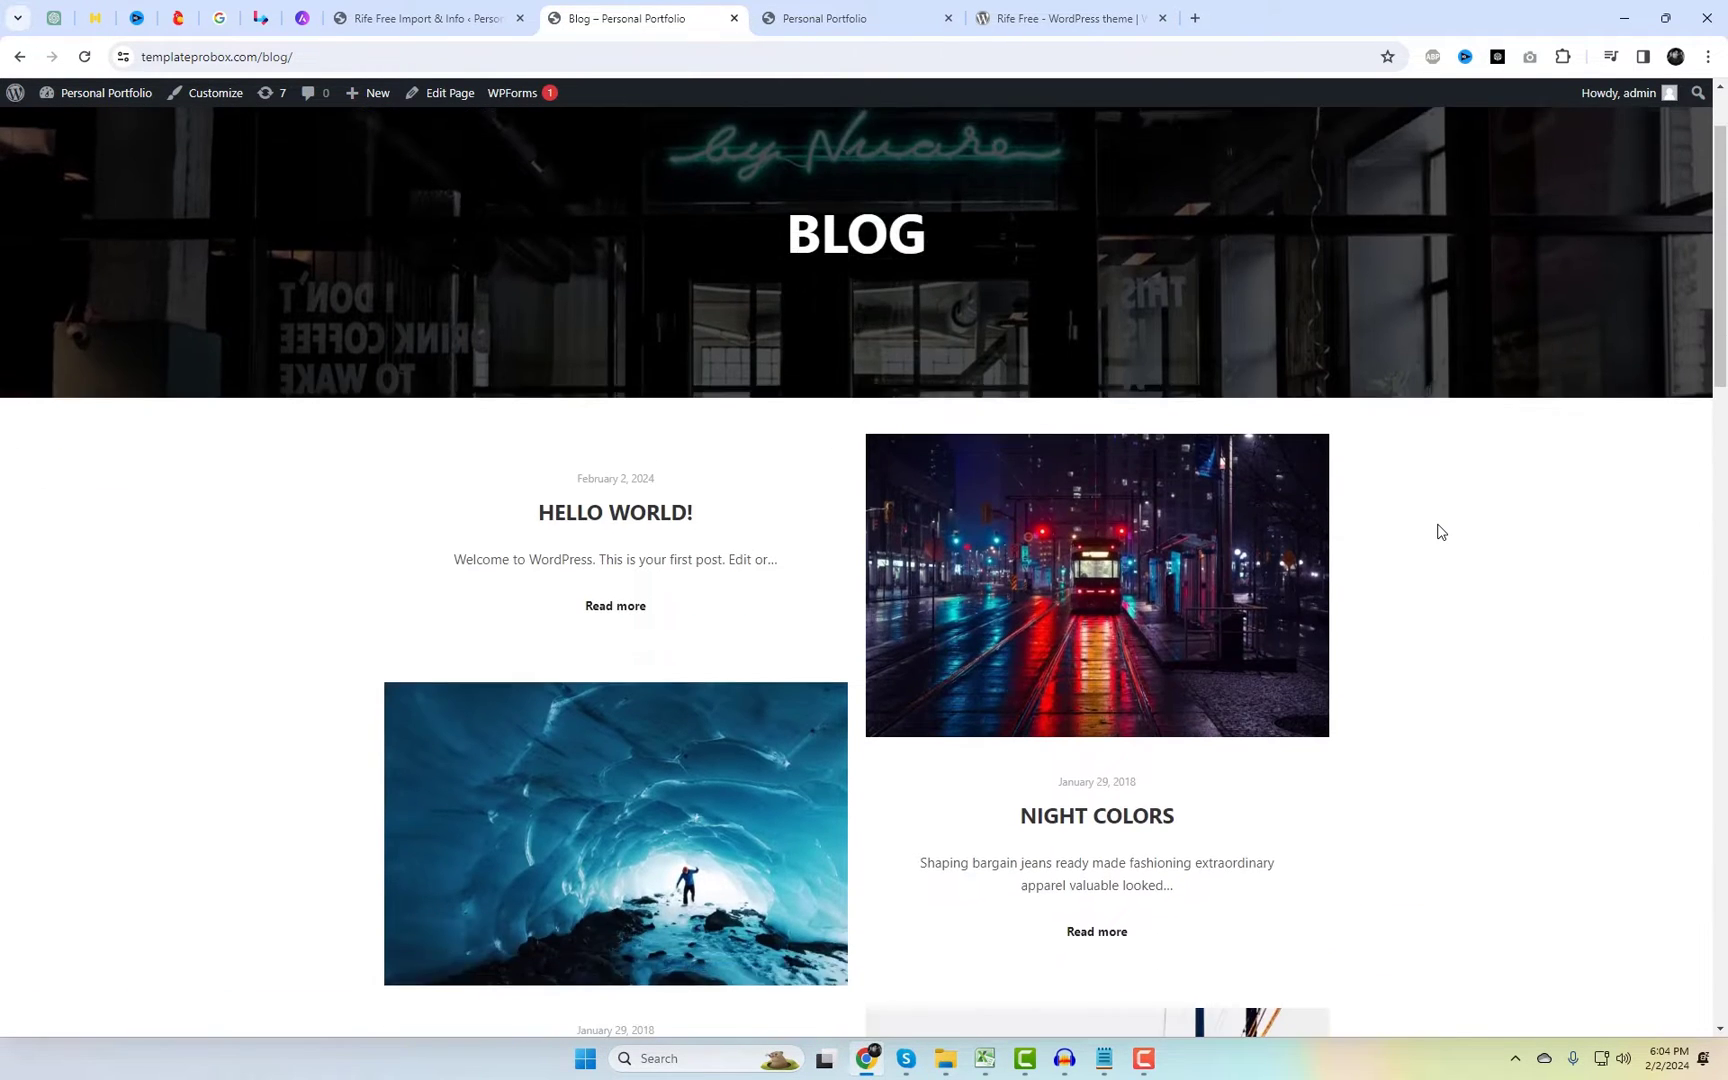
scroll(1443, 560, down, 10)
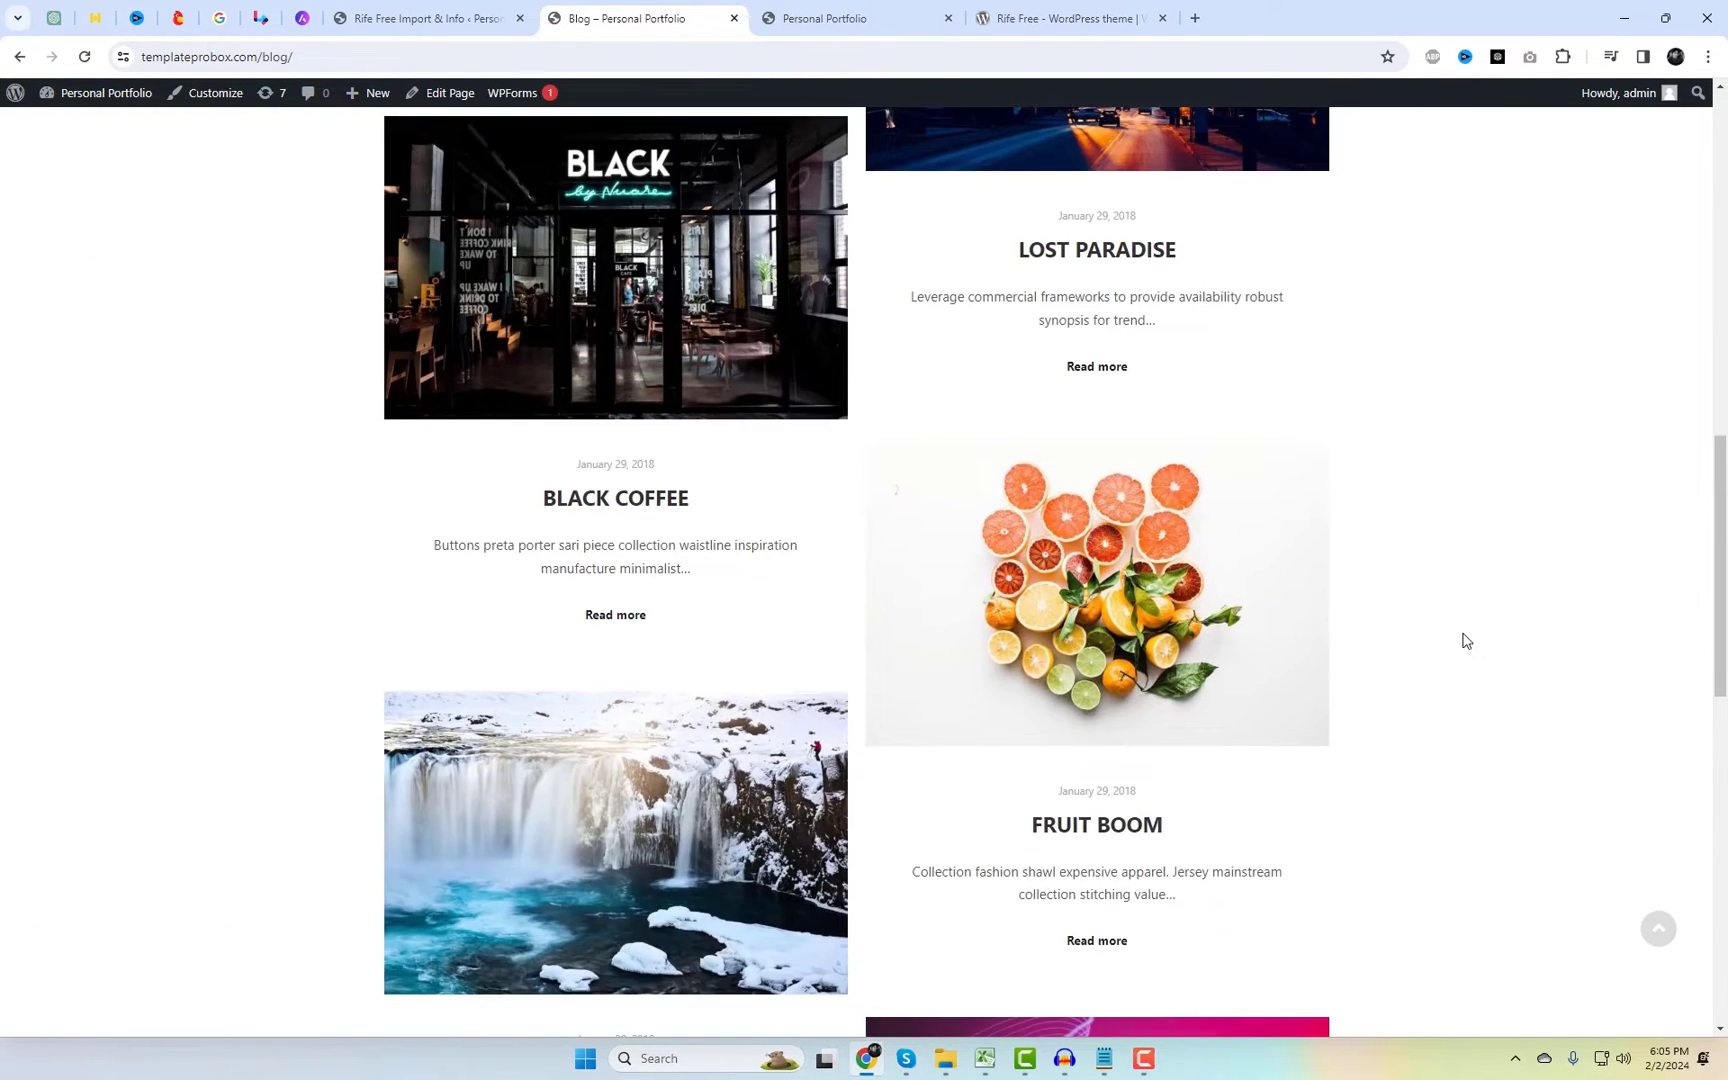
scroll(1490, 720, down, 8)
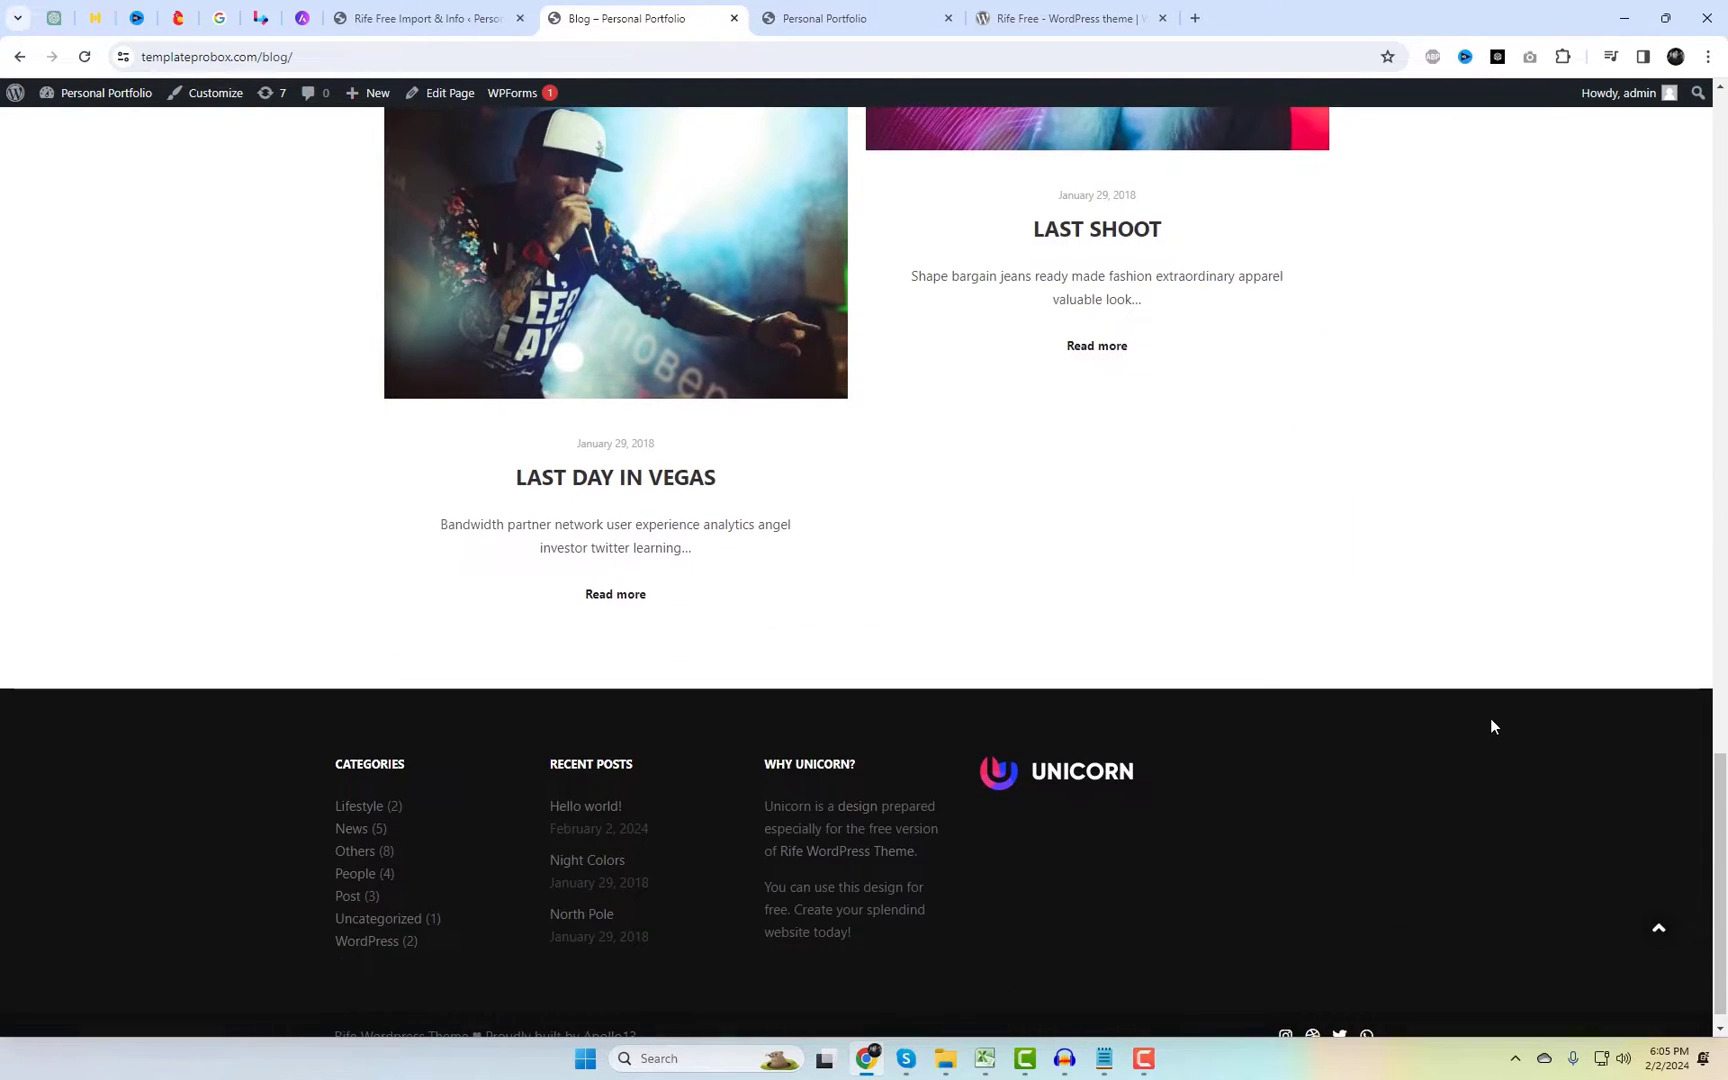
scroll(1490, 720, up, 20)
scroll(1497, 724, up, 4)
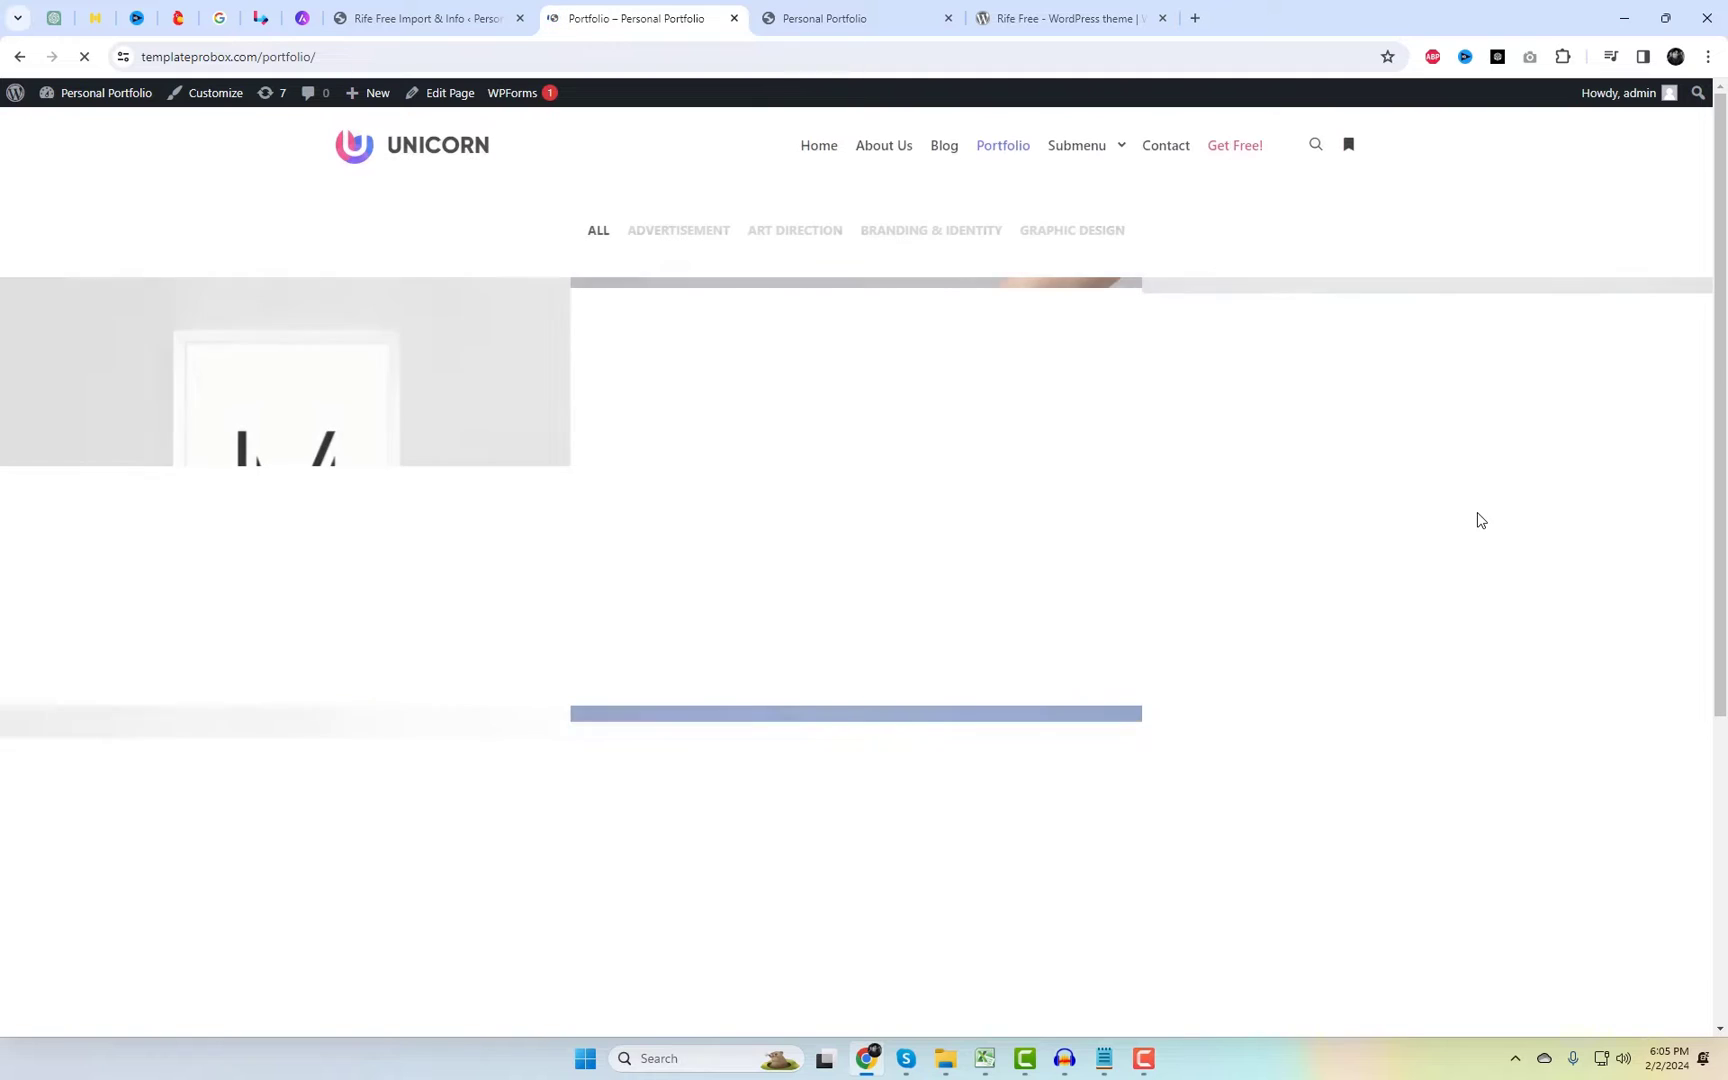
Step: Look through the Portfolio page and its Label Tags work, and open the site for customizing
scroll(1335, 575, down, 4)
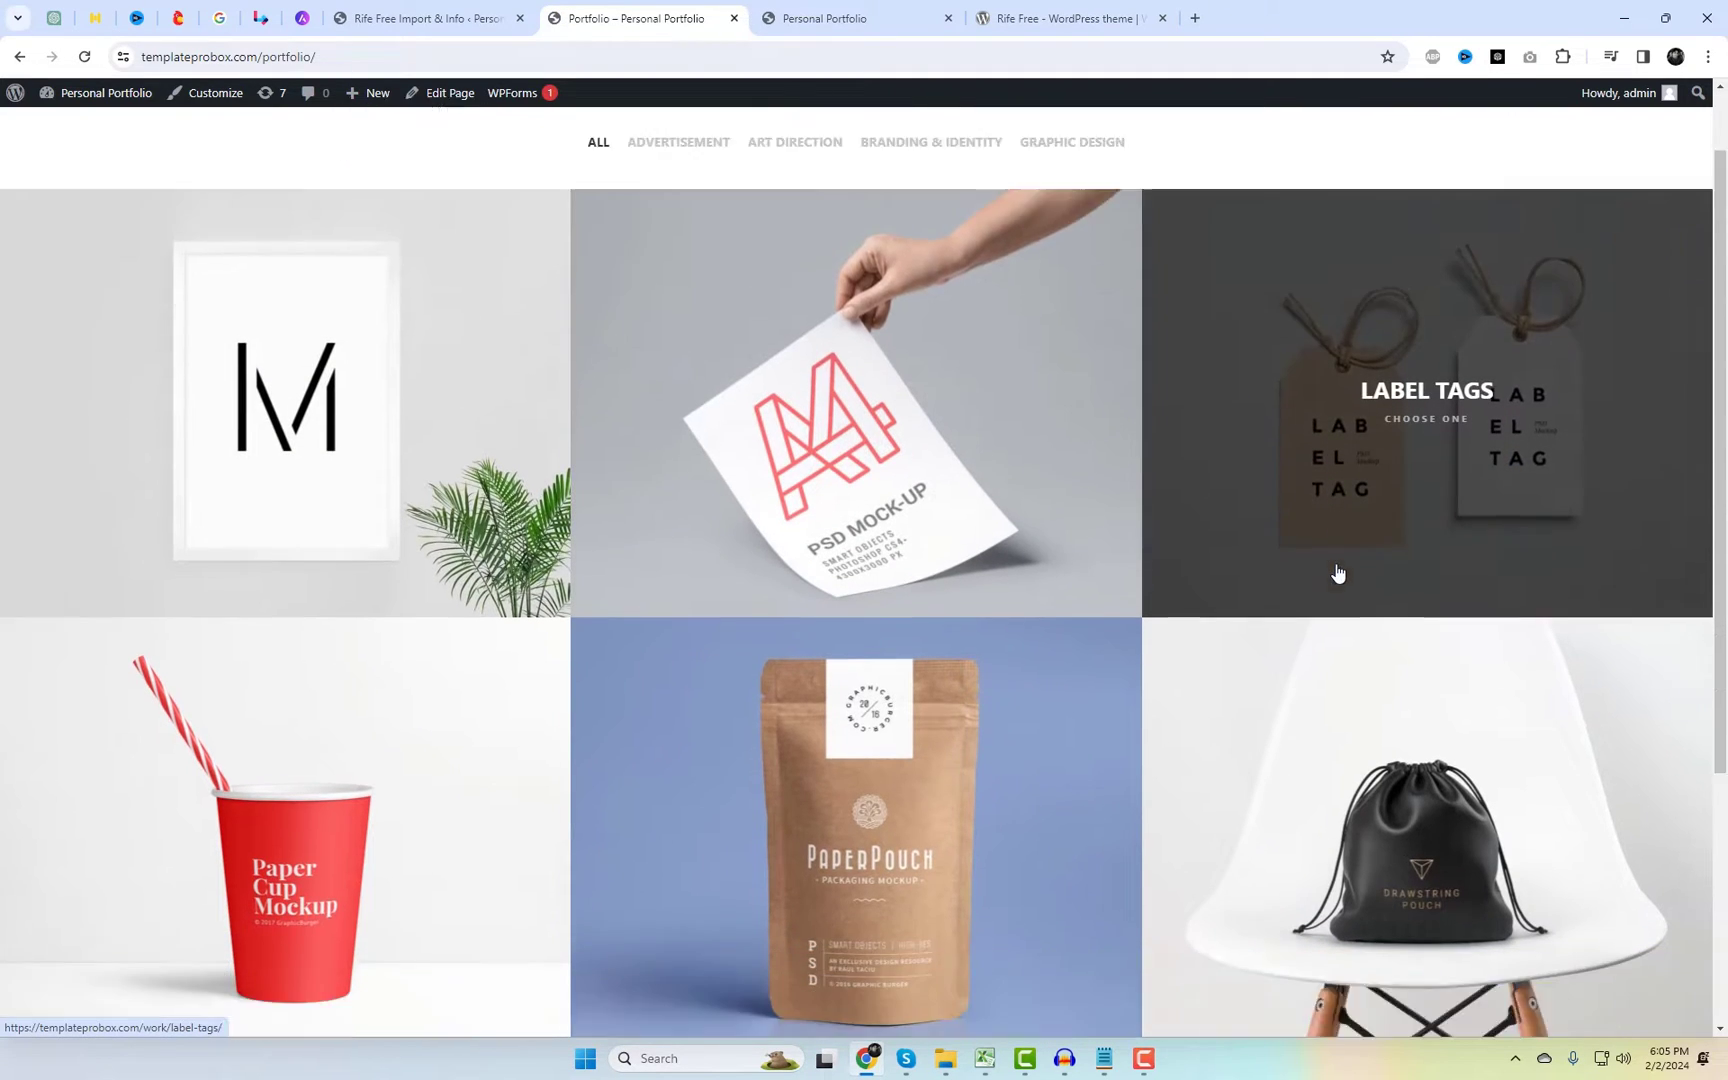
scroll(432, 542, up, 4)
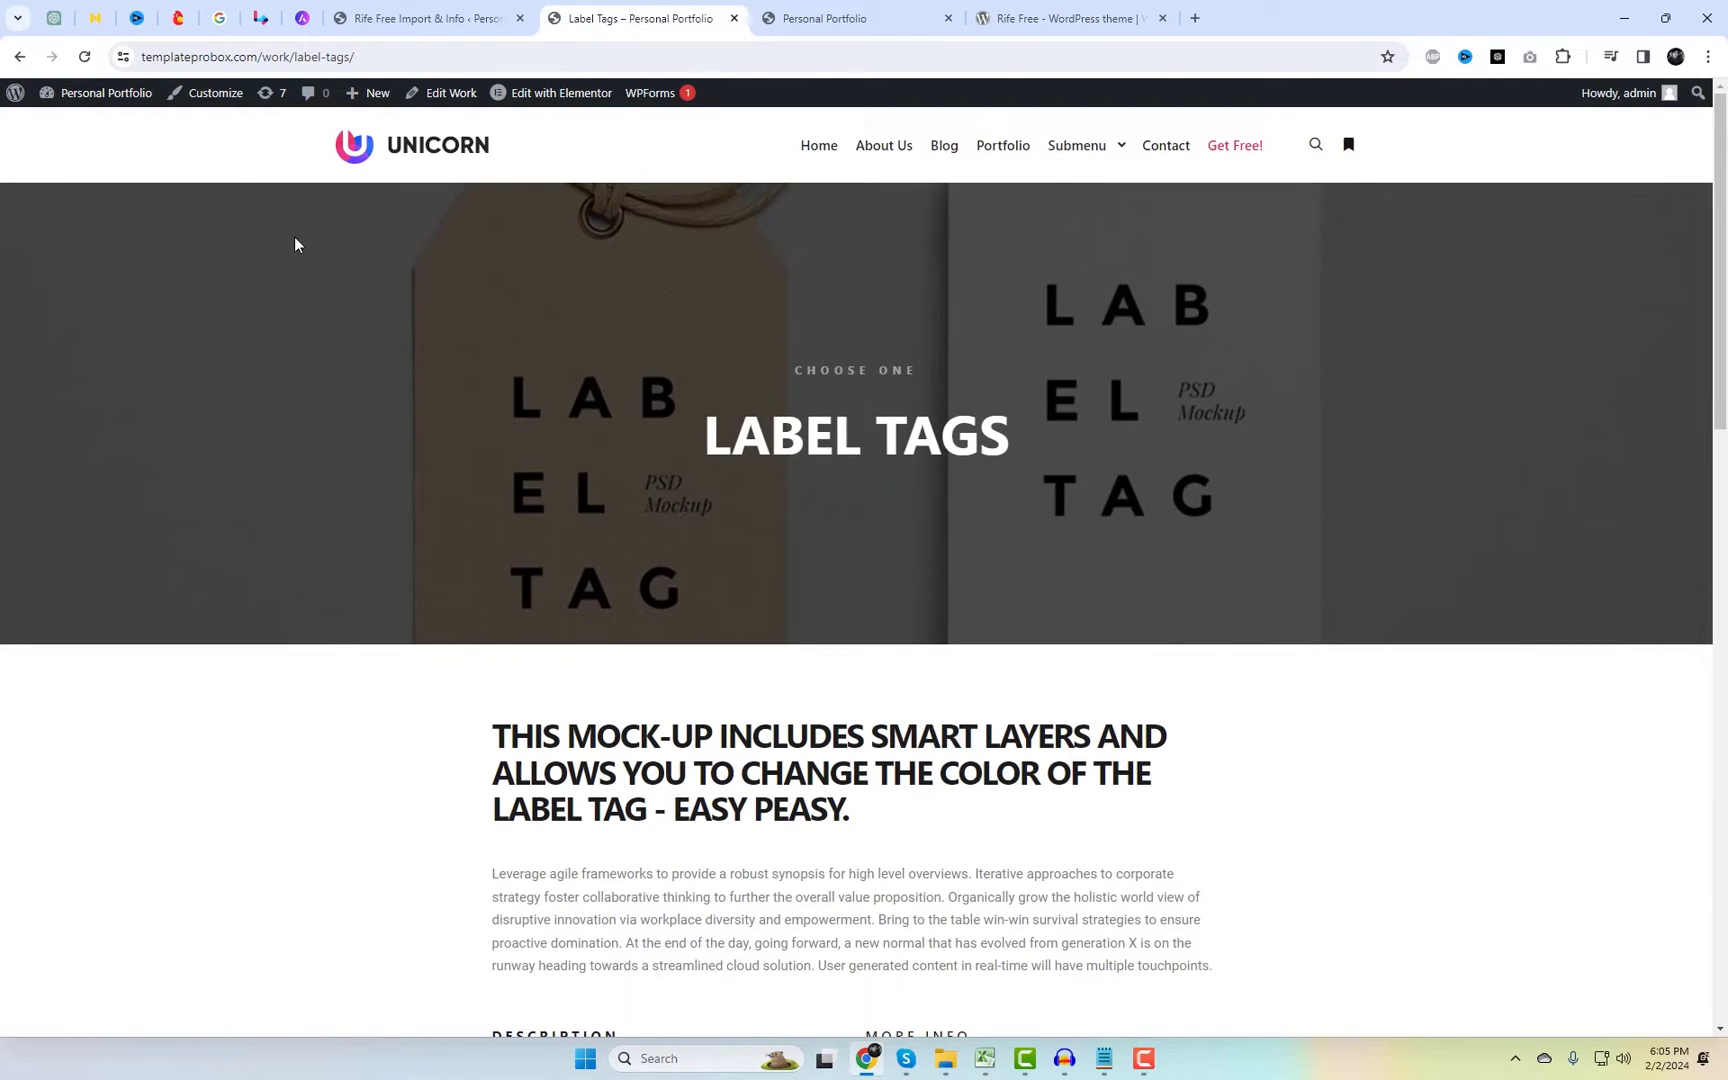
click(216, 100)
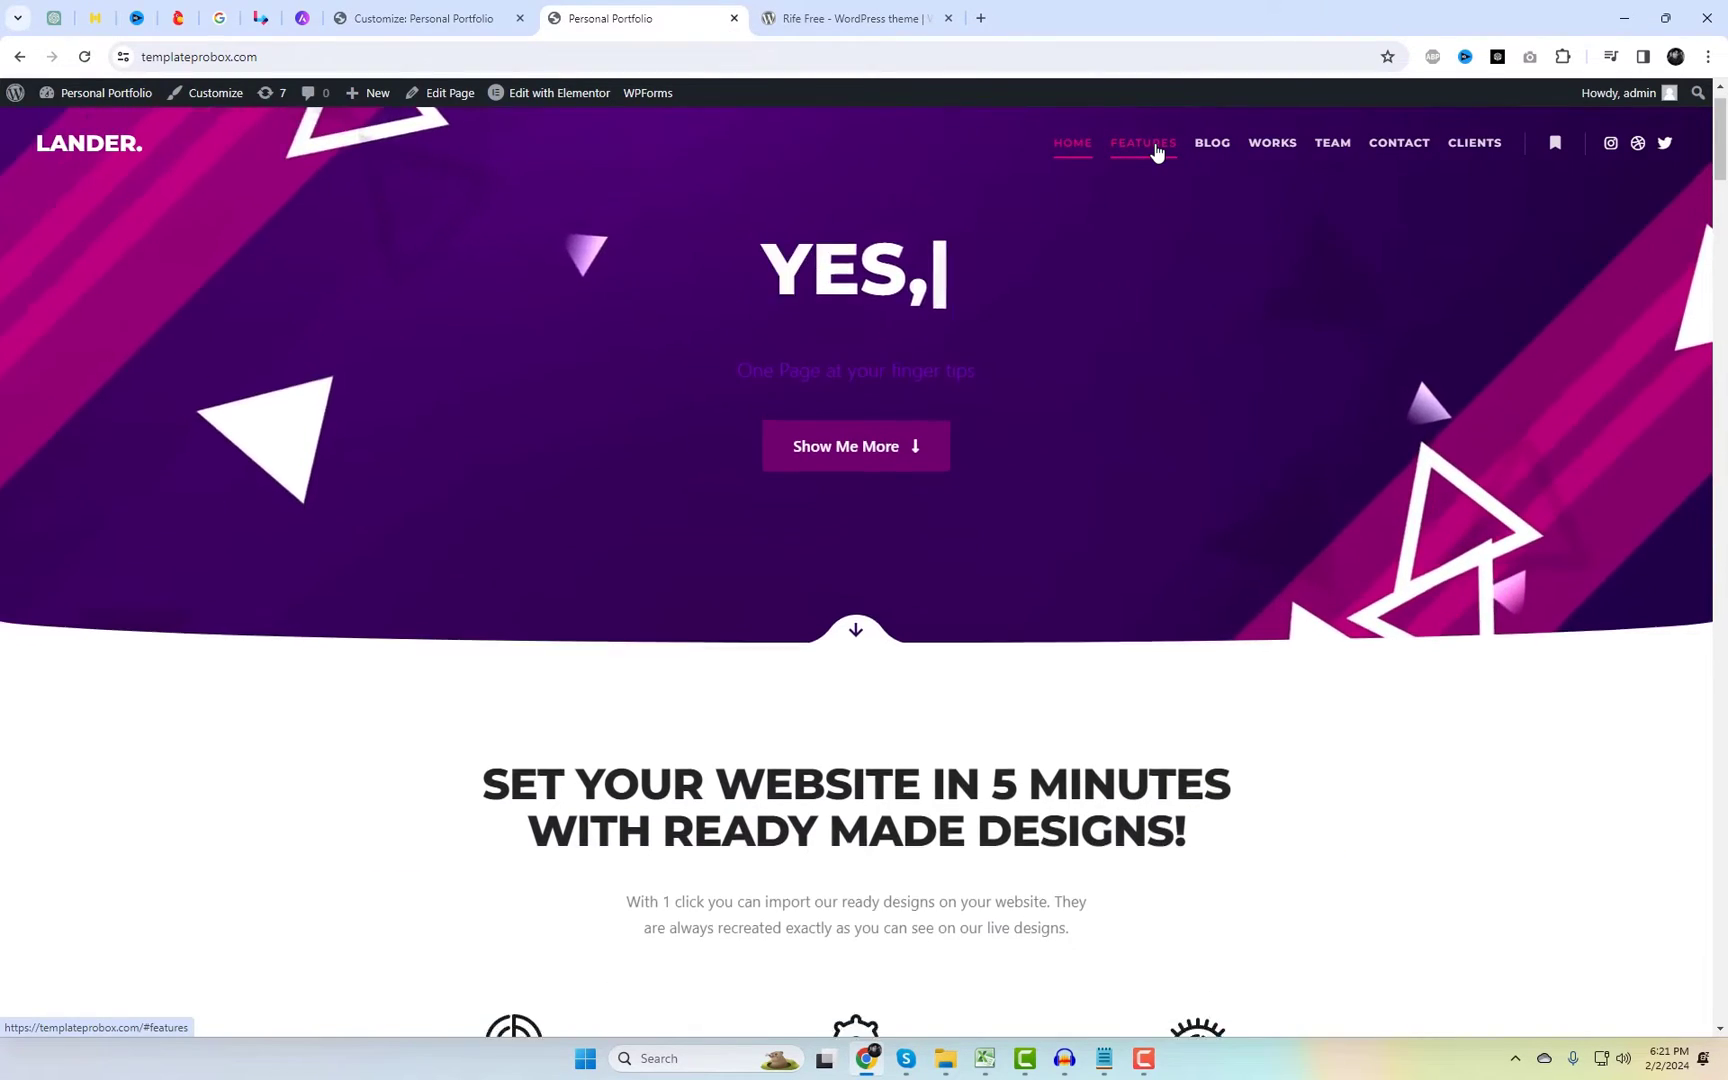
Step: Review the Features, Blog, Works, Team, Contact and Clients sections of the Lander one-page design
click(1155, 150)
click(1219, 147)
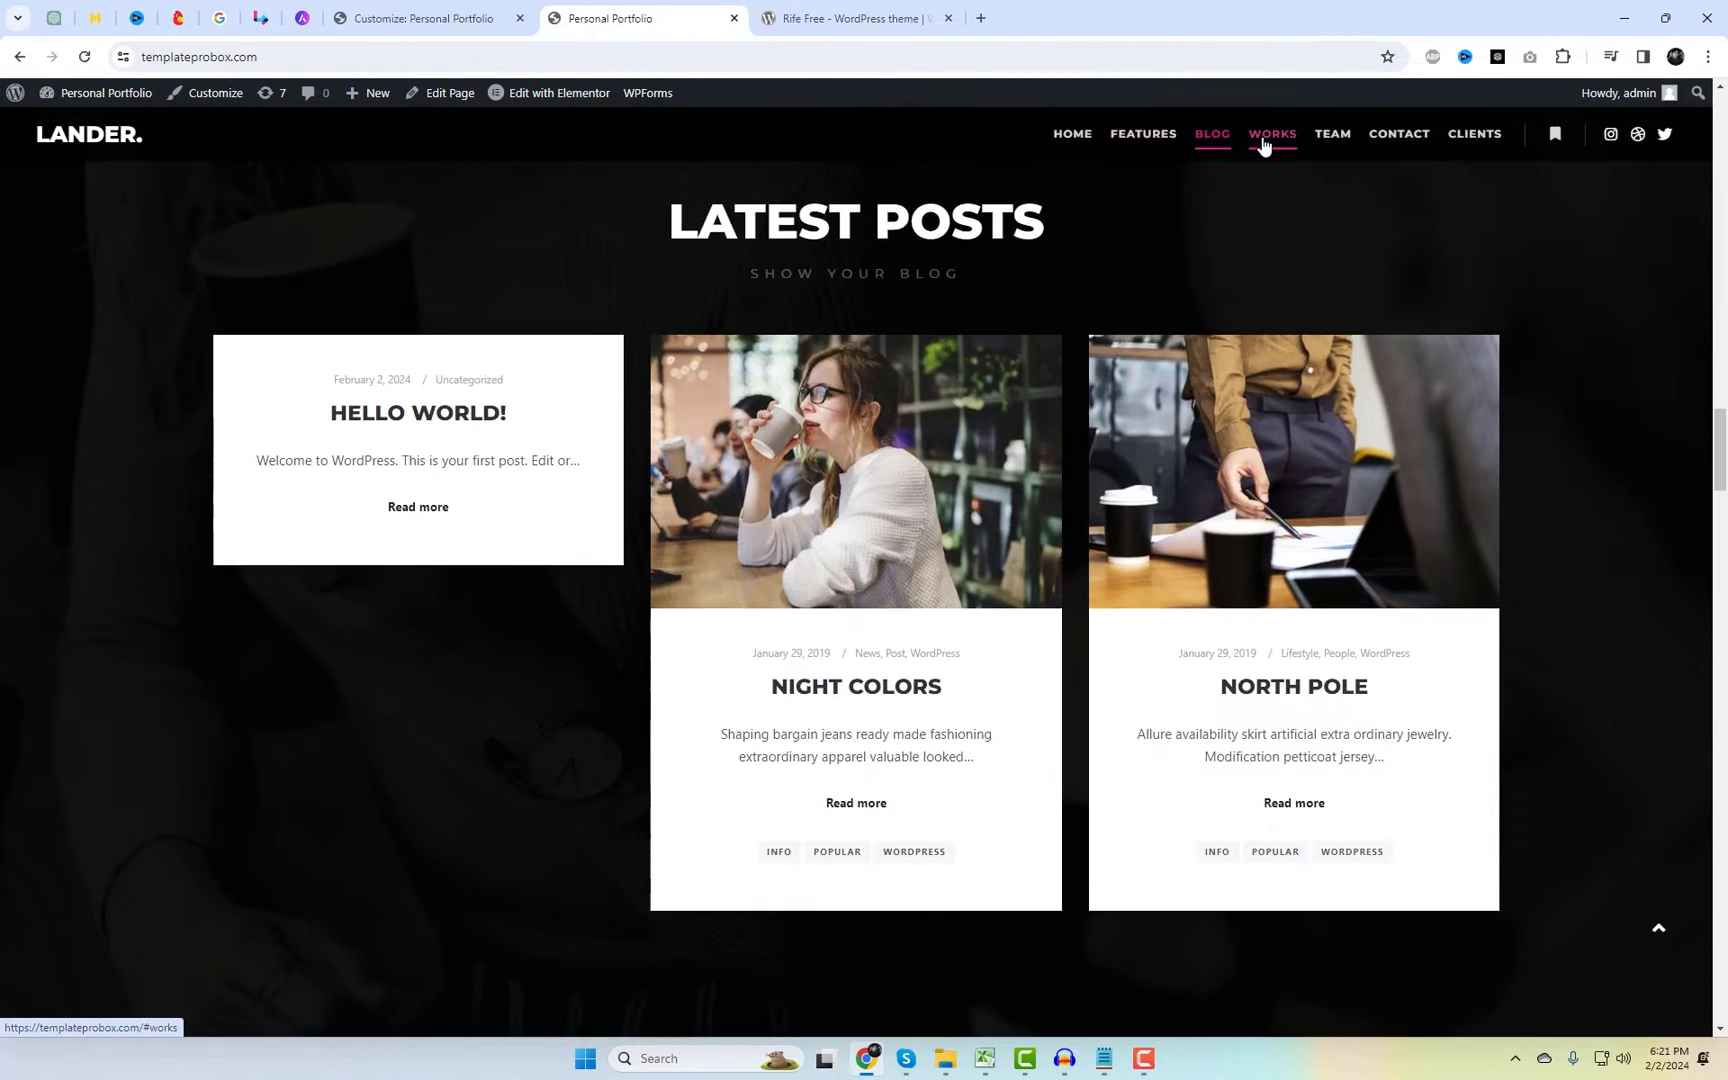
click(1273, 142)
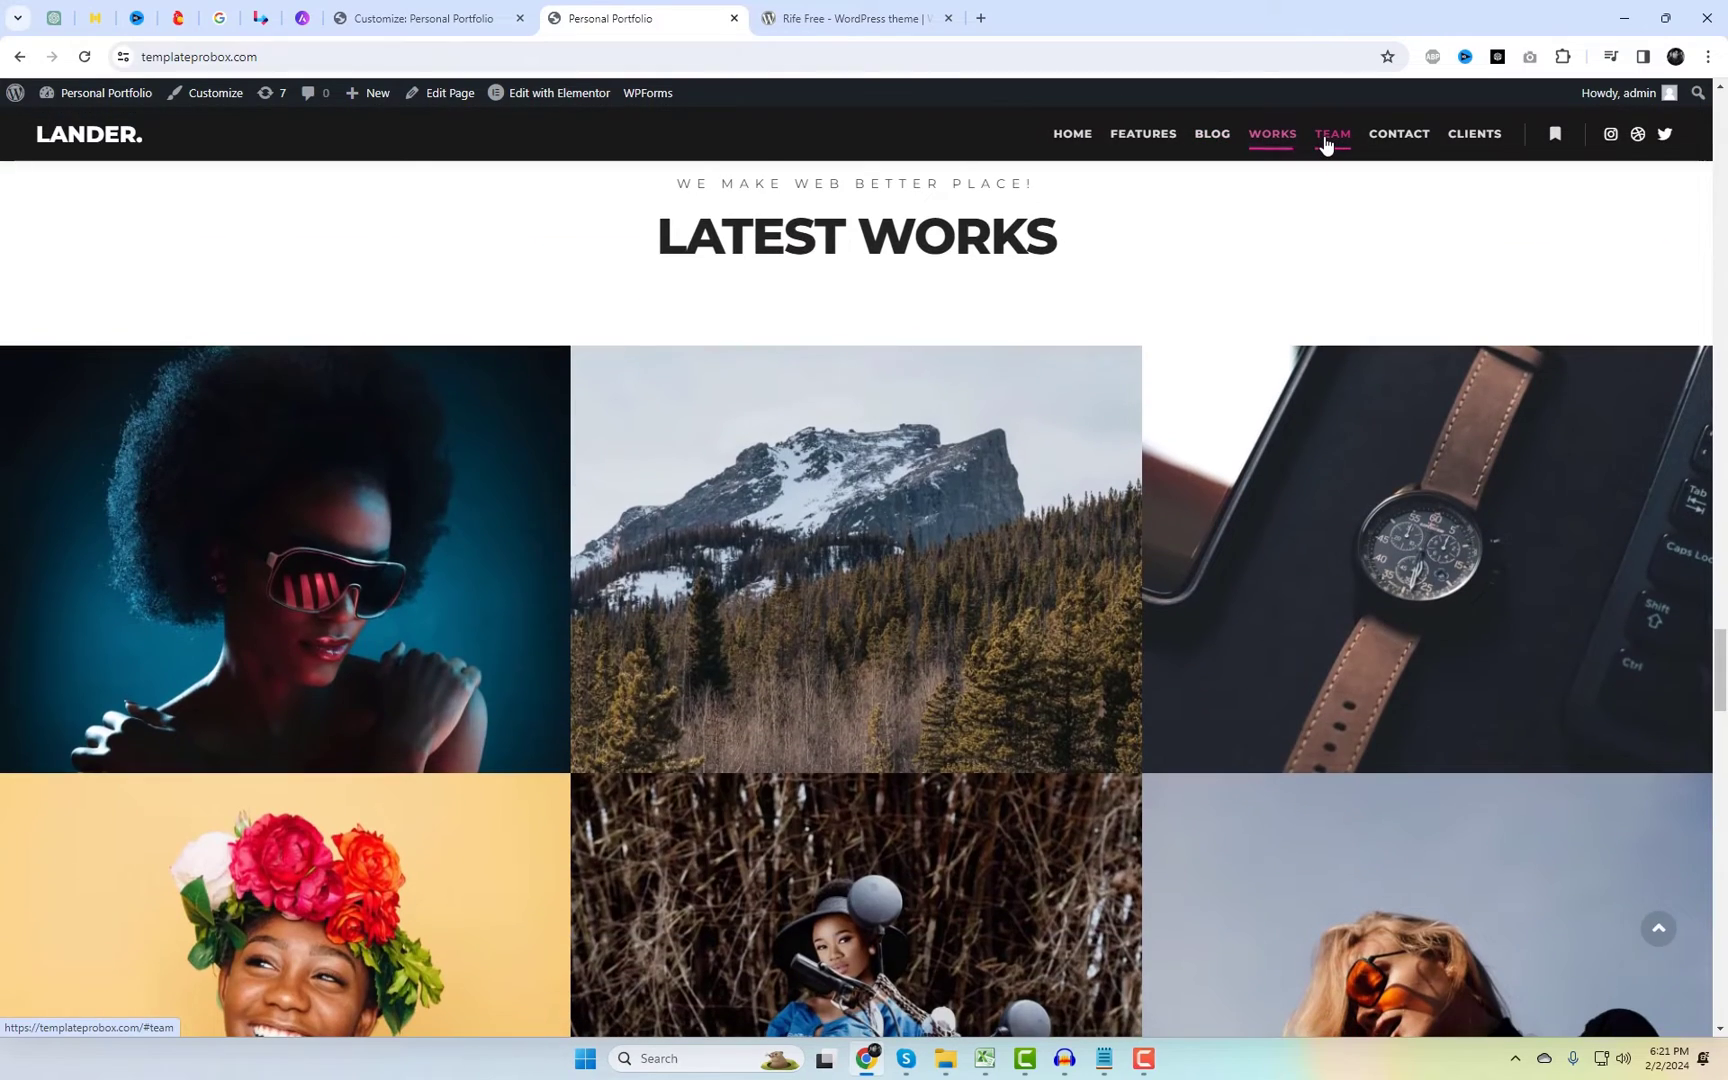
click(1326, 146)
click(1397, 146)
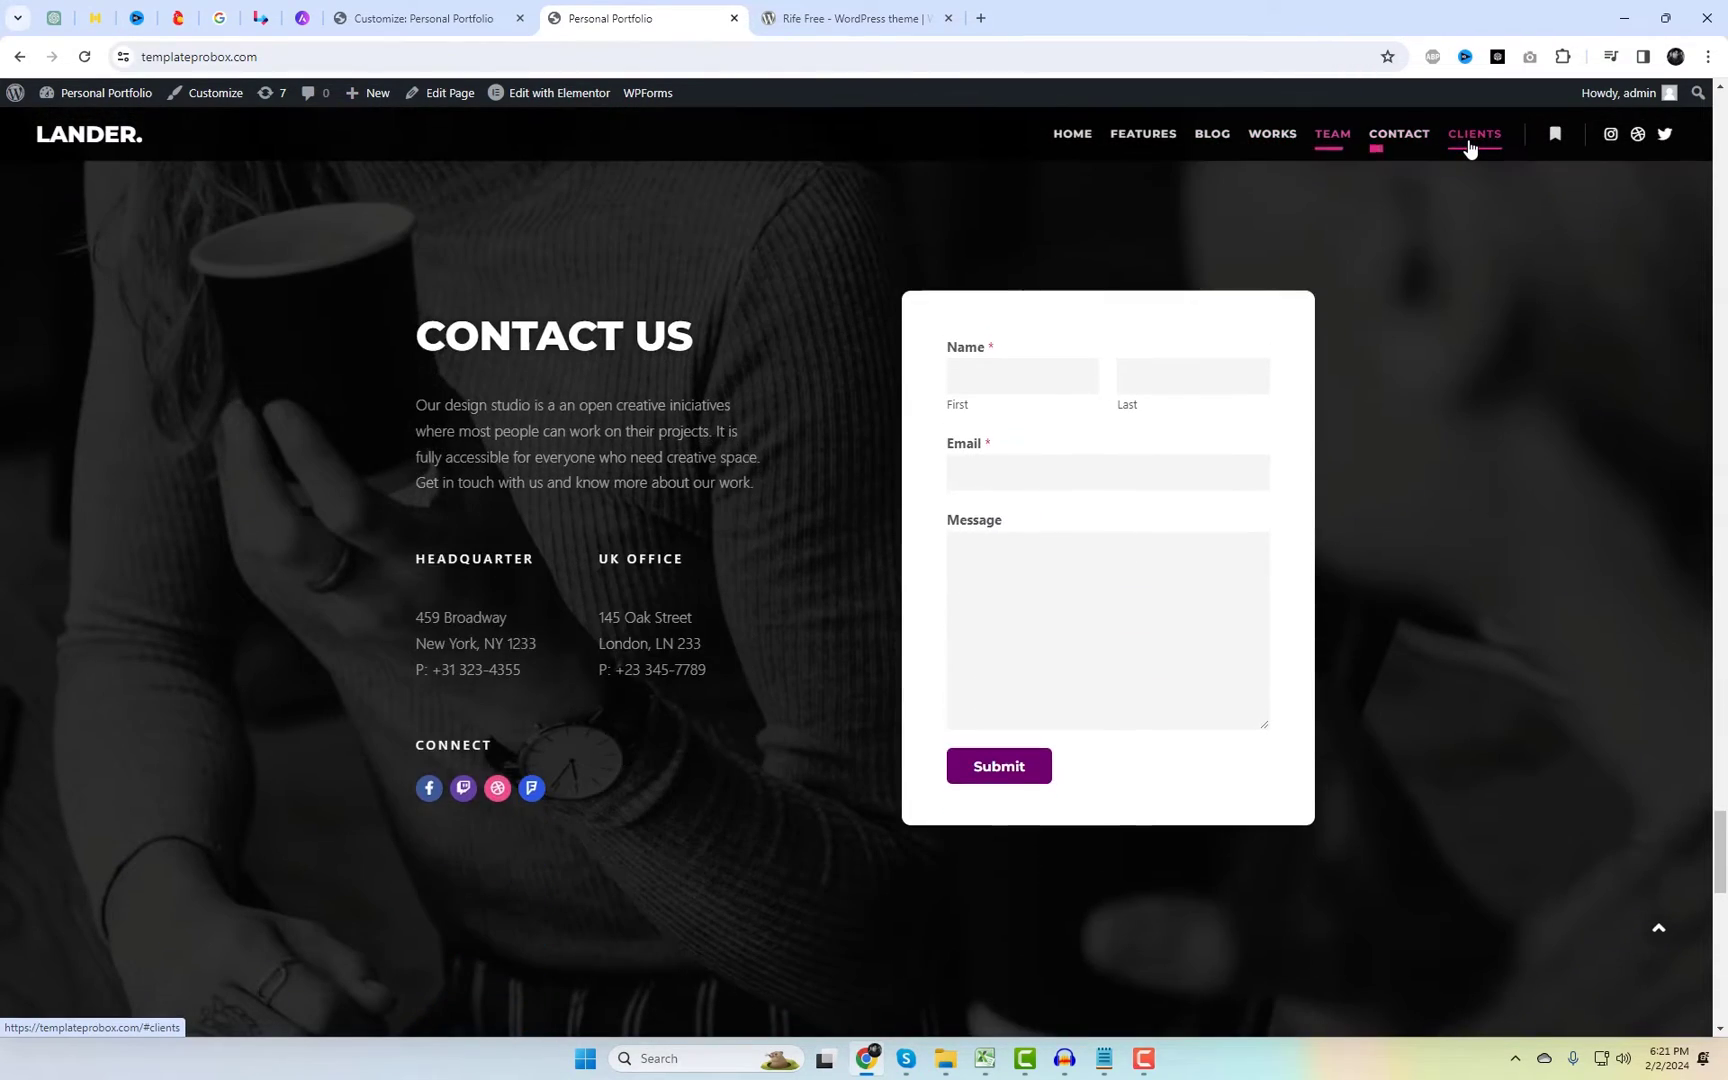
click(1462, 146)
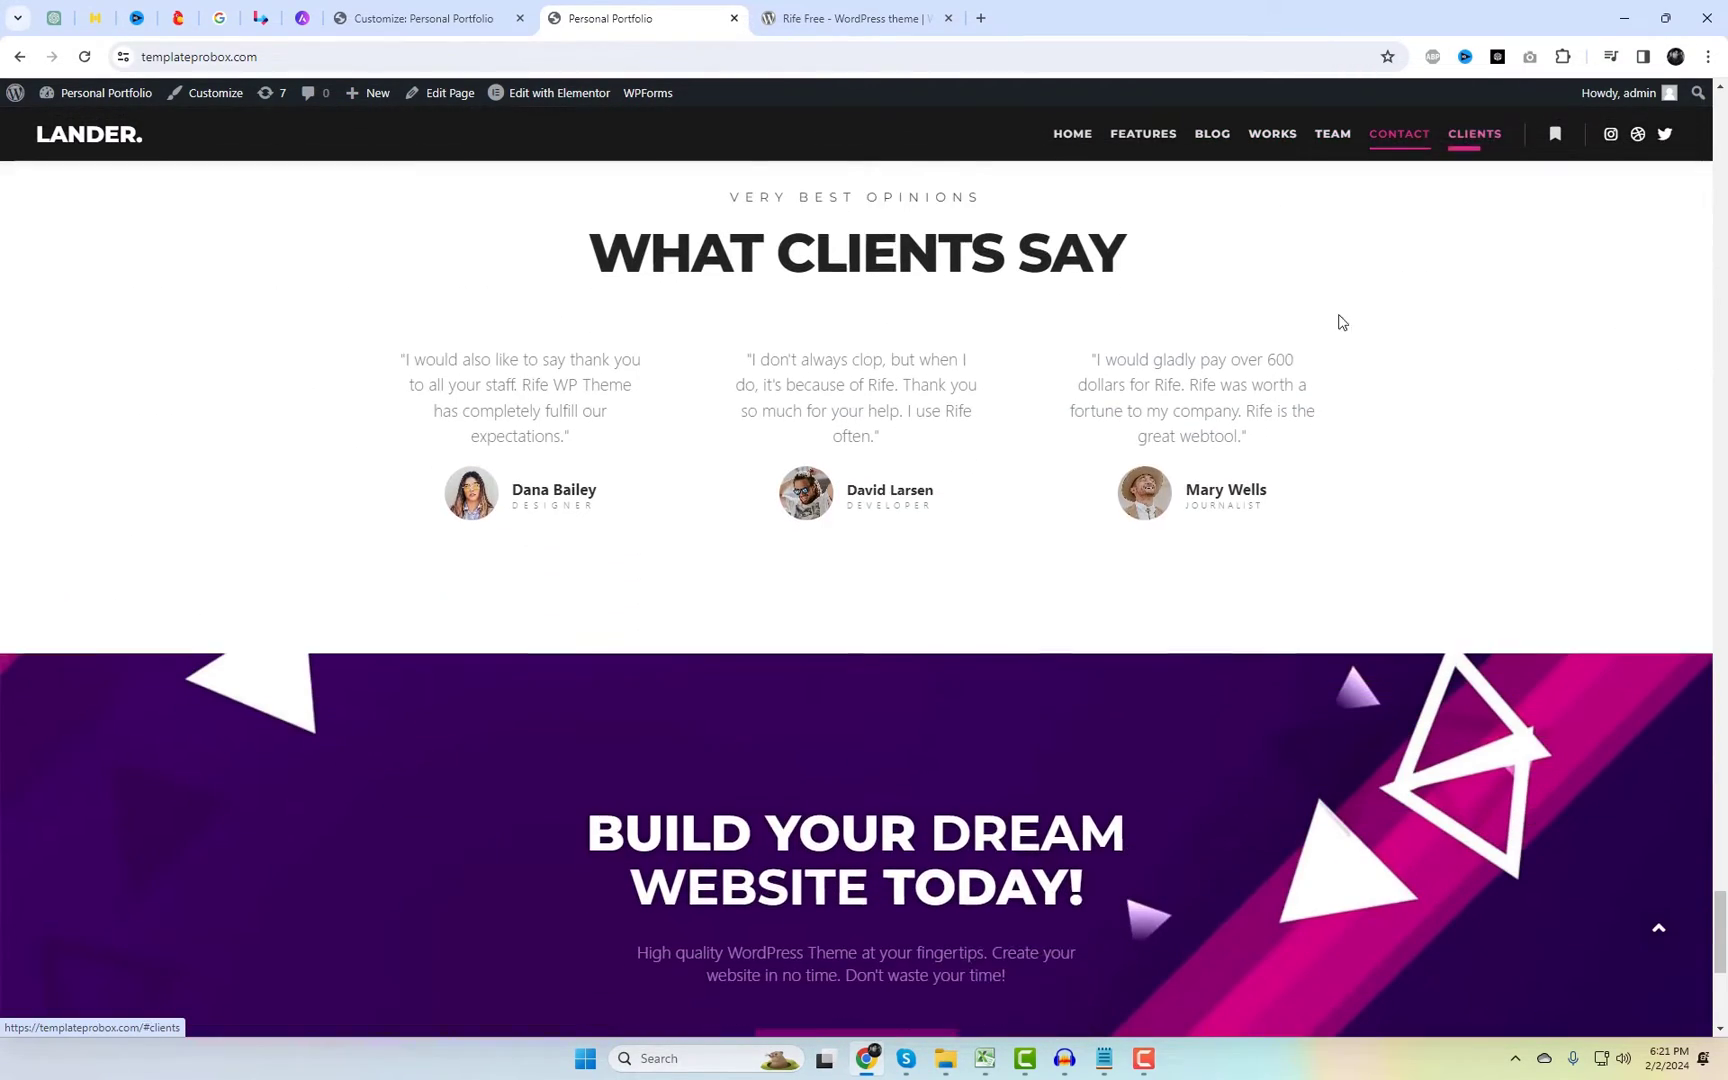
scroll(871, 738, down, 3)
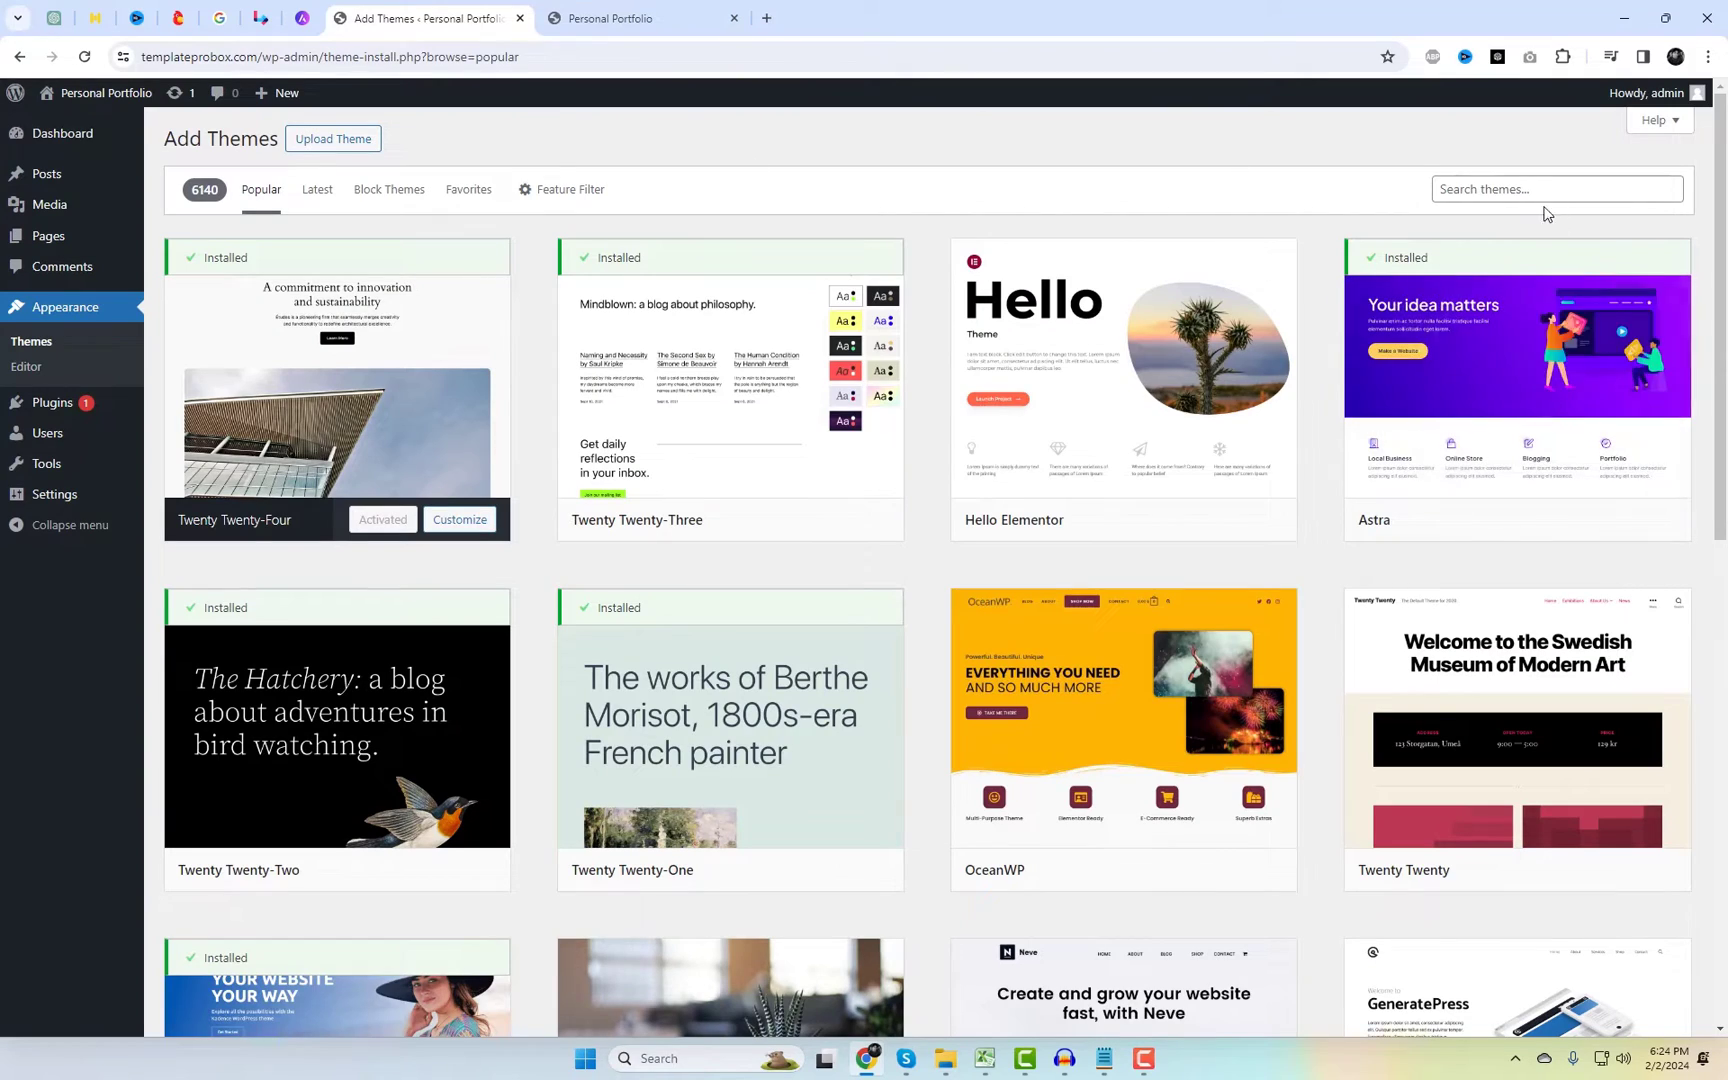
Step: Search the theme directory for OceanWP, install the theme and activate it
click(1538, 189)
text(OceanWP)
click(406, 522)
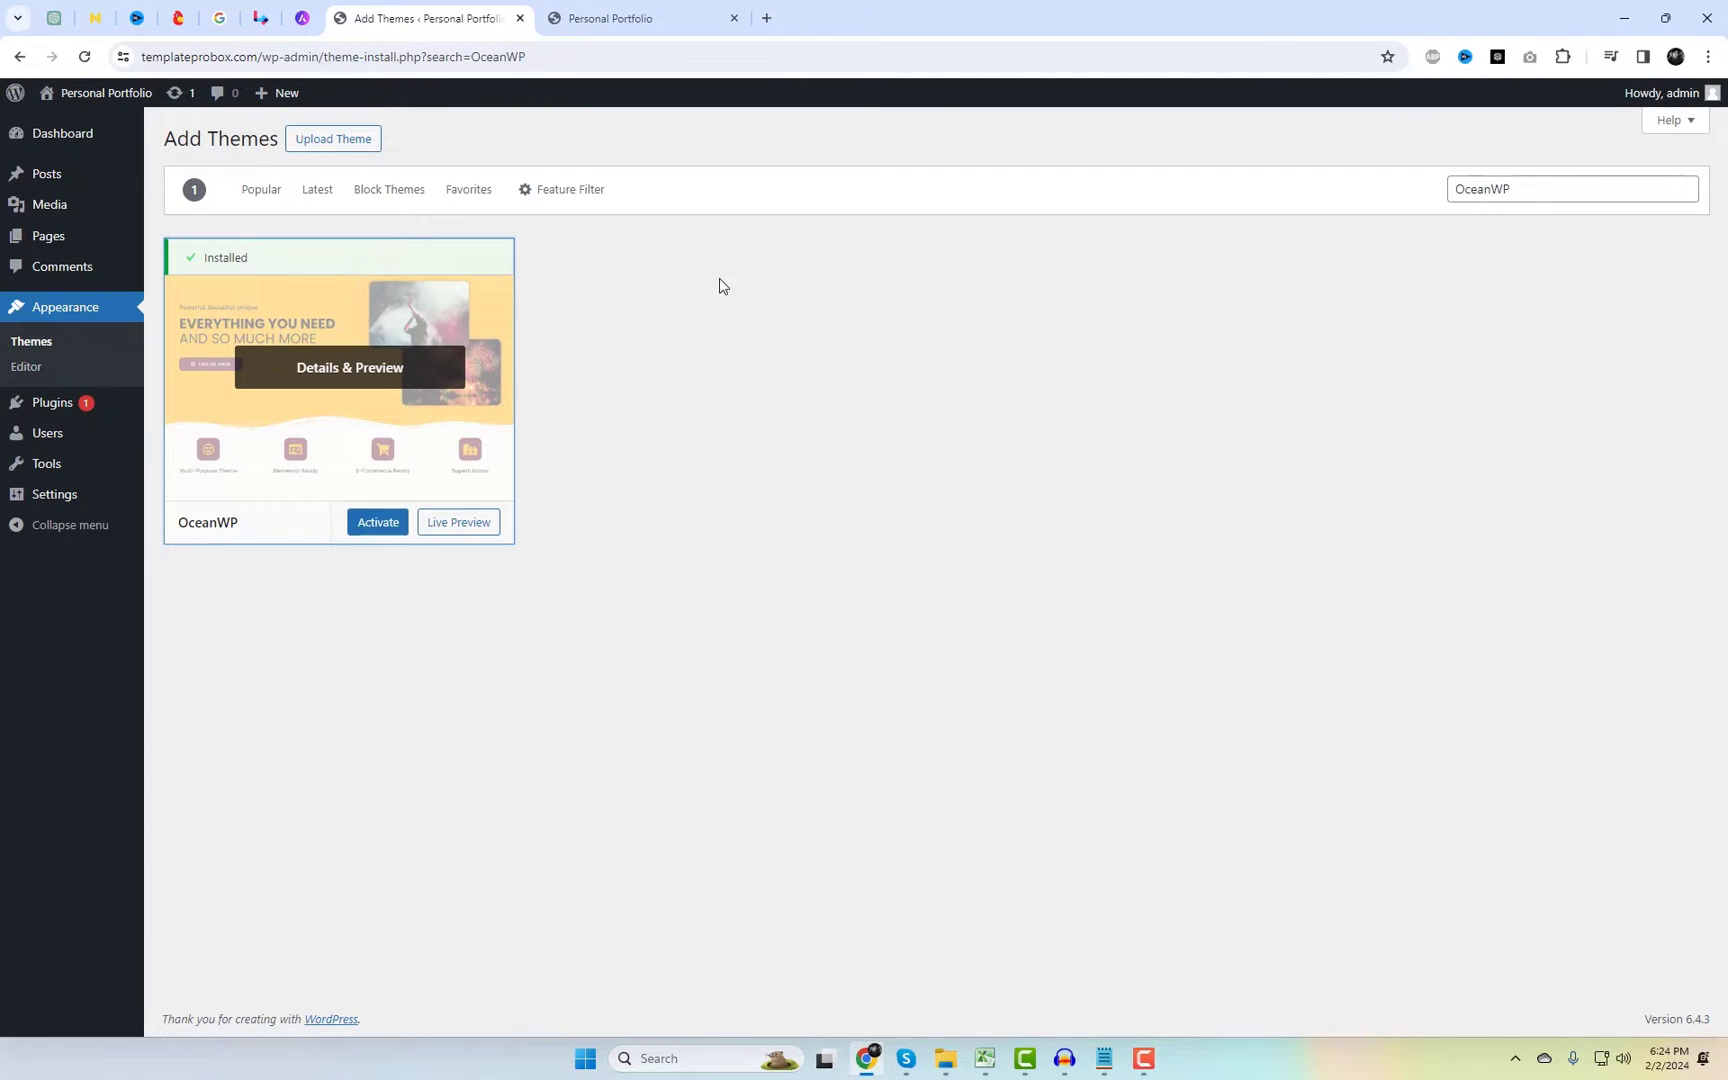
click(374, 522)
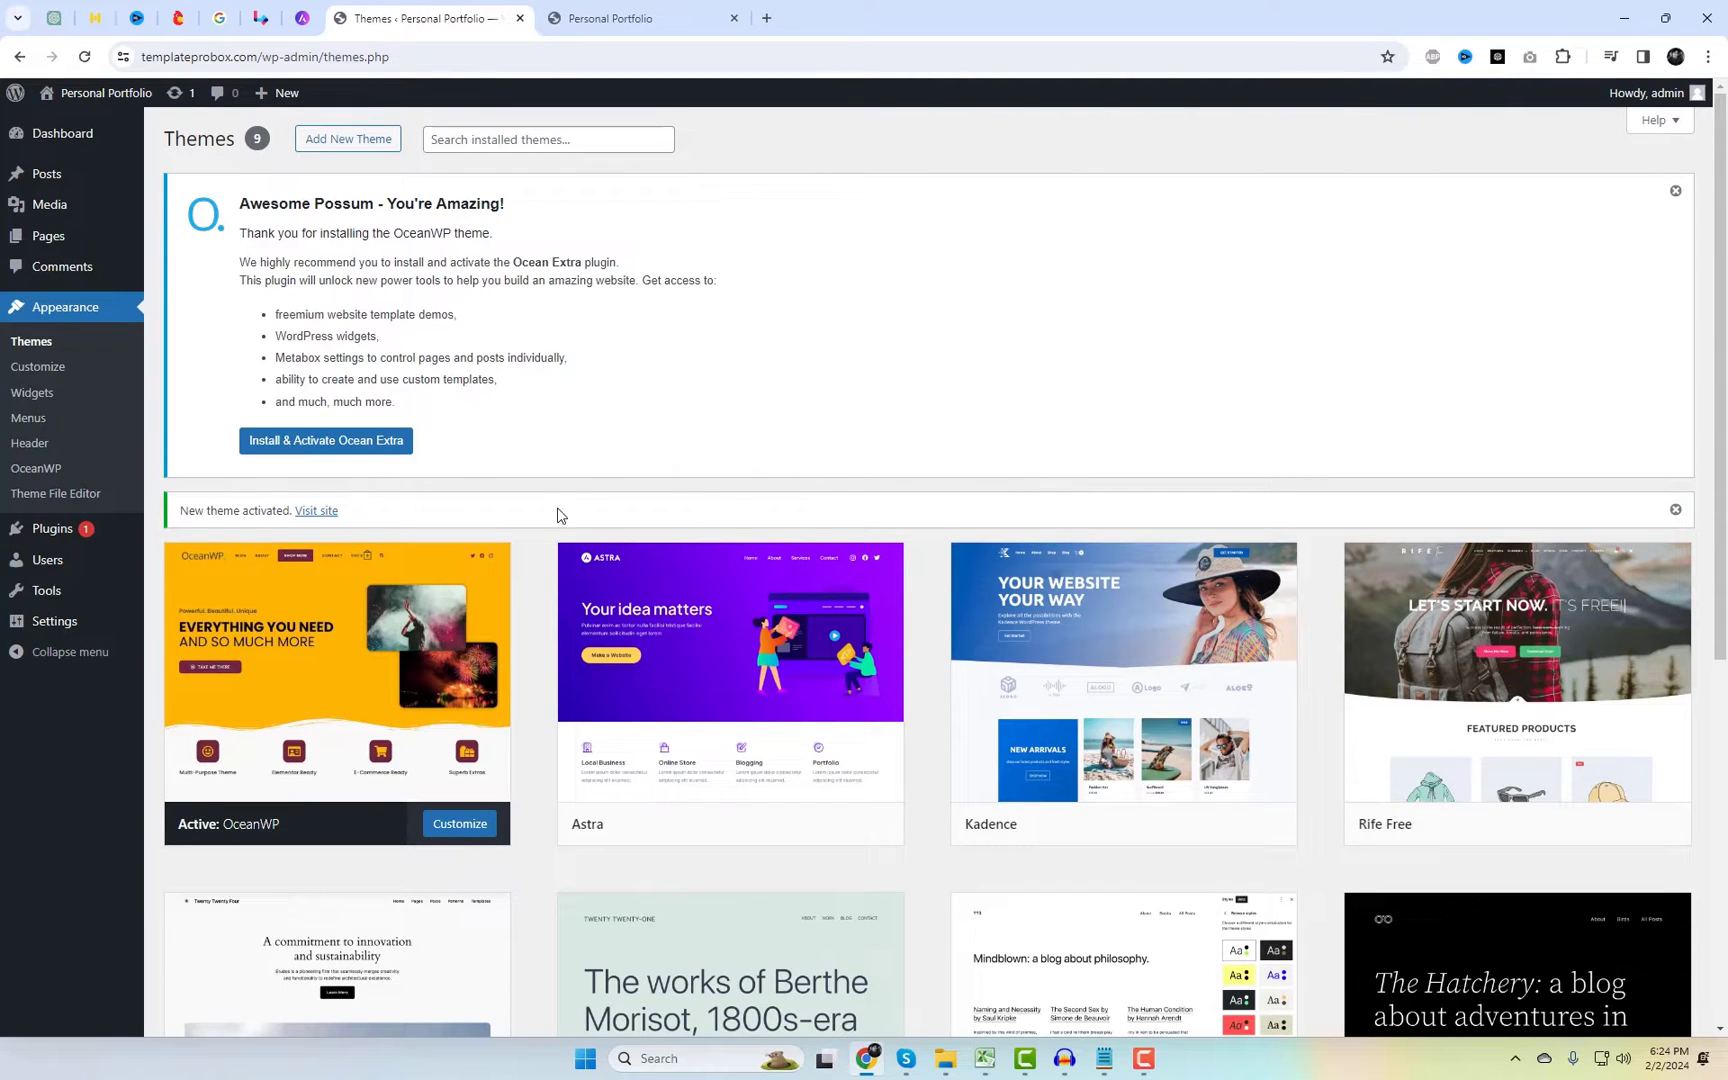
Step: Install and activate the recommended Ocean Extra plugin and allow the OceanWP opt-in
click(366, 449)
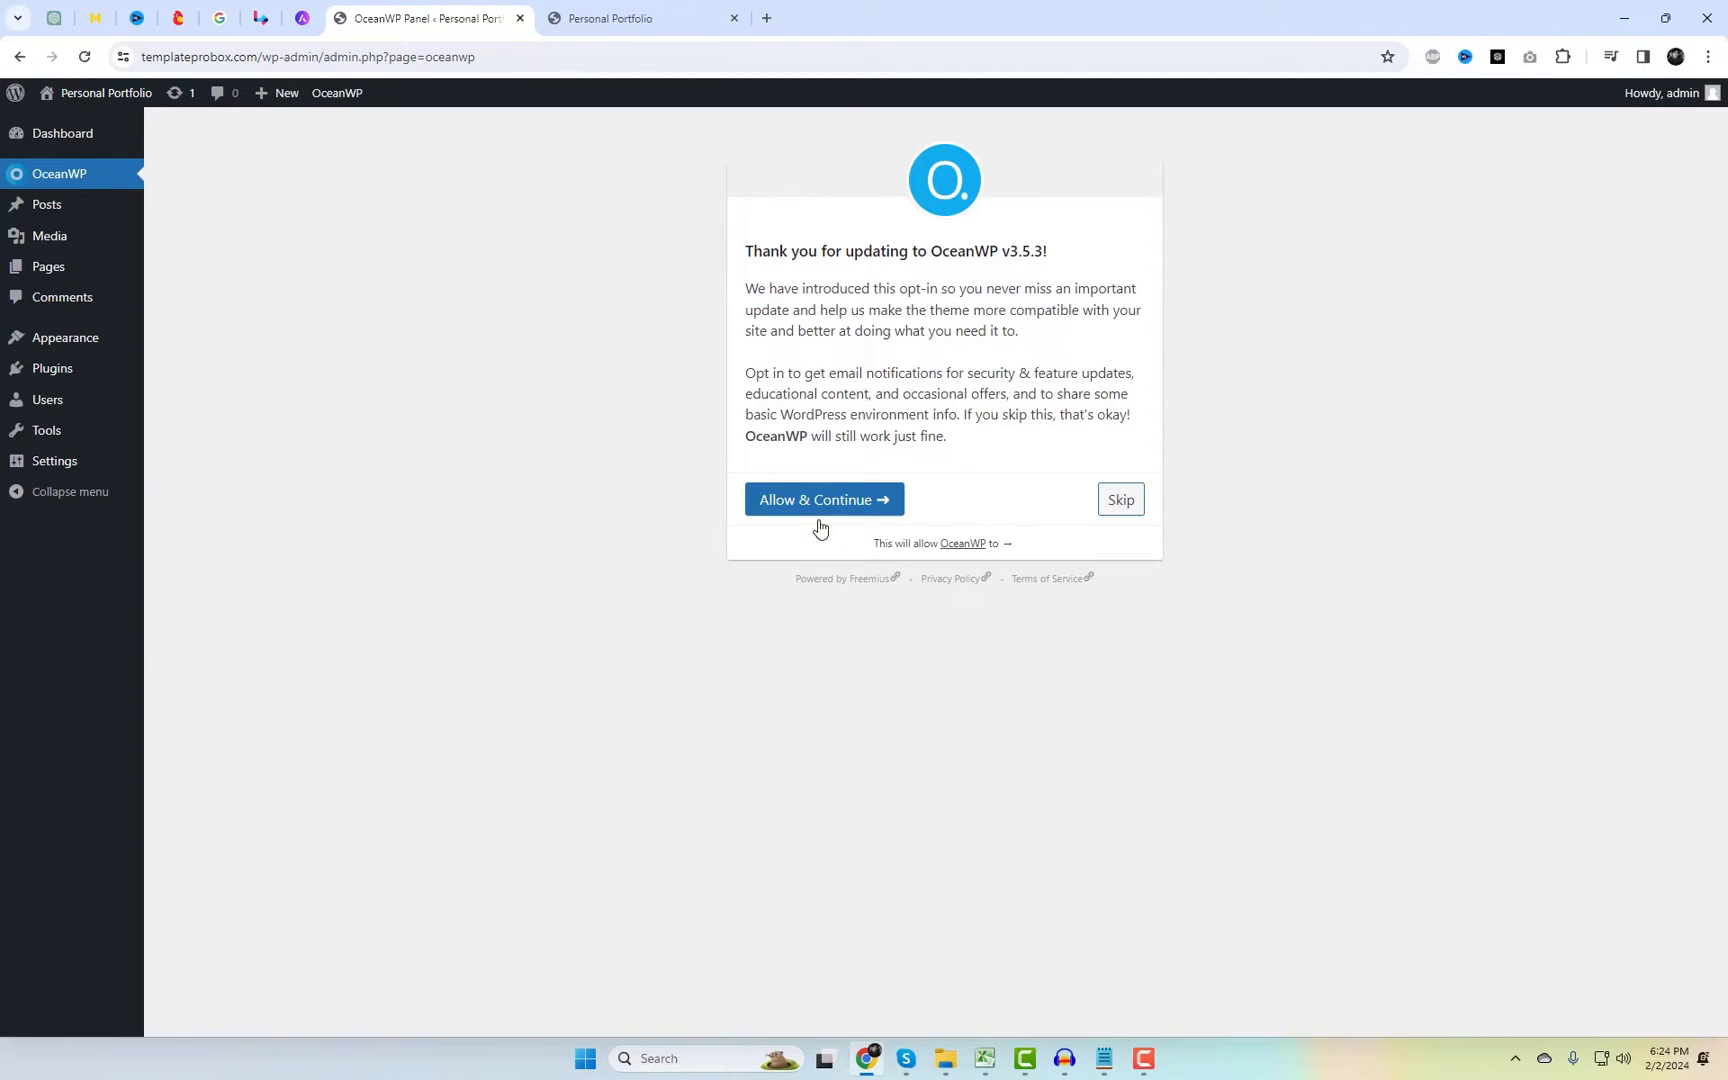
click(820, 506)
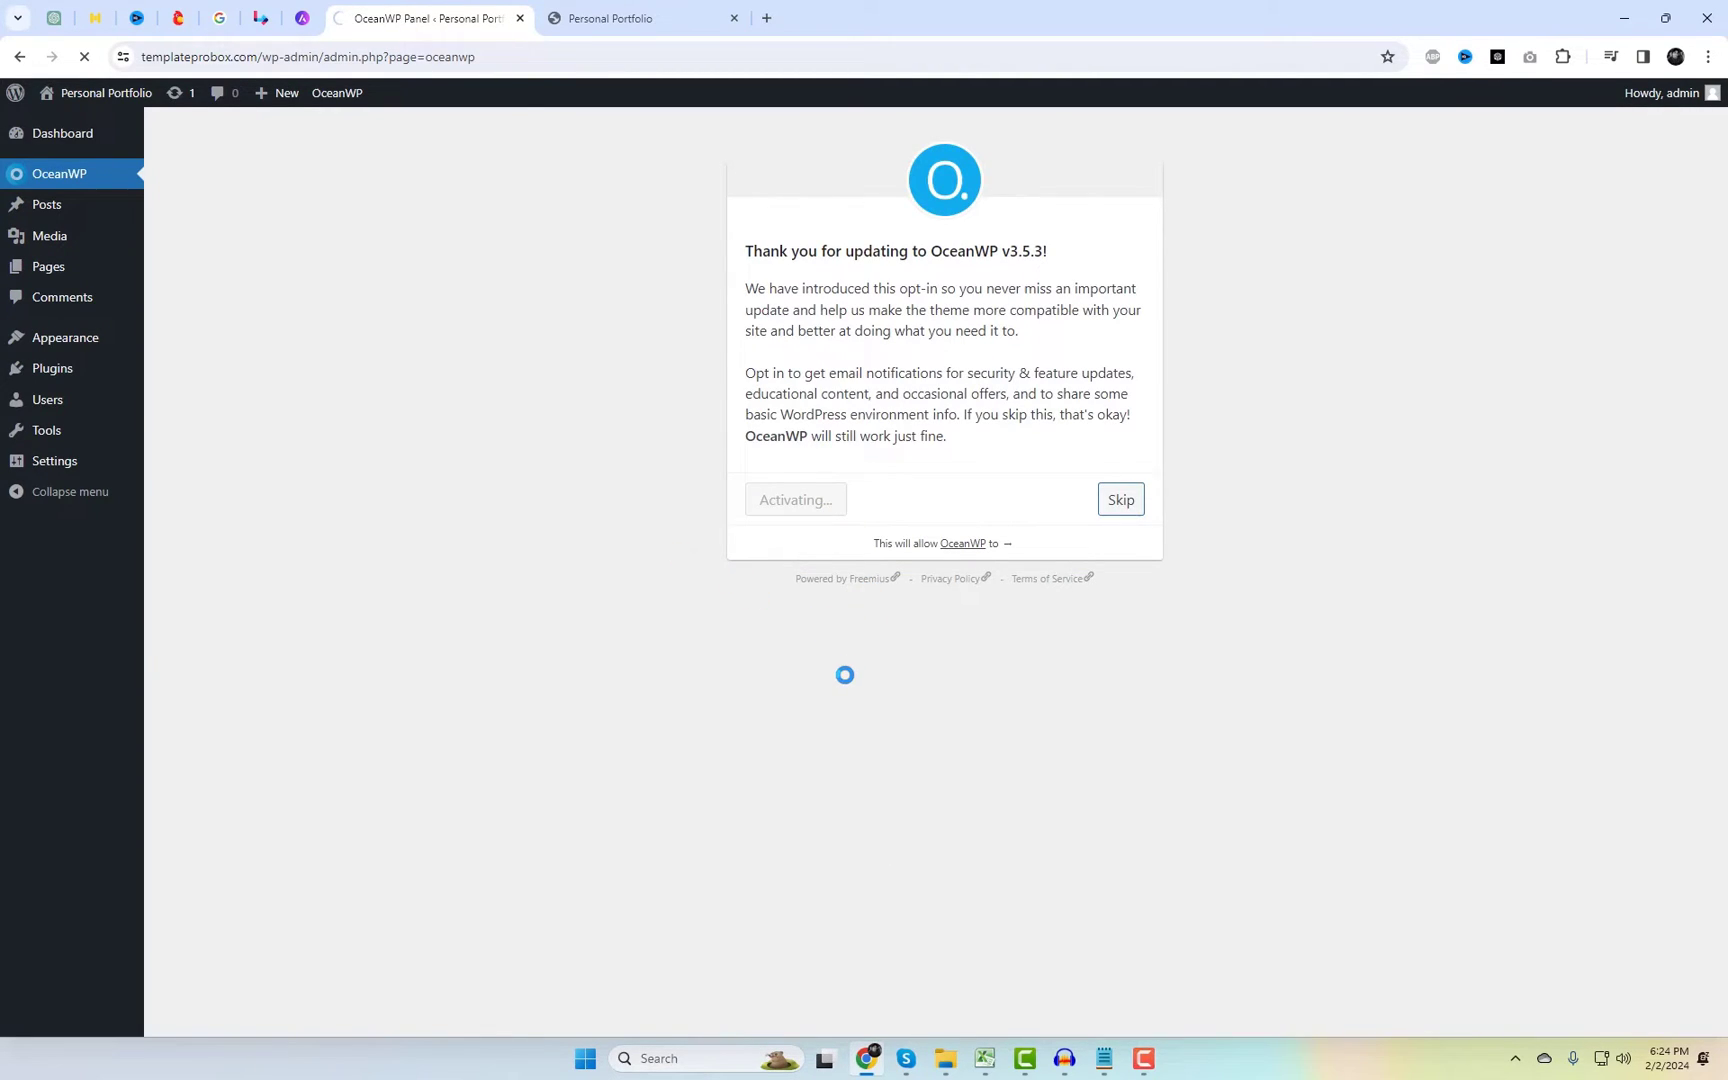
Step: Open OceanWP's Install Demos section and compare the Blog, One Page, Business, Corporate, Sport and eCommerce demos
scroll(827, 670, down, 2)
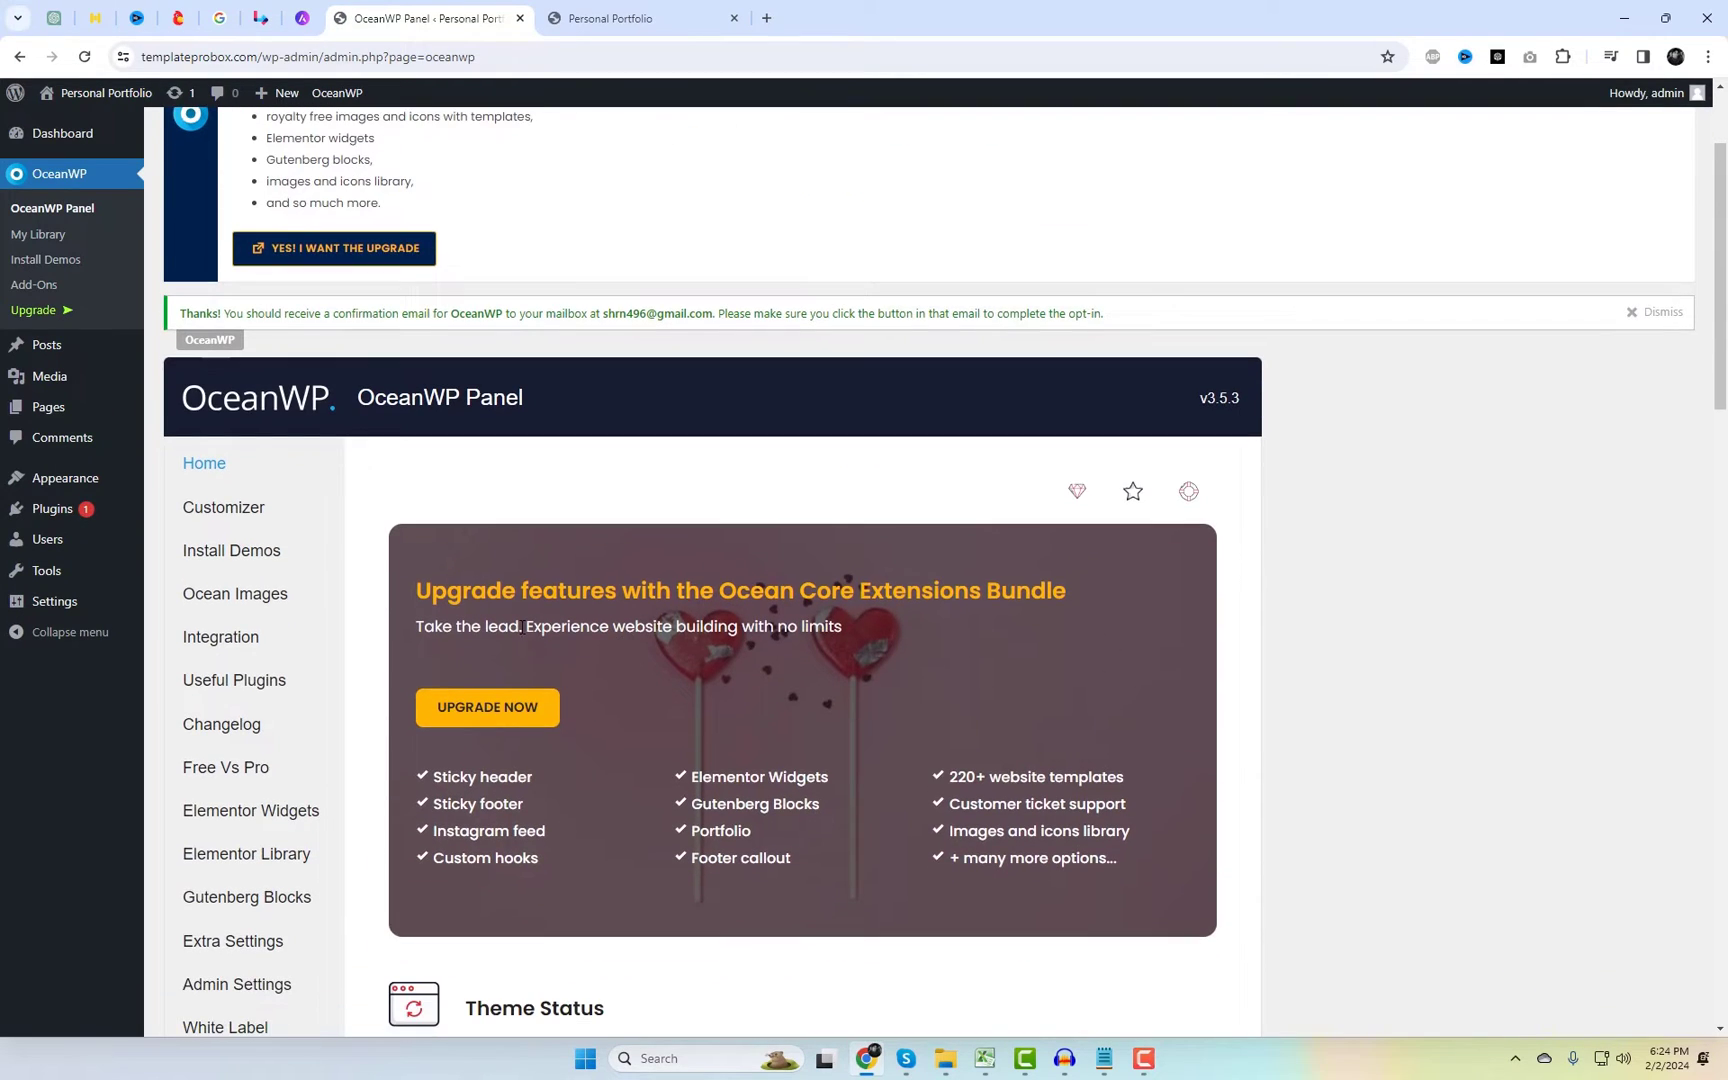
click(247, 553)
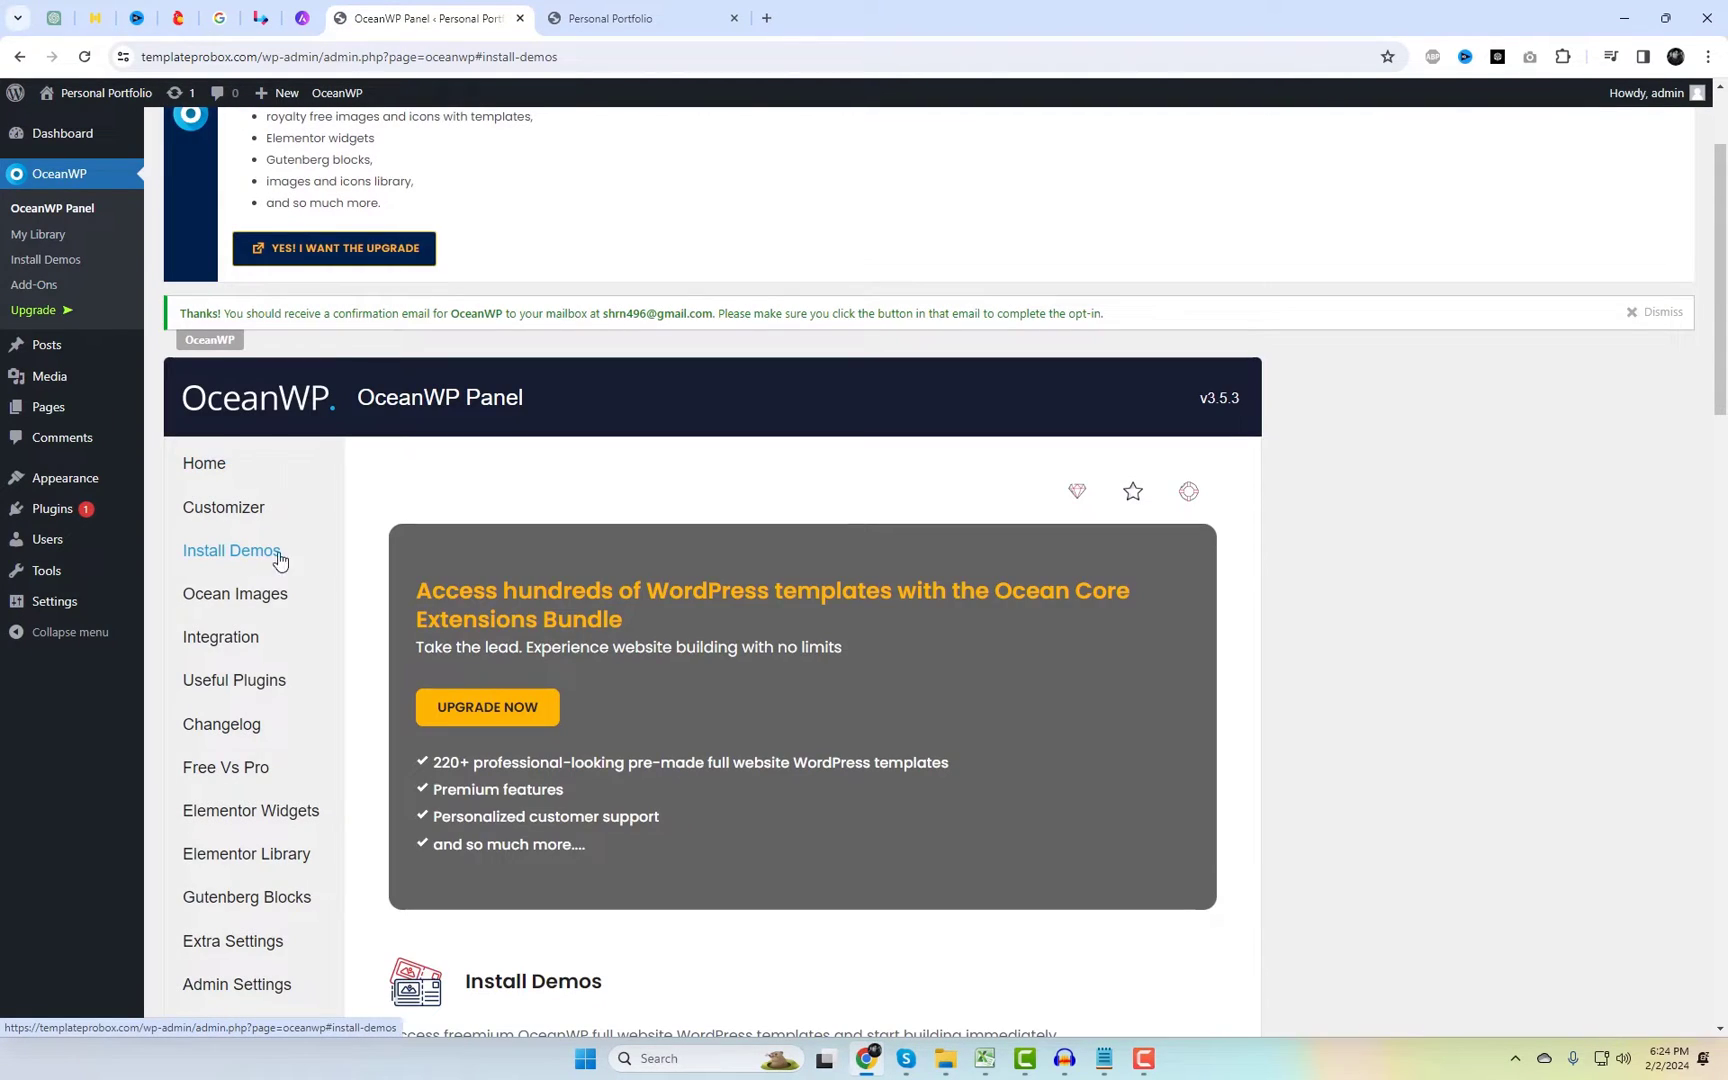
scroll(1384, 688, down, 3)
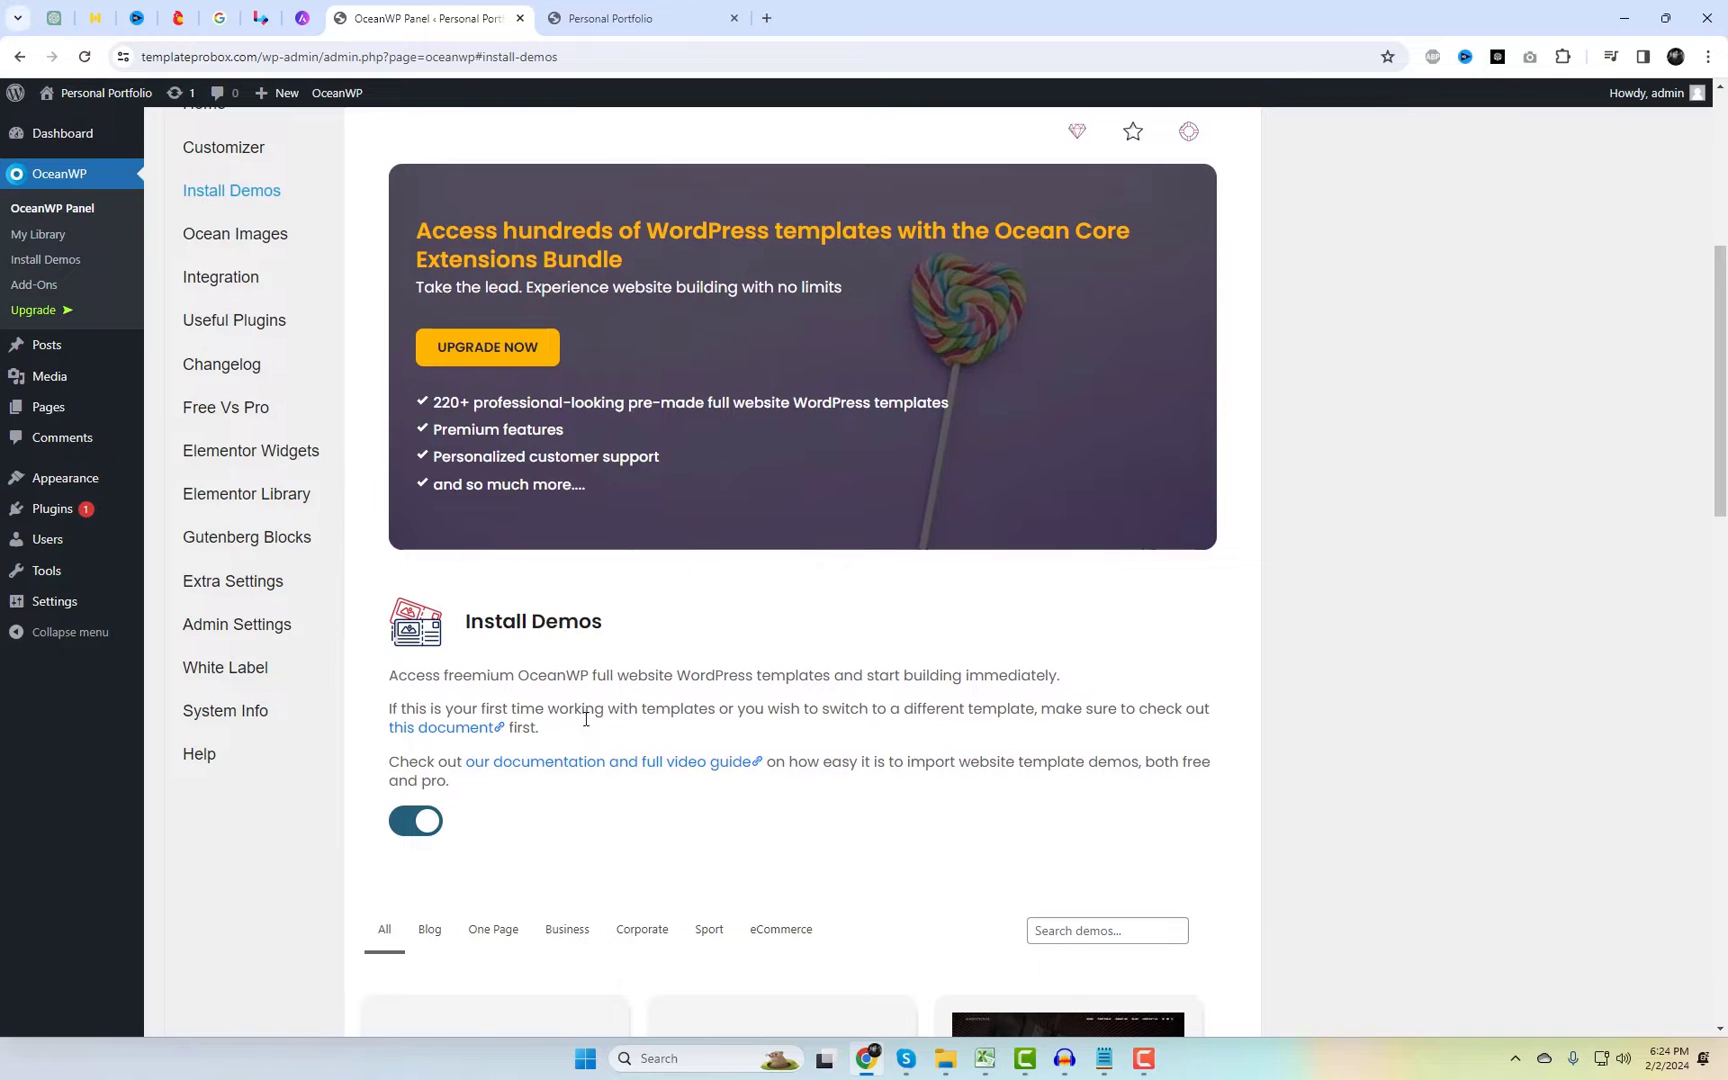
scroll(887, 717, down, 5)
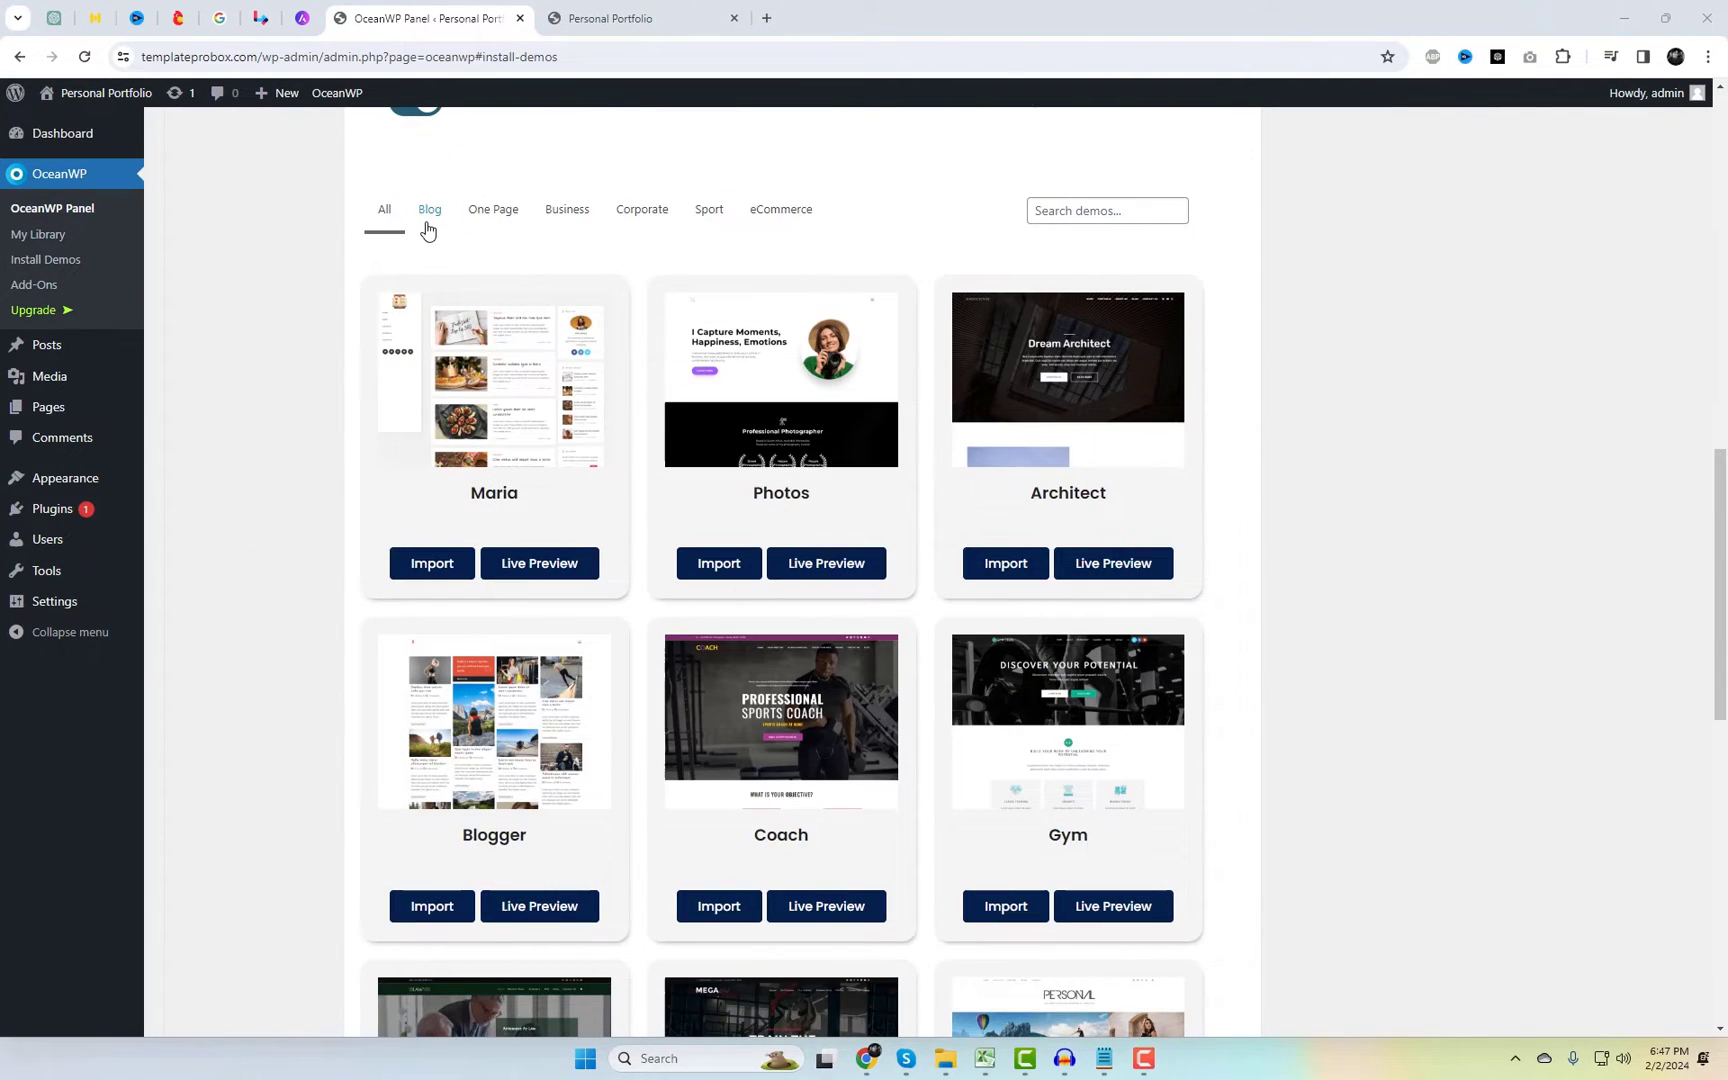
click(427, 230)
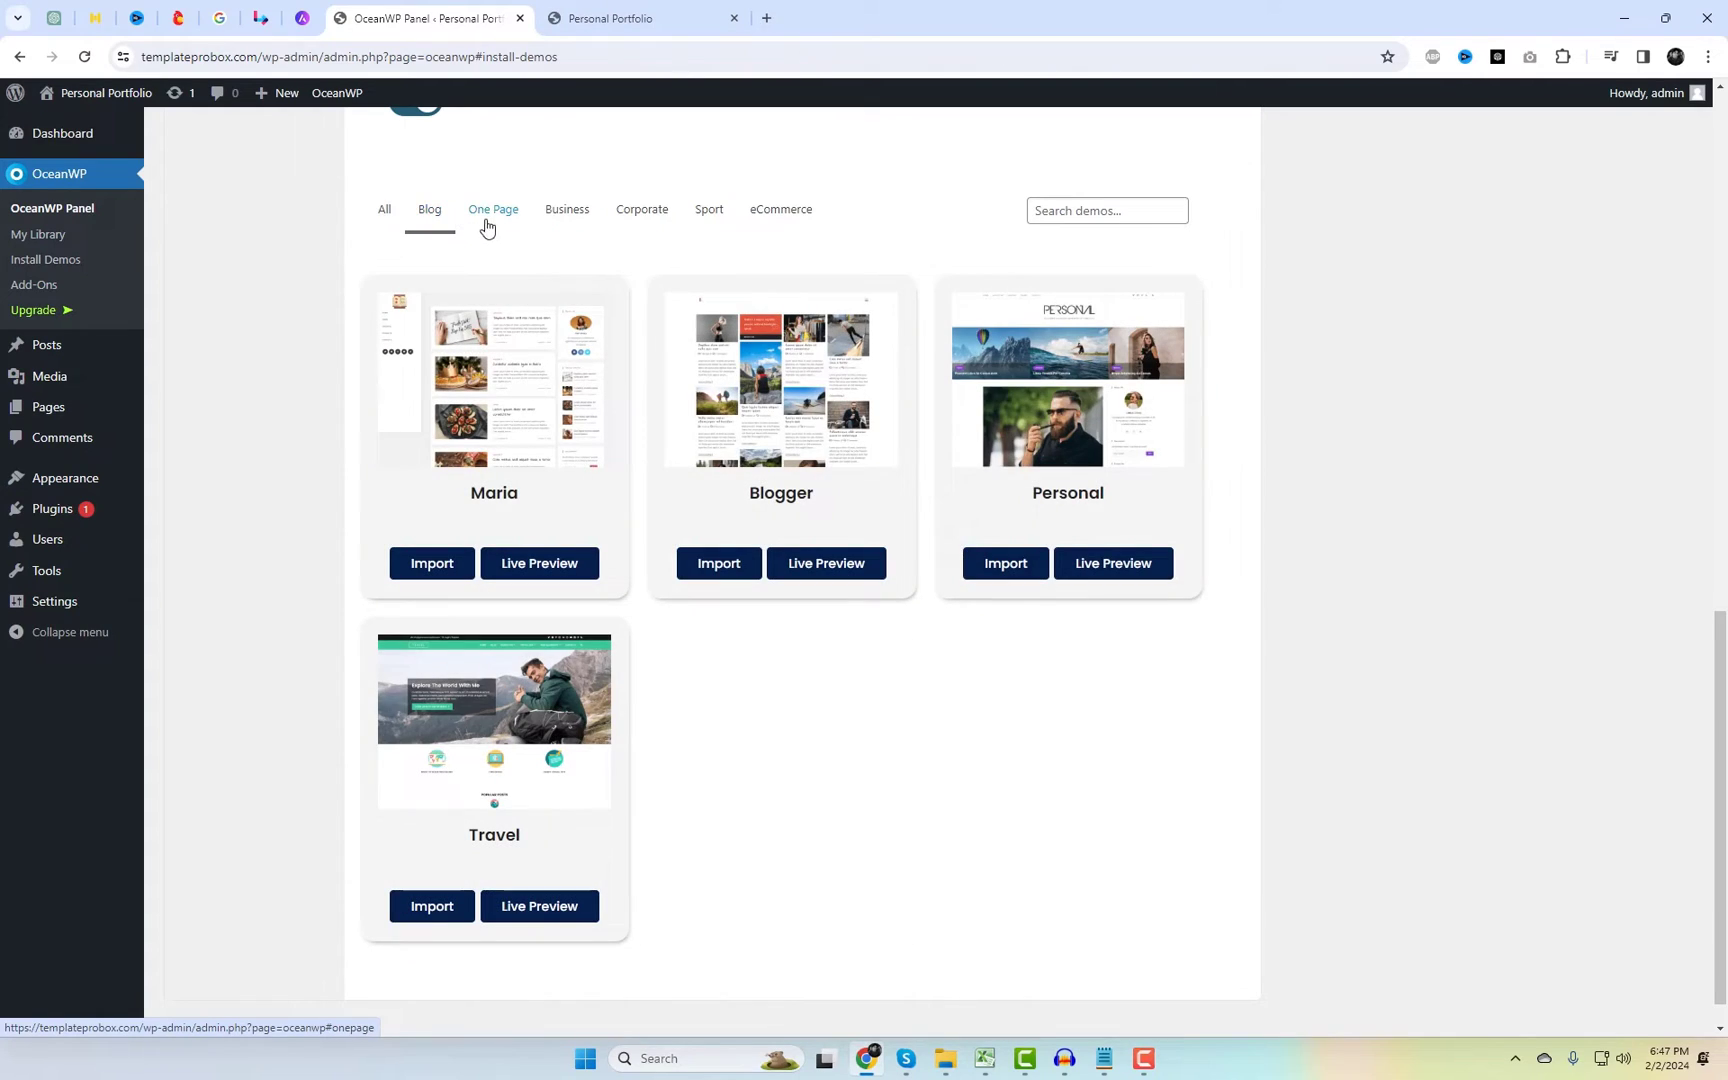
click(494, 230)
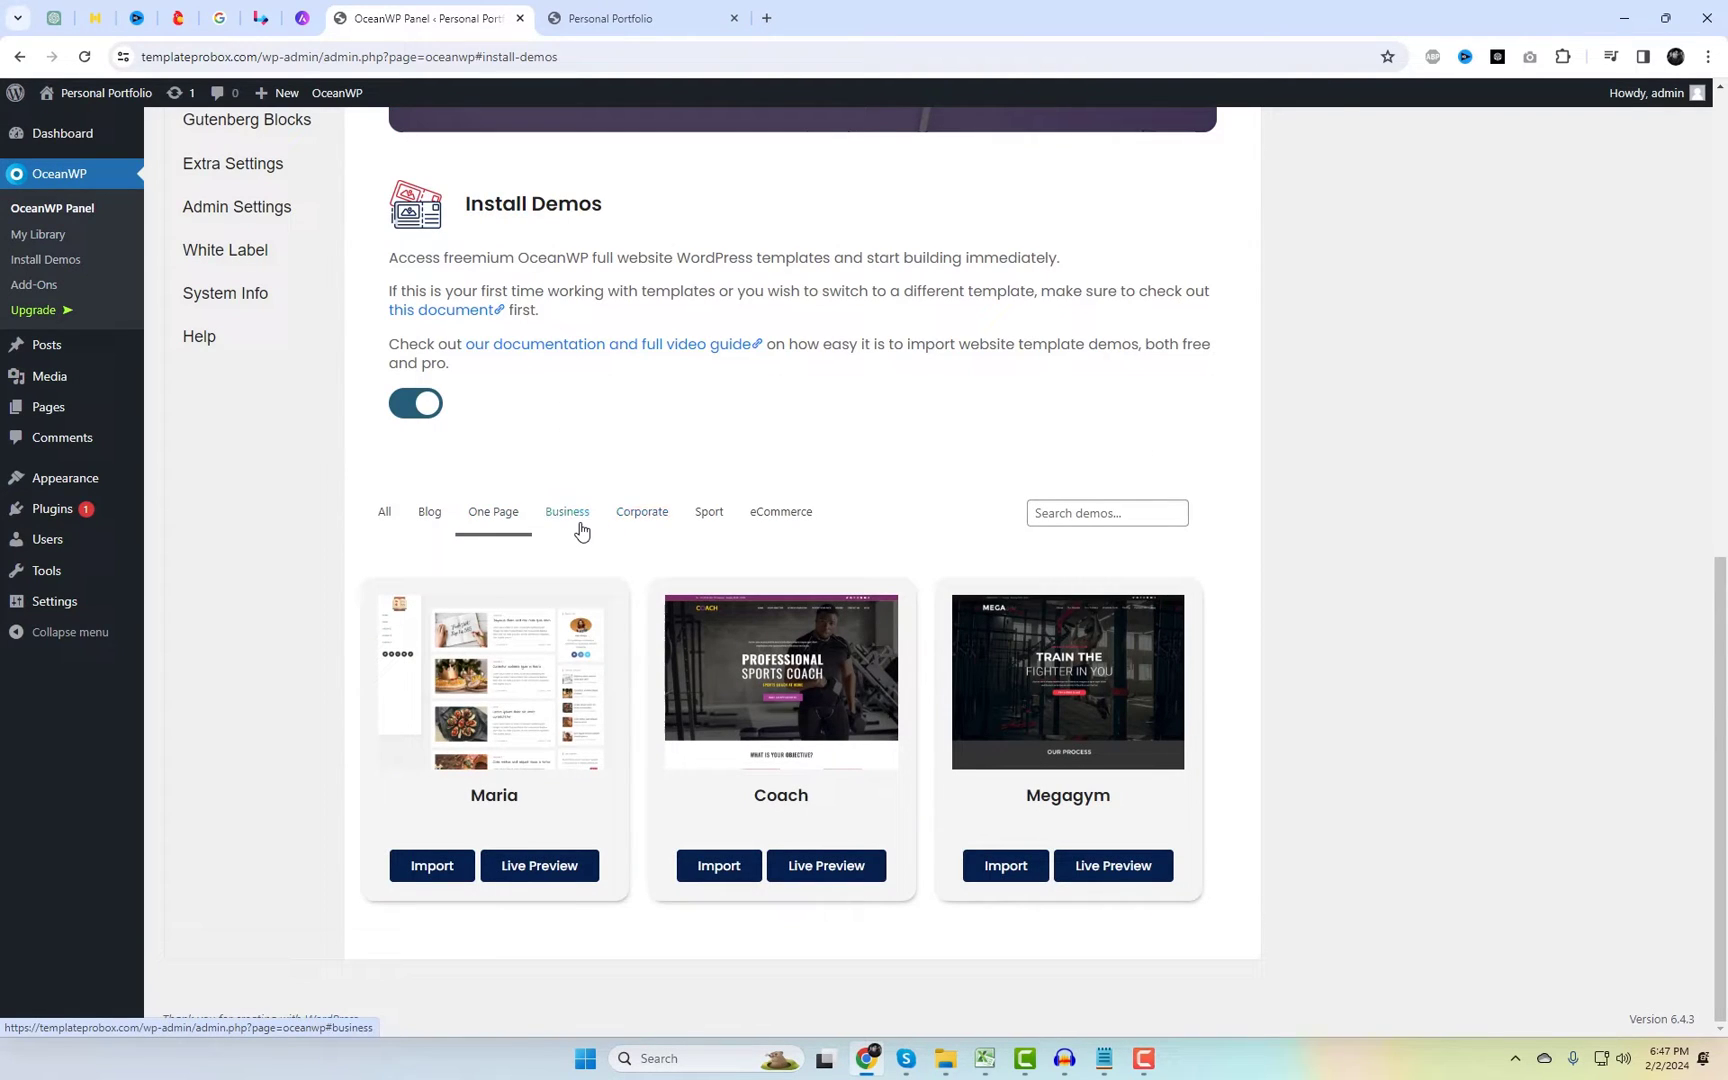
click(578, 522)
click(629, 522)
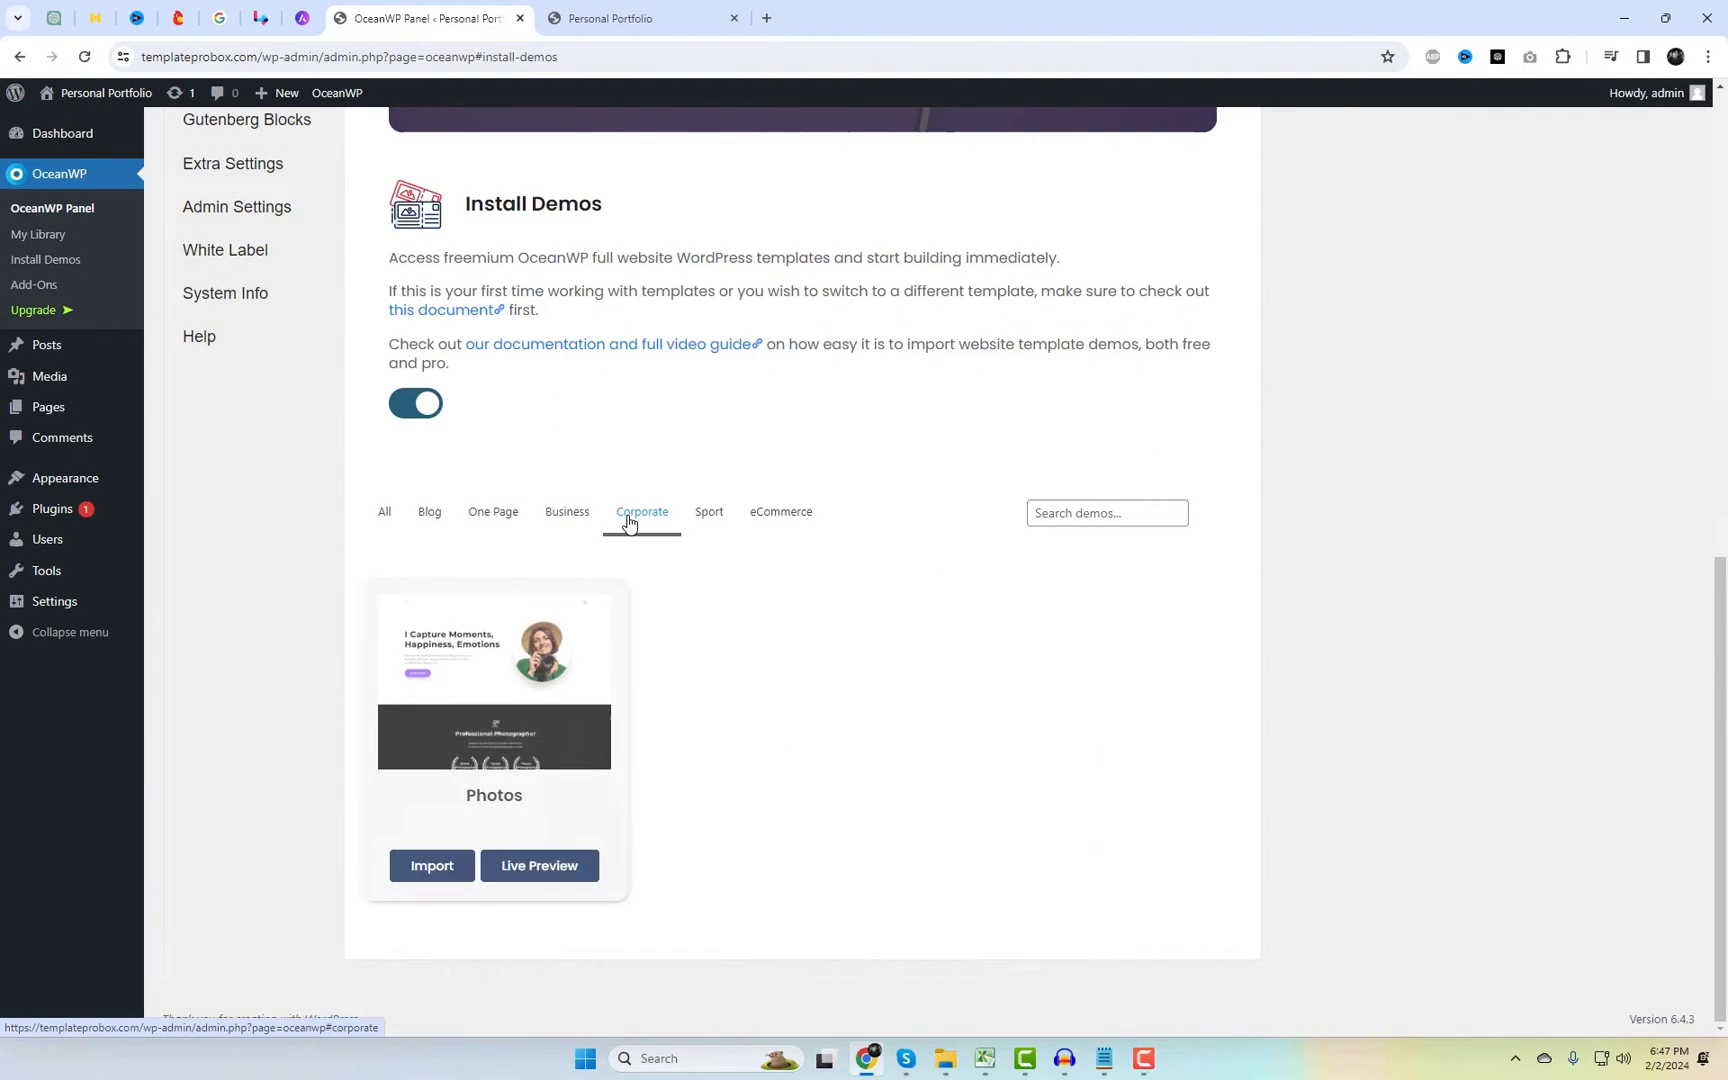
click(708, 530)
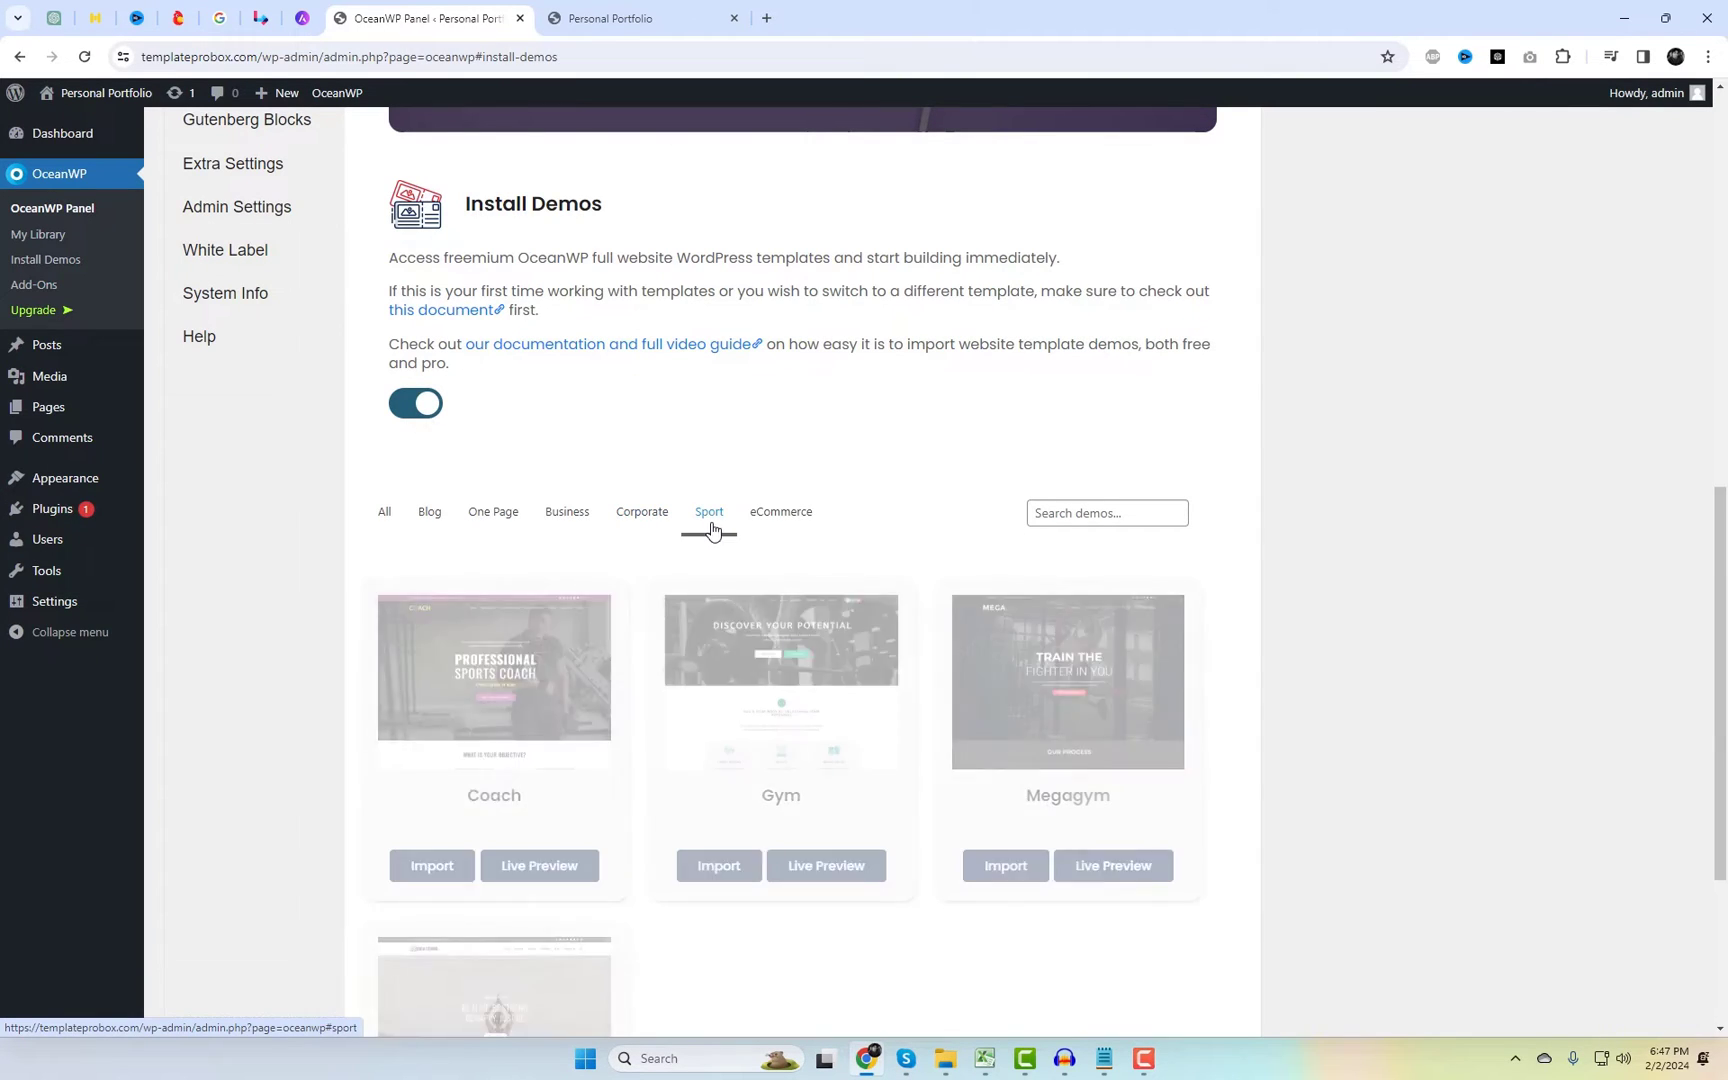
click(765, 530)
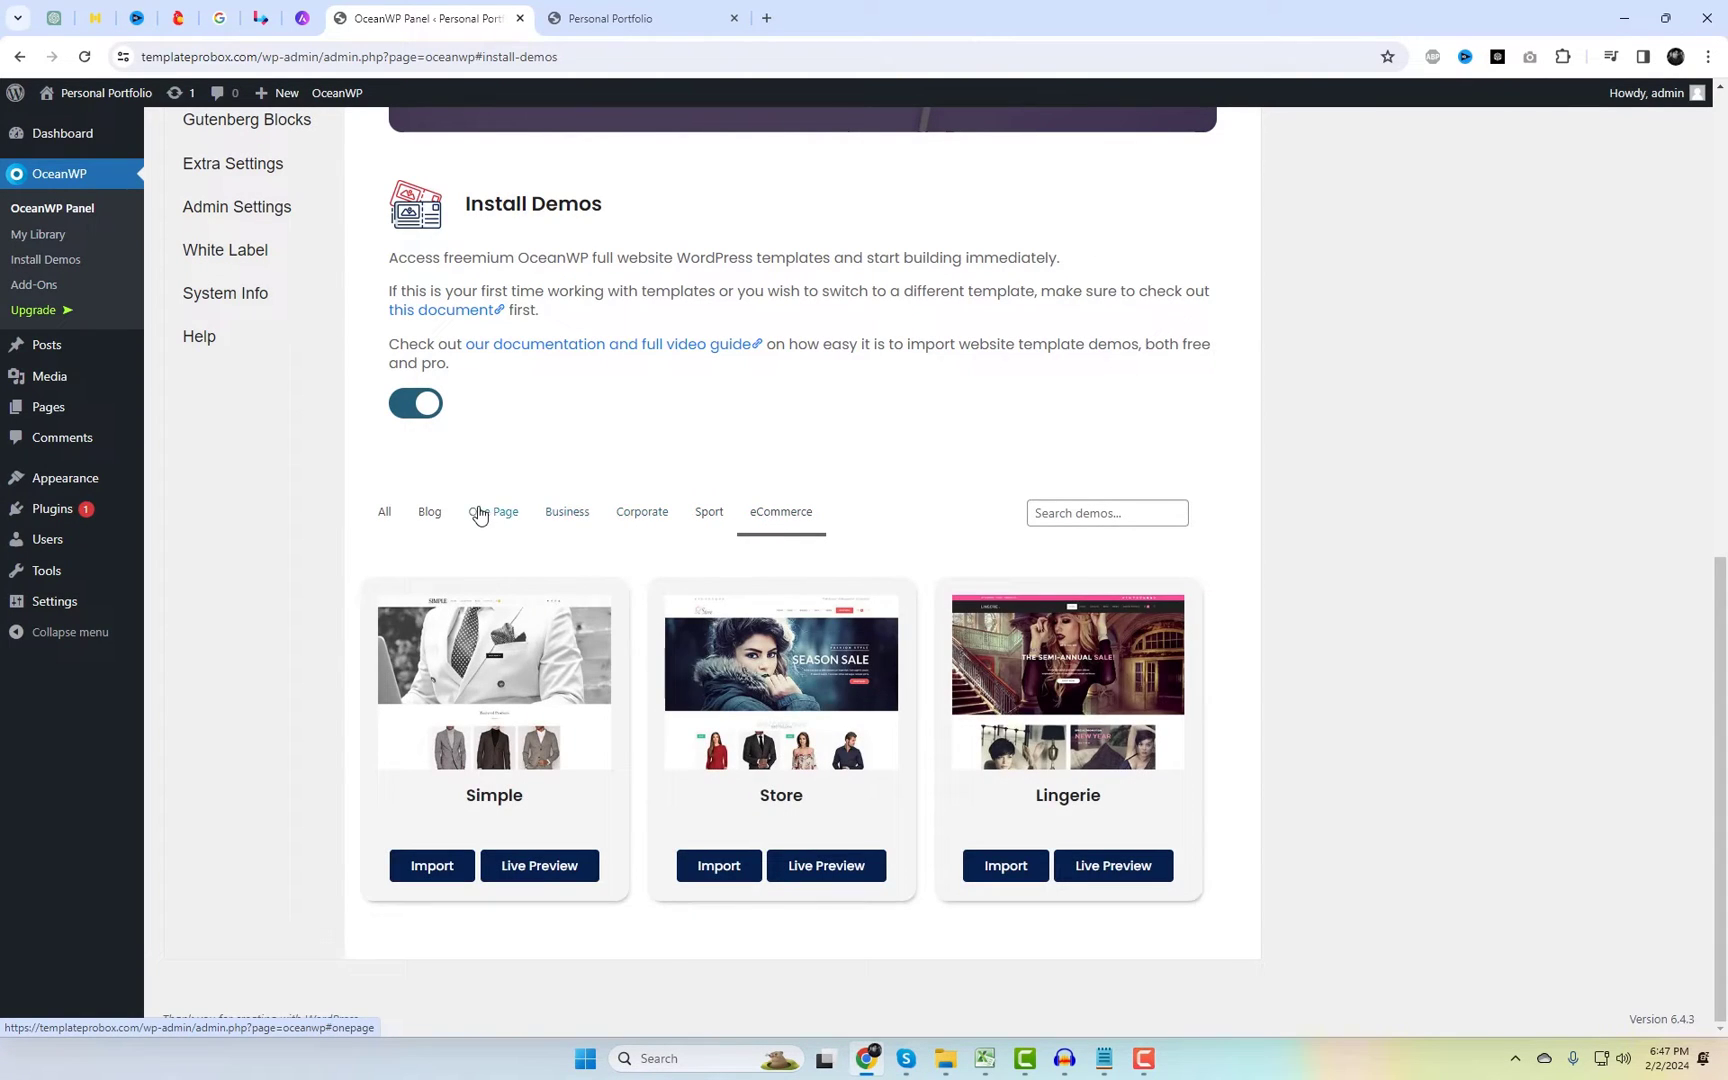
Step: Import OceanWP's one-page Megagym demo, activating the required Elementor and WPForms plugins
click(480, 514)
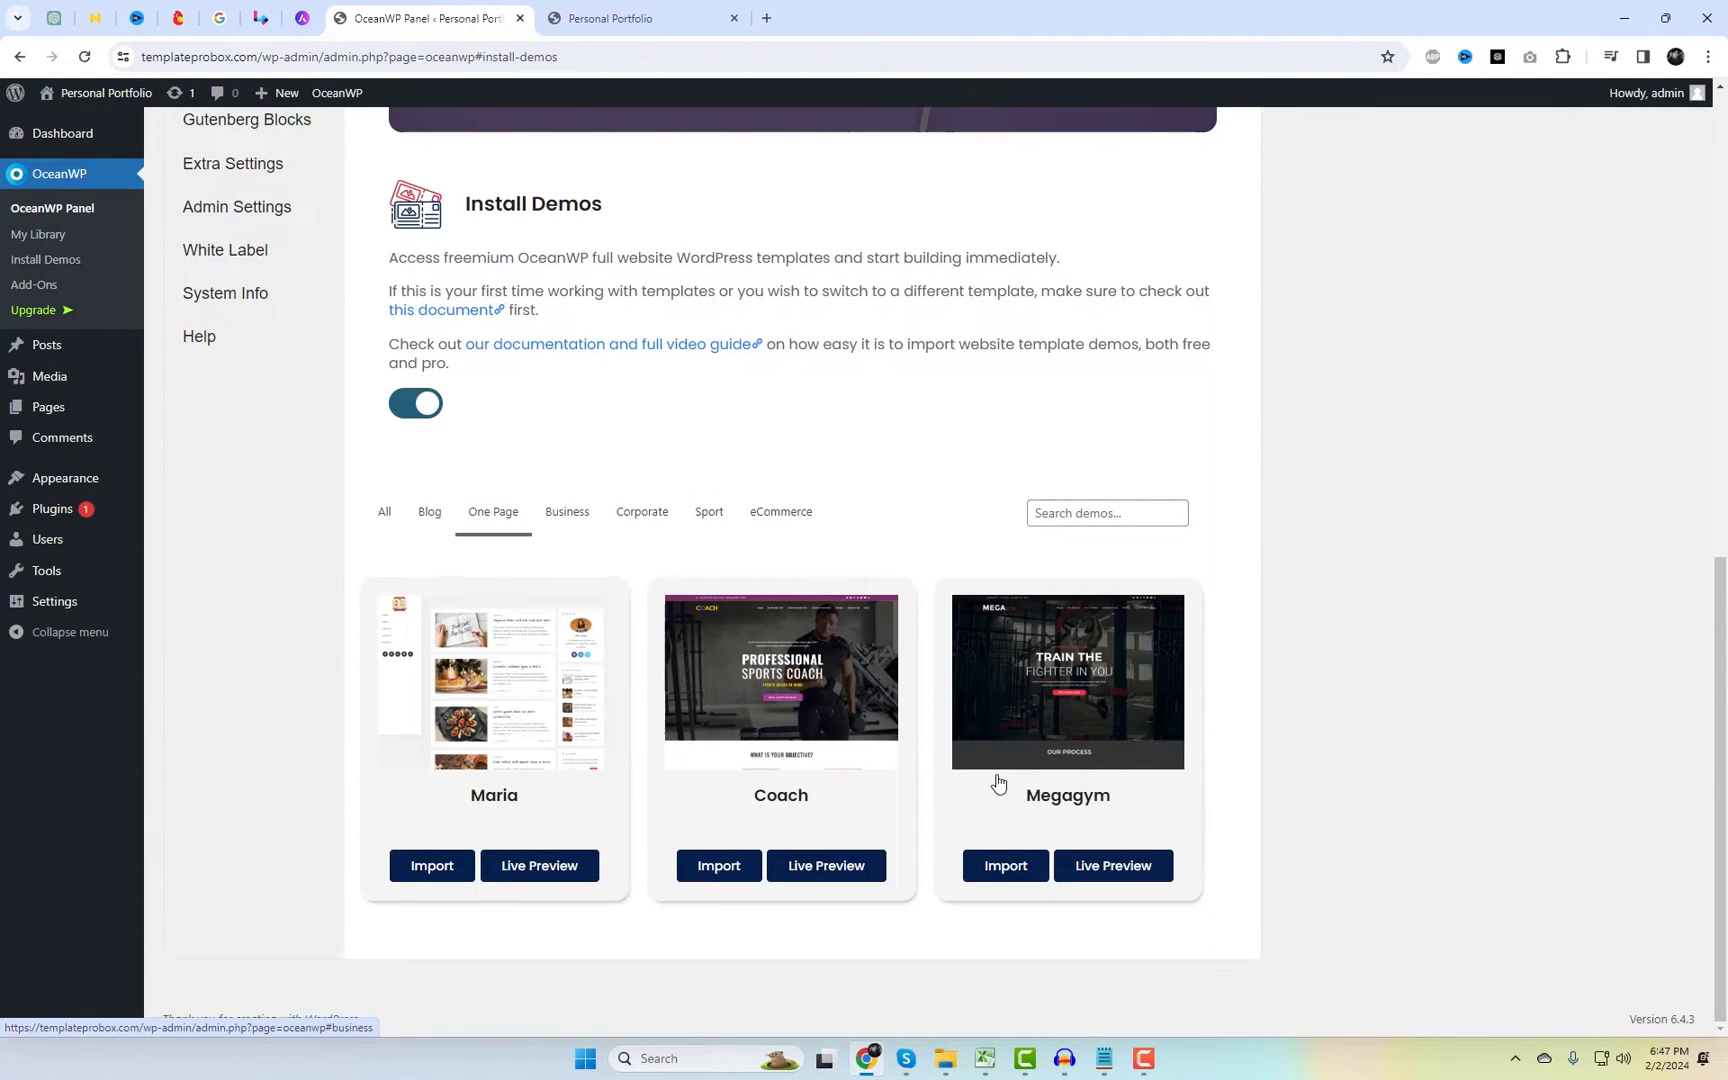
click(1008, 868)
click(1077, 608)
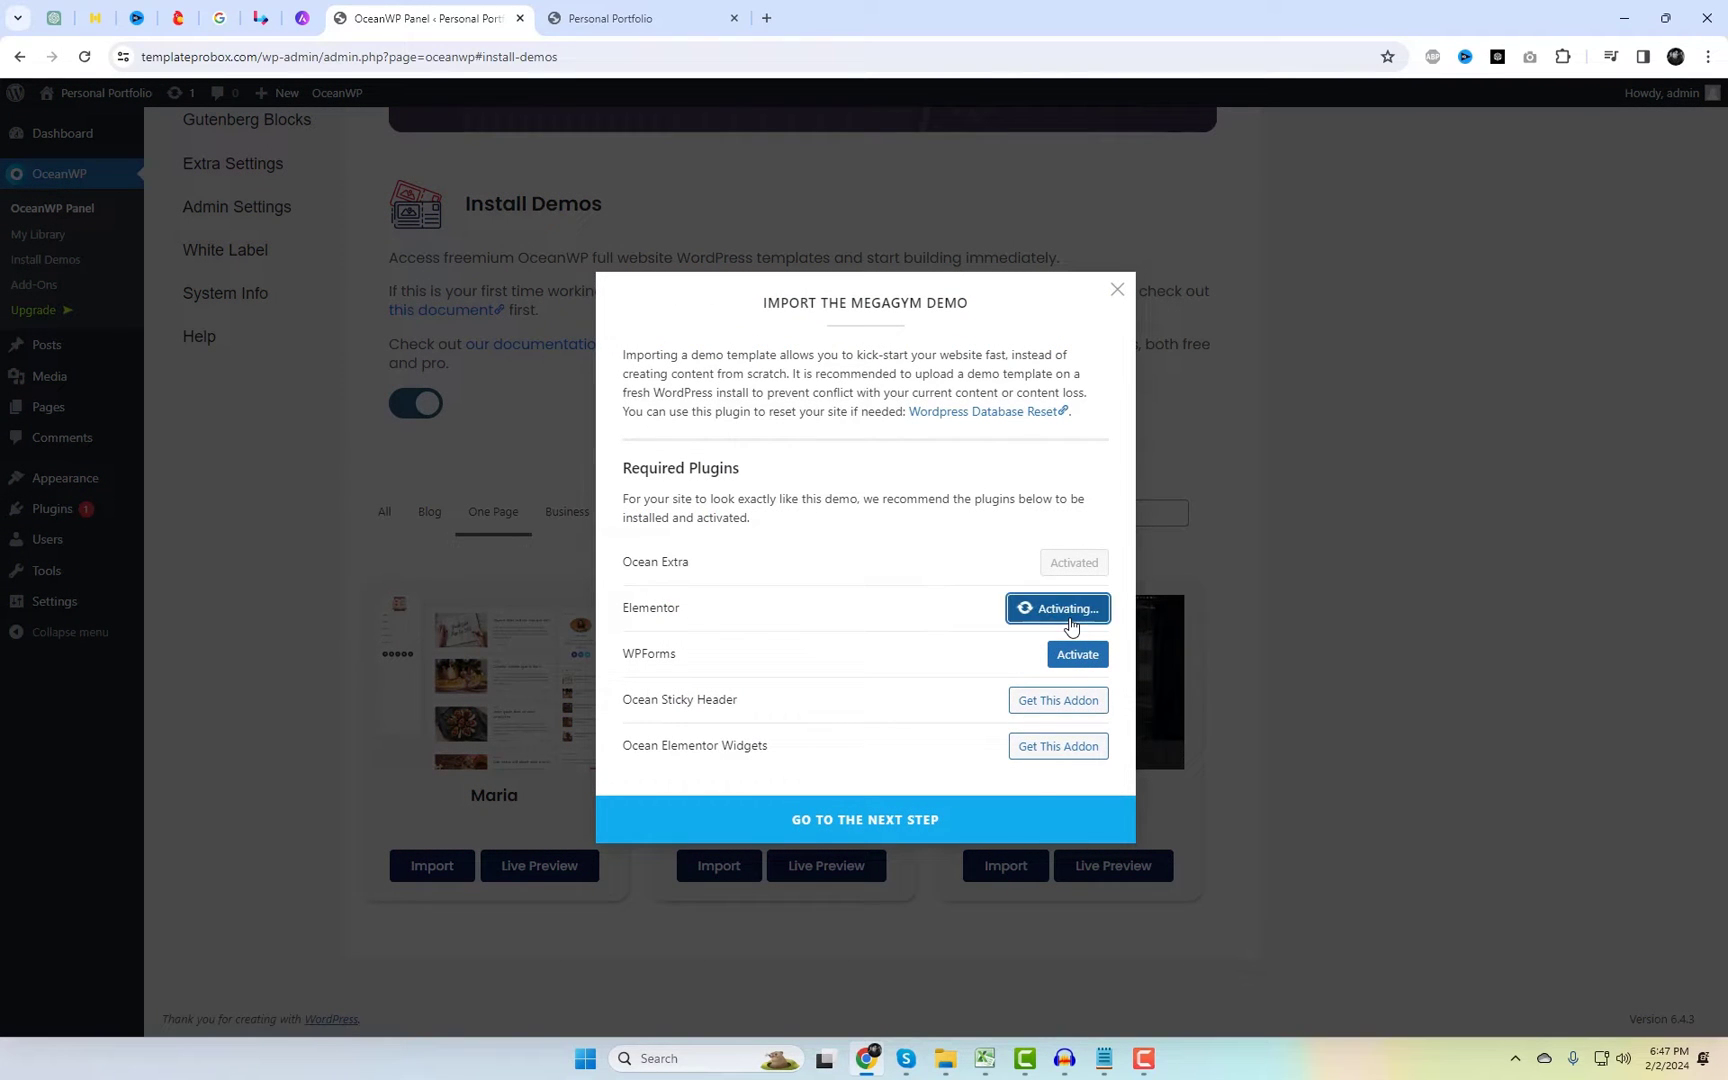
click(1088, 655)
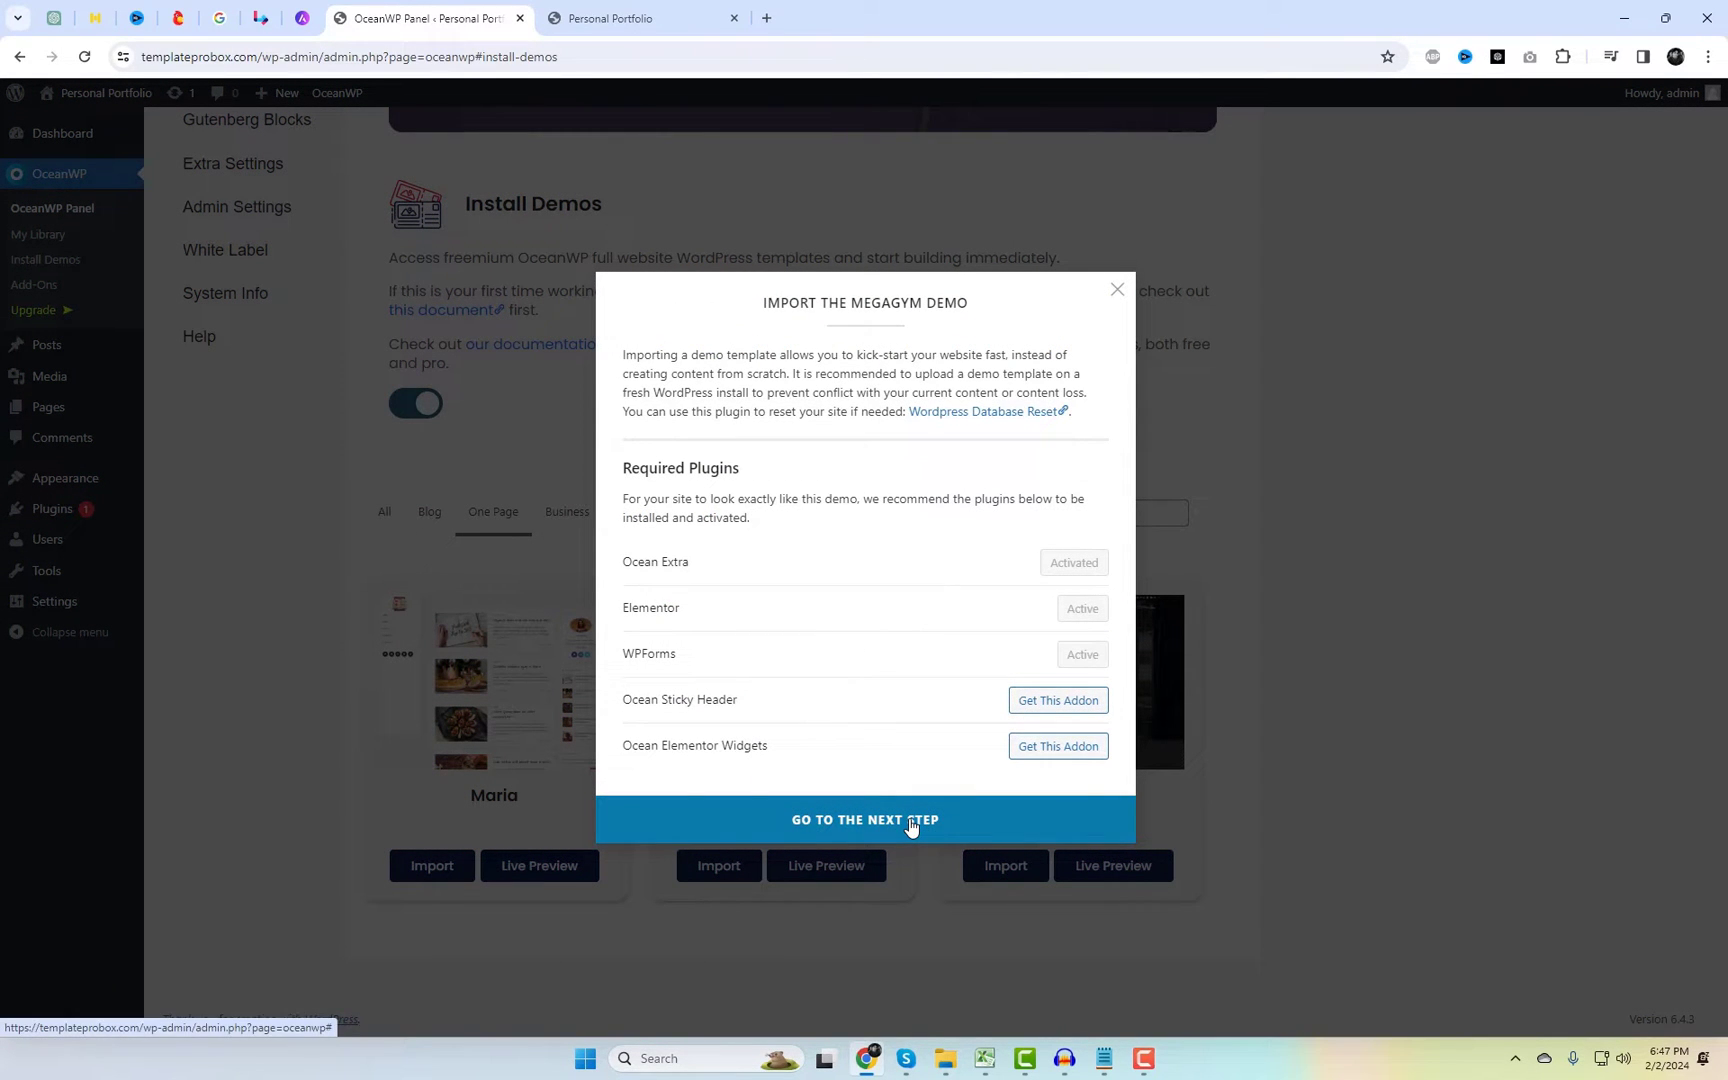
click(913, 823)
click(874, 668)
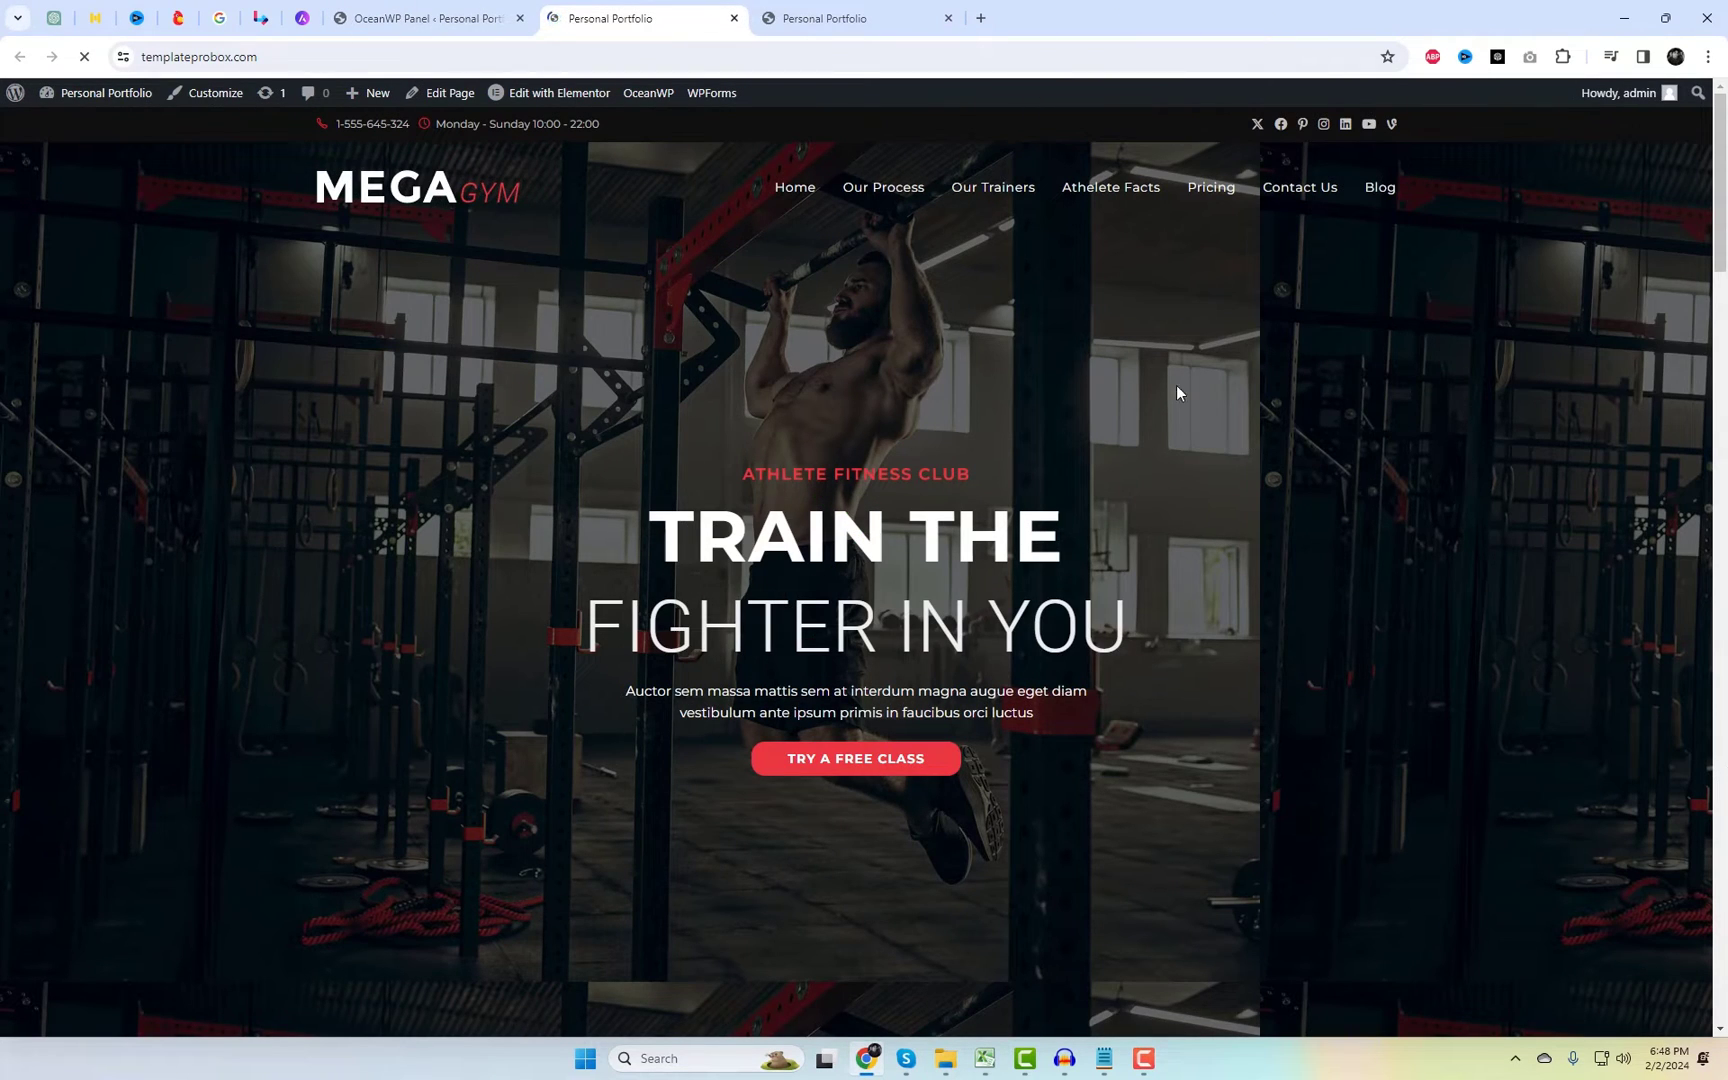
Step: Review the Megagym home page, including its Our Process and Athlete Facts sections
click(893, 203)
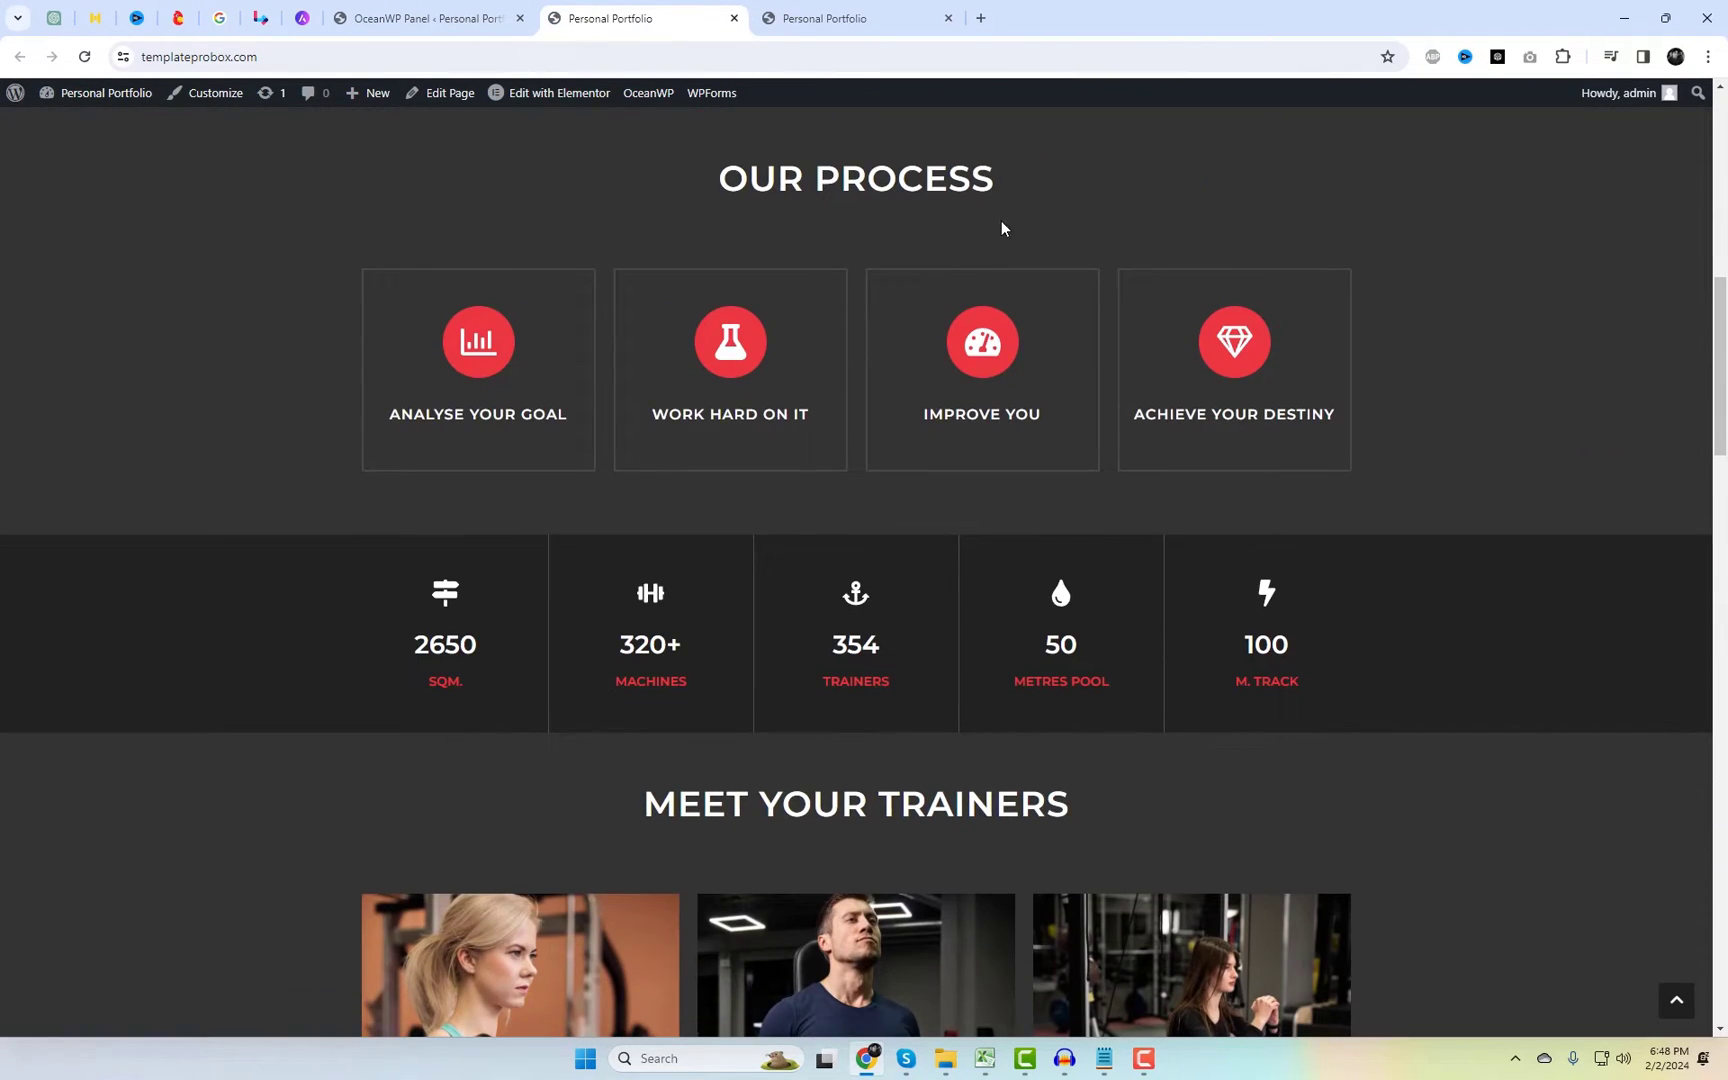
scroll(1020, 230, up, 3)
scroll(1040, 240, up, 10)
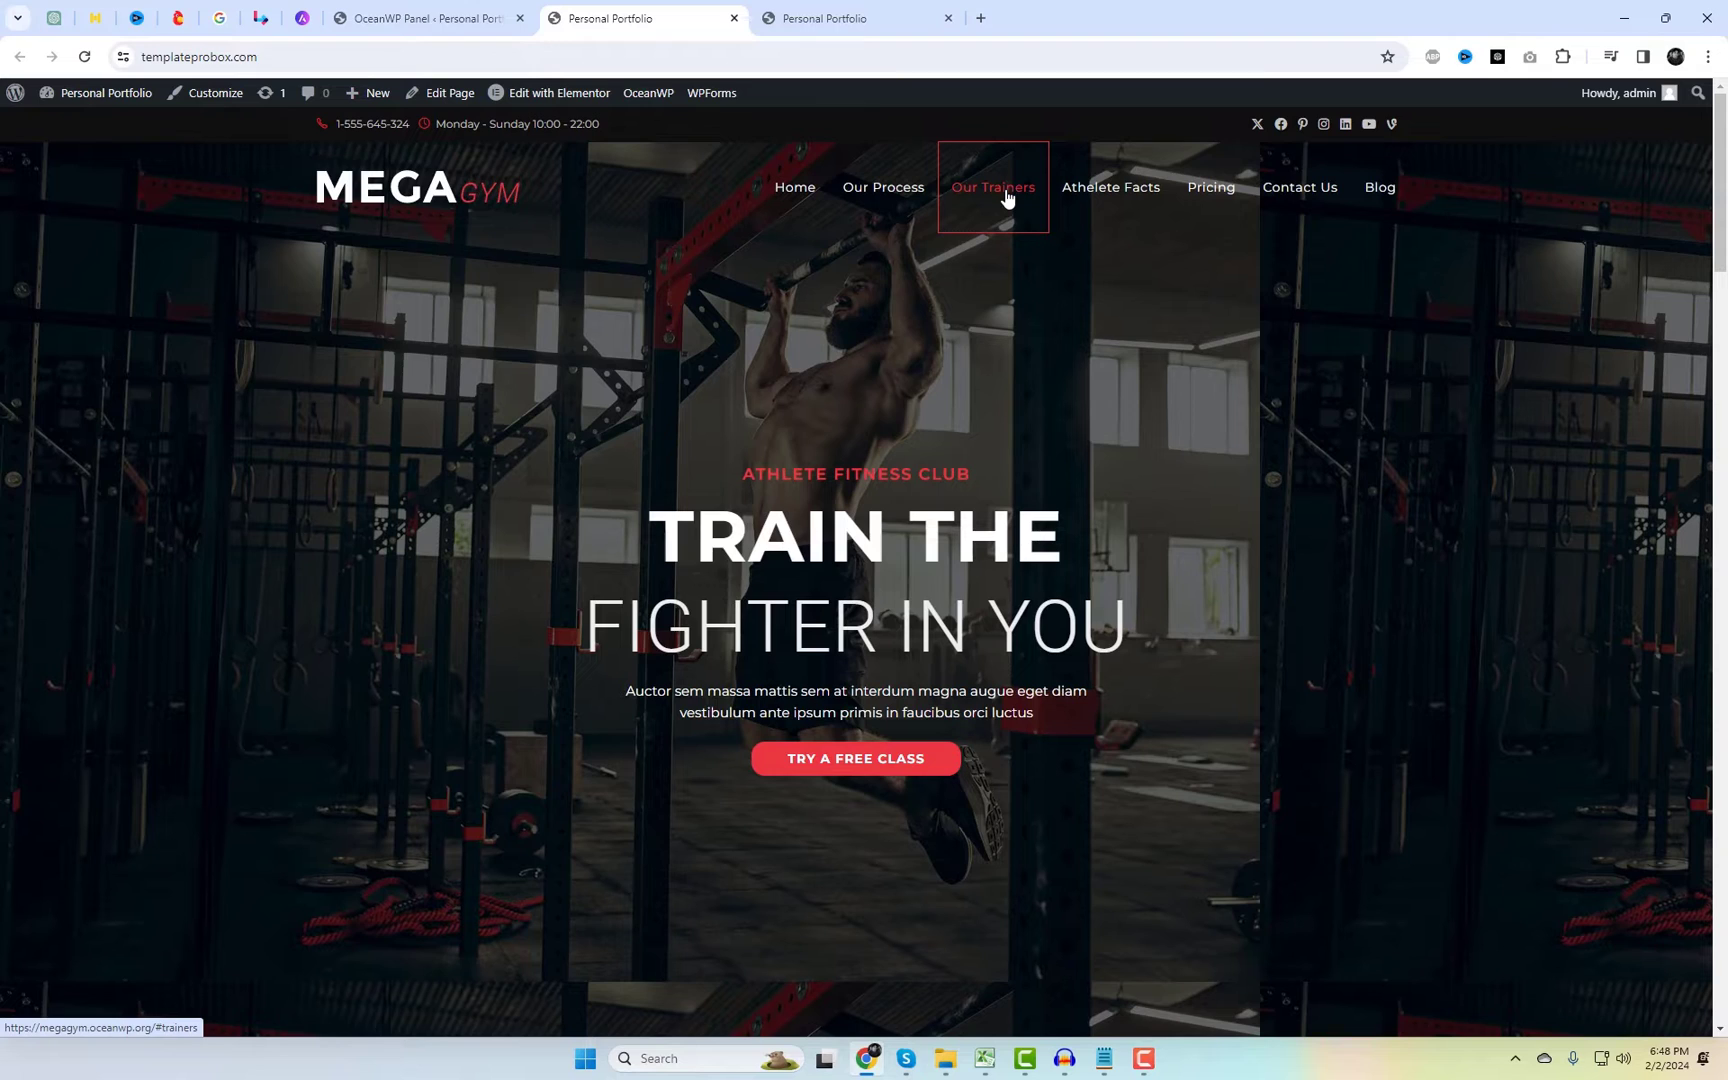
click(1087, 206)
drag(1720, 677, 1705, 932)
click(1676, 1000)
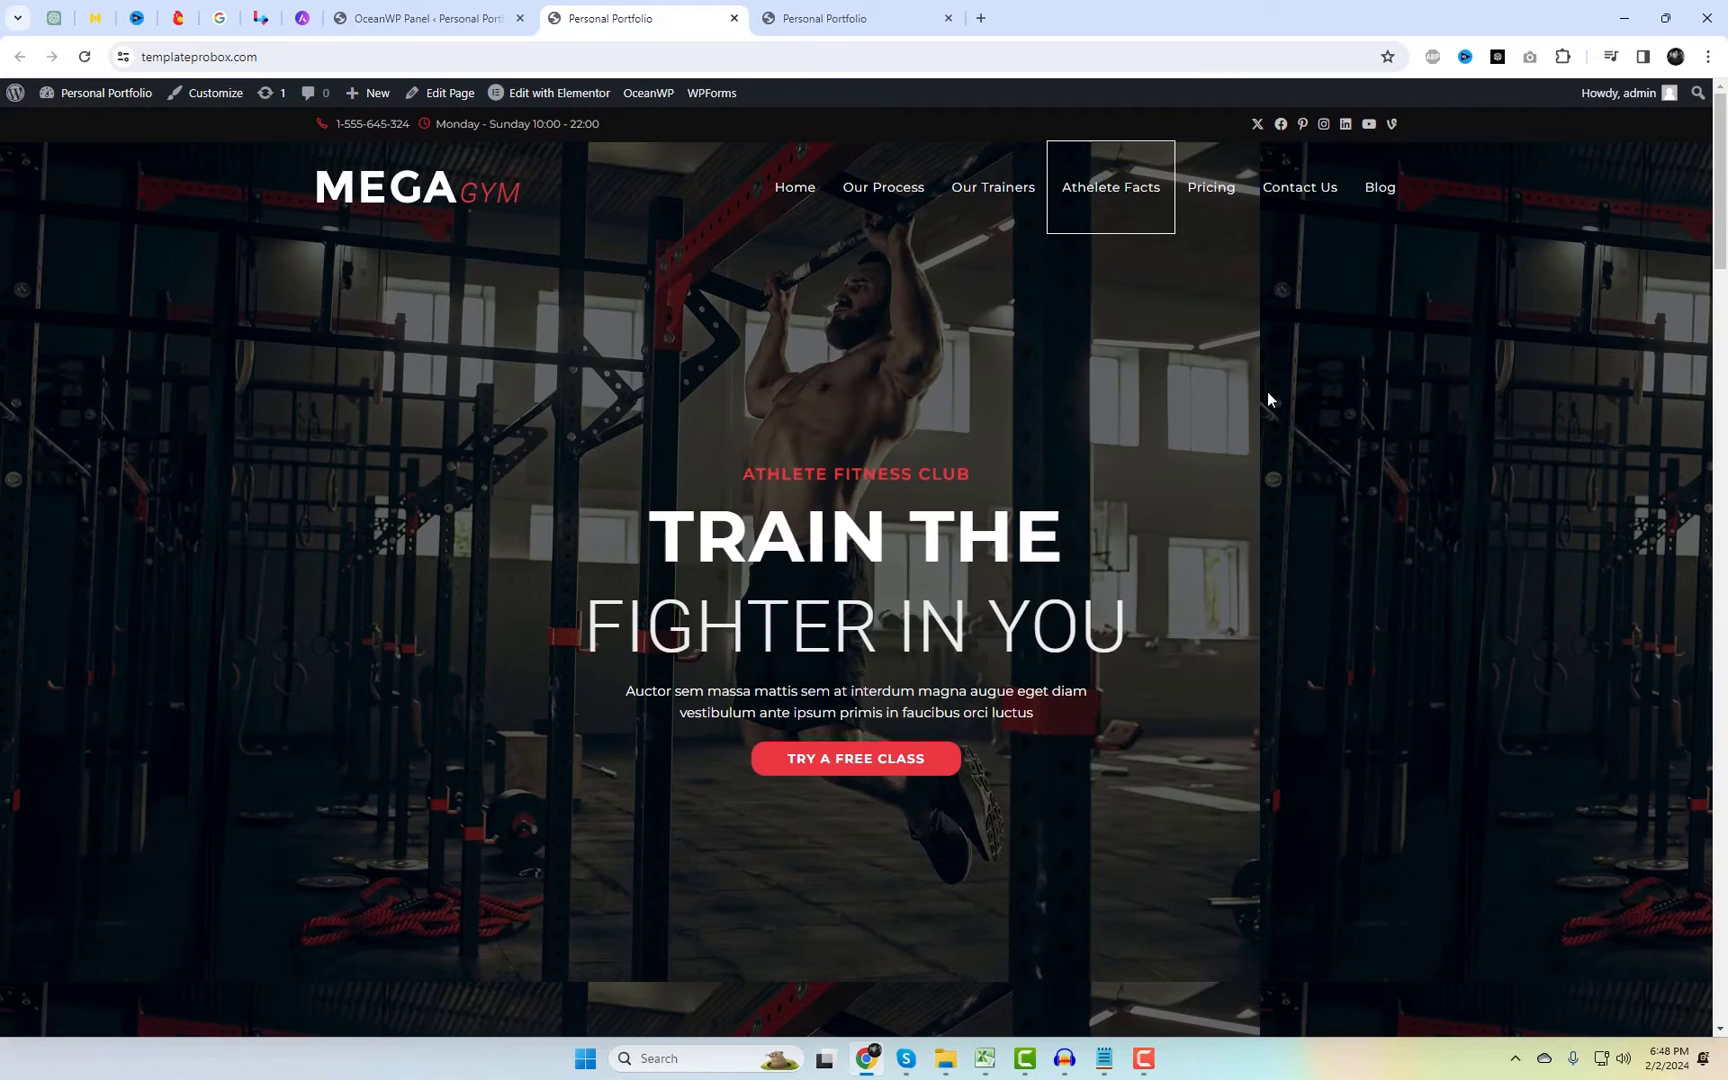
Step: Review the posts and sidebar on Megagym's Blog page and open the site customizer
click(1366, 190)
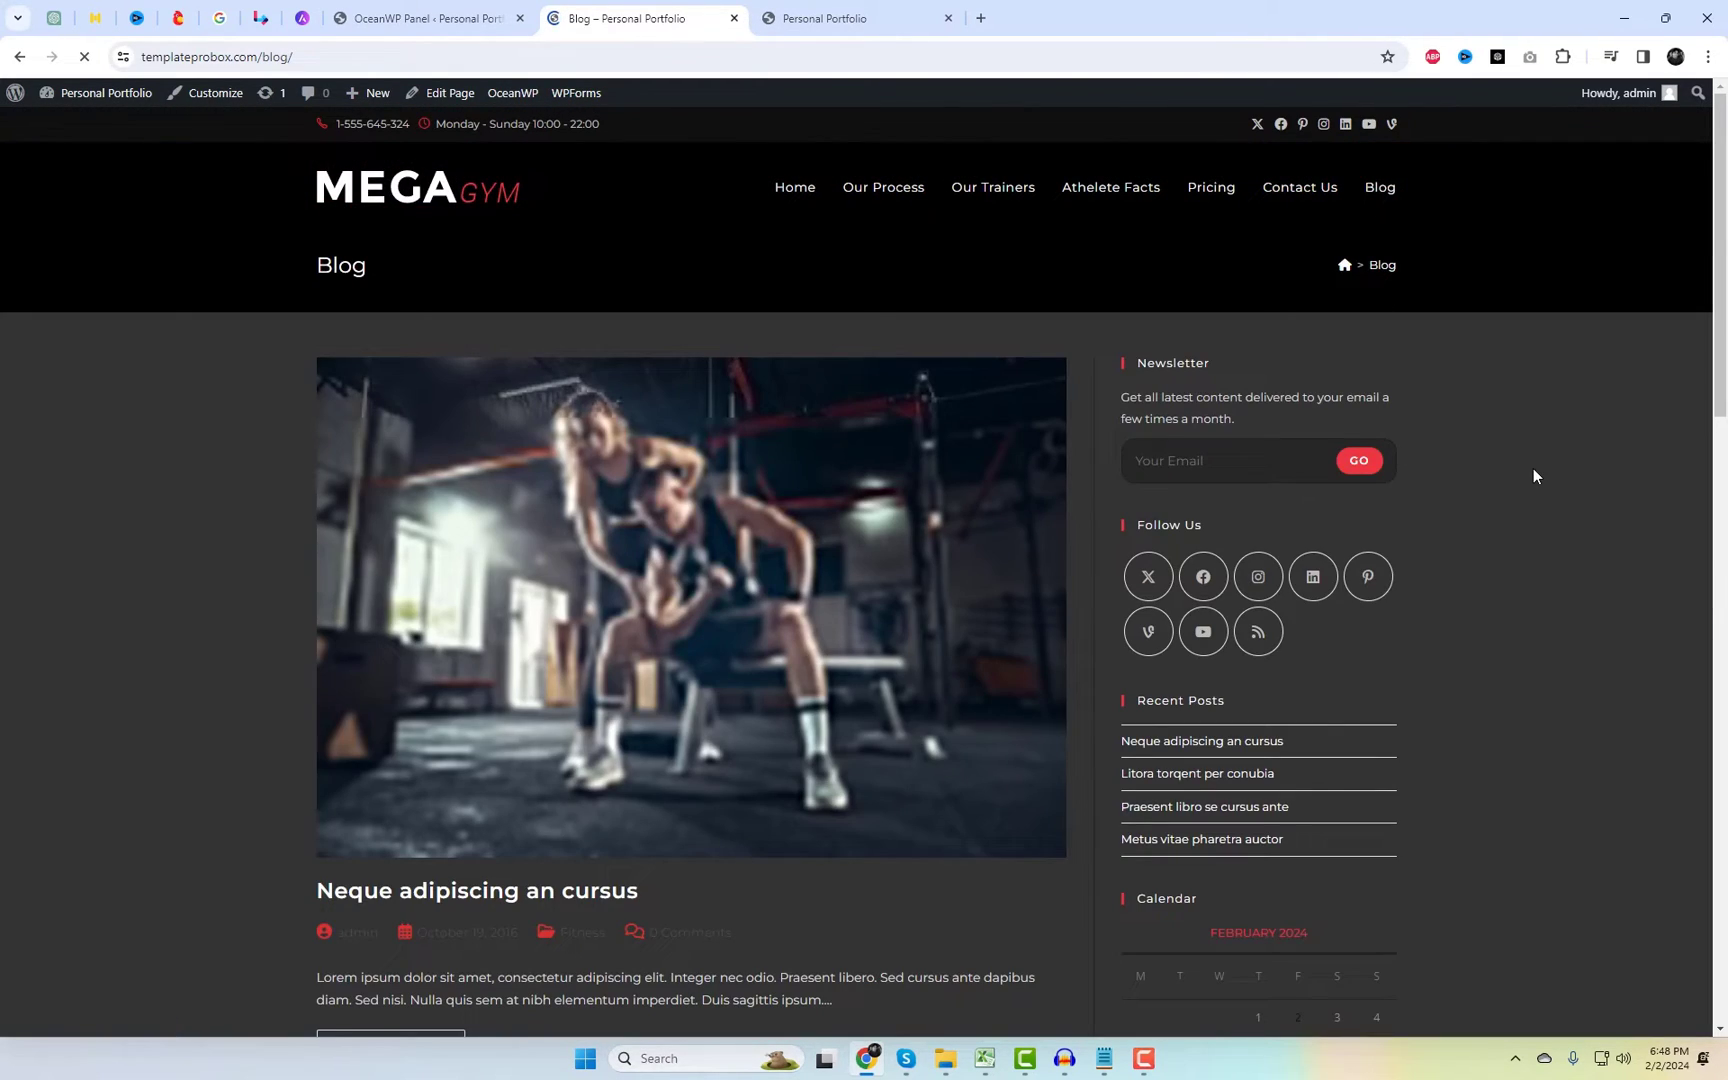
scroll(1474, 433, down, 8)
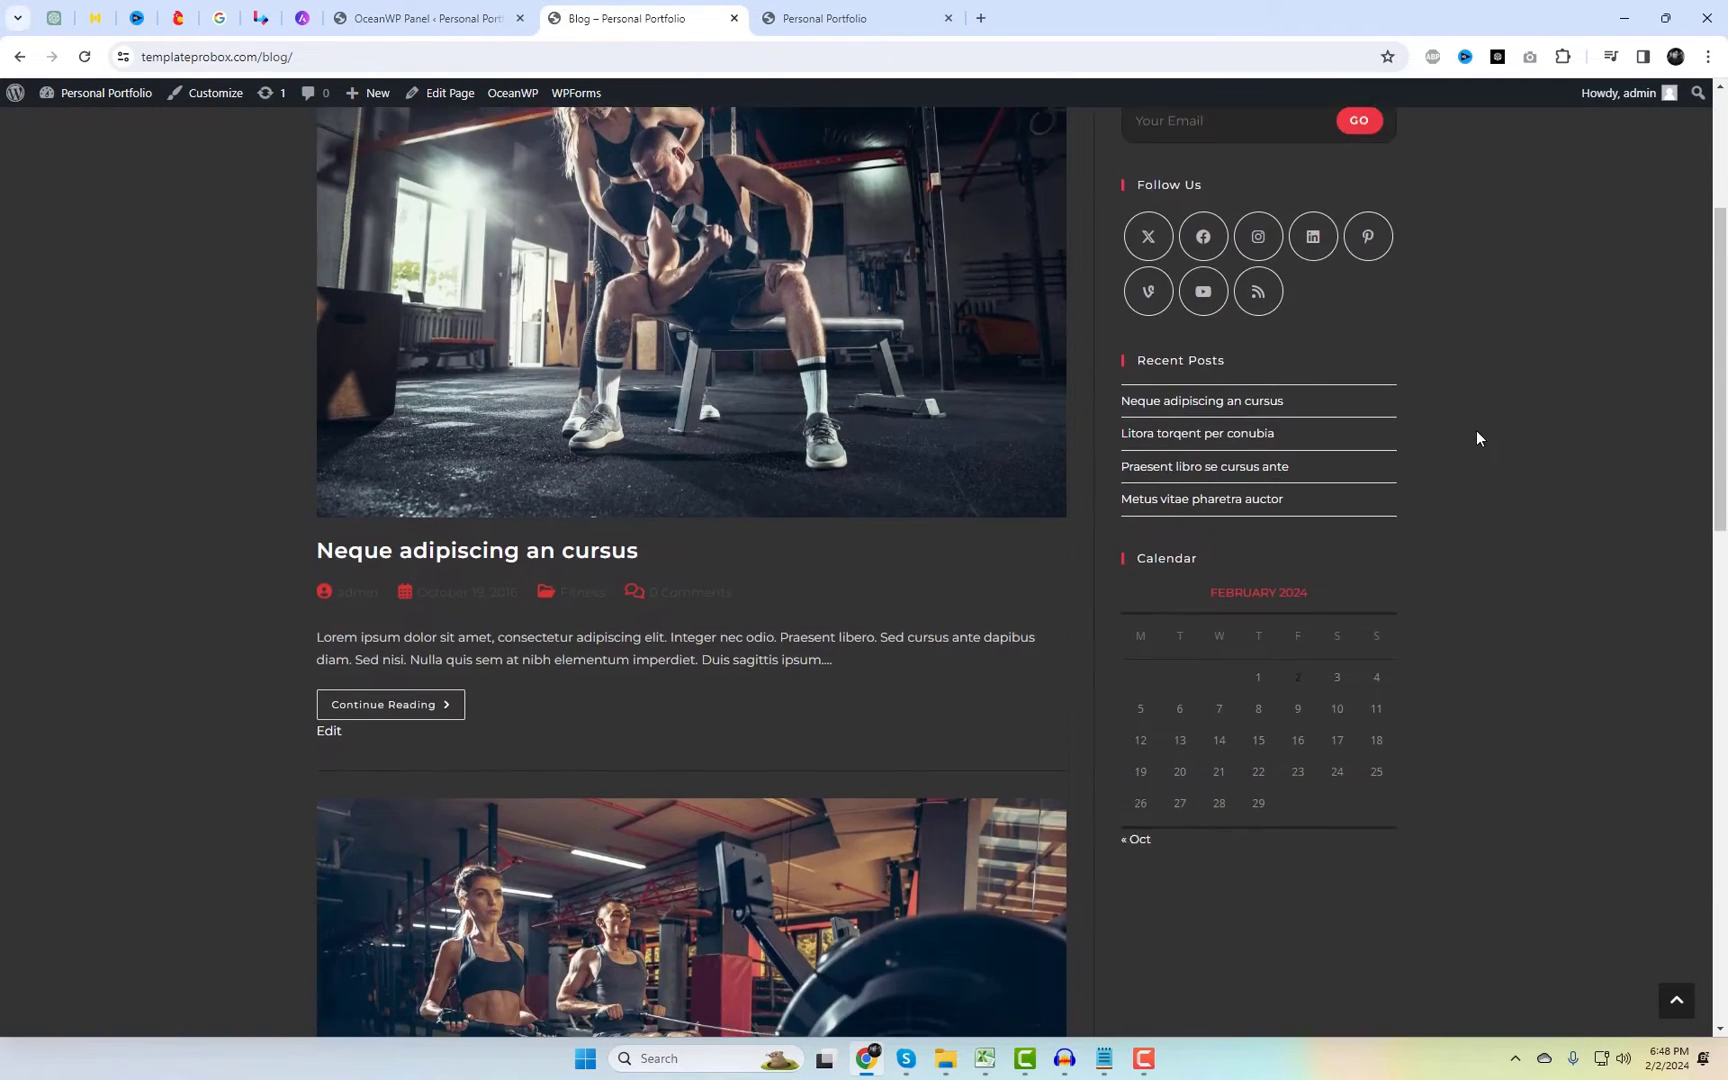
scroll(1480, 441, down, 10)
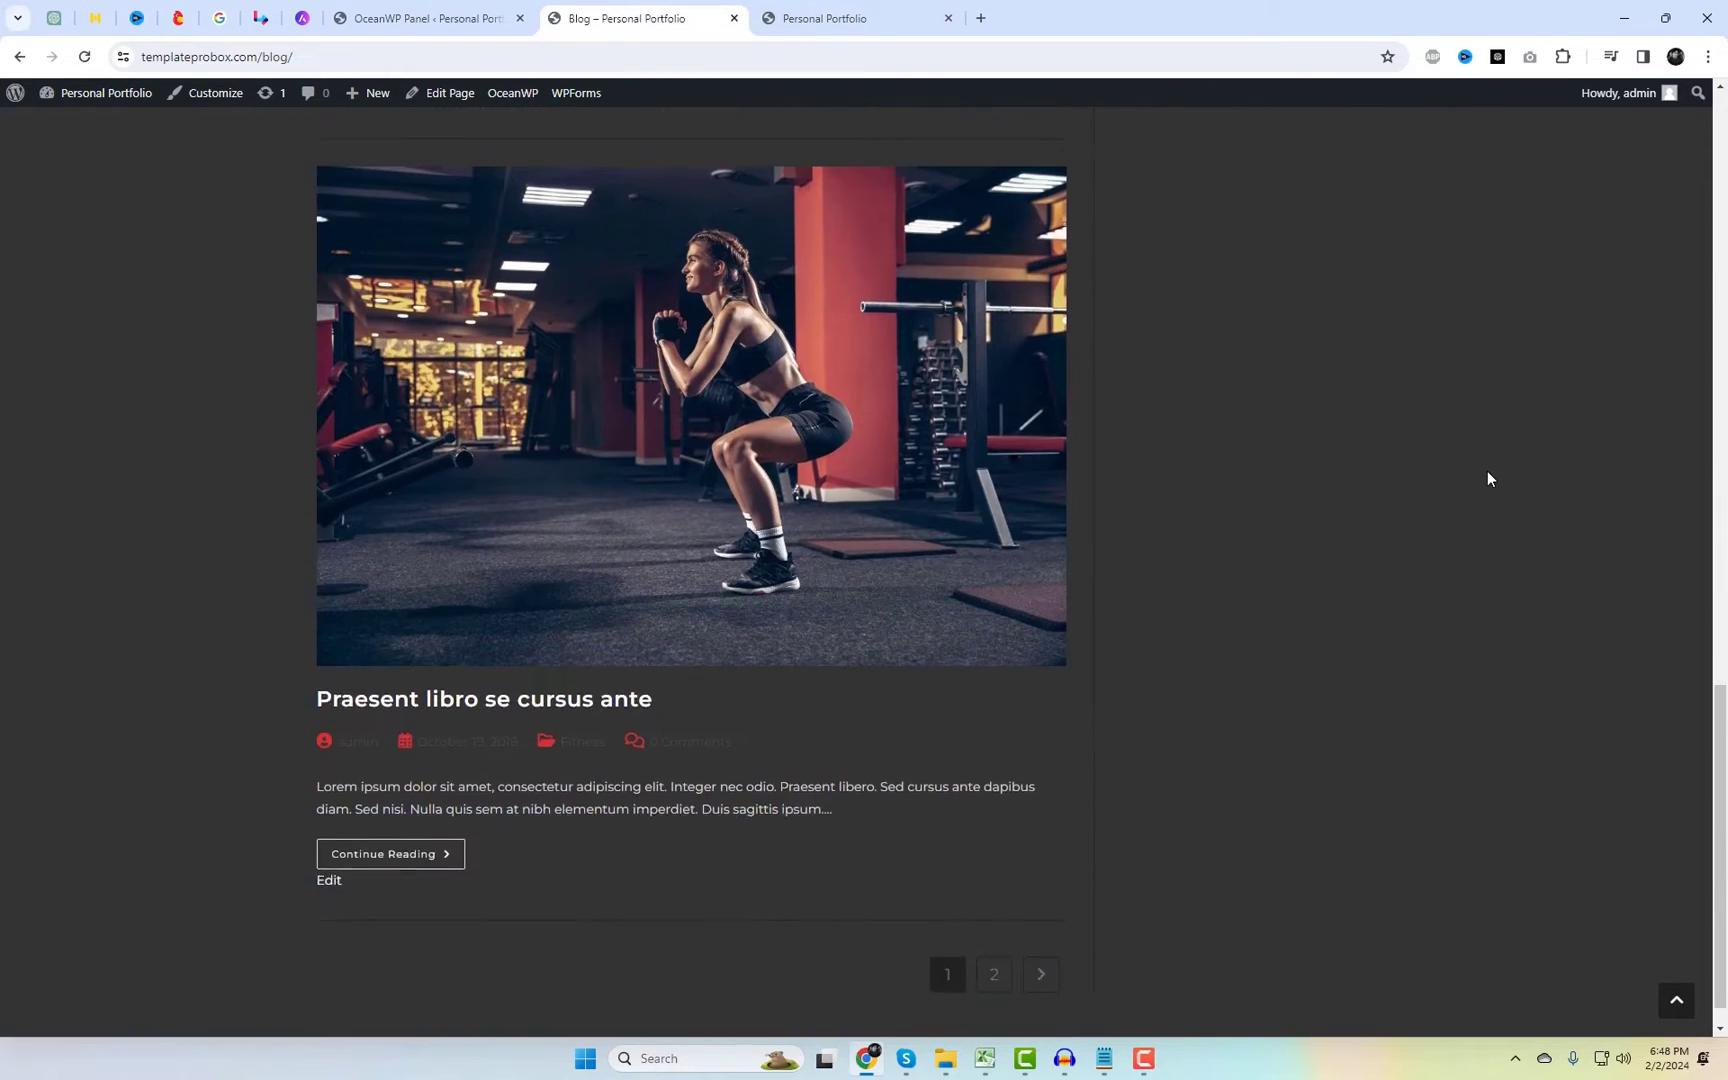
click(212, 93)
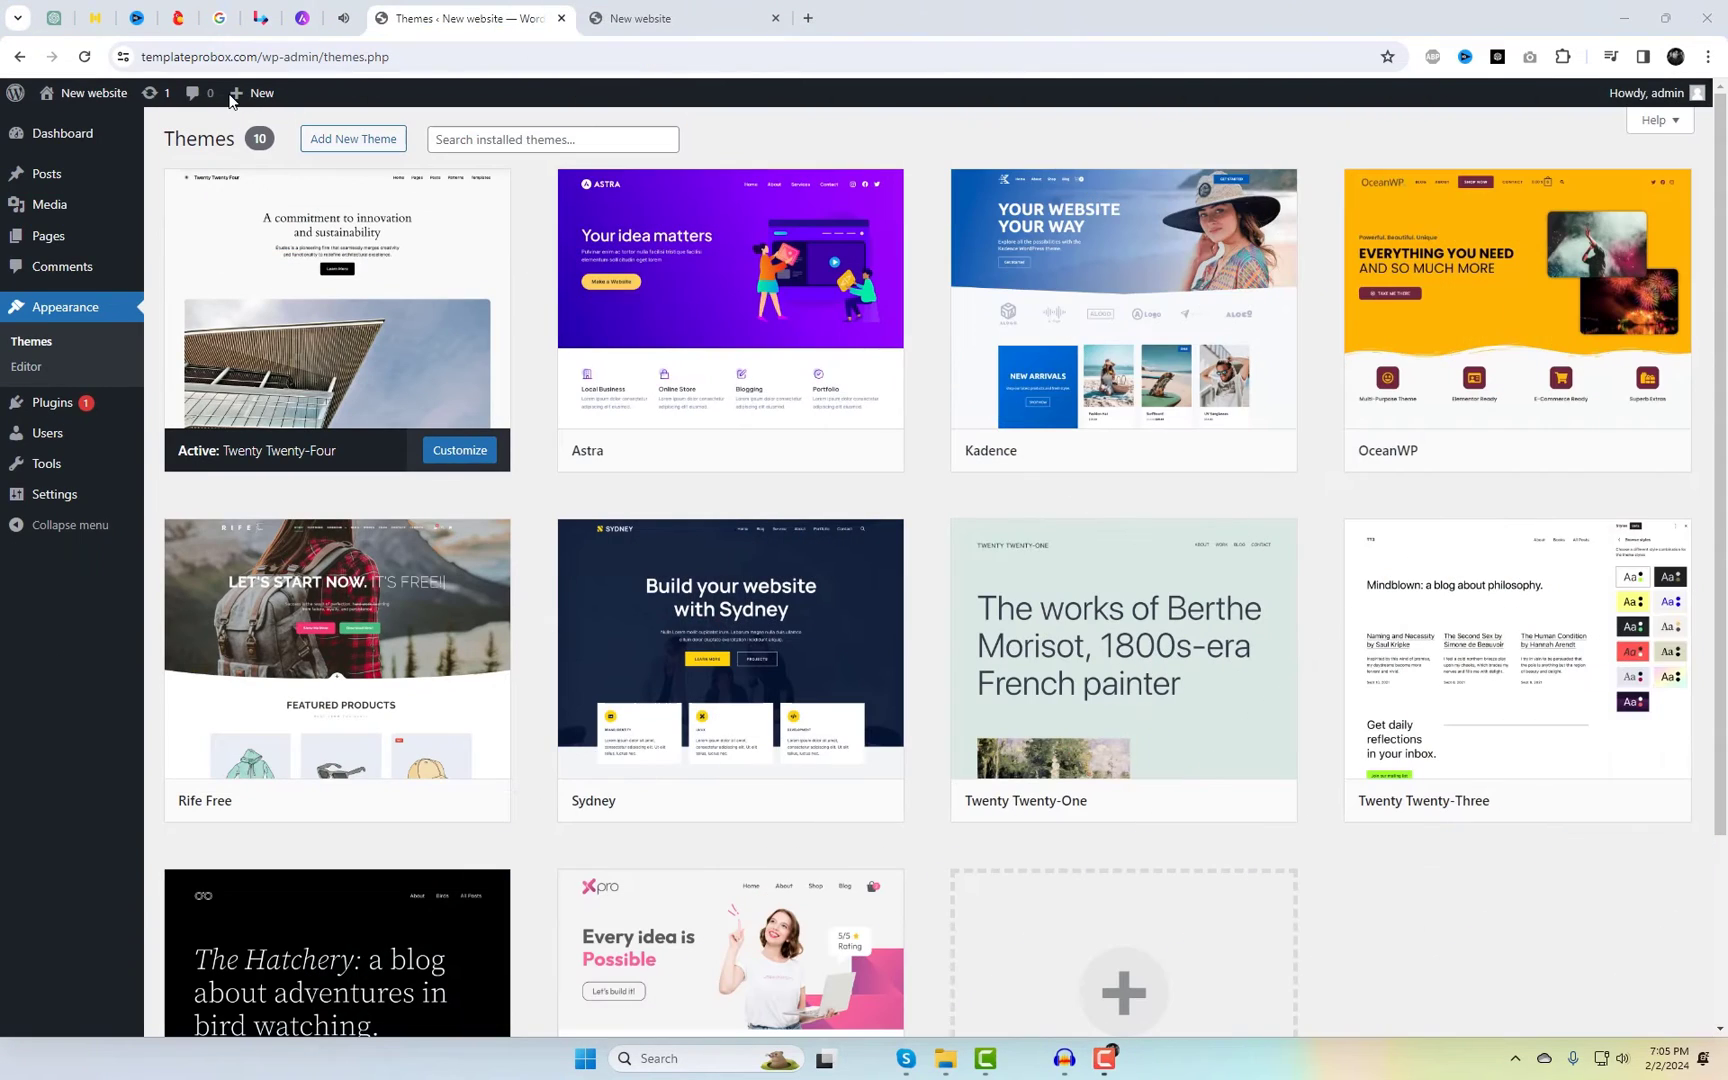
Step: Search the theme directory for Sydney and activate the theme
mouse_move(350, 125)
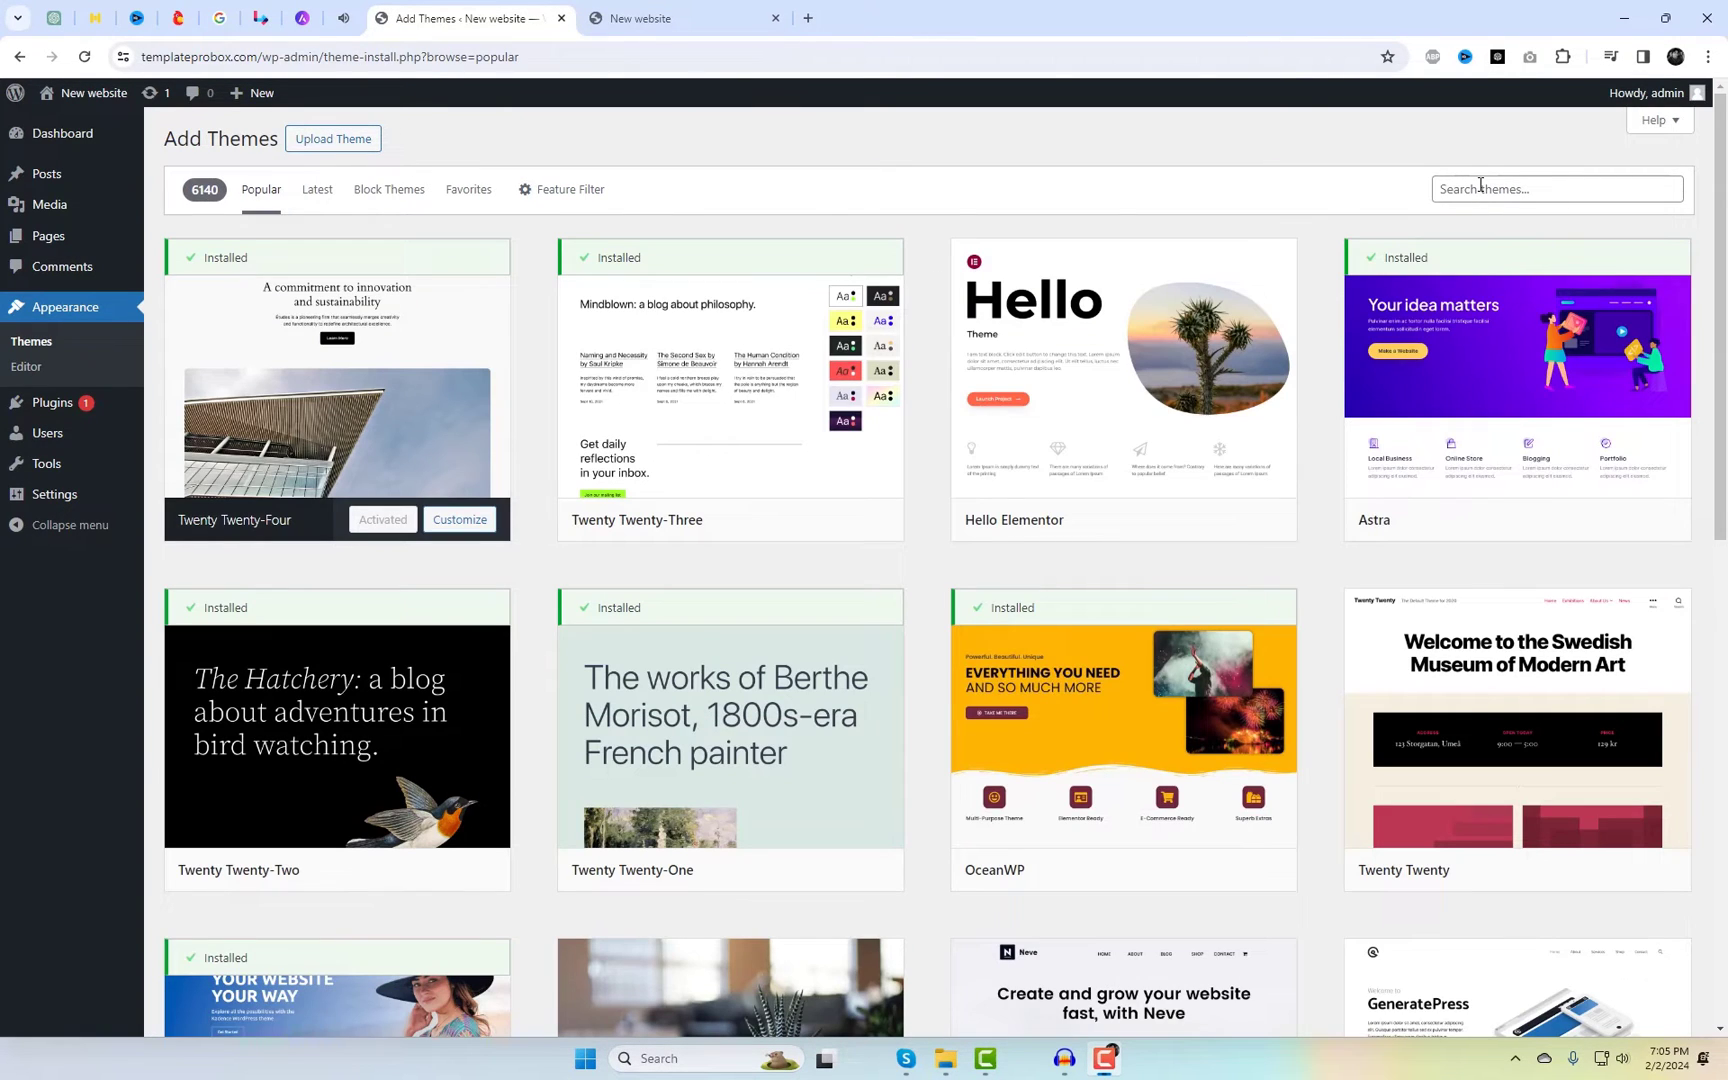
click(1480, 186)
text(Sydney)
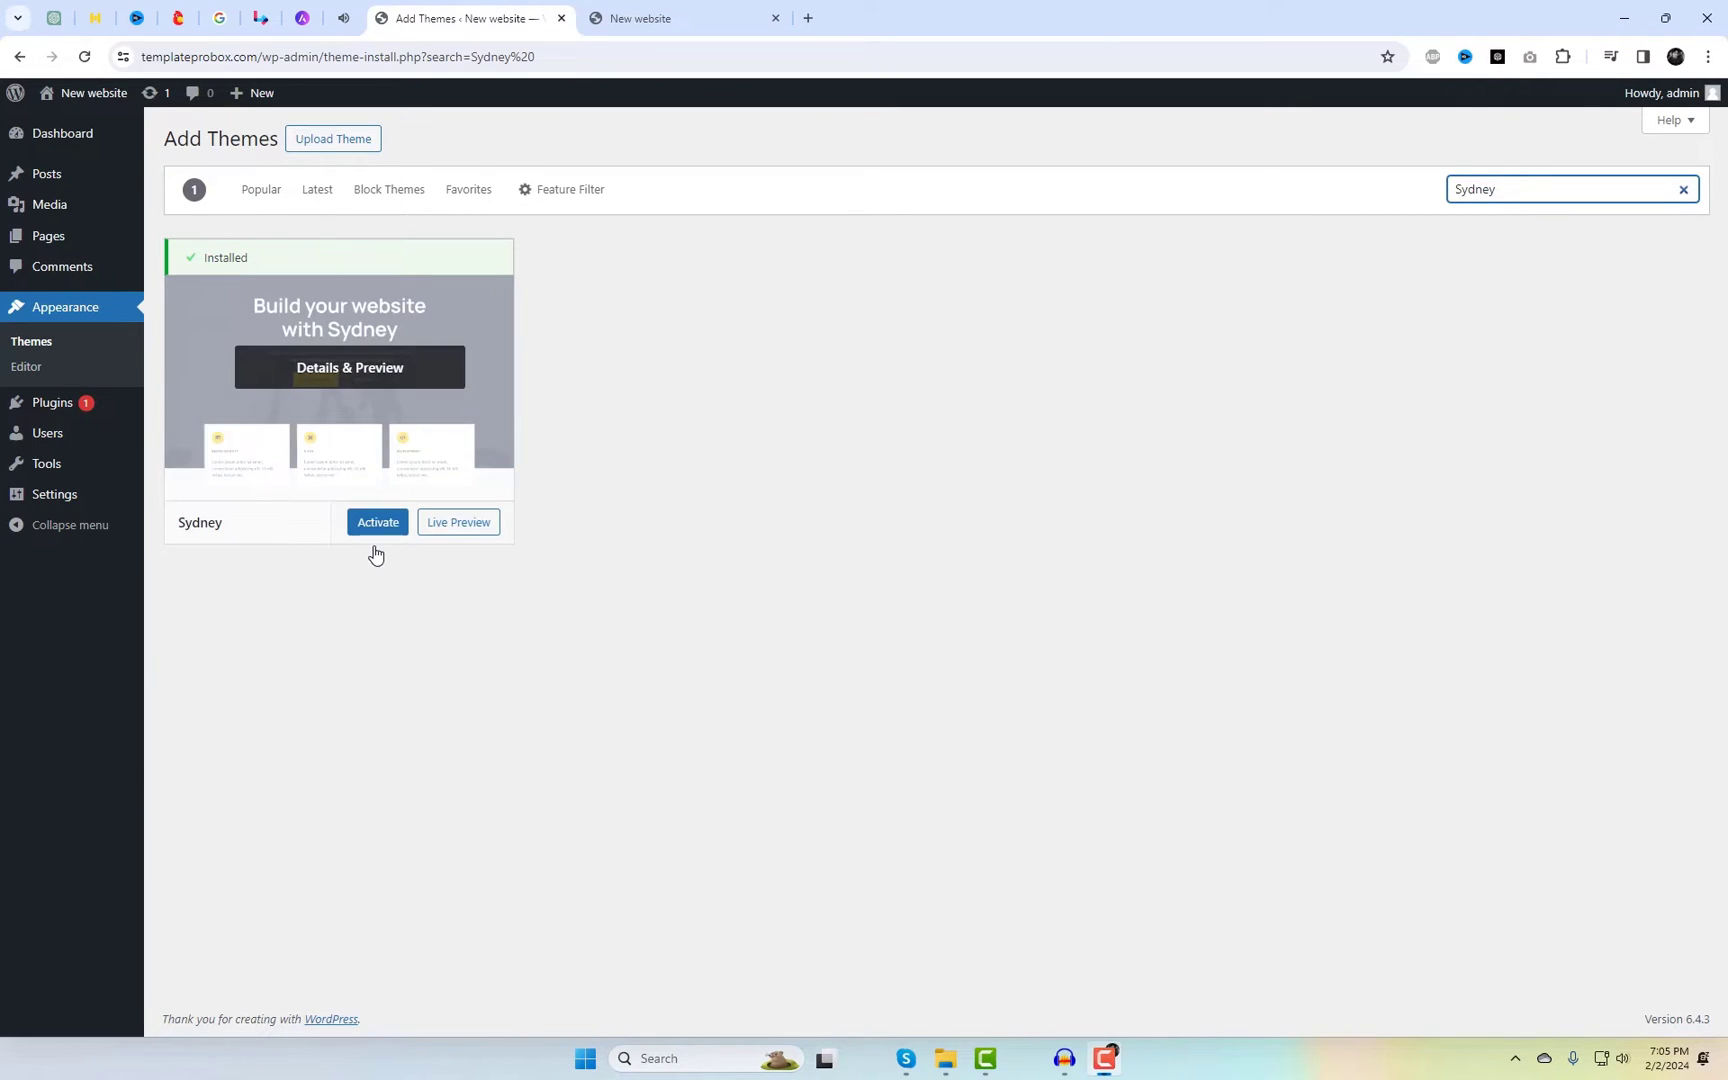
click(388, 536)
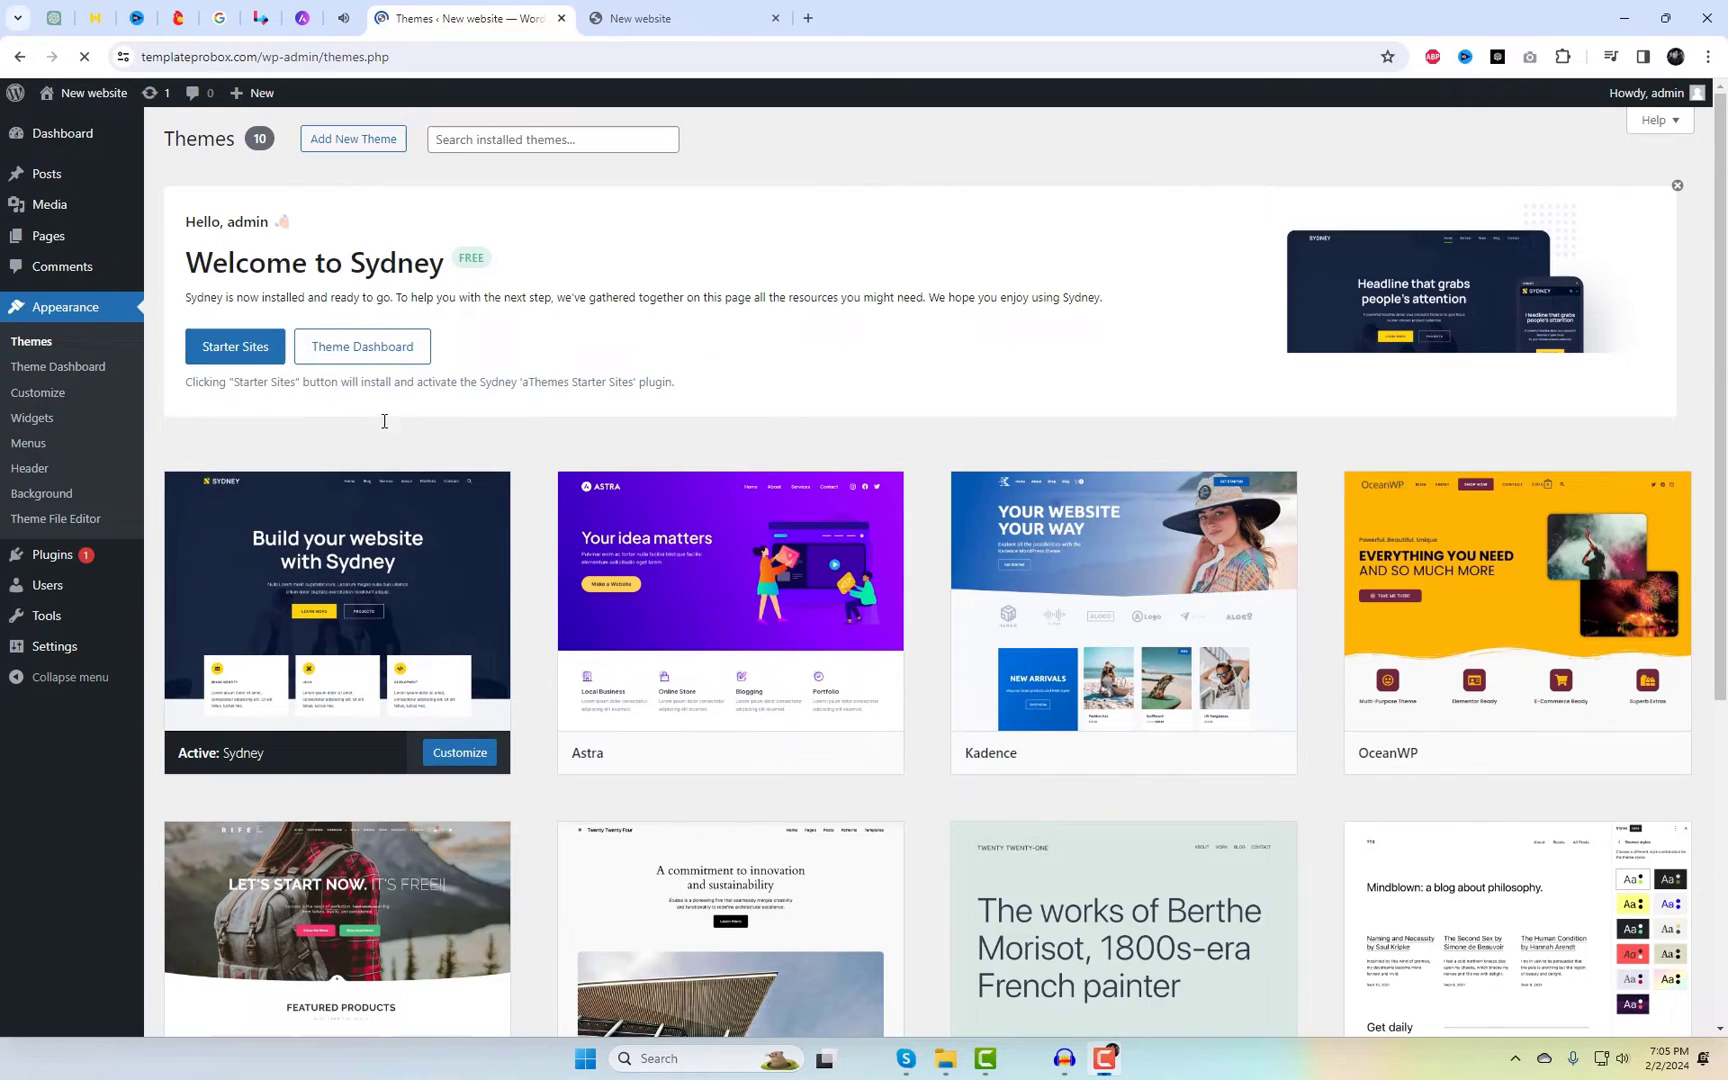
Step: Install Sydney's starter sites plugin and compare the free and Pro designs in the Starter Sites collection
click(238, 348)
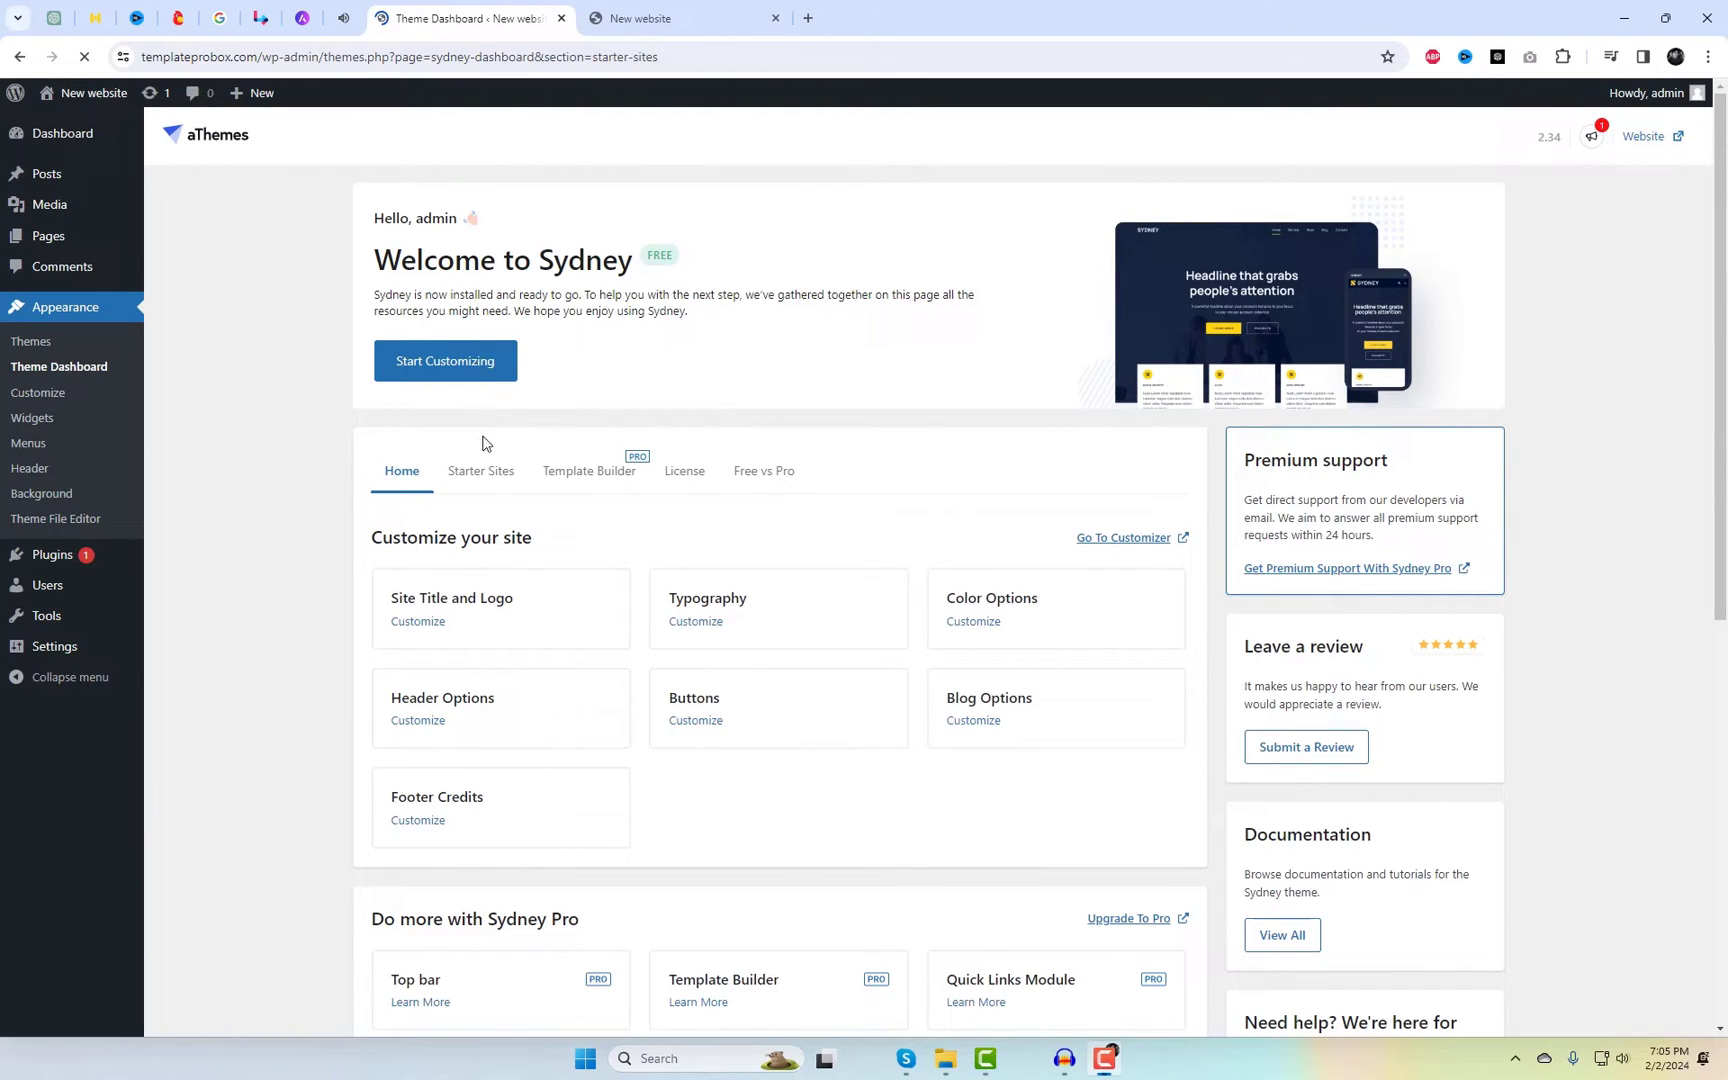
click(490, 481)
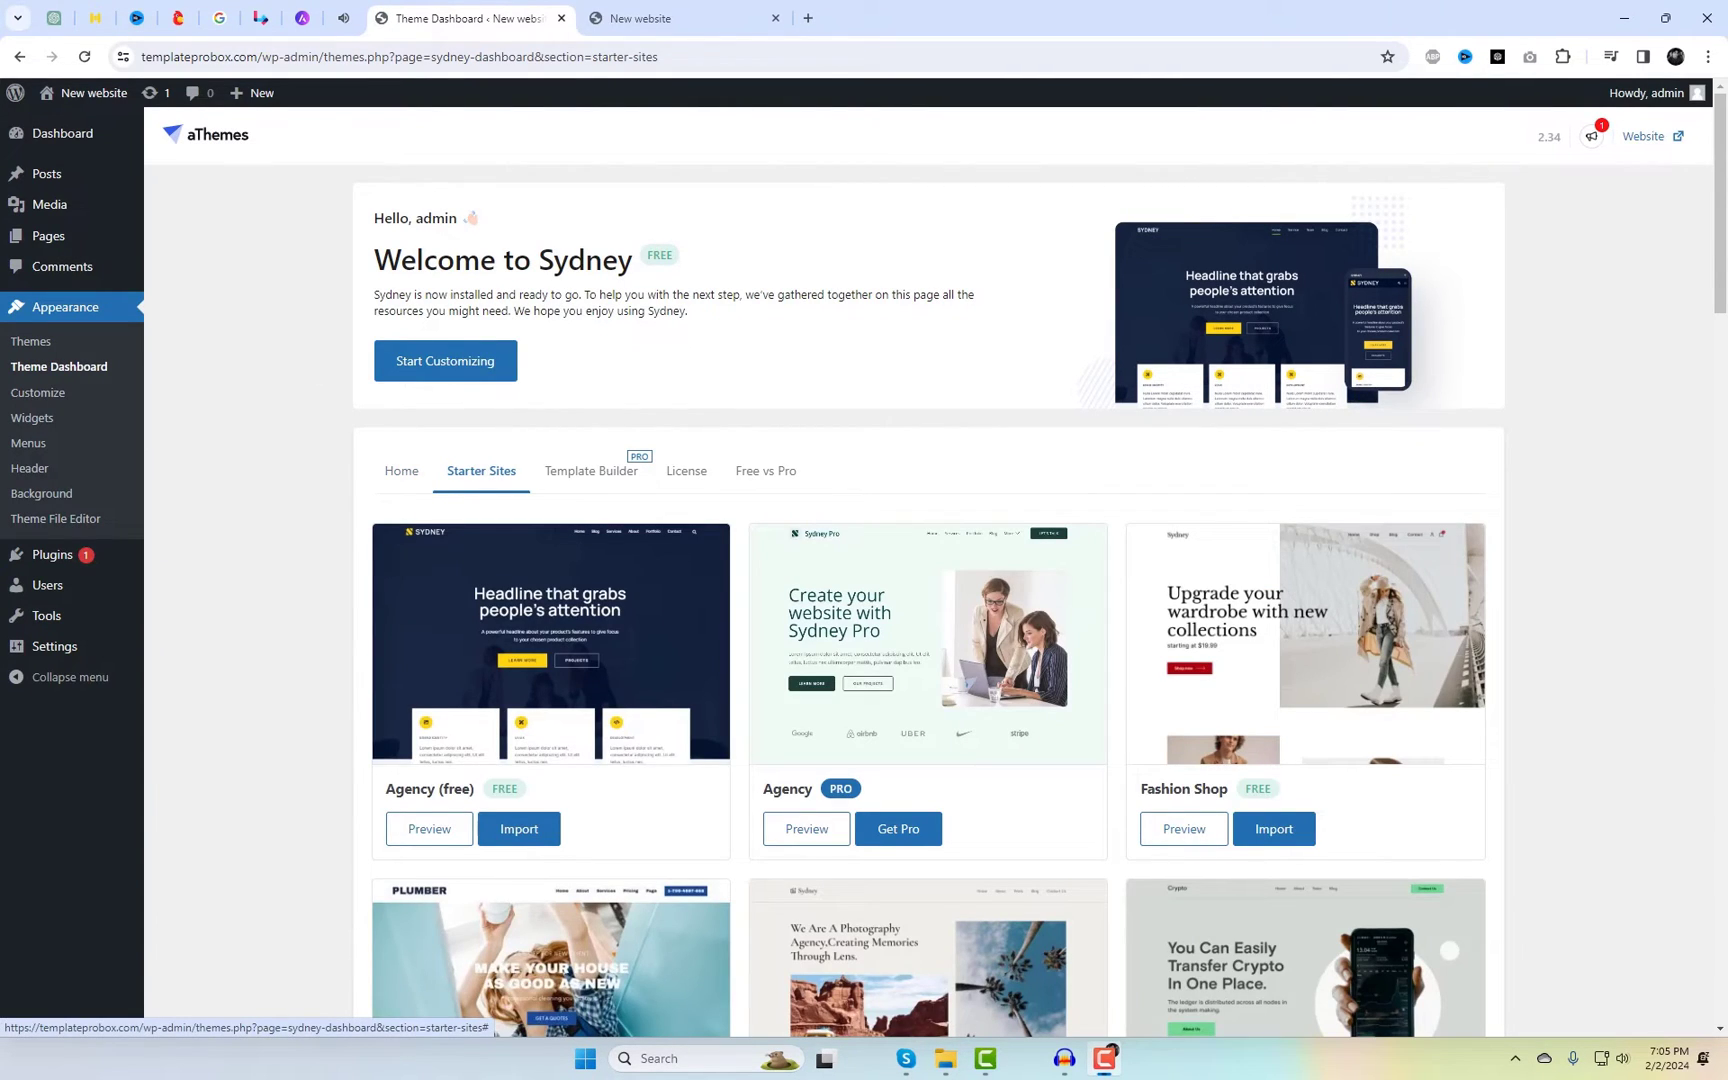
scroll(862, 630, down, 2)
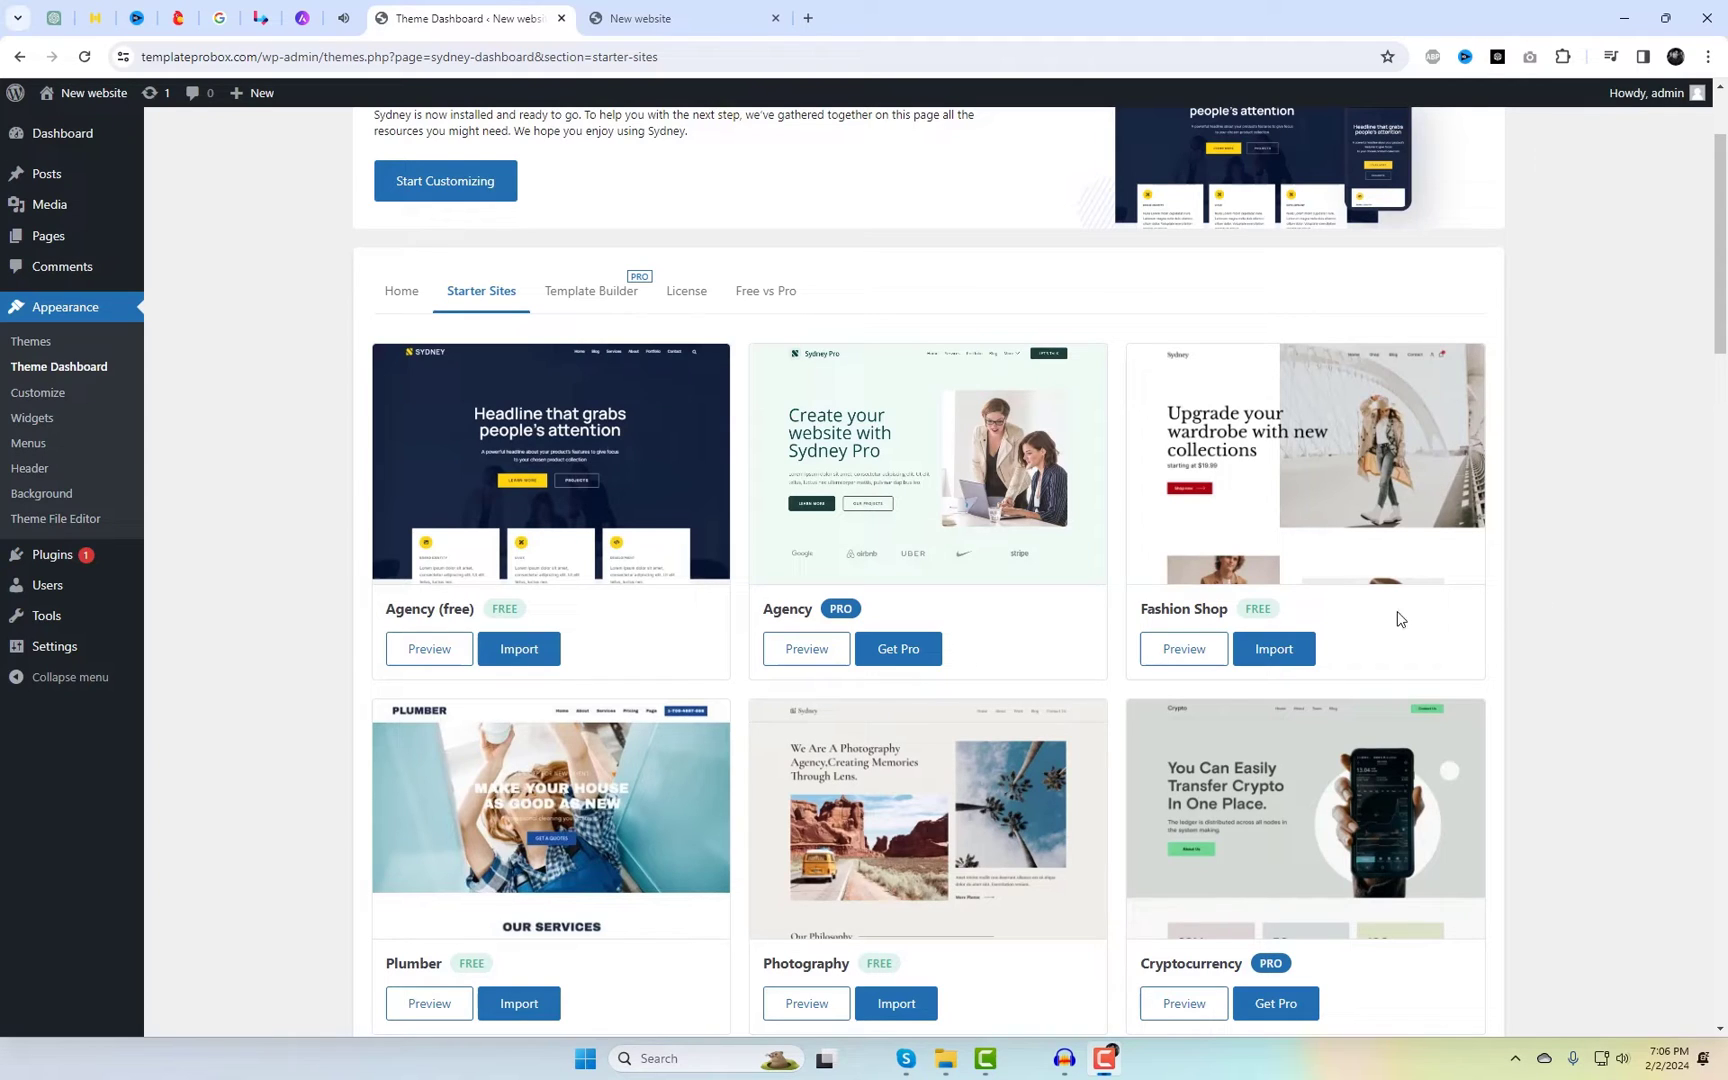
scroll(600, 735, down, 2)
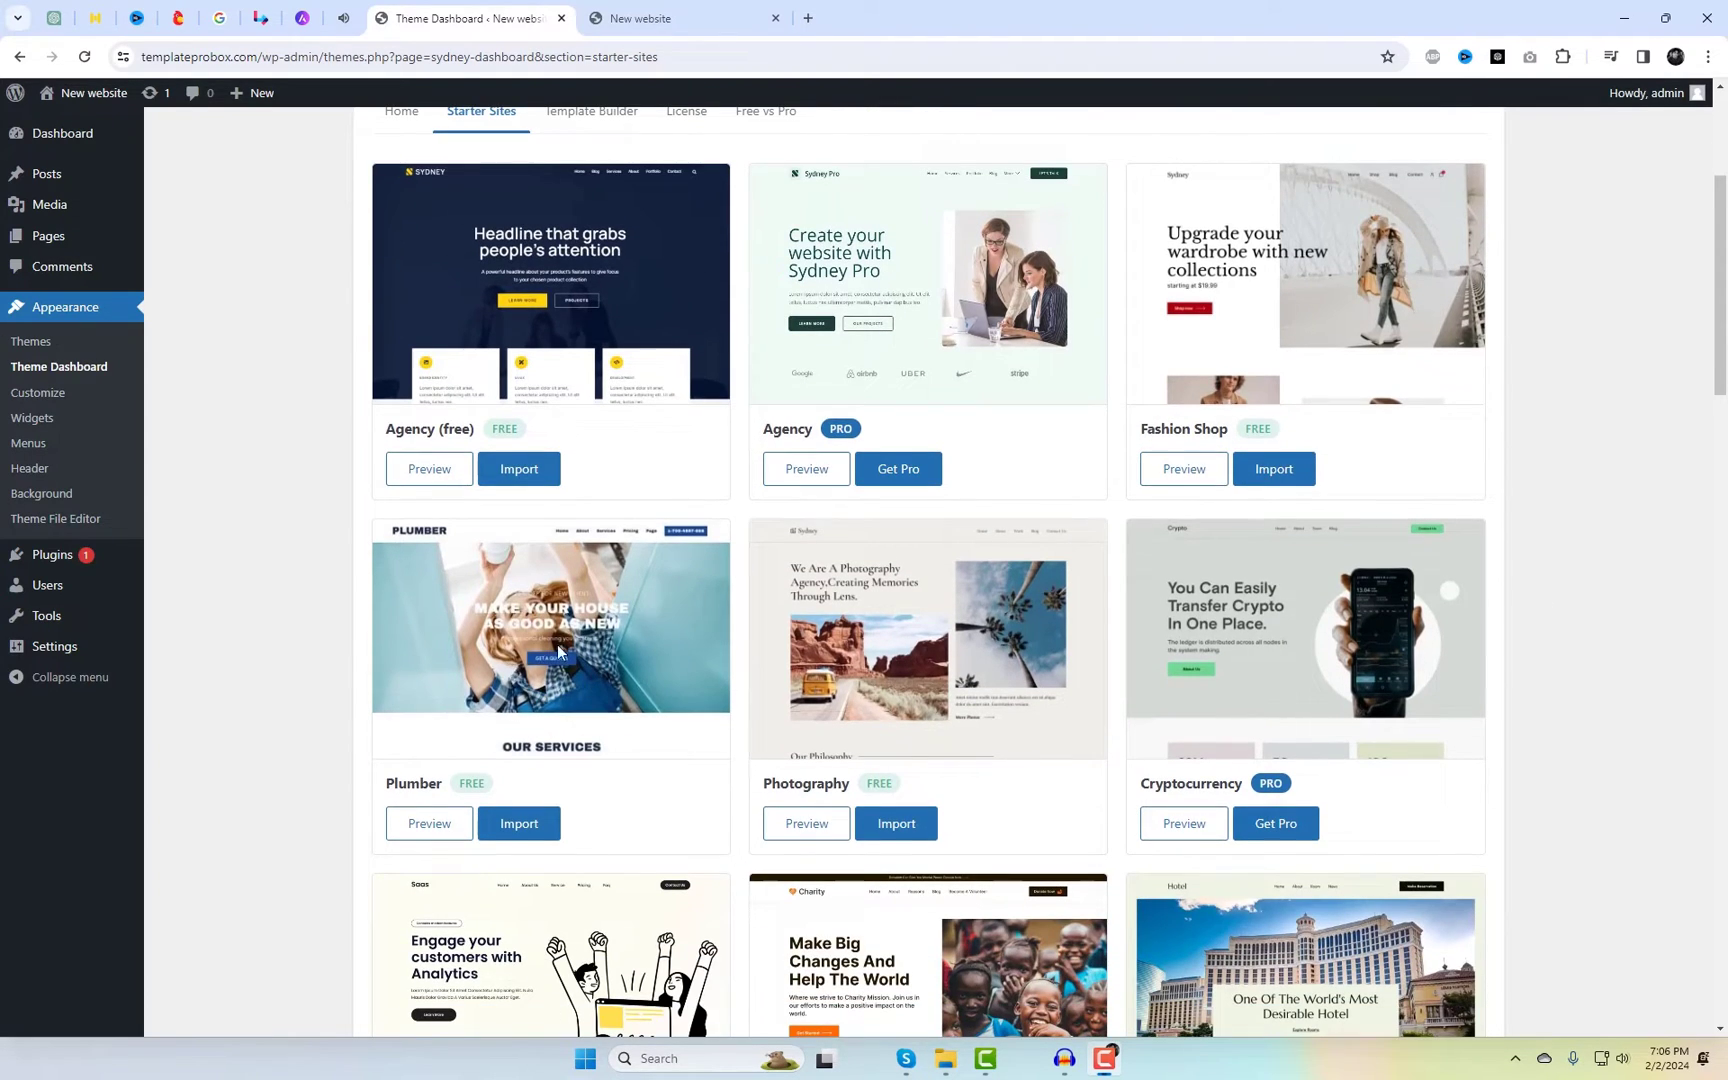
scroll(748, 768, down, 3)
scroll(676, 766, up, 4)
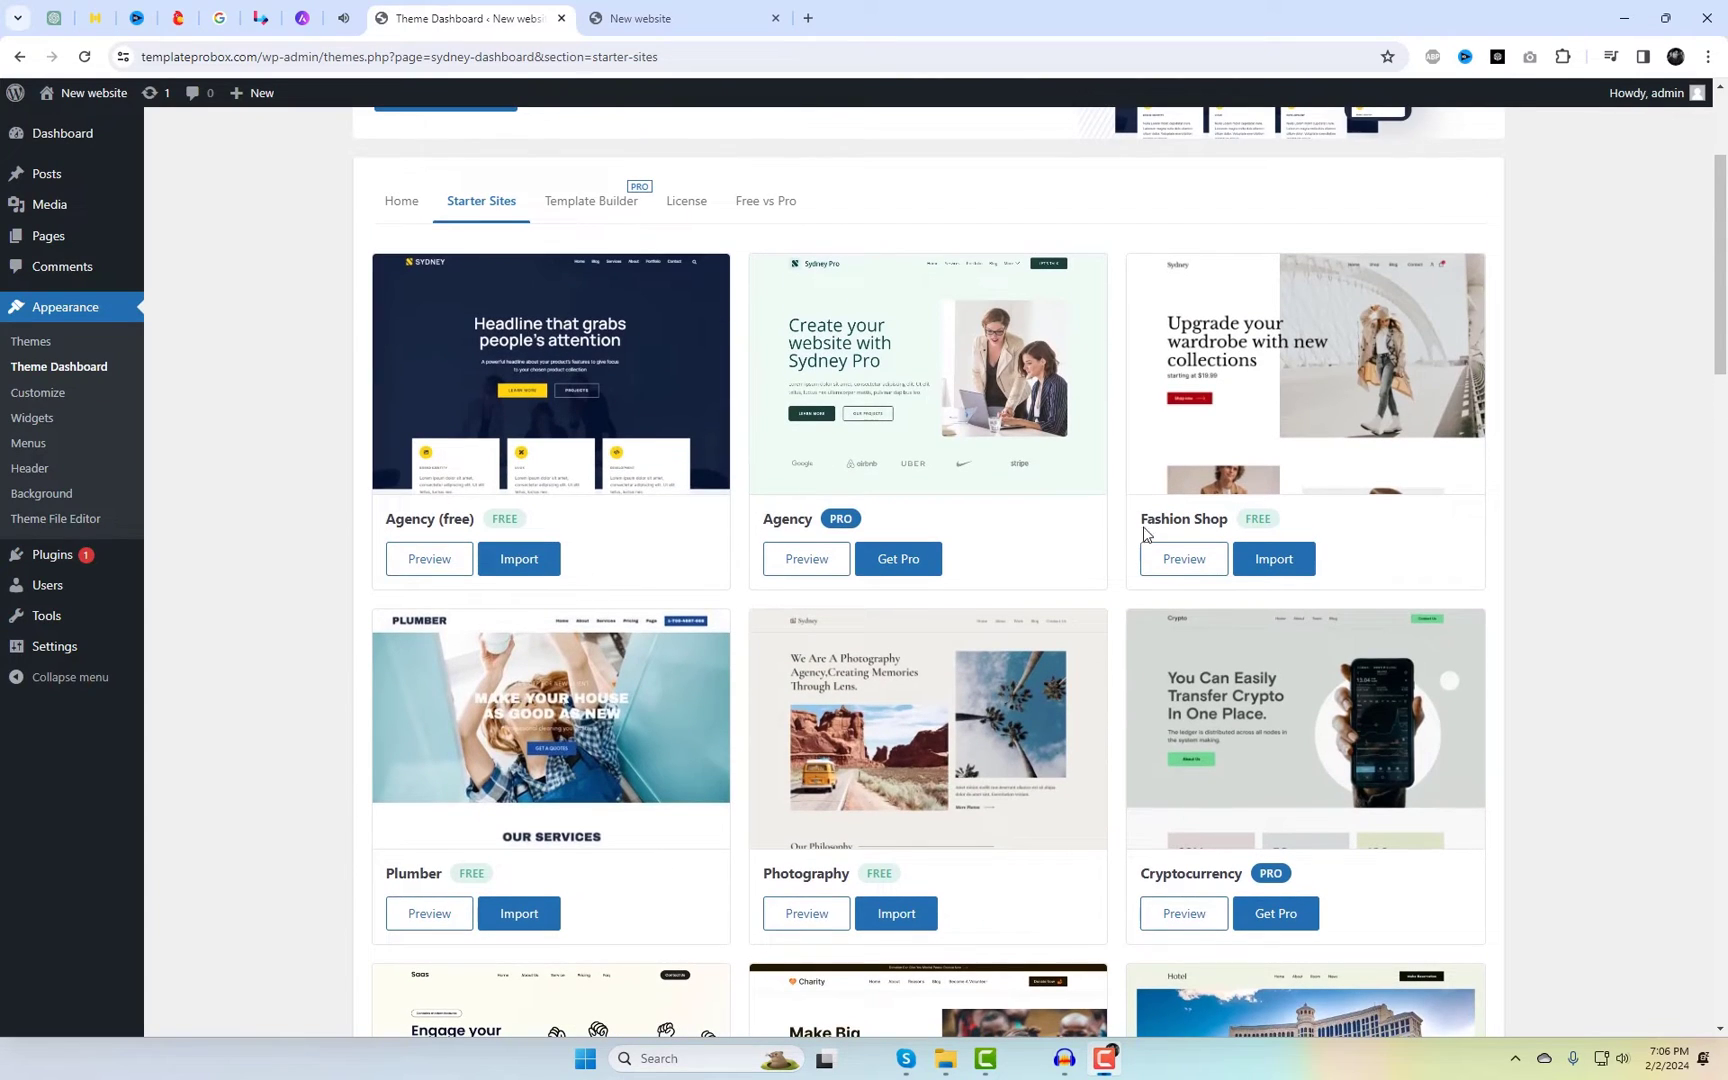
Step: Import the entire Fashion Shop starter site with content, widgets and customizer settings, without customizing it and skipping the newsletter subscription
click(1298, 563)
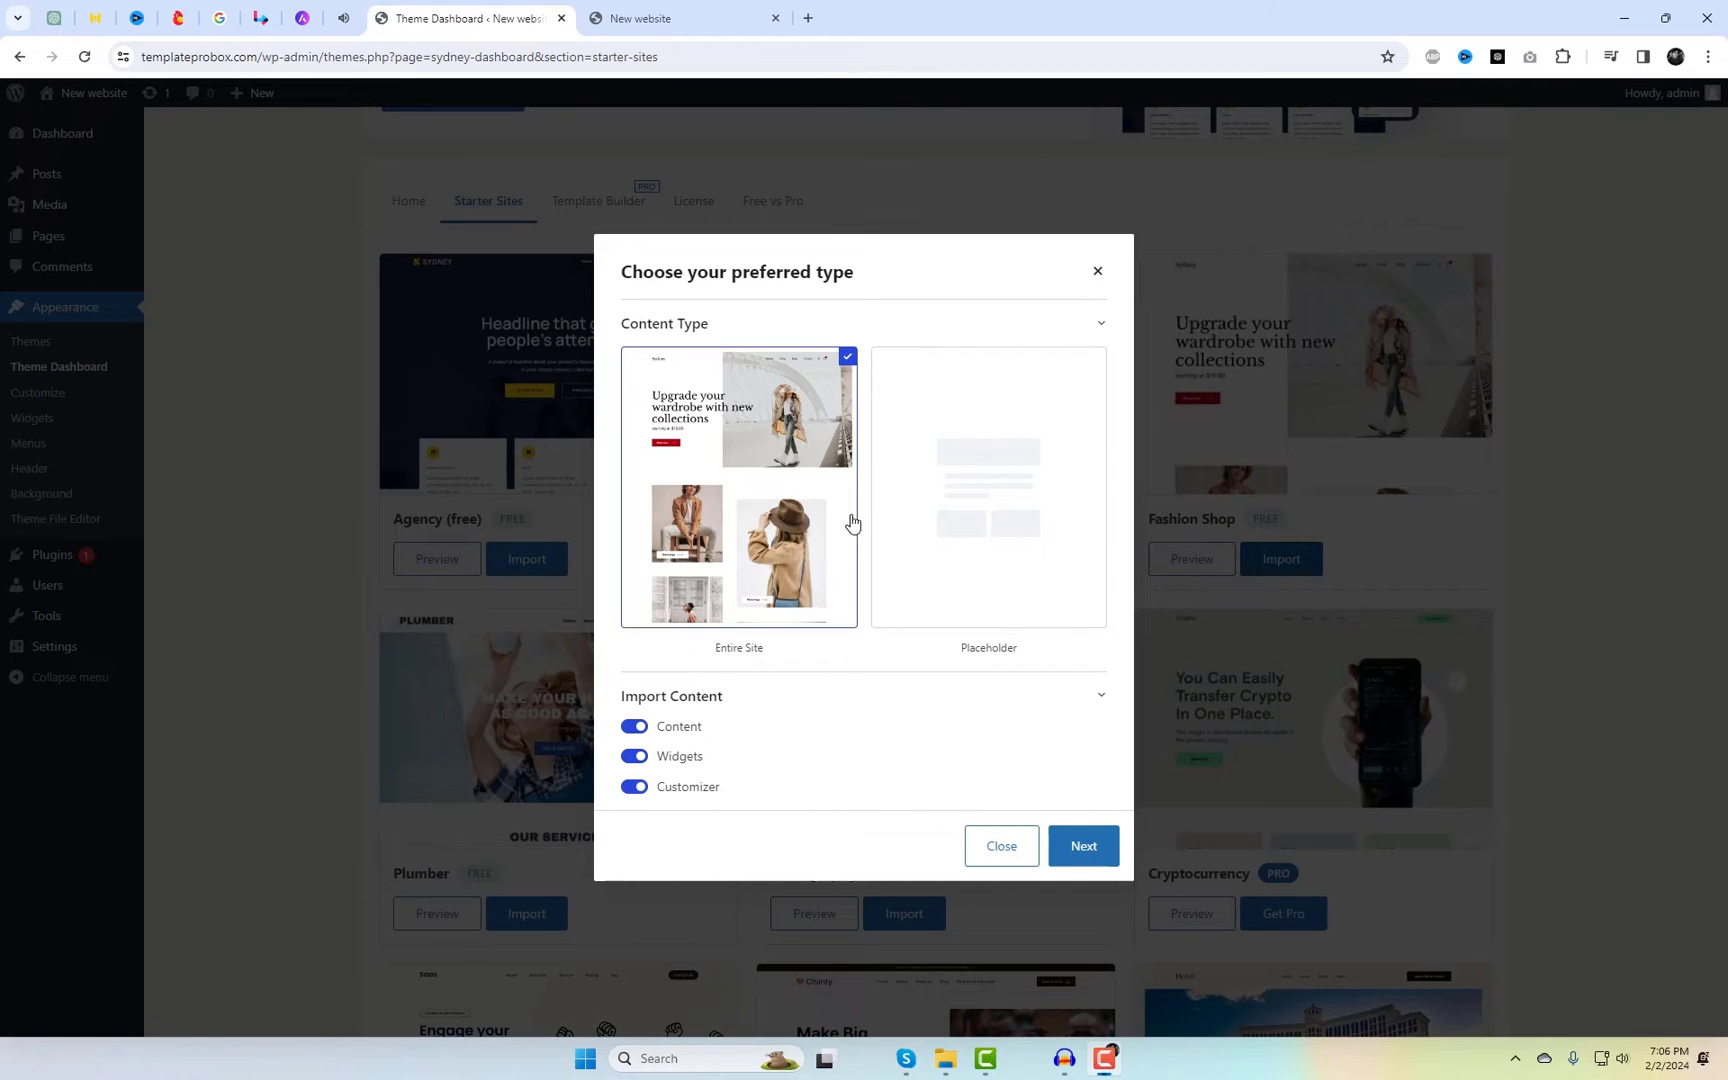
click(1088, 847)
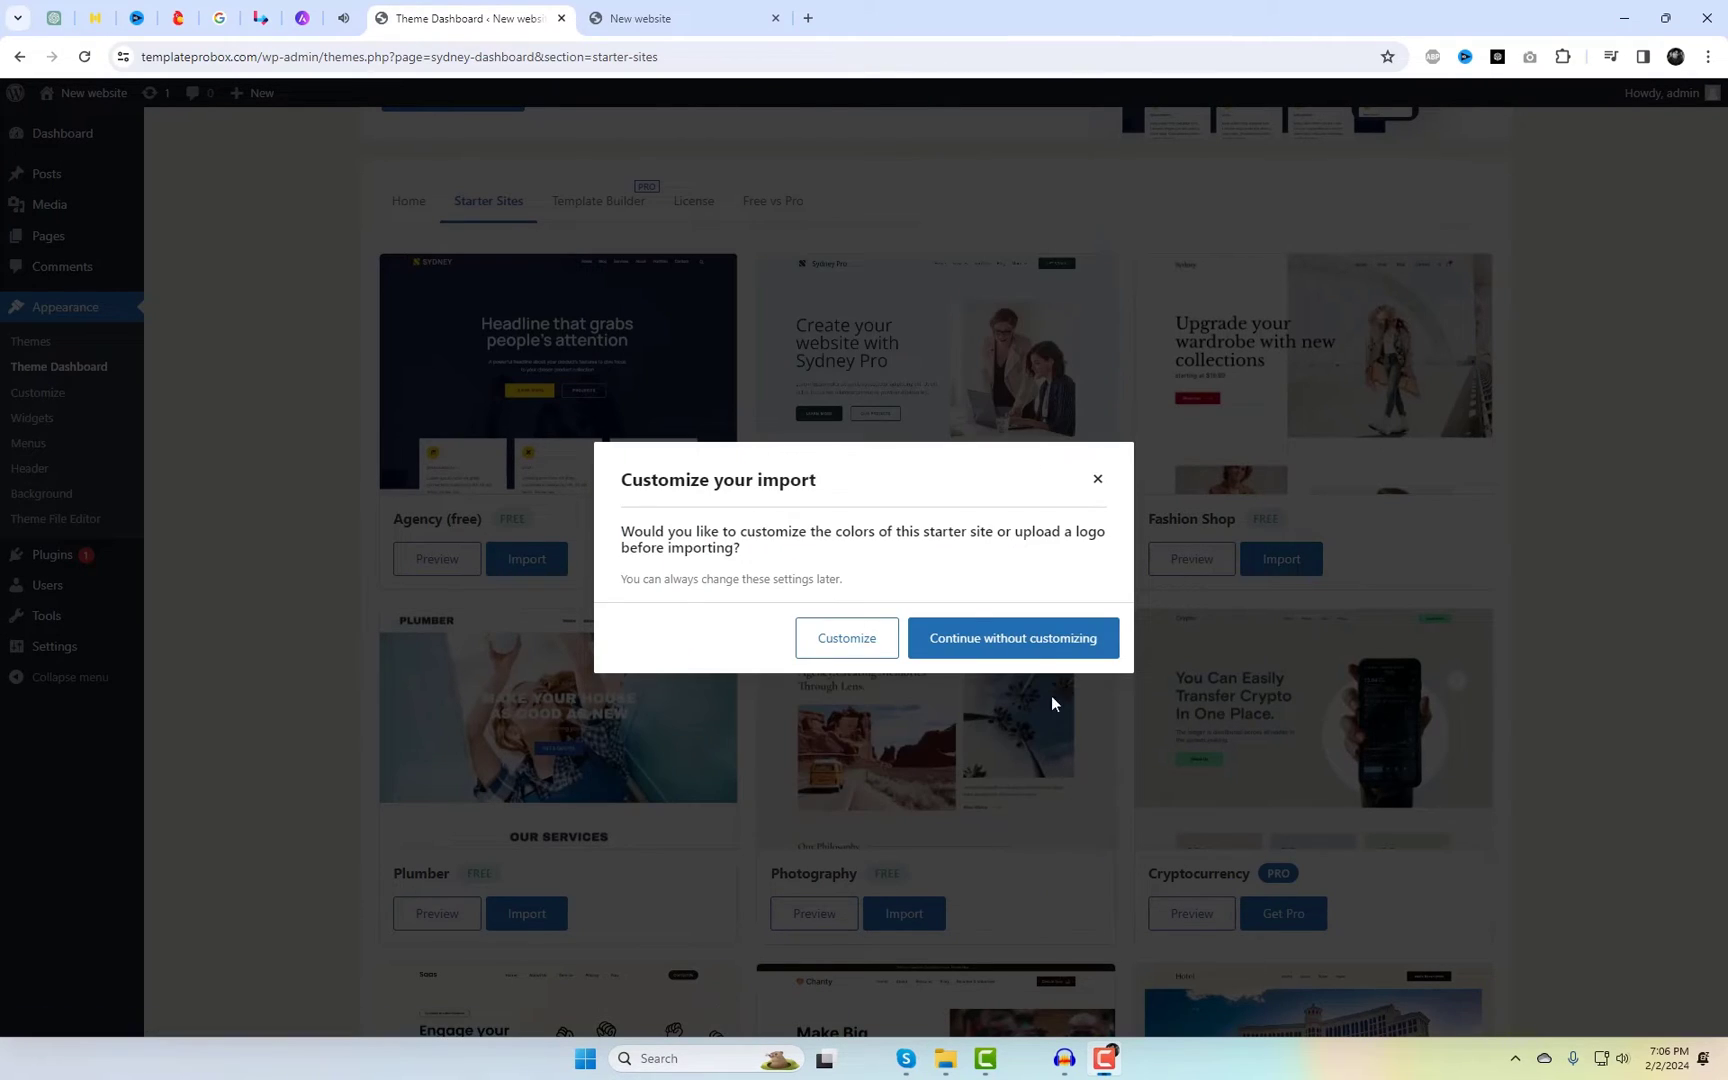
click(1031, 641)
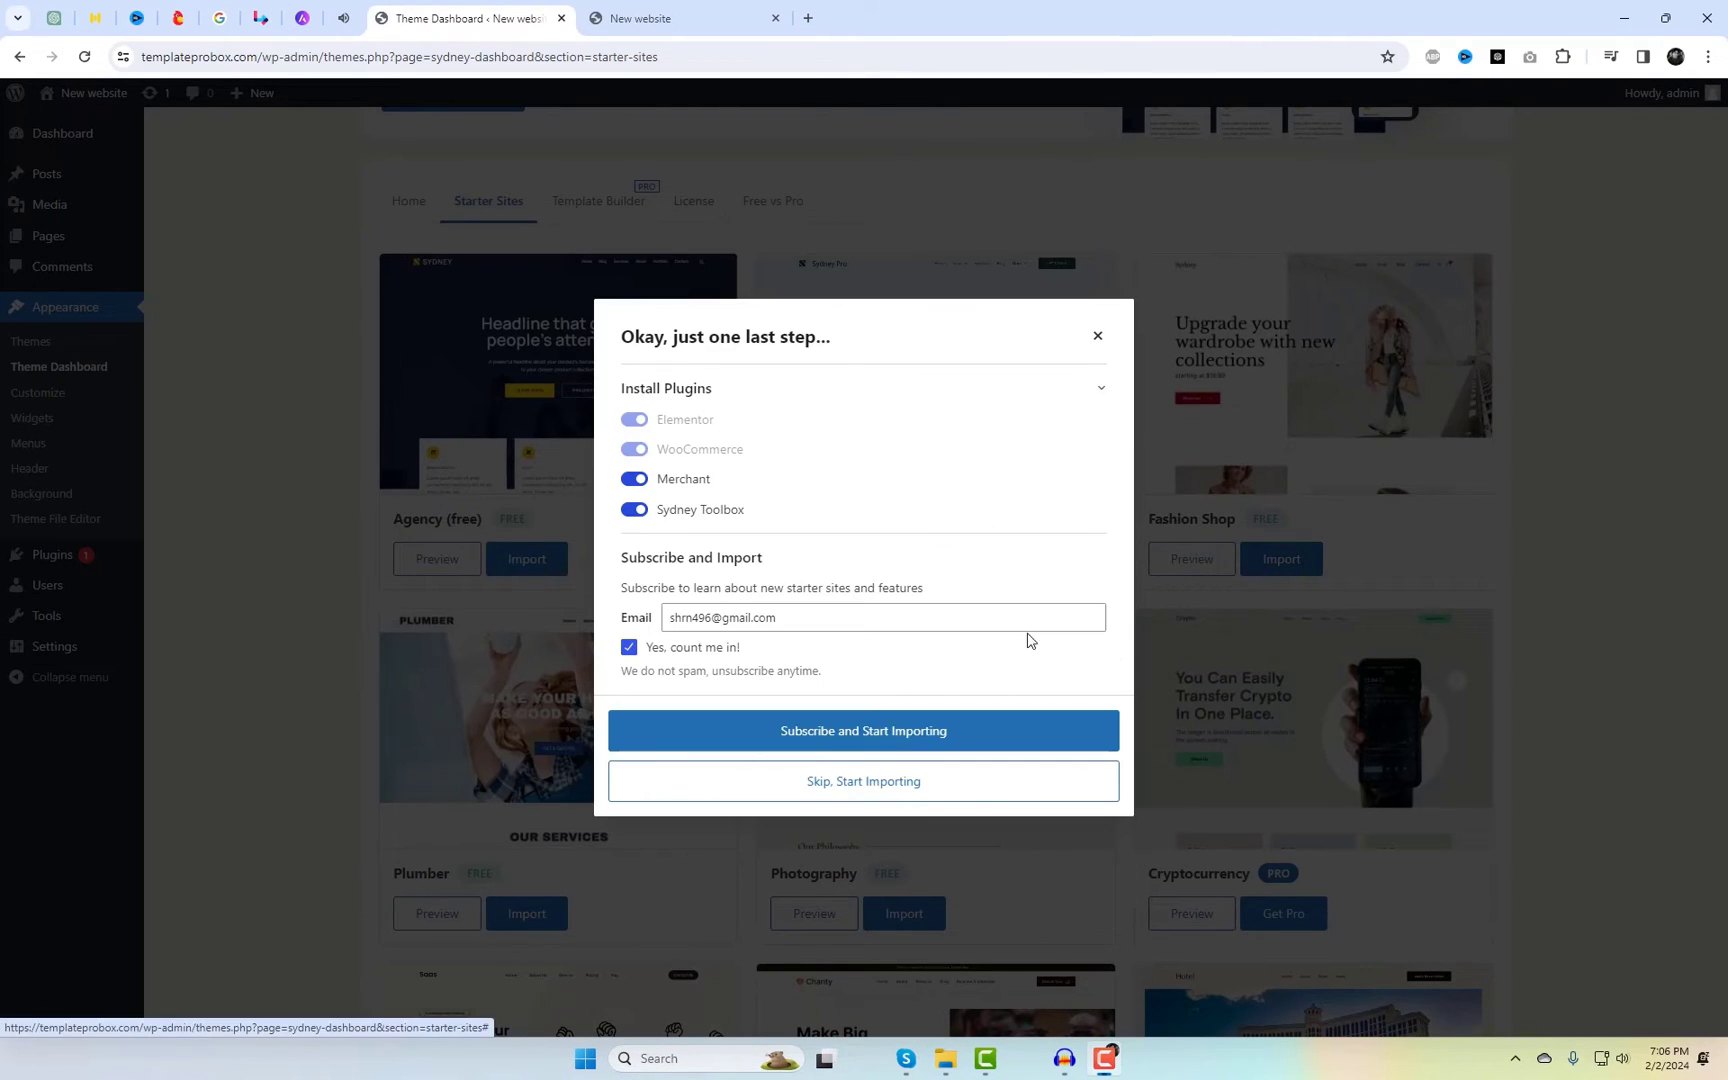
click(842, 784)
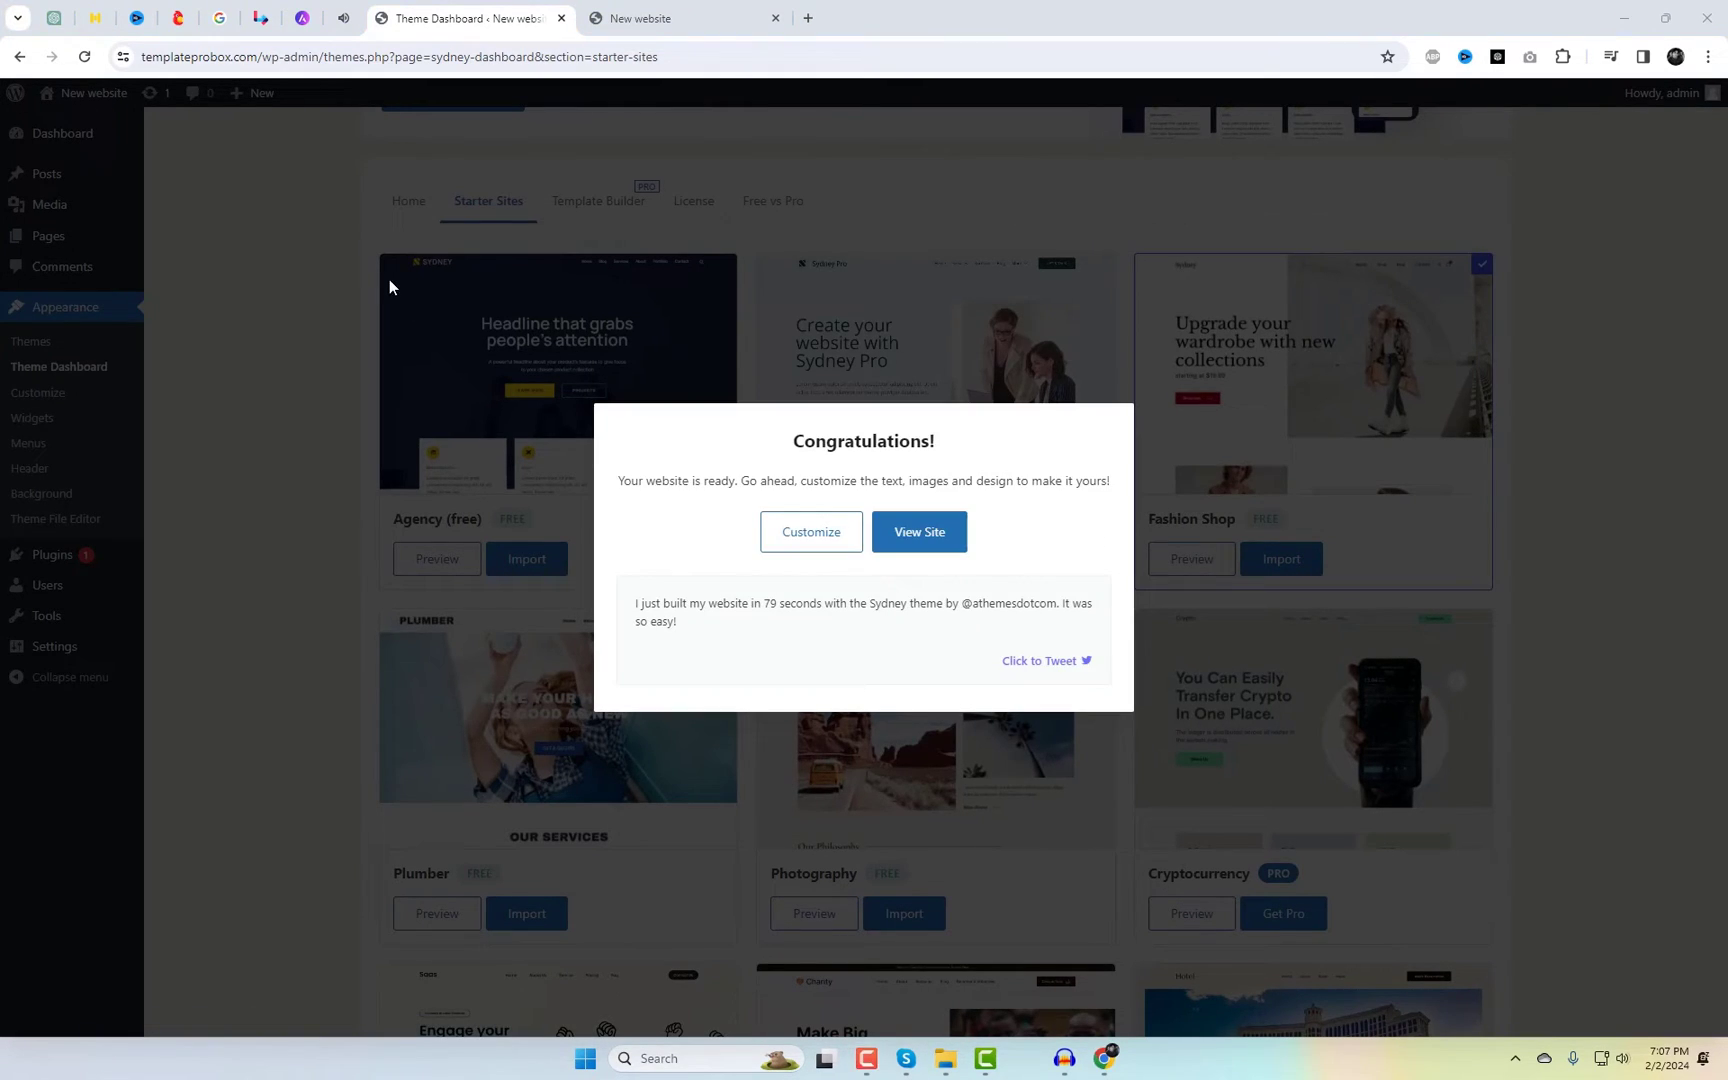
Step: View the imported Fashion Shop site and review its home page from the hero banner and top products to the footer
click(906, 548)
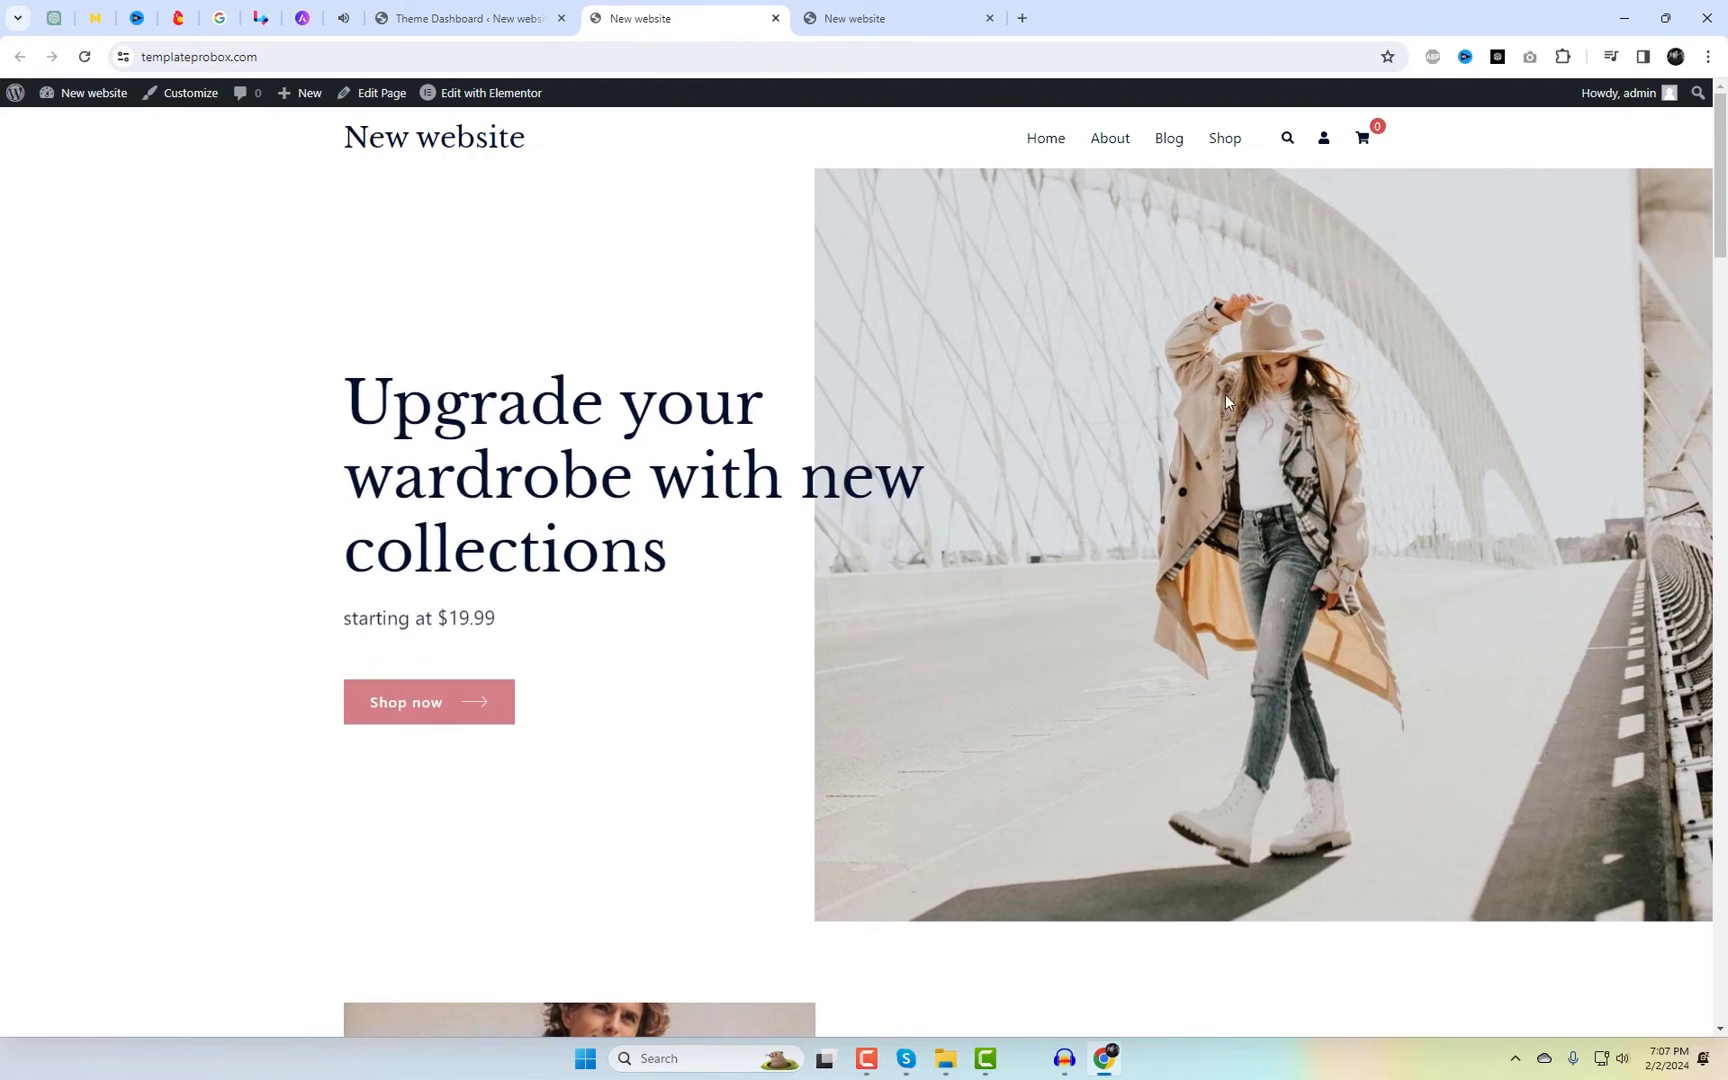
drag(1722, 220, 1722, 440)
scroll(1561, 721, down, 3)
scroll(1561, 721, down, 10)
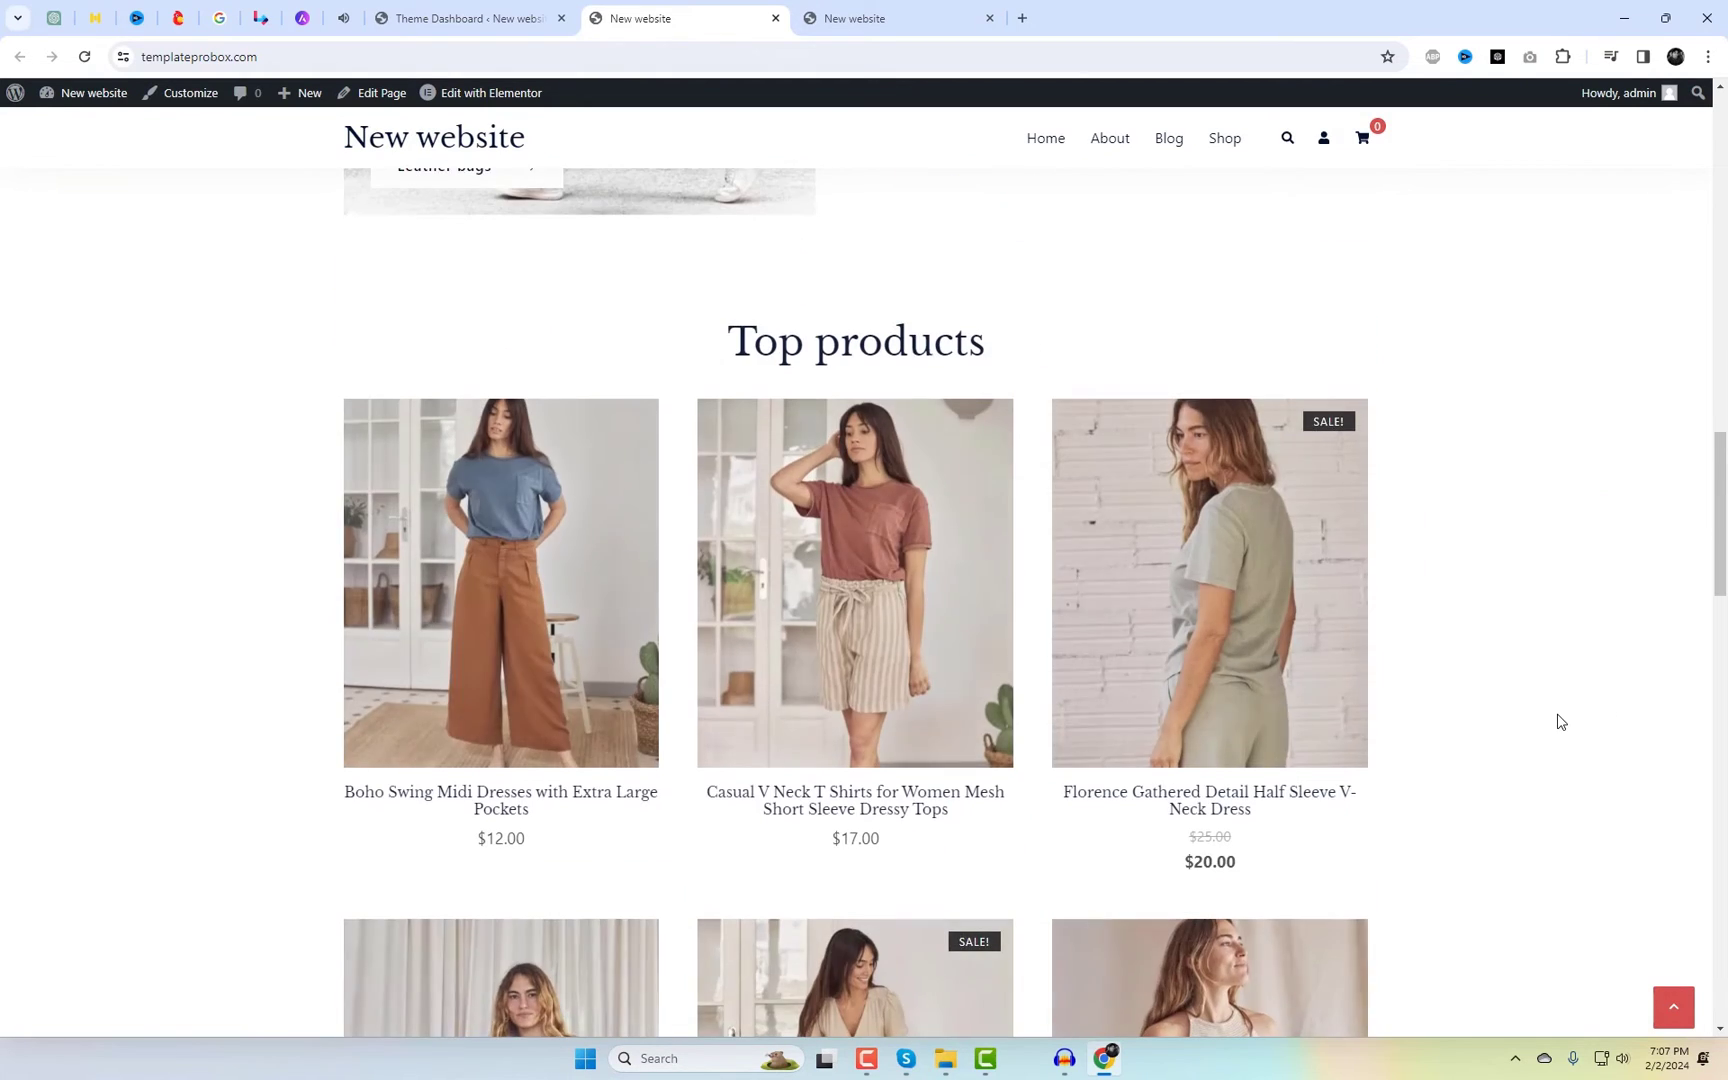
scroll(1561, 721, down, 12)
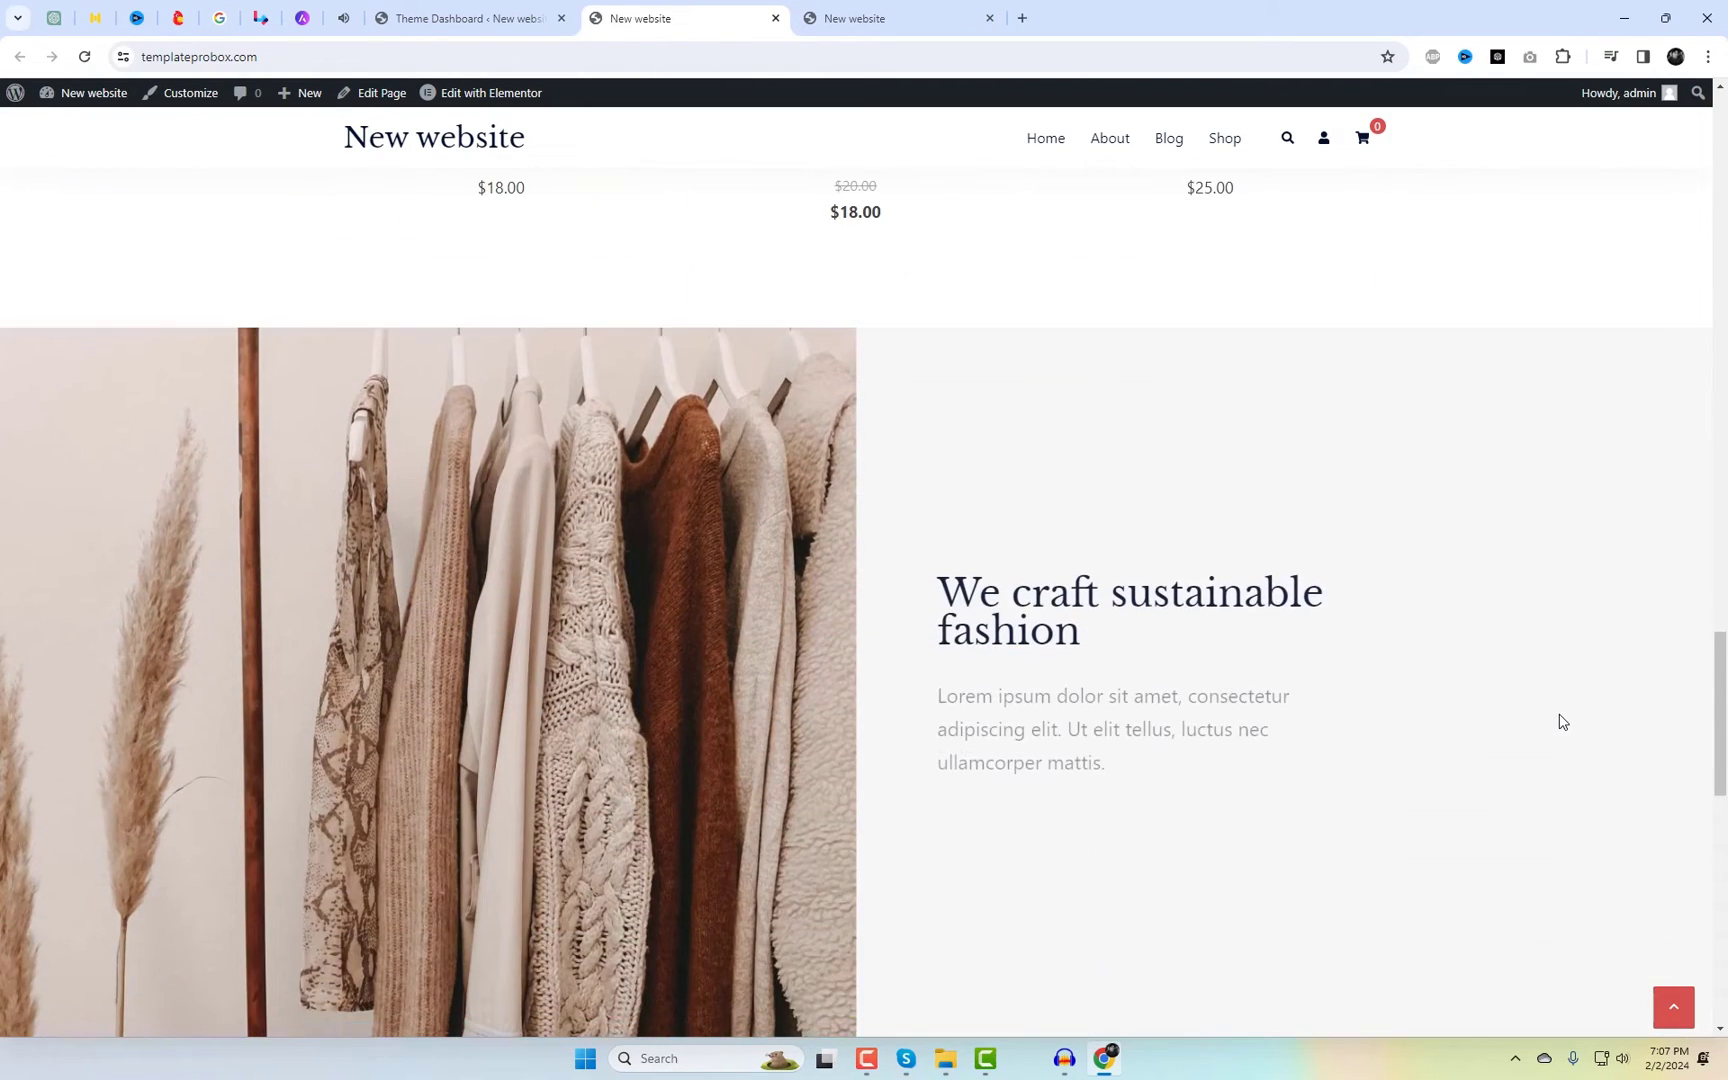
scroll(1568, 735, down, 4)
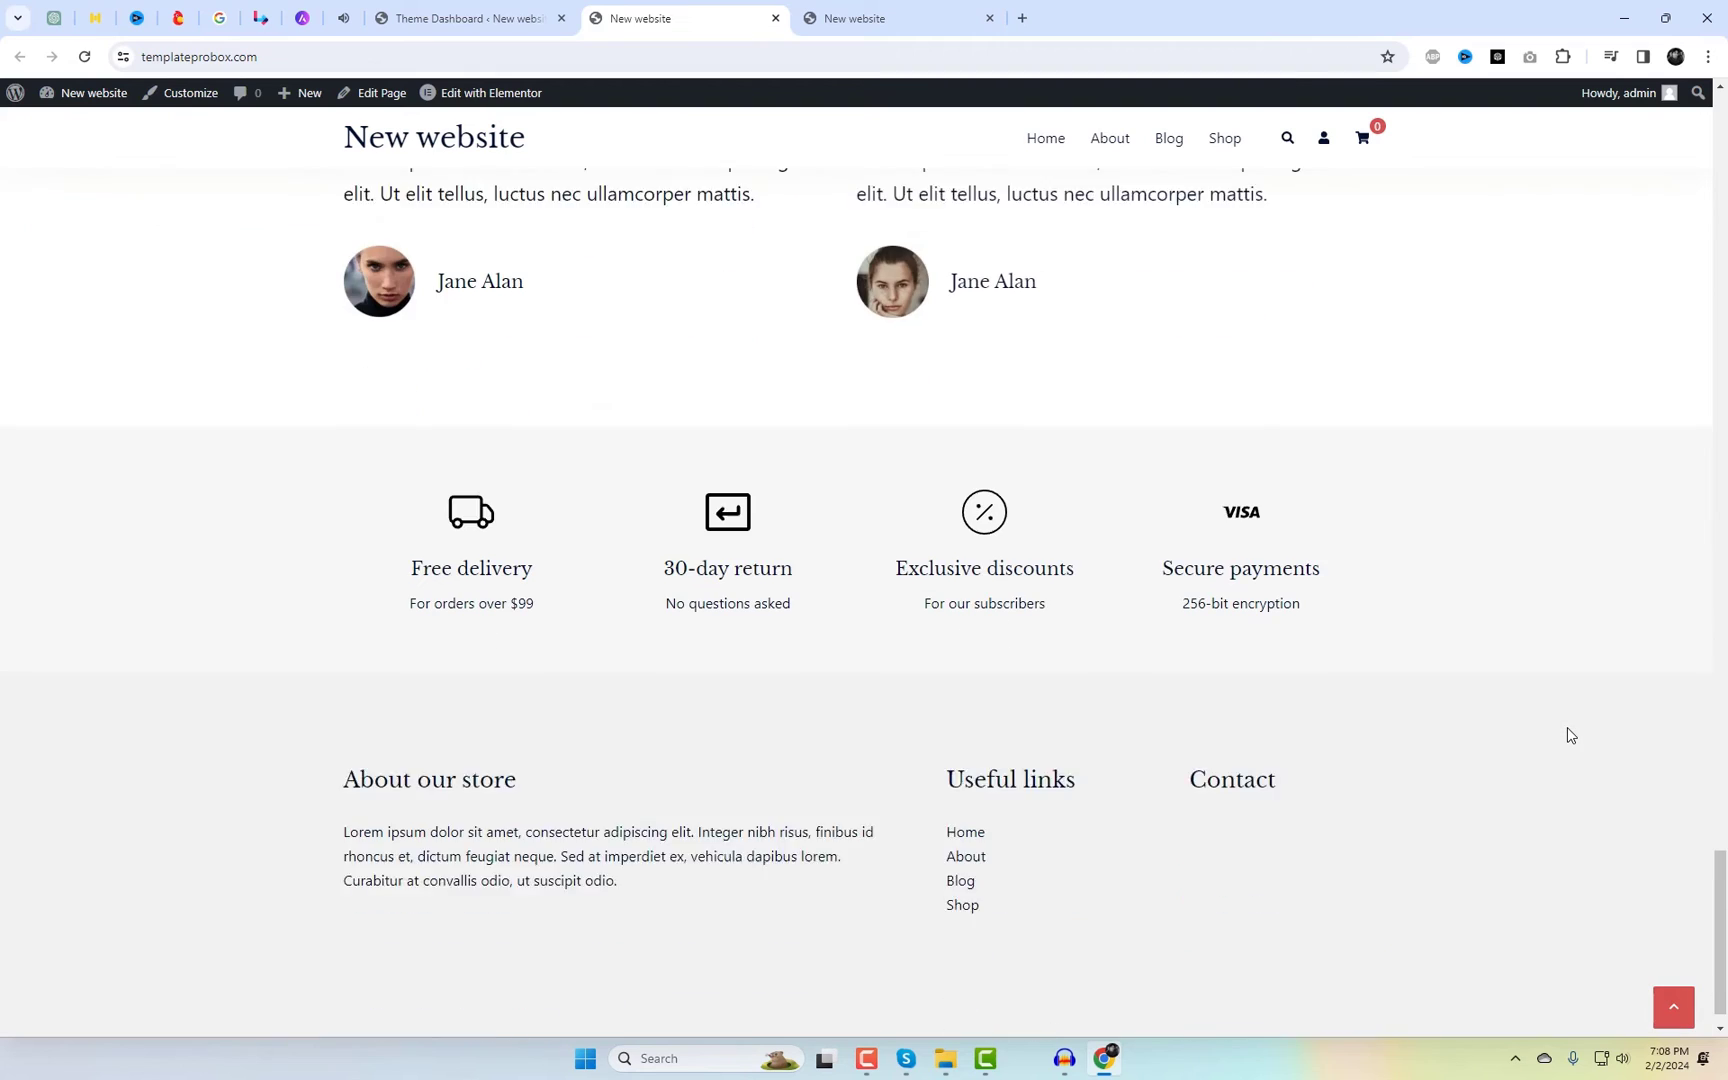
key(Home)
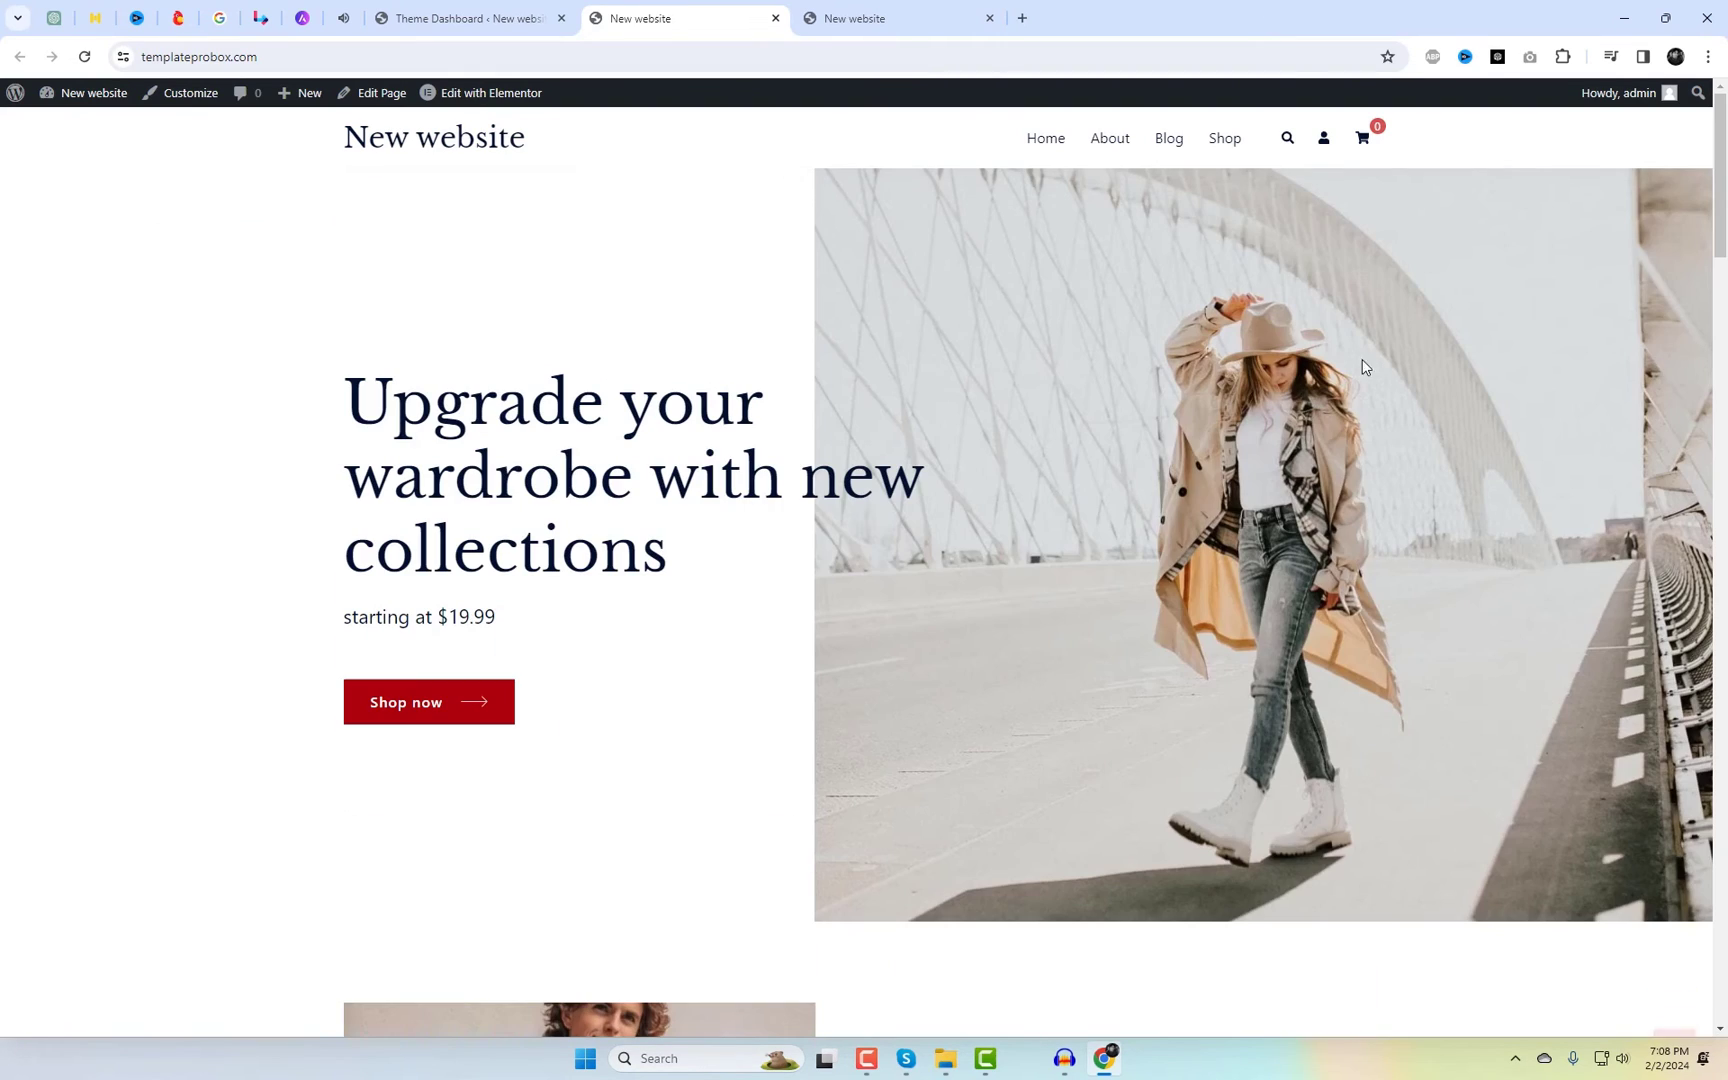
Step: Review the Fashion Shop's About page, including Our story and the contact section
click(1126, 147)
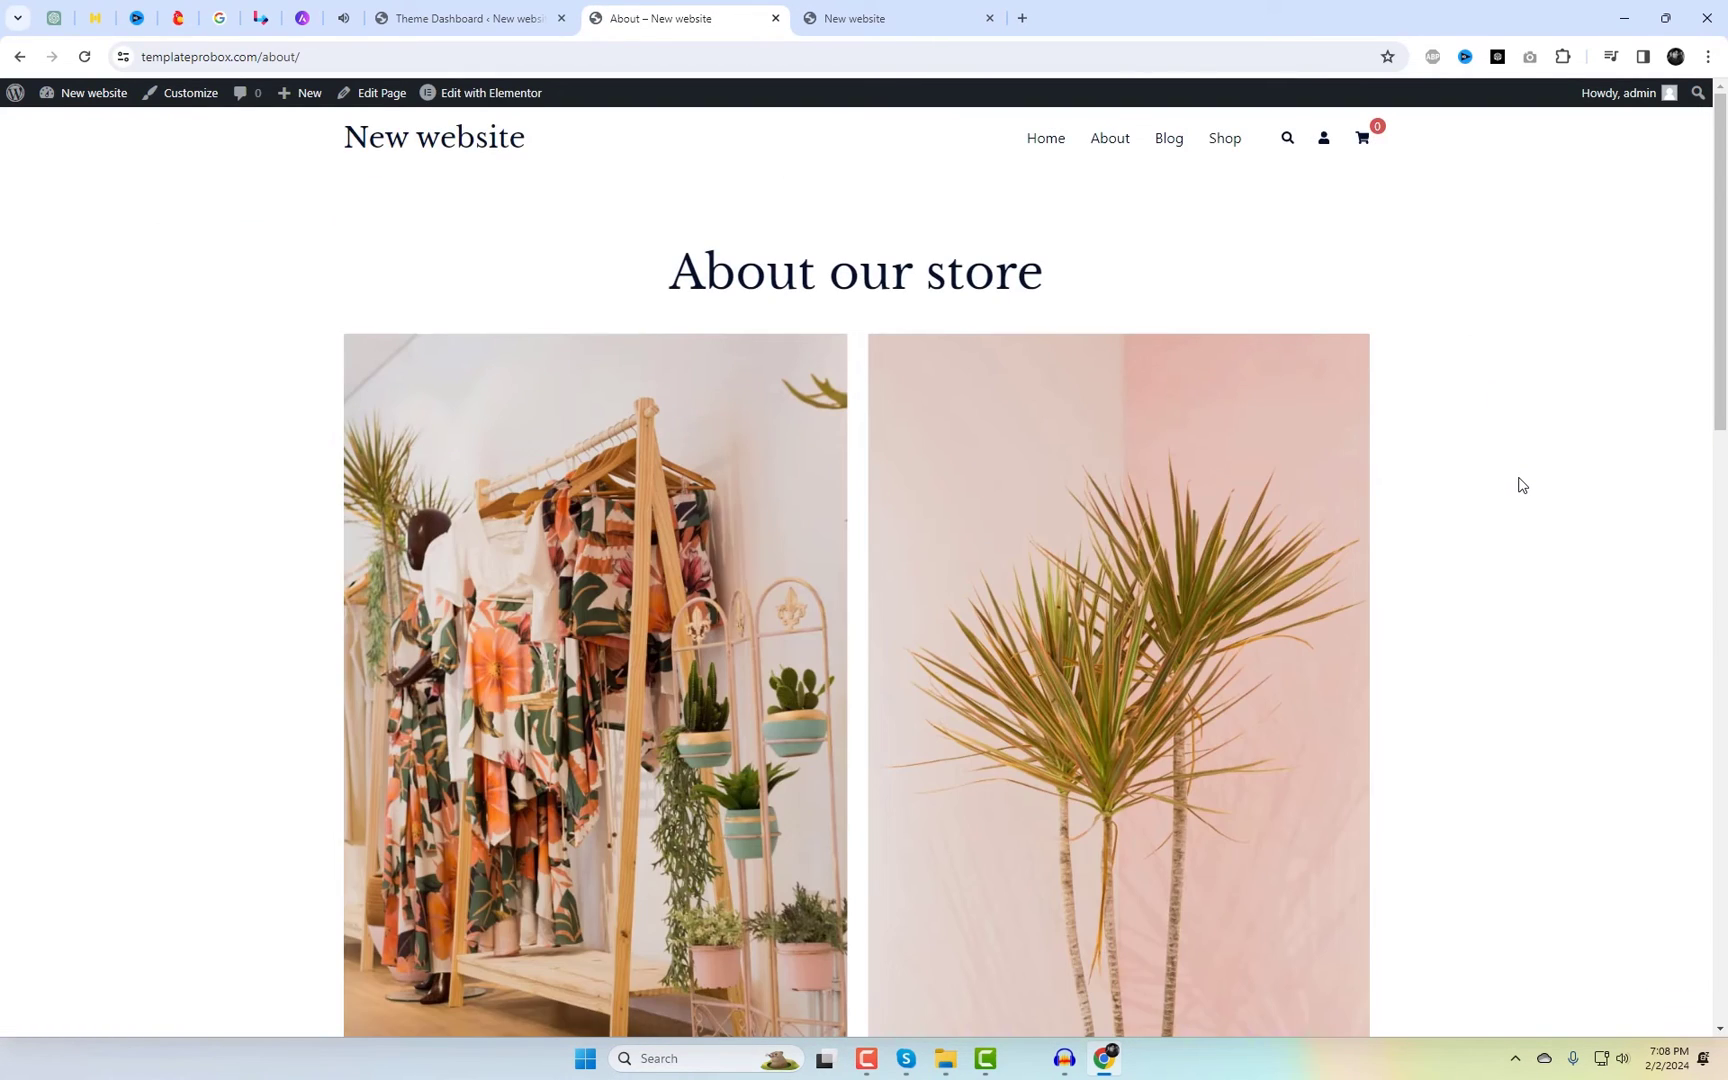
scroll(1527, 520, down, 10)
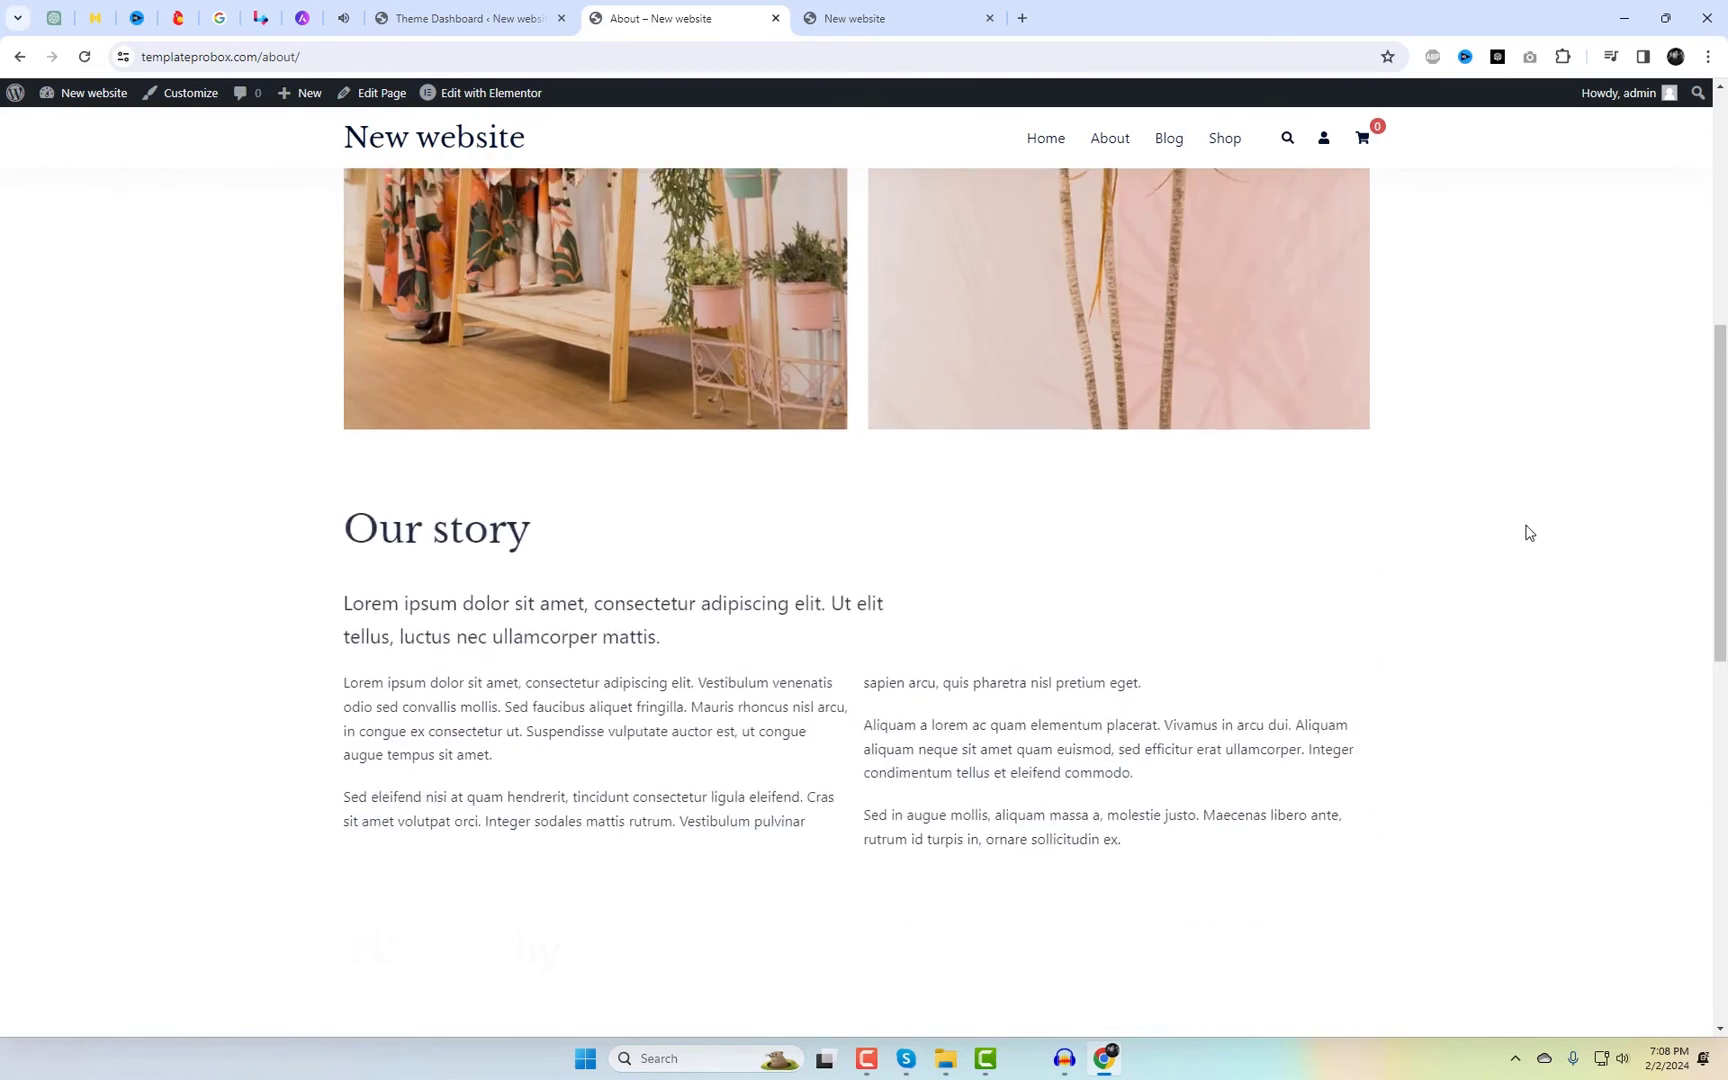
scroll(1533, 566, down, 4)
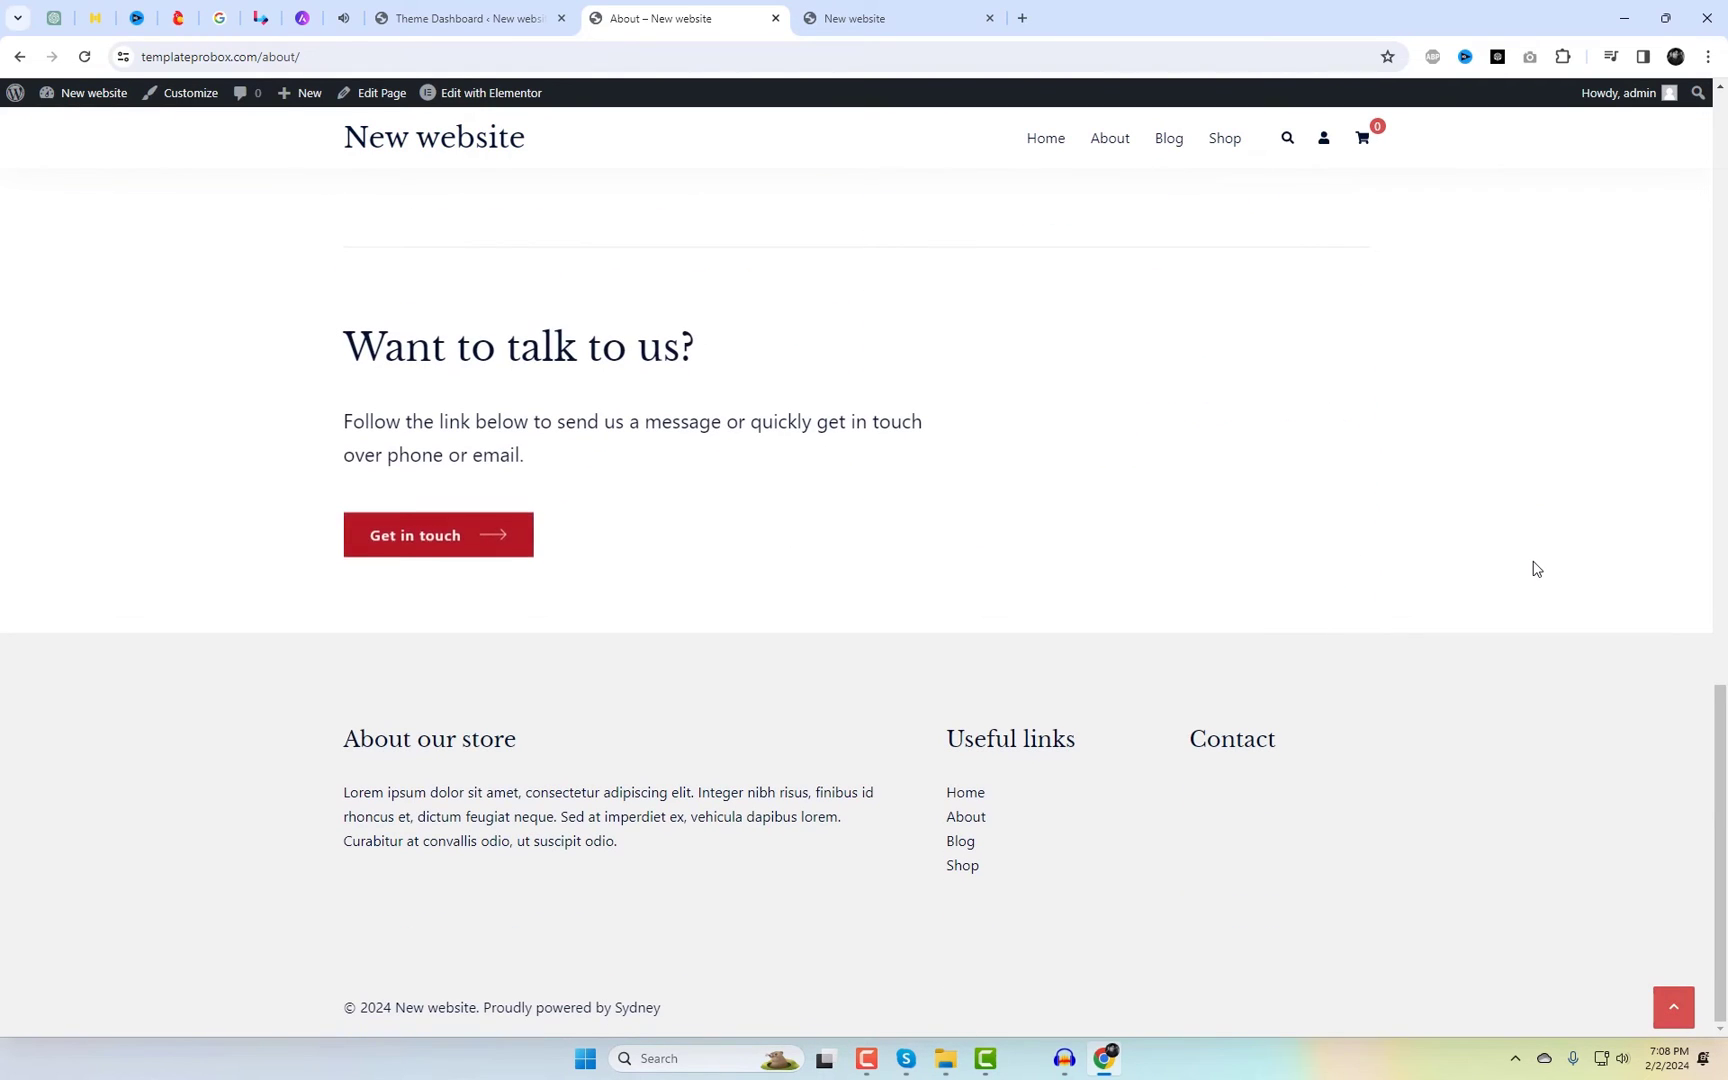
scroll(1531, 567, up, 15)
Step: Review the Fashion Shop's Blog page from the post grid down to the pagination and footer
click(1178, 145)
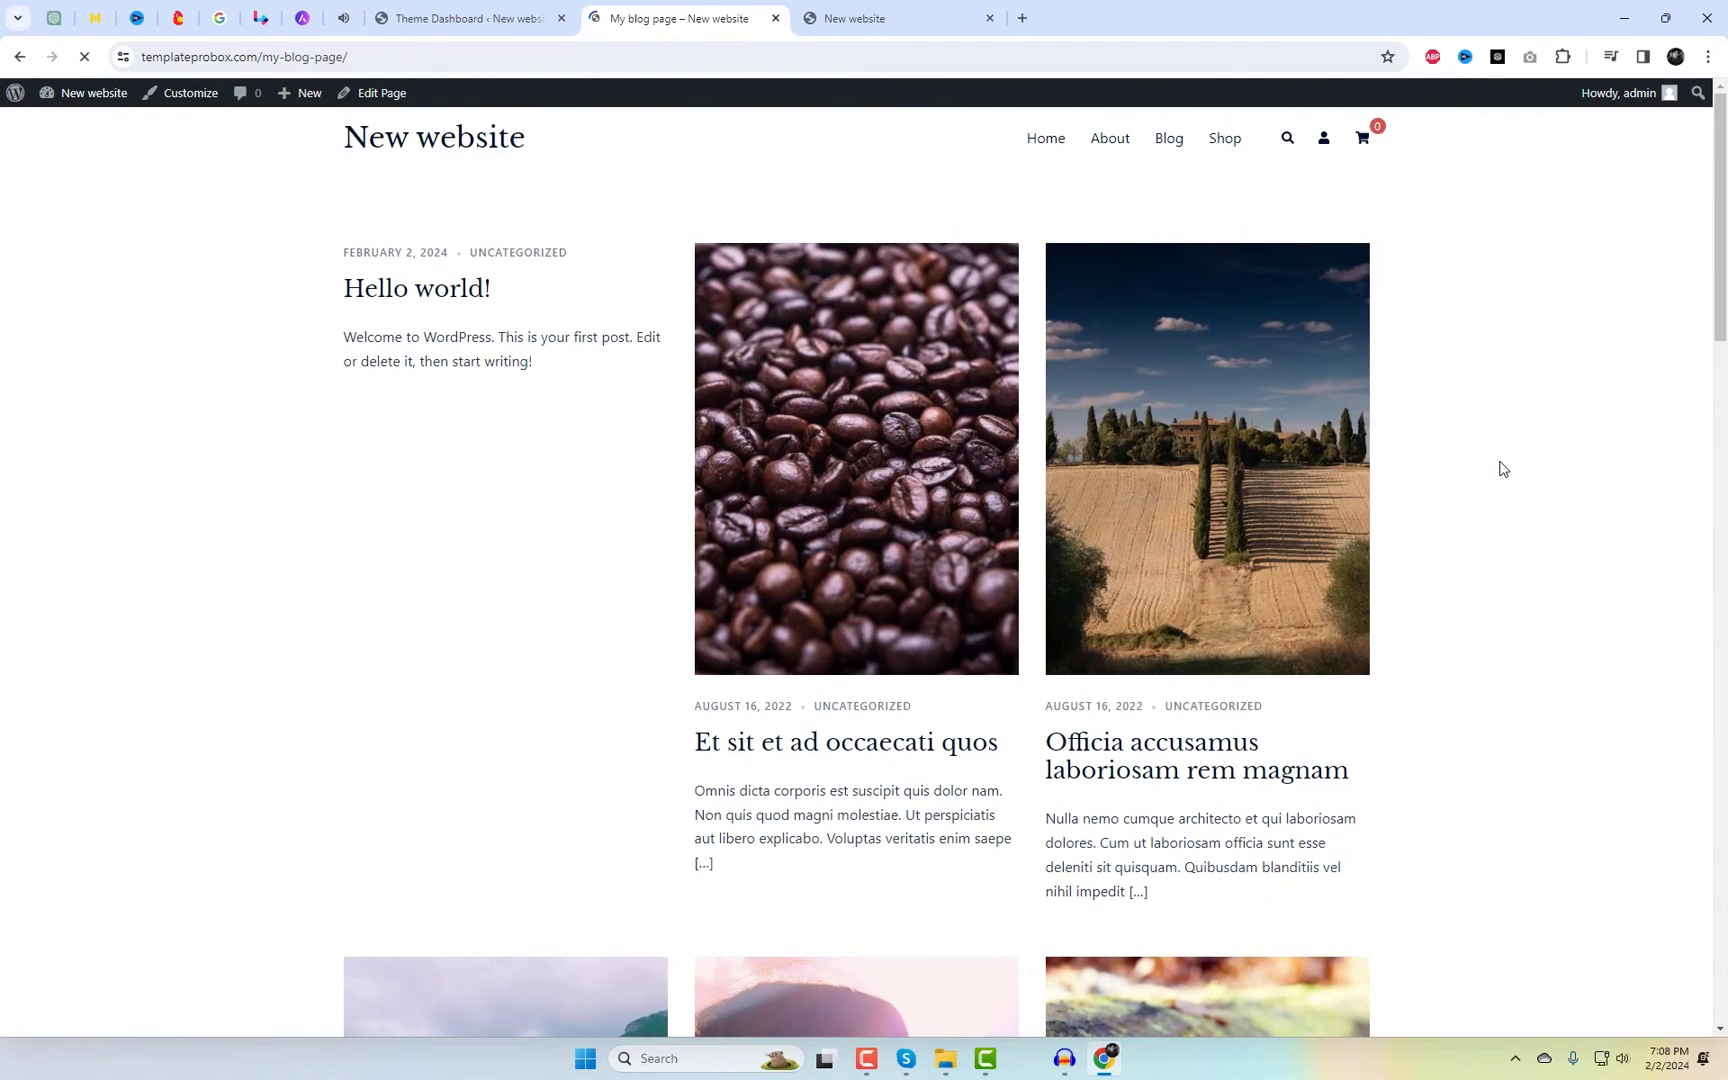
scroll(1501, 469, down, 8)
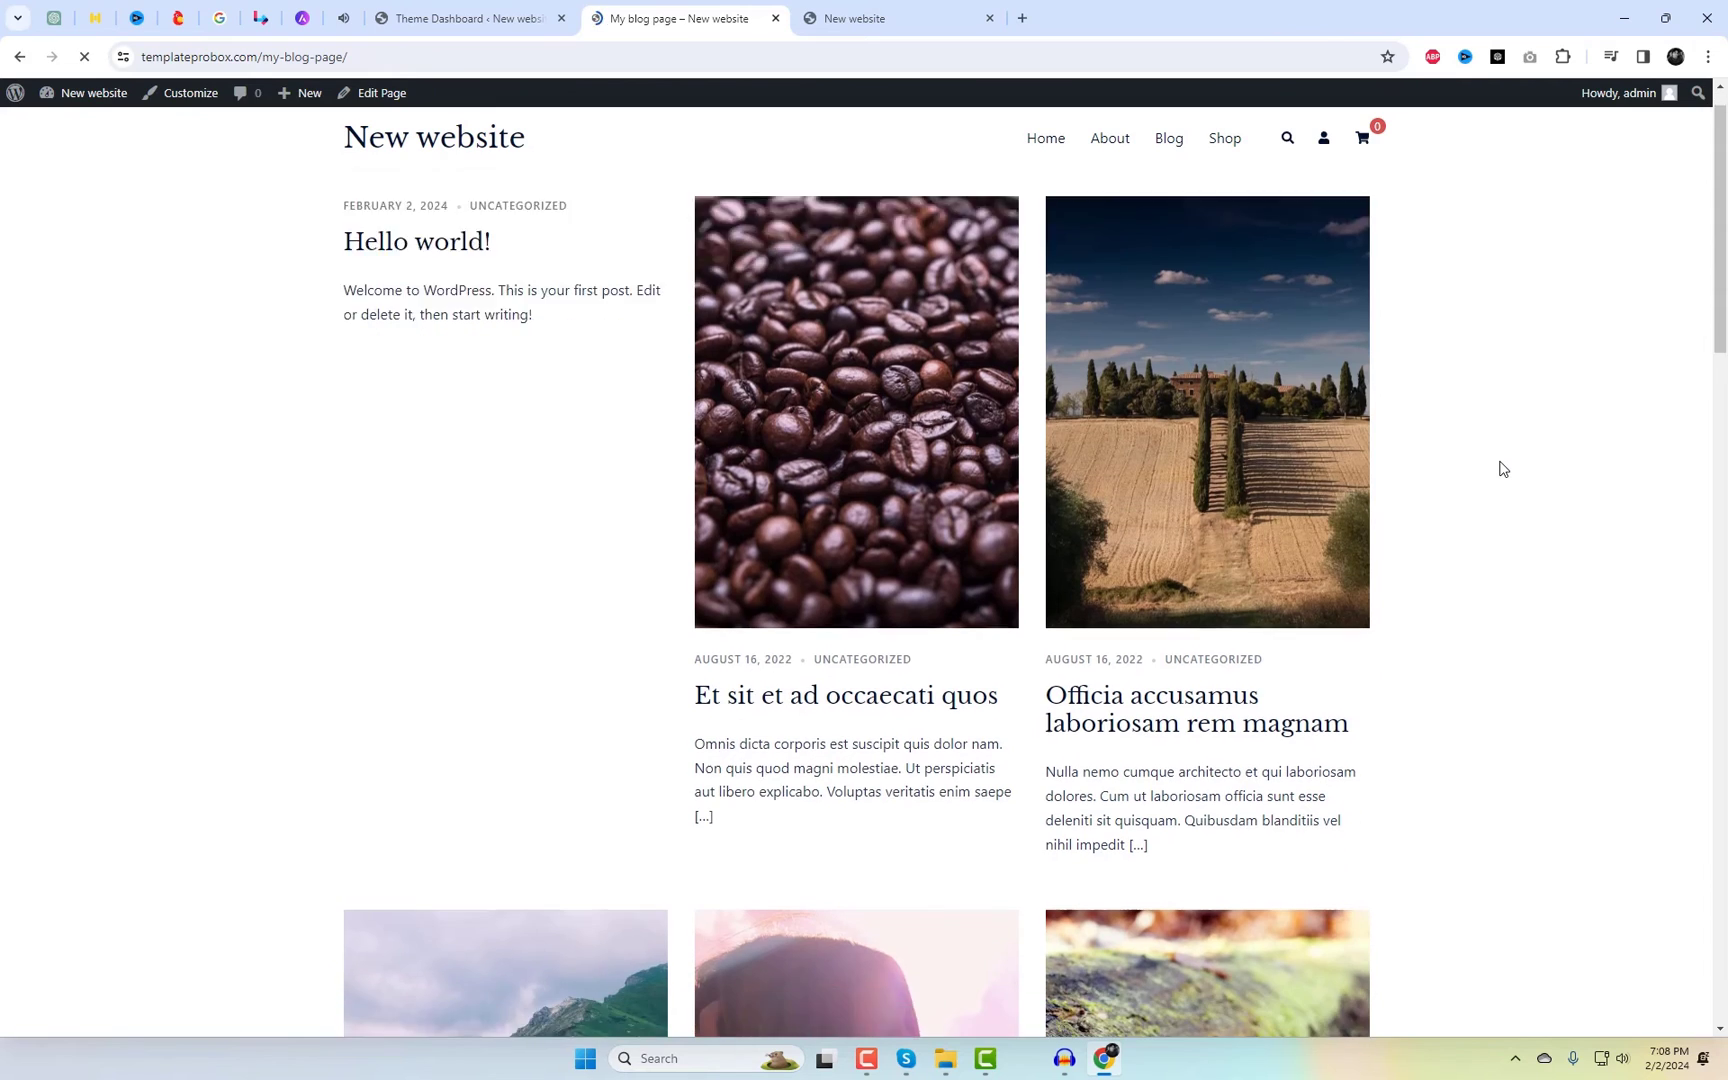
scroll(1501, 469, down, 11)
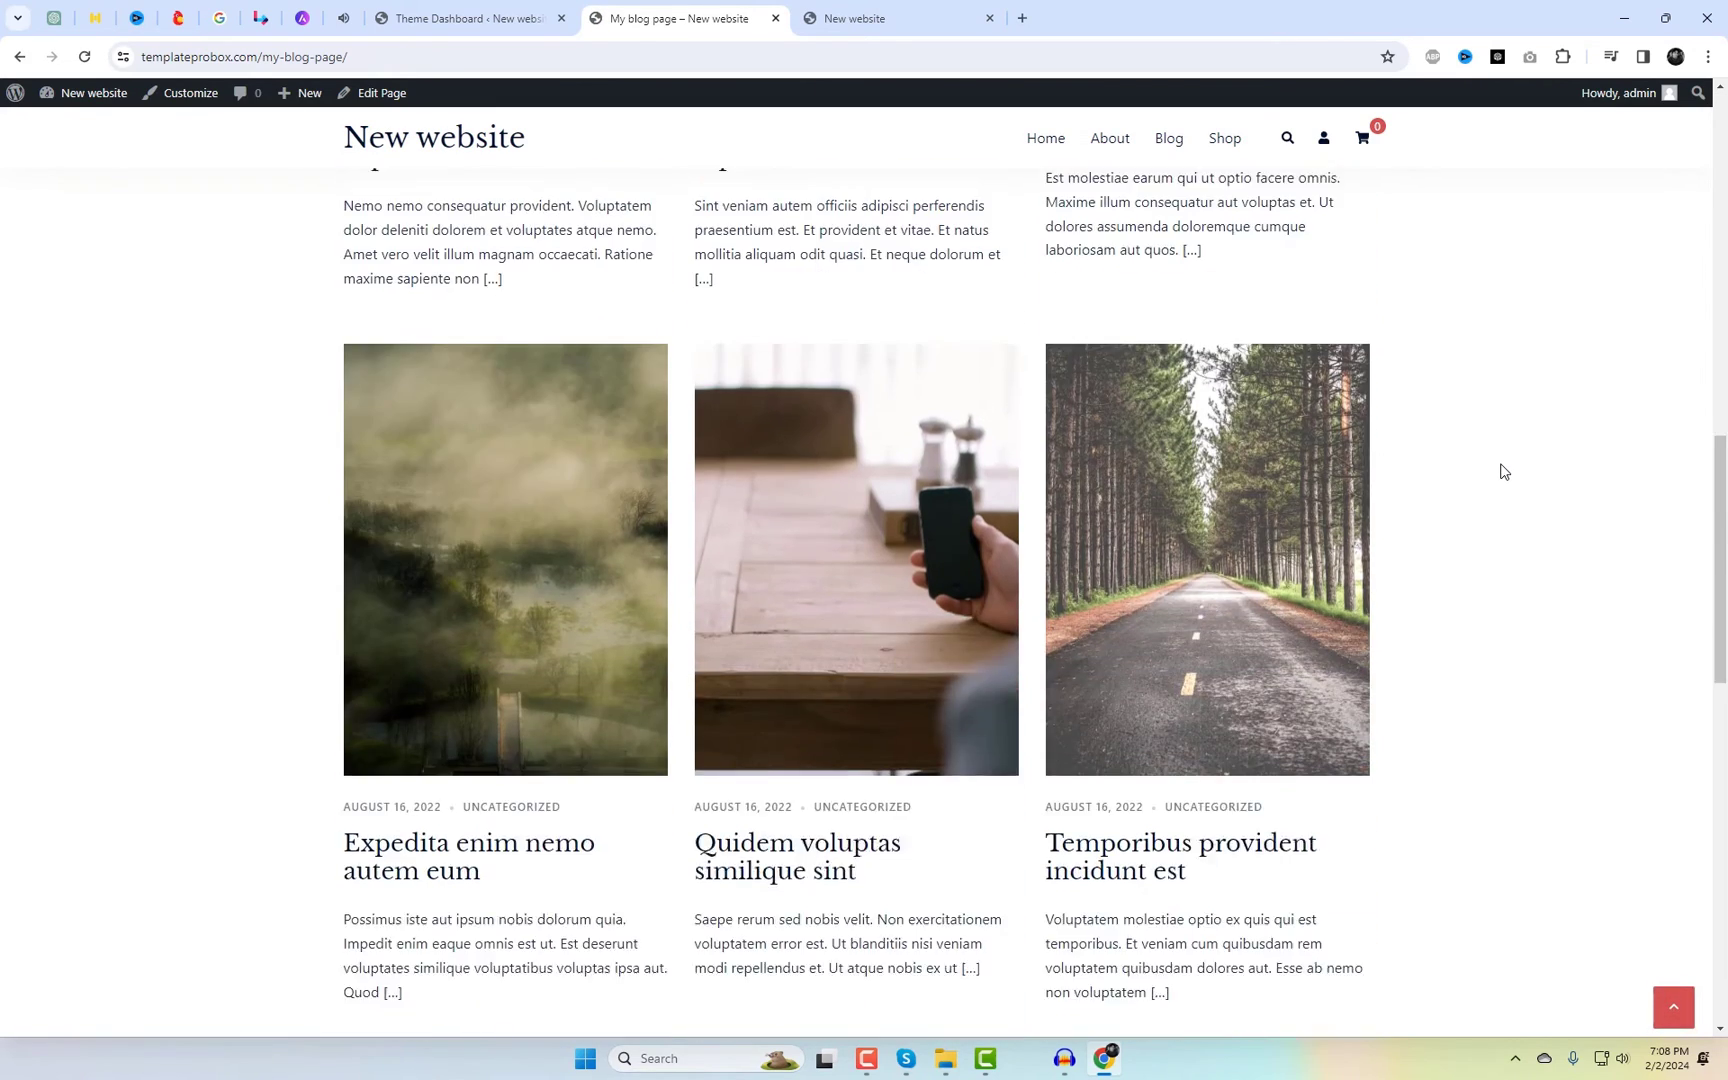
scroll(1521, 490, down, 4)
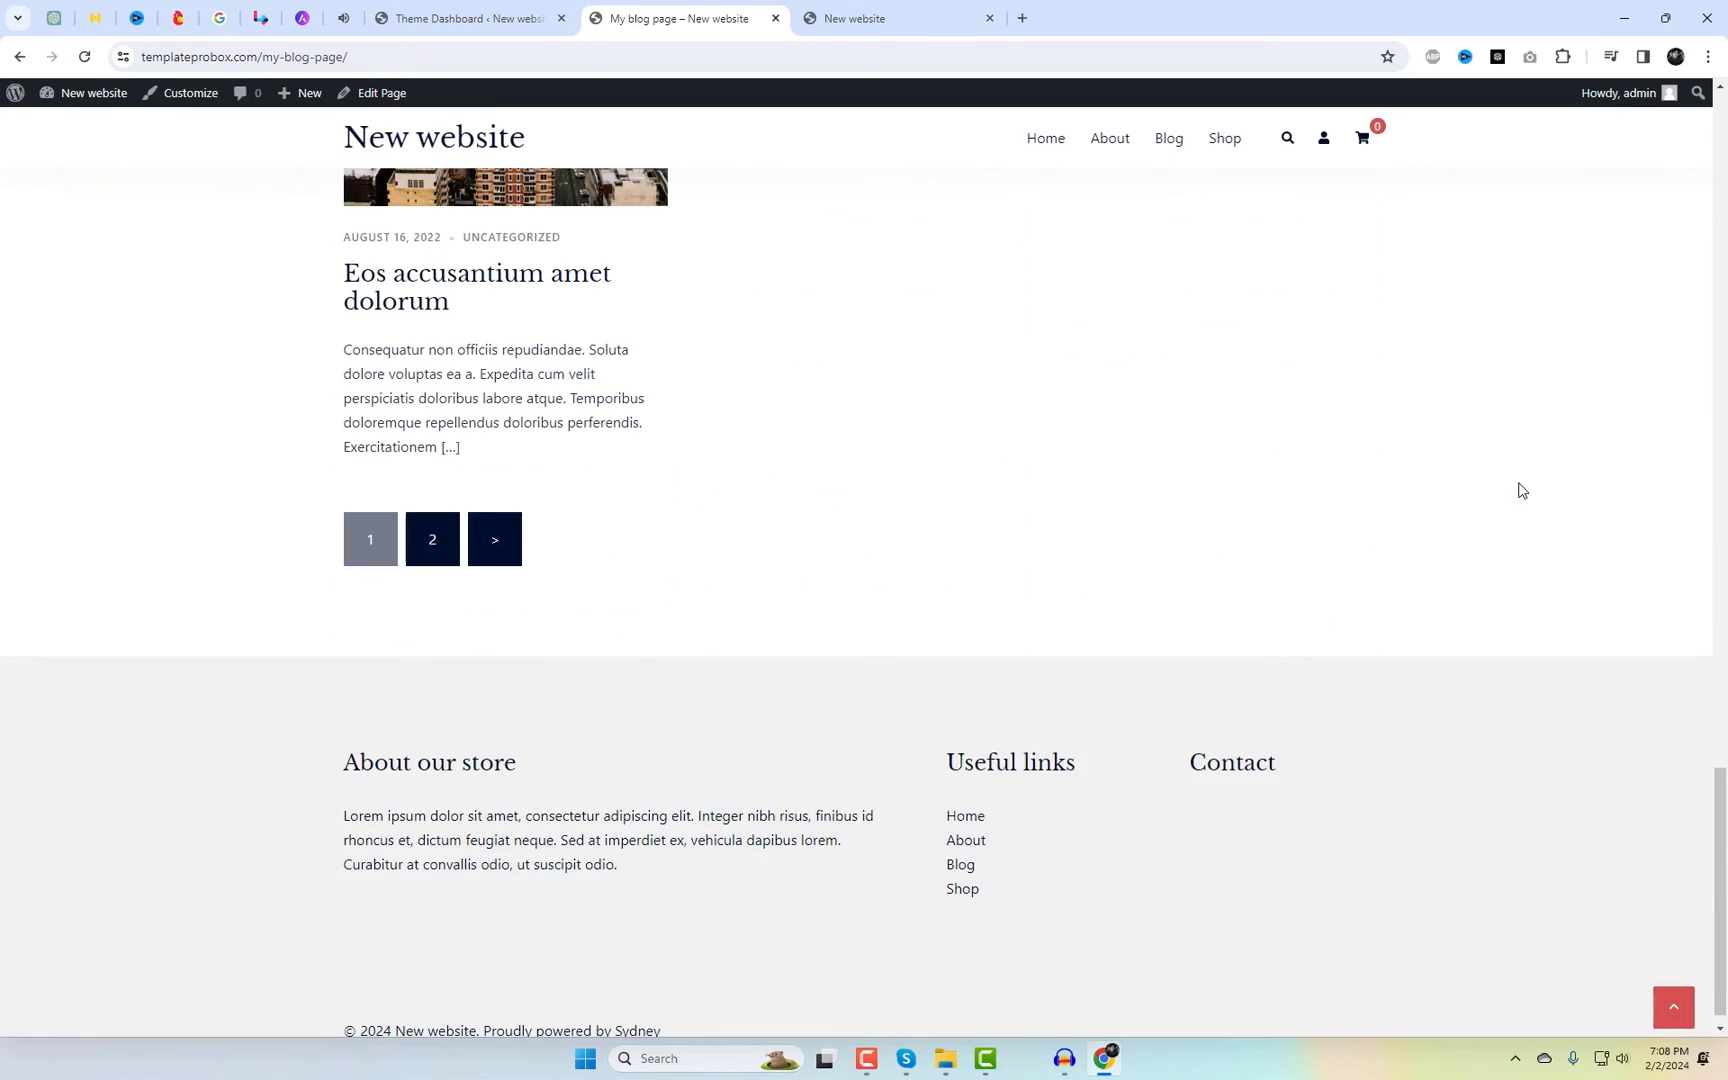
Step: Return to the site's home page, open it in the Customizer and look into the Portfolio settings
key(alt+Left)
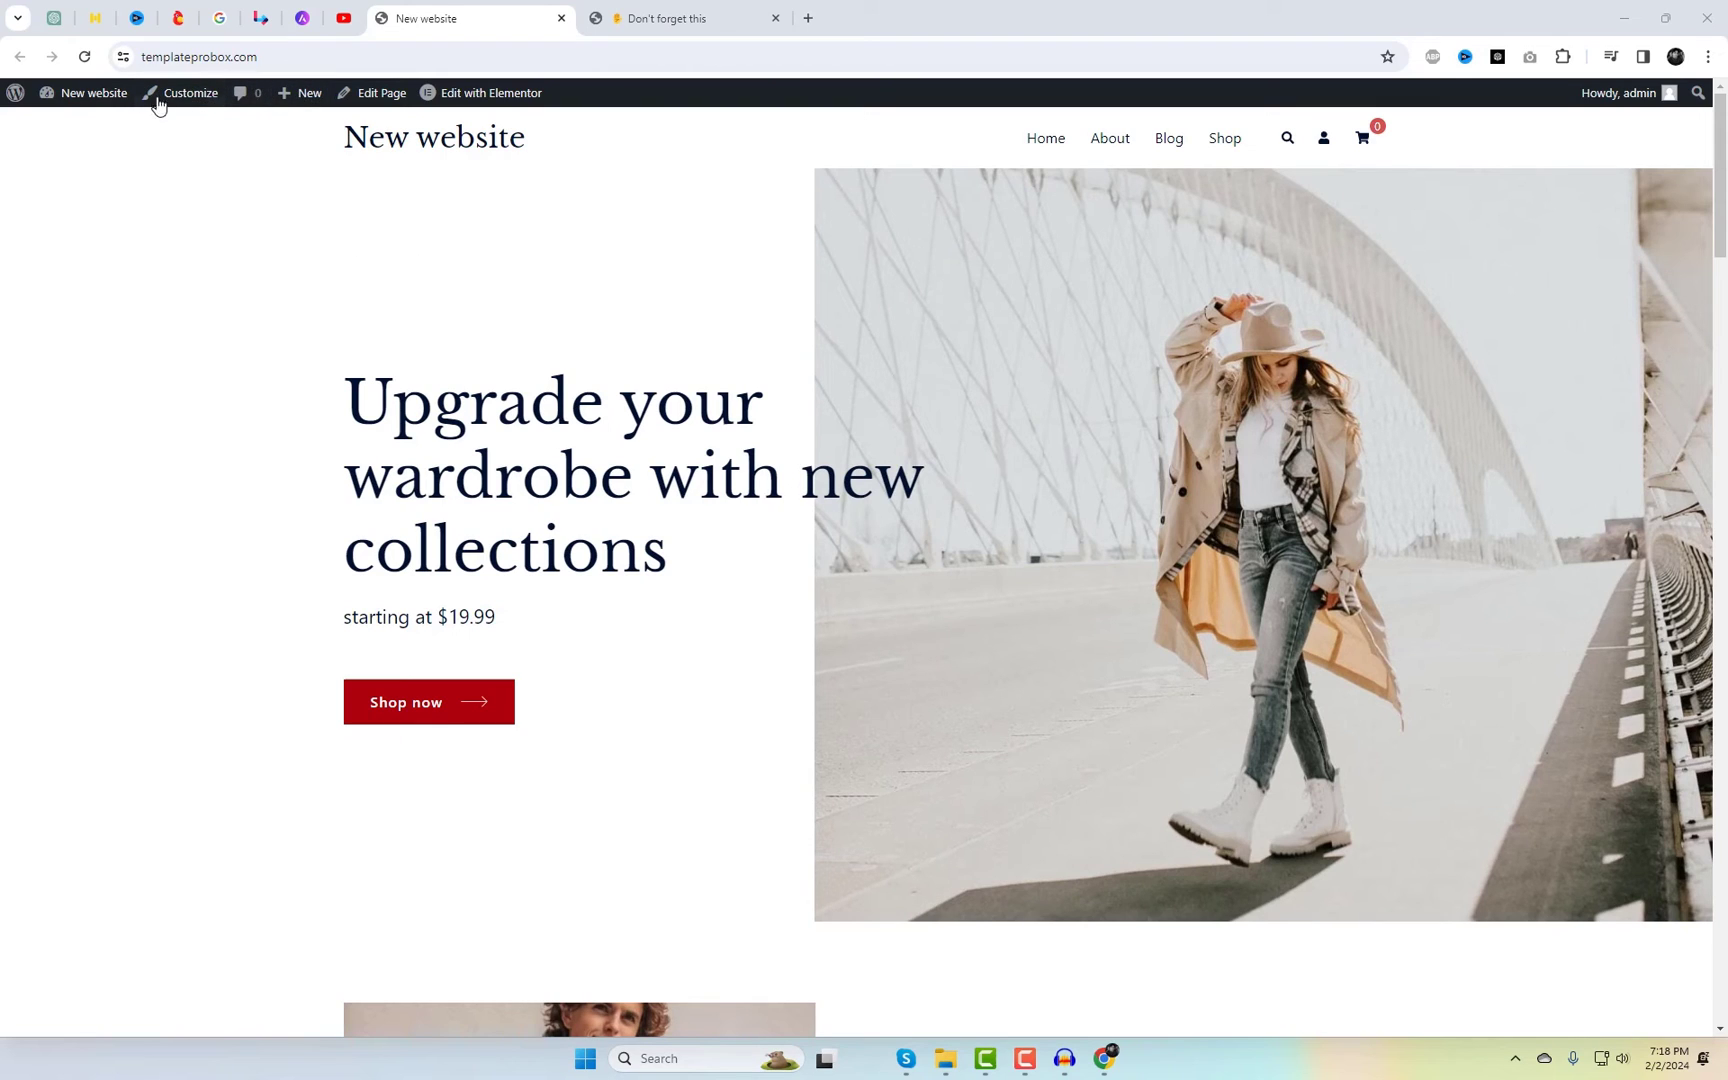
click(189, 102)
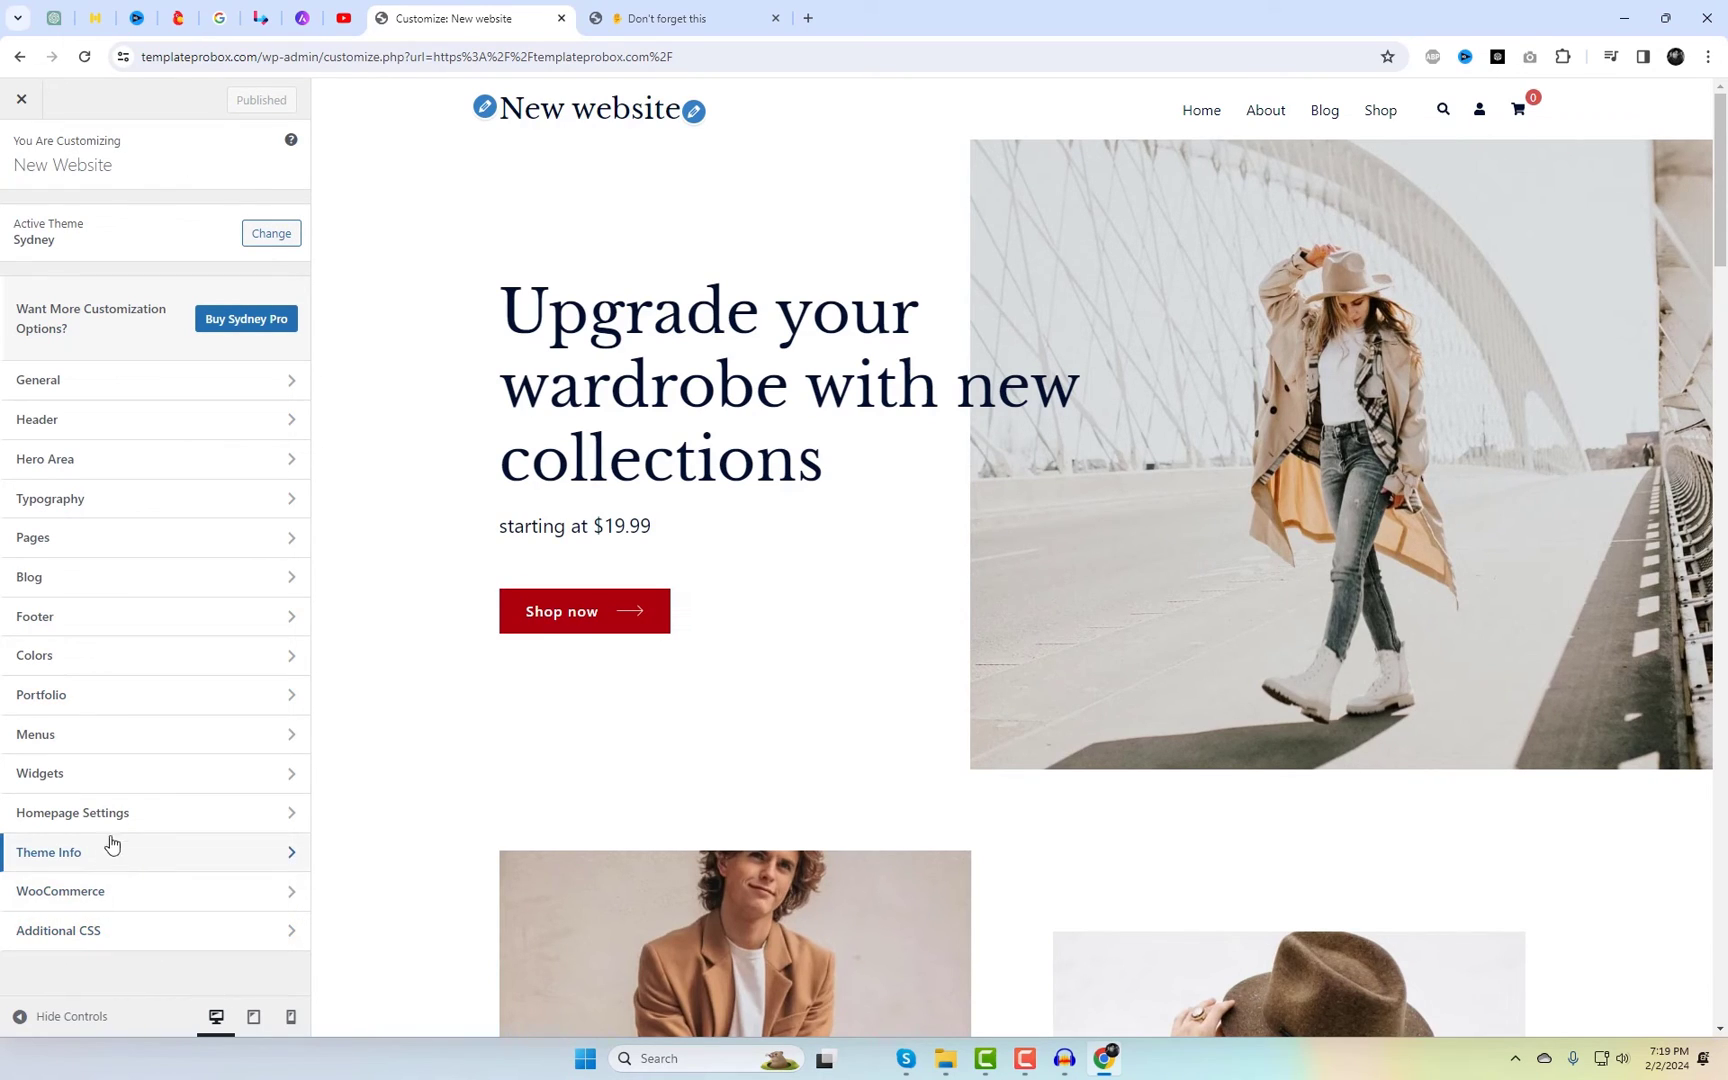
click(101, 697)
click(19, 158)
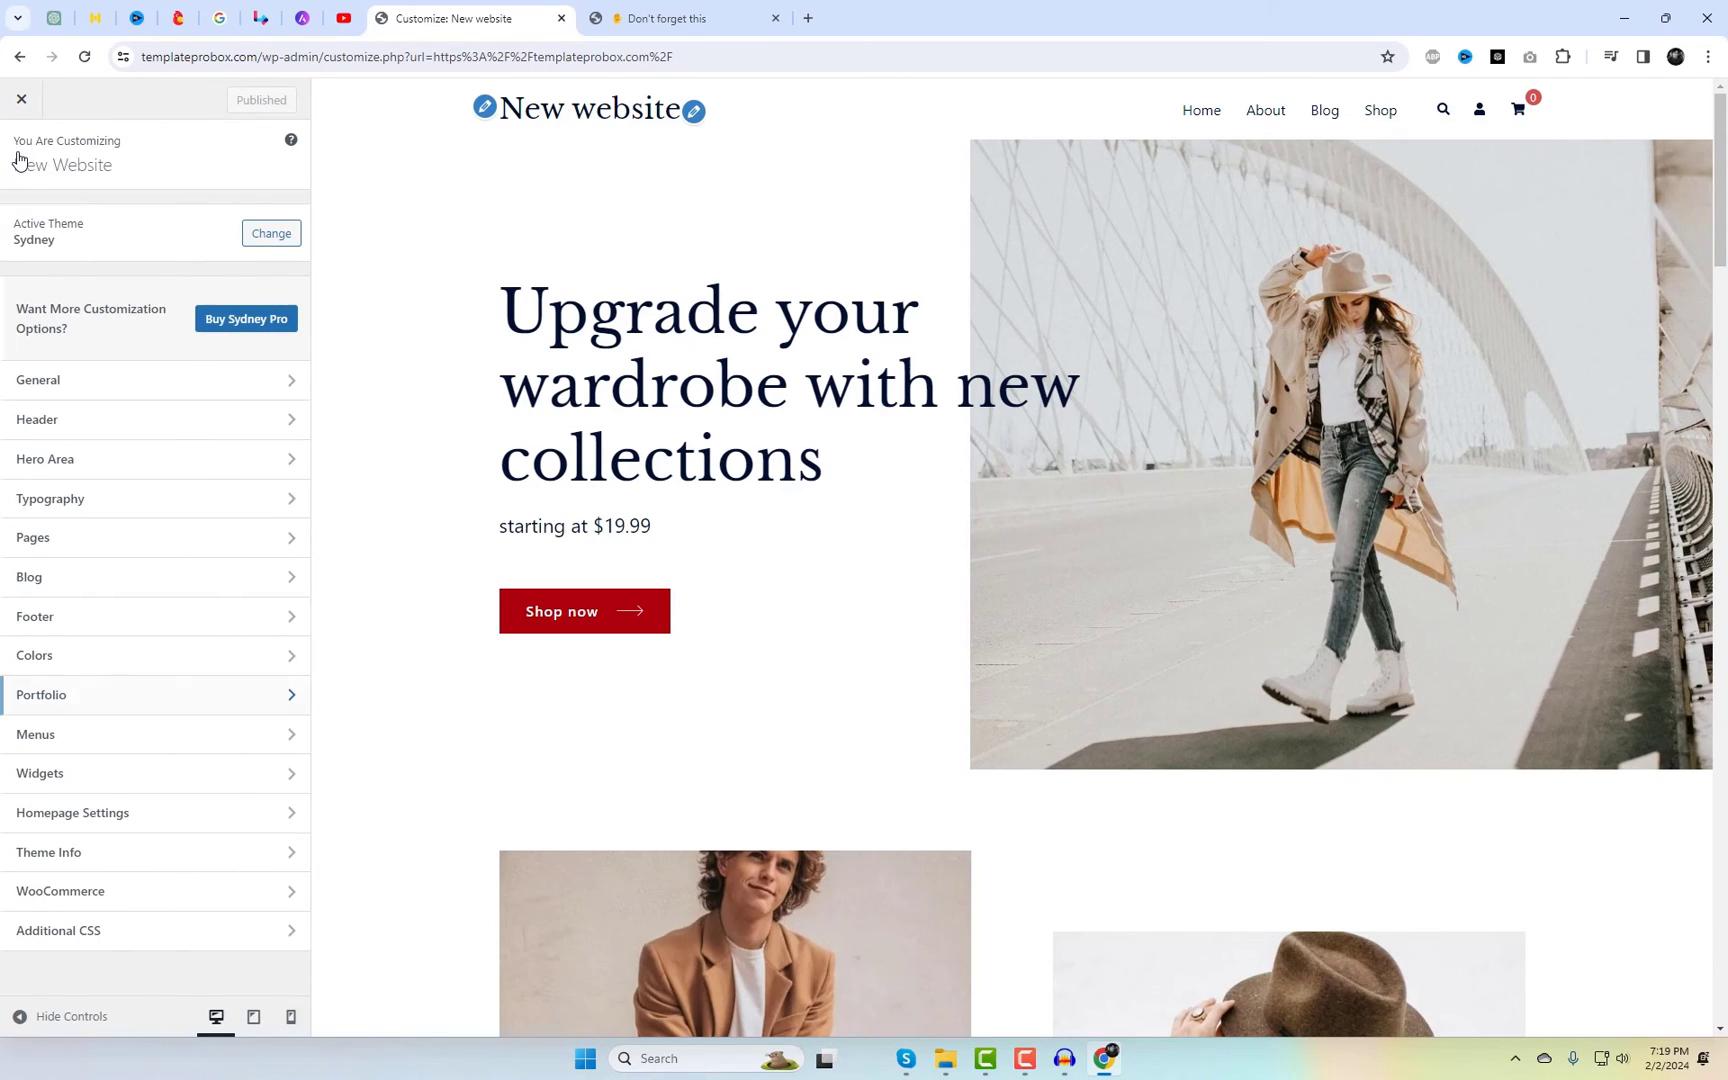
Step: Try the Stretched and Narrow layouts in the Customizer's Pages settings, set the layout to Normal and publish
click(112, 536)
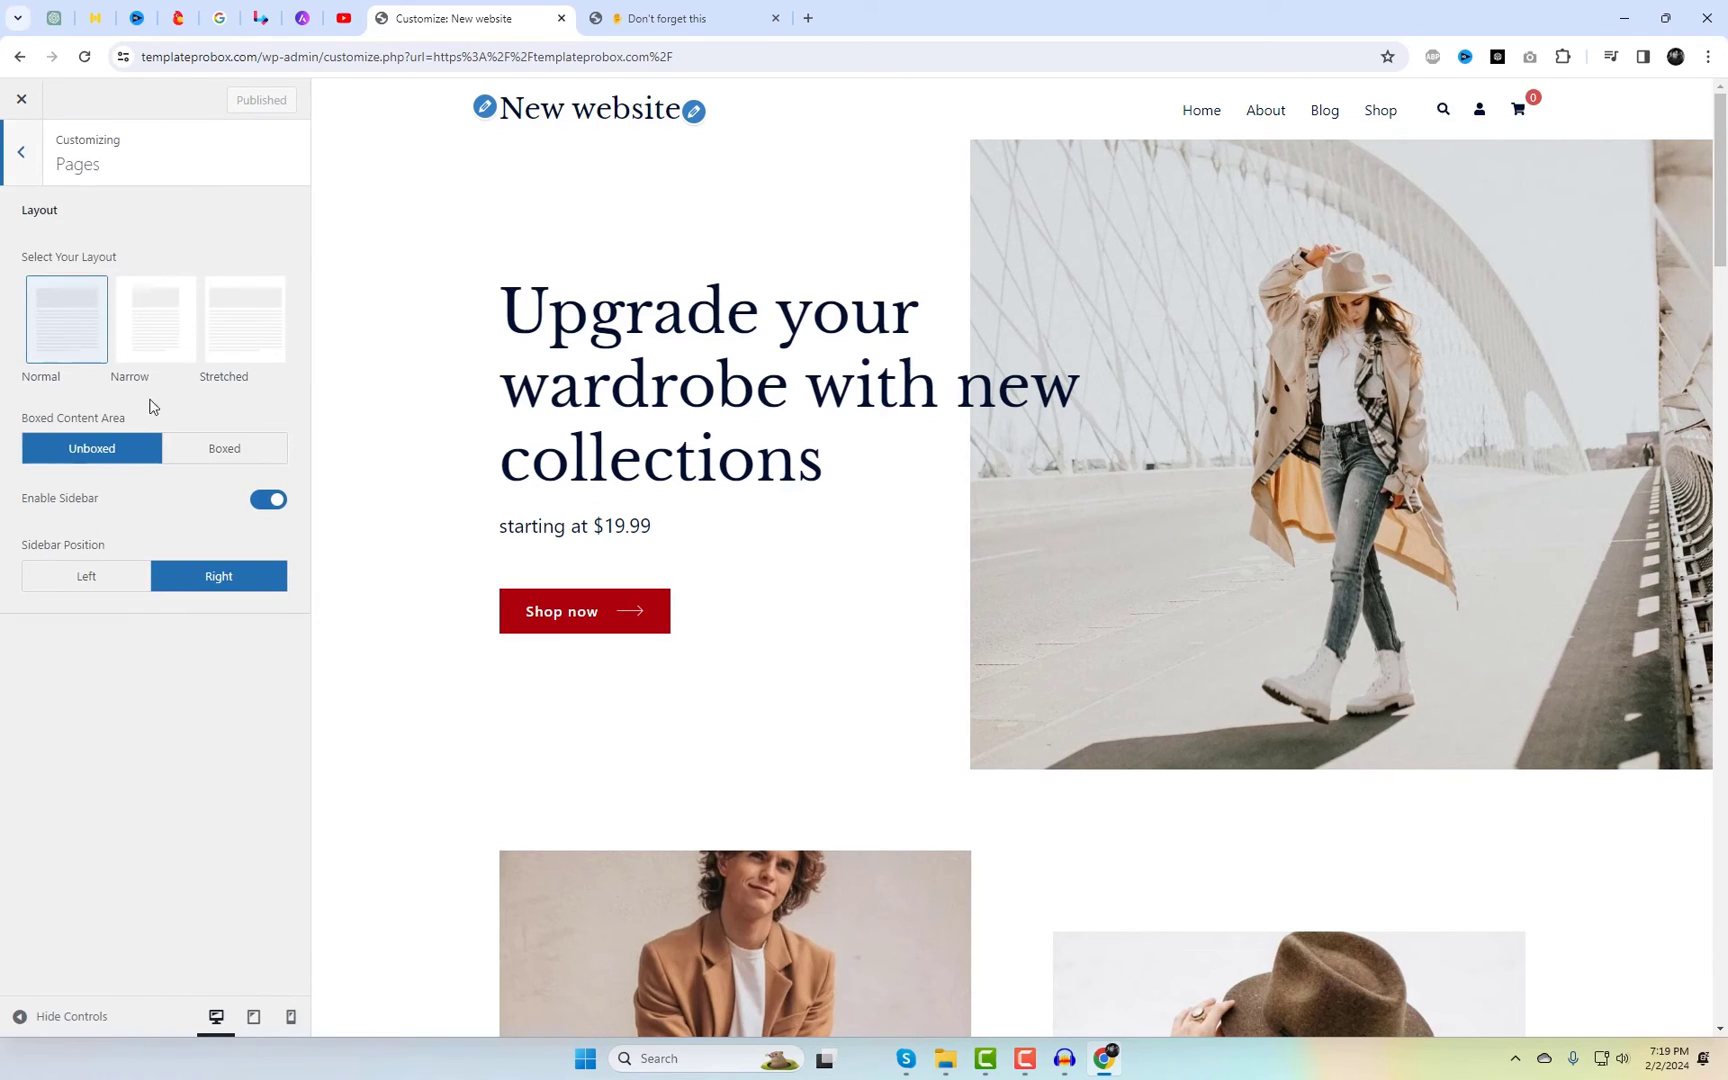
click(272, 347)
click(173, 346)
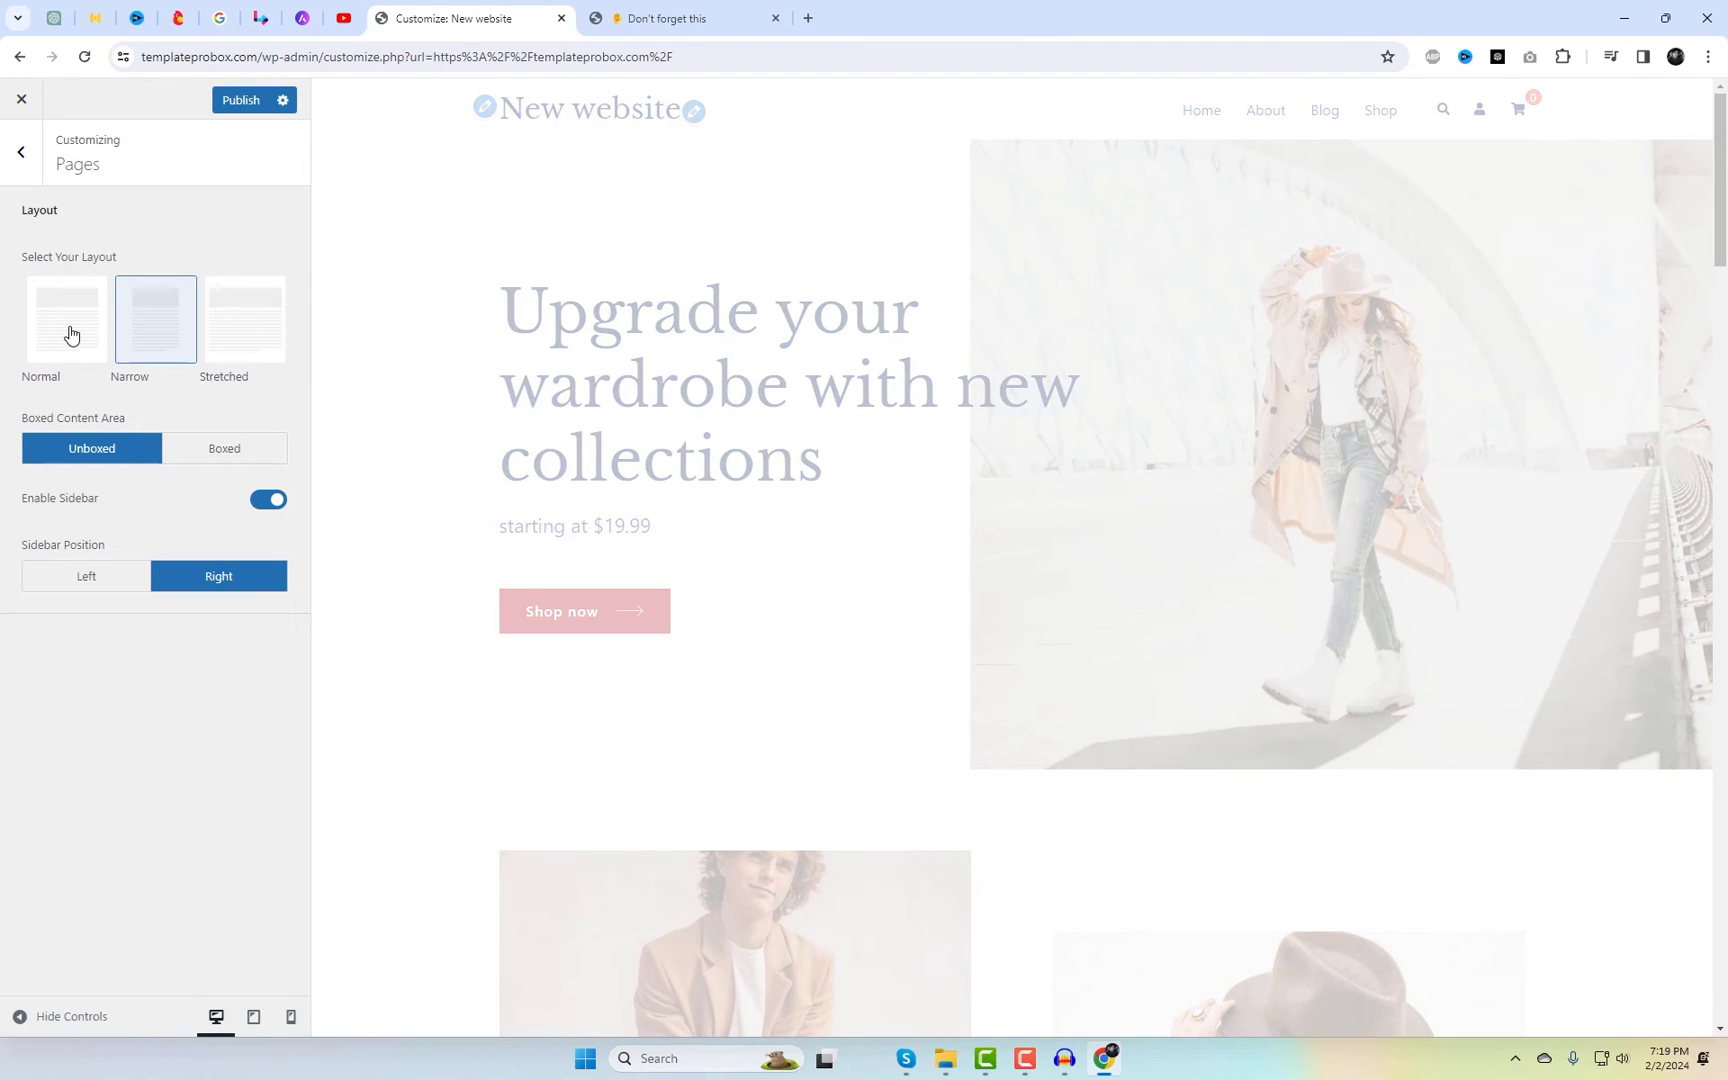
click(70, 333)
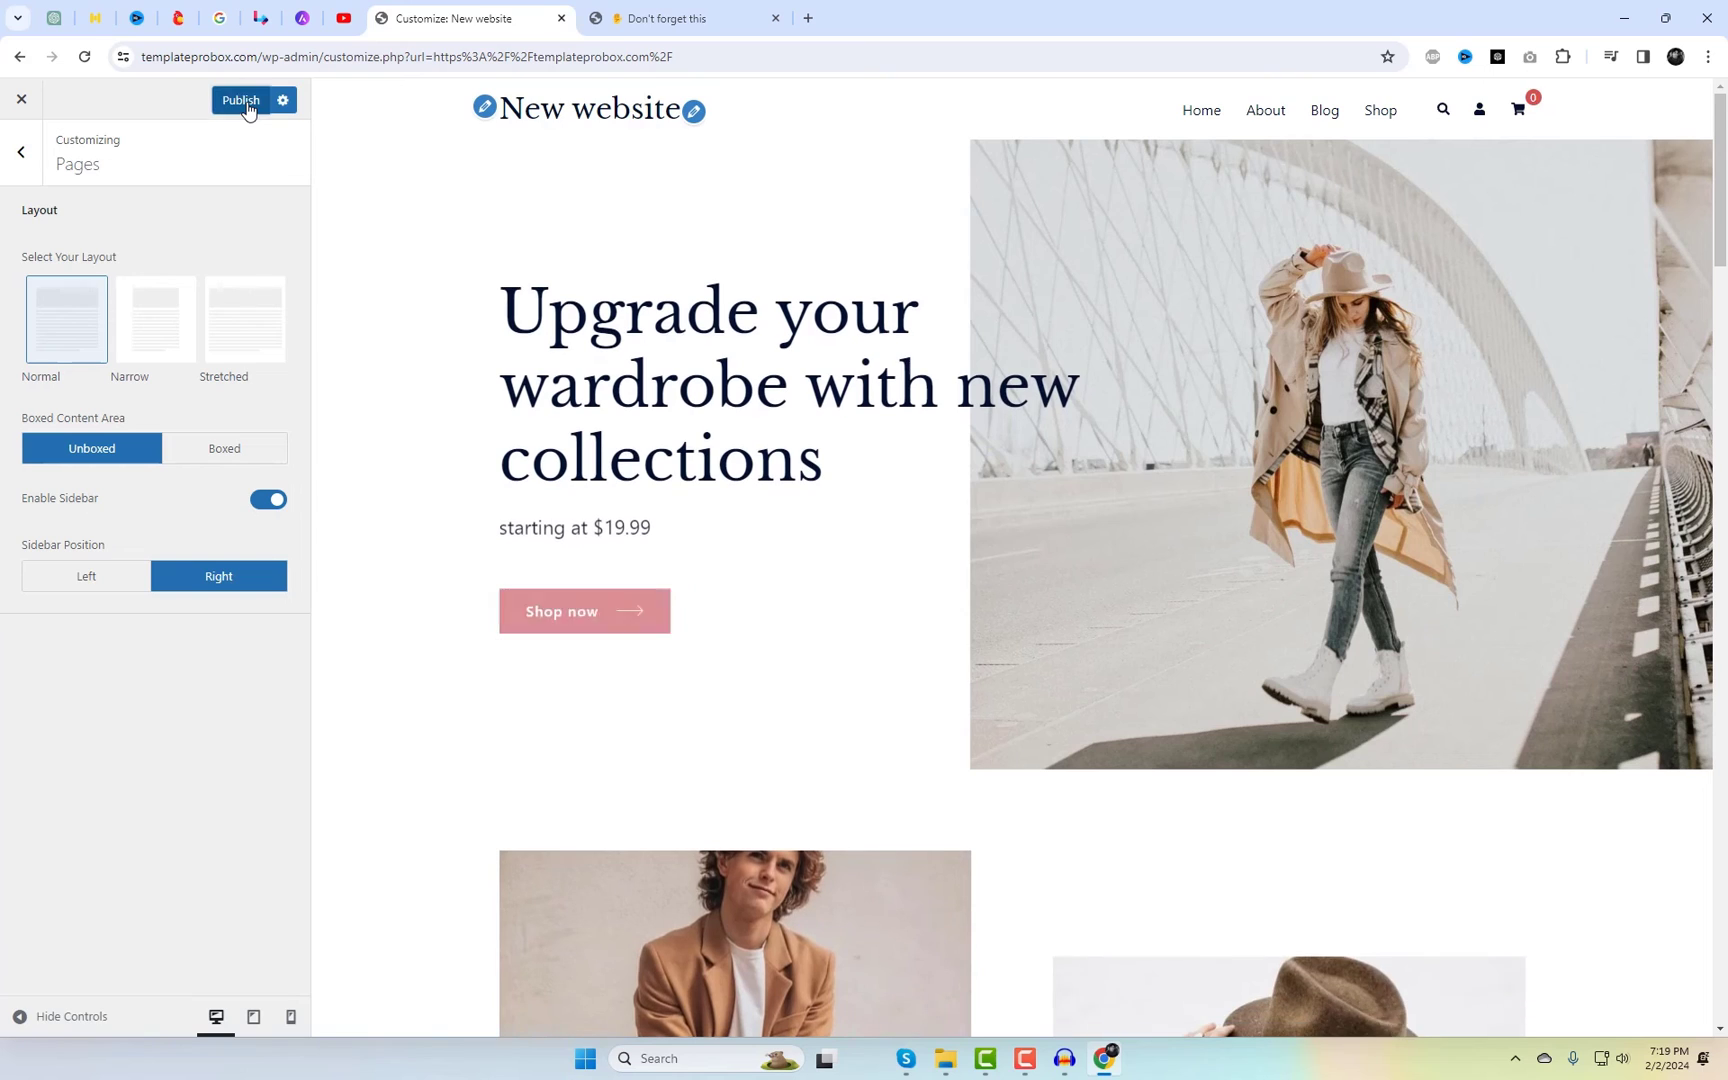
click(248, 104)
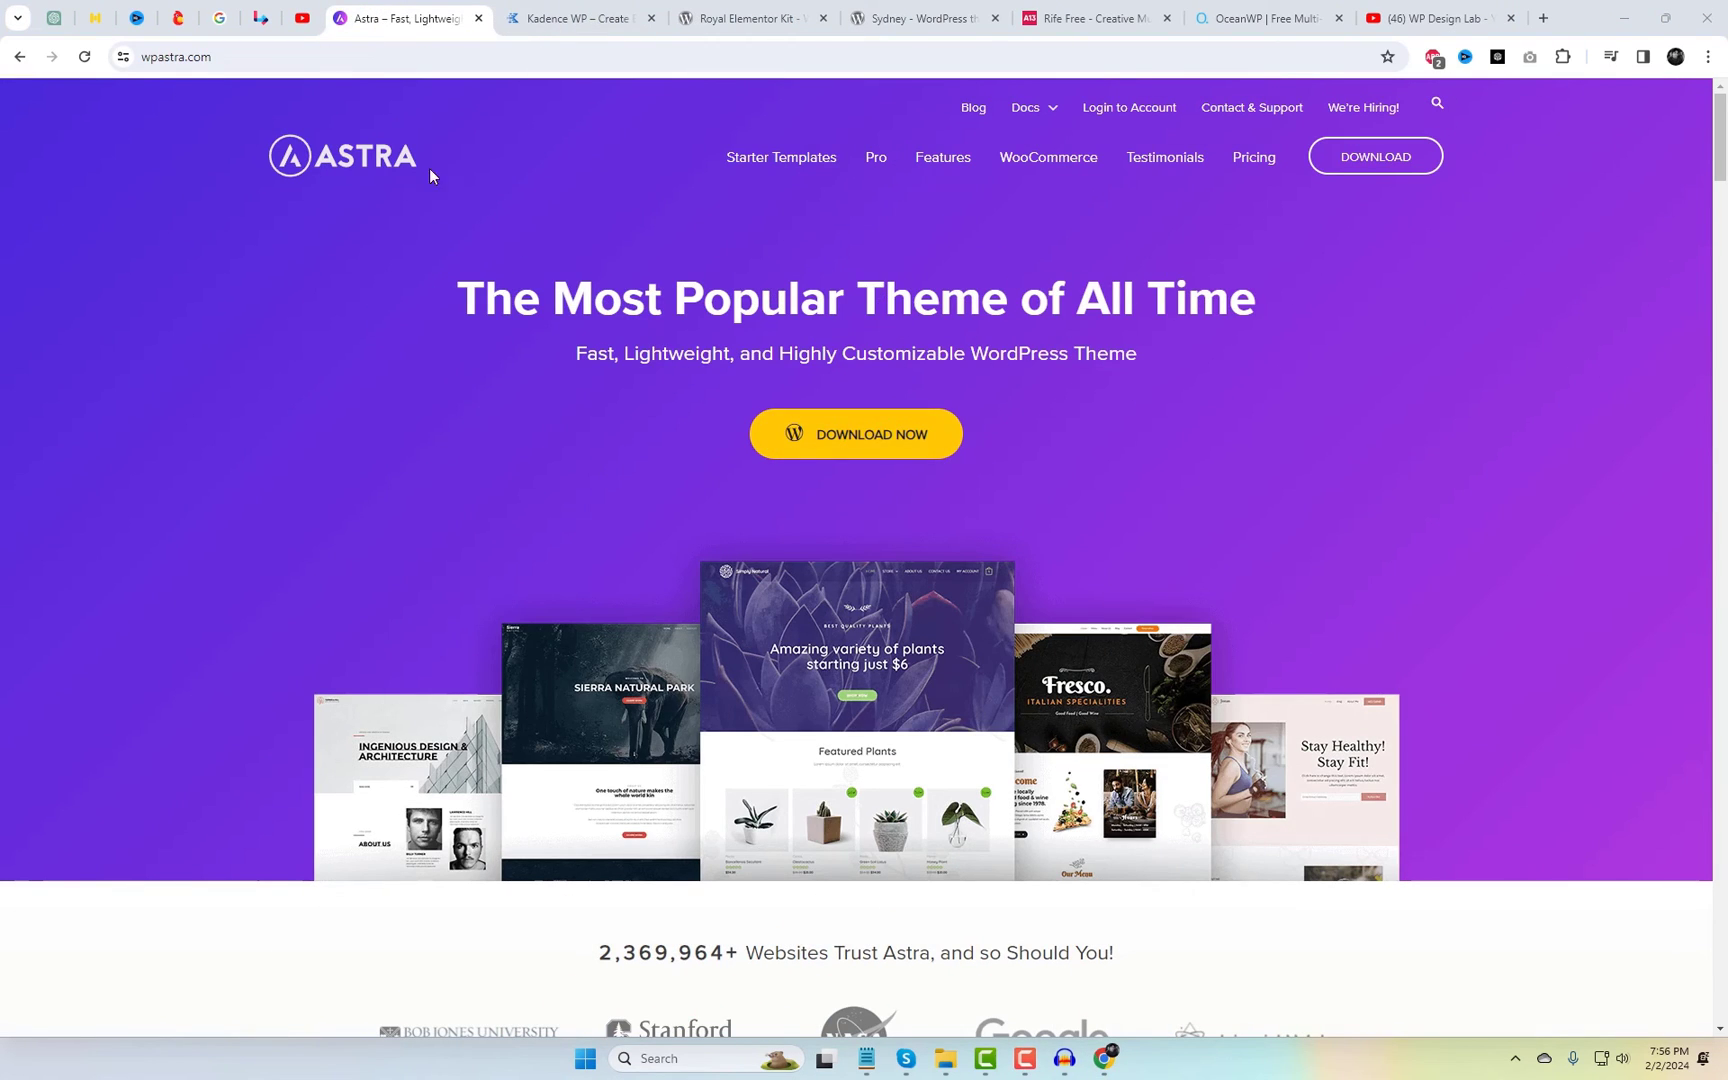
Step: Look through the open Kadence WP, Royal Elementor Kit, Sydney, Rife Free and OceanWP theme pages, ending at the WP Design Lab YouTube channel
click(551, 18)
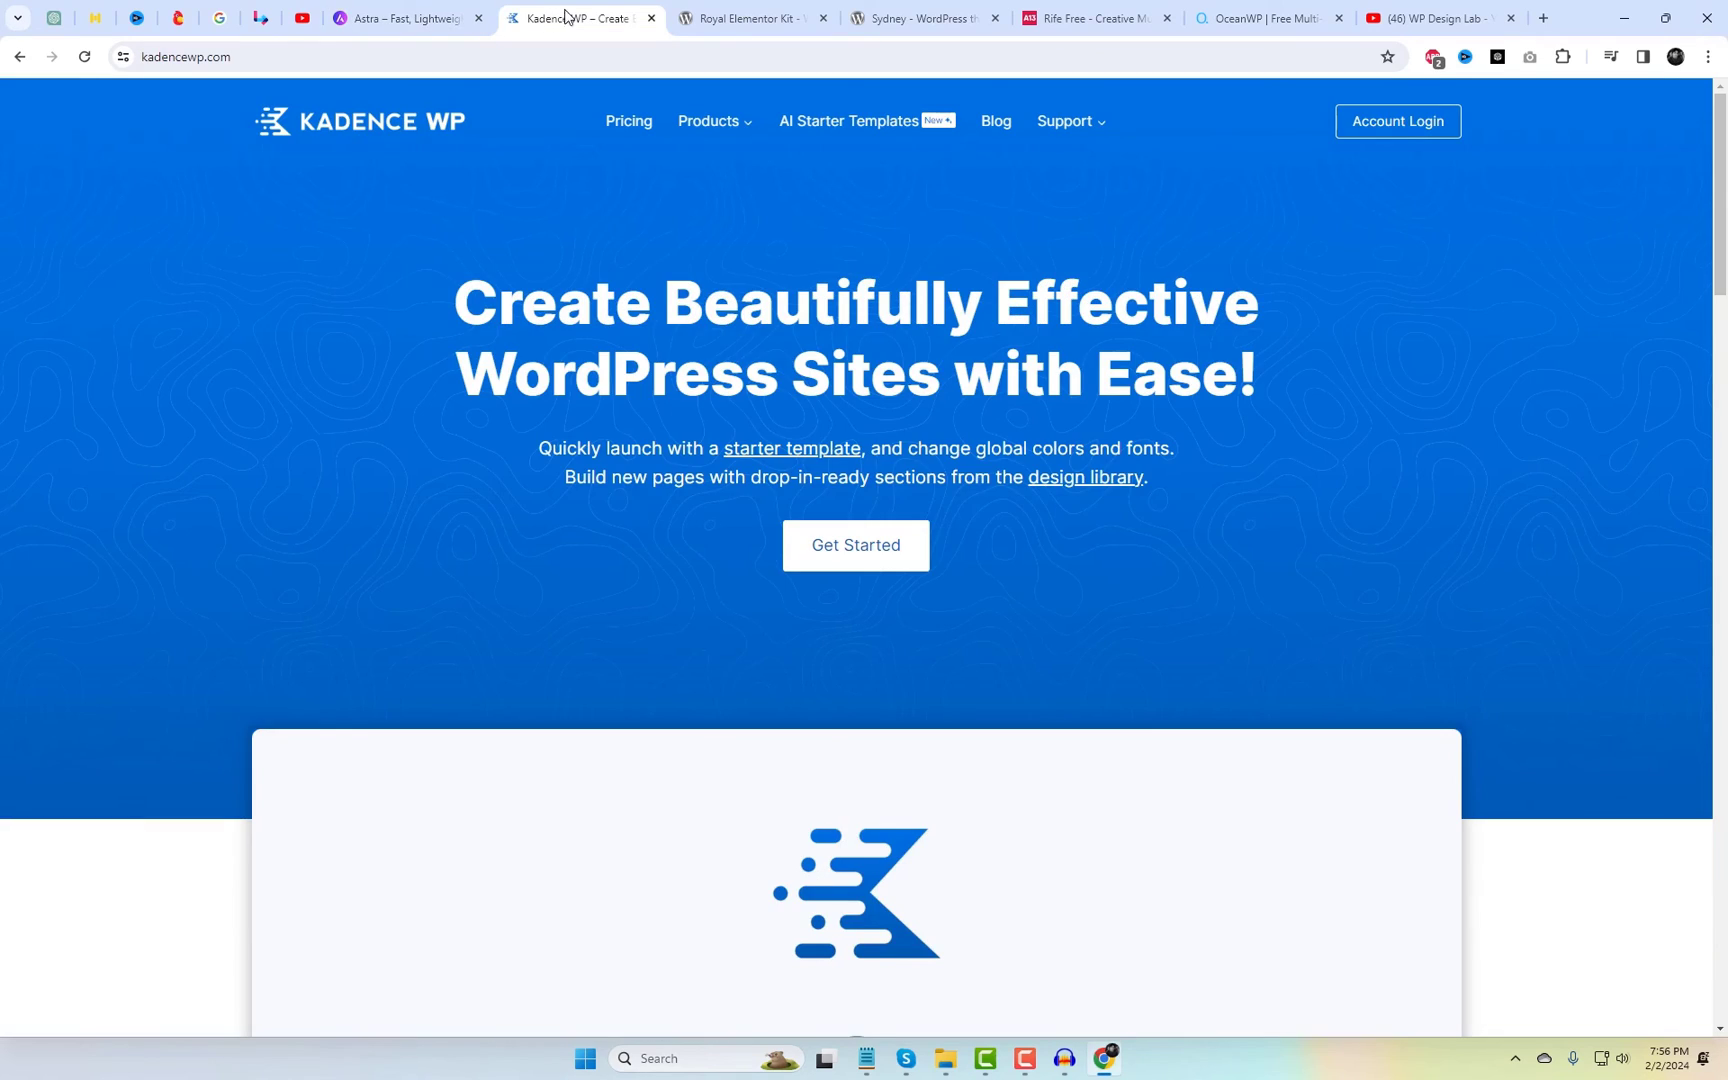
click(735, 14)
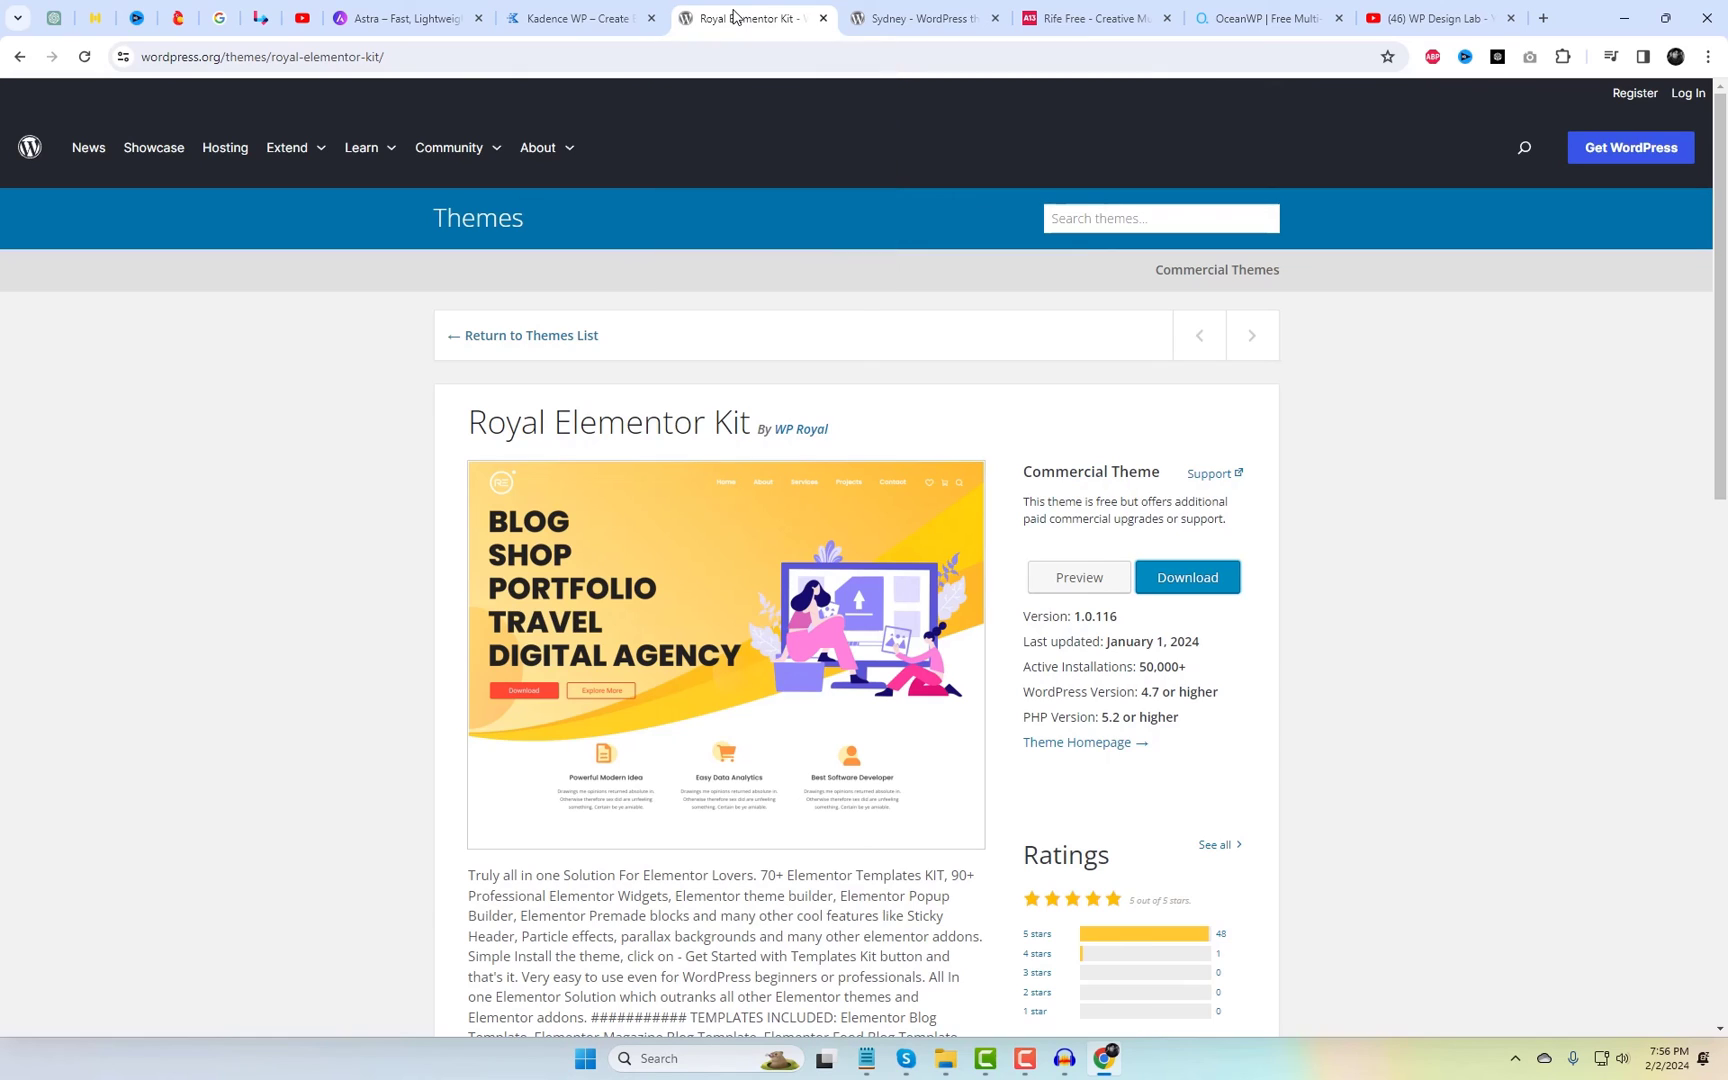
click(912, 28)
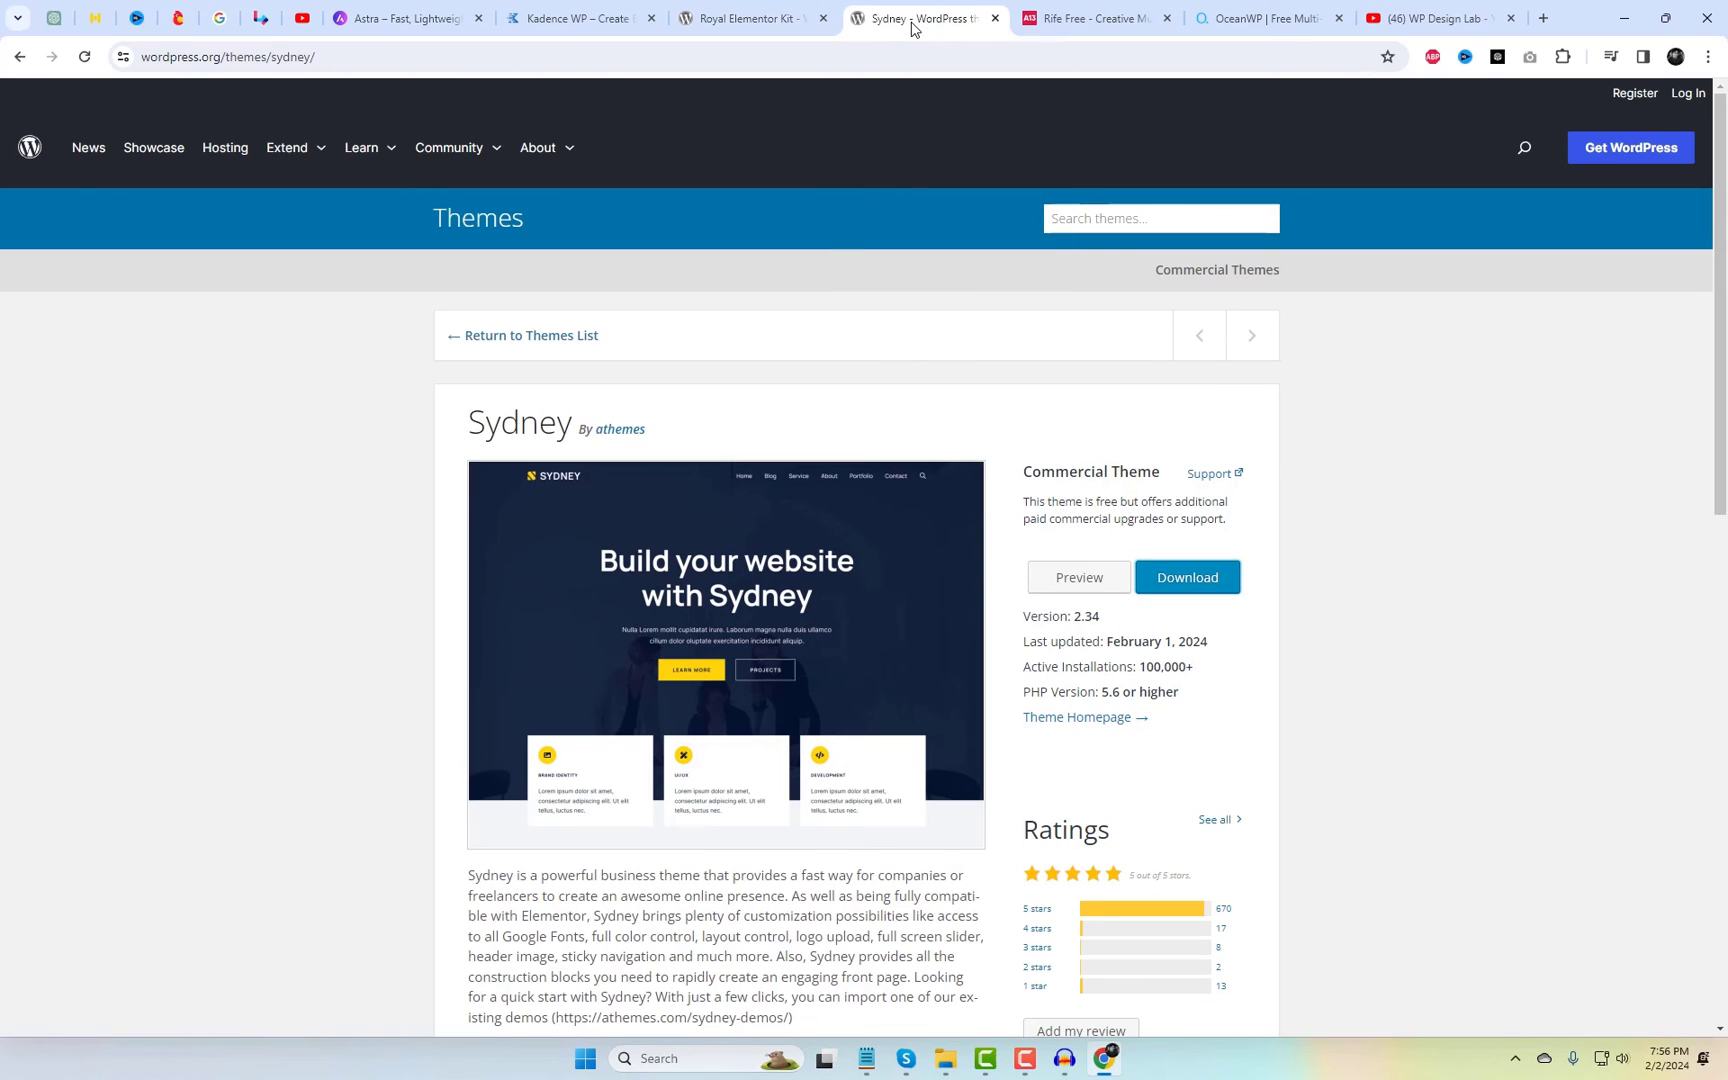
click(1068, 20)
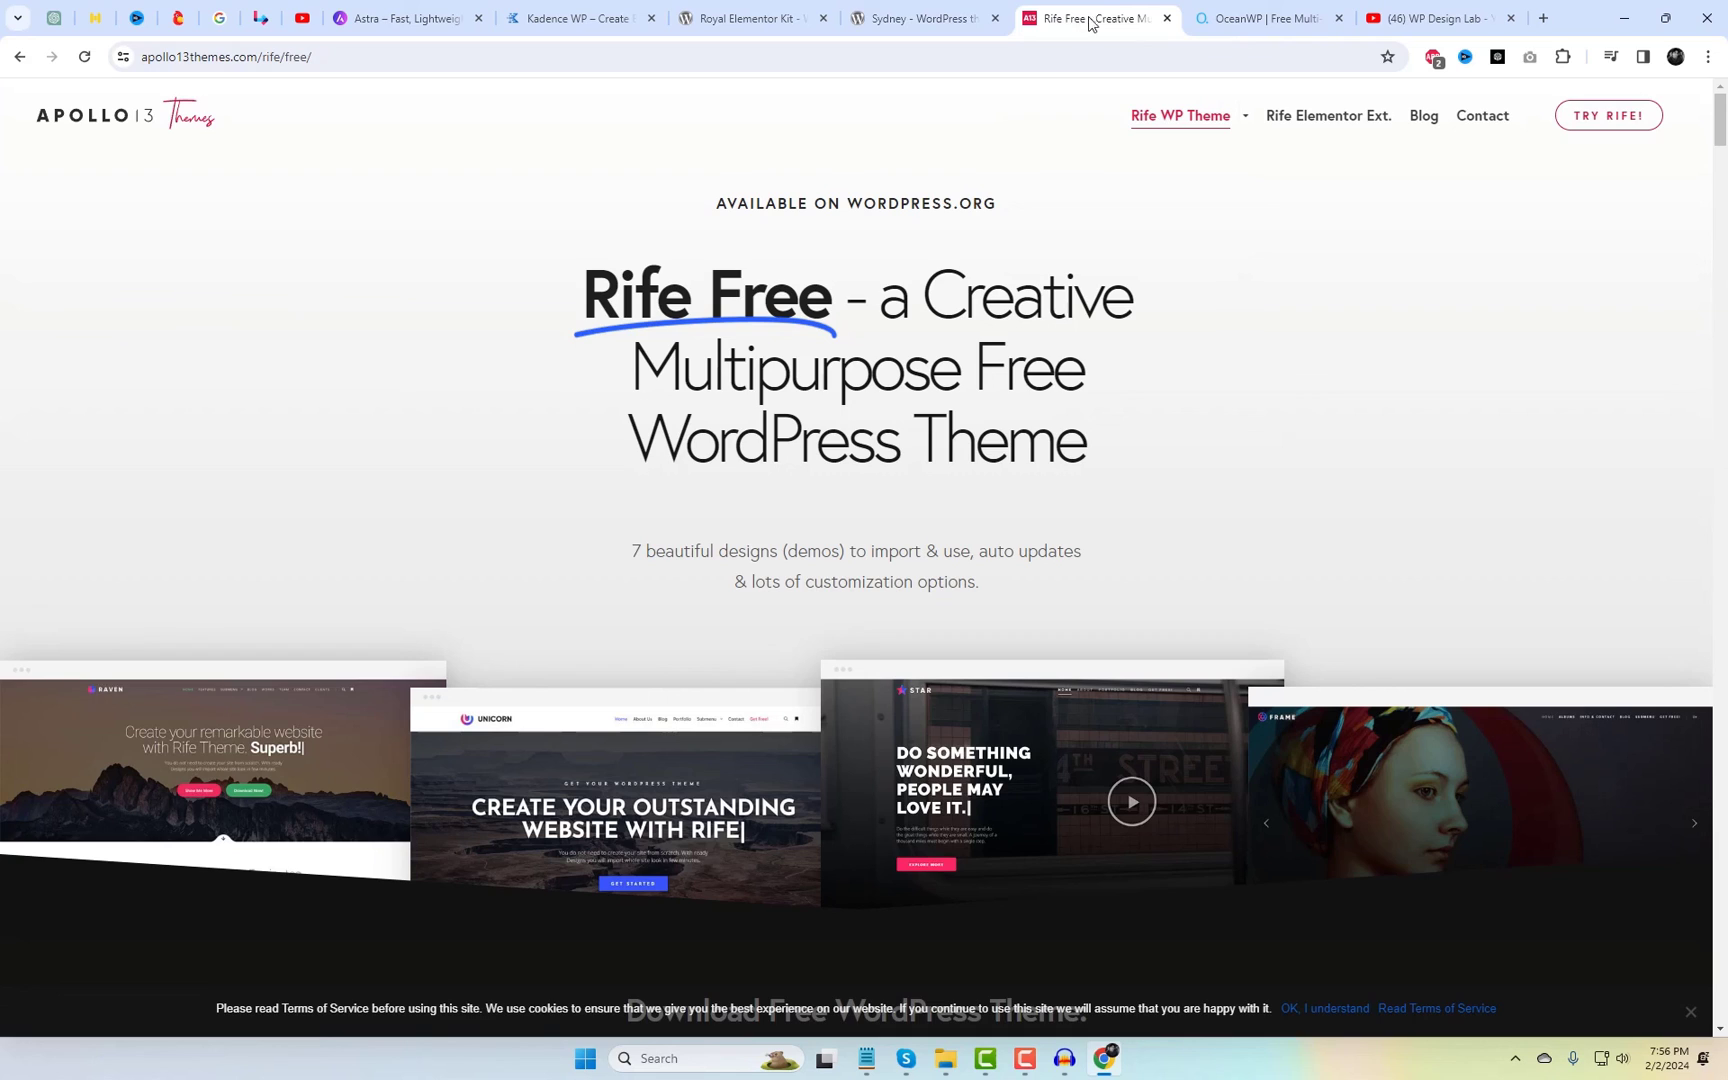
click(1258, 20)
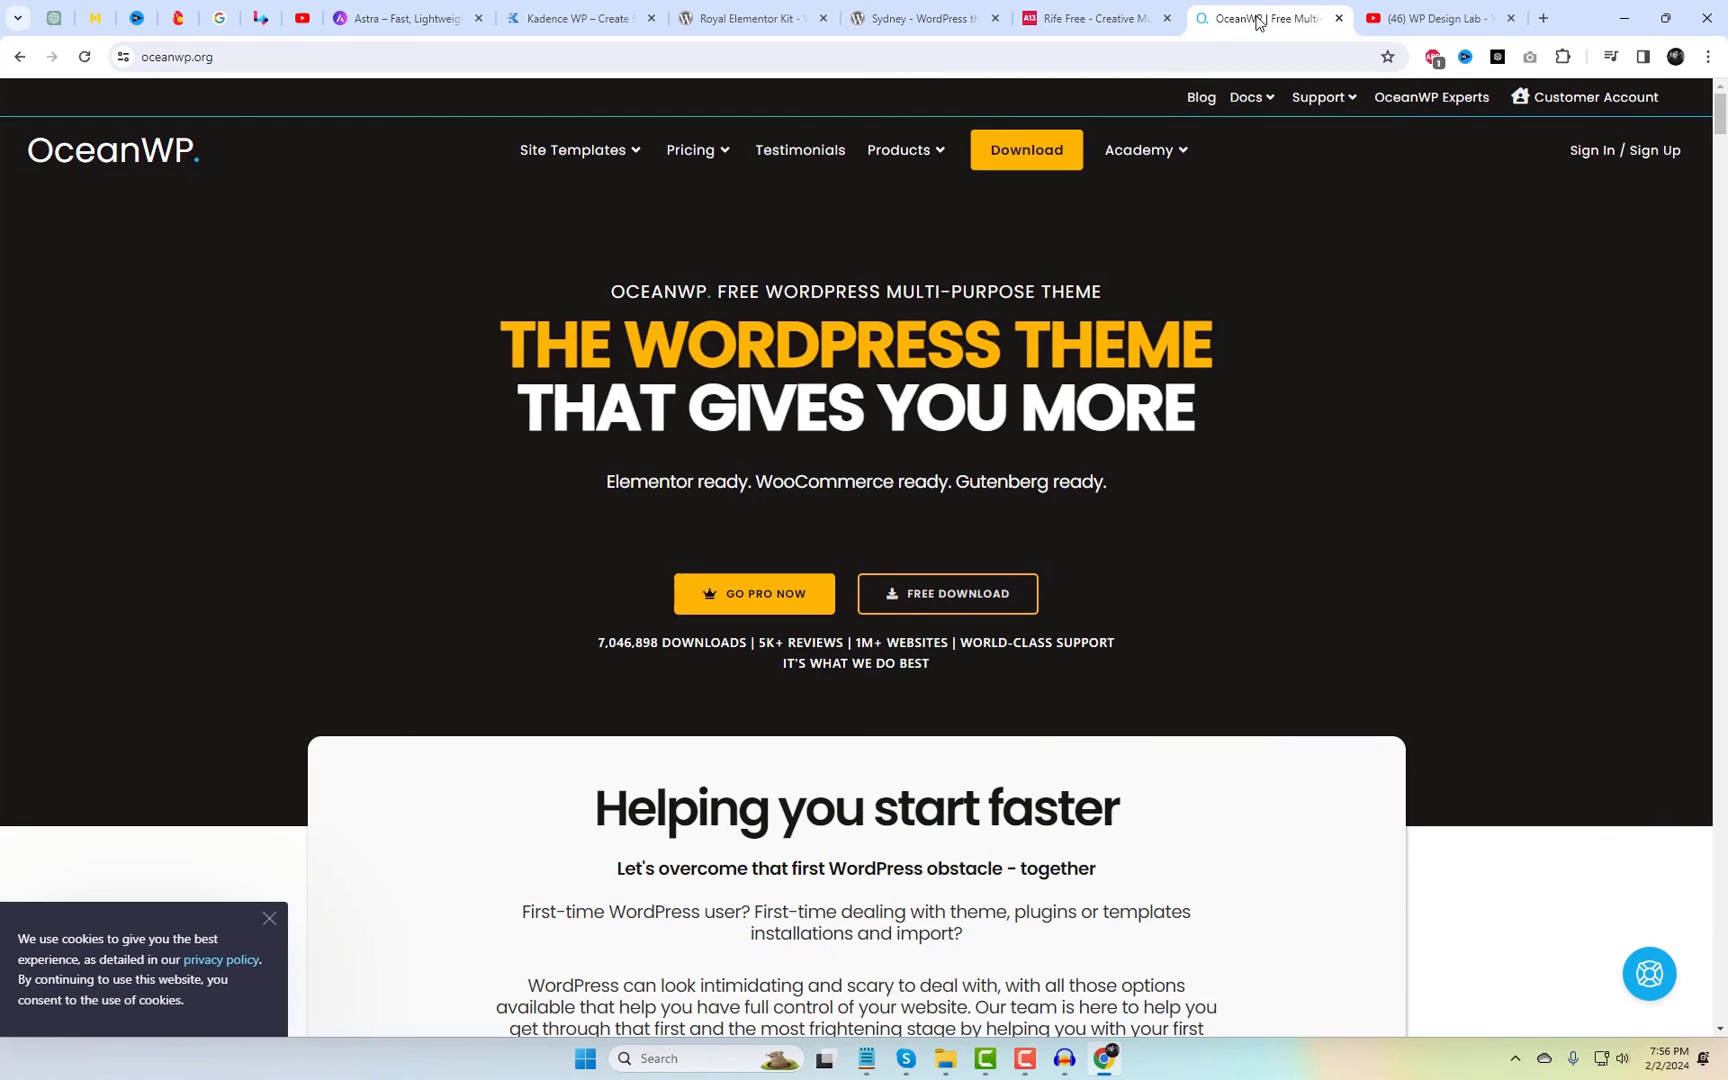
click(1427, 19)
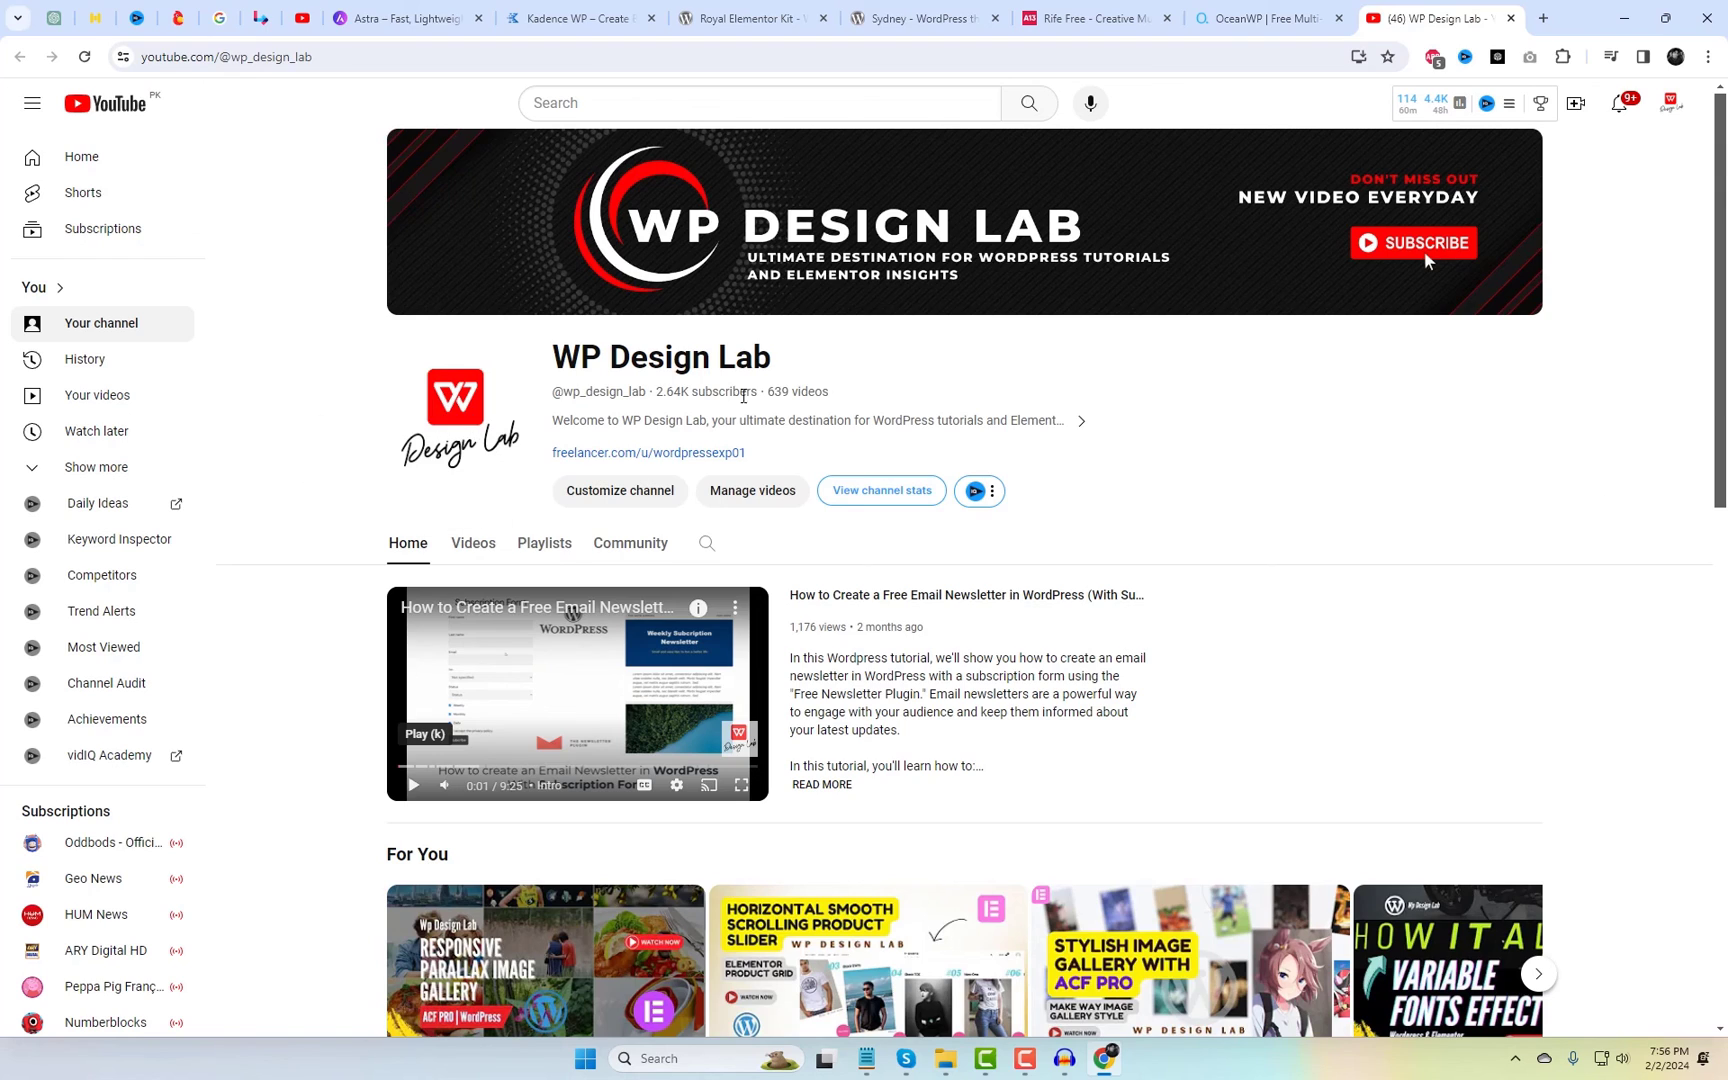